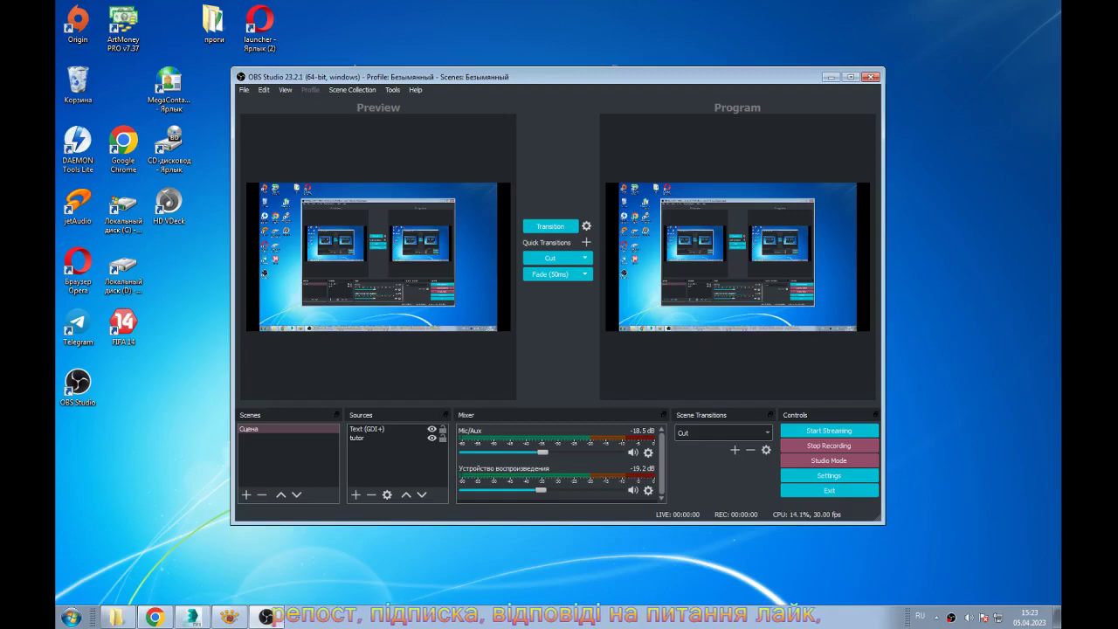
Switch from OBS Studio to the Medical_Rossomak01.max scene in 3ds Max
key(alt+Tab)
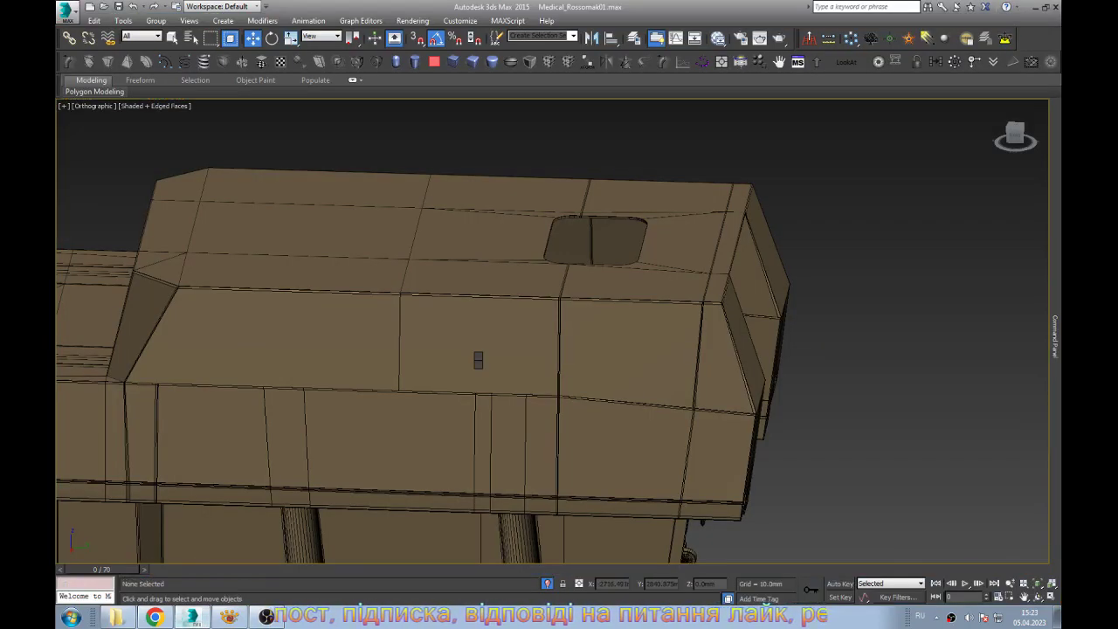
click(479, 278)
scroll(611, 332, down, 2)
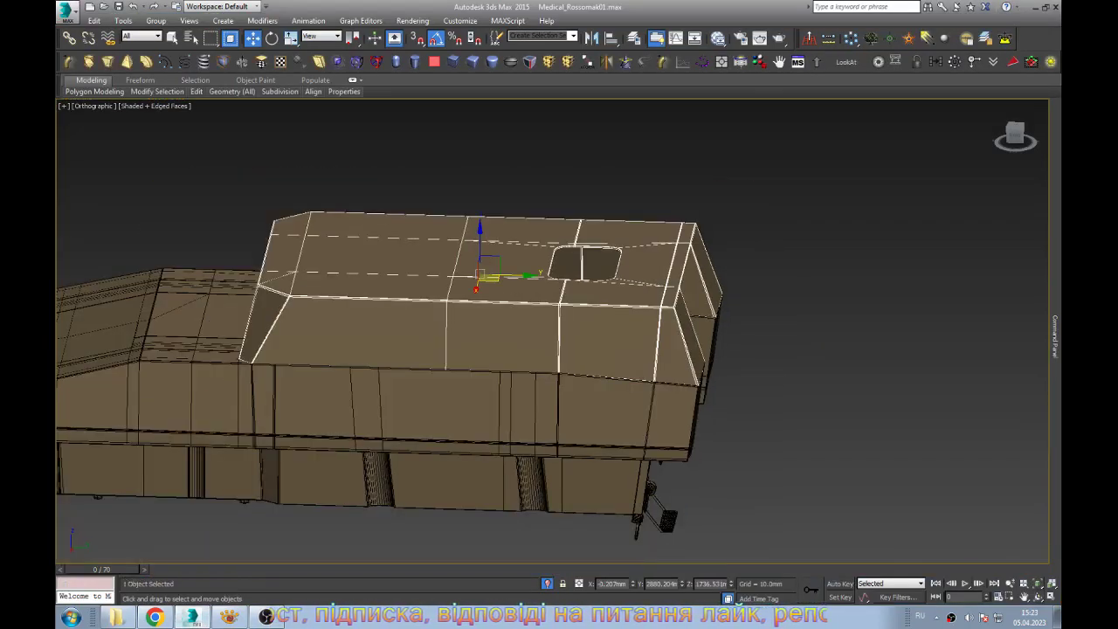
alt+middle_drag(611, 349, 612, 280)
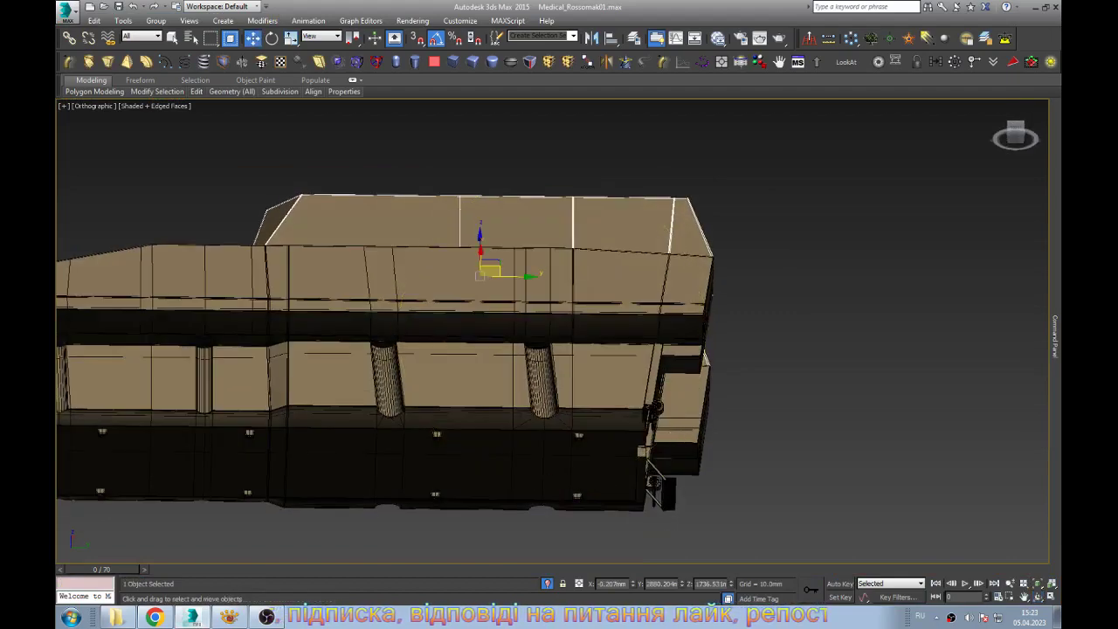
click(288, 367)
scroll(358, 332, up, 5)
scroll(358, 332, up, 1)
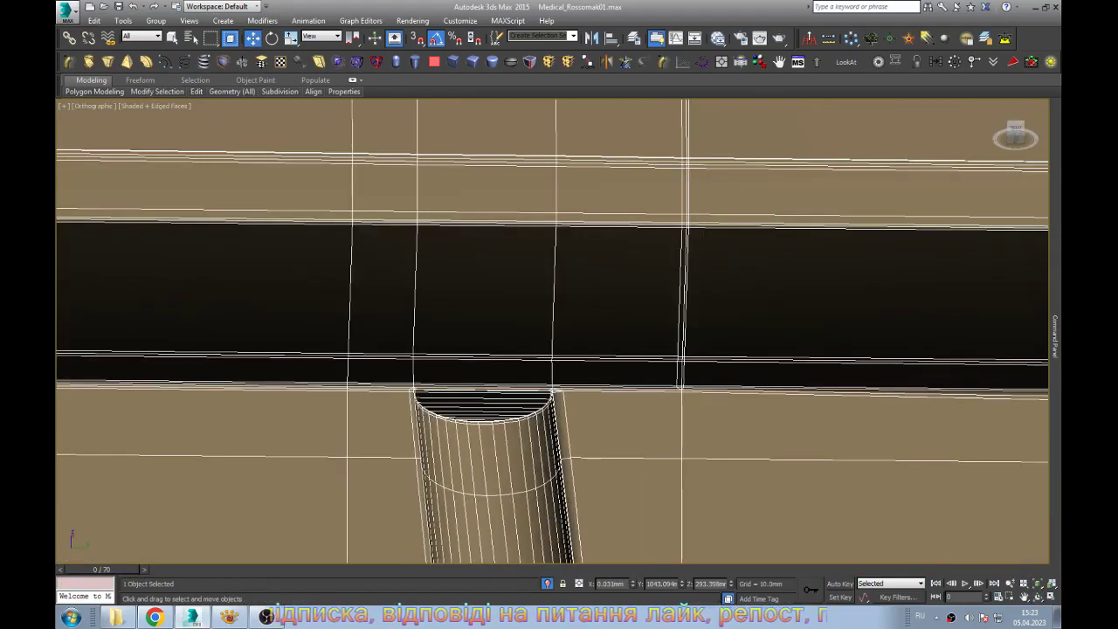
scroll(559, 393, up, 2)
scroll(559, 393, down, 3)
scroll(559, 393, down, 4)
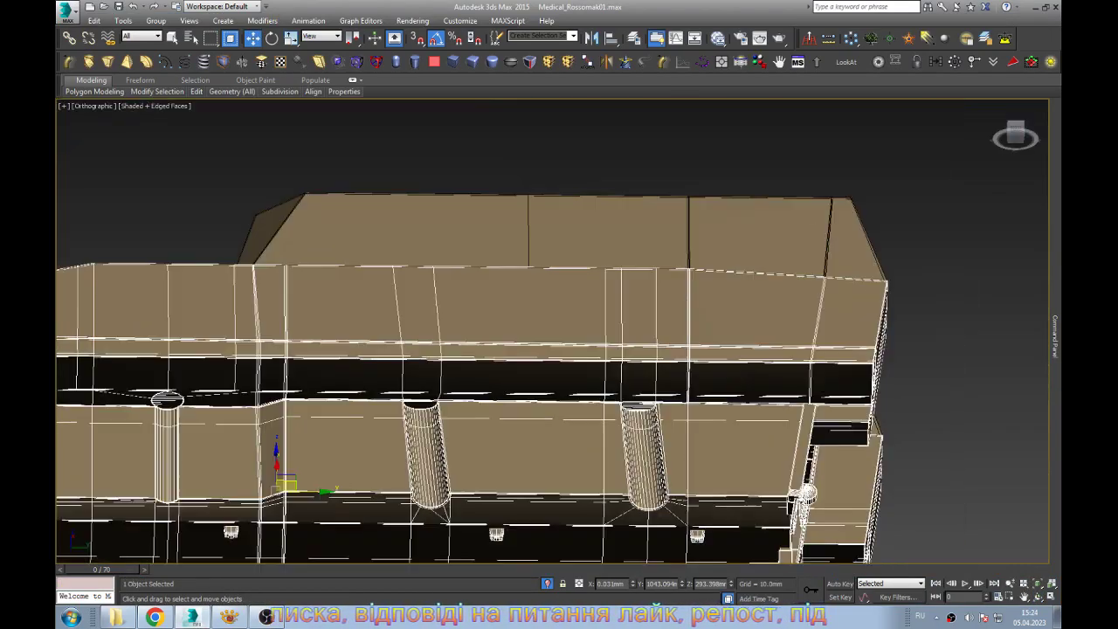
scroll(501, 426, up, 3)
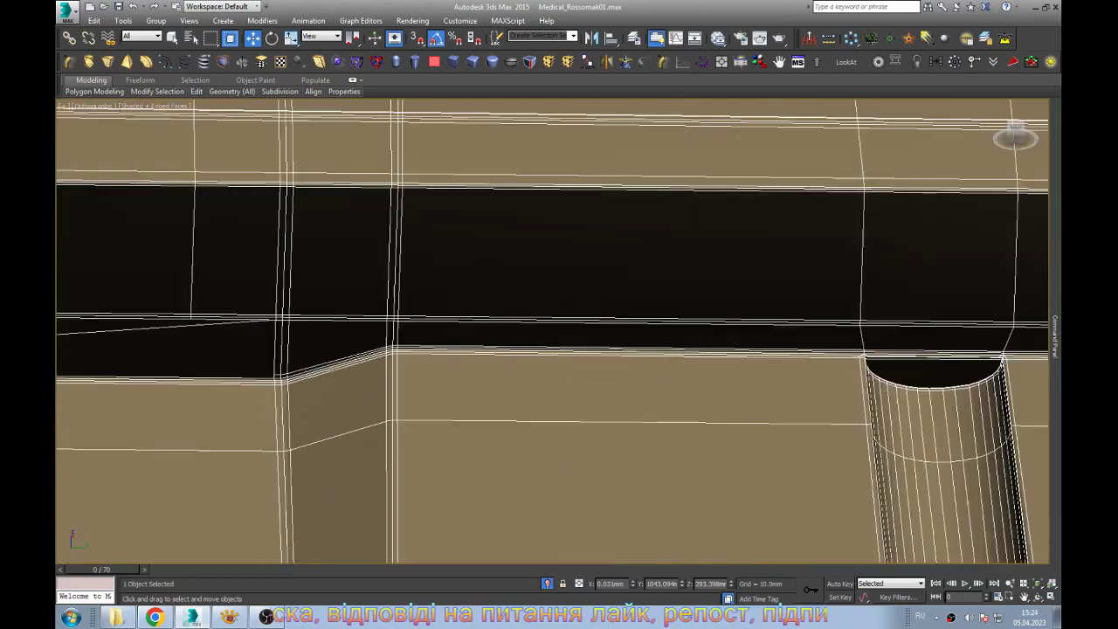
alt+middle_drag(559, 331, 629, 305)
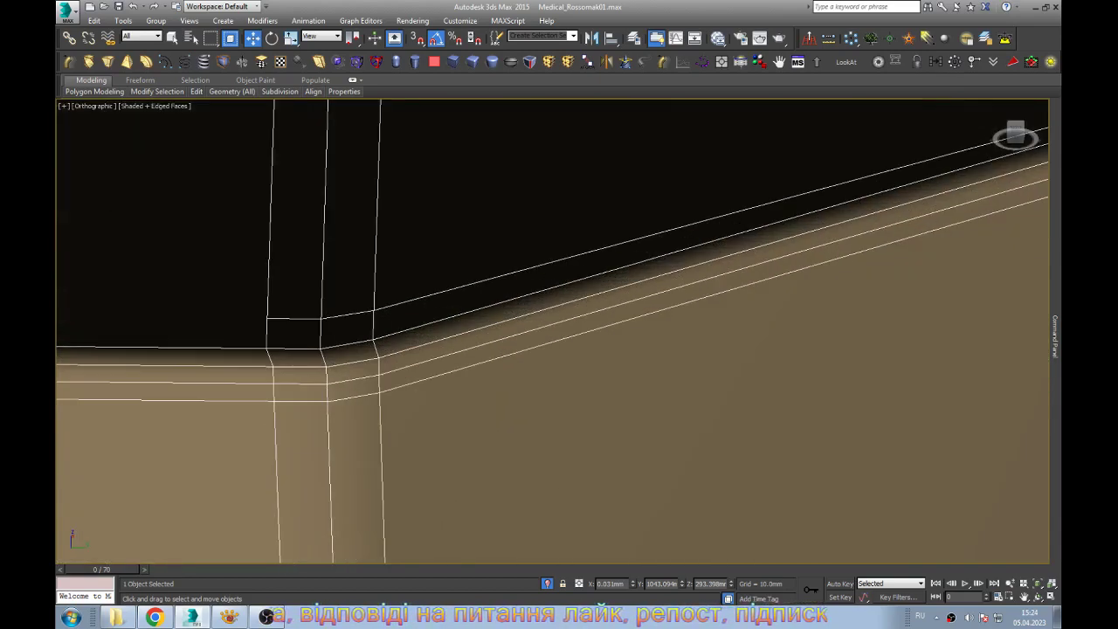
alt+middle_drag(558, 331, 523, 349)
scroll(559, 332, down, 3)
scroll(559, 331, down, 1)
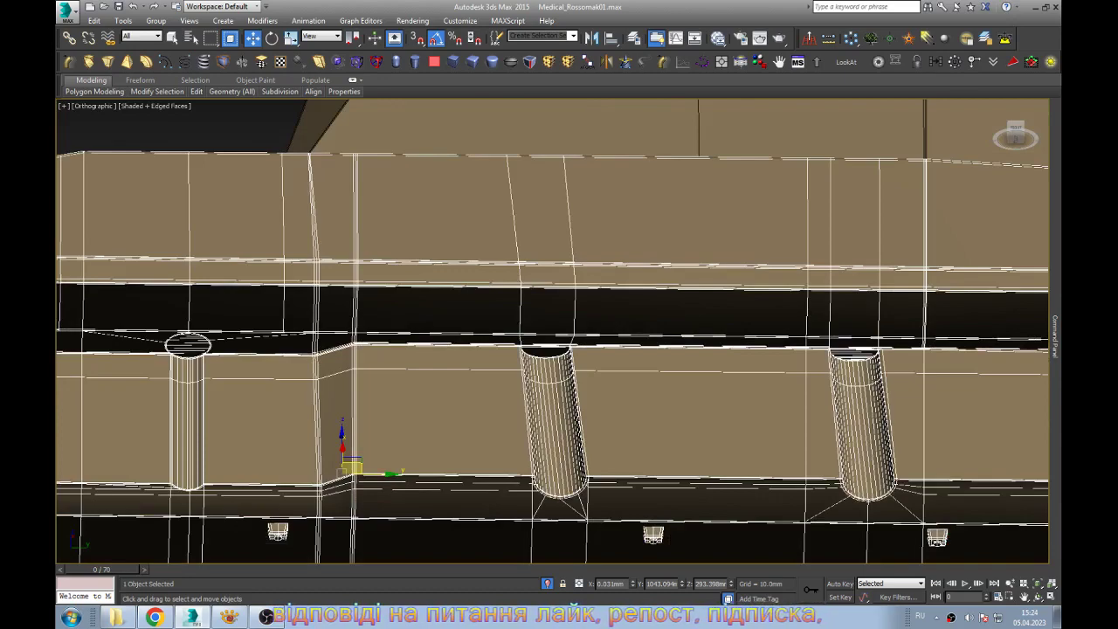
scroll(559, 332, down, 4)
scroll(559, 332, up, 5)
mouse_move(559, 332)
alt+middle_down()
mouse_move(611, 323)
mouse_move(559, 367)
alt+middle_up()
scroll(559, 332, up, 3)
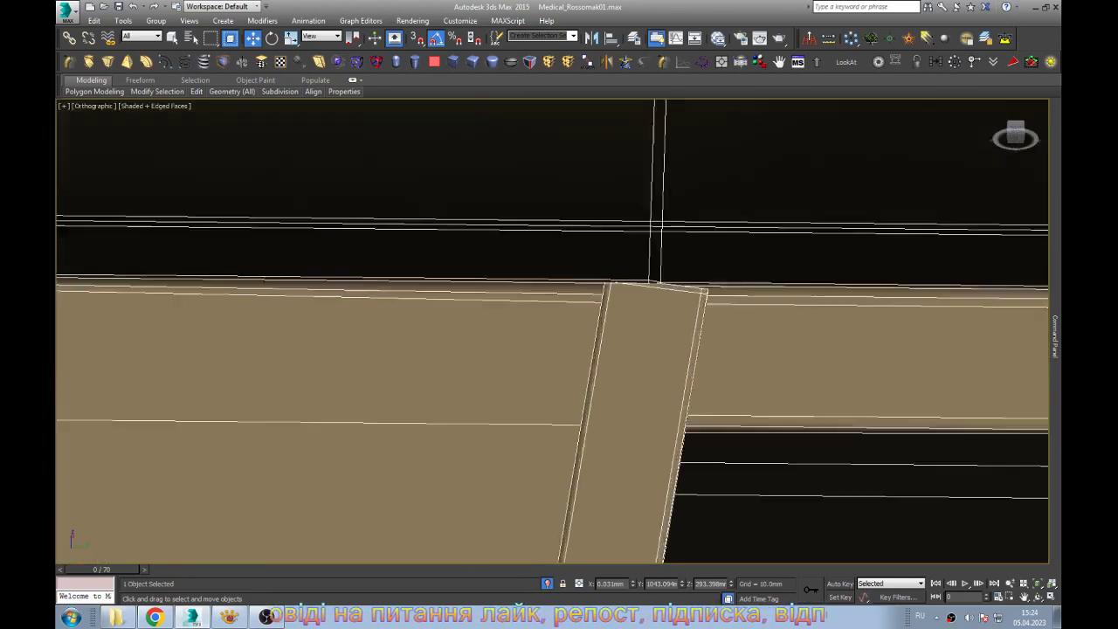
scroll(559, 332, down, 5)
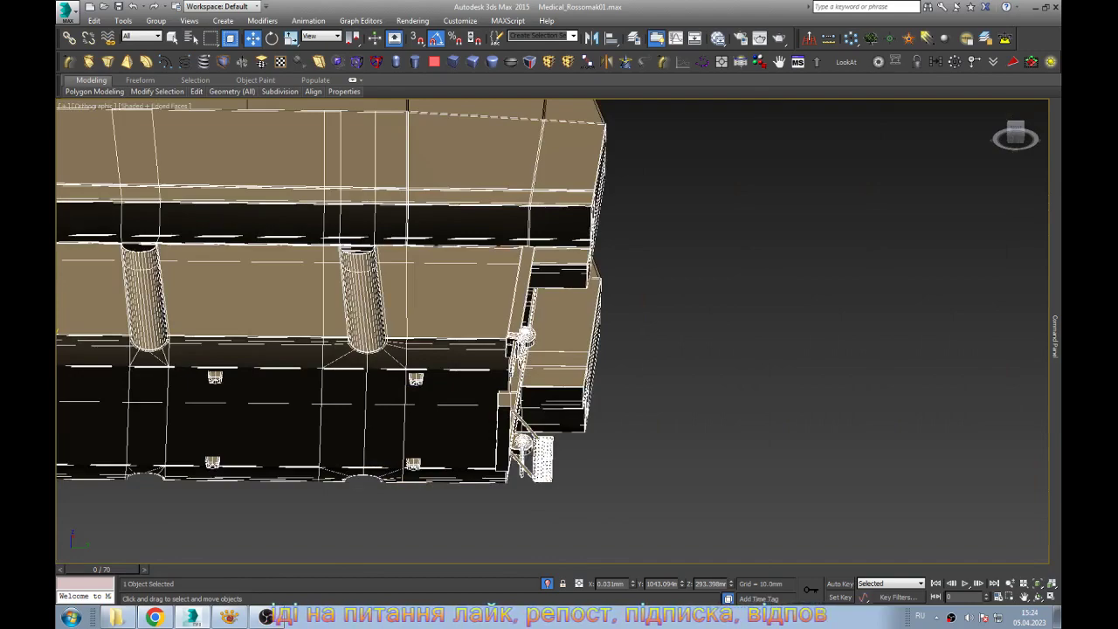
scroll(559, 332, up, 3)
scroll(559, 332, down, 3)
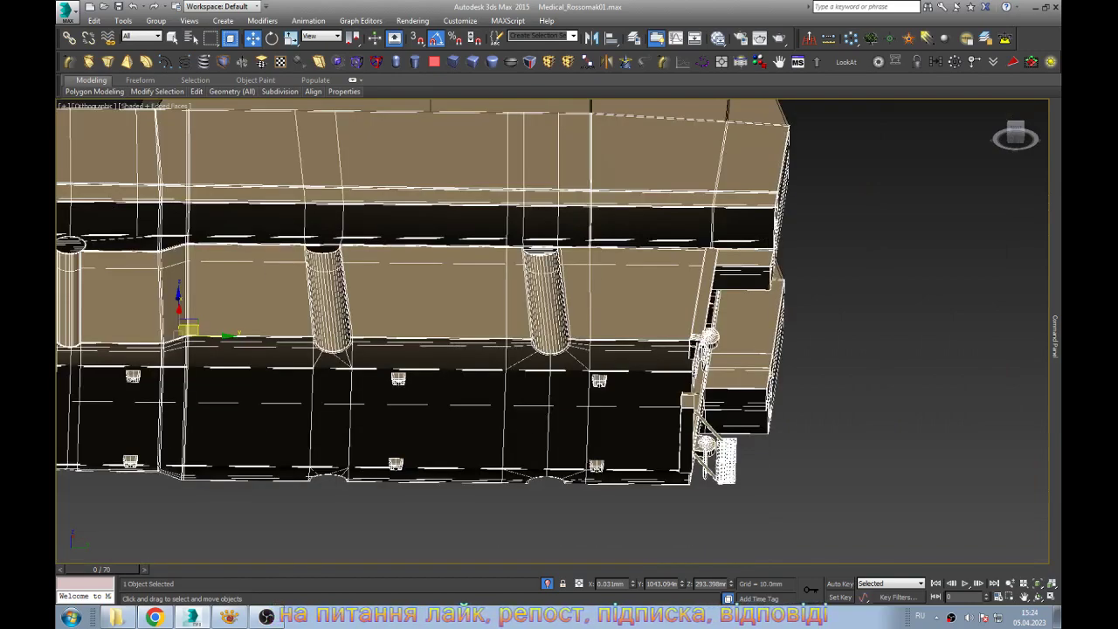
scroll(559, 332, down, 2)
scroll(559, 332, up, 5)
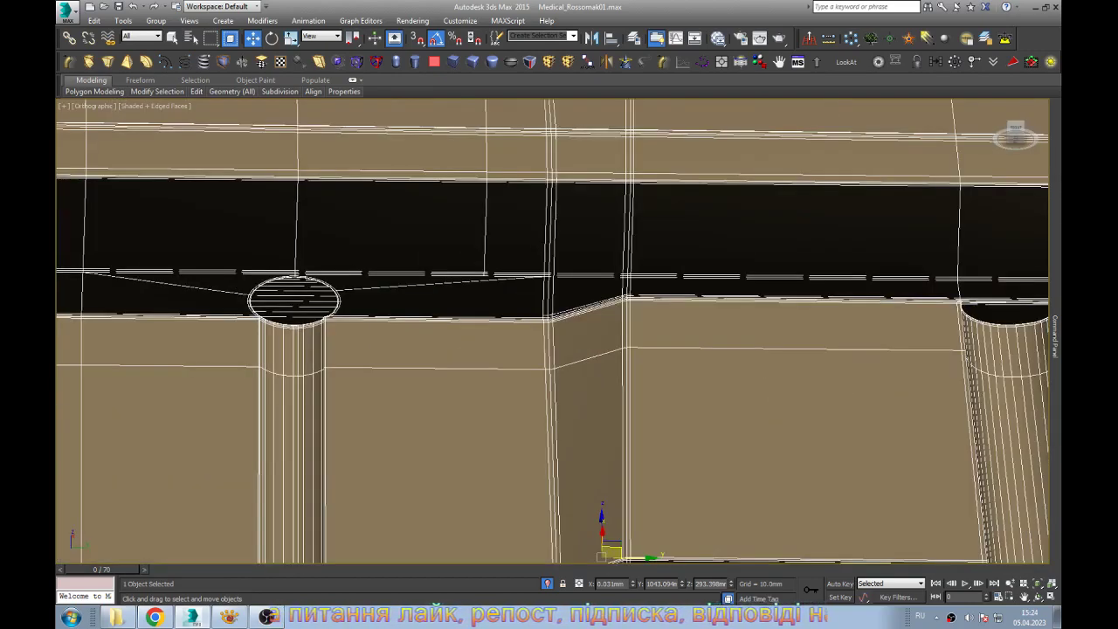
scroll(558, 332, down, 3)
scroll(559, 331, down, 1)
scroll(559, 332, up, 4)
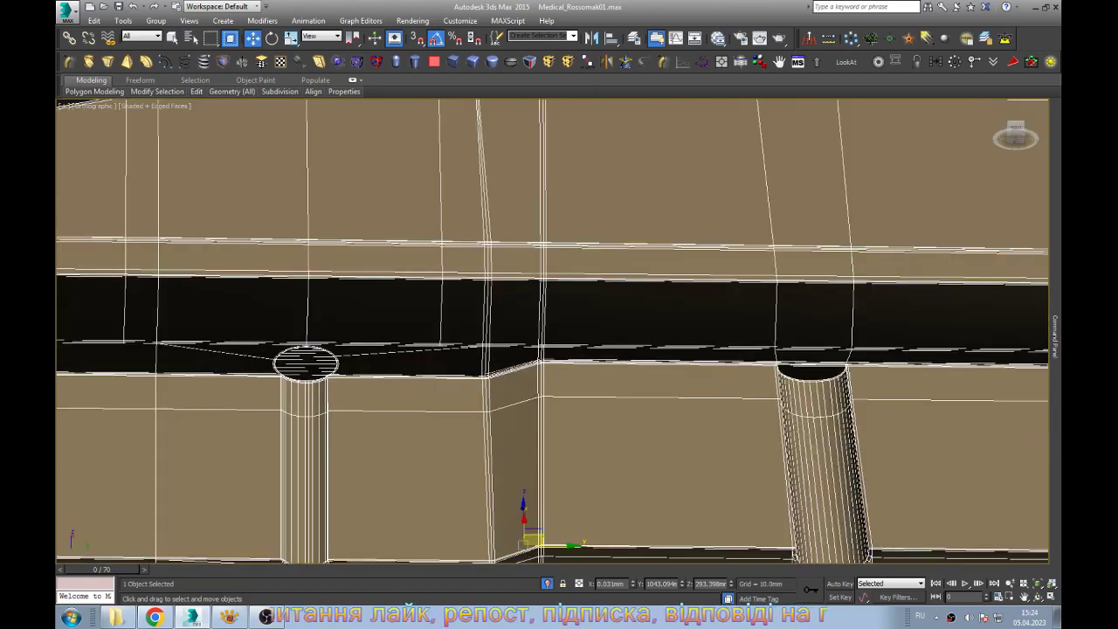
scroll(306, 375, up, 3)
scroll(306, 375, up, 2)
scroll(305, 375, up, 2)
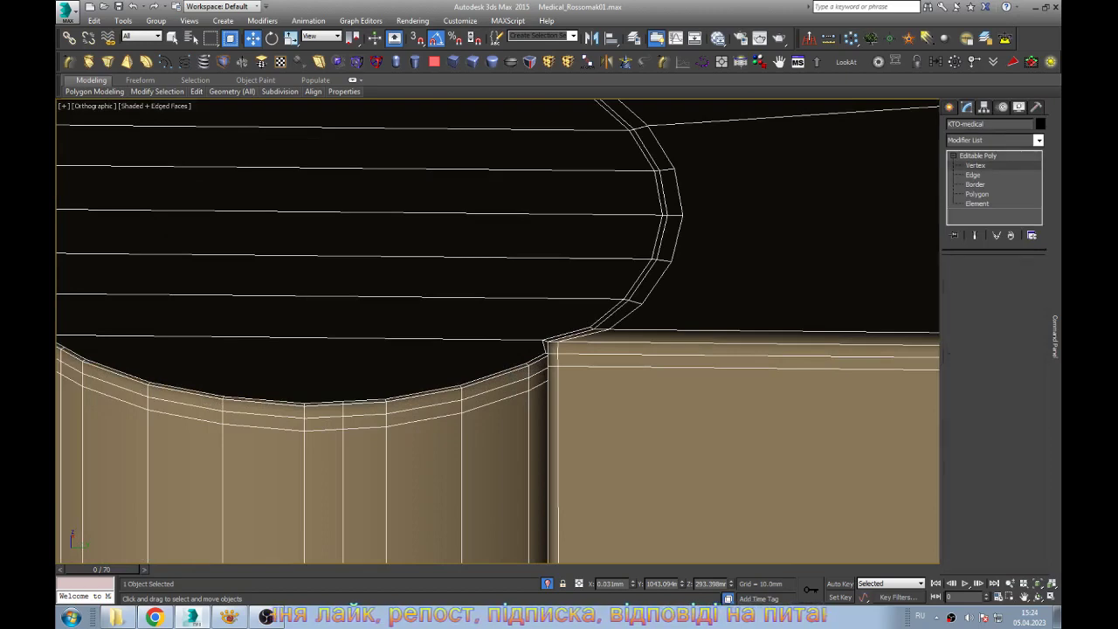
Weld the loose vertex onto the corner vertex at the first hull corner junction
click(975, 165)
scroll(559, 332, down, 3)
scroll(559, 331, down, 3)
scroll(558, 331, down, 2)
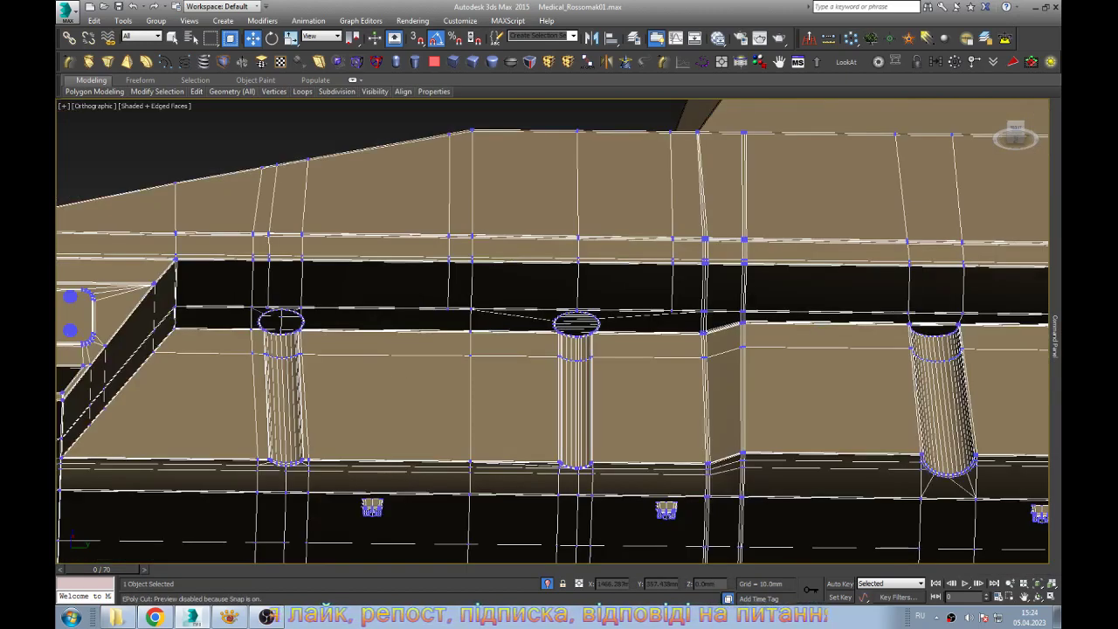
scroll(698, 336, up, 2)
scroll(699, 337, up, 2)
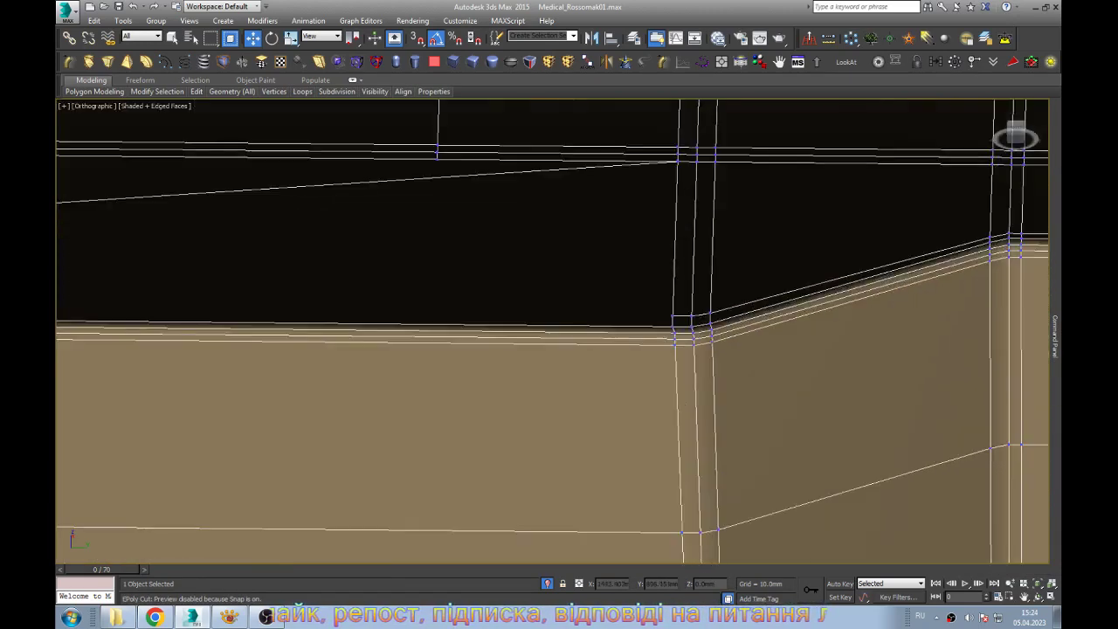
scroll(699, 336, up, 1)
scroll(699, 337, up, 1)
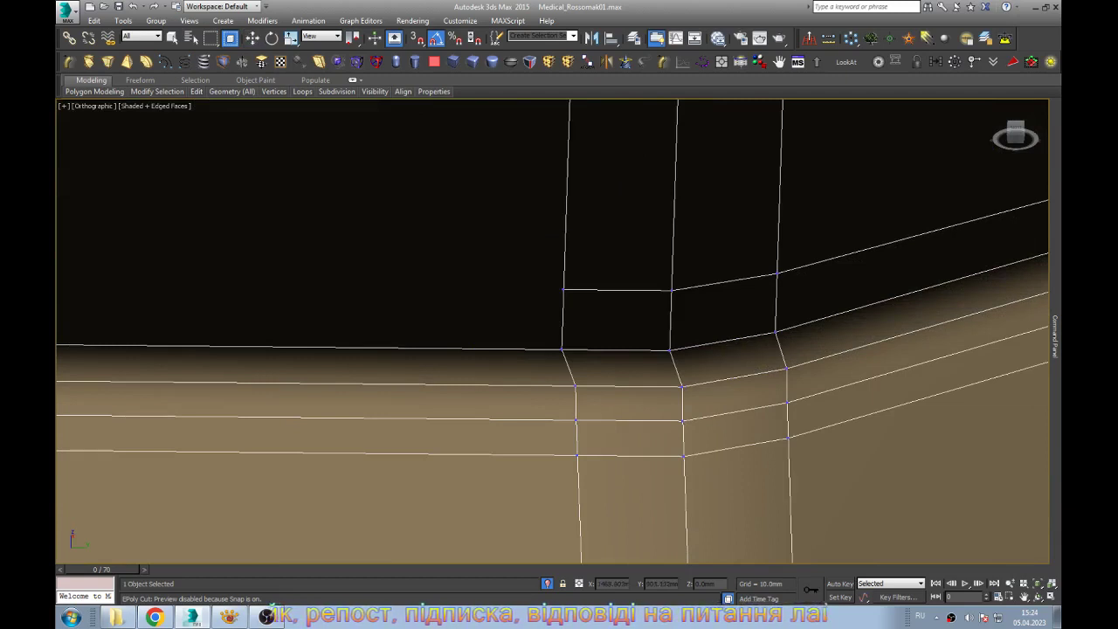
click(671, 349)
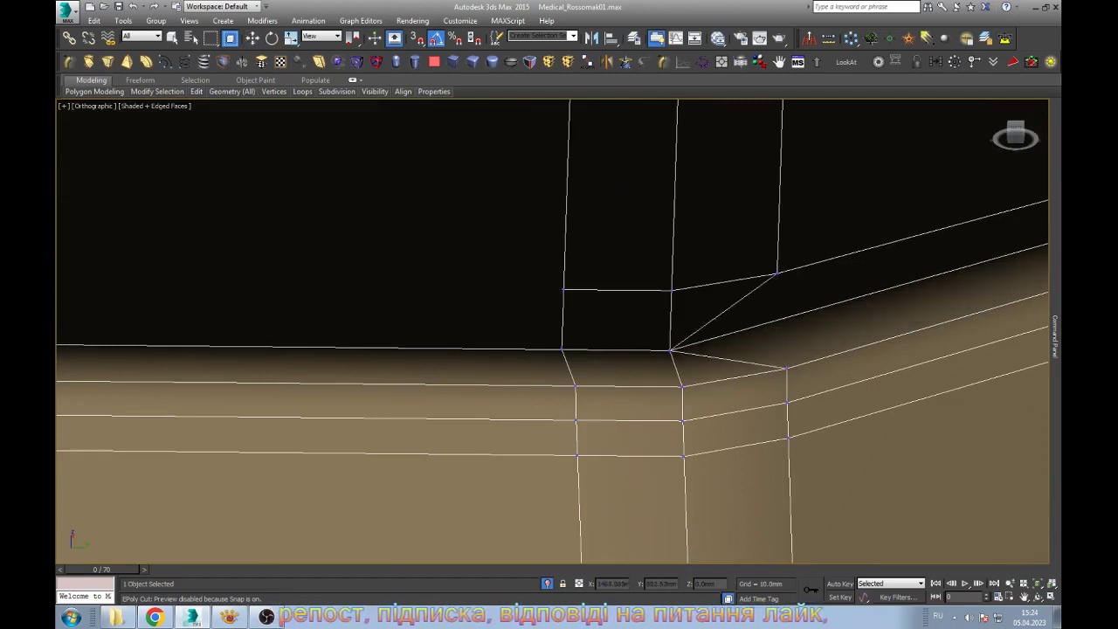
click(670, 349)
key(w)
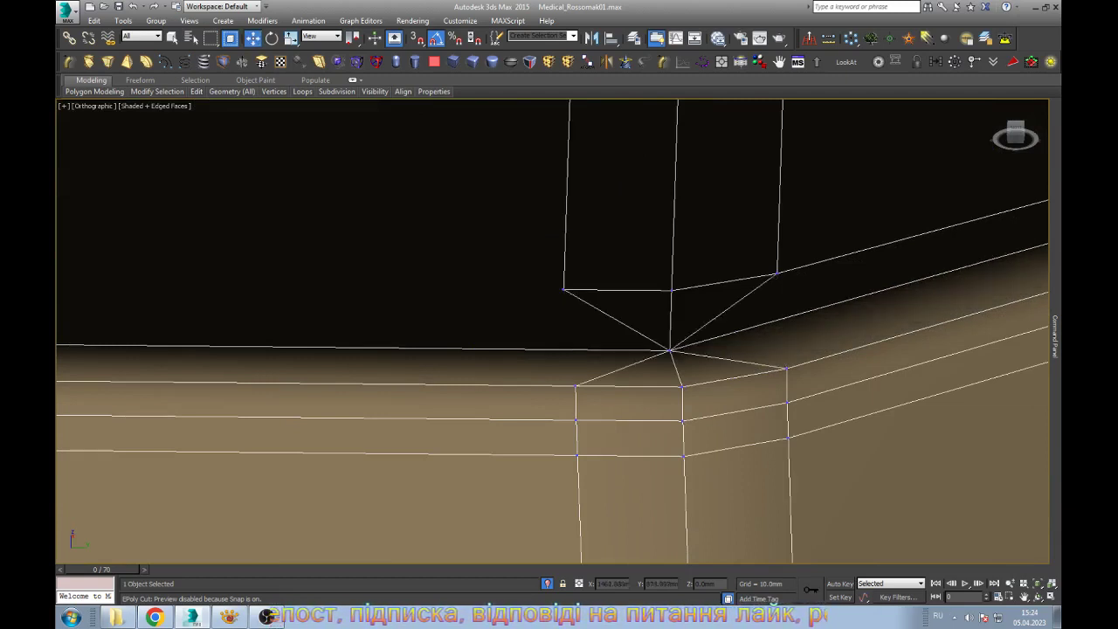
At a second hull corner, merge the corner vertex onto its neighbouring vertex
scroll(670, 349, down, 3)
scroll(671, 350, down, 3)
mouse_move(559, 350)
alt+middle_down()
mouse_move(559, 314)
mouse_move(611, 314)
mouse_move(559, 297)
mouse_move(559, 262)
alt+middle_up()
scroll(559, 332, down, 5)
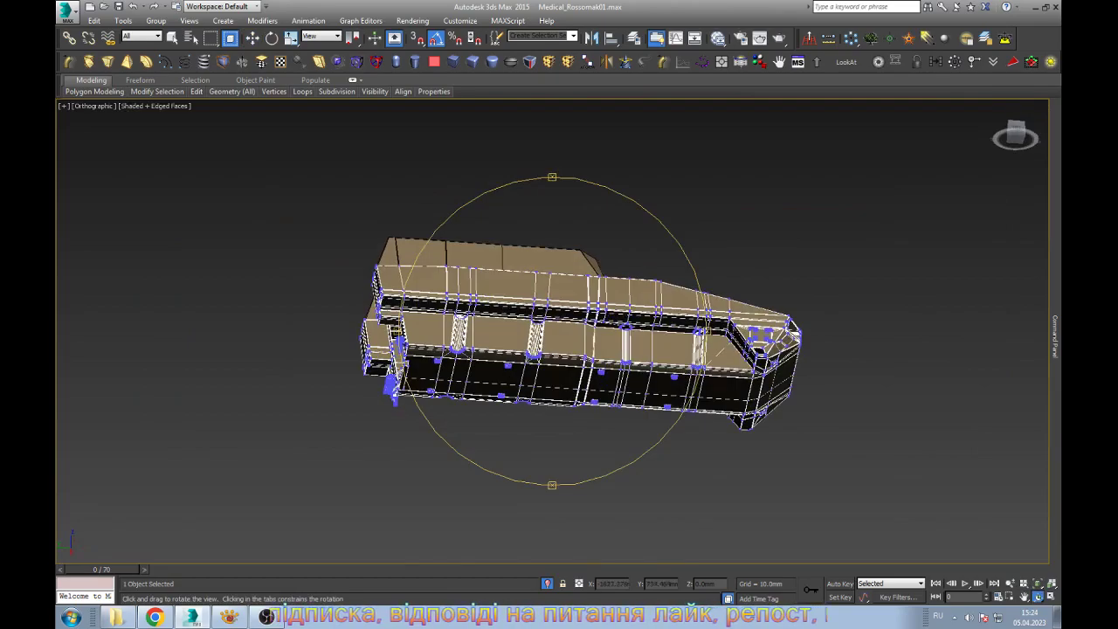
scroll(559, 332, up, 5)
scroll(559, 332, up, 3)
alt+middle_drag(552, 331, 552, 271)
scroll(552, 331, up, 3)
scroll(552, 332, up, 3)
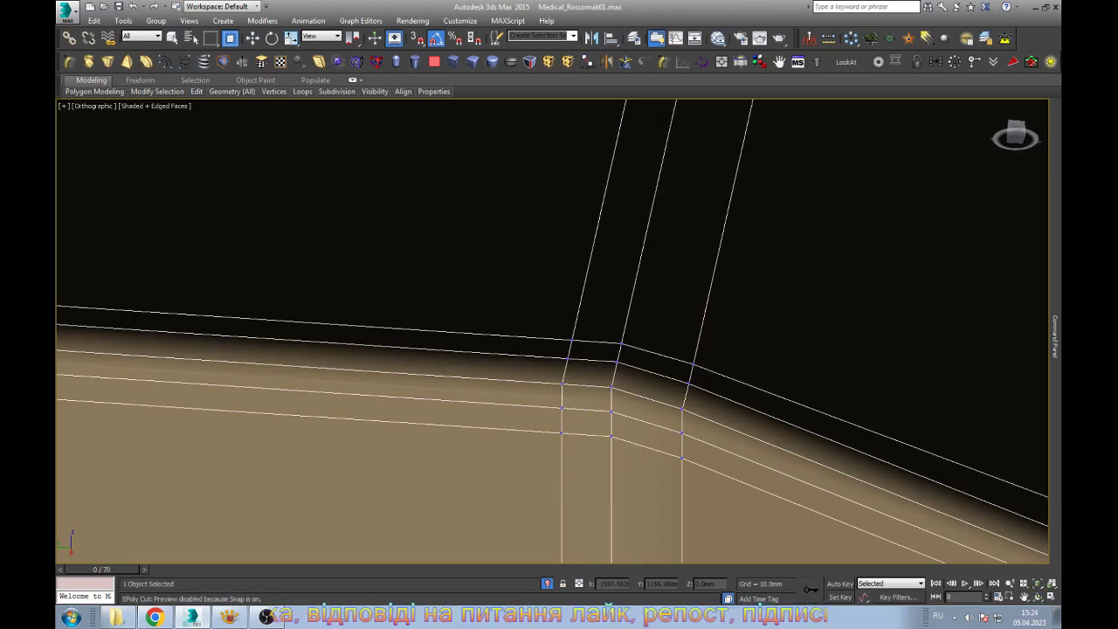
key(ctrl+z)
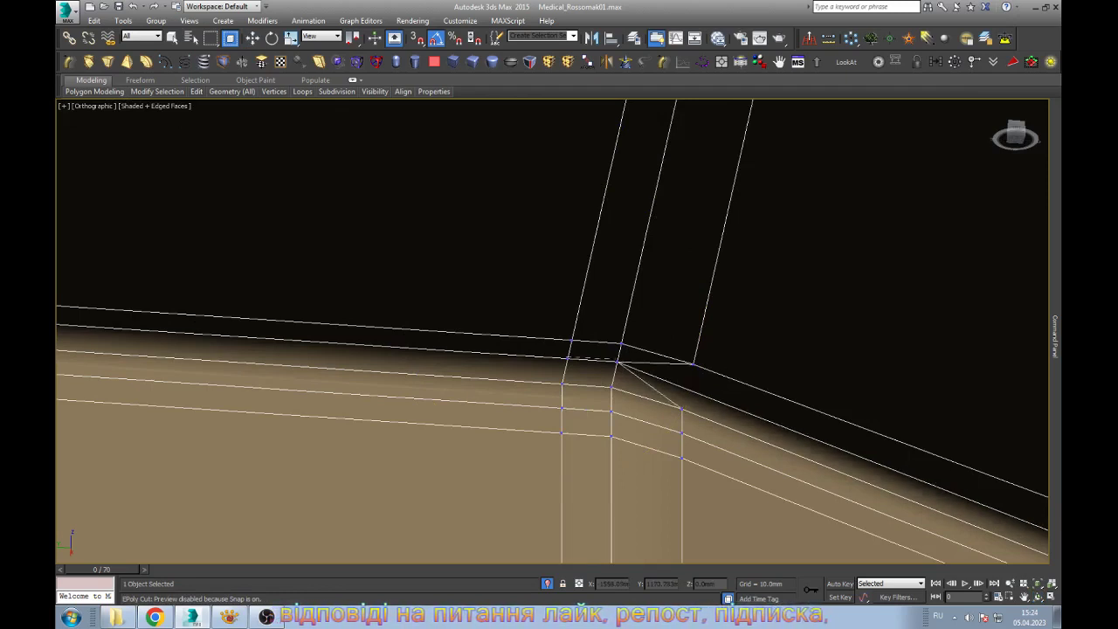
click(616, 360)
key(w)
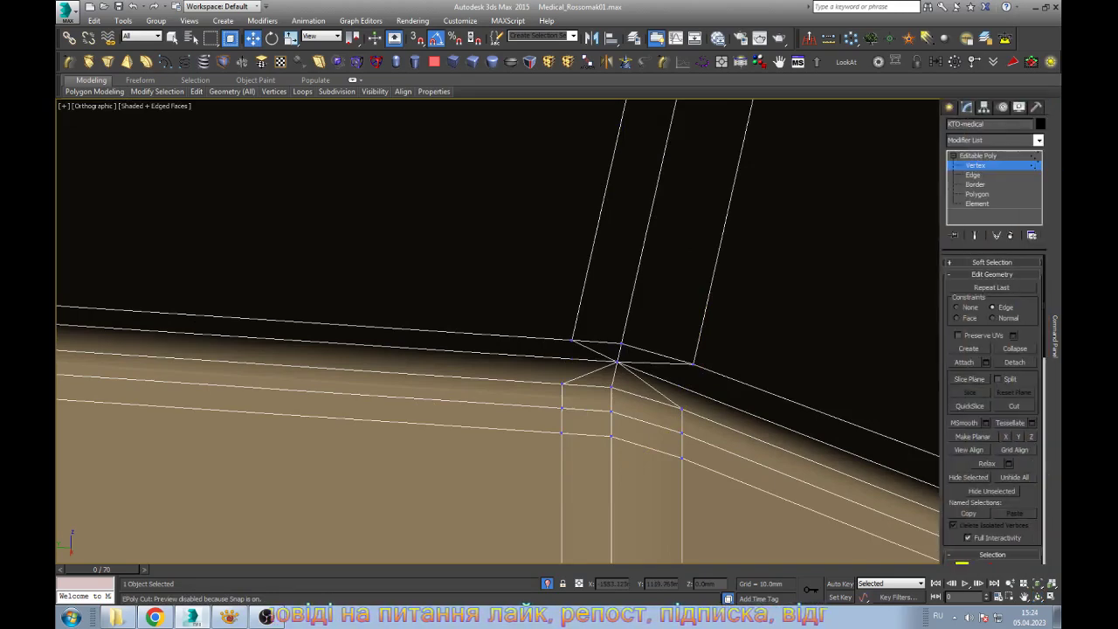
Pull the roof corner vertex onto the roof-side junction
key(2)
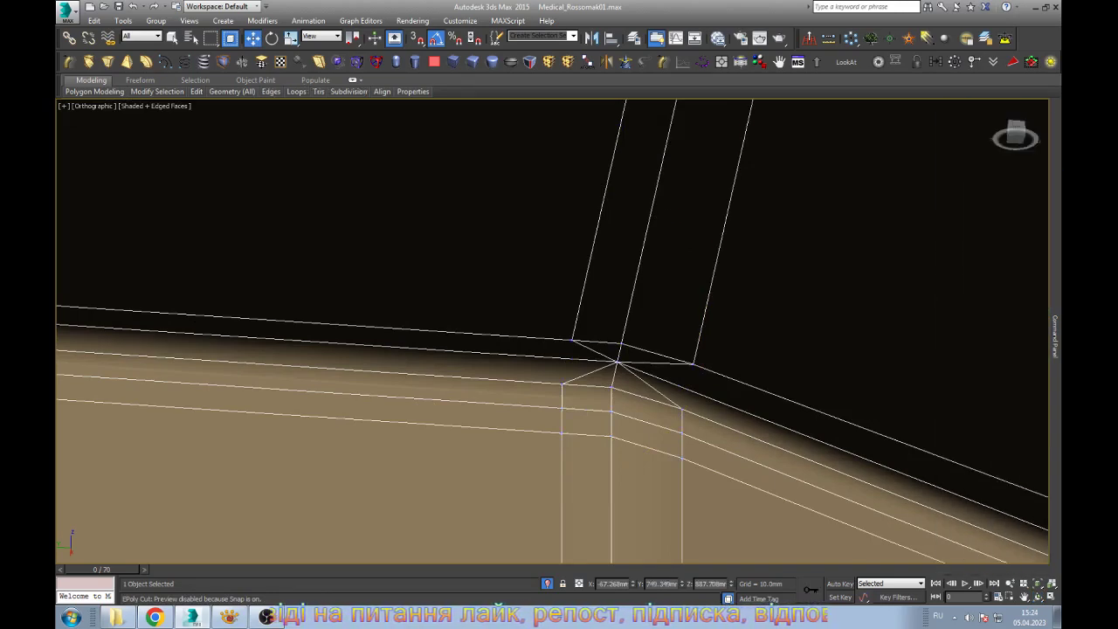
scroll(698, 319, down, 3)
scroll(699, 319, down, 2)
scroll(699, 319, down, 4)
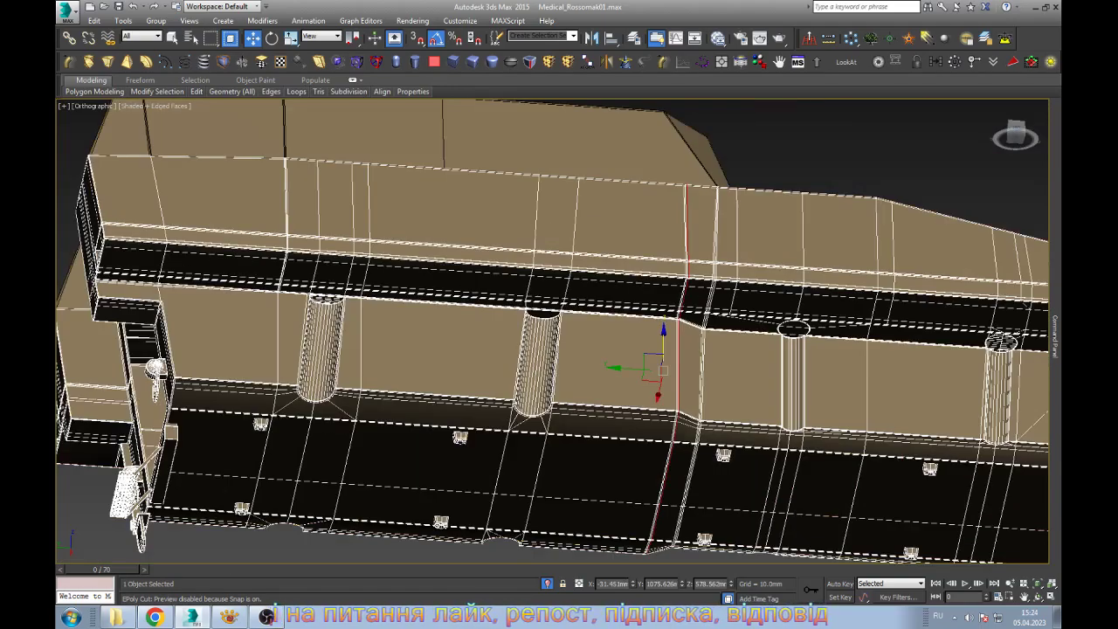
mouse_move(664, 369)
alt+middle_down()
mouse_move(795, 341)
mouse_move(891, 340)
alt+middle_up()
scroll(681, 367, down, 4)
scroll(891, 340, up, 5)
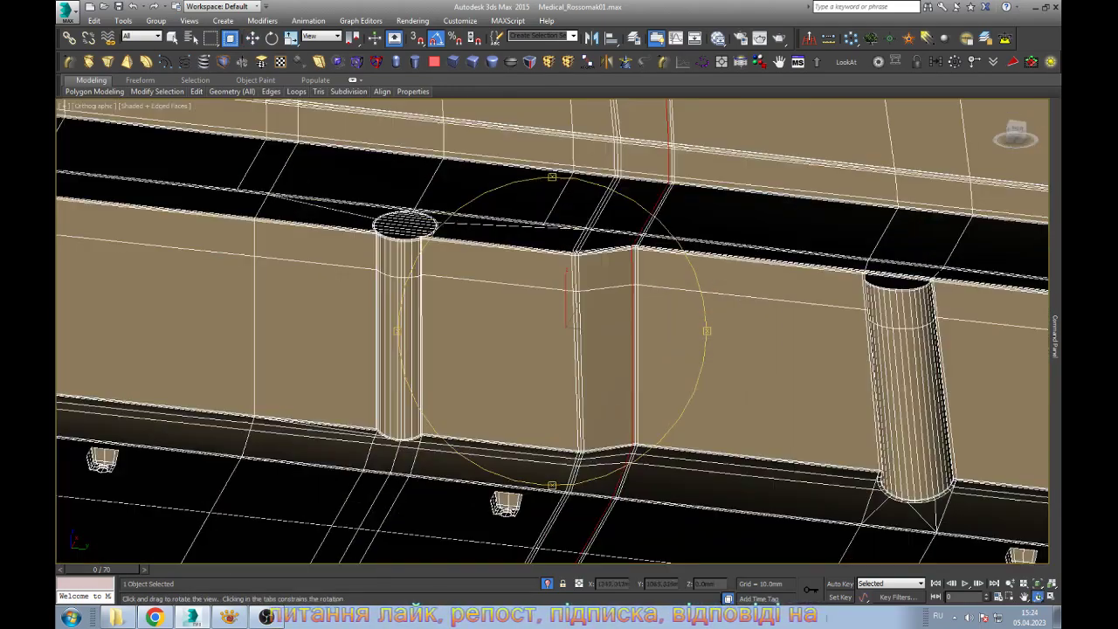
scroll(891, 340, up, 3)
key(w)
scroll(657, 279, up, 2)
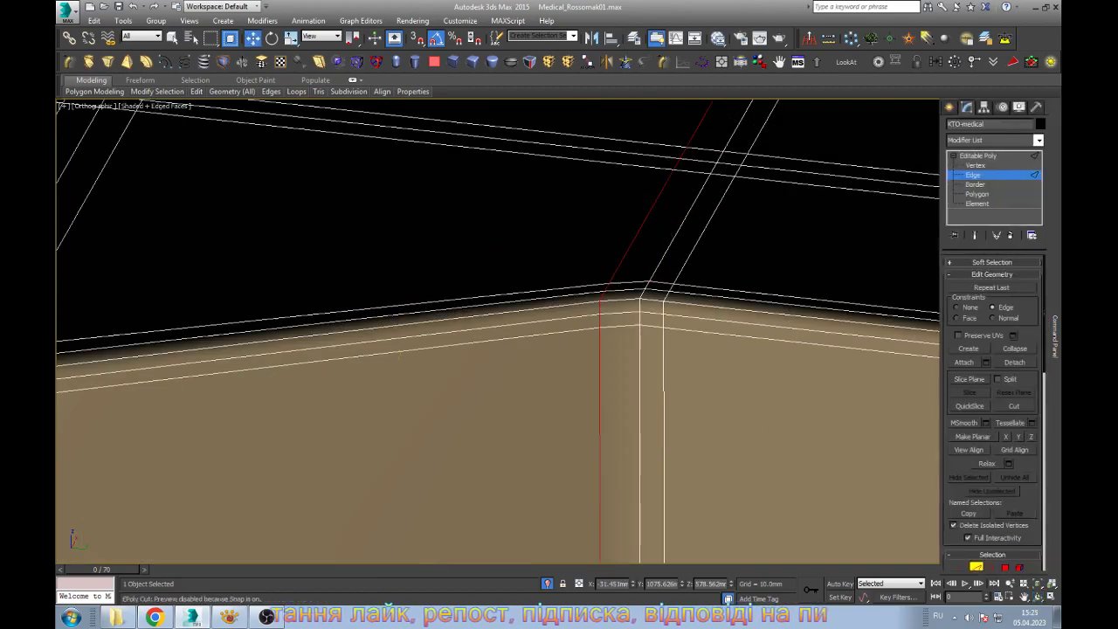
key(1)
scroll(693, 293, up, 2)
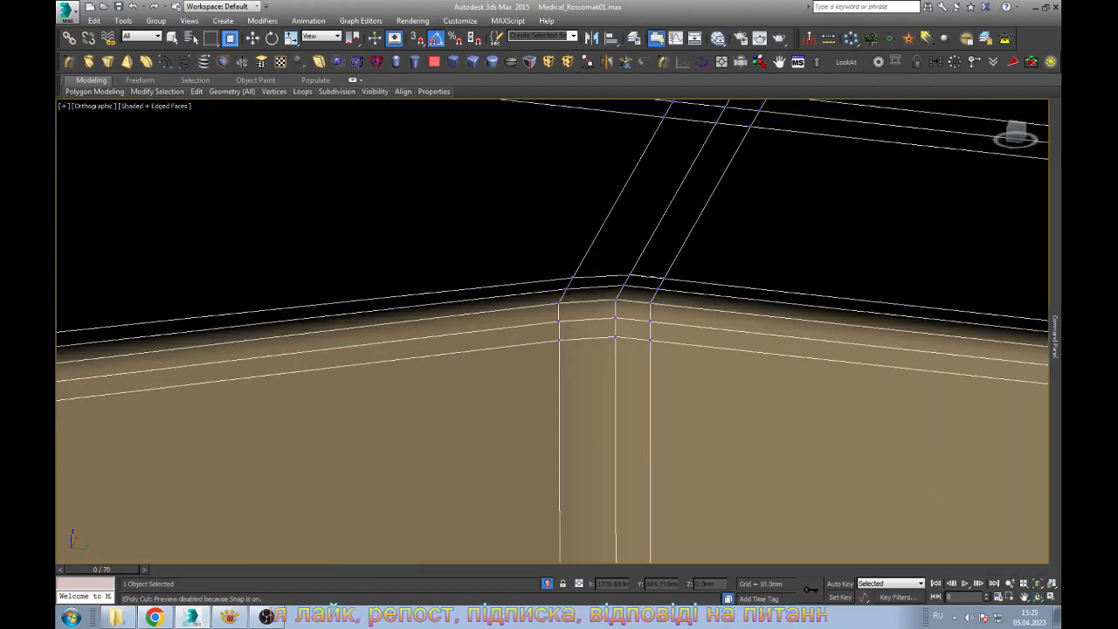
drag(661, 281, 630, 276)
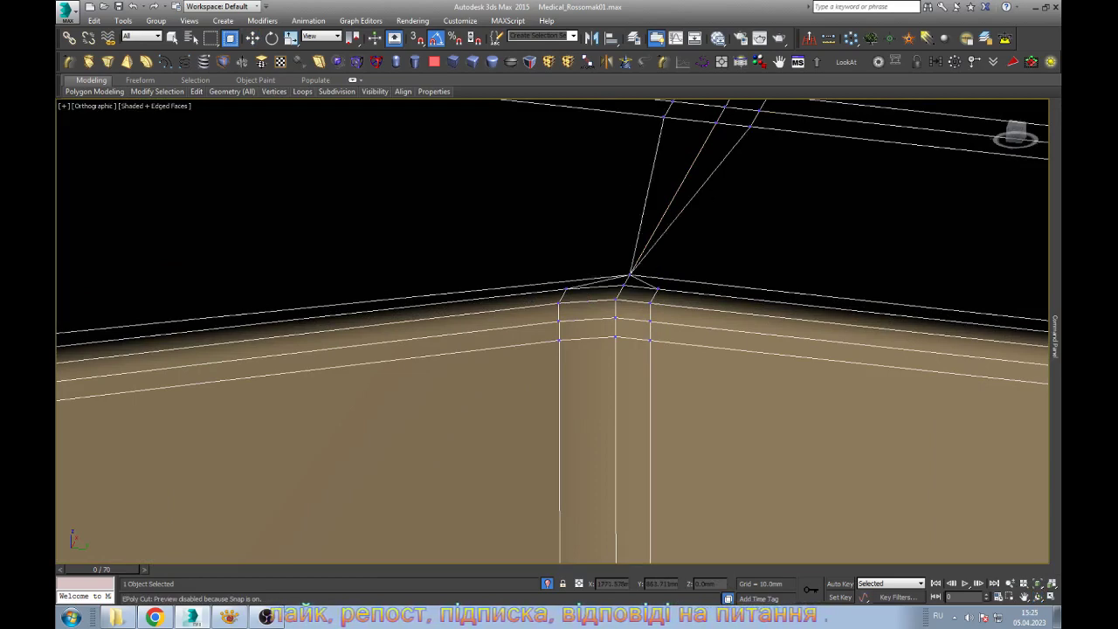
key(w)
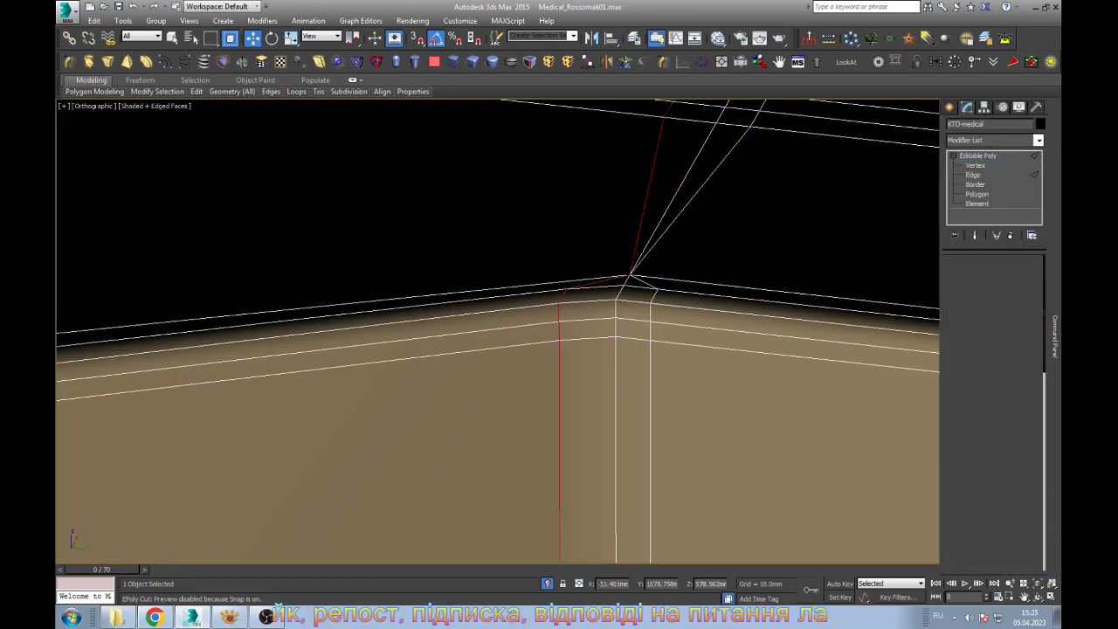
Cut from the stray corner vertex to its neighbour so the column converges on one vertex
key(2)
scroll(552, 331, down, 5)
scroll(553, 332, down, 3)
mouse_move(553, 332)
alt+middle_down()
mouse_move(559, 367)
mouse_move(524, 349)
mouse_move(594, 340)
mouse_move(576, 323)
alt+middle_up()
scroll(552, 332, down, 5)
scroll(524, 288, up, 5)
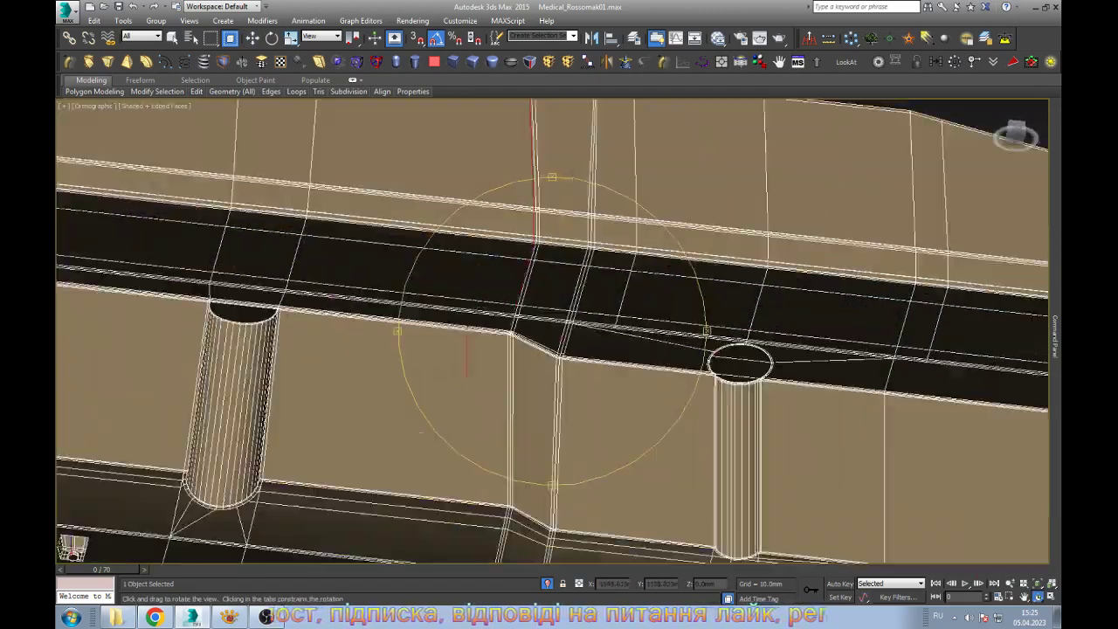
scroll(524, 288, up, 5)
key(Escape)
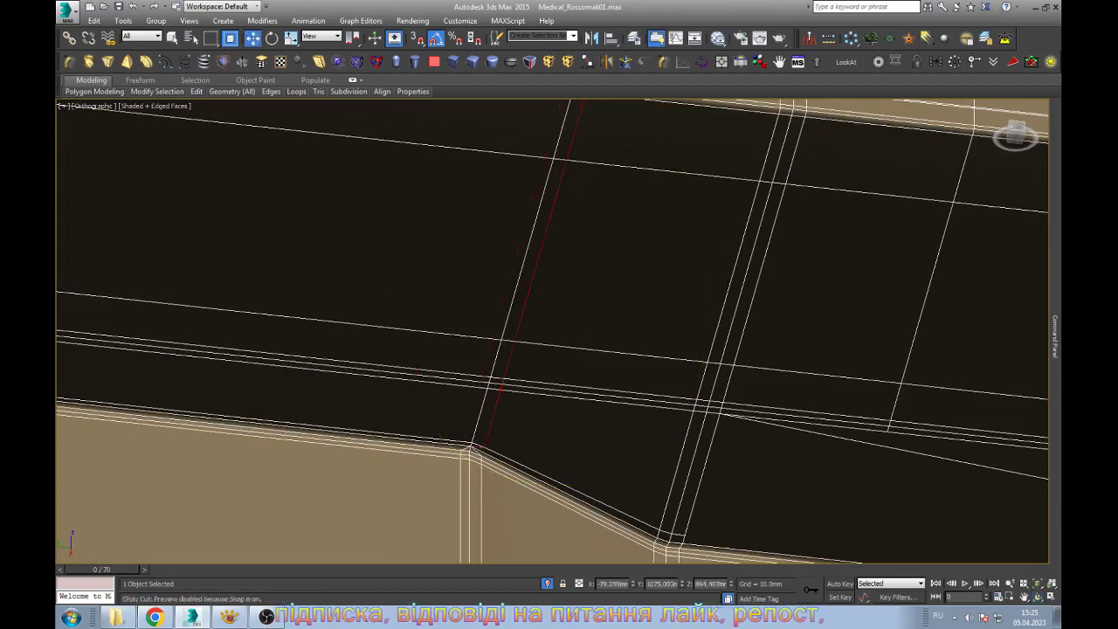
scroll(501, 341, down, 2)
key(1)
scroll(632, 389, up, 3)
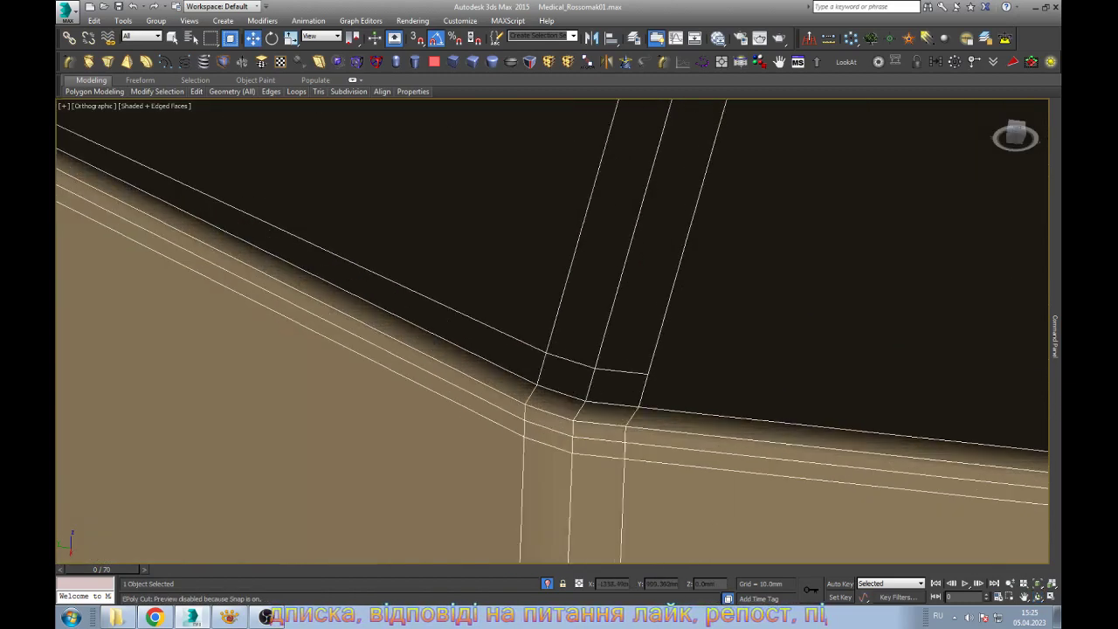
scroll(631, 390, up, 2)
key(alt+c)
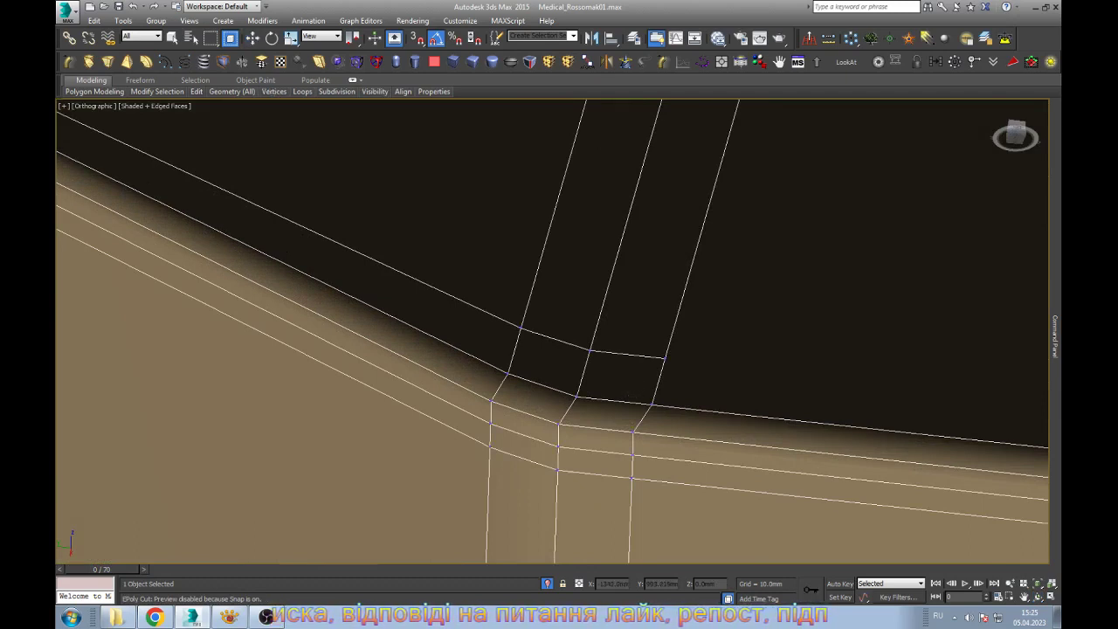
click(576, 397)
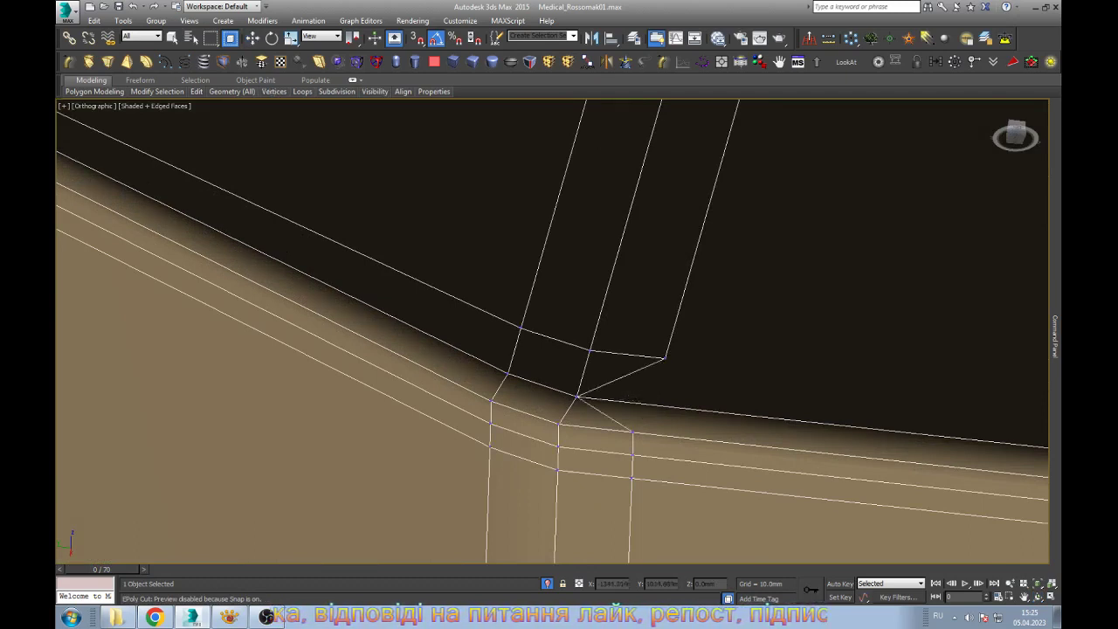
scroll(552, 332, down, 4)
scroll(552, 332, down, 3)
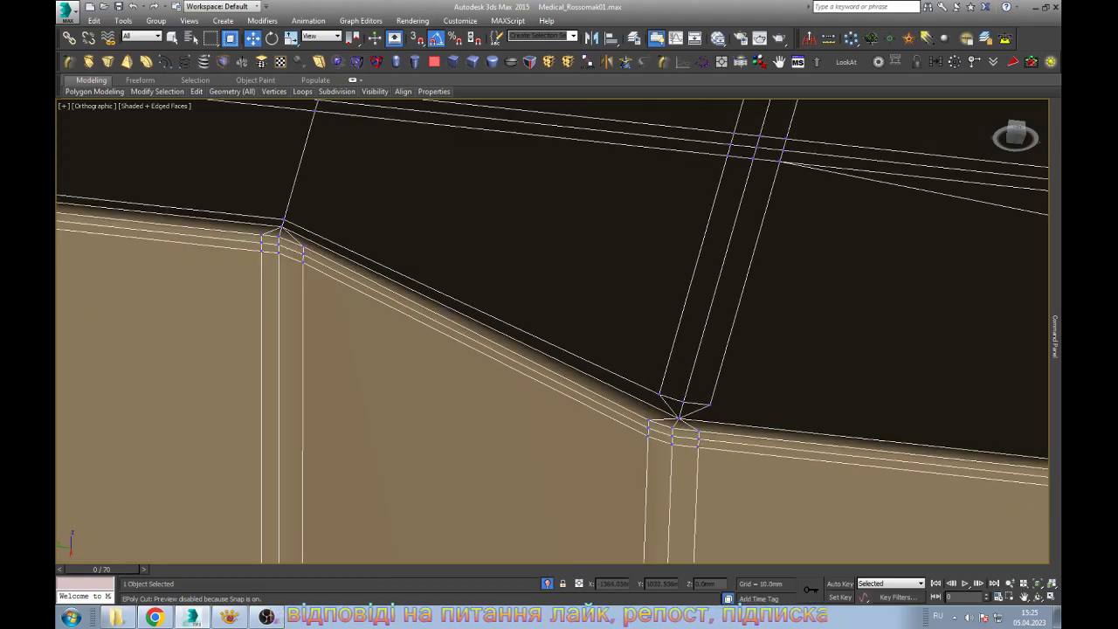
Frame the right cylinder's cap and show the model in wireframe at Vertex level
key(2)
scroll(552, 332, down, 5)
scroll(150, 276, up, 3)
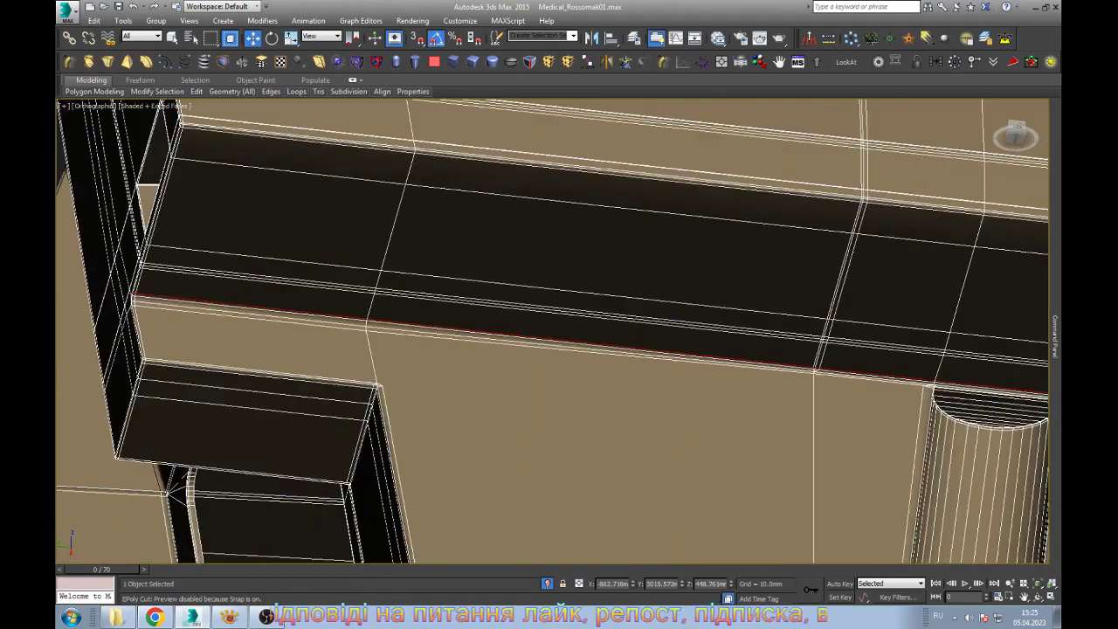
scroll(149, 277, up, 3)
scroll(150, 277, down, 2)
scroll(149, 276, down, 2)
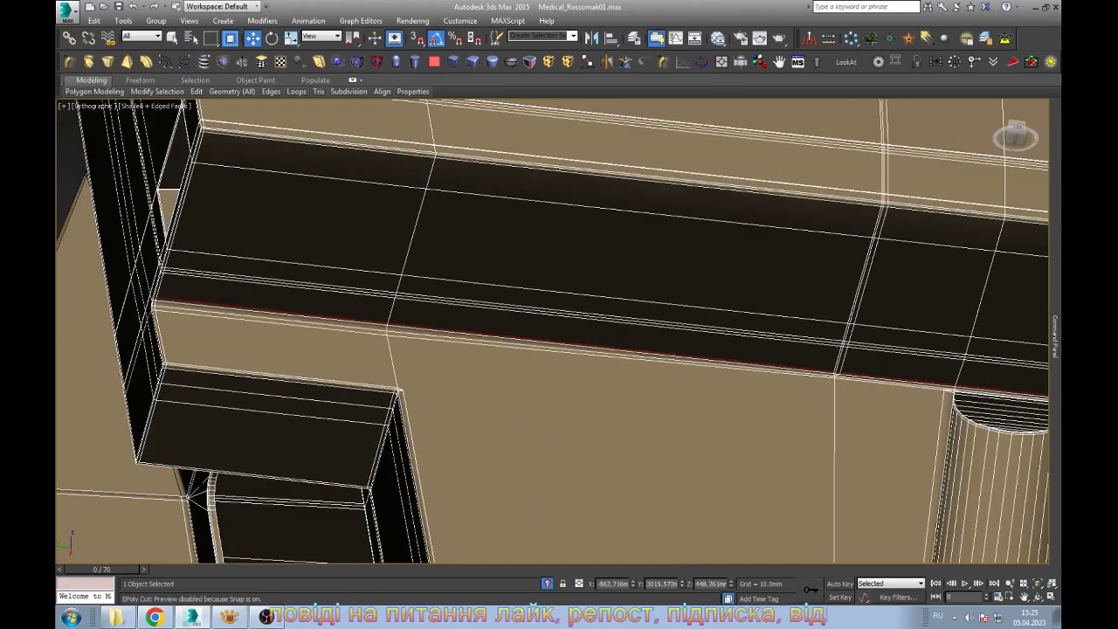
scroll(873, 367, up, 3)
scroll(873, 367, up, 2)
scroll(873, 366, up, 2)
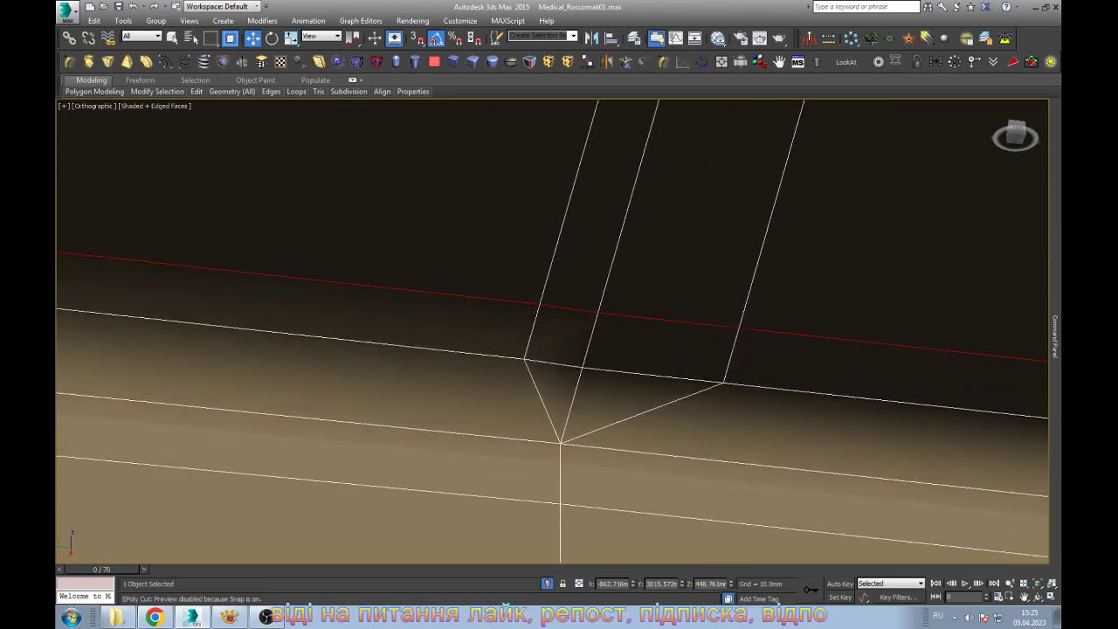
key(1)
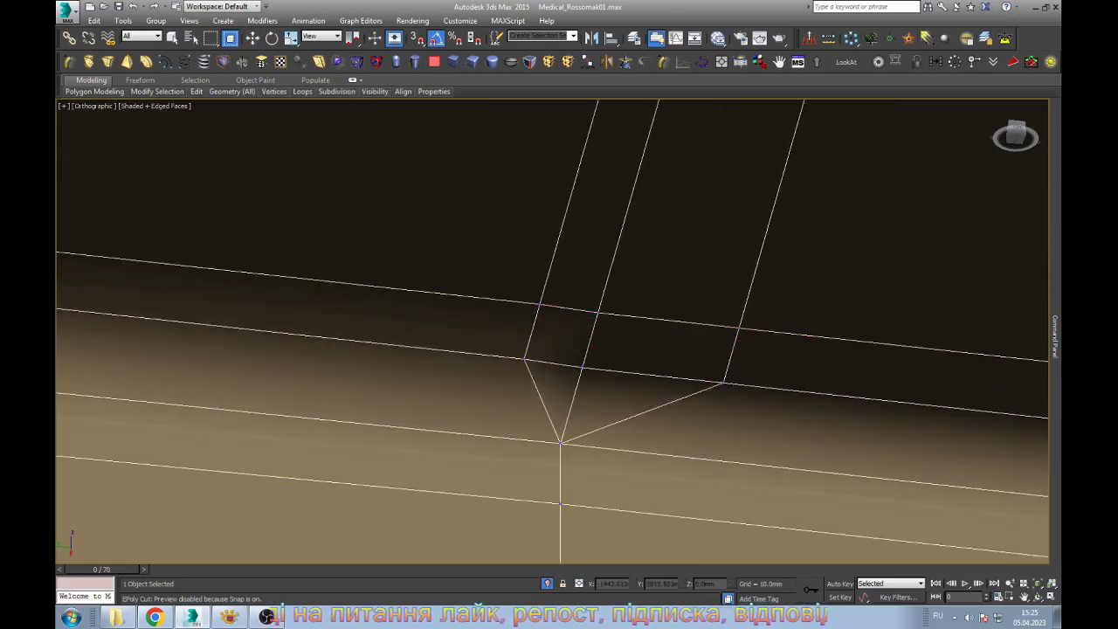
scroll(552, 332, down, 3)
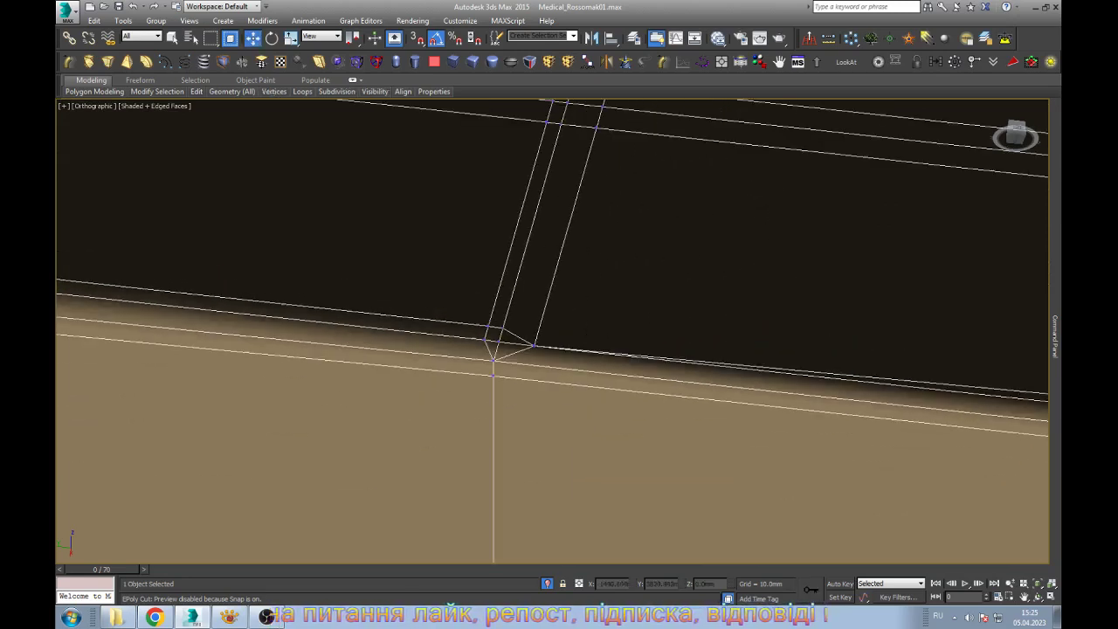
scroll(552, 331, down, 2)
key(2)
key(z)
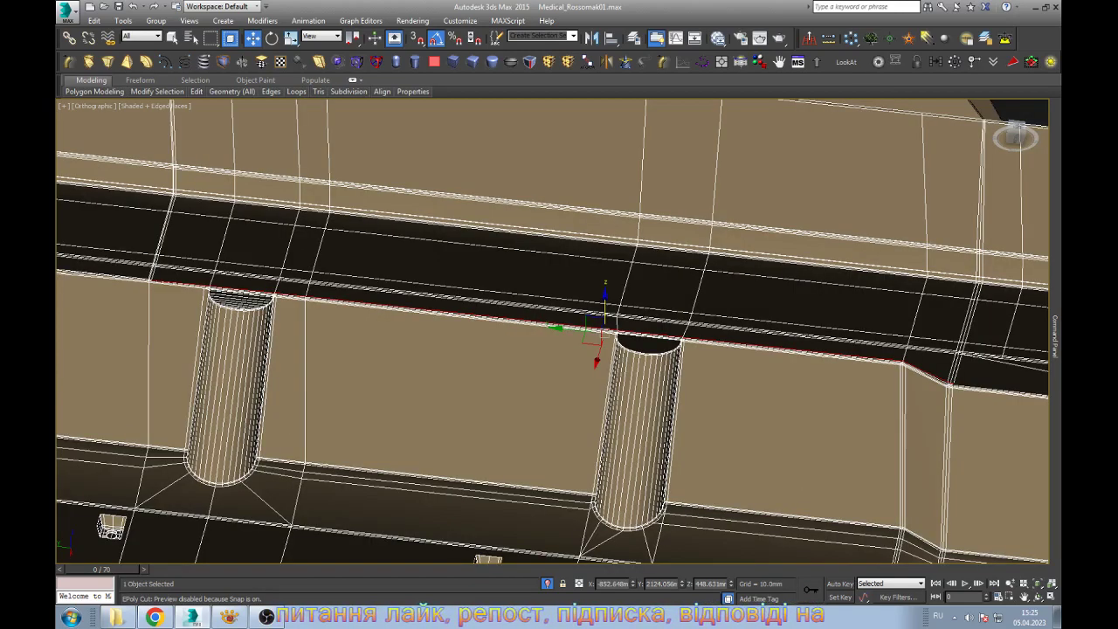
click(702, 341)
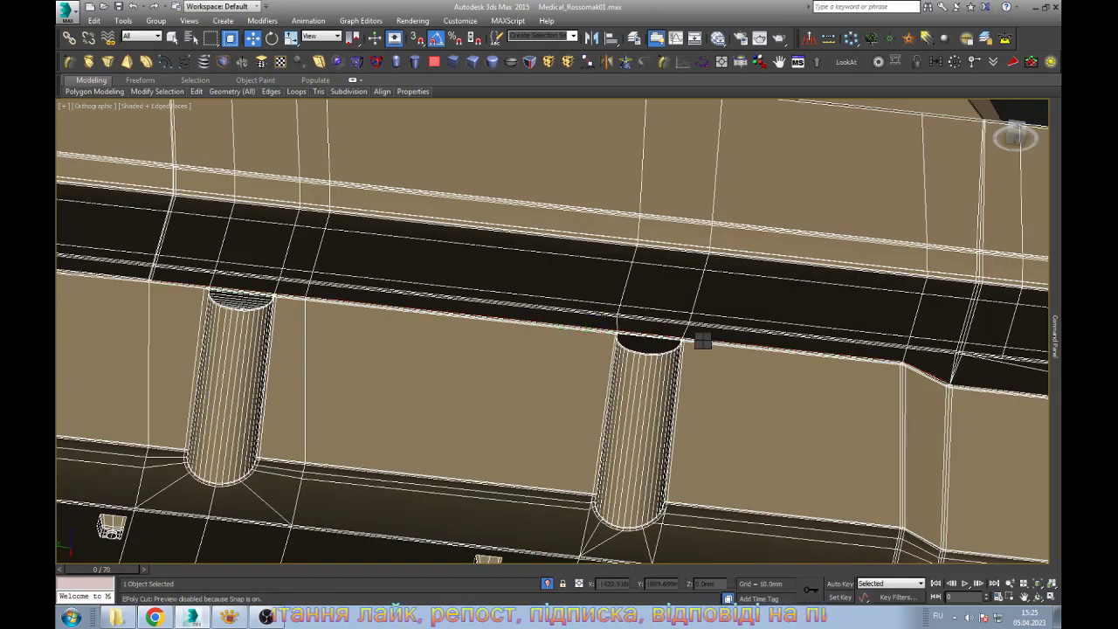
alt+middle_drag(702, 340, 663, 367)
scroll(865, 367, down, 3)
scroll(865, 367, up, 2)
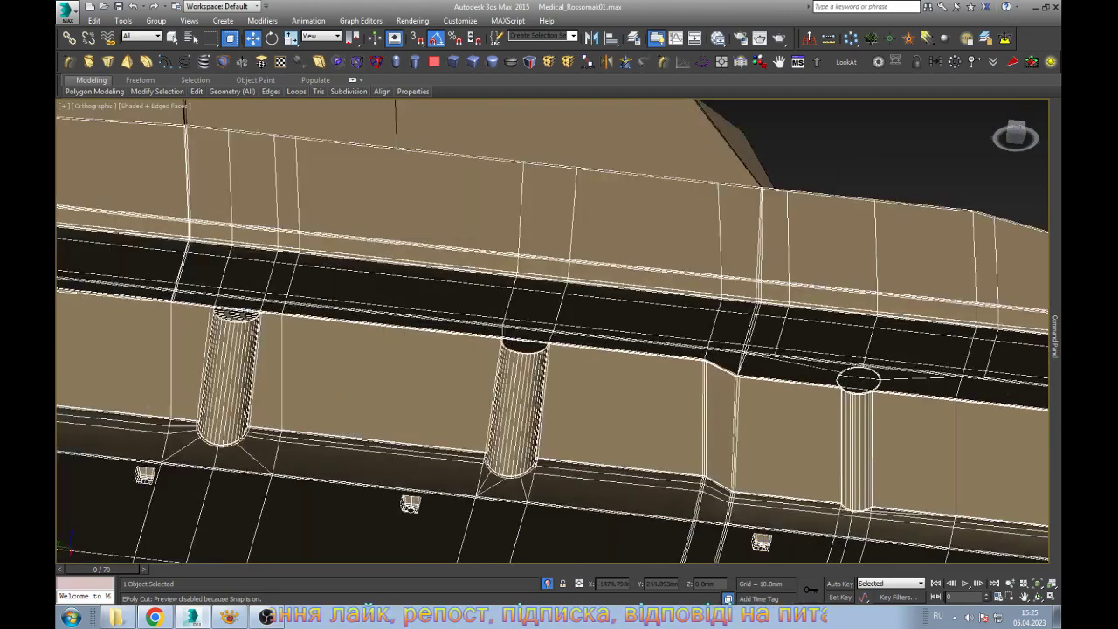
scroll(864, 367, up, 5)
scroll(865, 367, up, 4)
key(1)
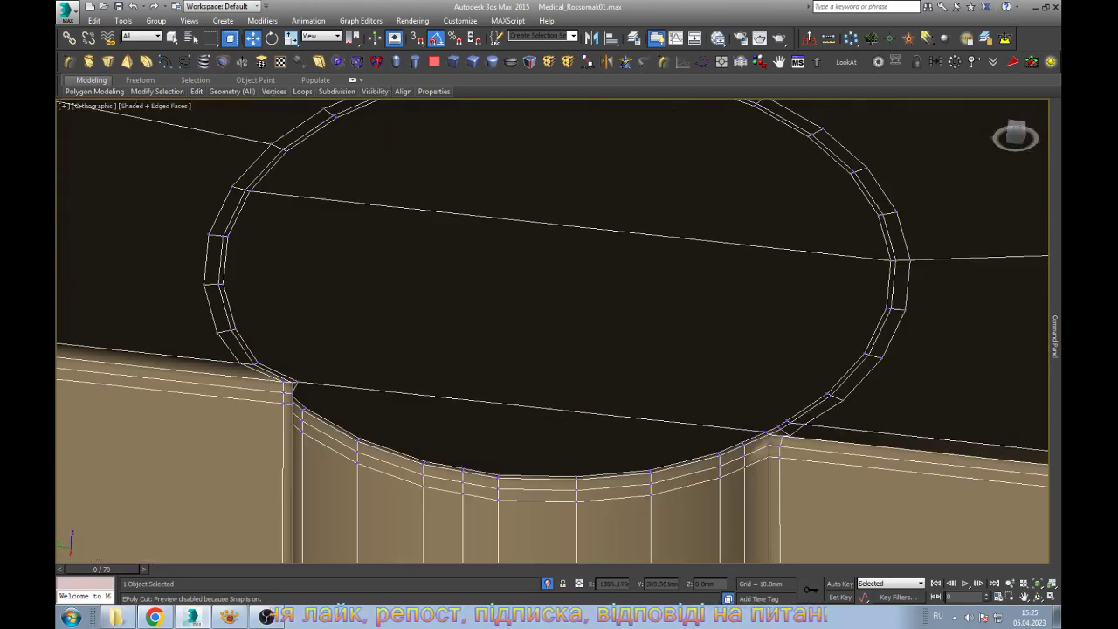
key(F3)
Connect four pairs of opposite rim vertices across the cap with parallel edges
click(892, 307)
ctrl+click(225, 235)
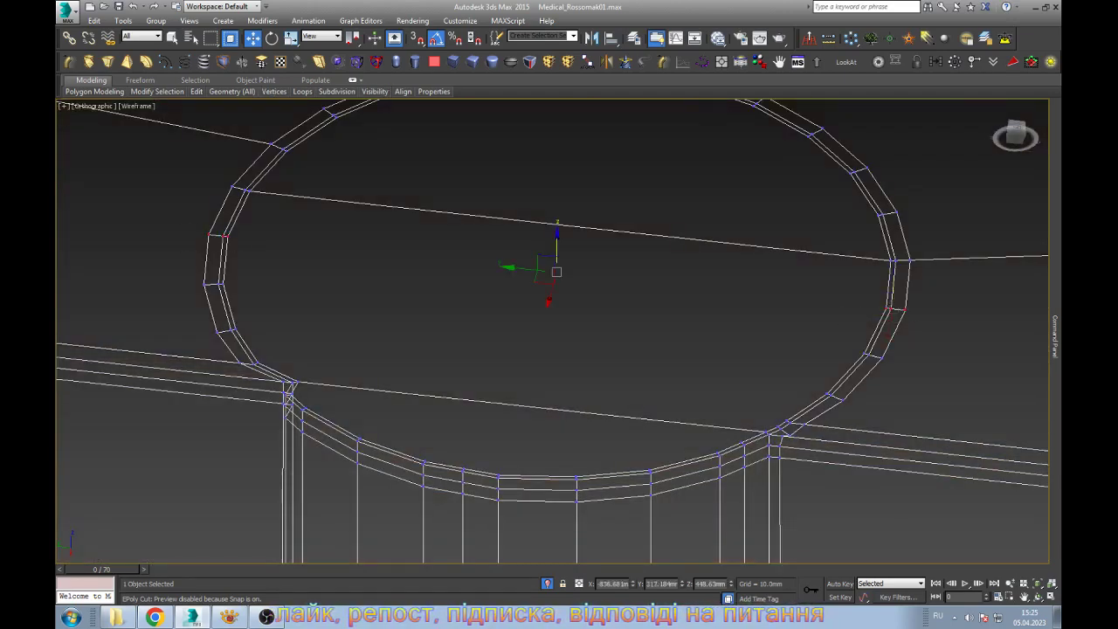
key(ctrl+shift+e)
drag(181, 269, 269, 294)
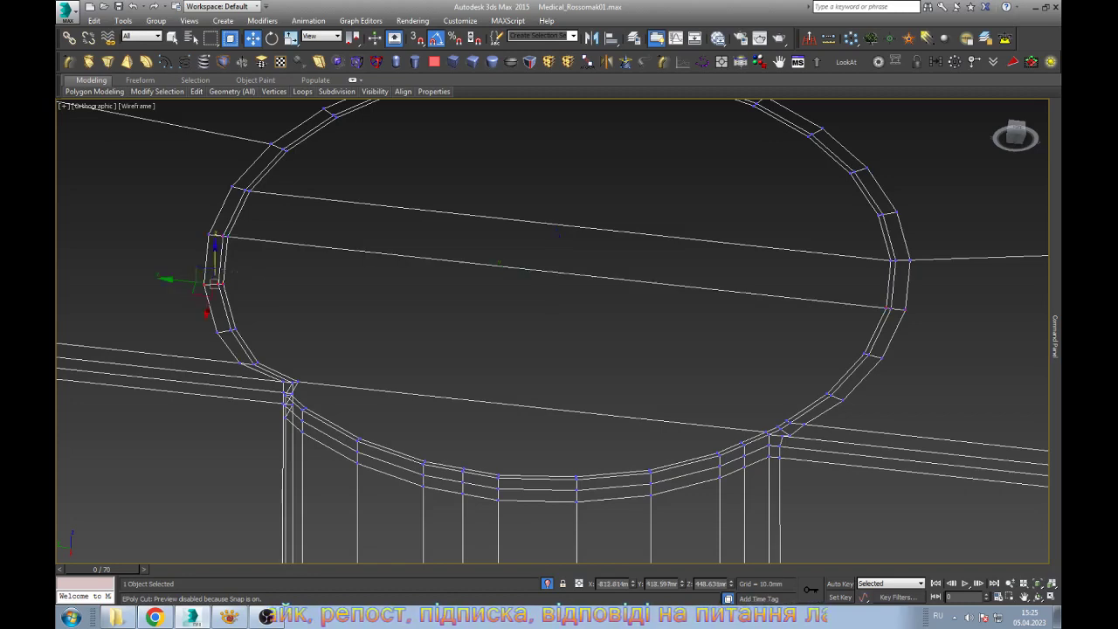
ctrl+drag(832, 322, 893, 382)
key(ctrl+shift+e)
drag(817, 376, 852, 409)
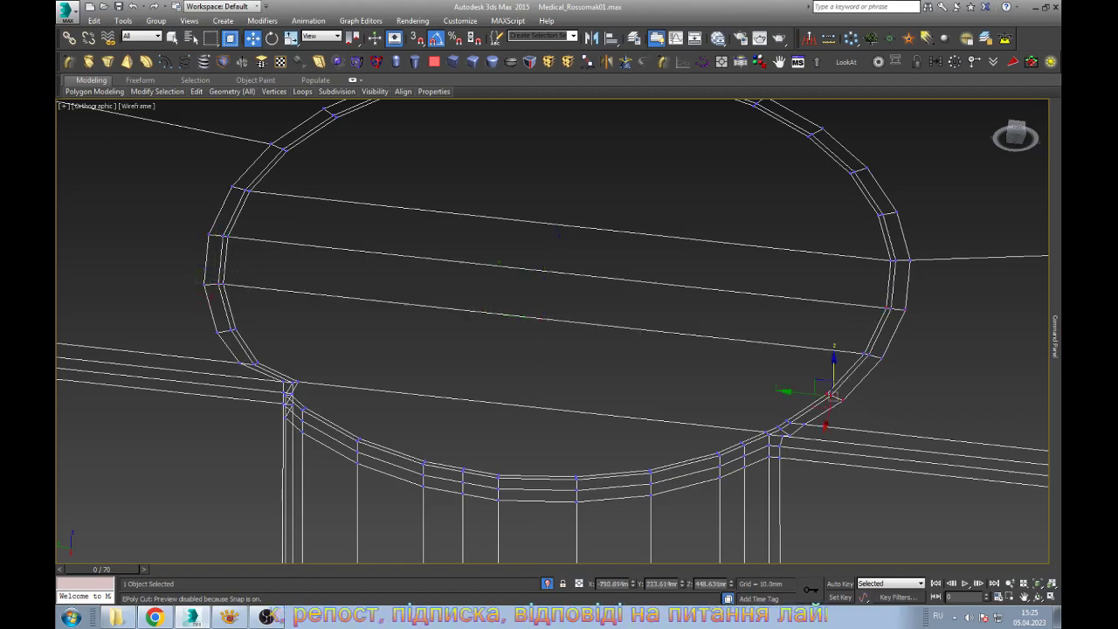
ctrl+drag(253, 343, 253, 342)
key(ctrl+shift+e)
alt+middle_drag(524, 349, 524, 315)
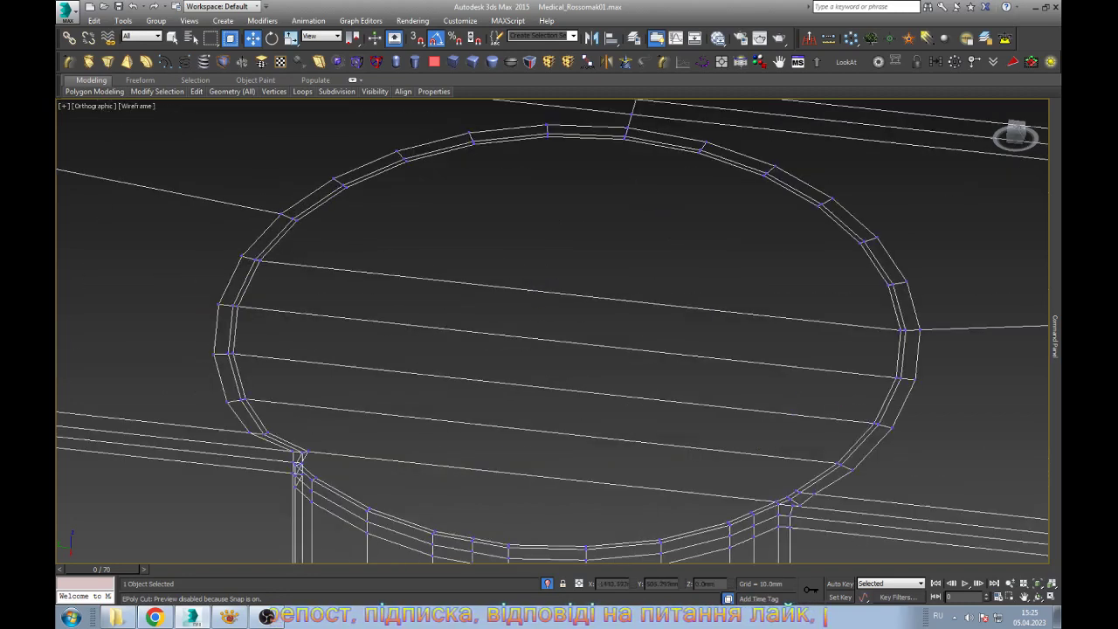
drag(306, 233, 306, 233)
ctrl+click(891, 284)
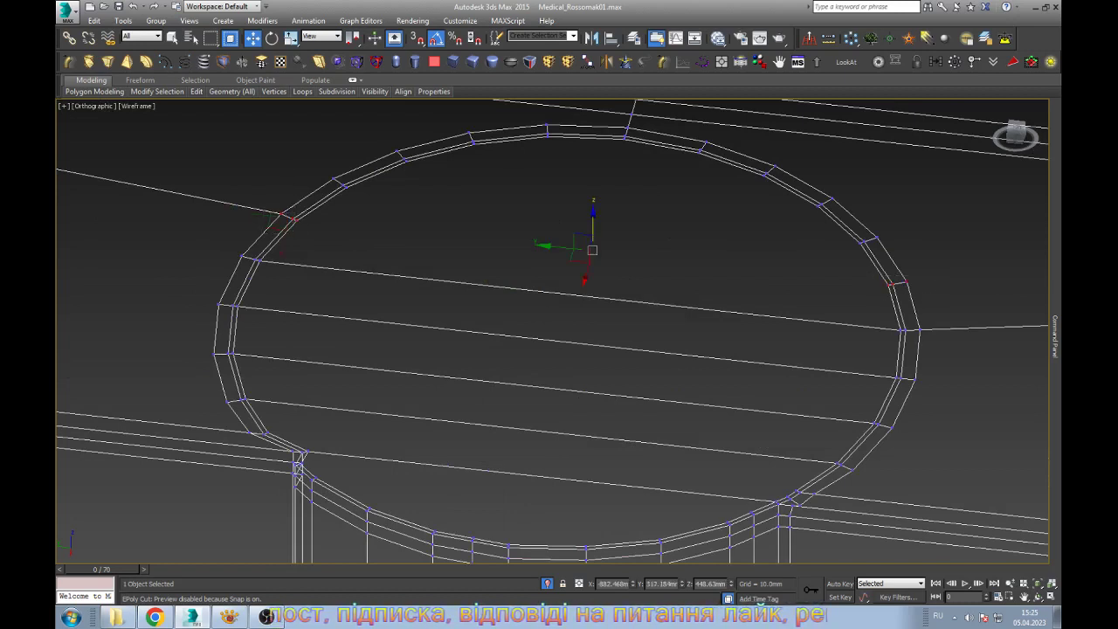
key(ctrl+shift+e)
Connect three more opposite rim vertex pairs toward the top of the ring
click(865, 240)
ctrl+drag(378, 195, 378, 195)
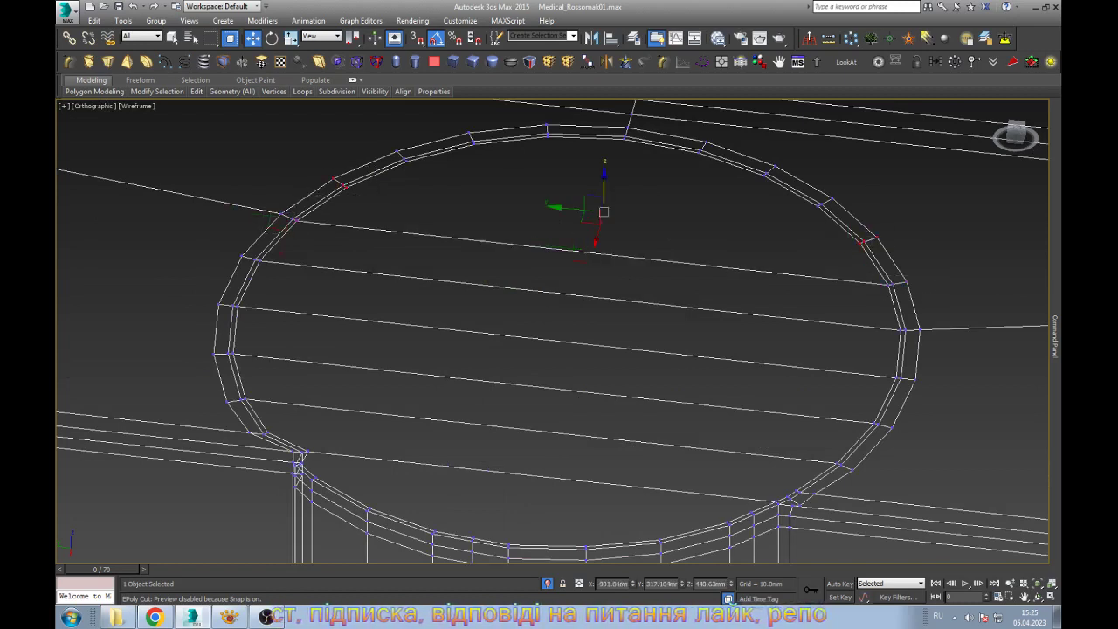
key(ctrl+shift+e)
alt+middle_drag(559, 349, 558, 314)
mouse_move(716, 252)
middle_down()
mouse_move(740, 237)
mouse_move(771, 262)
middle_up()
click(740, 237)
ctrl+drag(372, 233, 372, 233)
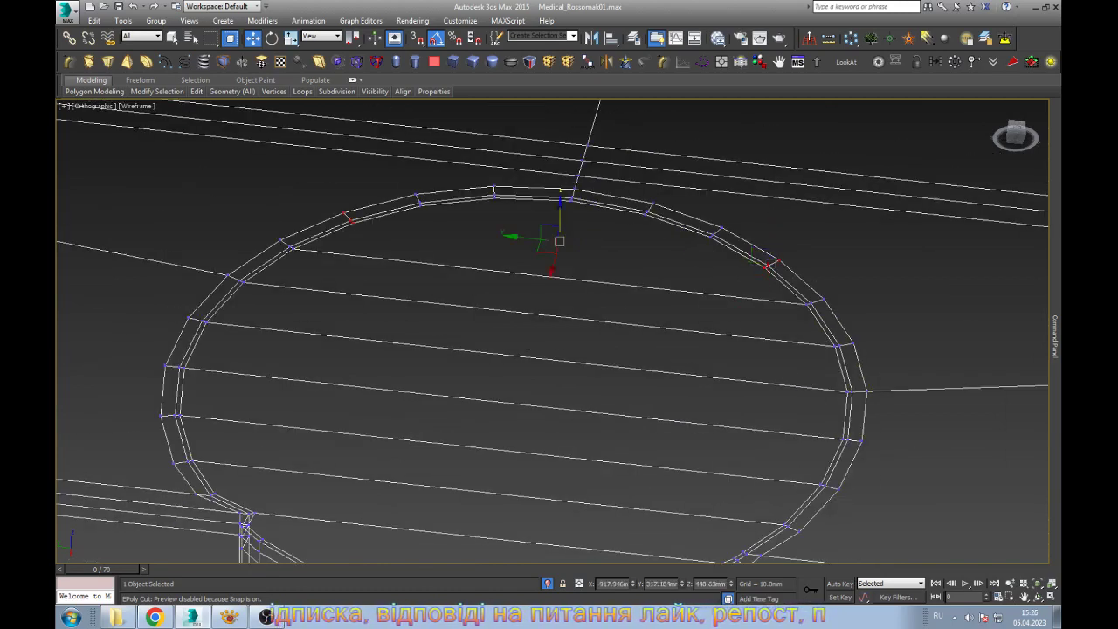
key(ctrl+shift+e)
click(418, 199)
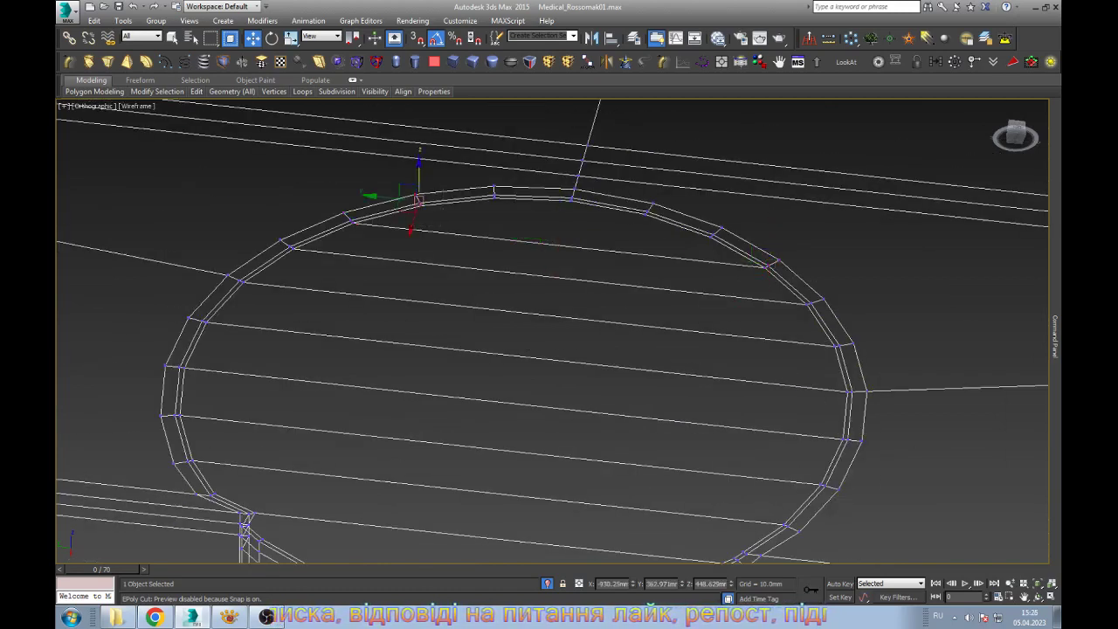
ctrl+click(714, 231)
key(ctrl+shift+e)
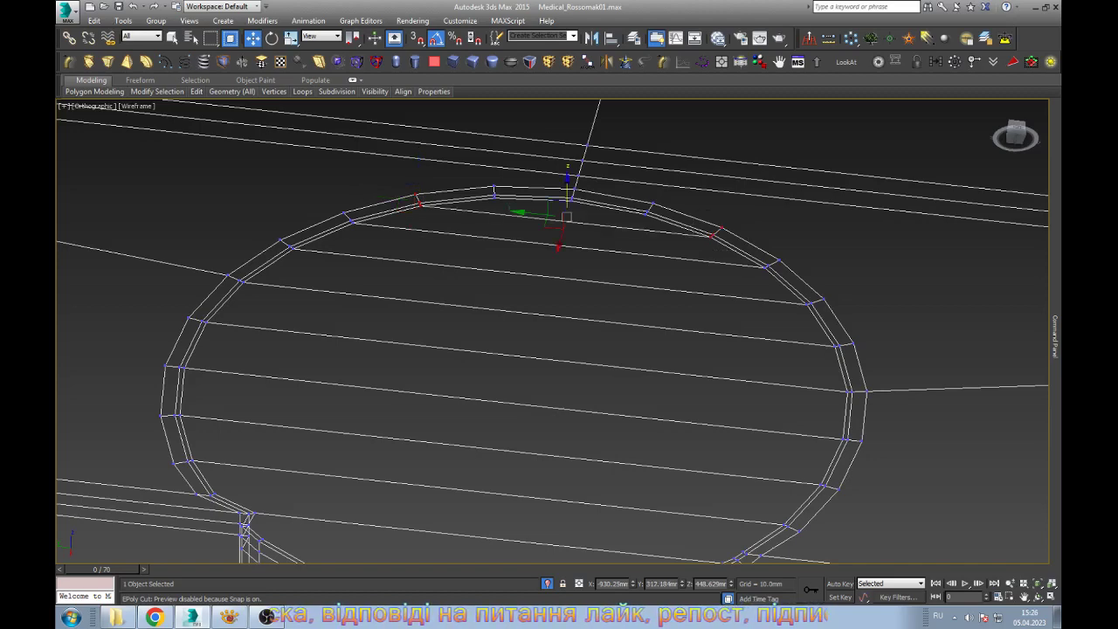
alt+middle_drag(559, 332, 559, 288)
scroll(559, 331, up, 4)
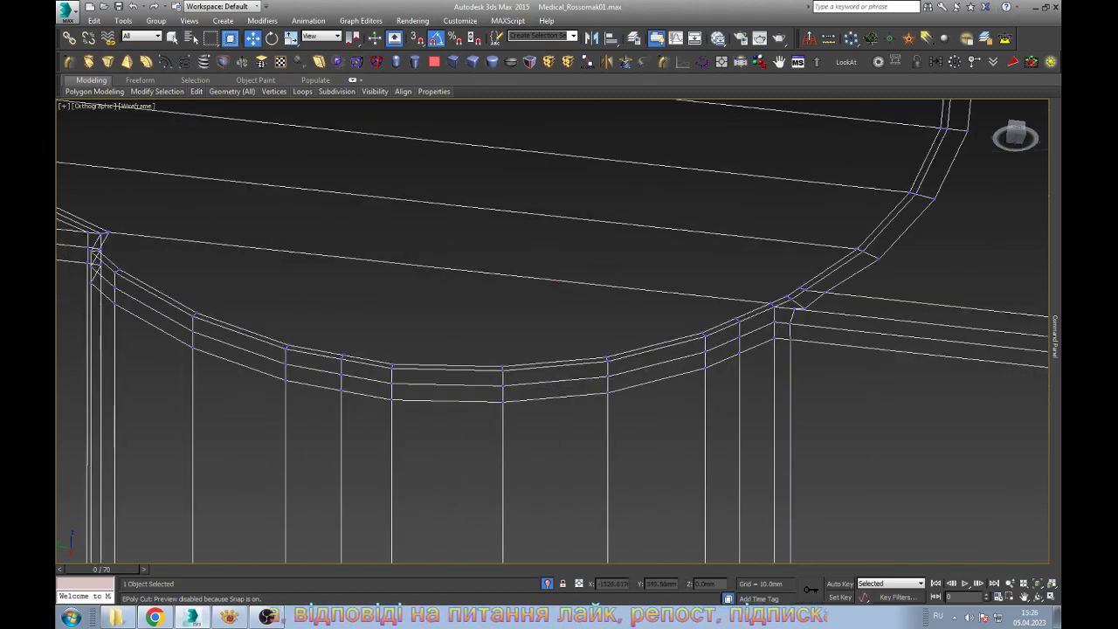
Select a vertex on the lower curve and orbit to the curve's right side
drag(725, 308, 748, 378)
alt+middle_drag(747, 378, 591, 318)
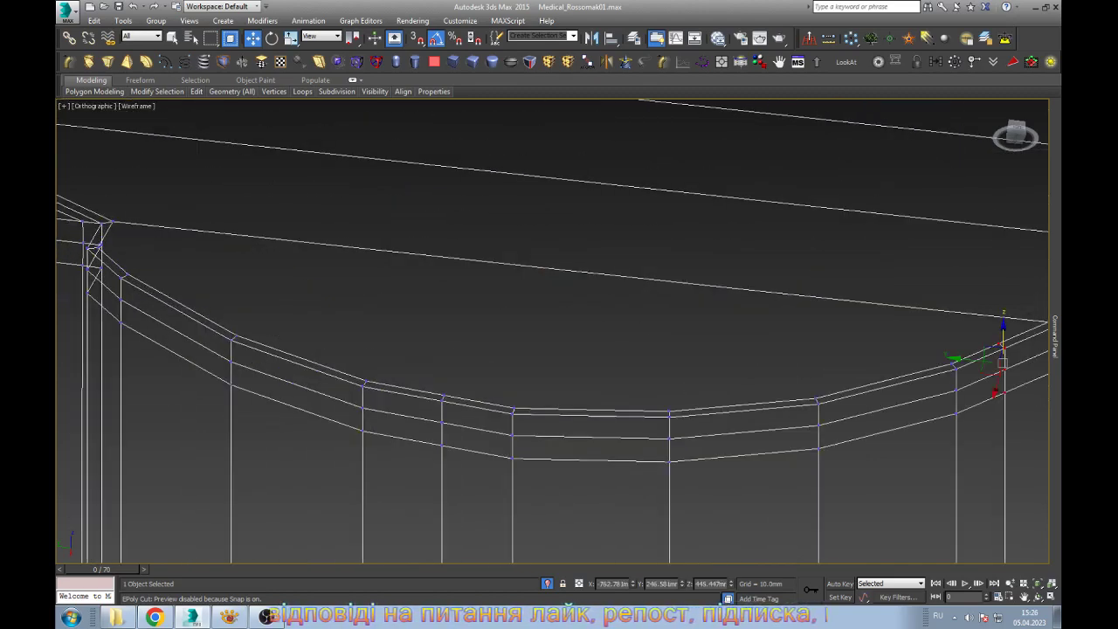
key(ctrl+r)
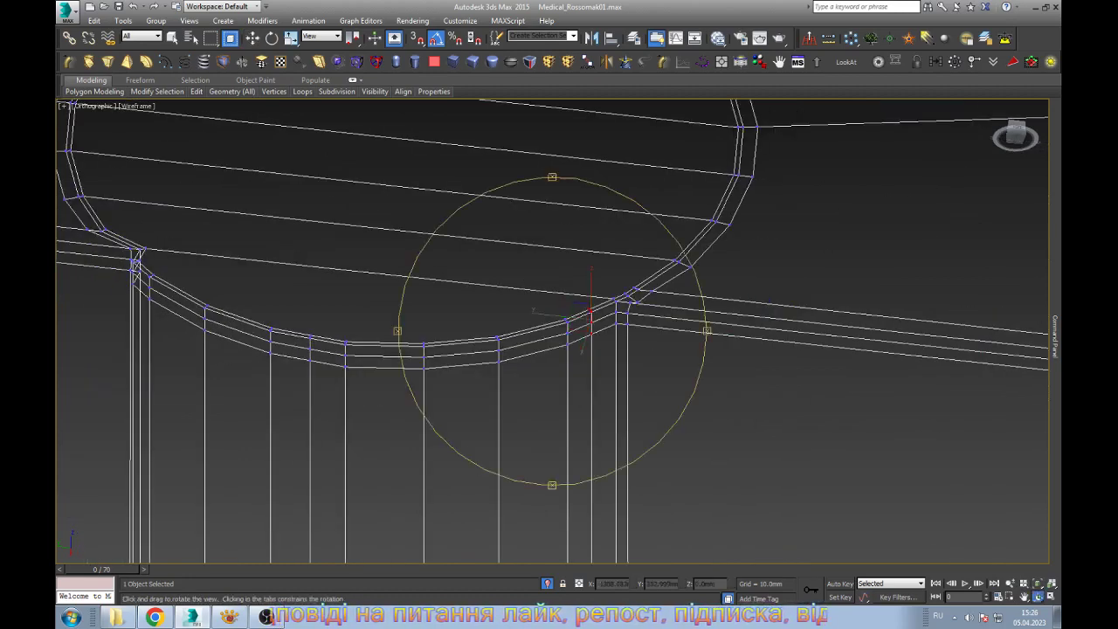
drag(590, 319, 594, 330)
key(alt+c)
middle_drag(592, 319, 1035, 218)
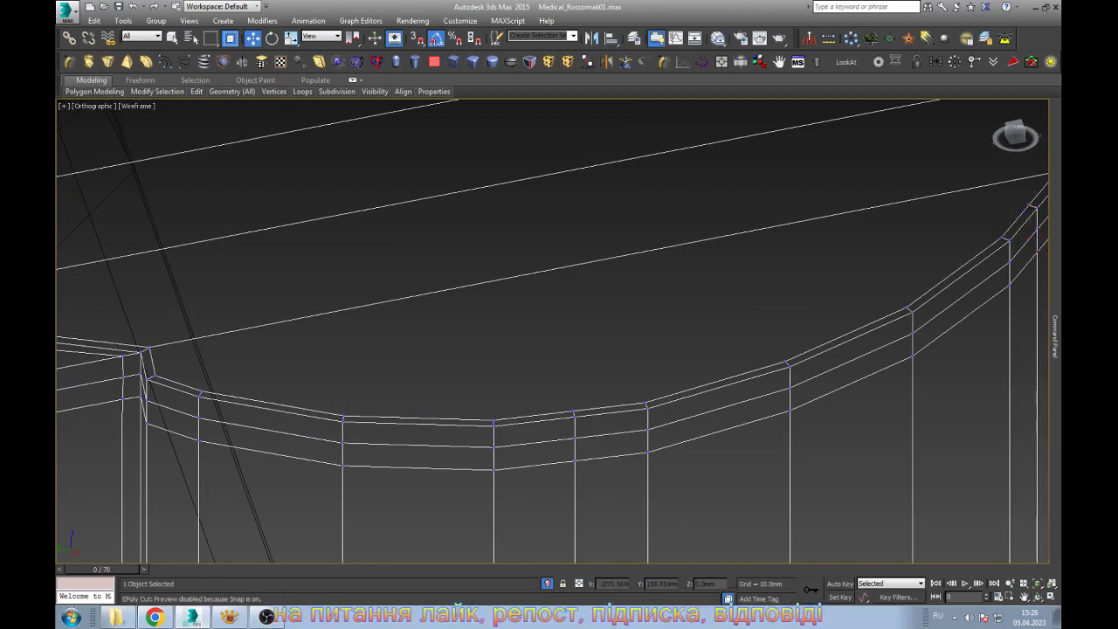
Connect the left and right vertex columns across the curve, undoing an accidental criss-cross
click(788, 365)
ctrl+drag(324, 401, 380, 476)
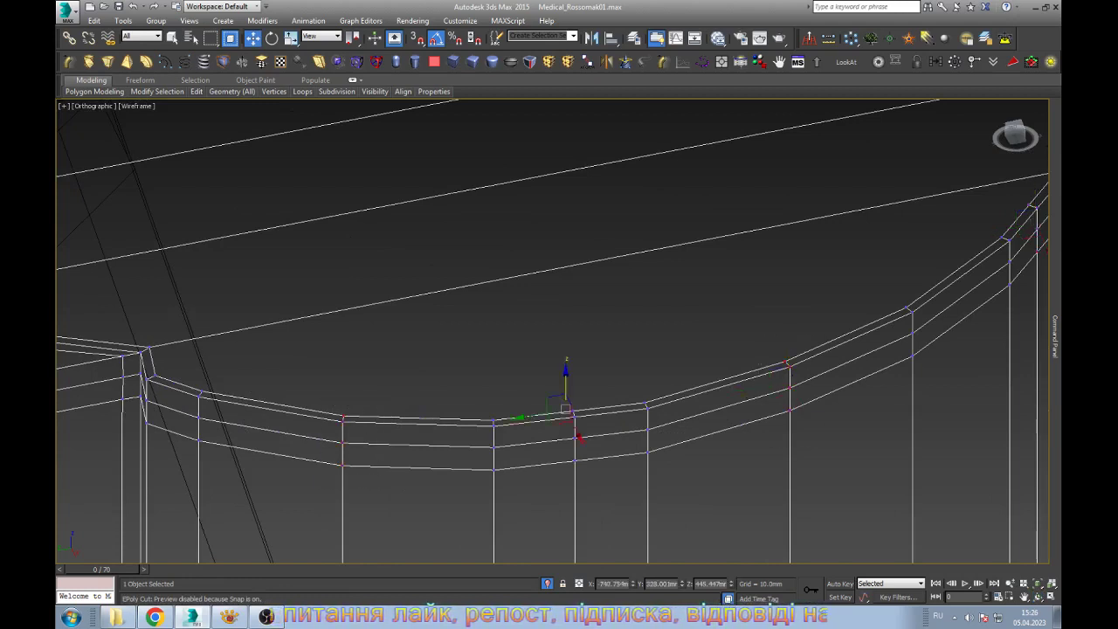
key(ctrl+shift+e)
drag(190, 378, 228, 456)
ctrl+drag(879, 282, 943, 374)
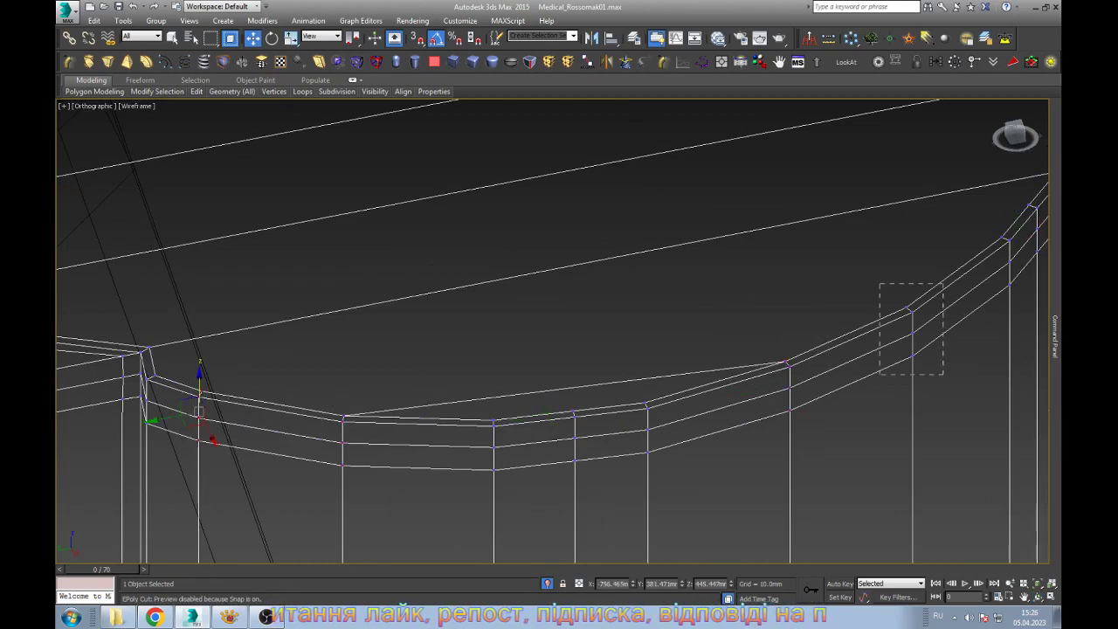
key(ctrl+a)
key(ctrl+shift+e)
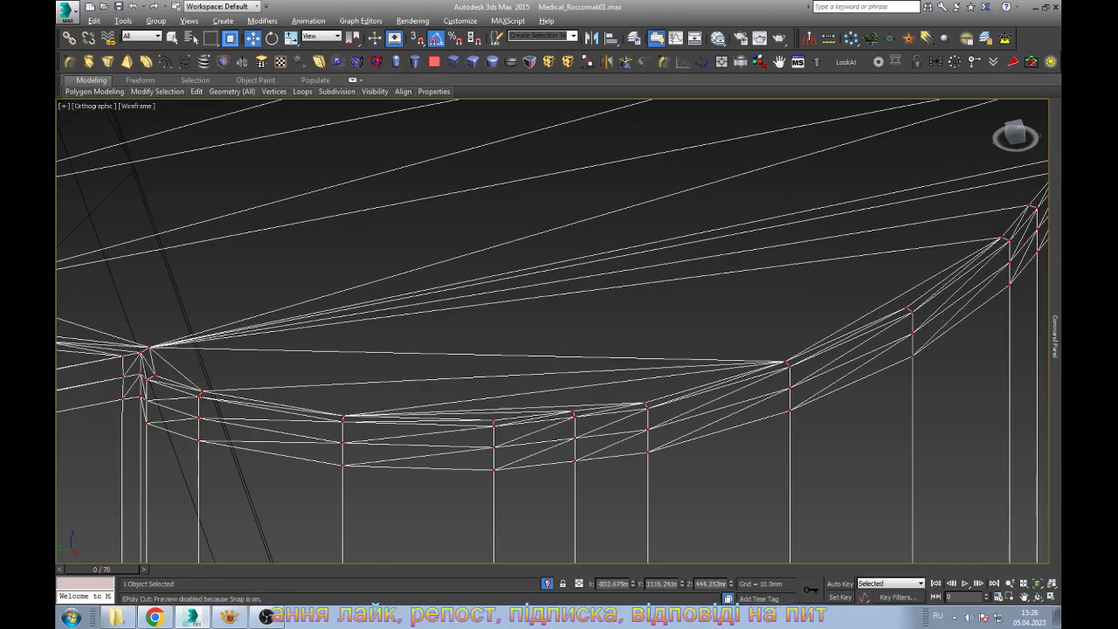
key(ctrl+z)
drag(887, 293, 948, 379)
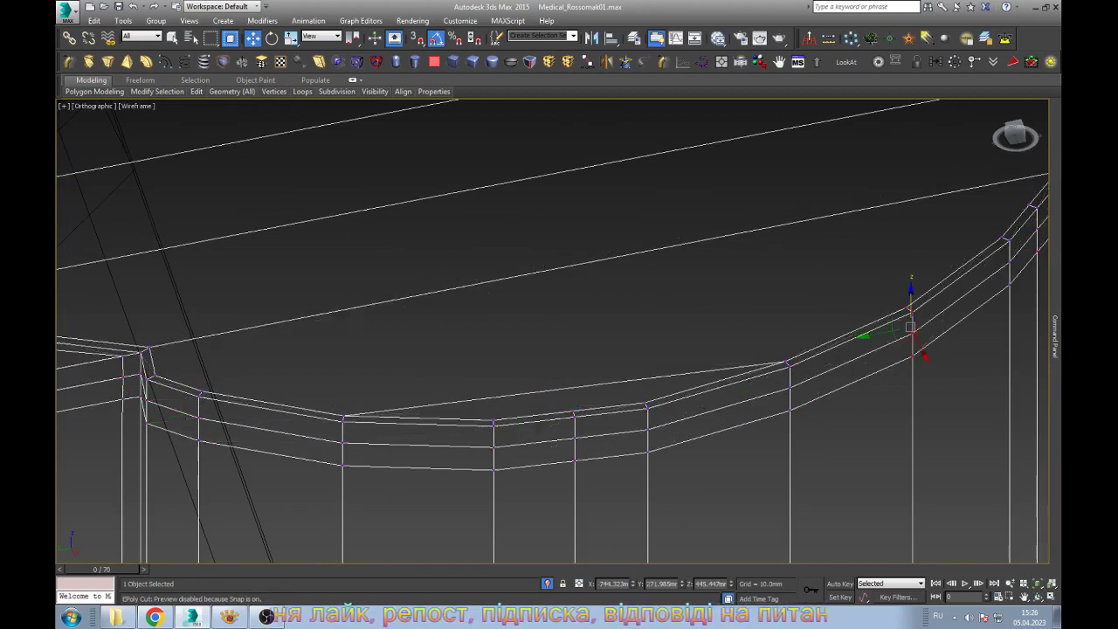
ctrl+drag(194, 362, 249, 410)
key(ctrl+shift+e)
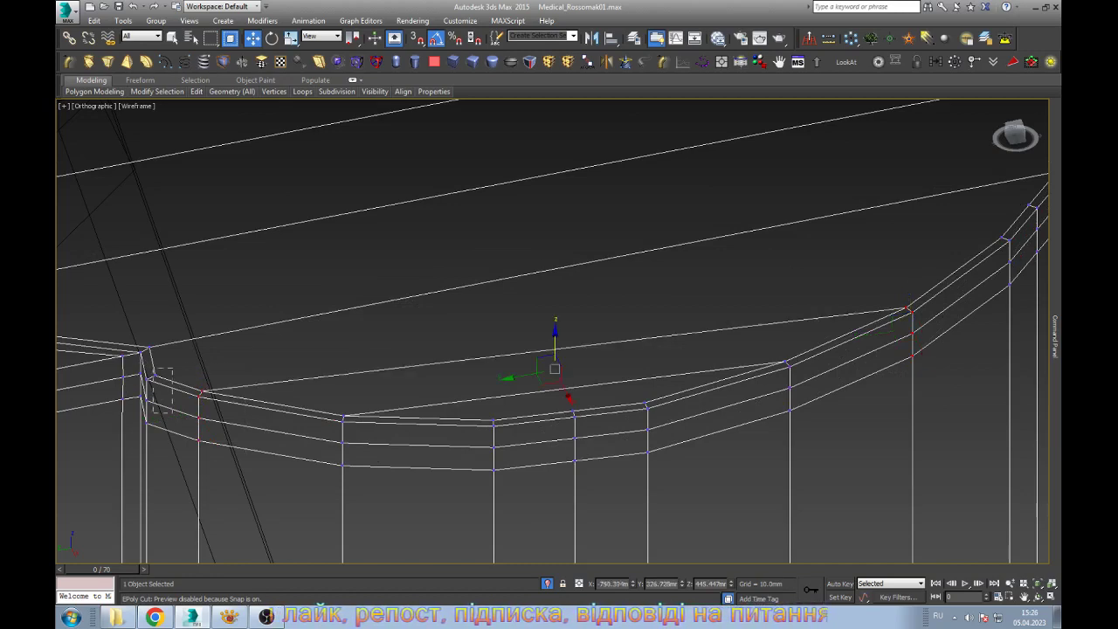
Select the vertex where the curved frame edge meets the roof panel, then view the post top
click(150, 376)
ctrl+drag(1023, 287, 1024, 287)
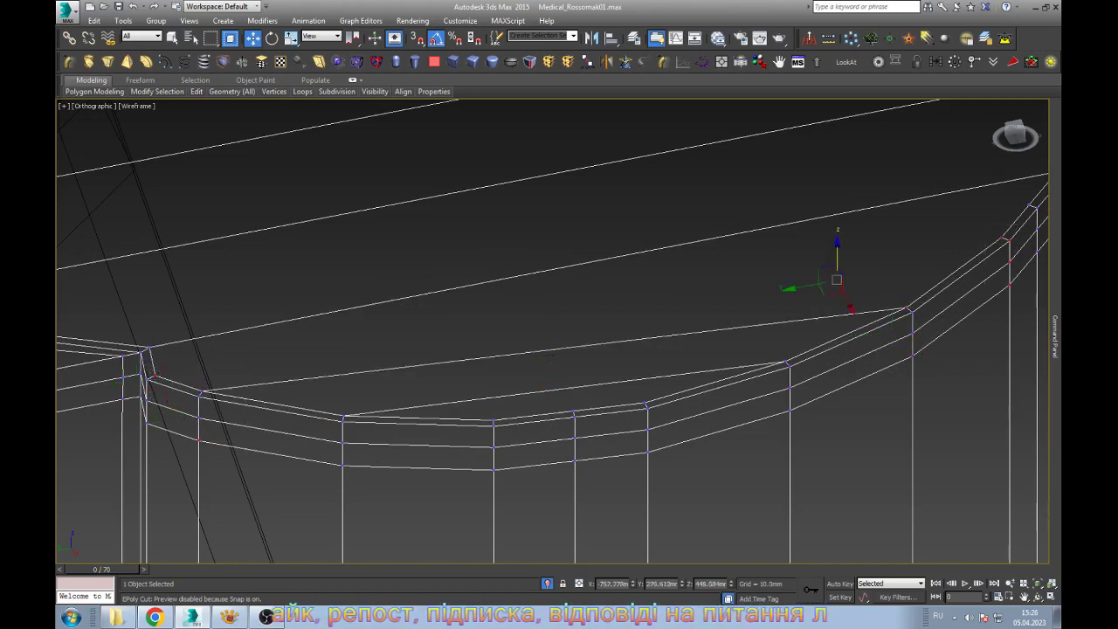
alt+middle_drag(1023, 286, 742, 323)
Select and check the vertices at the bottom, corner and right end of the curved frame edge
scroll(742, 261, down, 3)
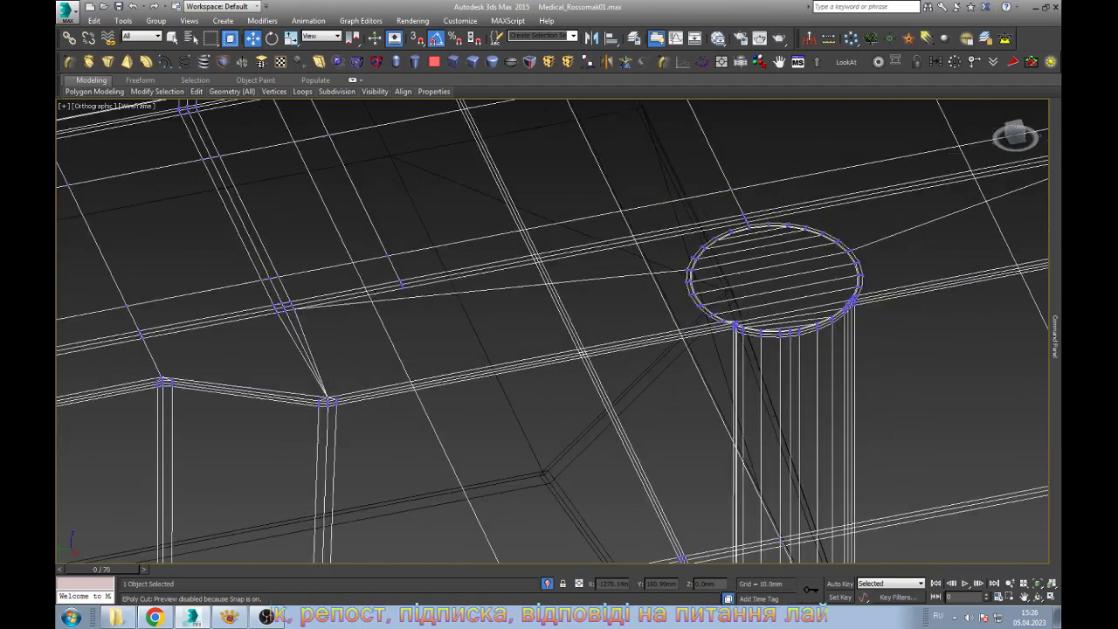
alt+middle_drag(742, 262, 699, 296)
scroll(559, 332, up, 5)
scroll(389, 406, up, 3)
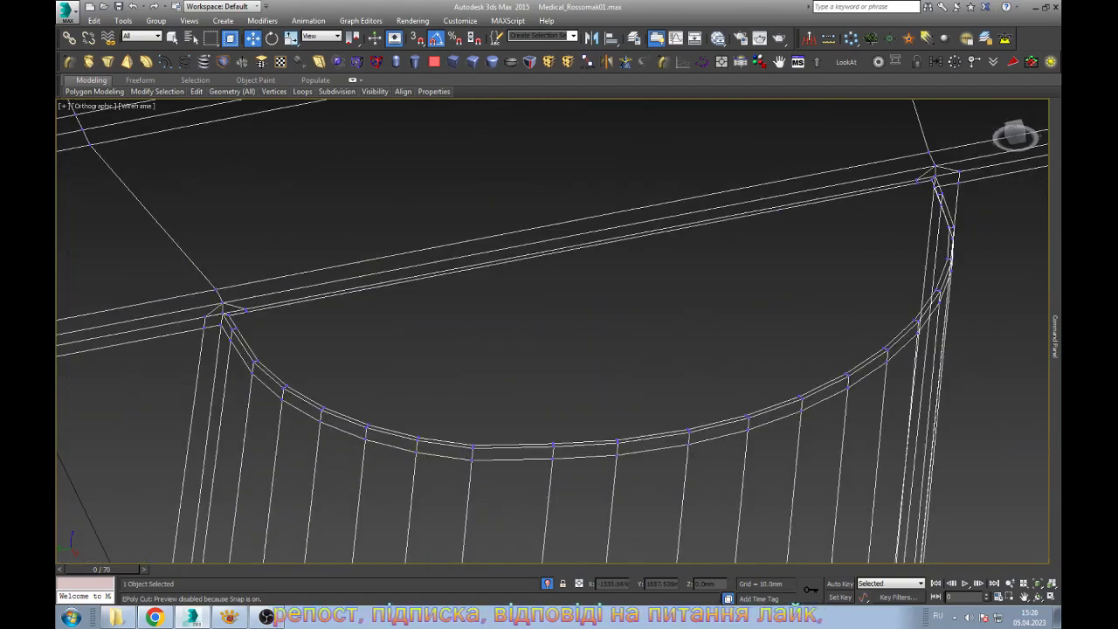
drag(455, 429, 496, 475)
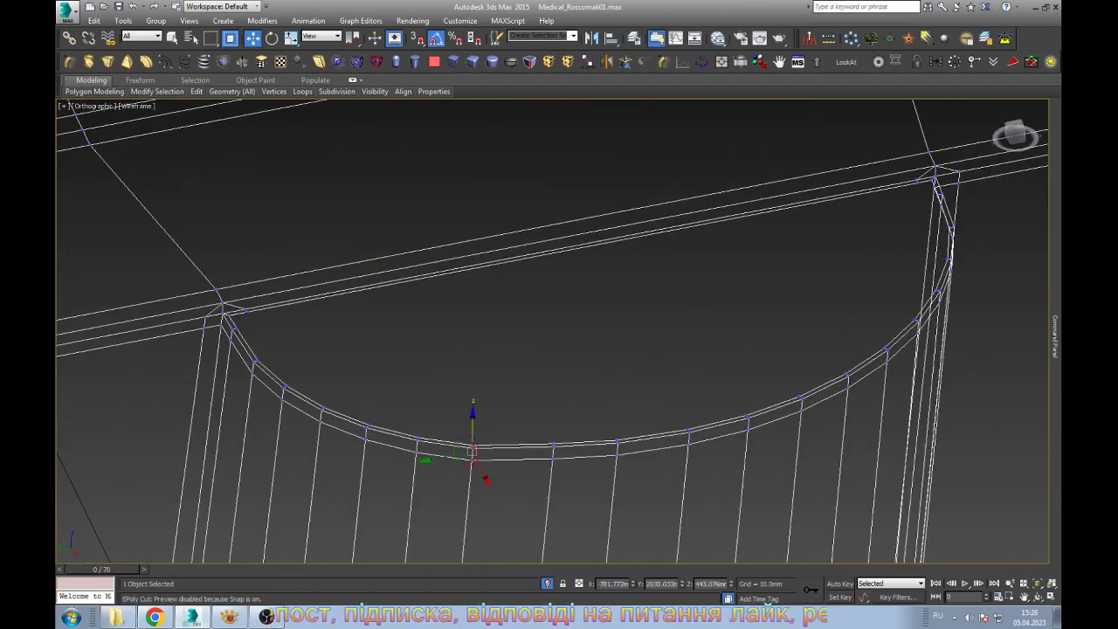
scroll(249, 328, up, 2)
drag(241, 363, 243, 364)
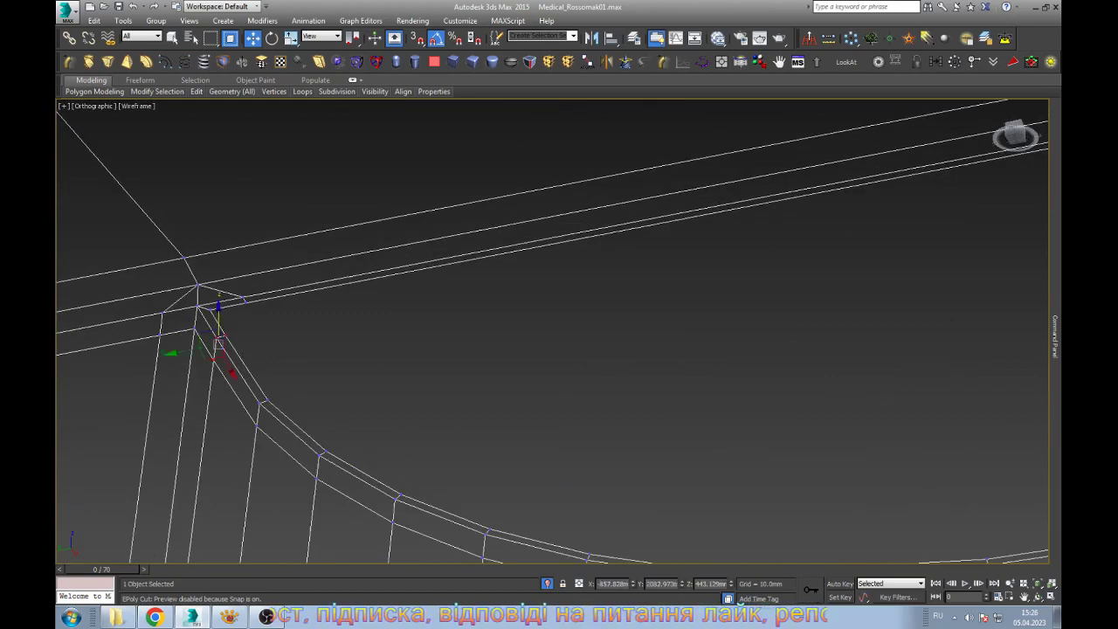
scroll(227, 341, down, 3)
scroll(881, 149, up, 3)
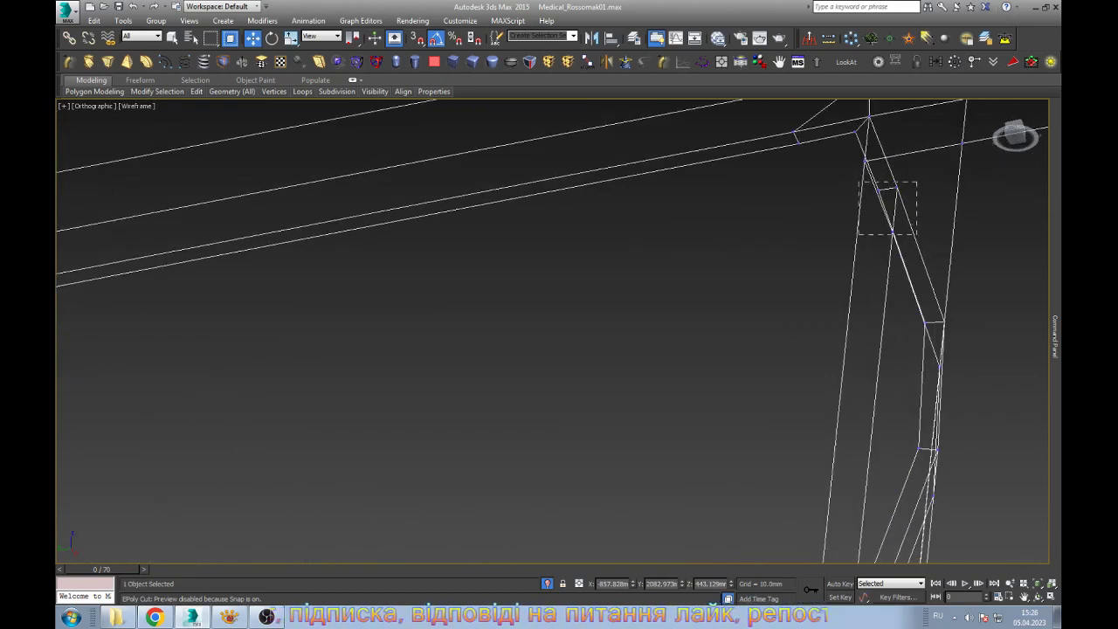
drag(916, 234, 916, 234)
drag(900, 309, 969, 362)
scroll(948, 328, down, 2)
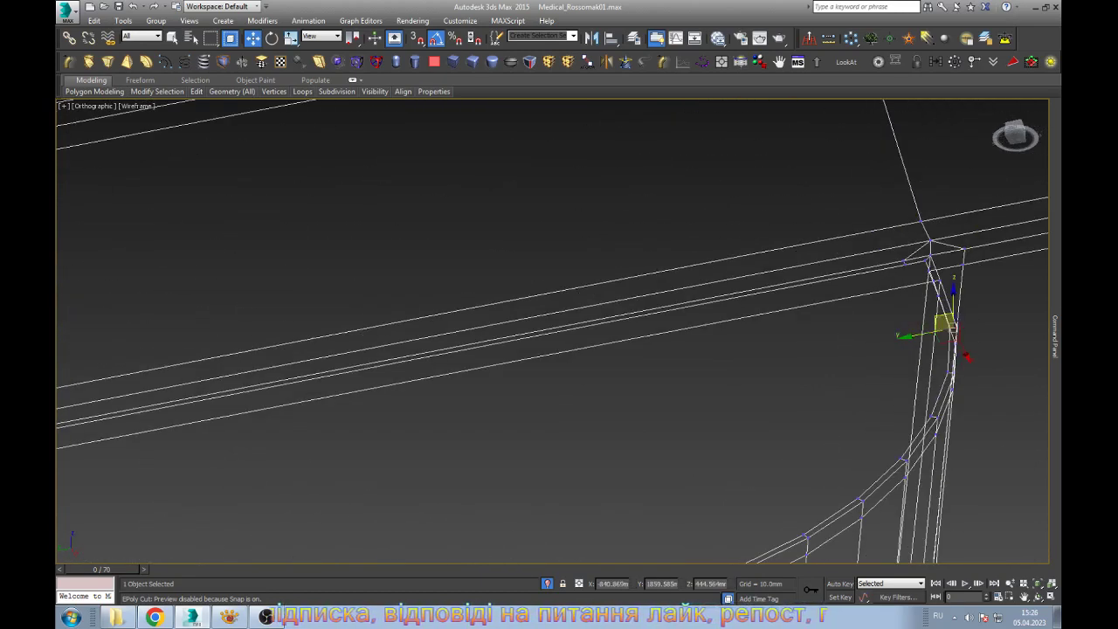
scroll(947, 328, down, 3)
scroll(262, 288, up, 4)
scroll(218, 227, up, 1)
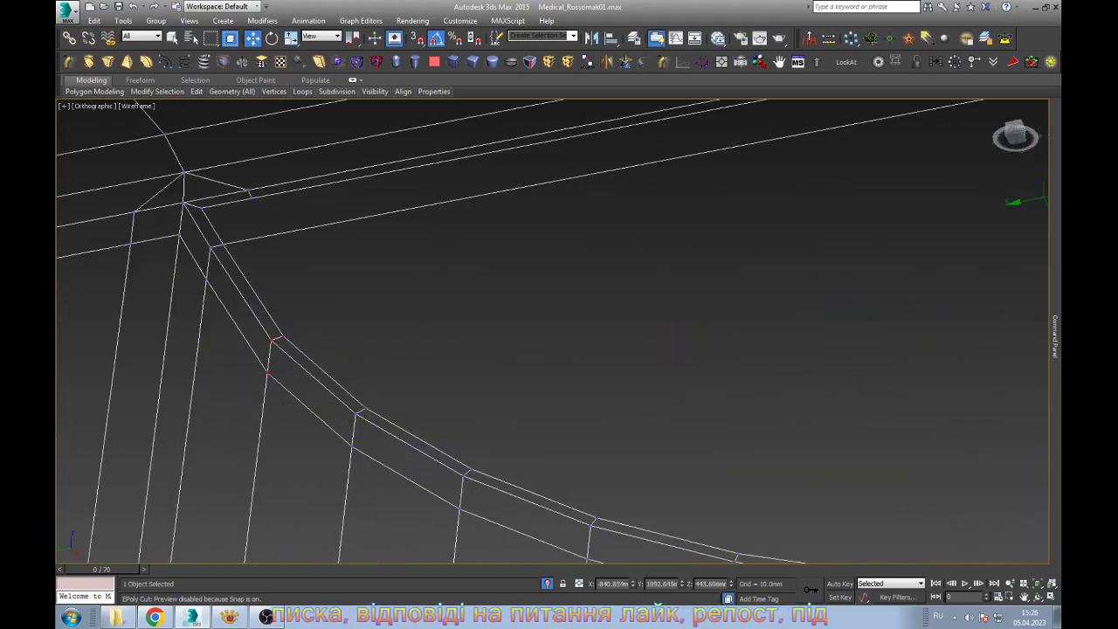
scroll(369, 411, down, 1)
scroll(337, 379, down, 2)
scroll(344, 367, down, 1)
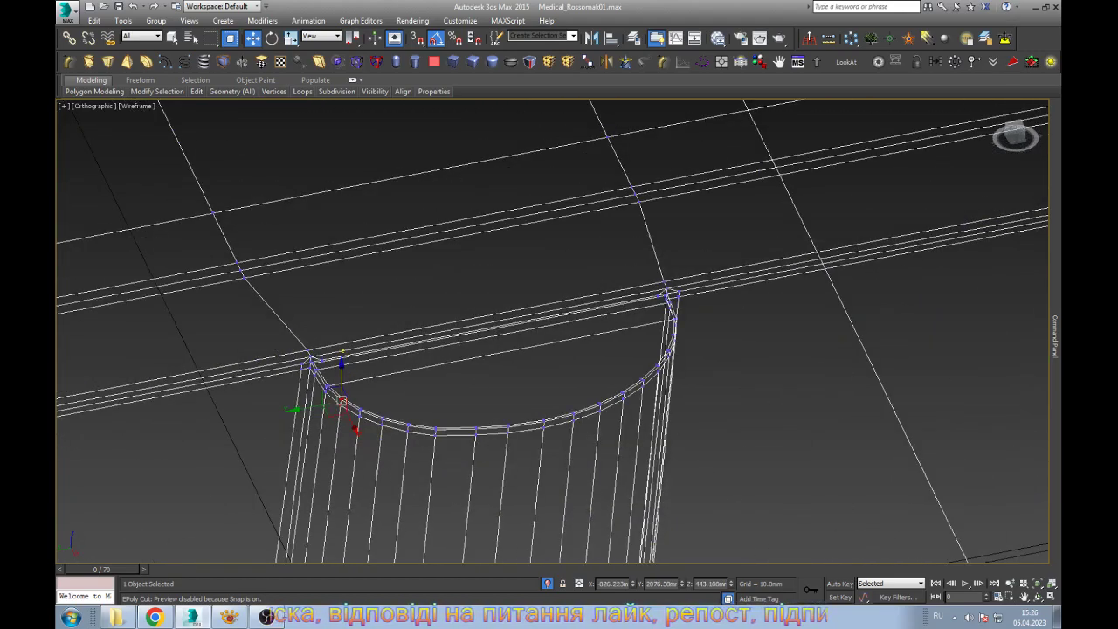
scroll(344, 367, up, 4)
scroll(567, 350, up, 1)
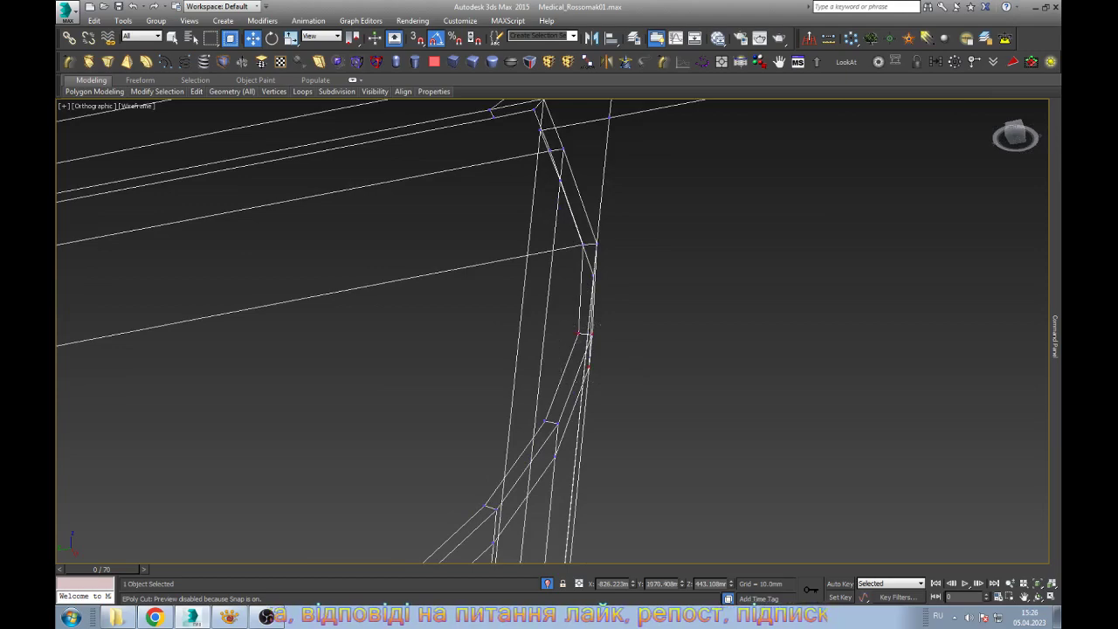
alt+middle_drag(597, 353, 872, 353)
scroll(611, 349, up, 3)
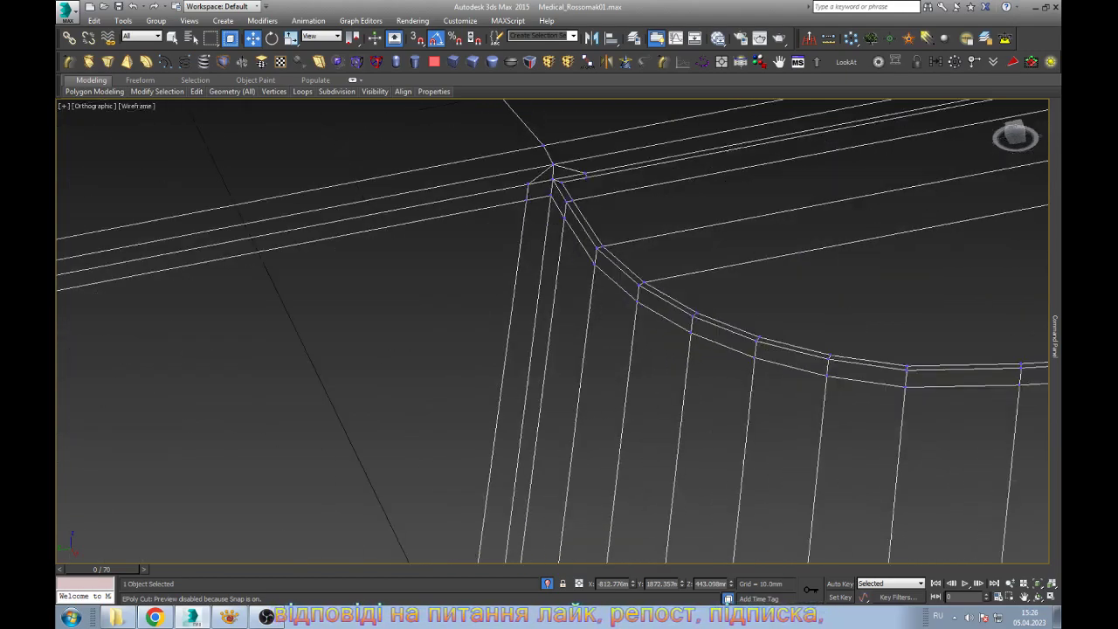
scroll(611, 349, up, 2)
scroll(638, 349, down, 3)
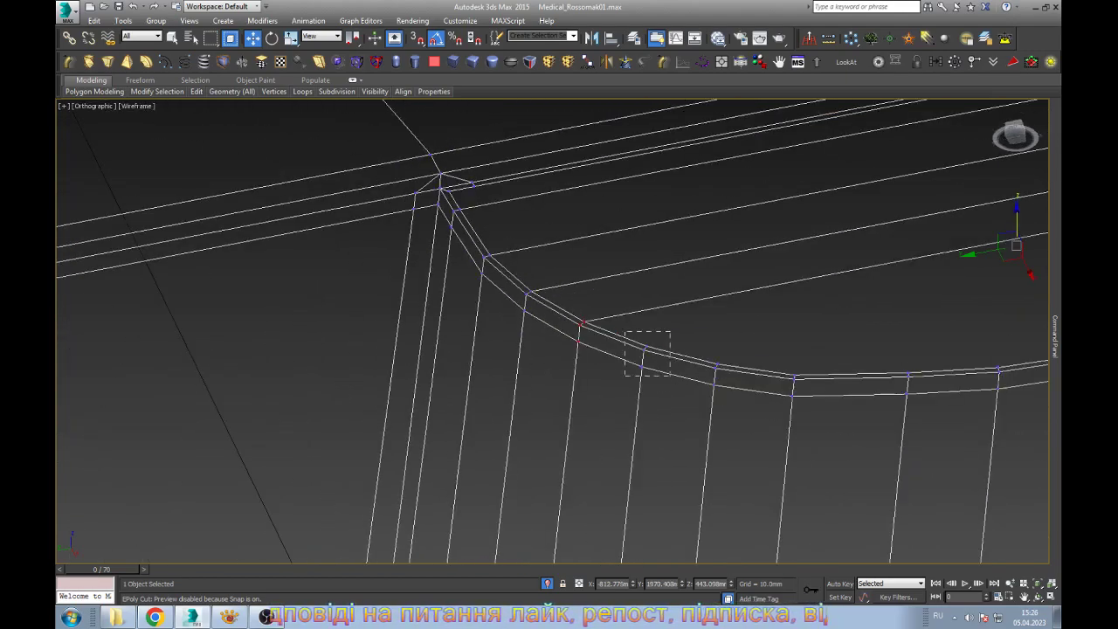
mouse_move(638, 350)
alt+middle_down()
mouse_move(611, 262)
mouse_move(567, 306)
mouse_move(593, 288)
alt+middle_up()
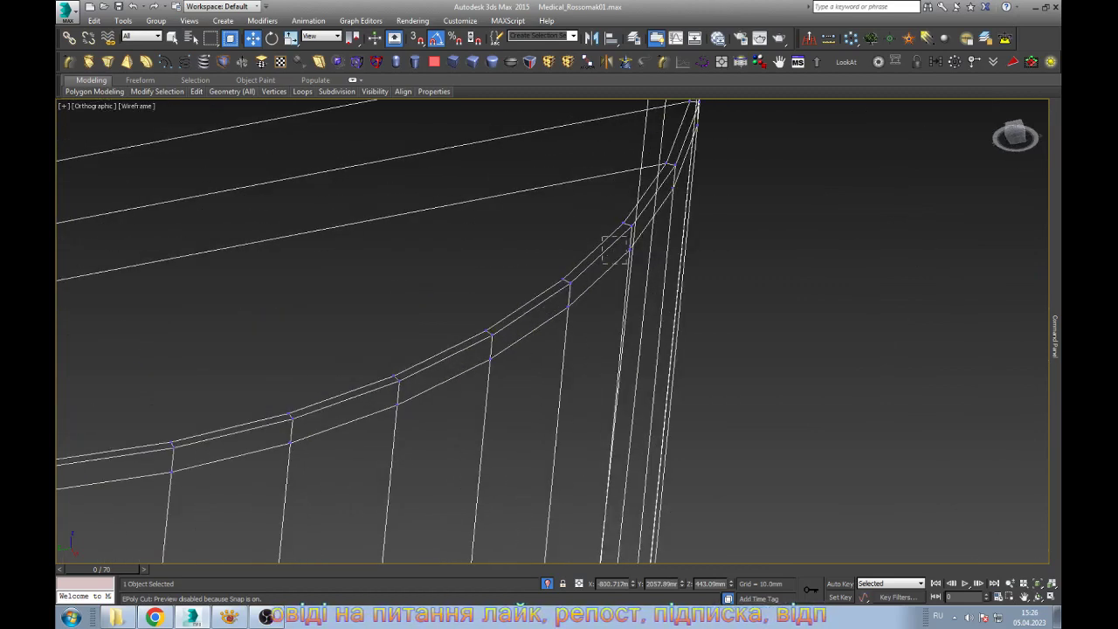
Cut three edges linking curved-edge vertices to the panel vertices, then zoom out to the whole model
click(627, 225)
mouse_move(627, 226)
alt+middle_down()
mouse_move(597, 303)
mouse_move(138, 372)
alt+middle_up()
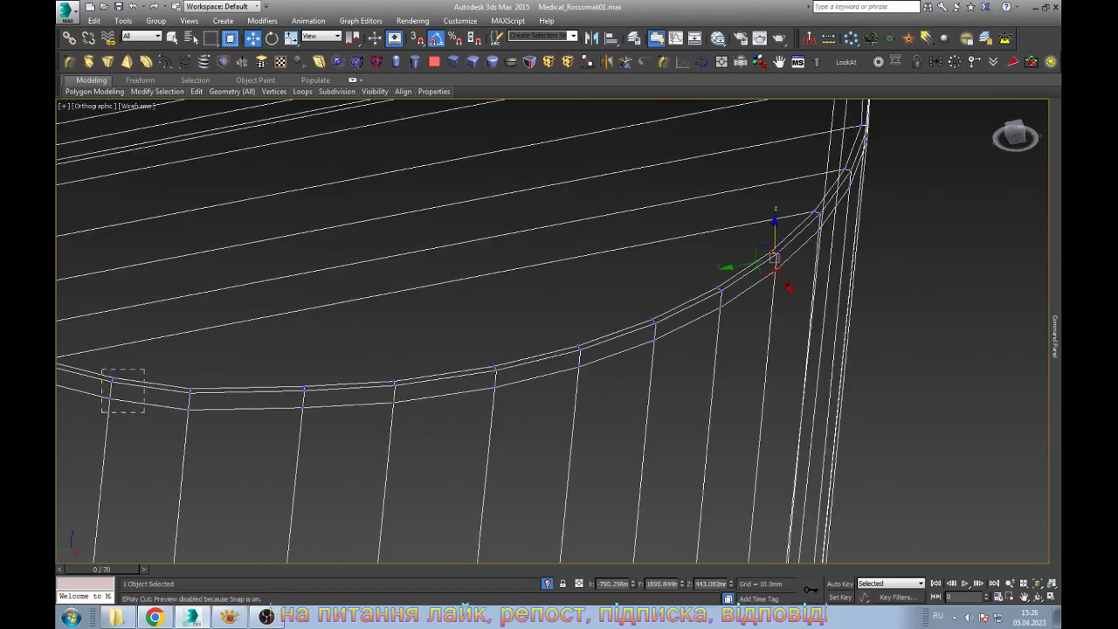
click(113, 381)
click(190, 397)
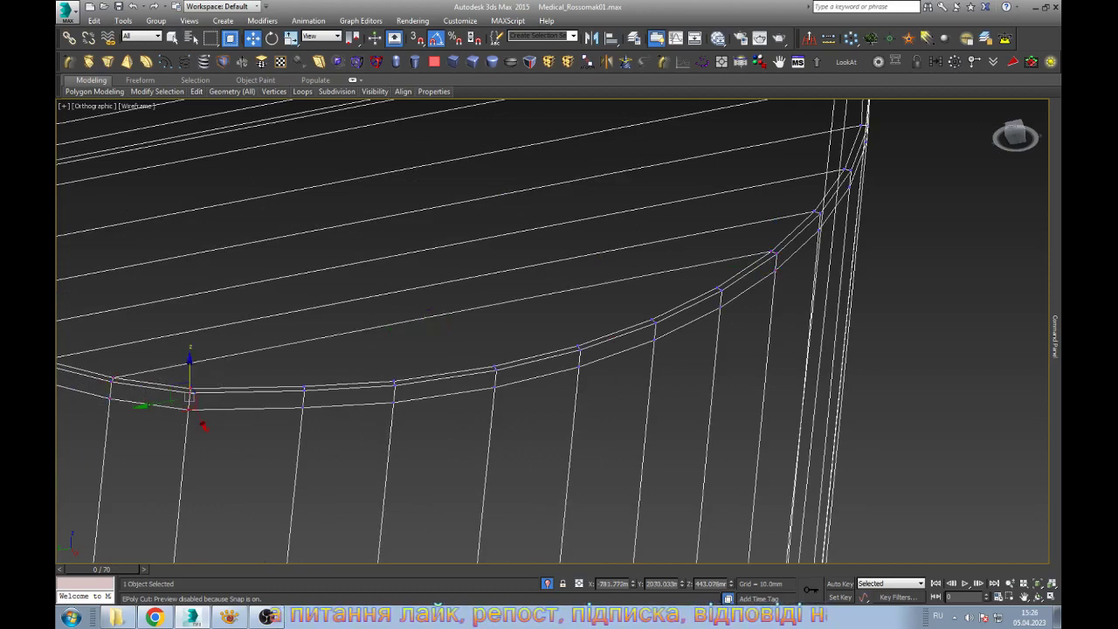
click(717, 289)
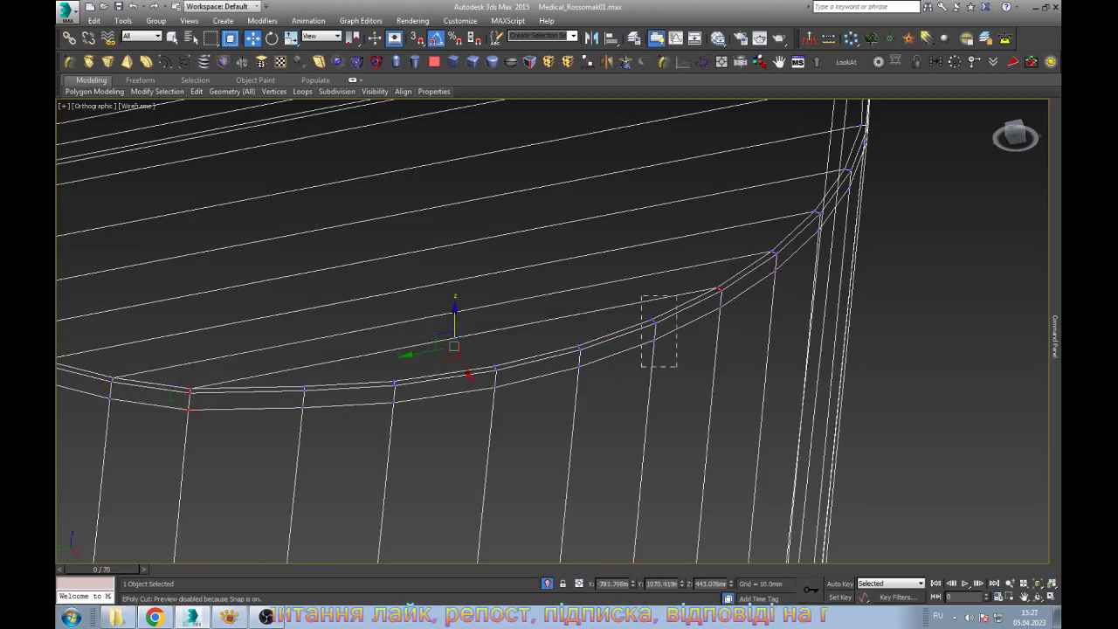
click(653, 321)
click(304, 390)
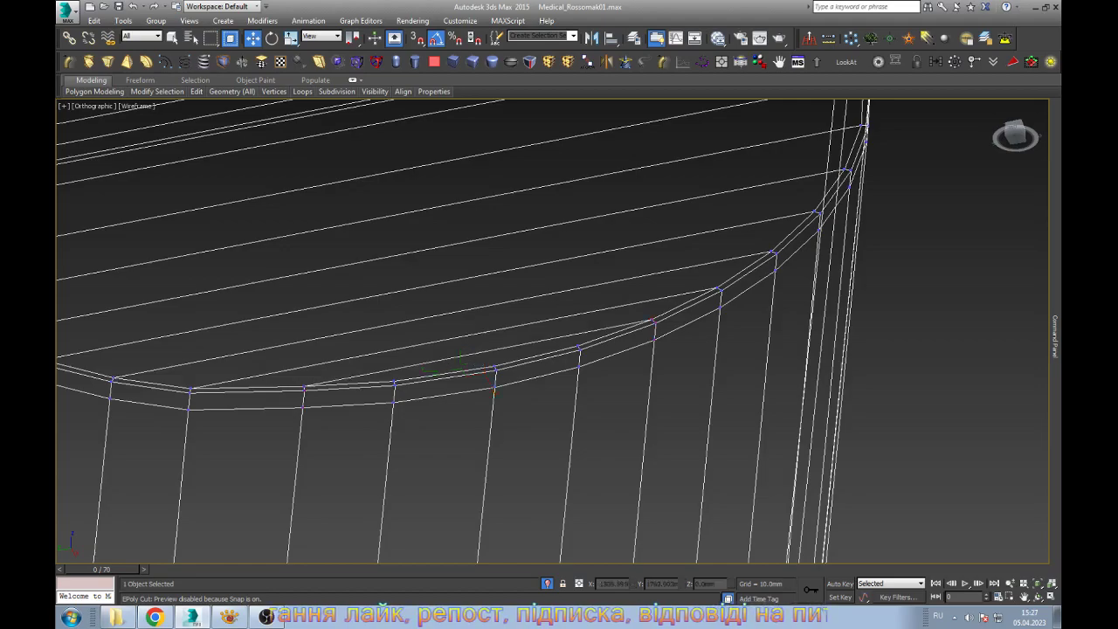
scroll(492, 391, down, 10)
alt+middle_drag(492, 391, 611, 332)
Switch the viewport to shaded display and pan along the hull side
scroll(786, 350, down, 3)
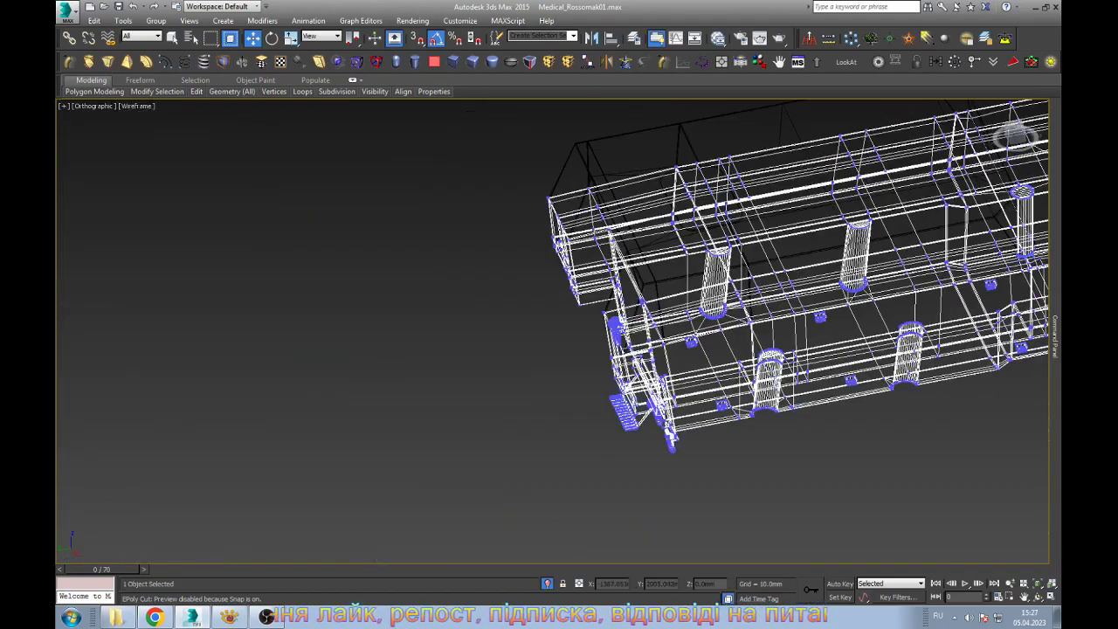
scroll(786, 349, down, 2)
scroll(786, 349, up, 3)
key(F3)
scroll(786, 349, up, 5)
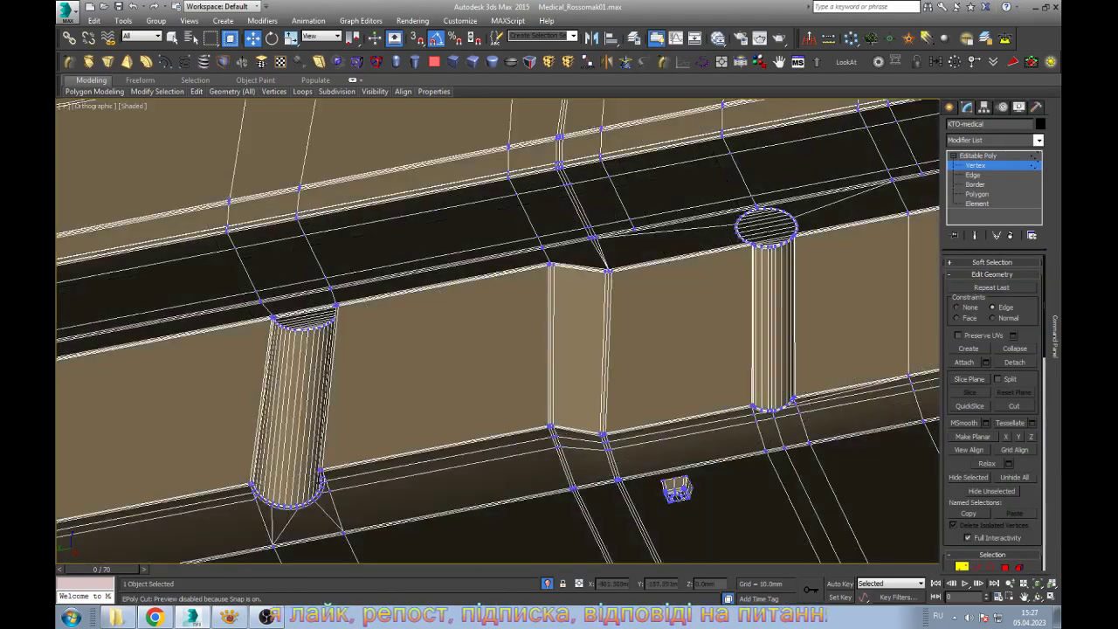
scroll(559, 349, down, 2)
middle_drag(559, 349, 328, 349)
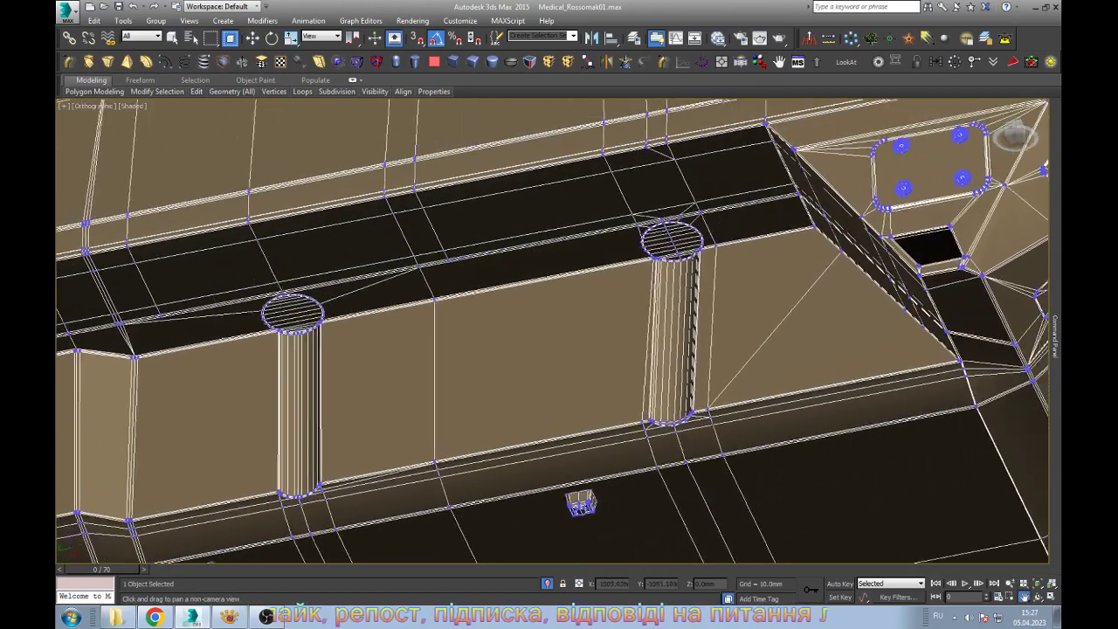
scroll(616, 262, down, 3)
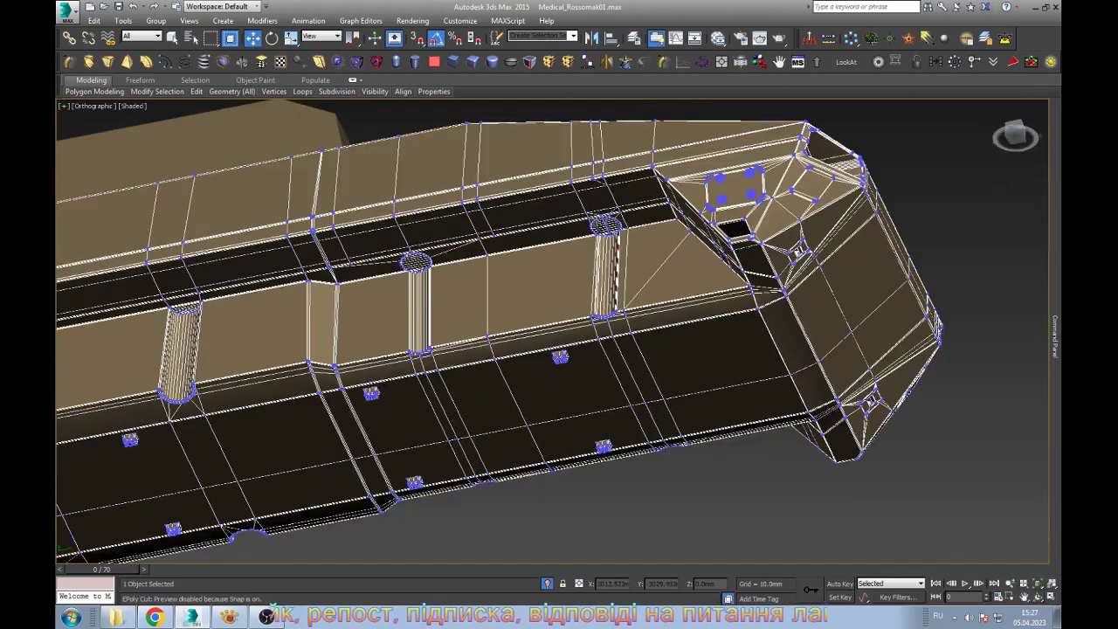
Orbit around the shaded hull with Arc Rotate to check the roof and sides
key(ctrl+r)
scroll(552, 330, down, 5)
drag(611, 349, 454, 349)
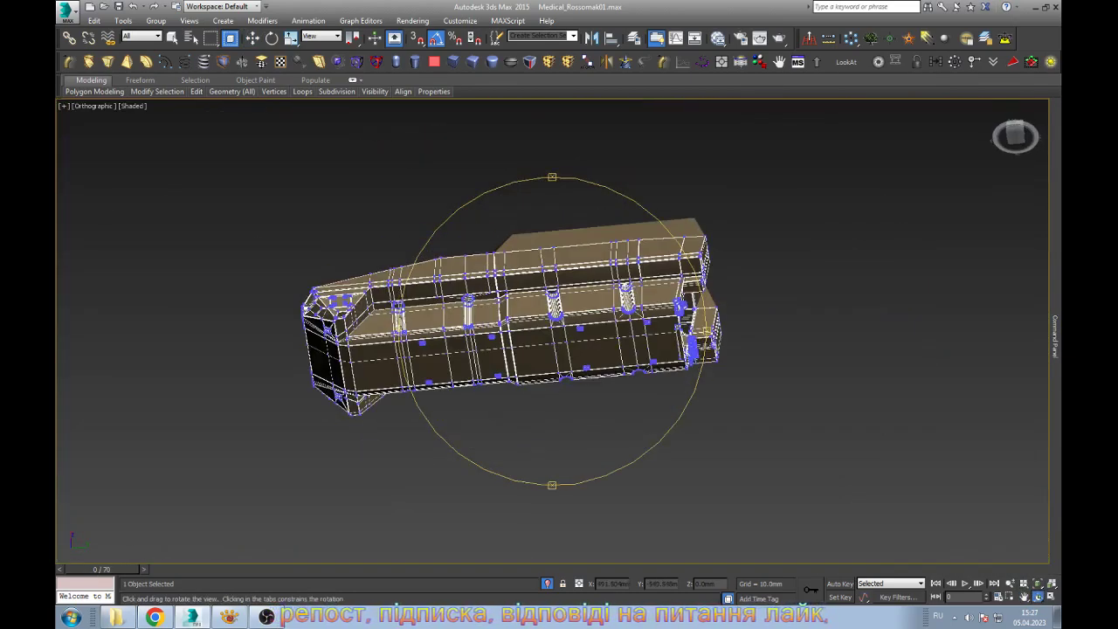
scroll(552, 301, up, 4)
scroll(552, 301, up, 4)
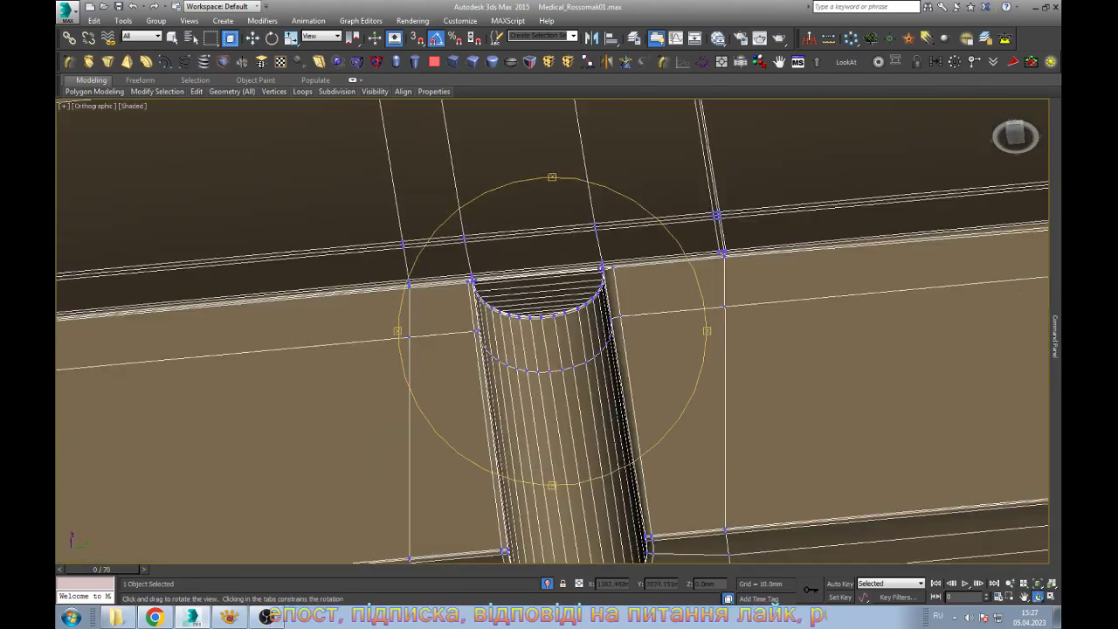
scroll(552, 330, down, 5)
mouse_move(552, 288)
mouse_down()
mouse_move(551, 349)
mouse_move(523, 288)
mouse_up()
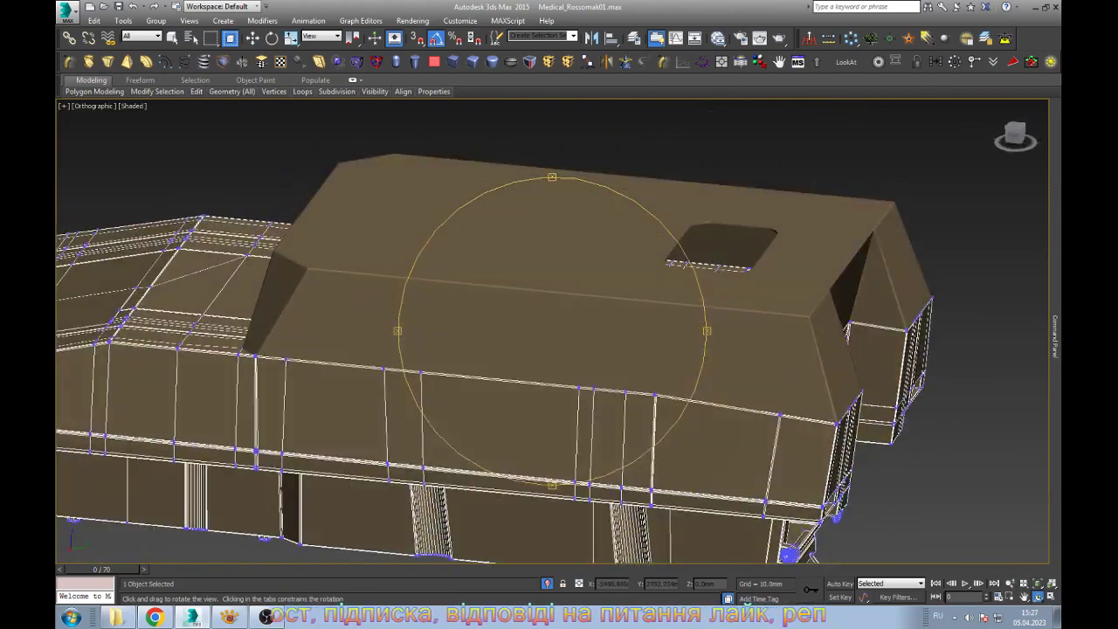
mouse_move(552, 332)
mouse_down()
mouse_move(494, 314)
mouse_move(358, 328)
mouse_up()
scroll(358, 327, up, 5)
scroll(358, 327, up, 3)
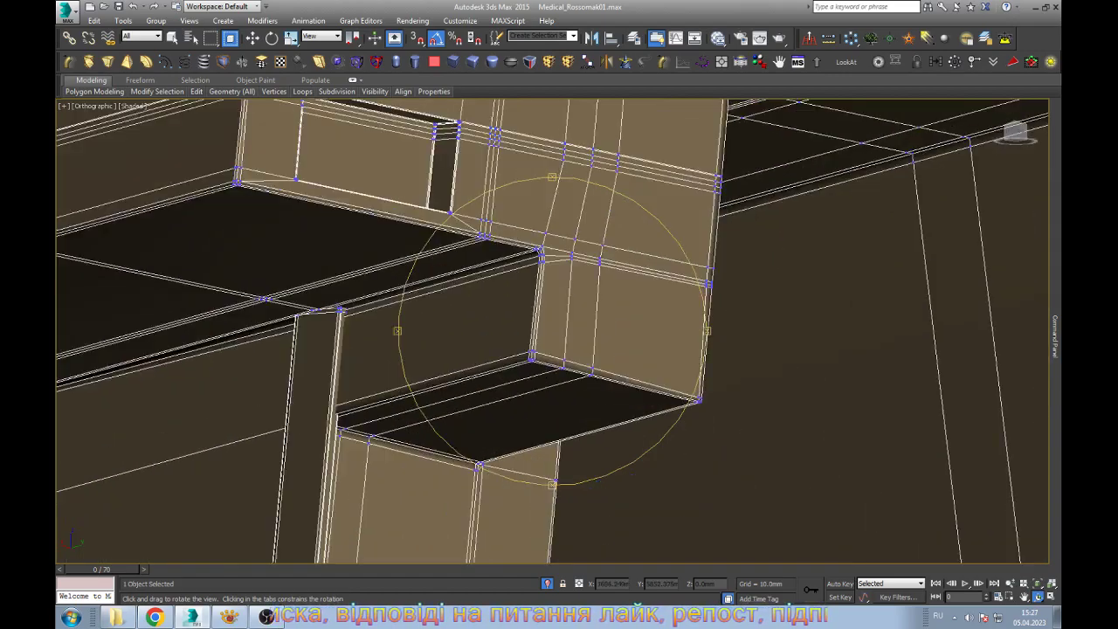
scroll(593, 251, up, 3)
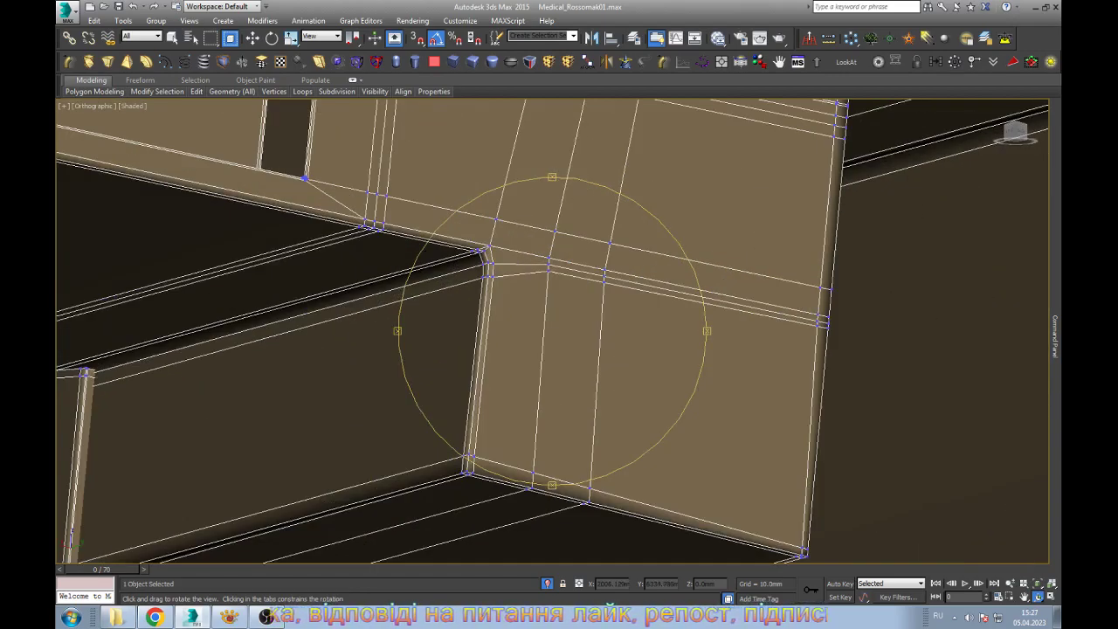
mouse_move(367, 327)
mouse_down()
mouse_move(410, 310)
mouse_move(441, 315)
mouse_up()
scroll(552, 330, down, 3)
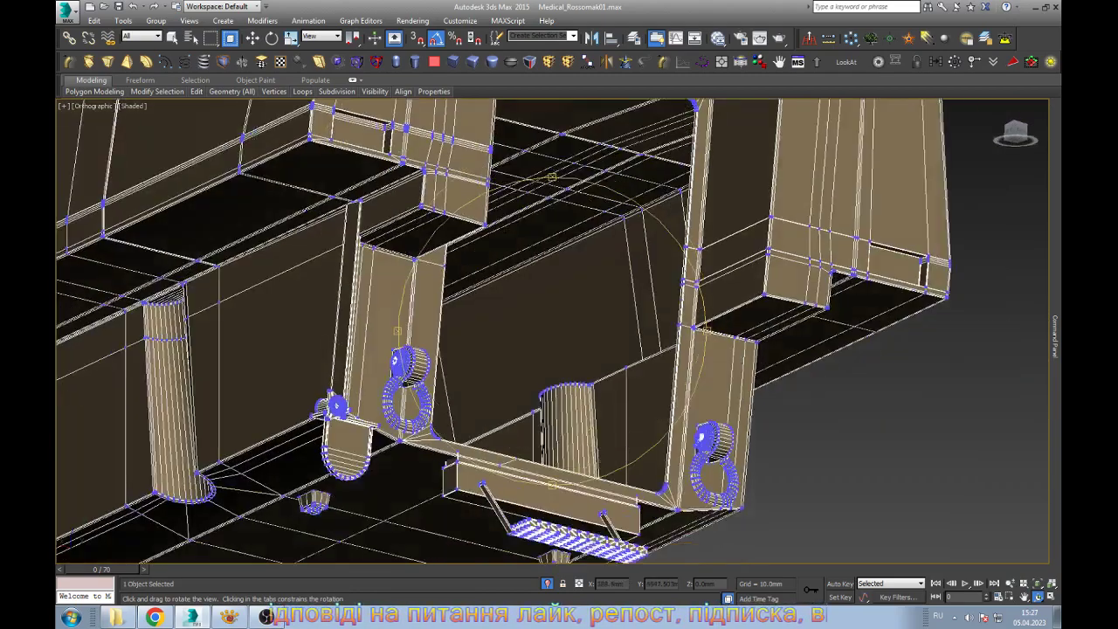
scroll(552, 330, up, 2)
scroll(552, 330, up, 3)
scroll(552, 330, up, 3)
scroll(552, 330, up, 3)
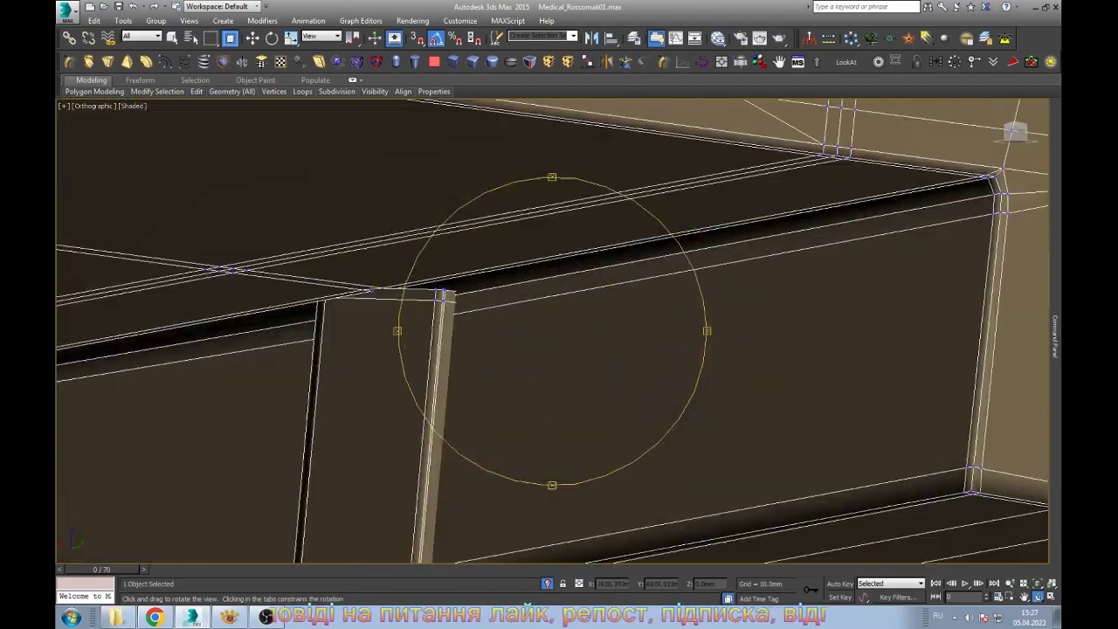
scroll(552, 330, down, 3)
scroll(551, 330, down, 3)
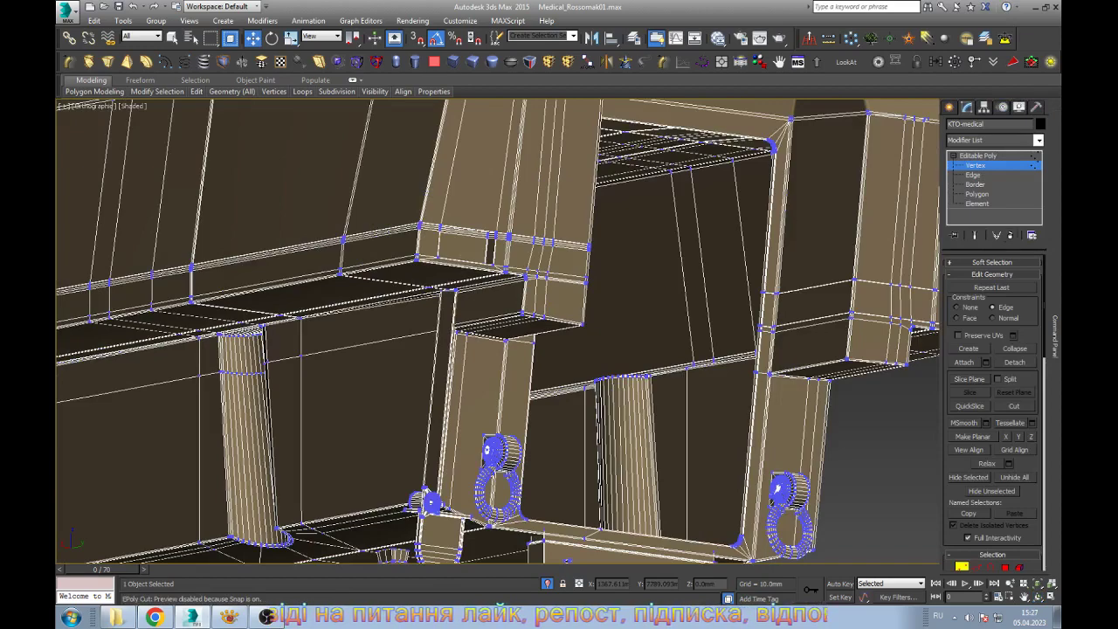
click(976, 202)
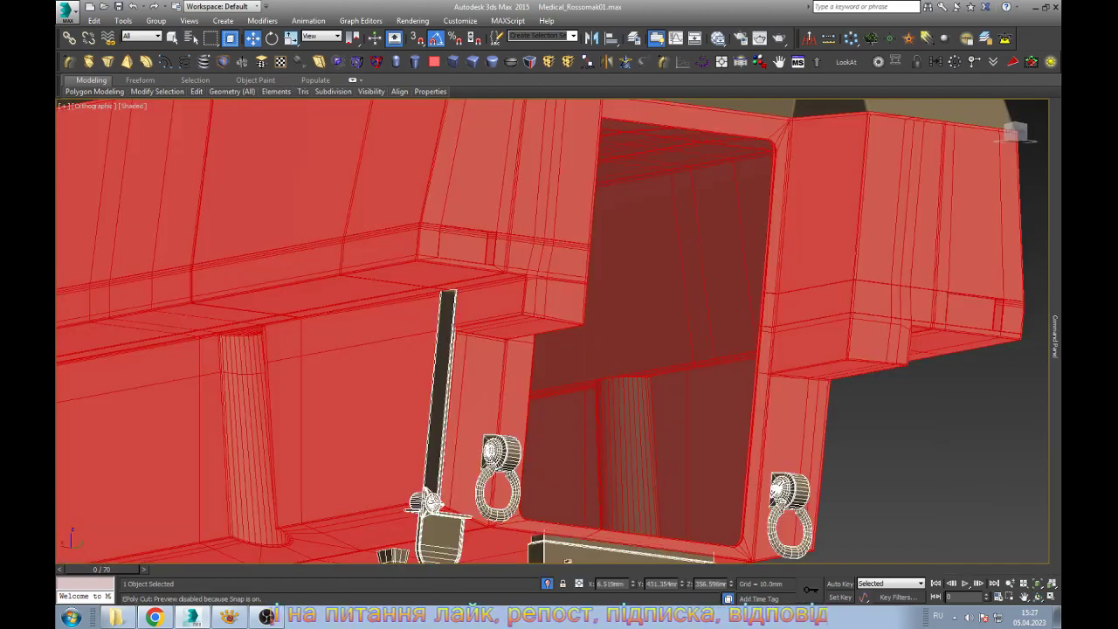
click(447, 350)
scroll(454, 297, up, 3)
scroll(454, 297, up, 2)
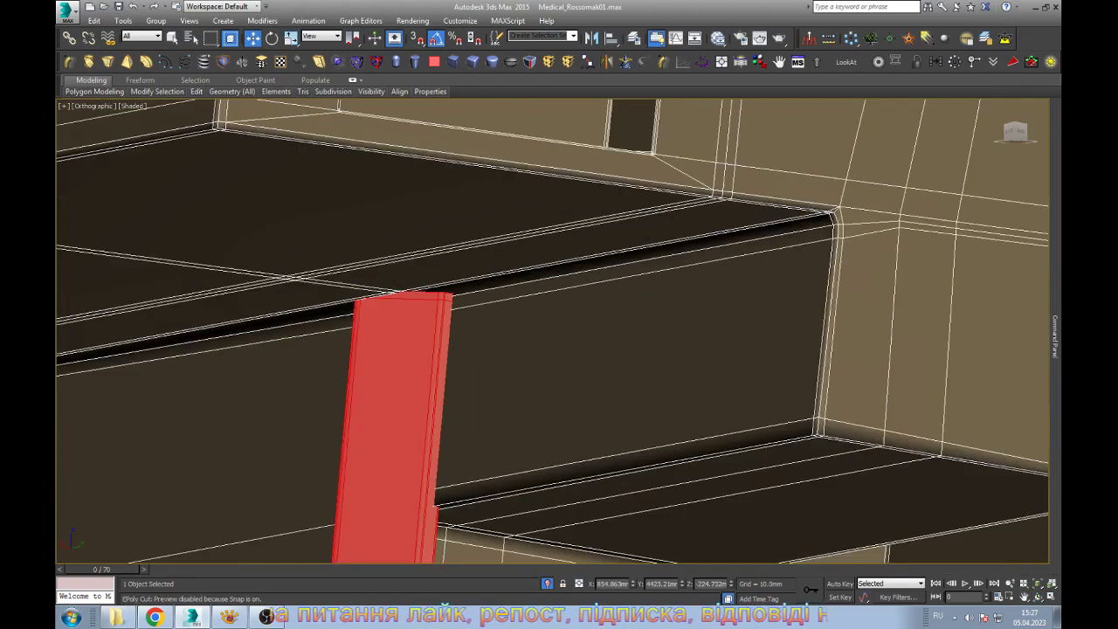
scroll(402, 393, down, 3)
scroll(401, 393, down, 3)
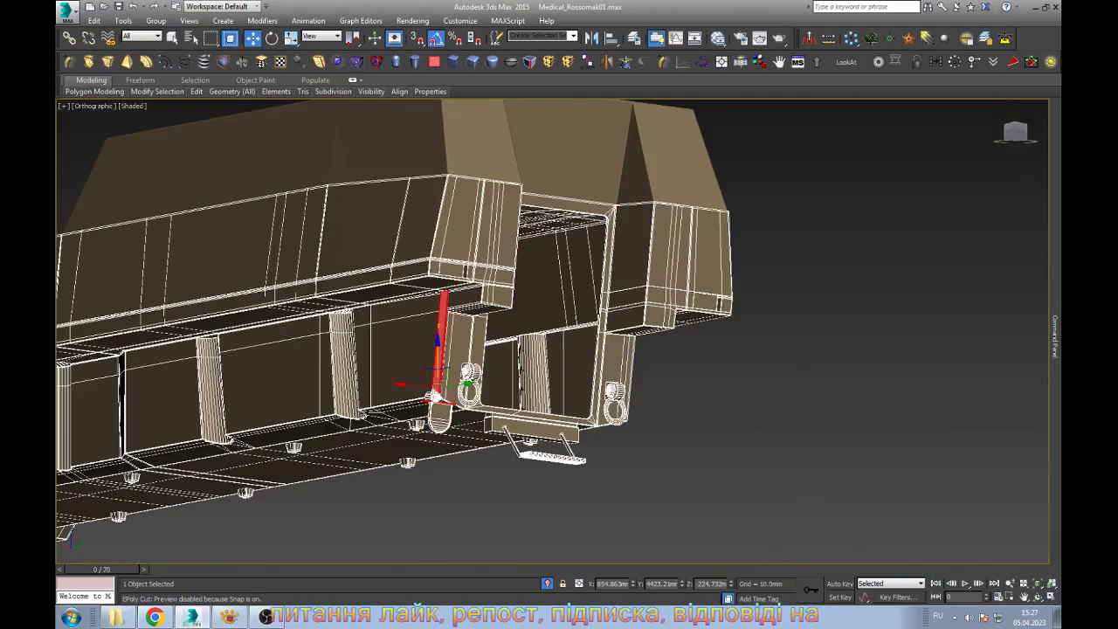
scroll(401, 393, up, 4)
scroll(448, 369, down, 3)
scroll(498, 419, up, 4)
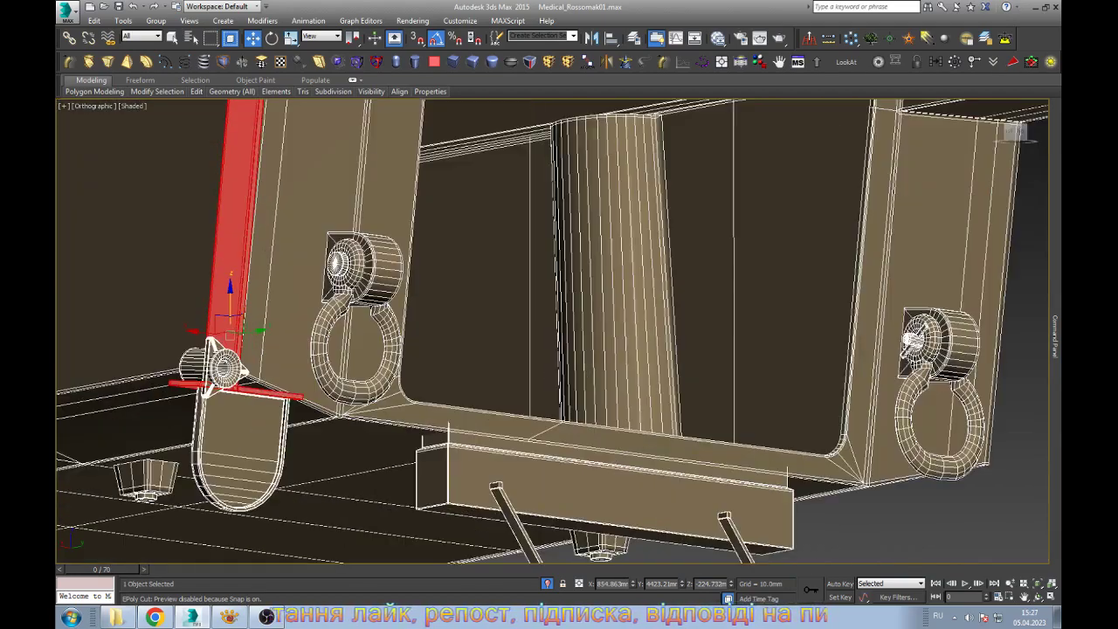
click(1013, 131)
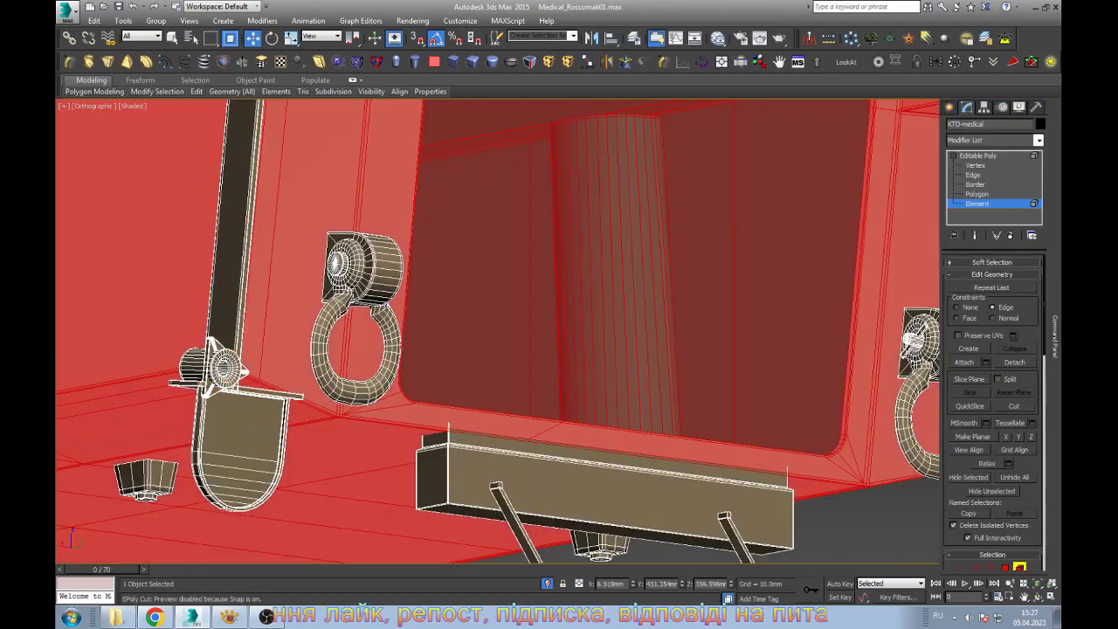
key(2)
scroll(448, 428, down, 2)
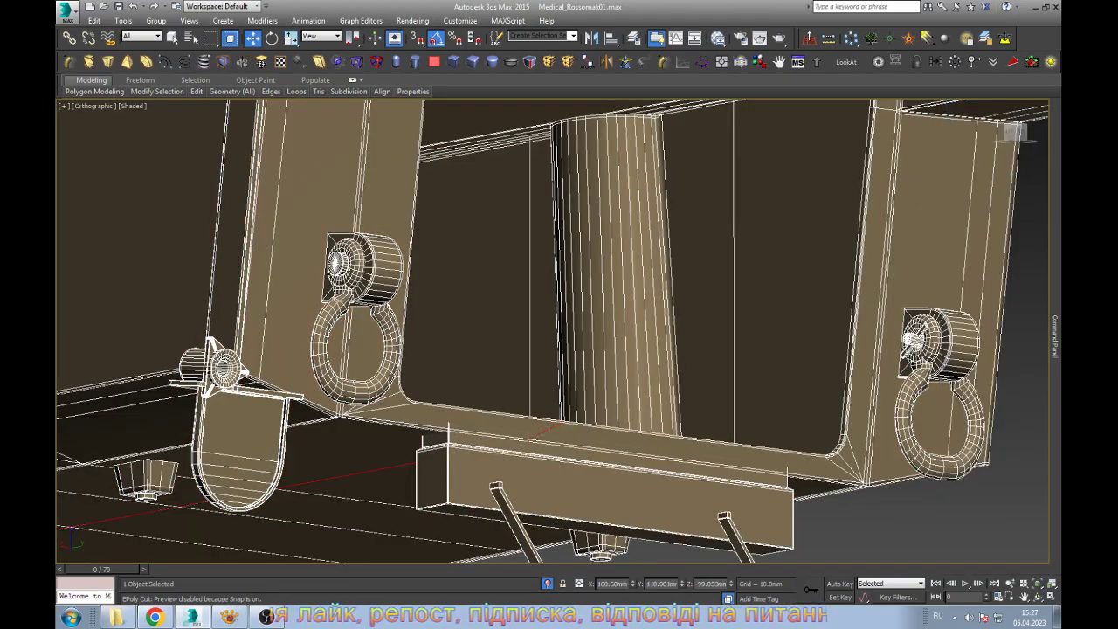
scroll(448, 428, down, 3)
scroll(729, 219, down, 4)
Orbit to the vehicle's front and switch to the Move tool
click(1037, 597)
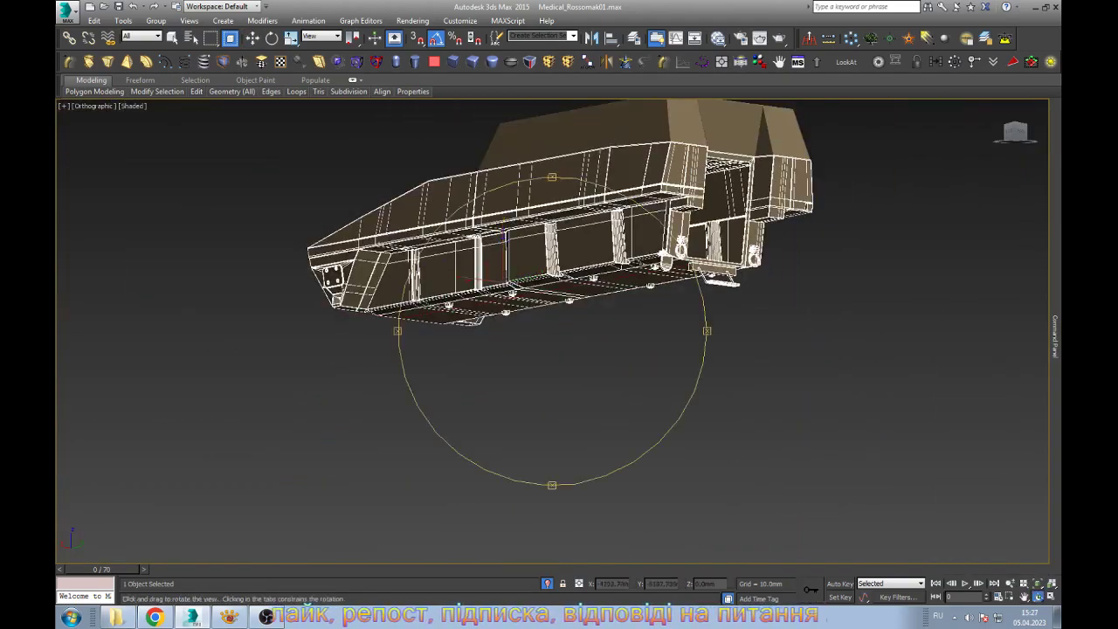
mouse_move(558, 393)
mouse_down()
mouse_move(607, 219)
mouse_move(533, 288)
mouse_move(524, 367)
mouse_up()
scroll(532, 288, up, 4)
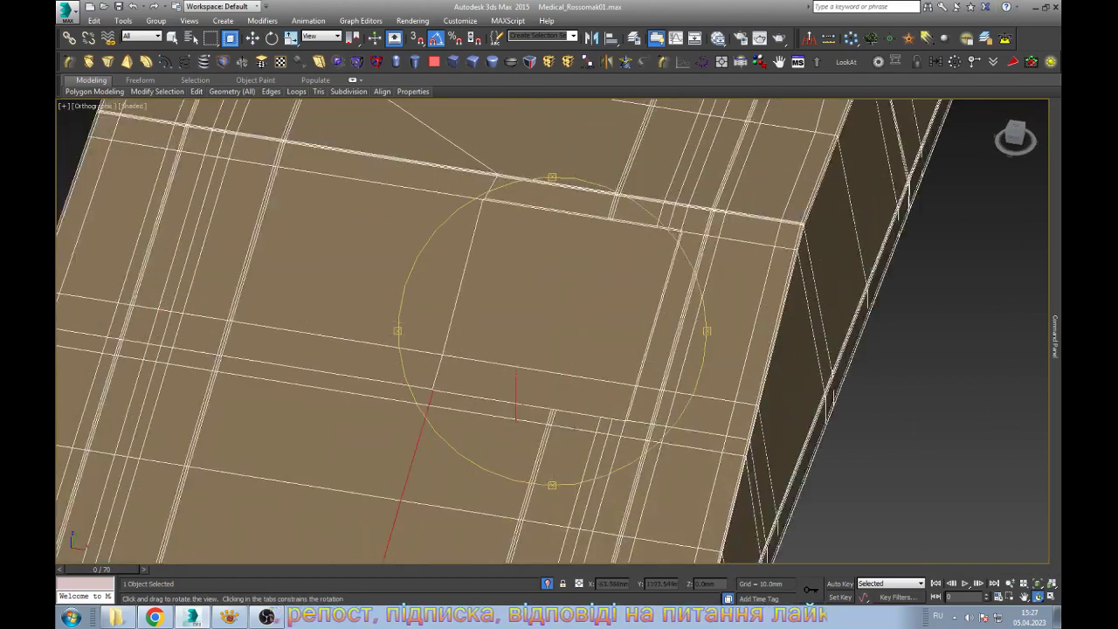
key(w)
scroll(536, 406, down, 2)
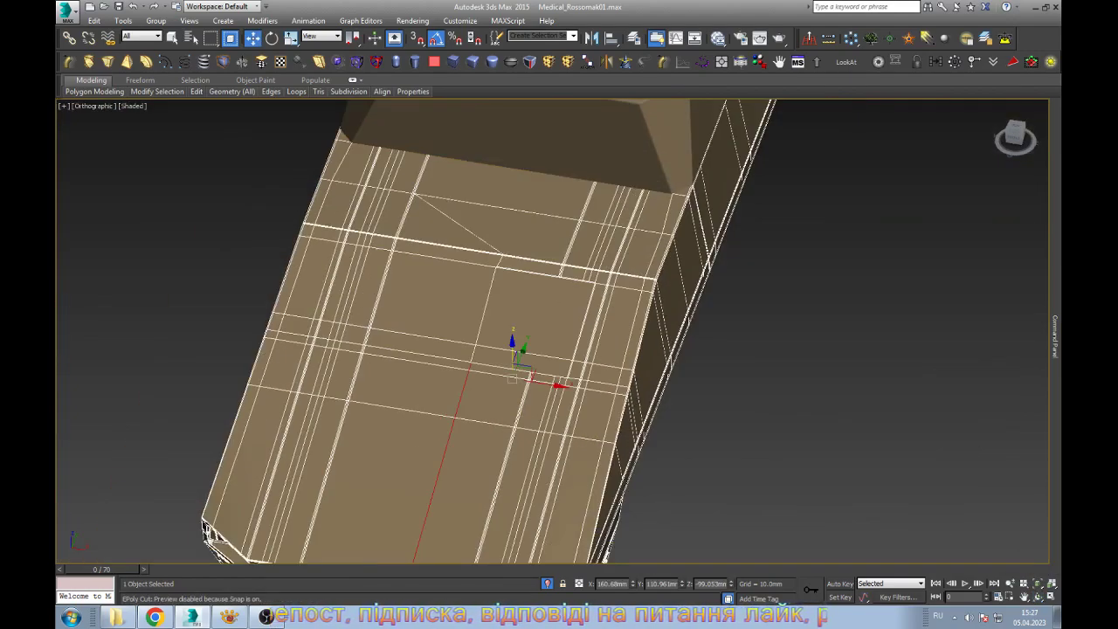
scroll(515, 376, up, 5)
scroll(515, 376, up, 2)
scroll(516, 375, up, 1)
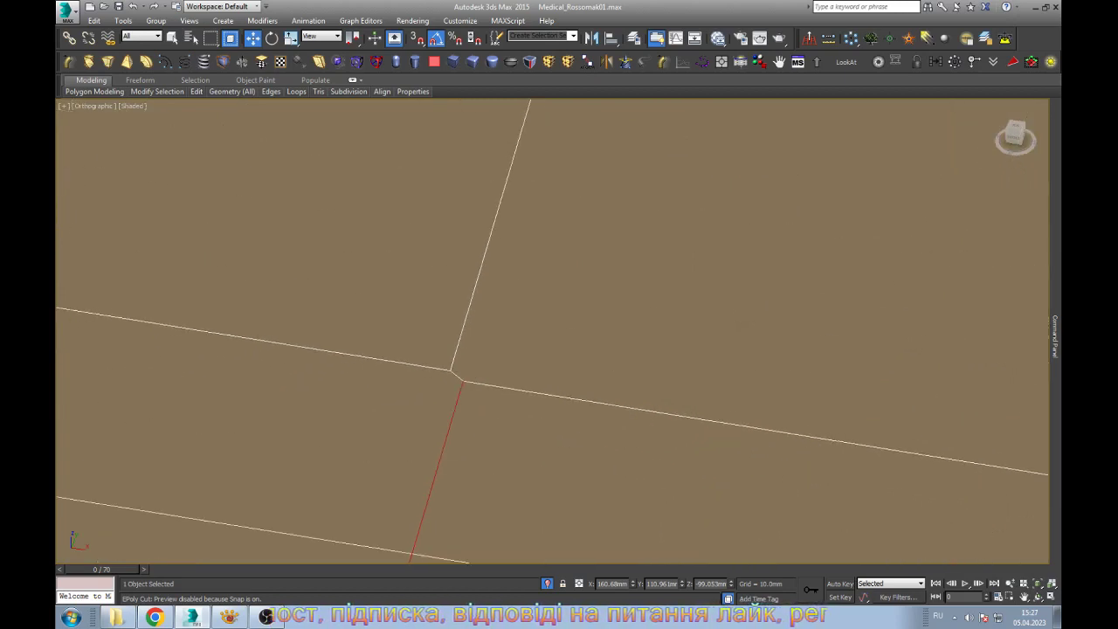
Enter Vertex sub-object level, zoom over the top junctions, then Zoom Extents on the model
key(1)
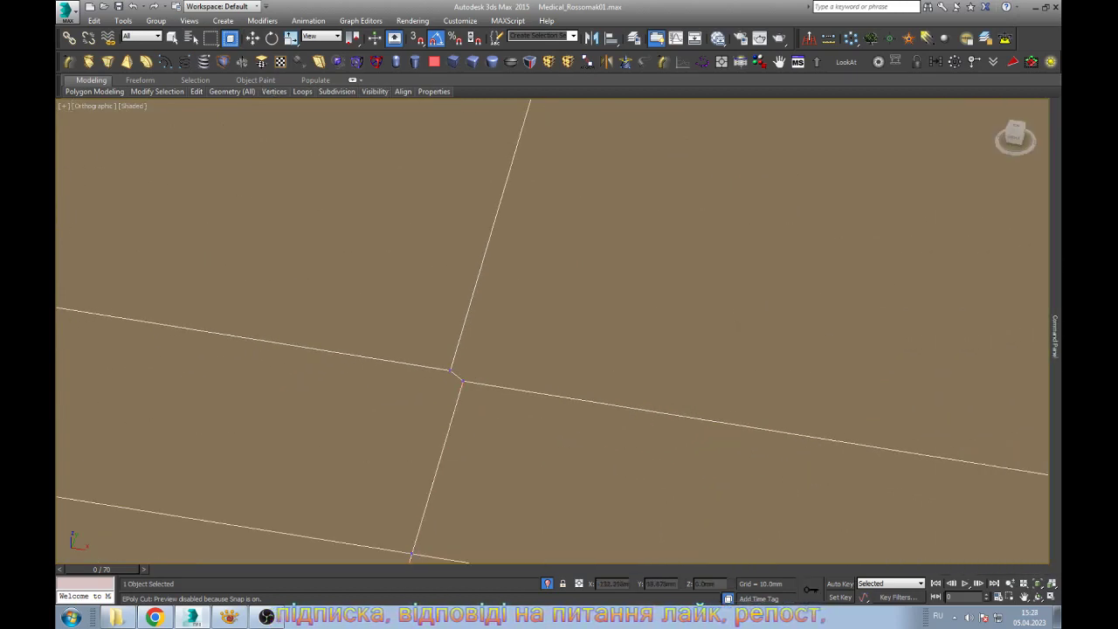
scroll(462, 382, down, 2)
scroll(461, 382, down, 3)
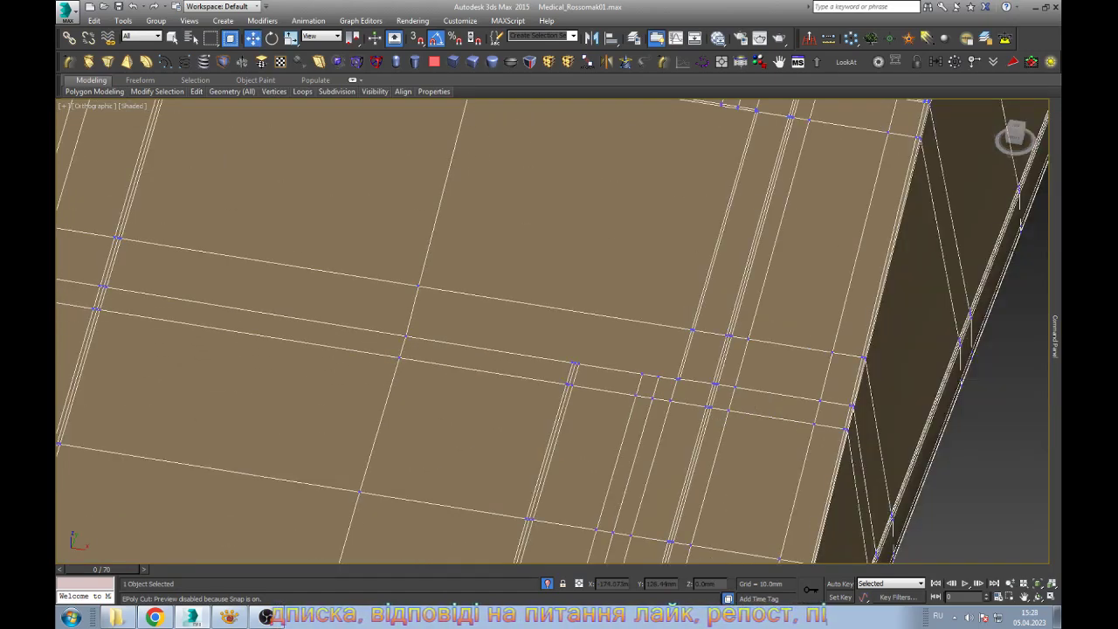
scroll(628, 366, down, 2)
scroll(629, 367, up, 3)
scroll(628, 366, up, 2)
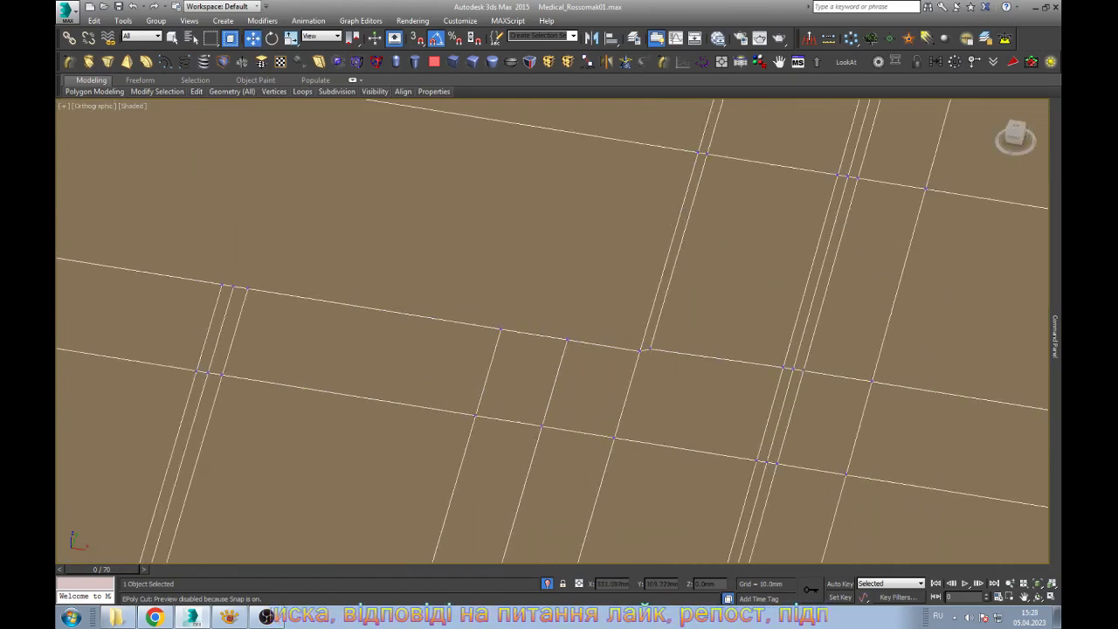
scroll(629, 367, up, 1)
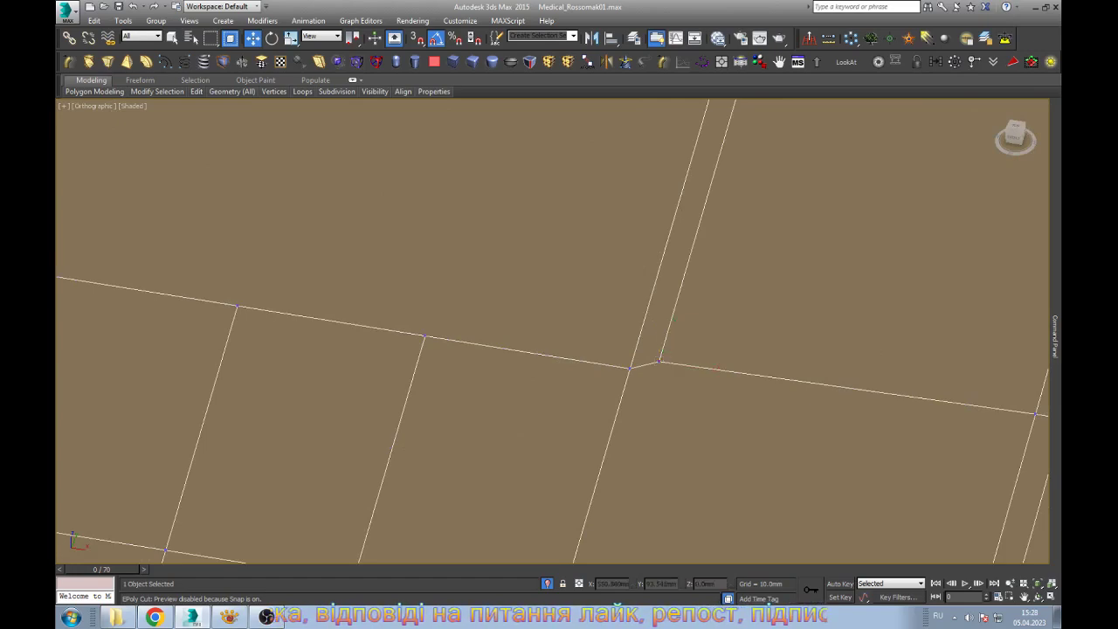
scroll(661, 334, down, 2)
scroll(661, 334, down, 2)
scroll(661, 334, down, 3)
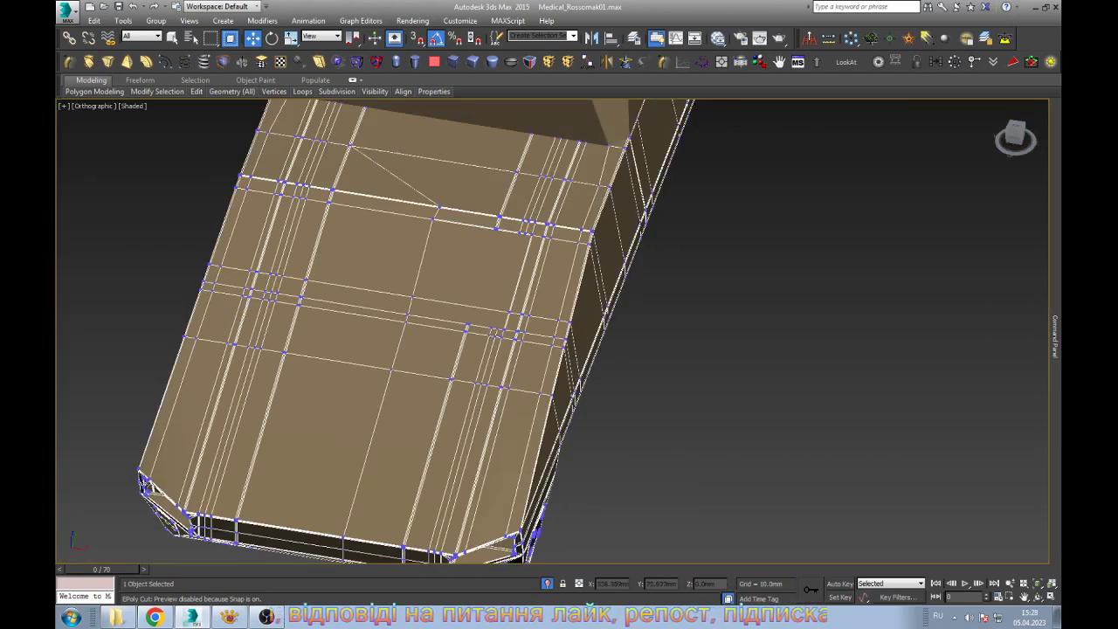
scroll(661, 334, down, 4)
scroll(661, 333, up, 3)
scroll(661, 334, up, 1)
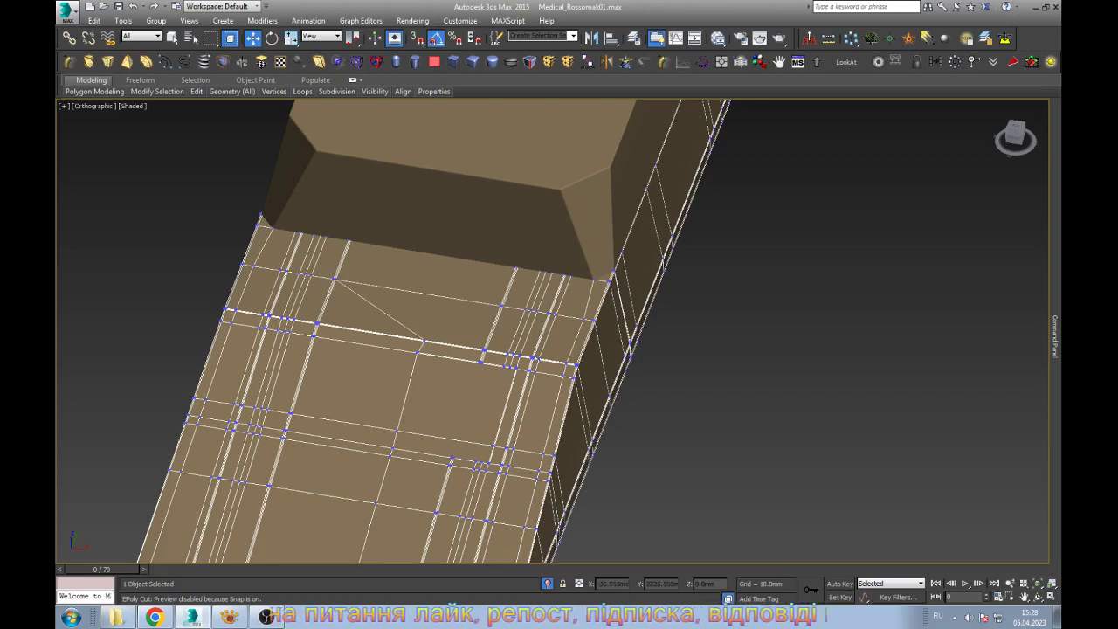
key(z)
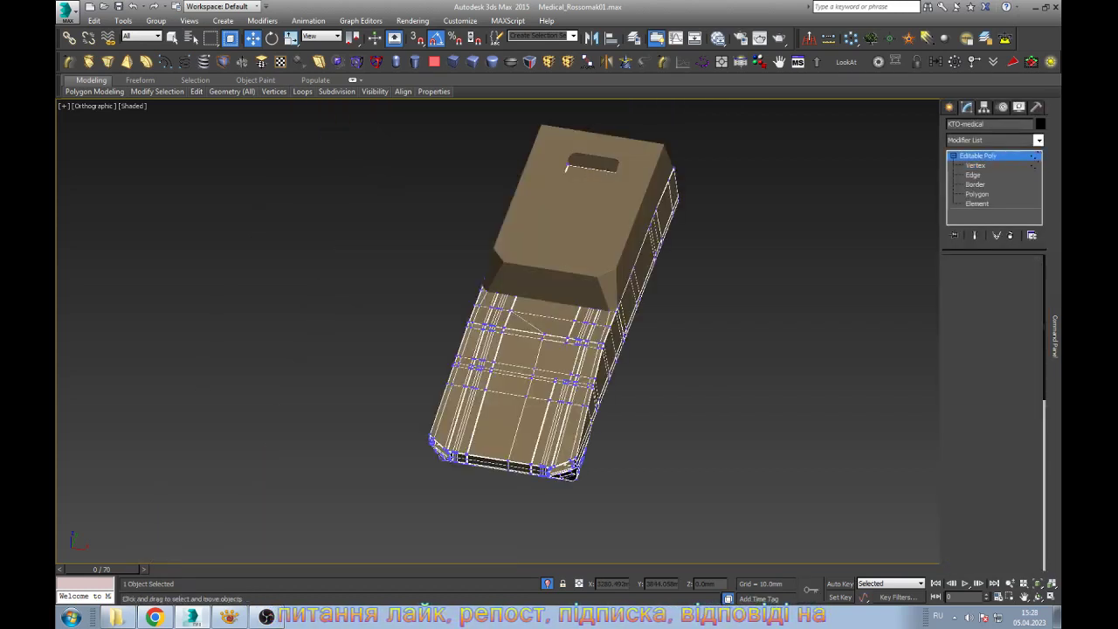
Select and frame the roof box, then select the lower hull from a side angle
click(585, 201)
key(z)
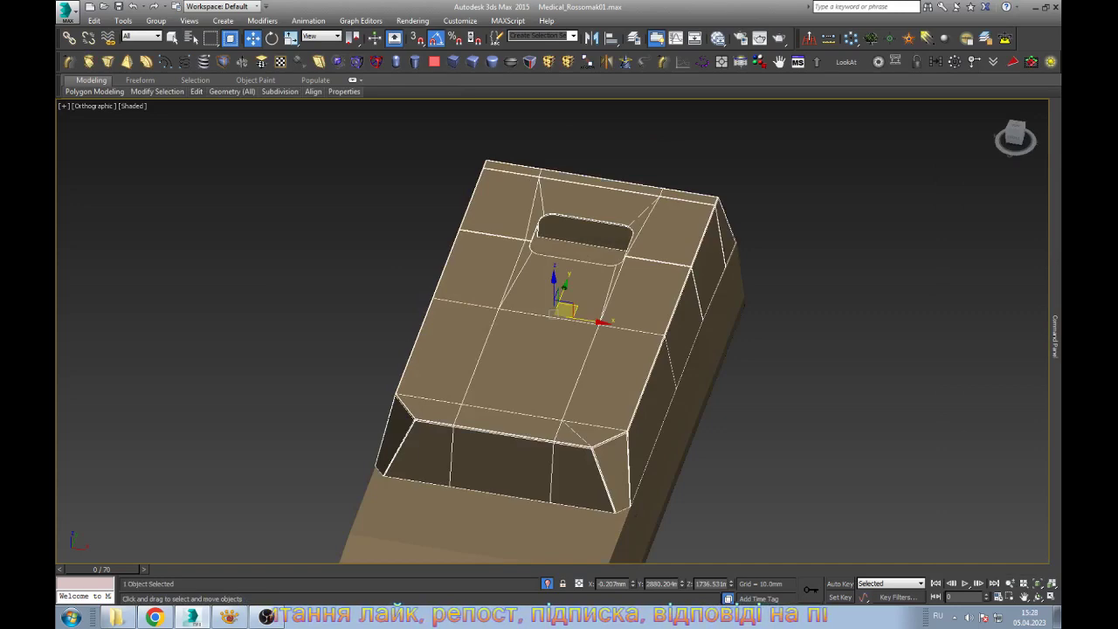
alt+middle_drag(550, 314, 611, 227)
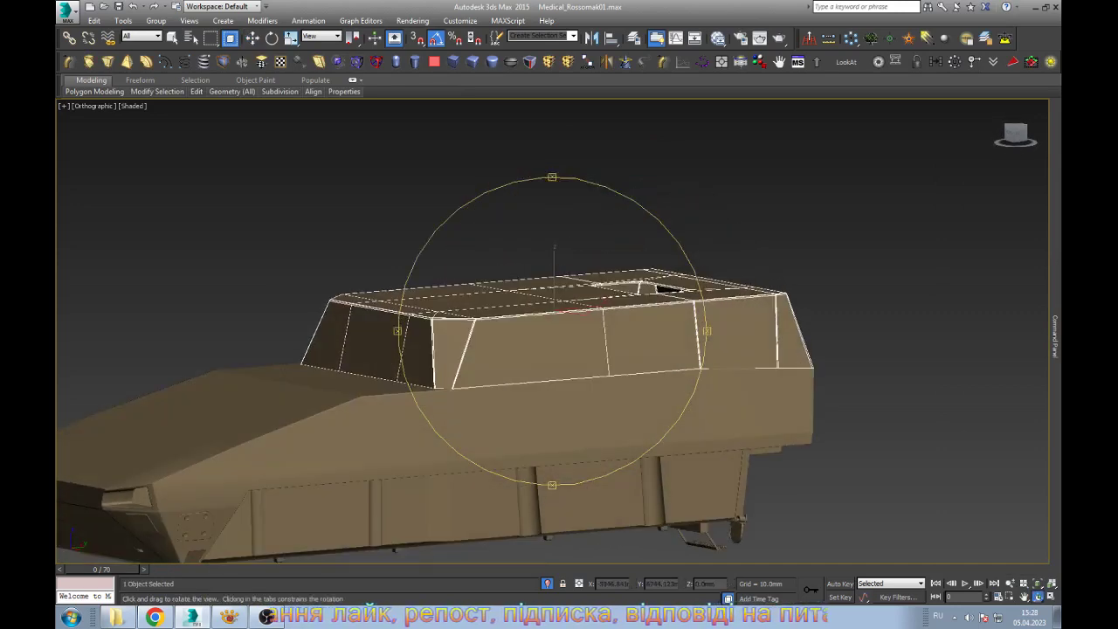
click(392, 424)
scroll(489, 384, up, 5)
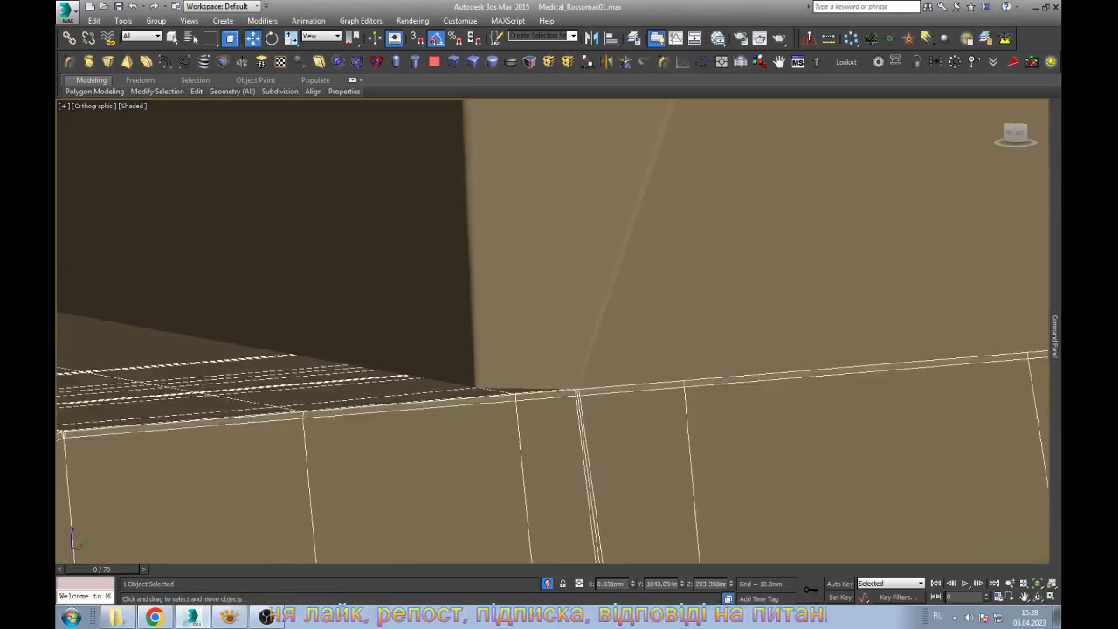
alt+middle_drag(550, 331, 524, 332)
Switch to wireframe with edges shown and enter Vertex mode at the roof junction
key(F4)
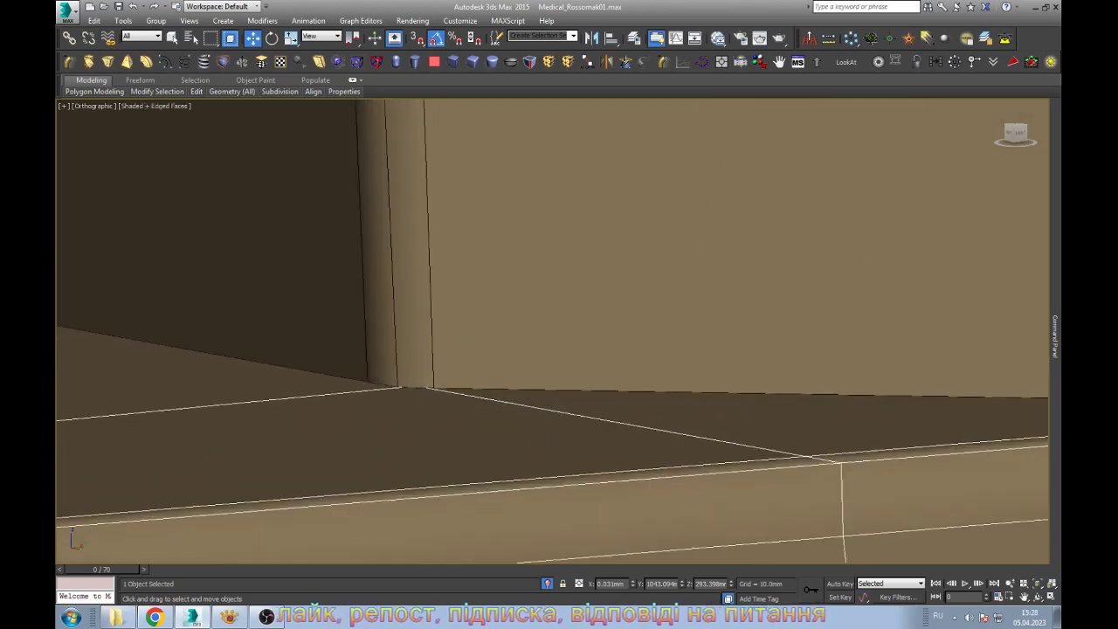
key(F3)
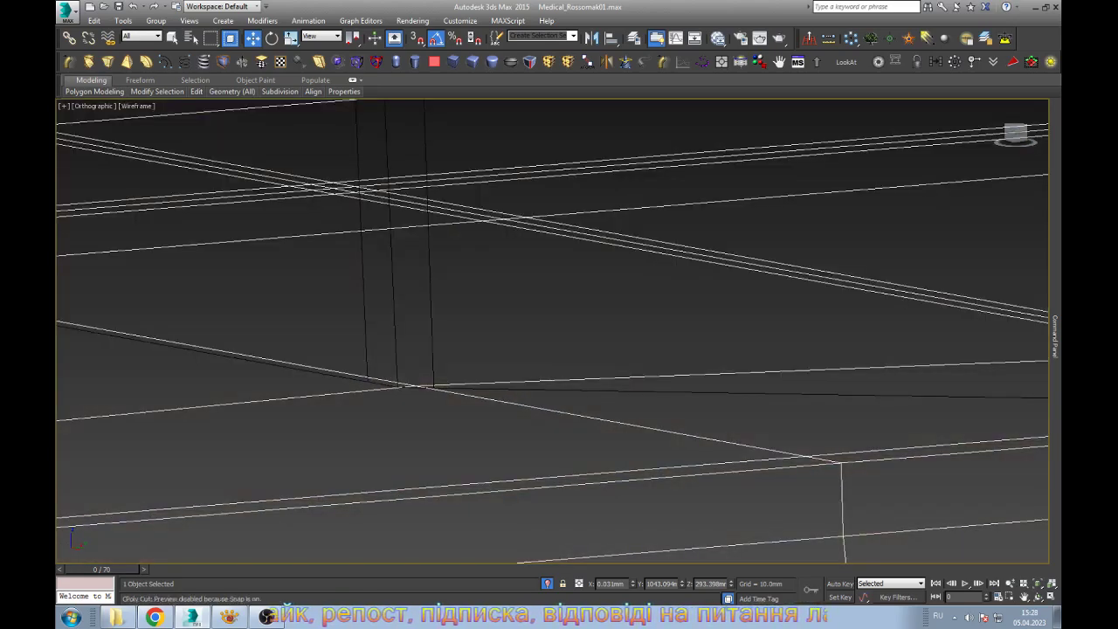
key(1)
click(411, 385)
alt+middle_drag(410, 385, 478, 393)
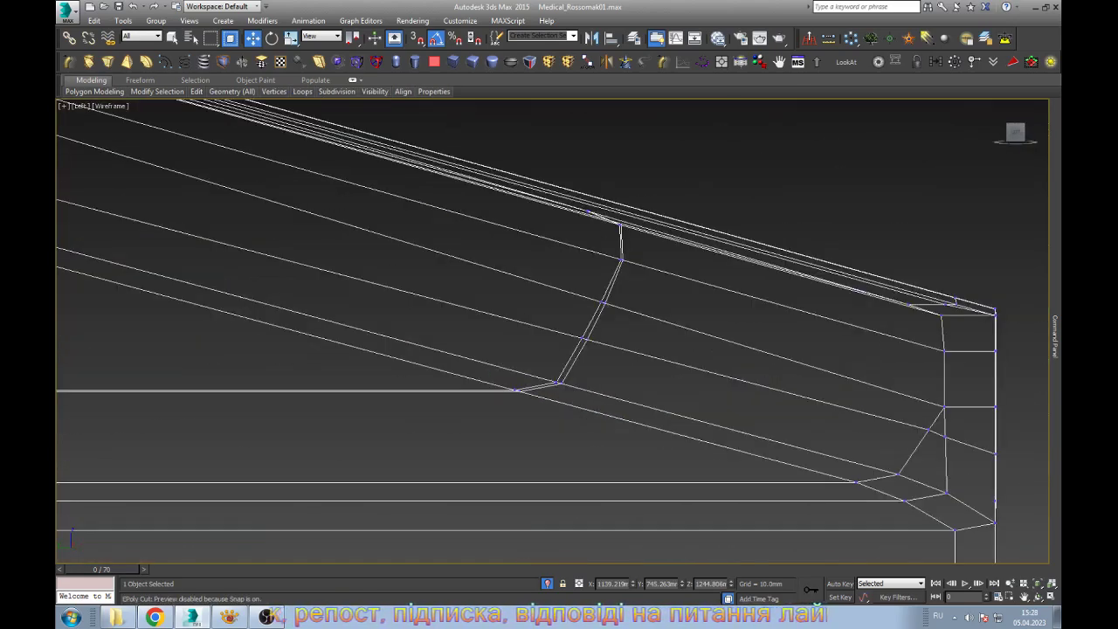
In Left view, scale the selected junction vertices to 0 on X so the edge stands vertical
key(l)
scroll(560, 371, up, 4)
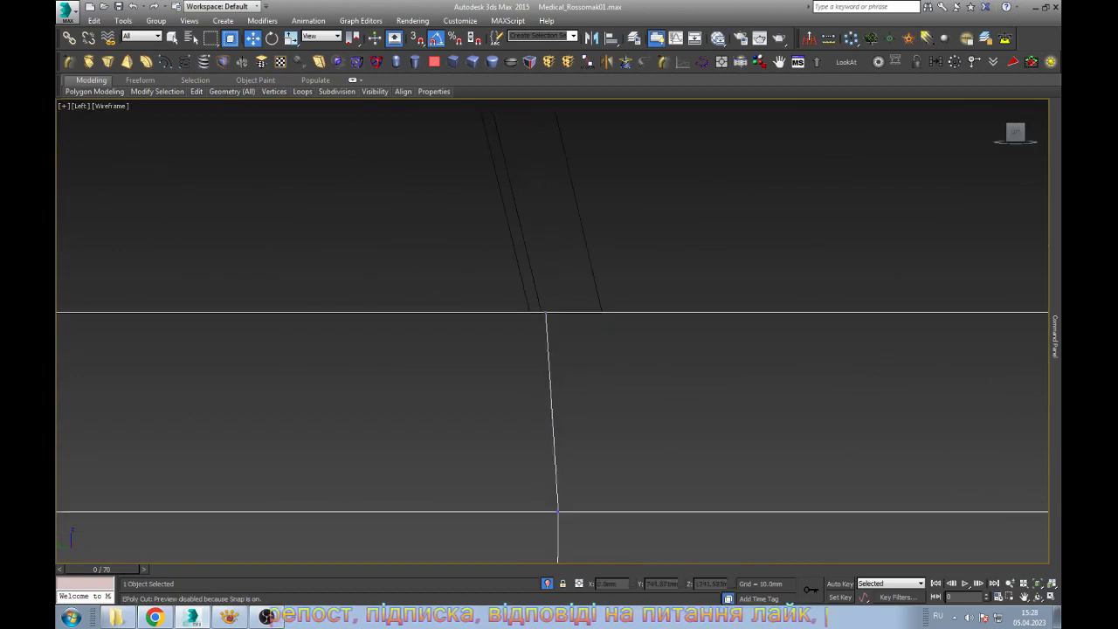
drag(525, 260, 599, 534)
text(r)
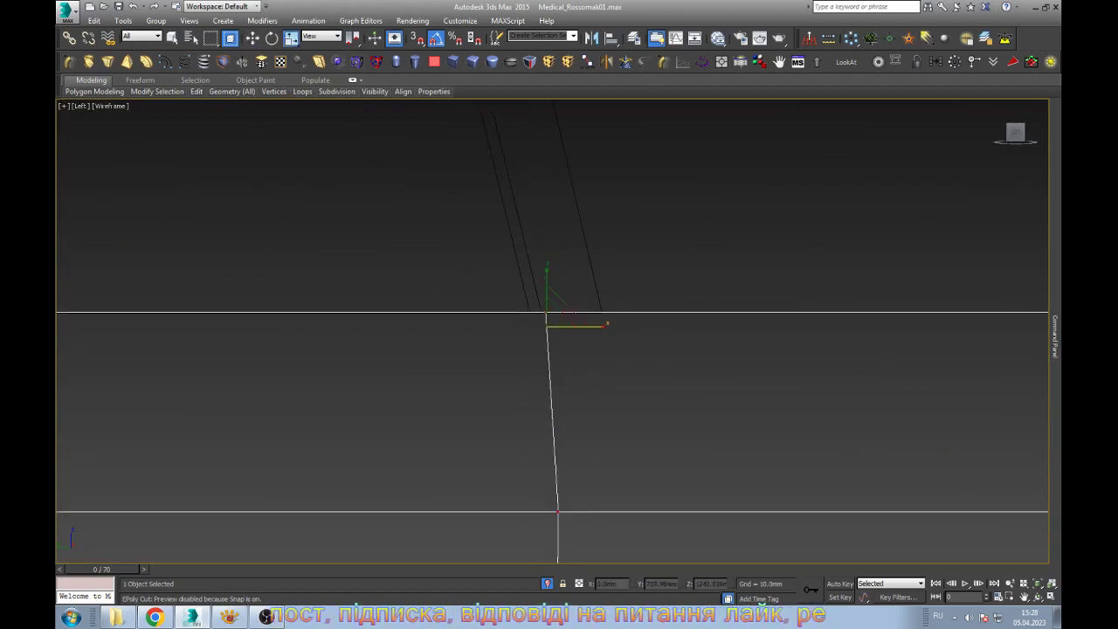
text(0)
key(Return)
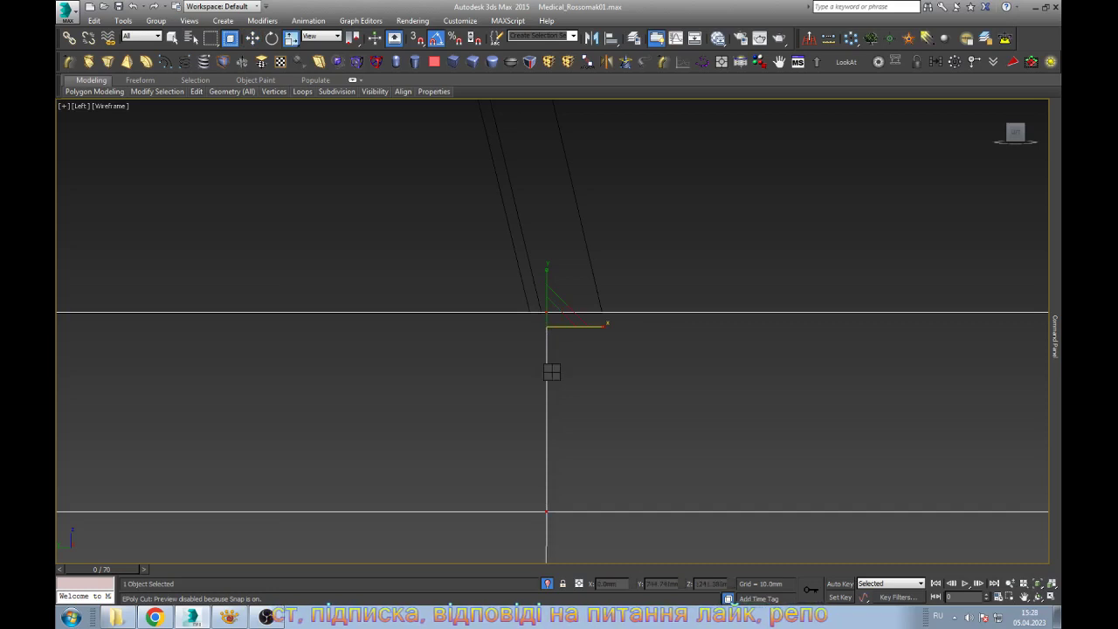
key(w)
scroll(509, 327, up, 2)
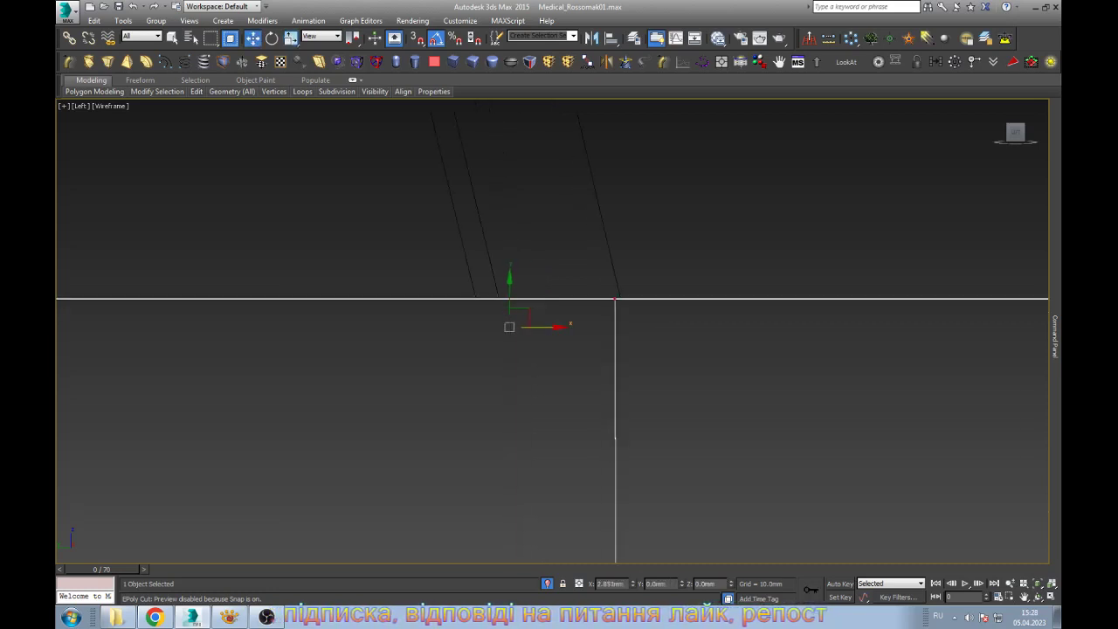
scroll(575, 500, down, 2)
scroll(575, 313, up, 2)
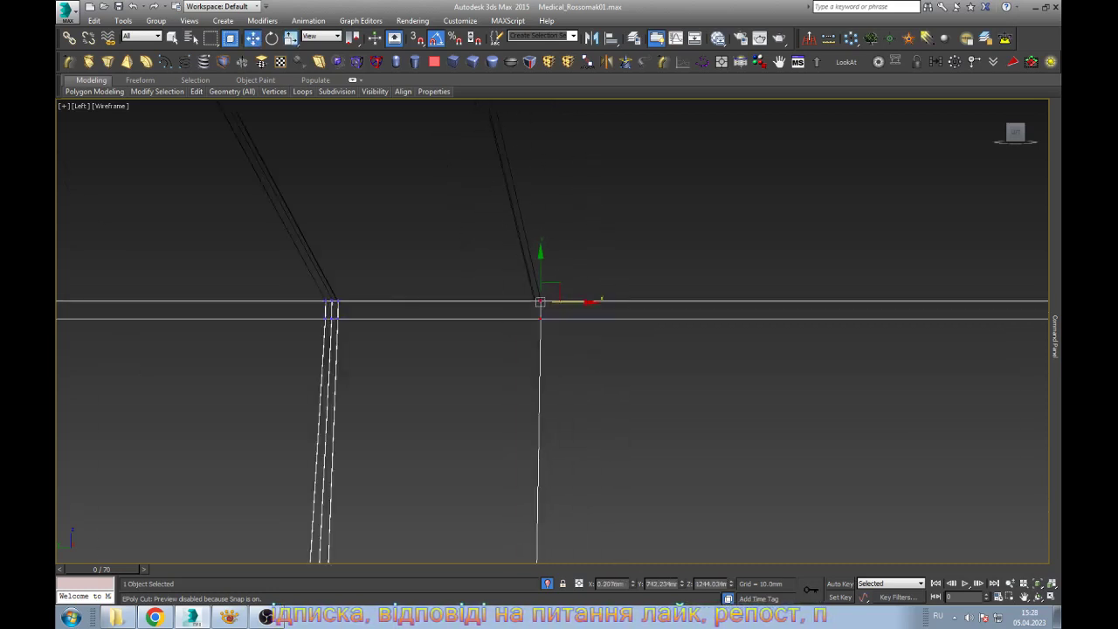
Start the Cut tool and orbit around the wall-and-floor corner in edged wireframe view
alt+middle_drag(552, 332, 611, 288)
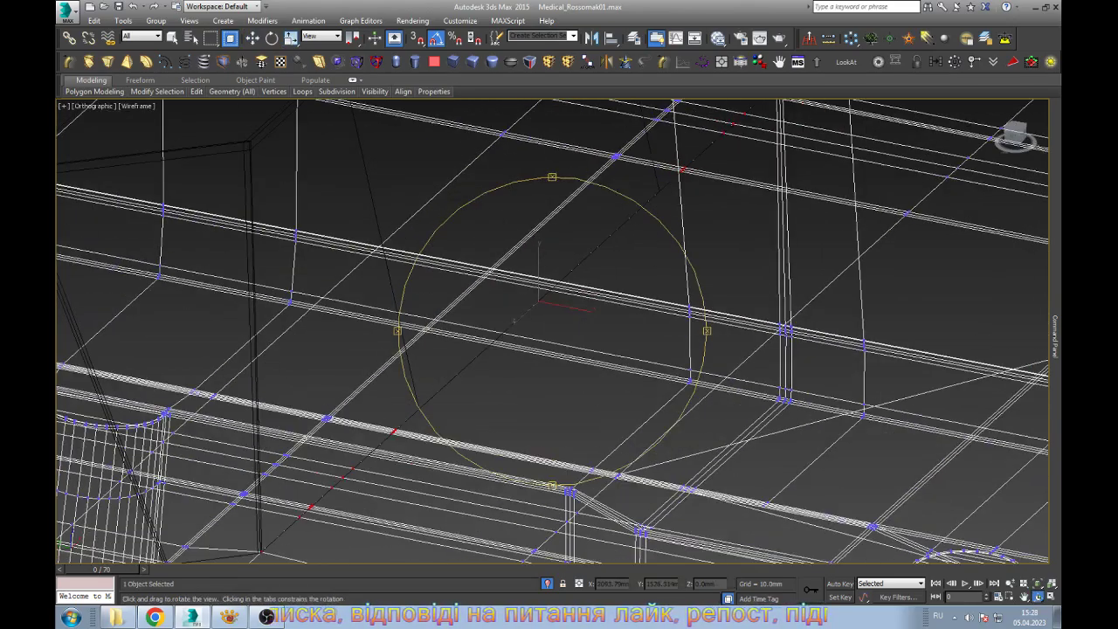
key(F3)
scroll(496, 449, up, 5)
scroll(496, 449, up, 3)
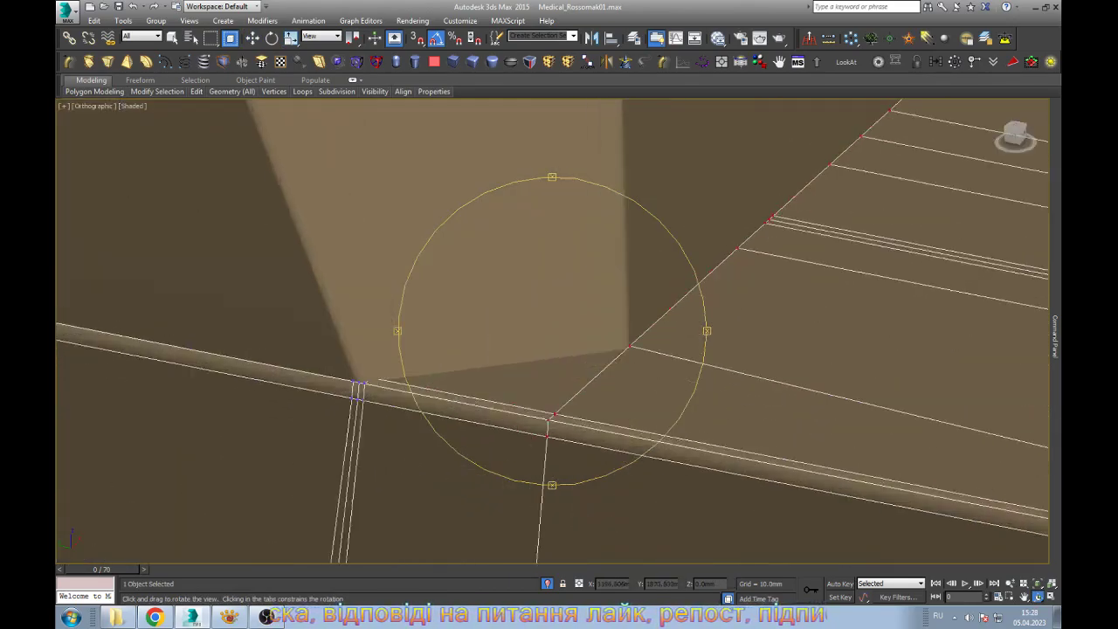
scroll(496, 448, up, 2)
key(alt+c)
scroll(551, 332, down, 2)
scroll(552, 332, down, 2)
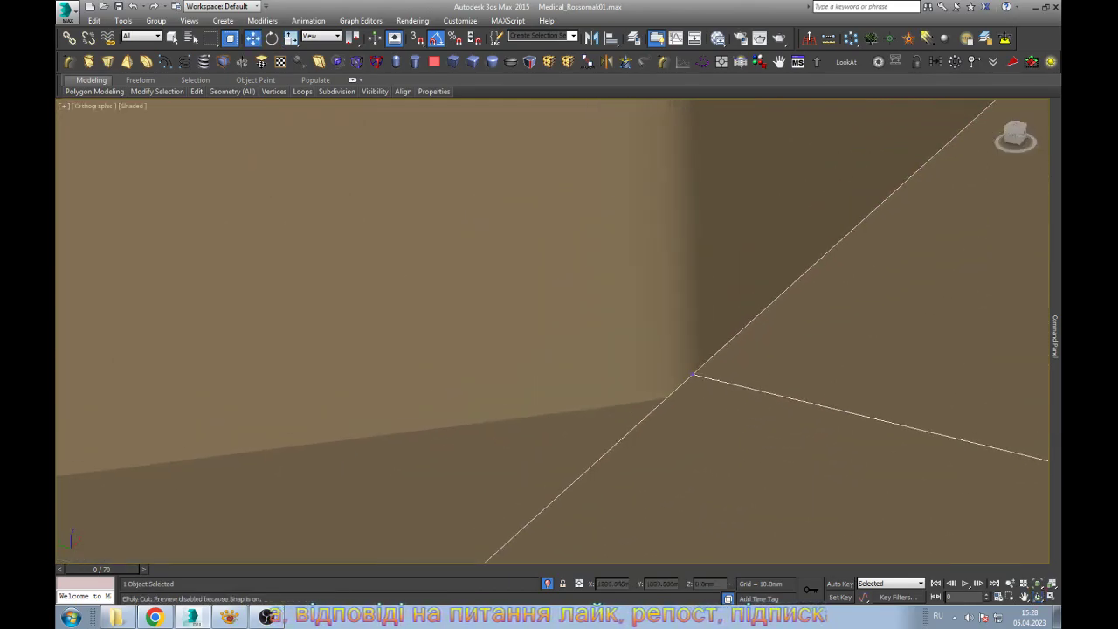
key(F4)
alt+middle_drag(691, 374, 669, 365)
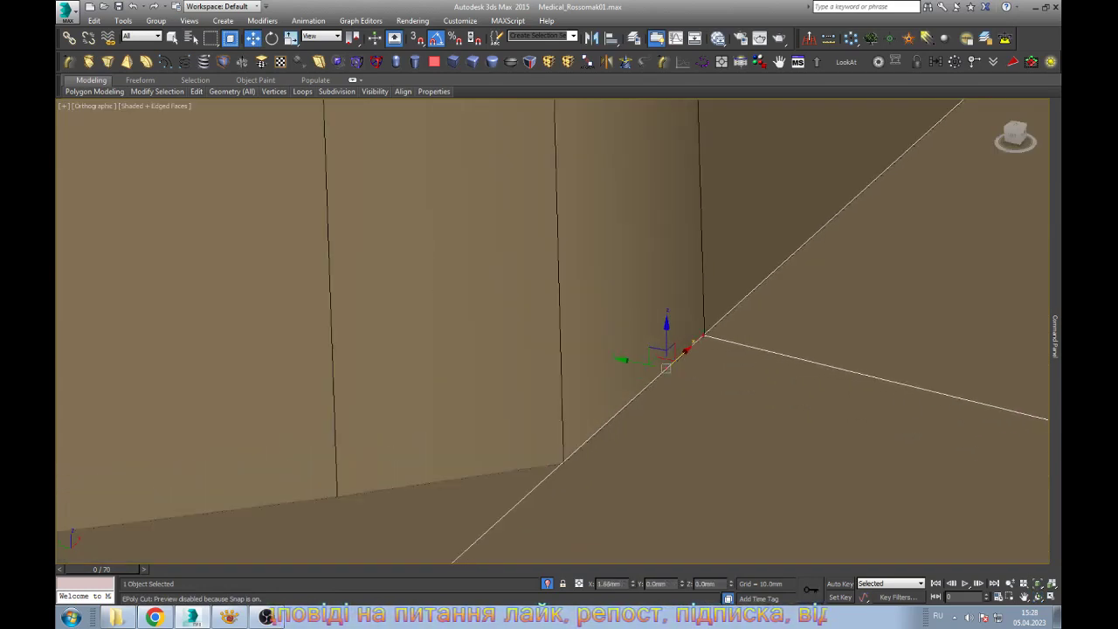
mouse_move(669, 364)
alt+middle_down()
mouse_move(731, 319)
mouse_move(704, 333)
mouse_move(673, 399)
mouse_move(724, 337)
alt+middle_up()
key(F3)
key(F3)
scroll(422, 409, up, 2)
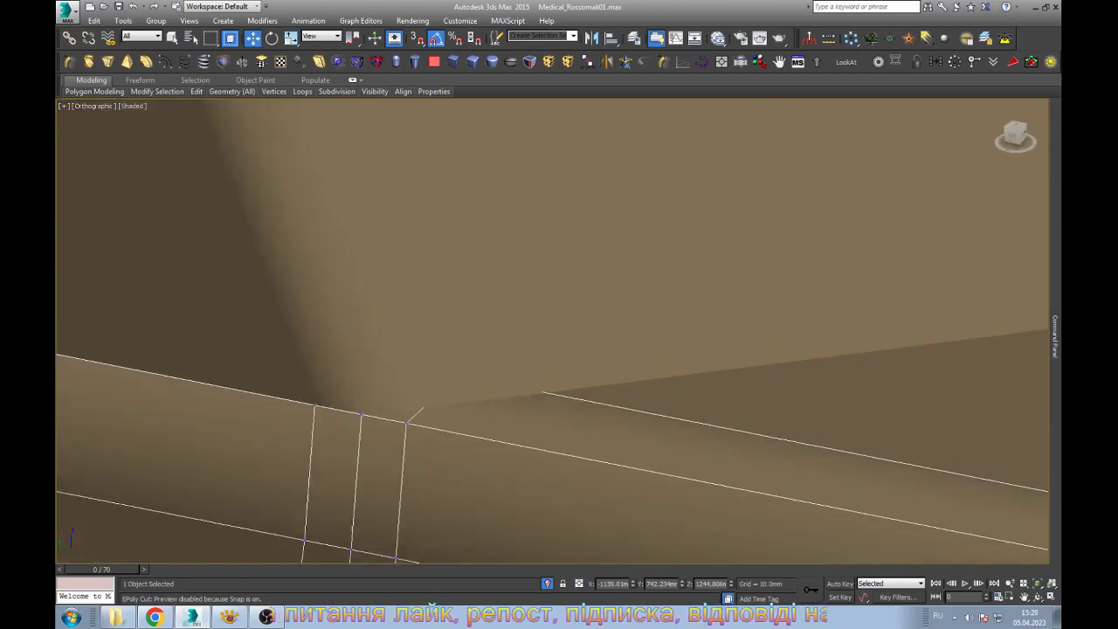
scroll(420, 410, up, 1)
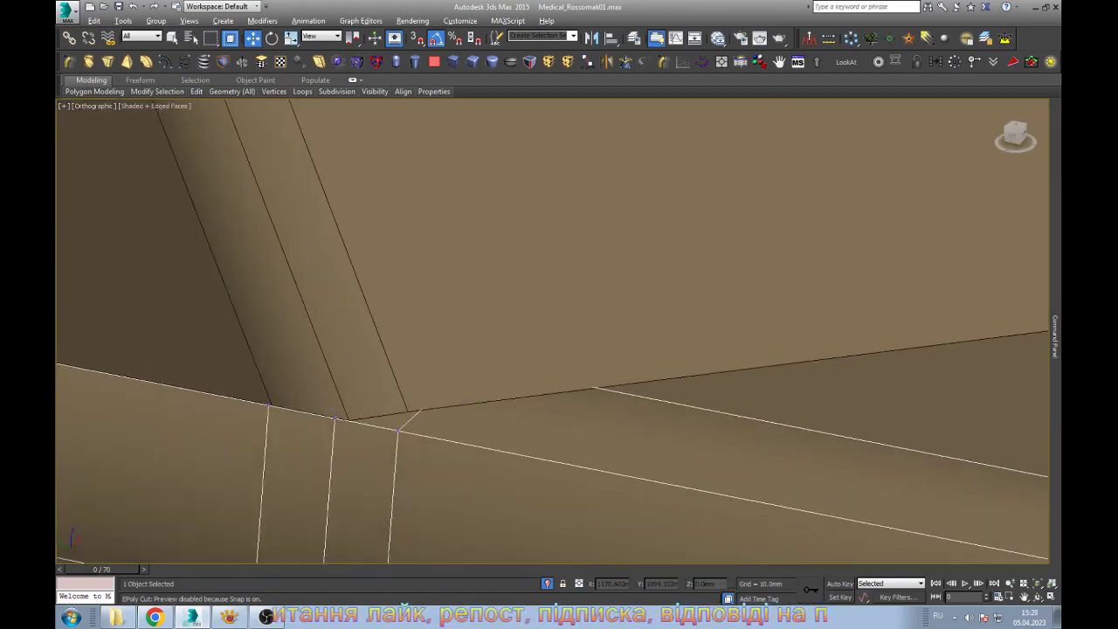
Cut an edge to the corner vertex with snapping on, then orbit to the neighbouring junction
key(s)
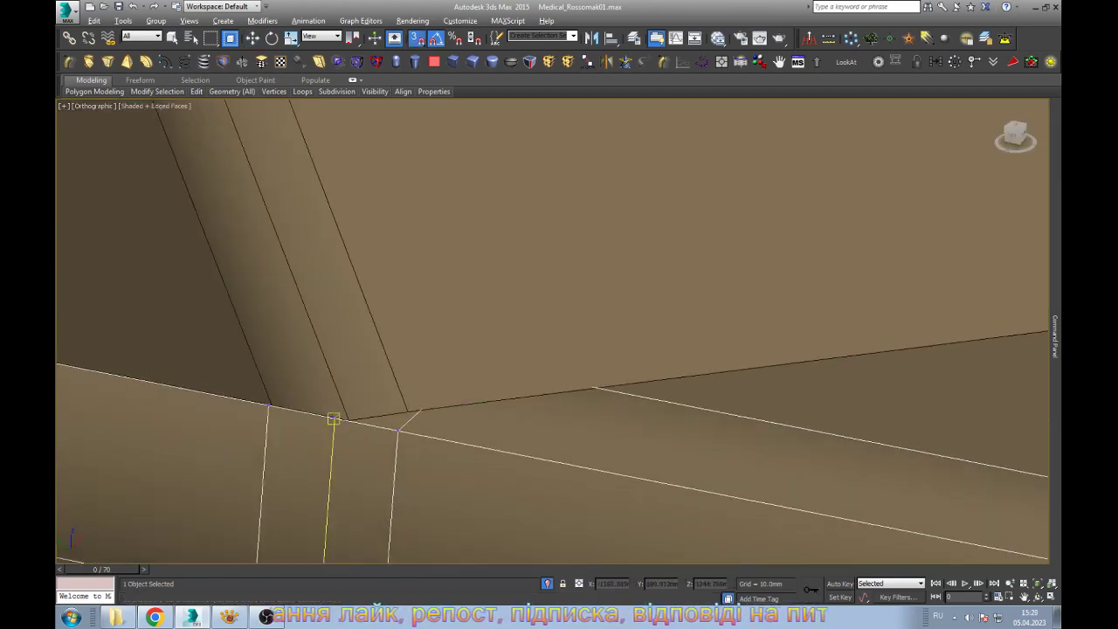
alt+middle_drag(335, 420, 696, 359)
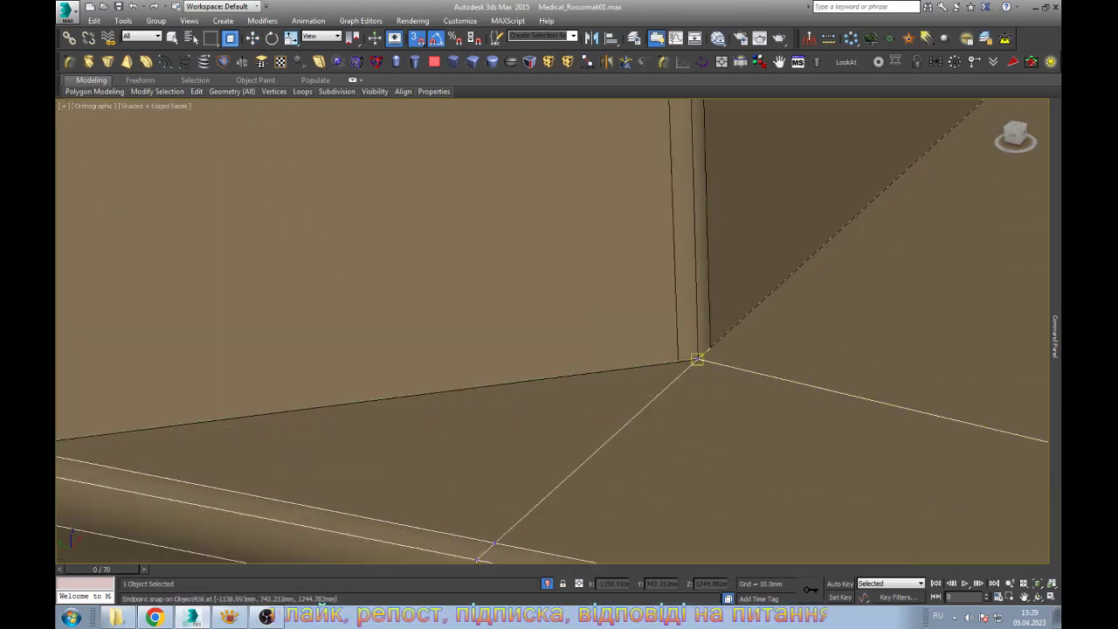
key(w)
mouse_move(696, 359)
alt+middle_down()
mouse_move(620, 410)
mouse_move(559, 375)
alt+middle_up()
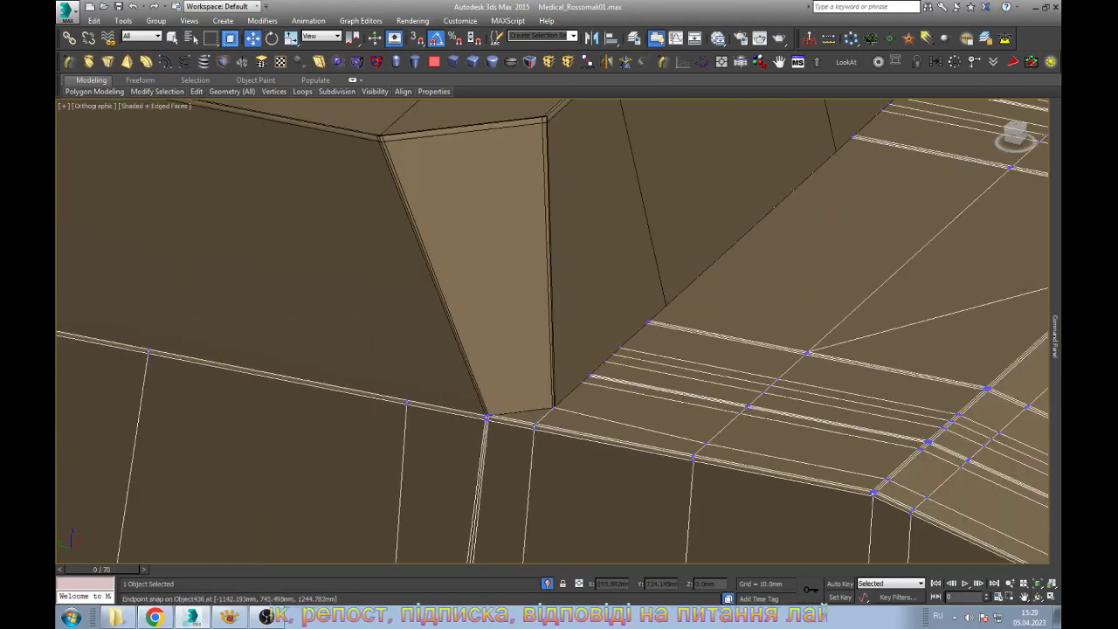
key(z)
mouse_move(716, 384)
alt+middle_down()
mouse_move(742, 395)
mouse_move(794, 295)
alt+middle_up()
scroll(766, 378, up, 8)
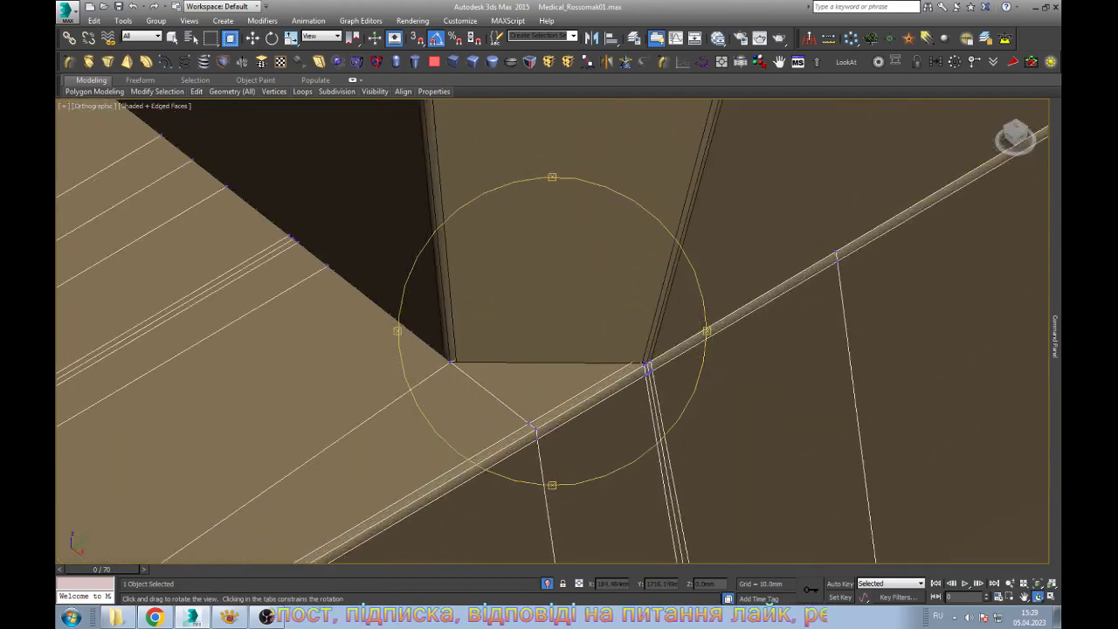
Turn on 3D snap, switch to wireframe and cut an edge ending at the pipe-wall junction
scroll(333, 371, up, 2)
scroll(333, 371, up, 2)
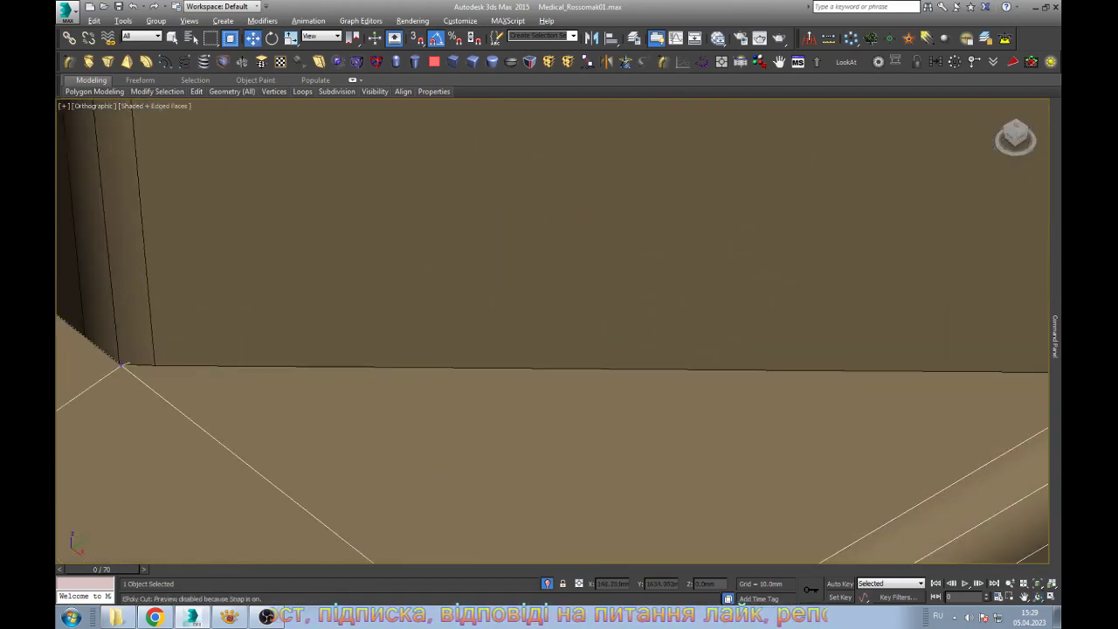
key(s)
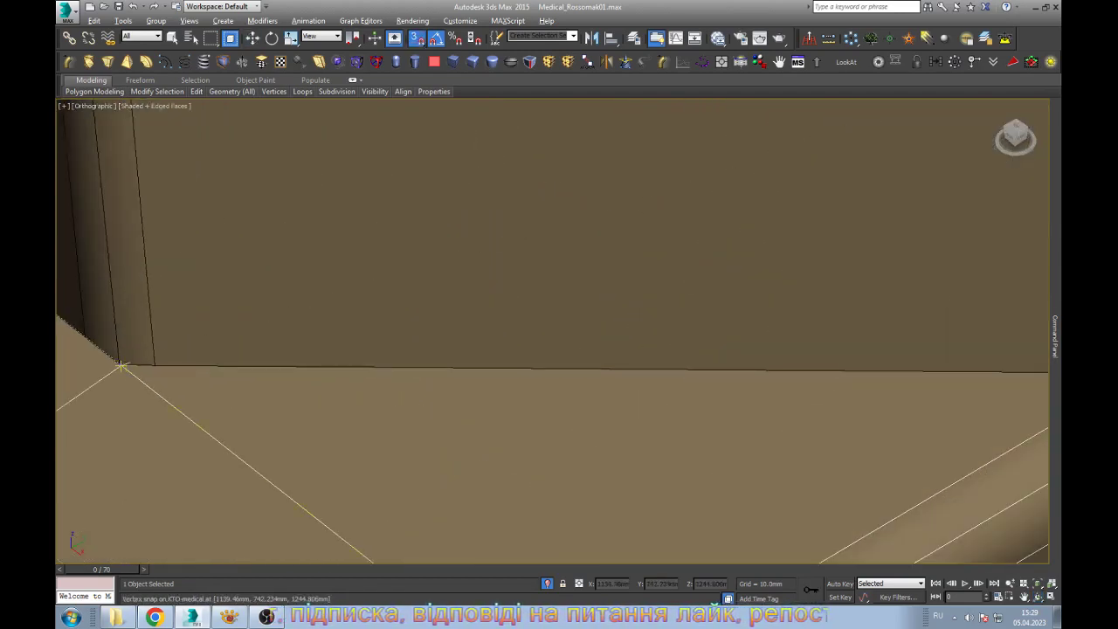
scroll(121, 367, down, 4)
scroll(674, 373, up, 3)
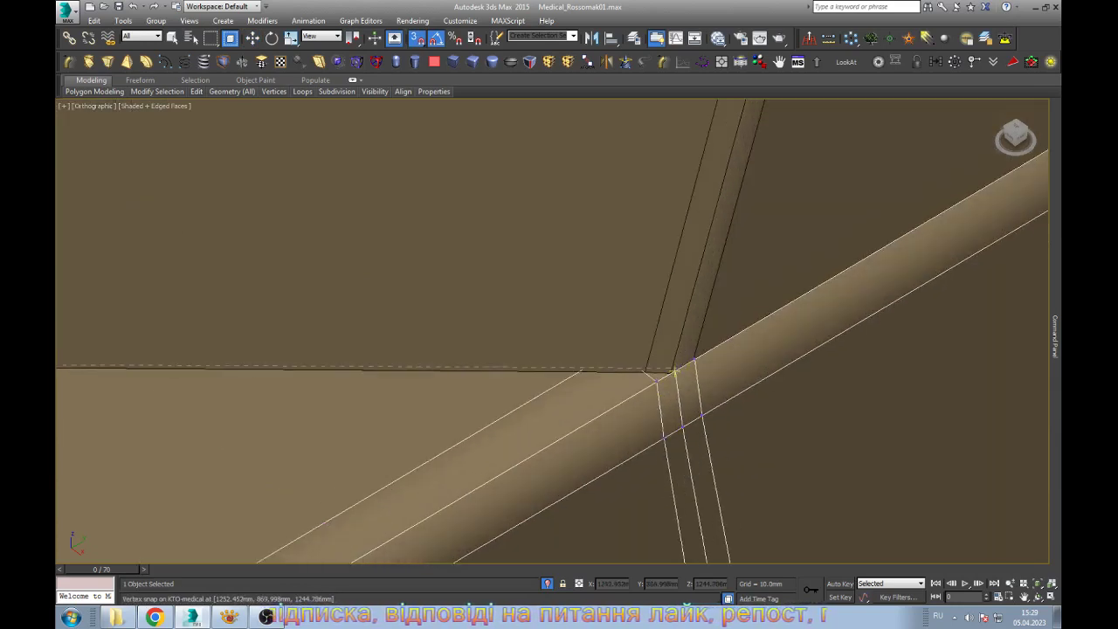
scroll(669, 374, up, 2)
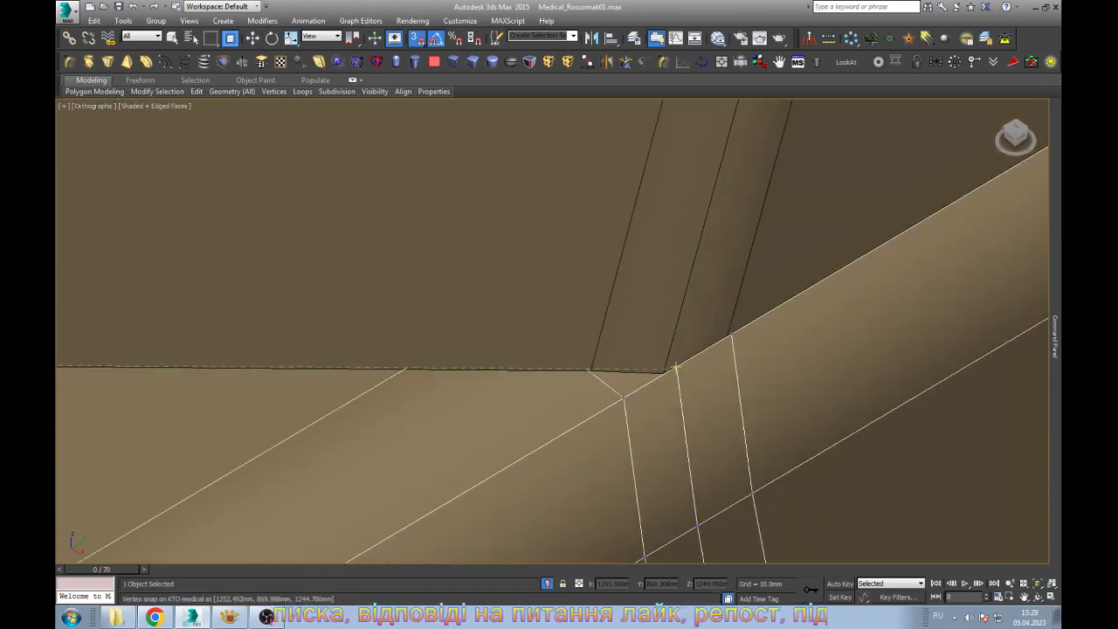
scroll(668, 374, up, 2)
key(F3)
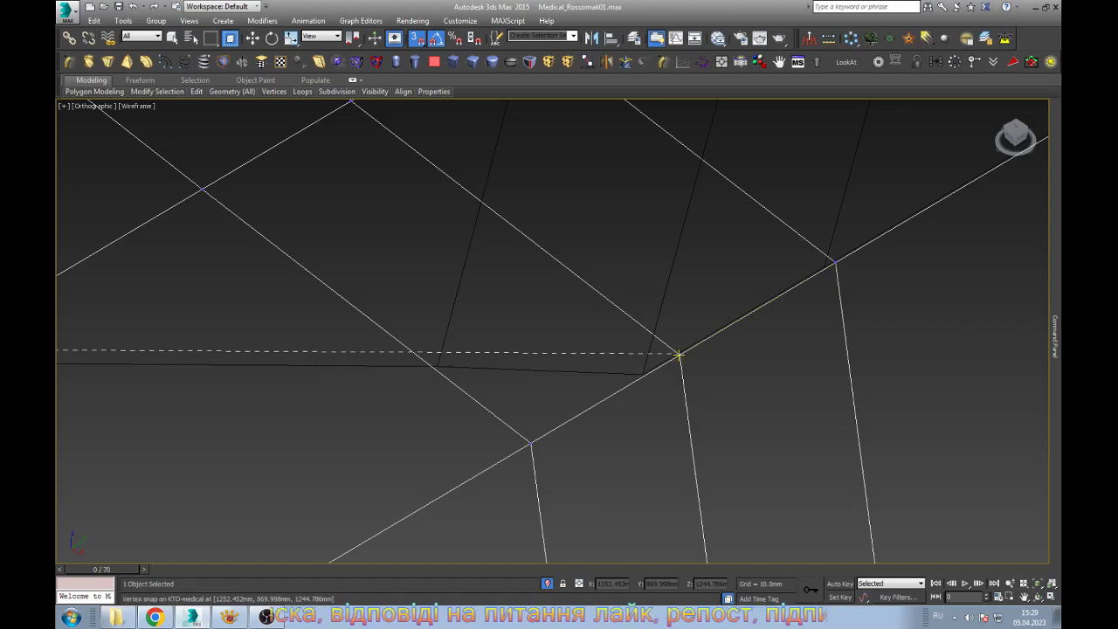
click(680, 355)
With snap off, slide the vertices near the junction along their edges toward it
key(w)
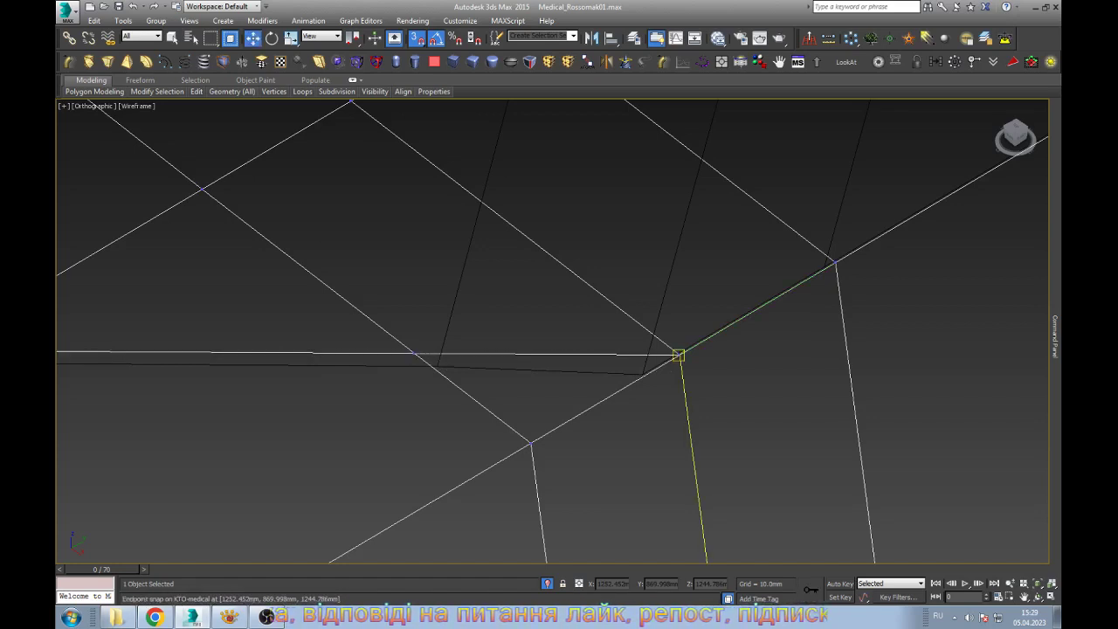
key(s)
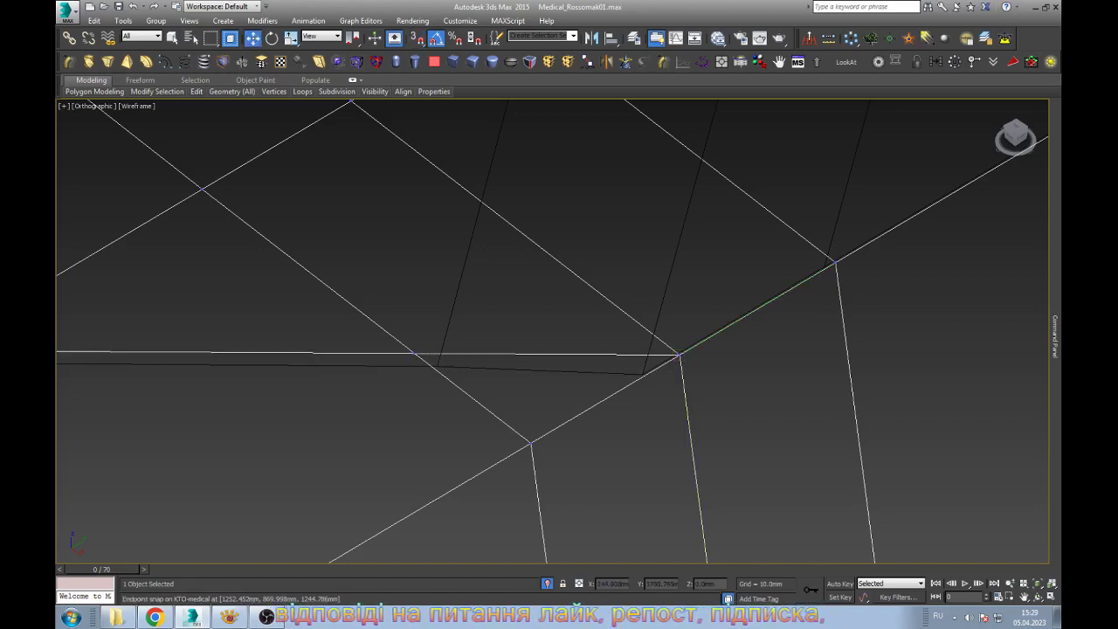
drag(644, 233, 872, 384)
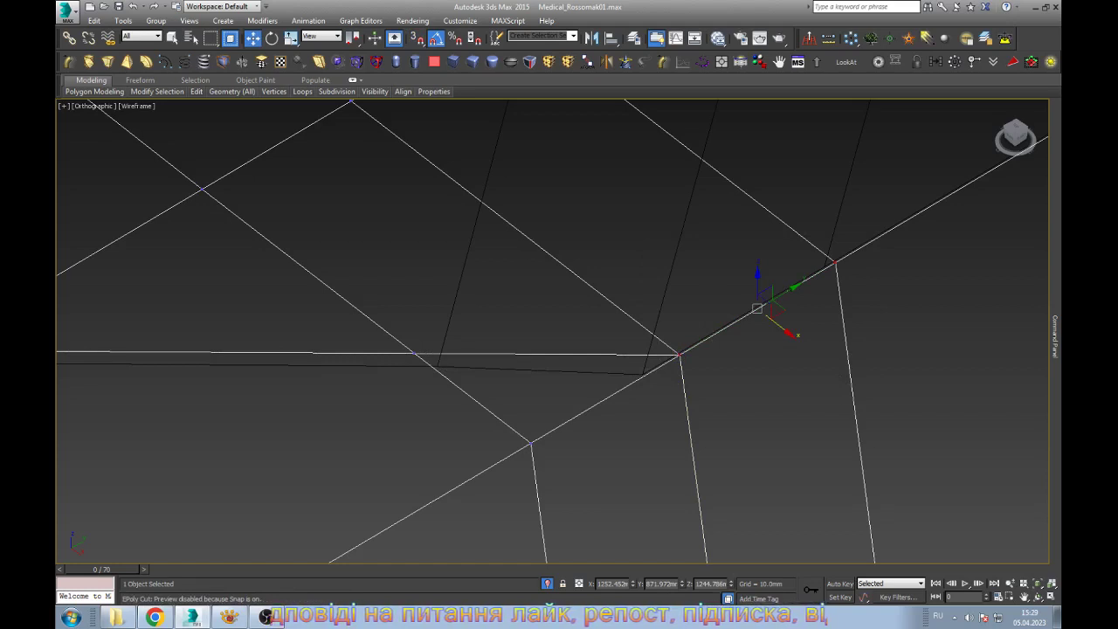
drag(497, 400, 617, 461)
drag(678, 332, 677, 356)
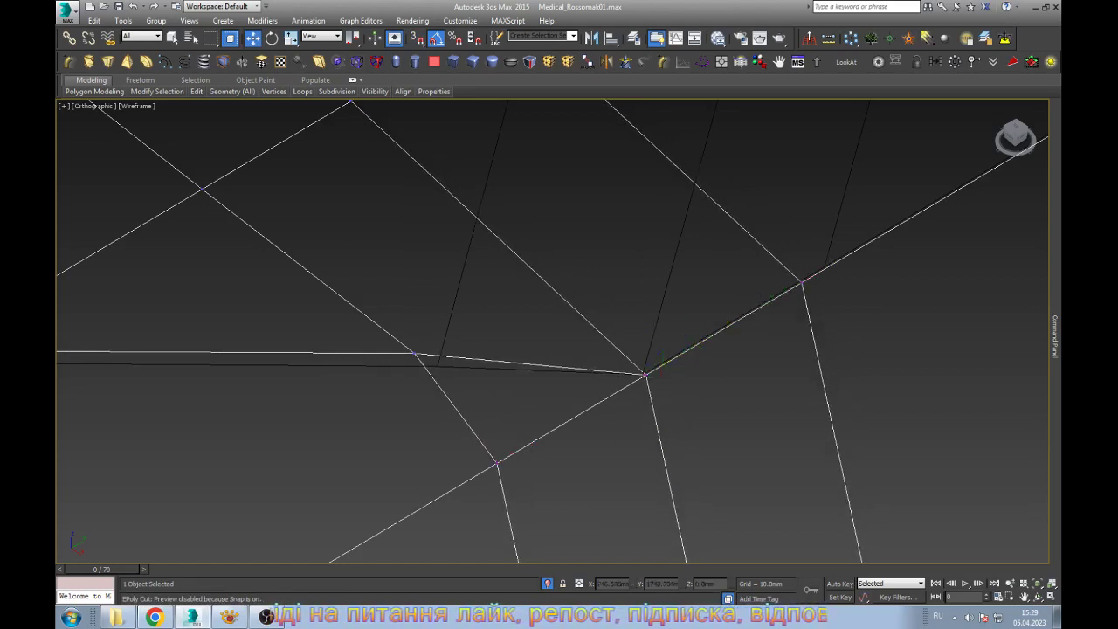
click(802, 281)
scroll(801, 281, up, 5)
drag(794, 292, 836, 266)
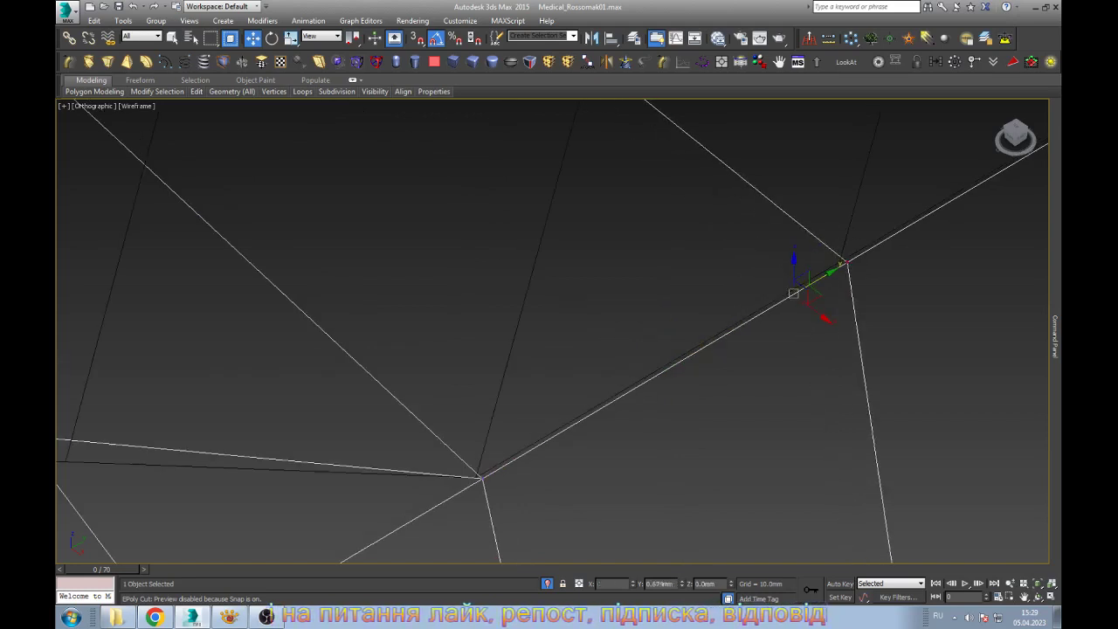
alt+middle_drag(793, 292, 664, 349)
drag(661, 375, 559, 318)
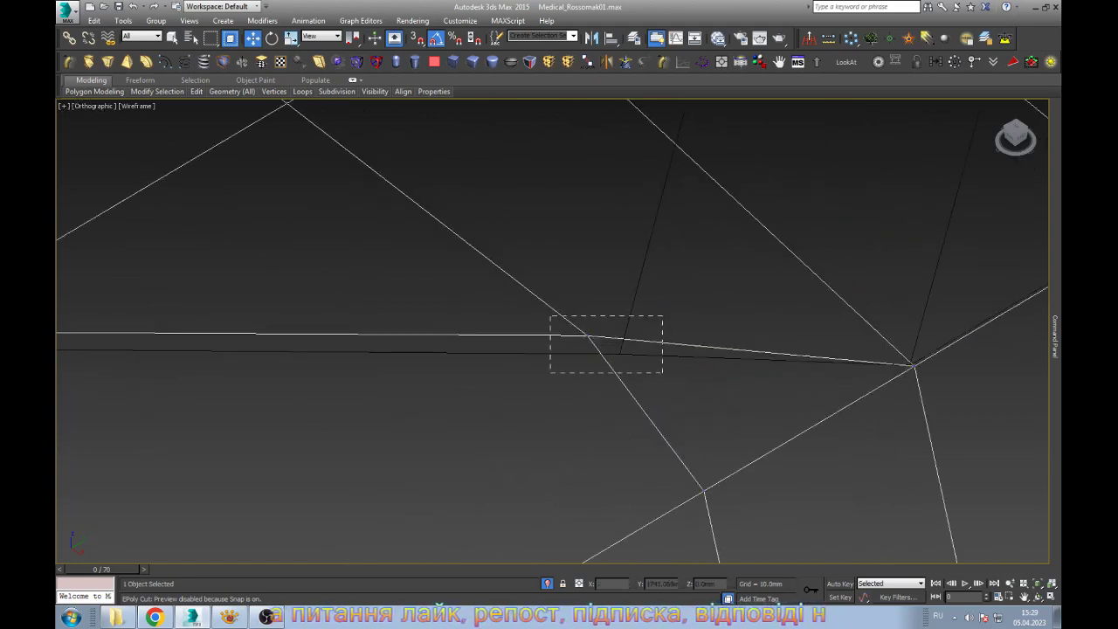
scroll(569, 321, up, 2)
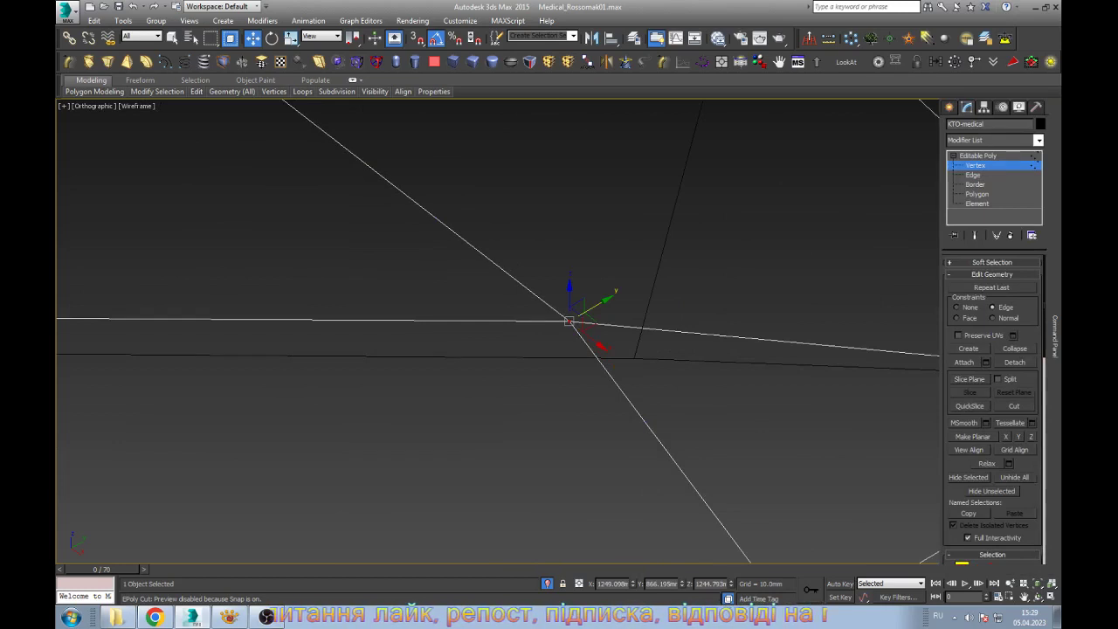
mouse_move(583, 323)
mouse_down()
mouse_move(598, 353)
mouse_move(633, 358)
mouse_up()
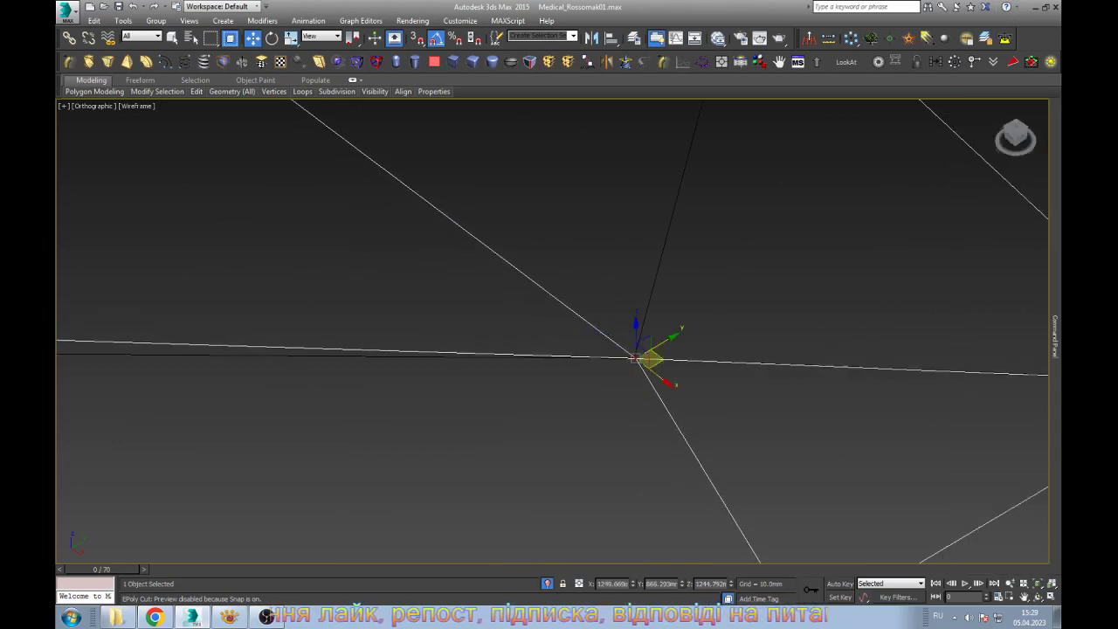
Move the vertex at the left edge junction onto the junction, then deselect it
middle_drag(634, 356, 734, 345)
scroll(736, 332, down, 2)
scroll(727, 358, up, 3)
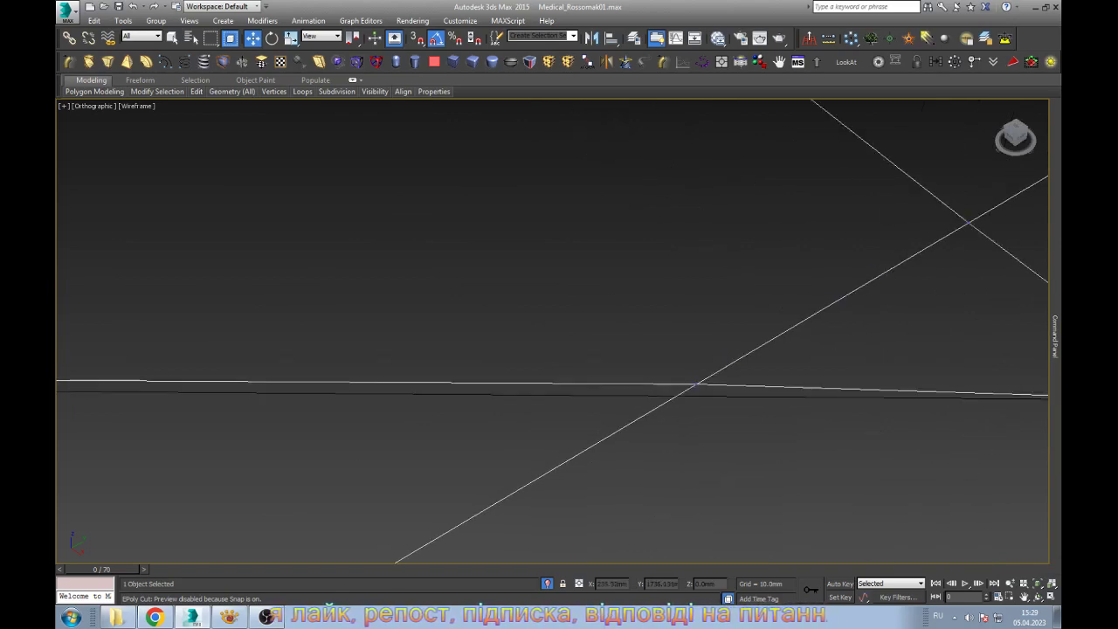
click(711, 381)
scroll(711, 382, up, 1)
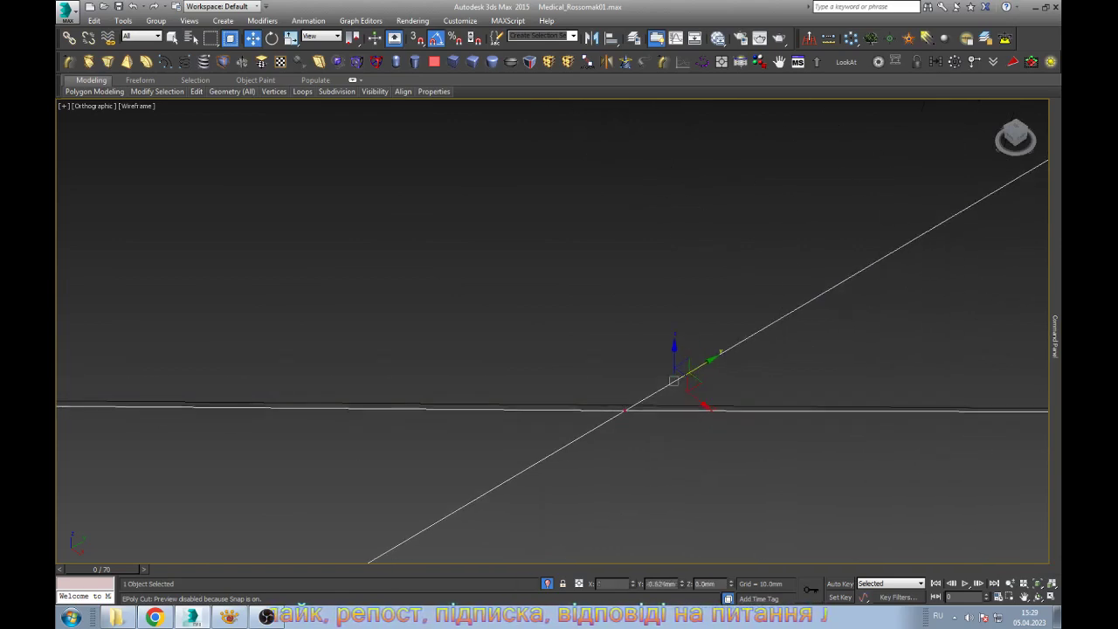
scroll(673, 380, down, 3)
scroll(786, 372, down, 3)
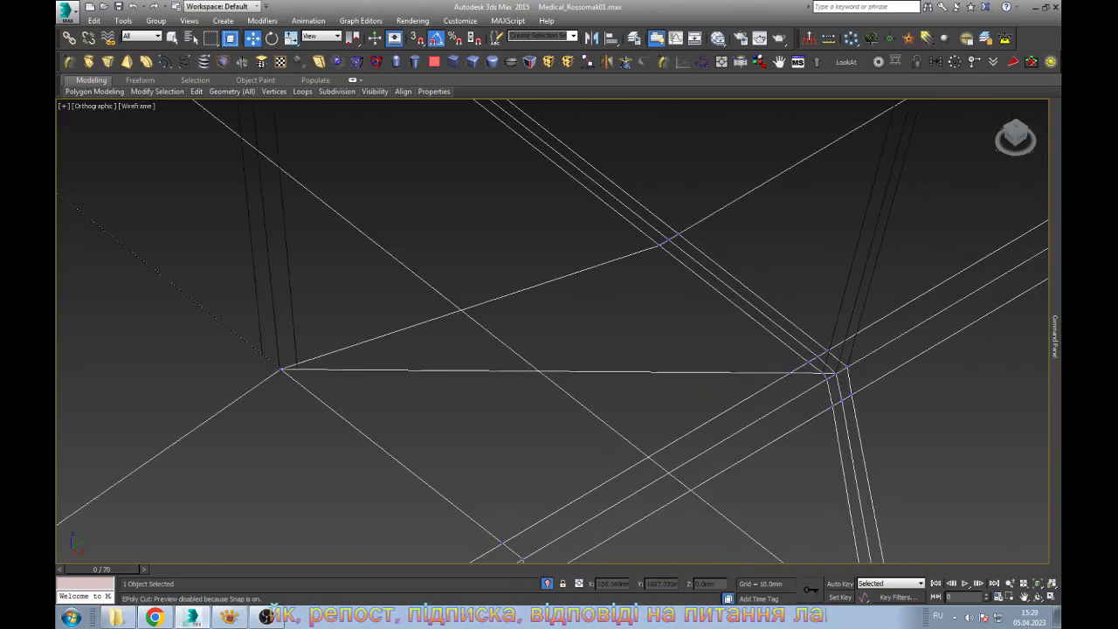
scroll(367, 454, up, 3)
scroll(366, 454, up, 1)
scroll(371, 459, up, 1)
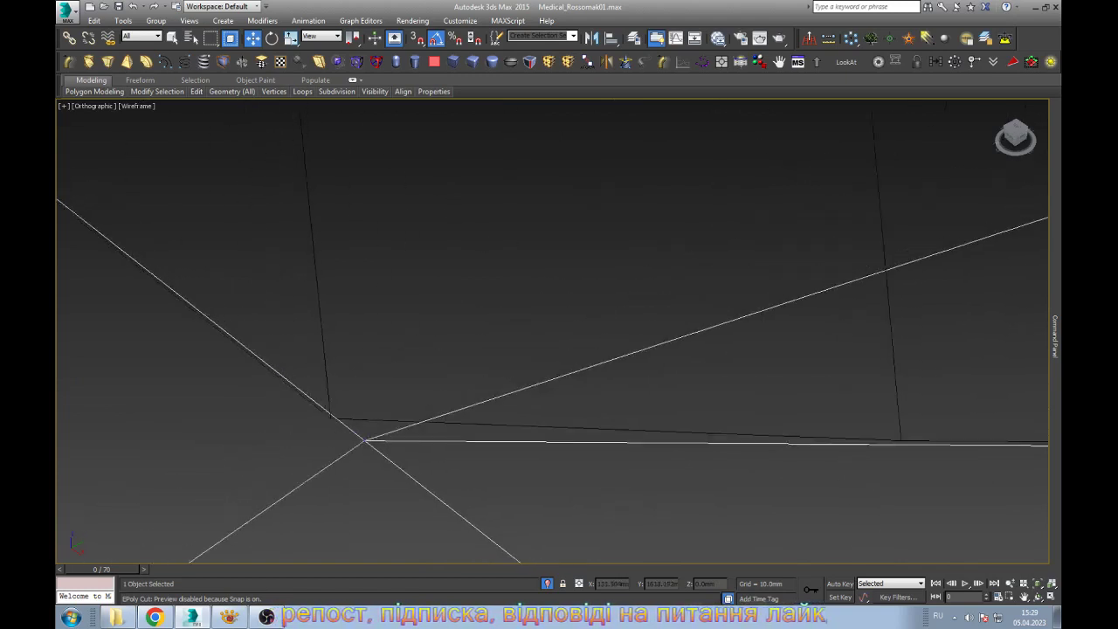
scroll(373, 463, up, 1)
click(374, 467)
drag(373, 467, 312, 422)
key(ctrl+d)
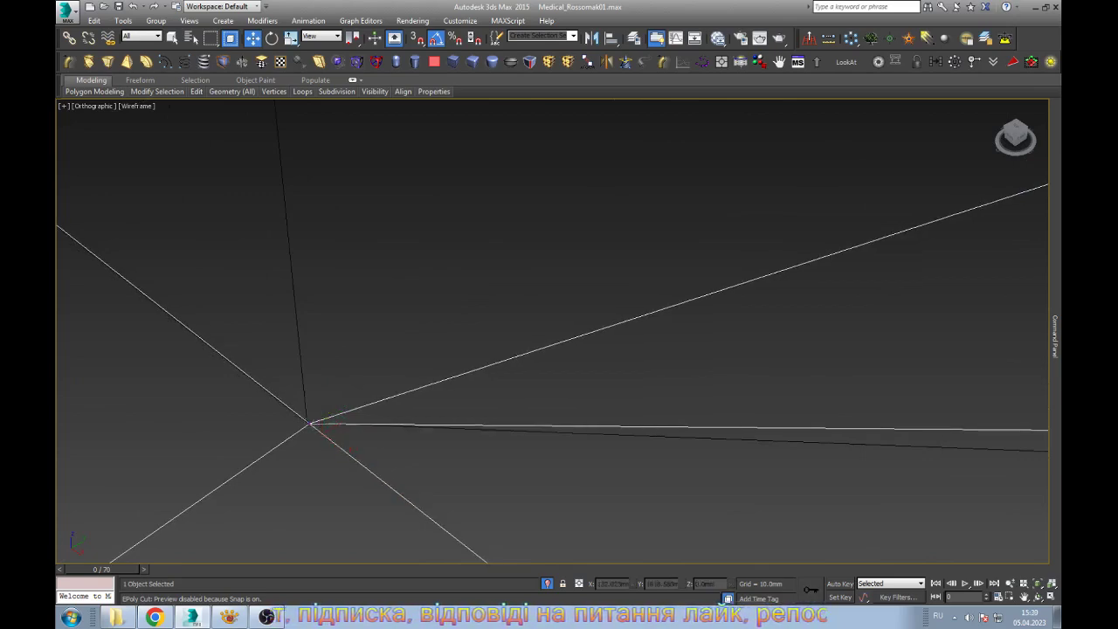
middle_drag(315, 420, 546, 386)
scroll(544, 388, down, 2)
In shaded view, reposition the junction vertex, trying 0 Y and Z offsets, then sliding it back up-right
scroll(544, 384, down, 2)
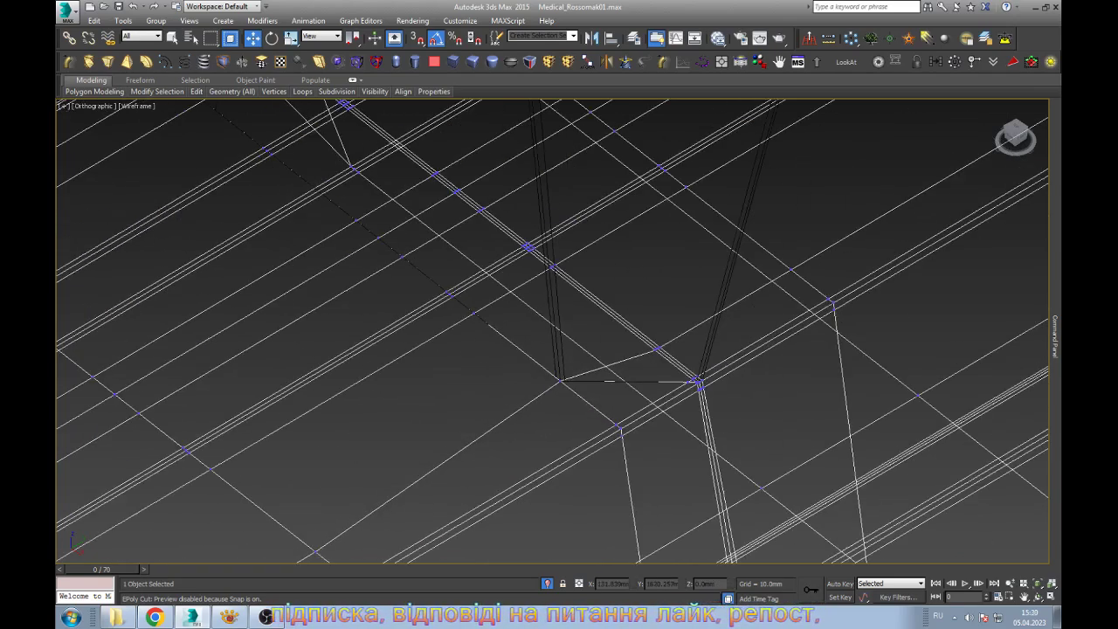
scroll(544, 375, down, 2)
scroll(544, 368, down, 1)
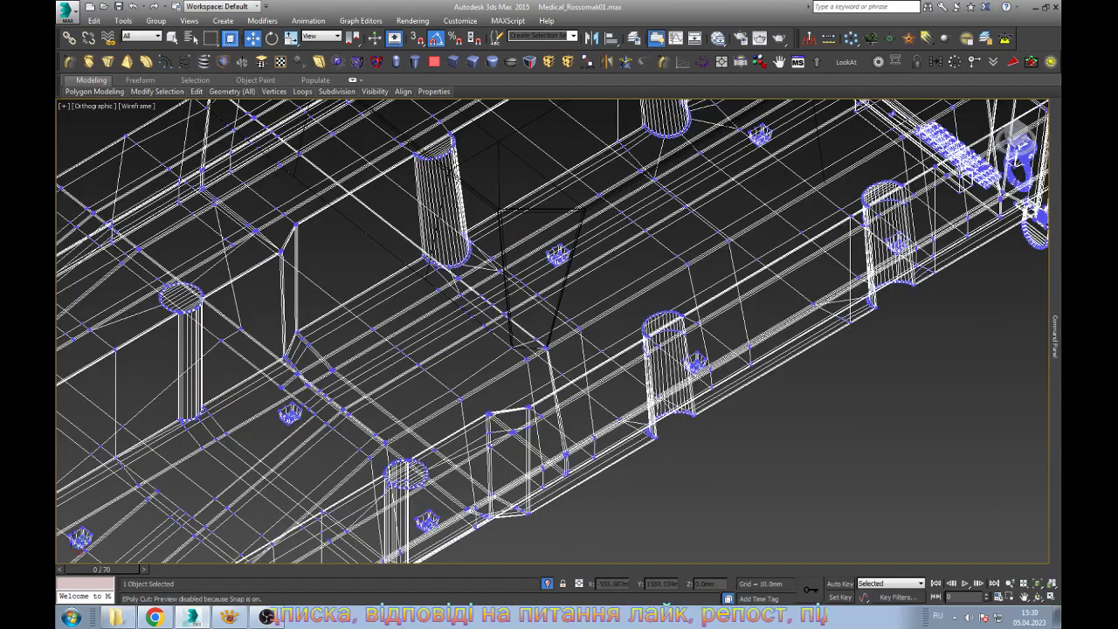
key(ctrl+r)
scroll(544, 367, down, 5)
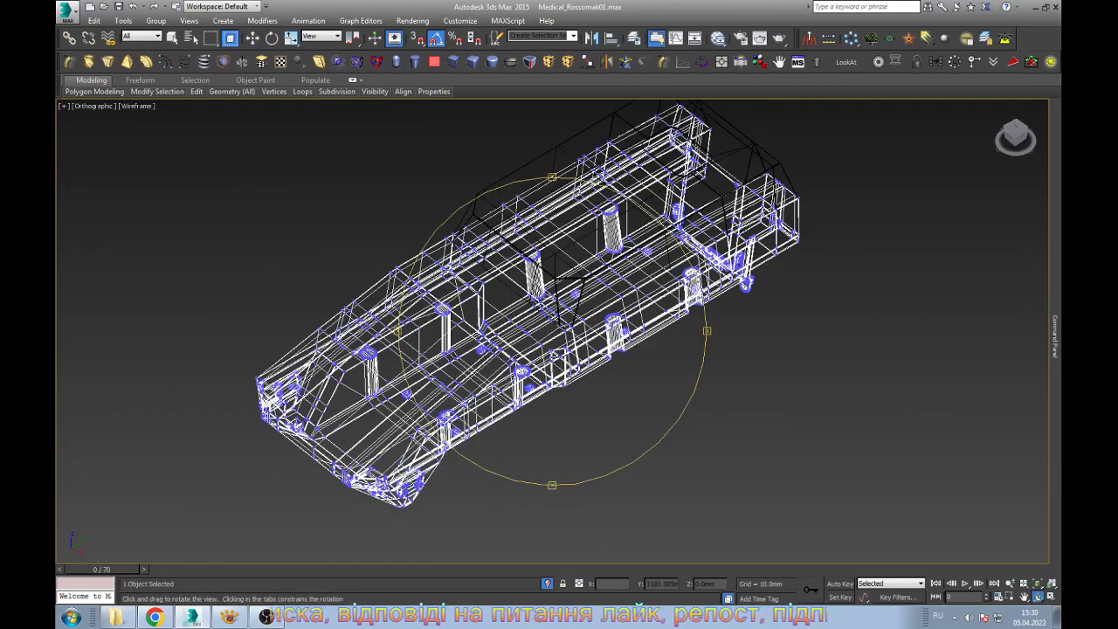
drag(544, 368, 611, 349)
scroll(596, 314, up, 5)
scroll(595, 314, up, 4)
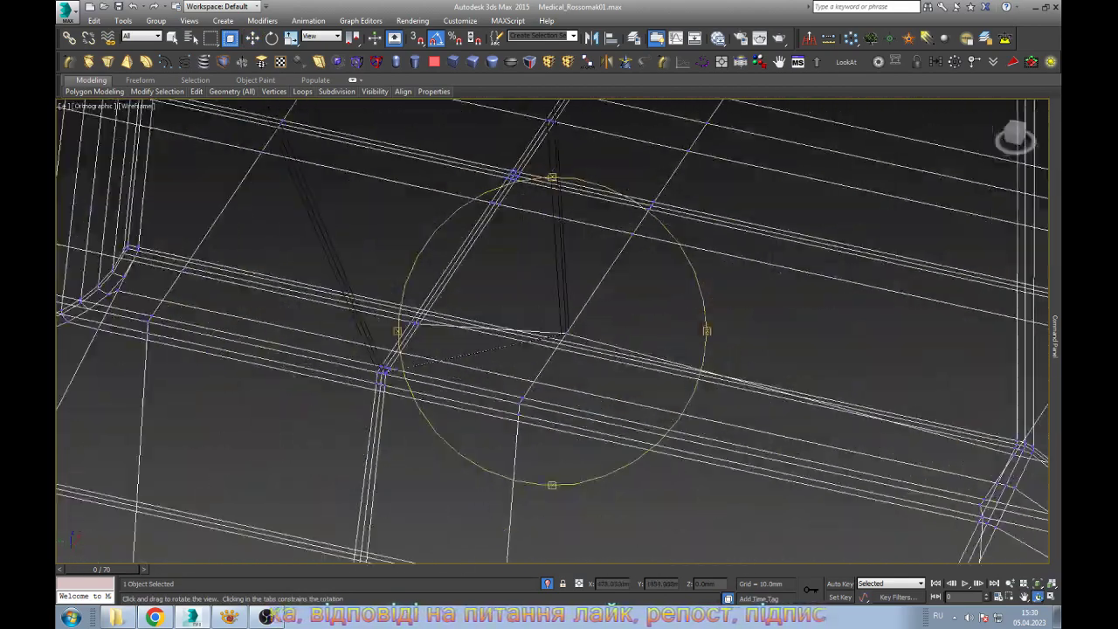
key(F3)
key(F3)
drag(595, 314, 414, 370)
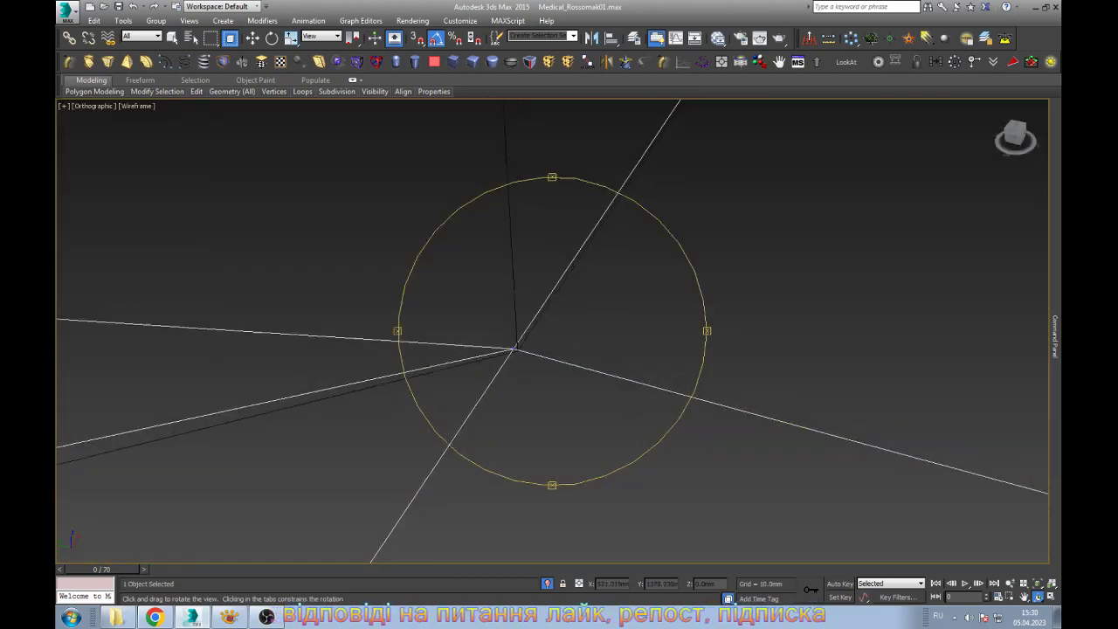
key(w)
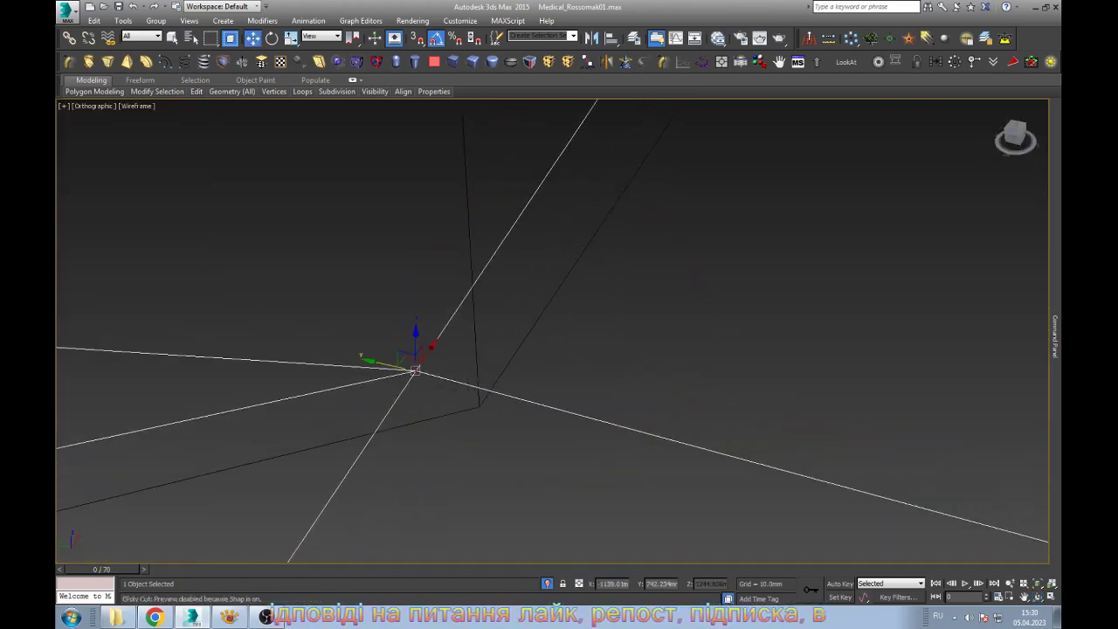
drag(414, 370, 487, 390)
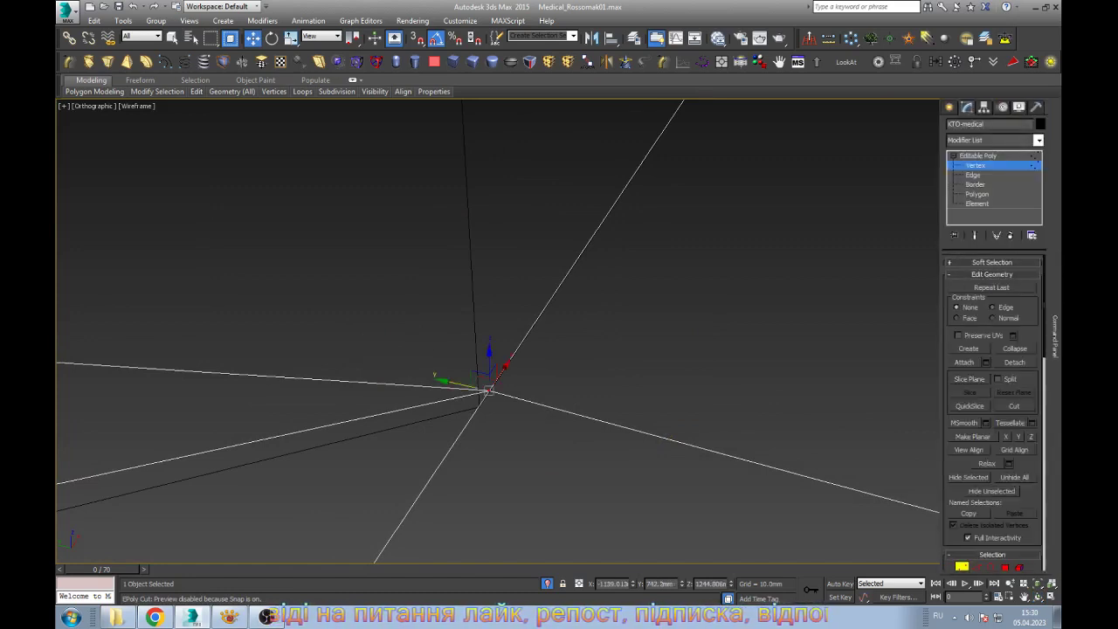
text(0.0mm)
key(Tab)
text(0)
key(Return)
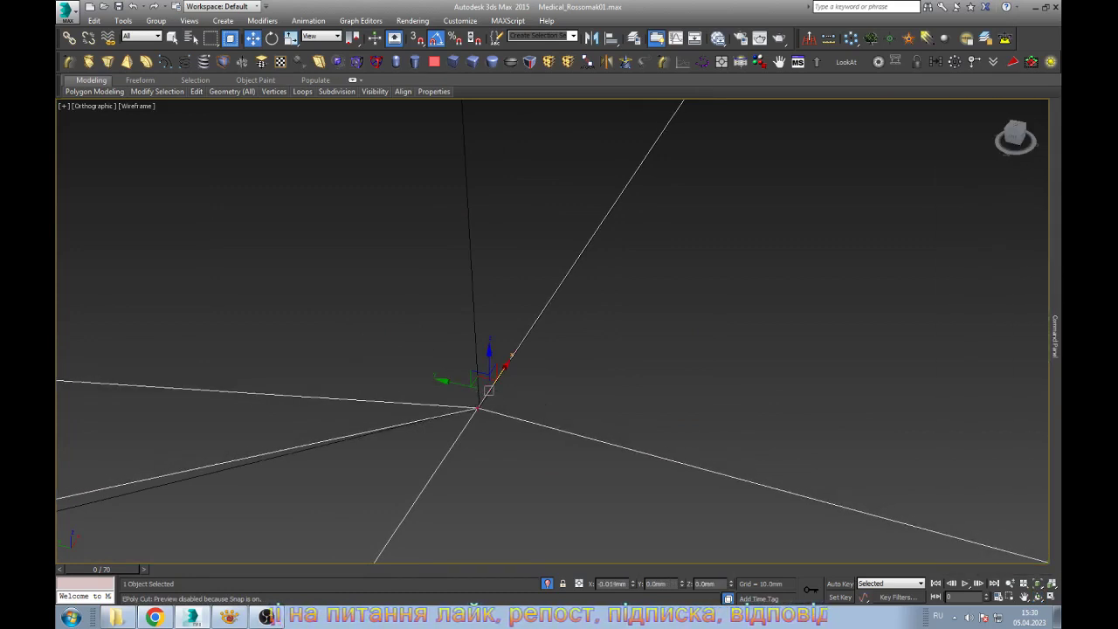
alt+middle_drag(476, 409, 458, 391)
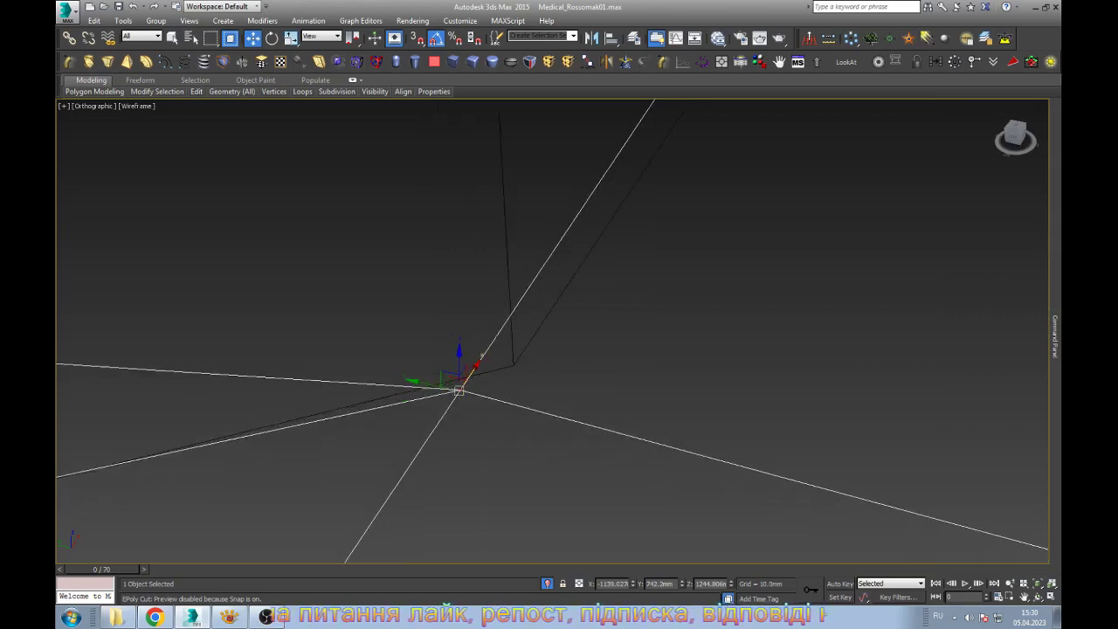
key(ctrl+z)
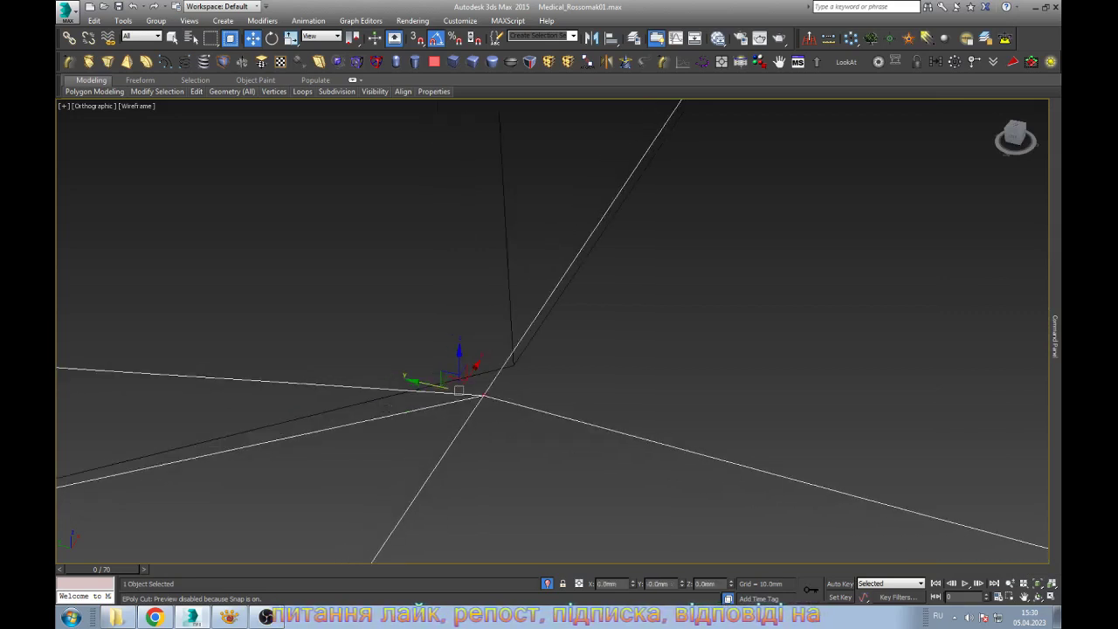
drag(485, 393, 507, 355)
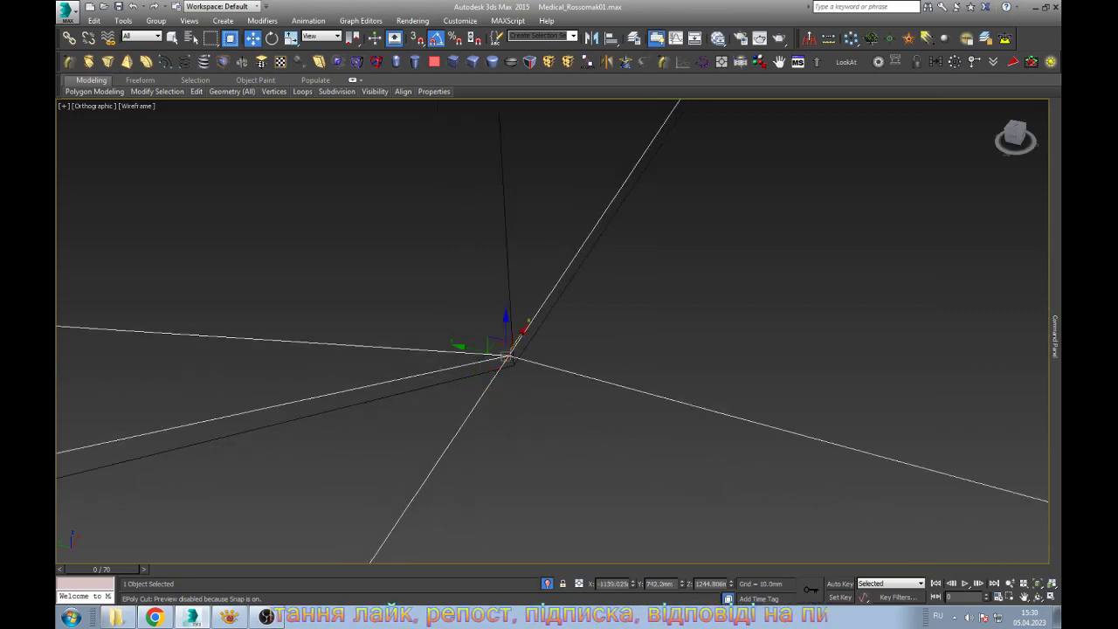
Select the roof vertex at the edge crossing and slide it along its edge onto the crossing point
mouse_move(509, 358)
middle_down()
mouse_move(538, 392)
mouse_move(674, 379)
mouse_move(728, 360)
middle_up()
scroll(729, 360, down, 3)
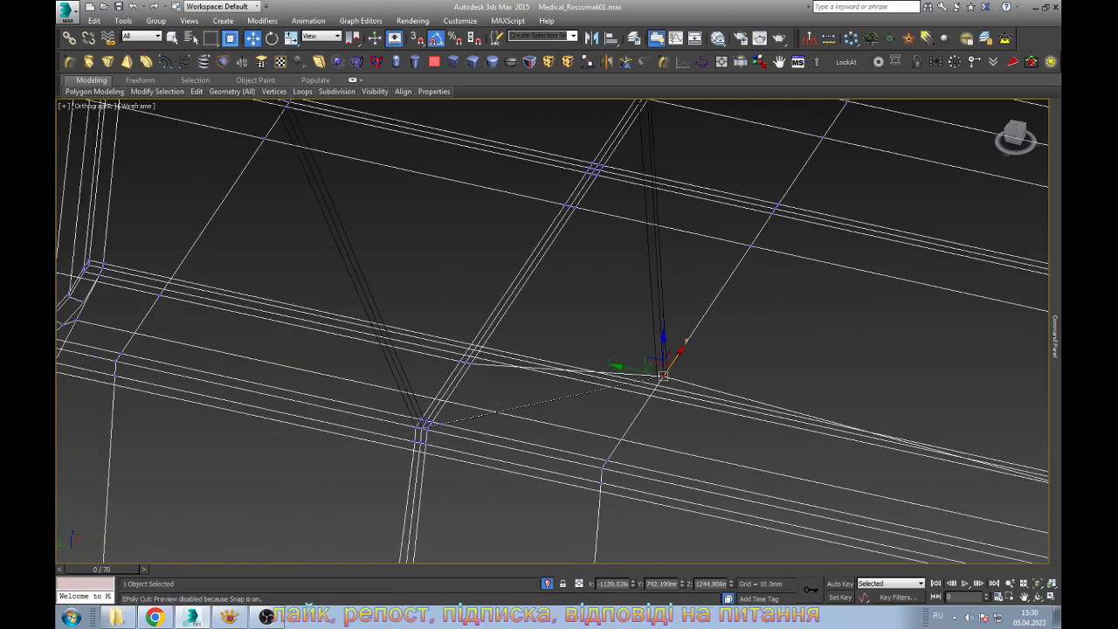
alt+middle_drag(679, 371, 1046, 298)
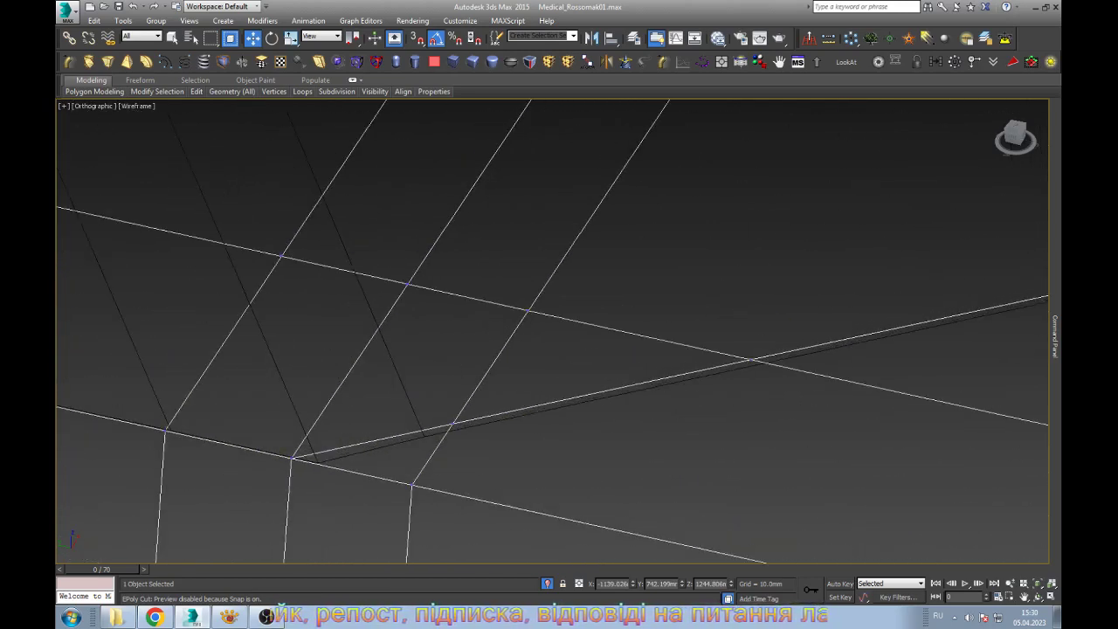
scroll(740, 359, up, 3)
alt+middle_drag(548, 314, 548, 314)
alt+middle_drag(622, 358, 607, 369)
click(607, 369)
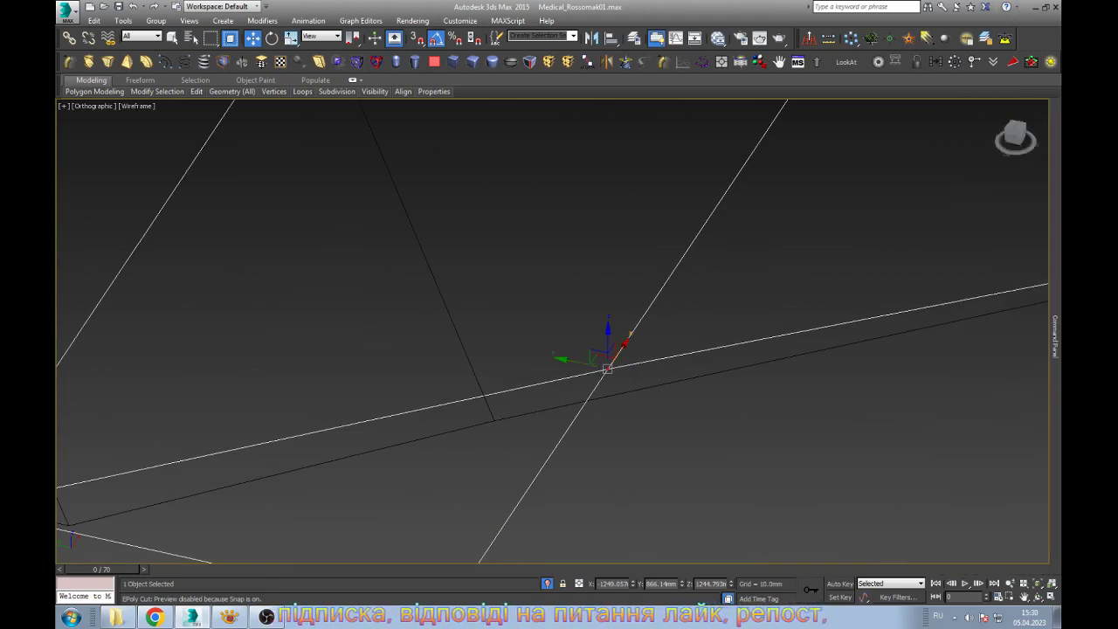
drag(606, 369, 607, 368)
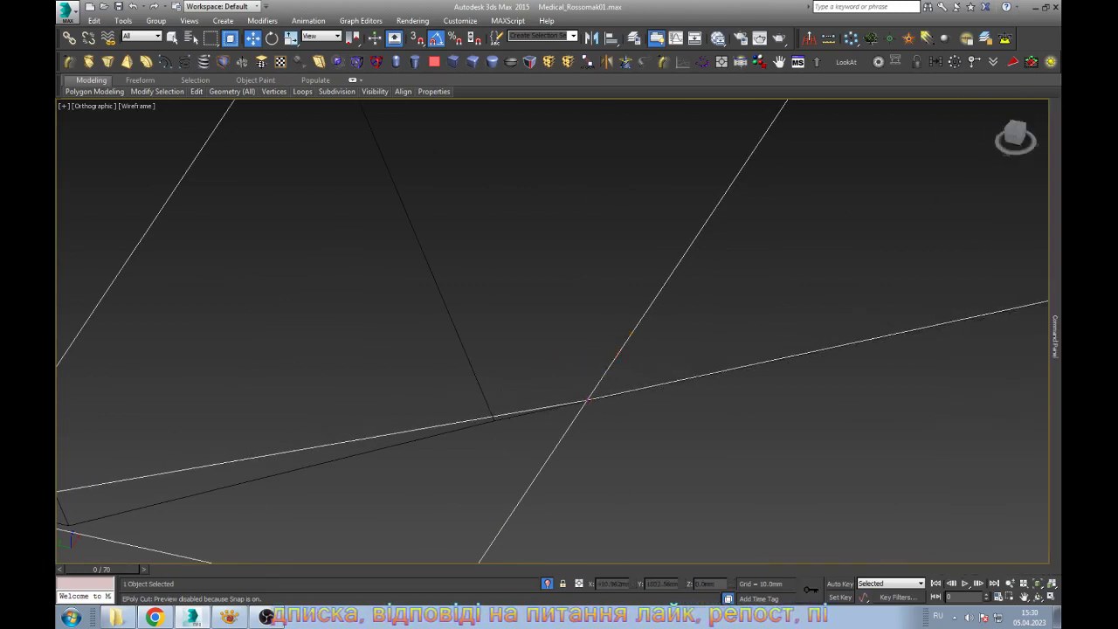
alt+middle_drag(607, 368, 499, 407)
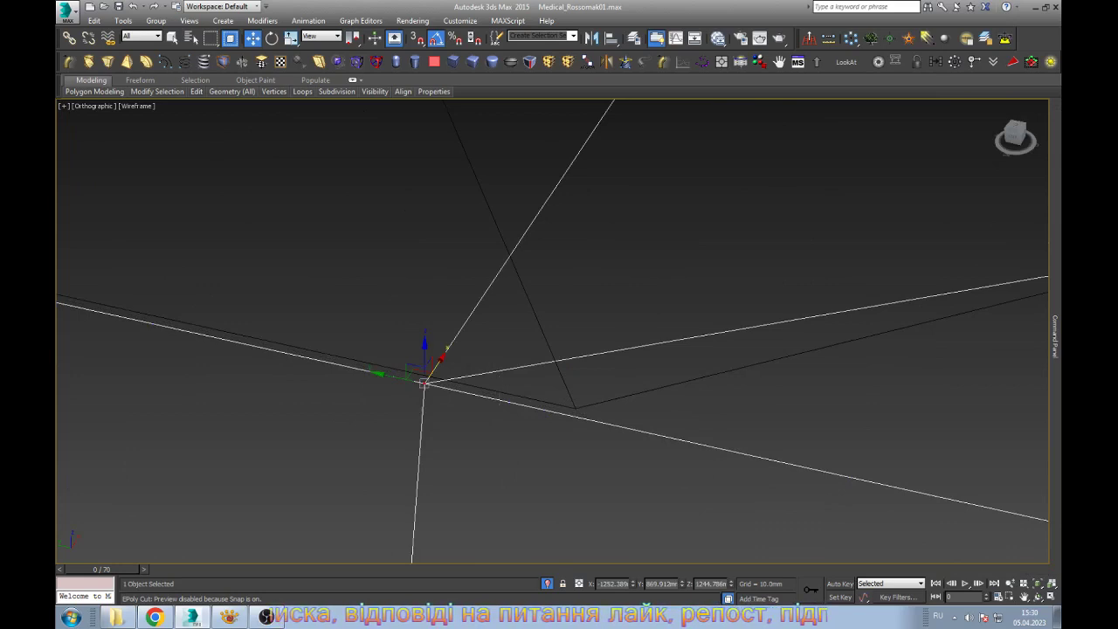
drag(425, 382, 570, 413)
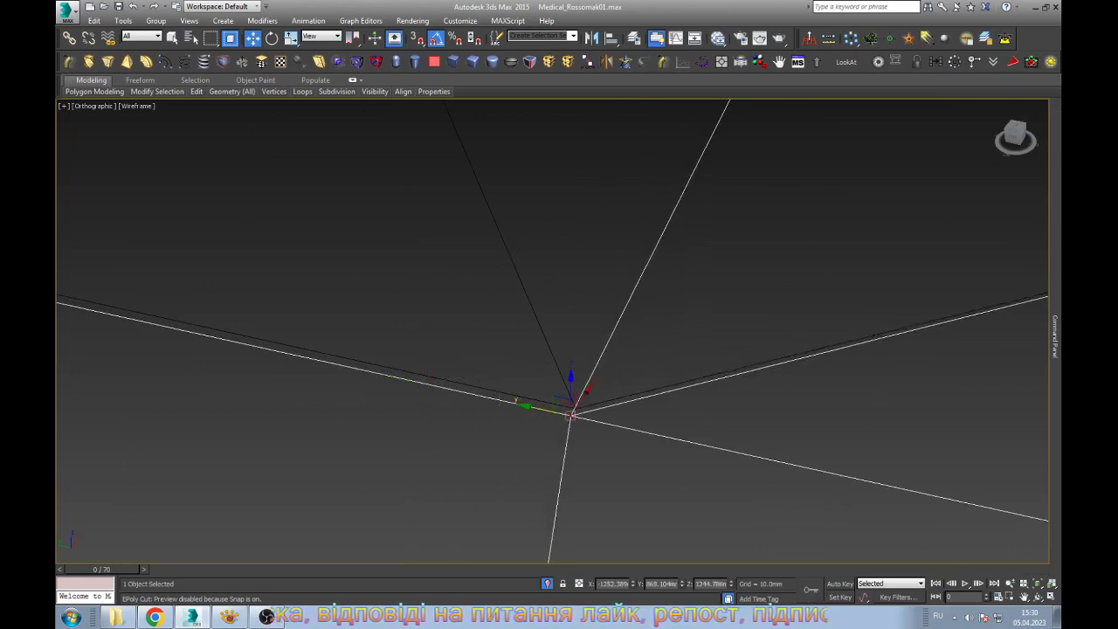
mouse_move(570, 413)
alt+middle_down()
mouse_move(460, 414)
mouse_move(566, 419)
alt+middle_up()
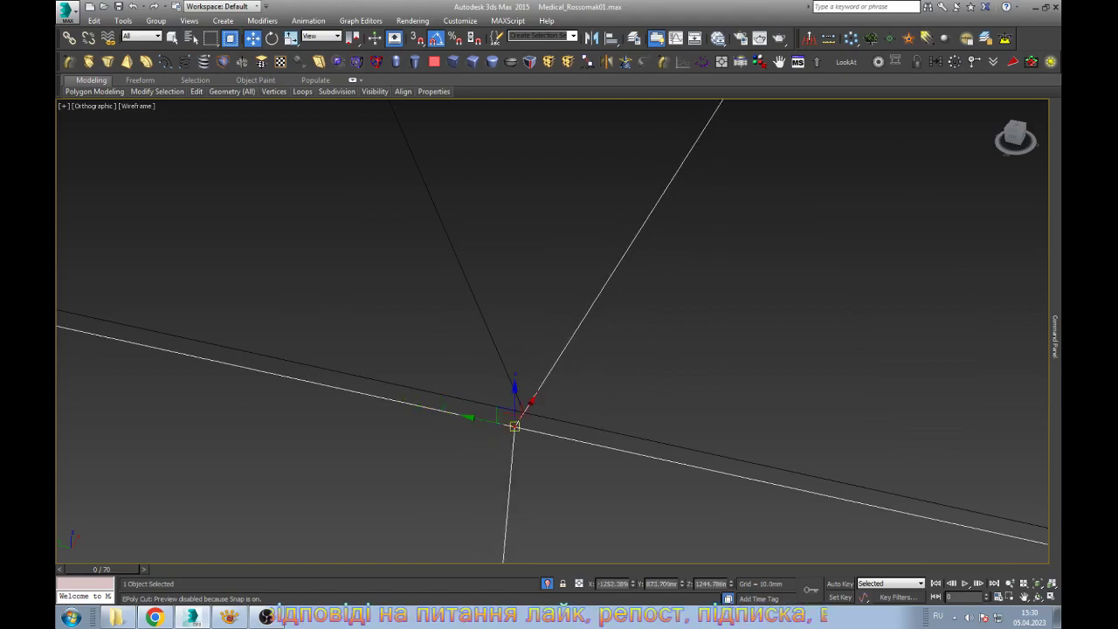
scroll(566, 419, down, 2)
scroll(566, 419, down, 2)
Zoom the viewport out to see the whole hull model
scroll(566, 420, down, 2)
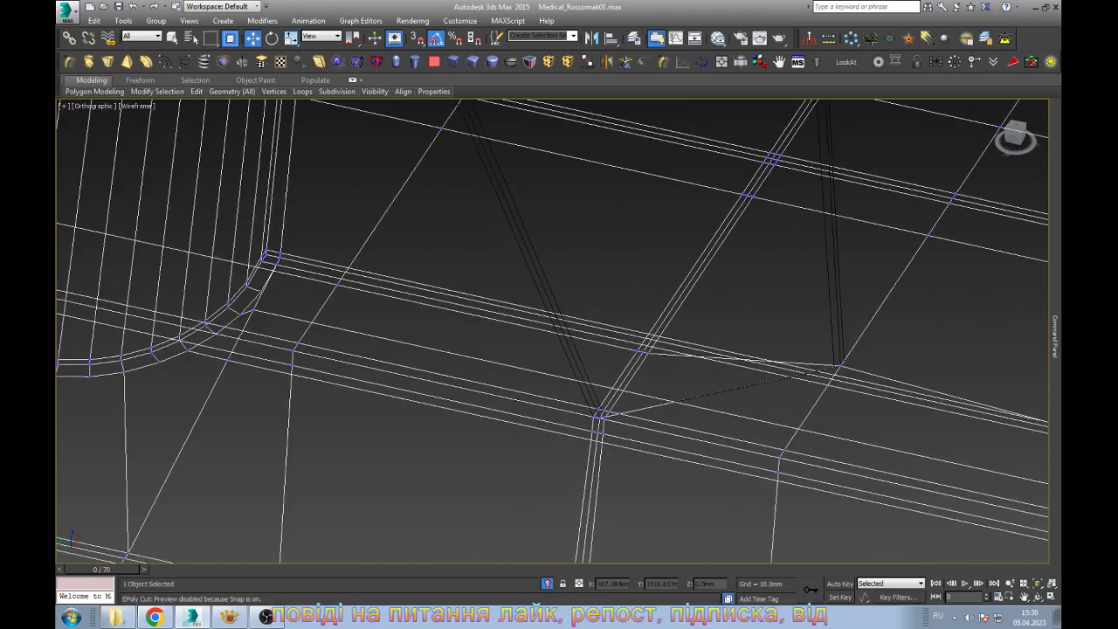
scroll(603, 412, down, 2)
scroll(602, 412, down, 2)
scroll(599, 413, down, 2)
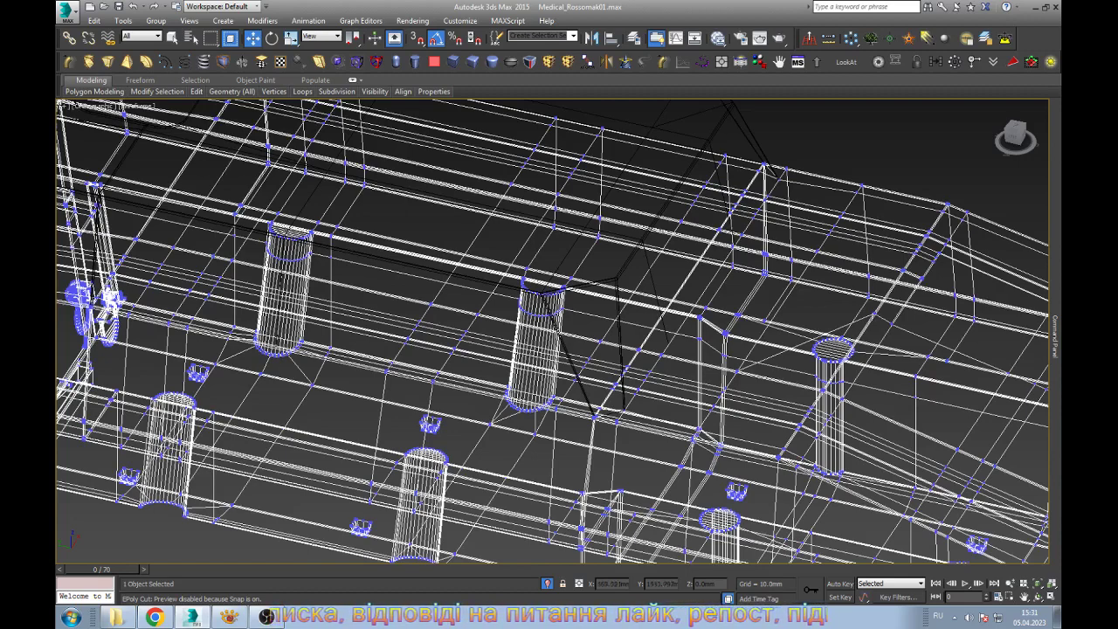
scroll(689, 336, down, 3)
Orbit the hull round to the rear roof corner, comparing shaded and wireframe views
key(F3)
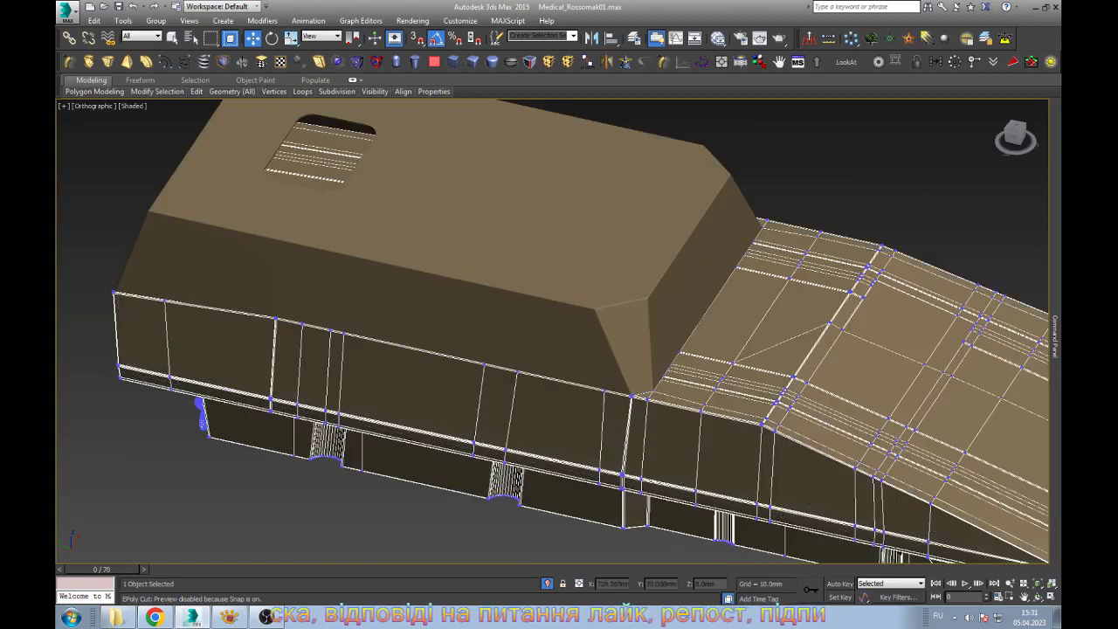
key(ctrl+r)
scroll(551, 332, down, 3)
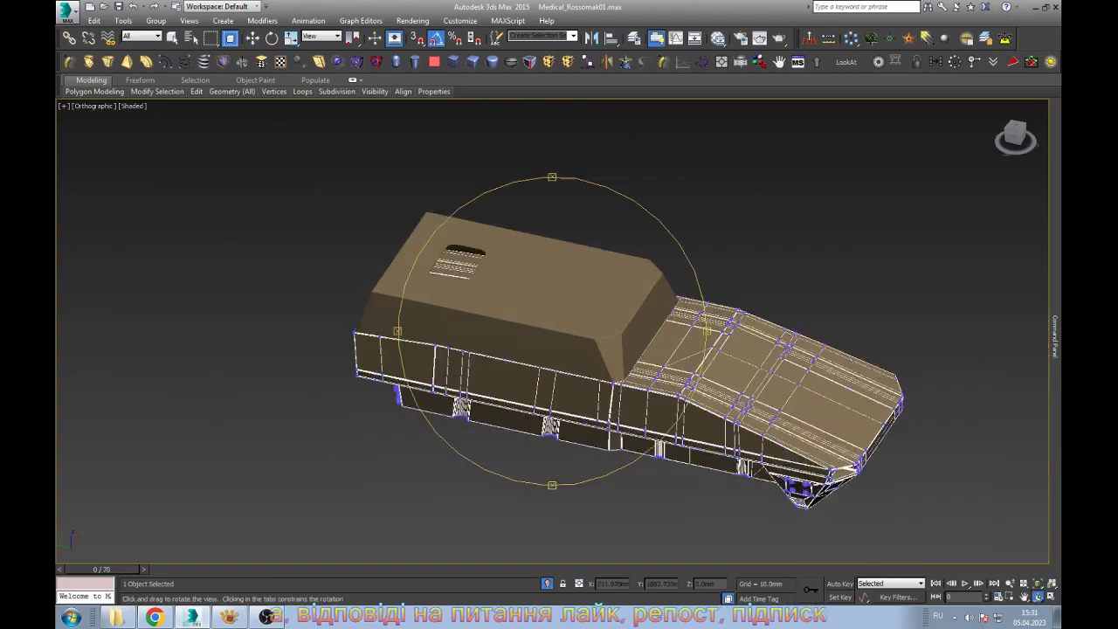
drag(552, 332, 384, 331)
scroll(698, 384, up, 5)
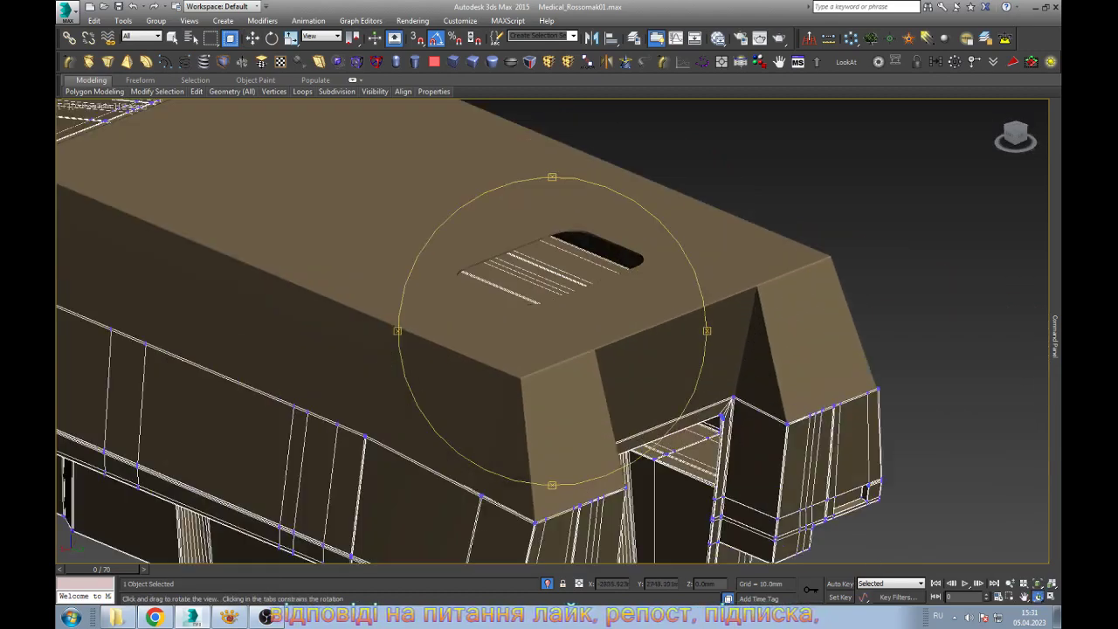
scroll(698, 385, up, 5)
key(w)
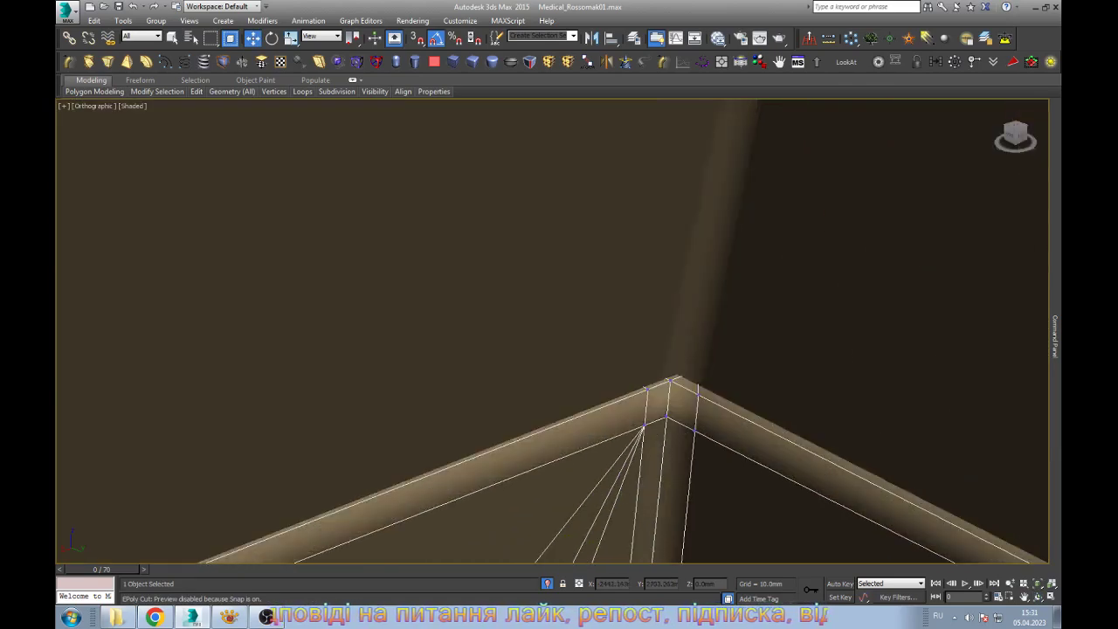
key(F3)
key(F3)
key(F3)
scroll(690, 379, up, 2)
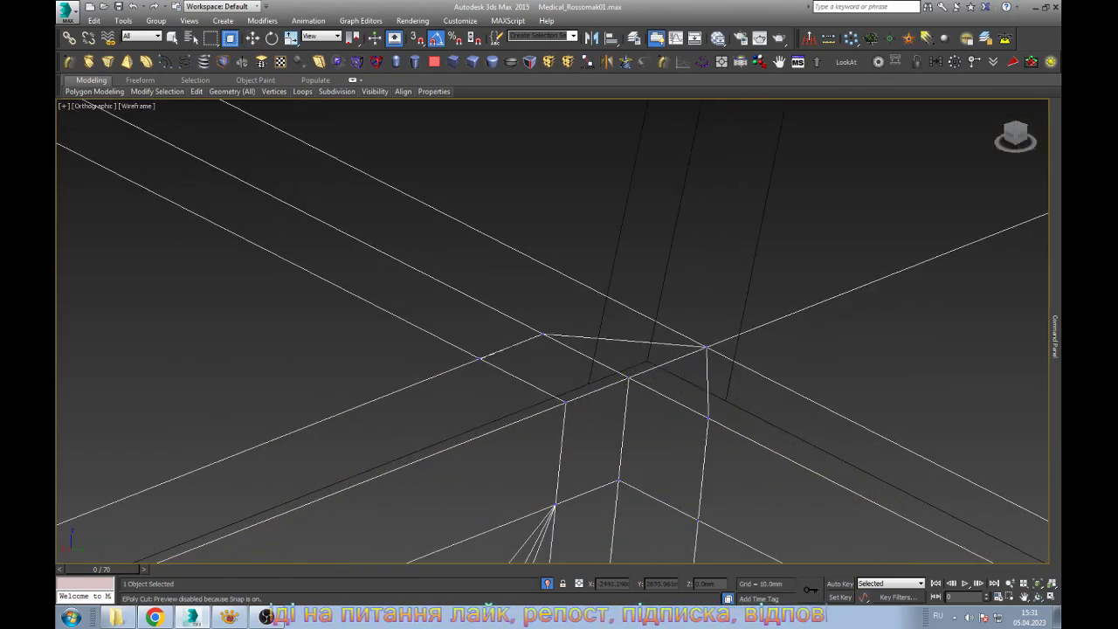
key(w)
scroll(676, 385, down, 6)
key(F3)
scroll(687, 371, up, 2)
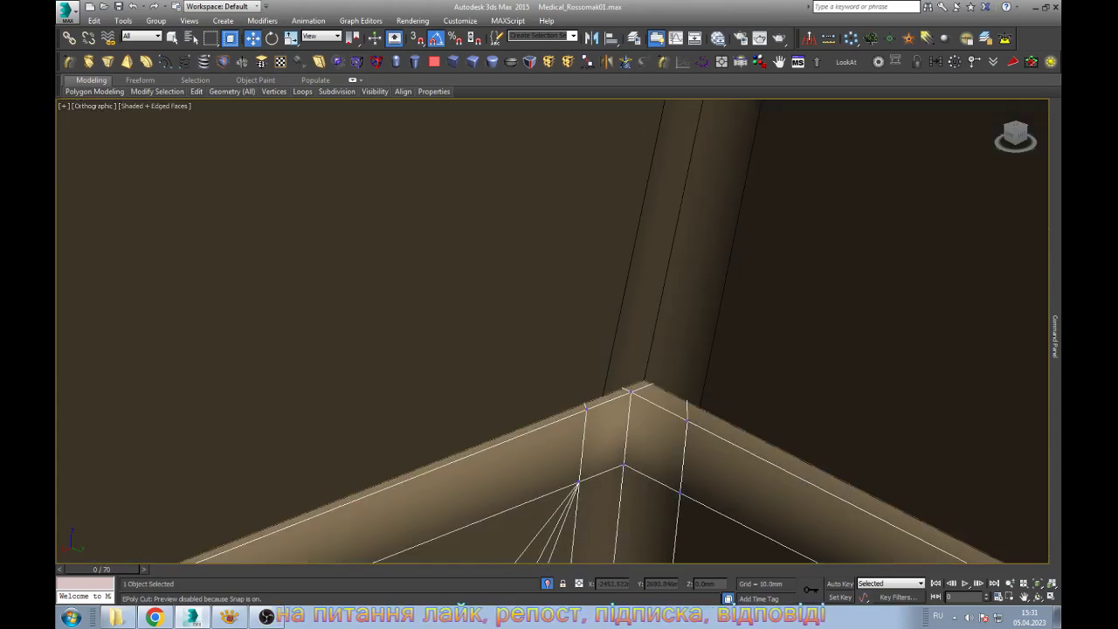
key(F3)
Select the two stray corner vertices and delete them along with their edges
click(686, 371)
ctrl+click(569, 360)
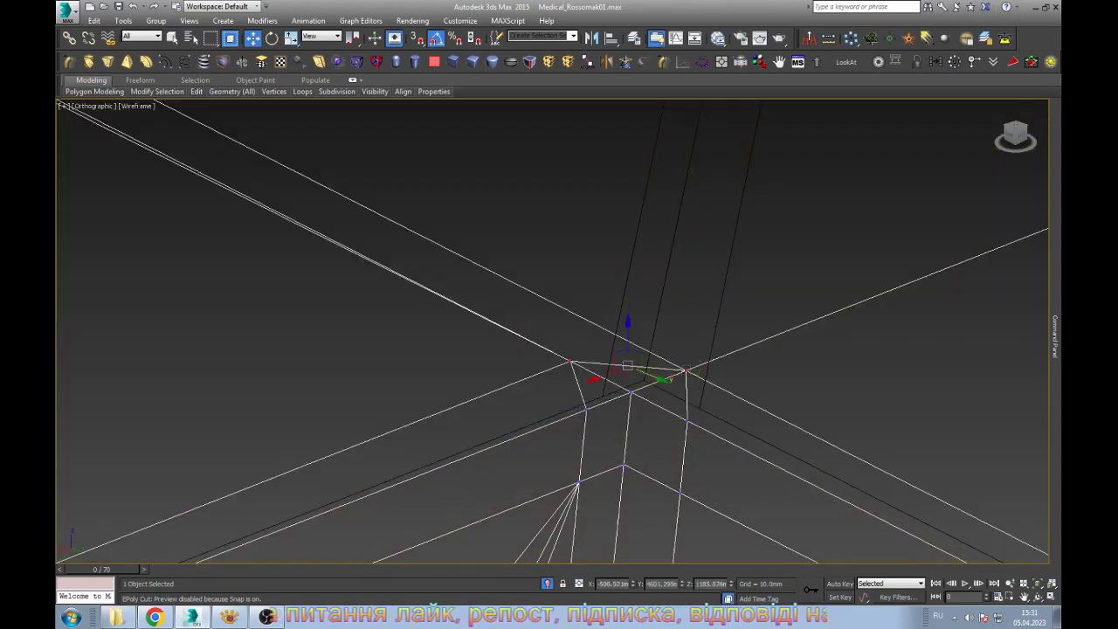
key(Delete)
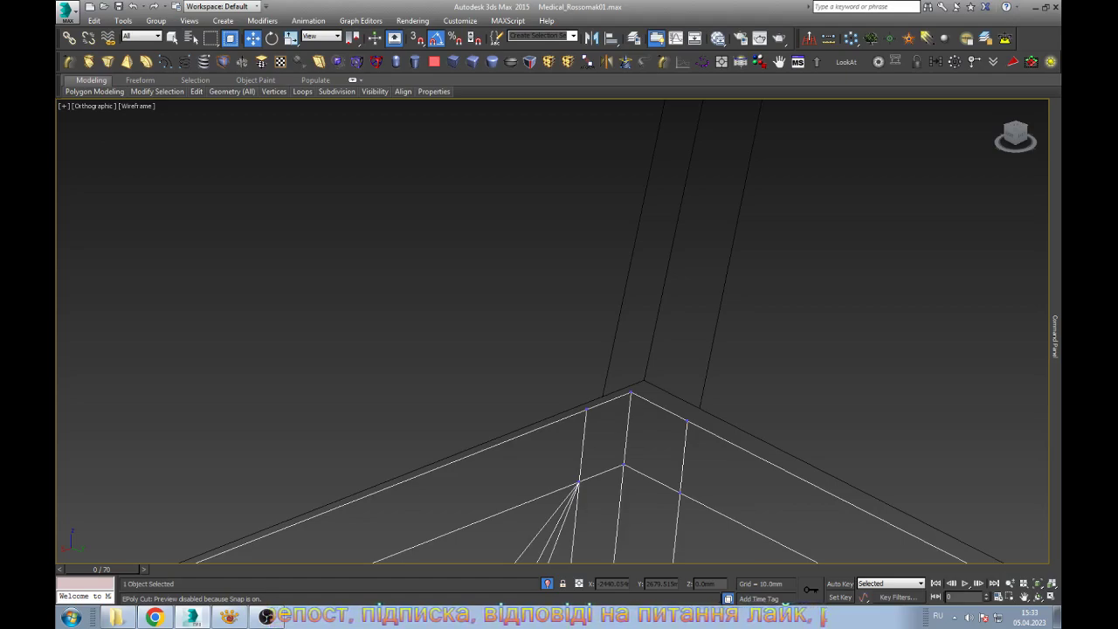
Zoom in on the roof corner and select its vertices, checking the corner in shaded view
scroll(558, 375, down, 2)
scroll(559, 376, down, 2)
scroll(559, 376, down, 3)
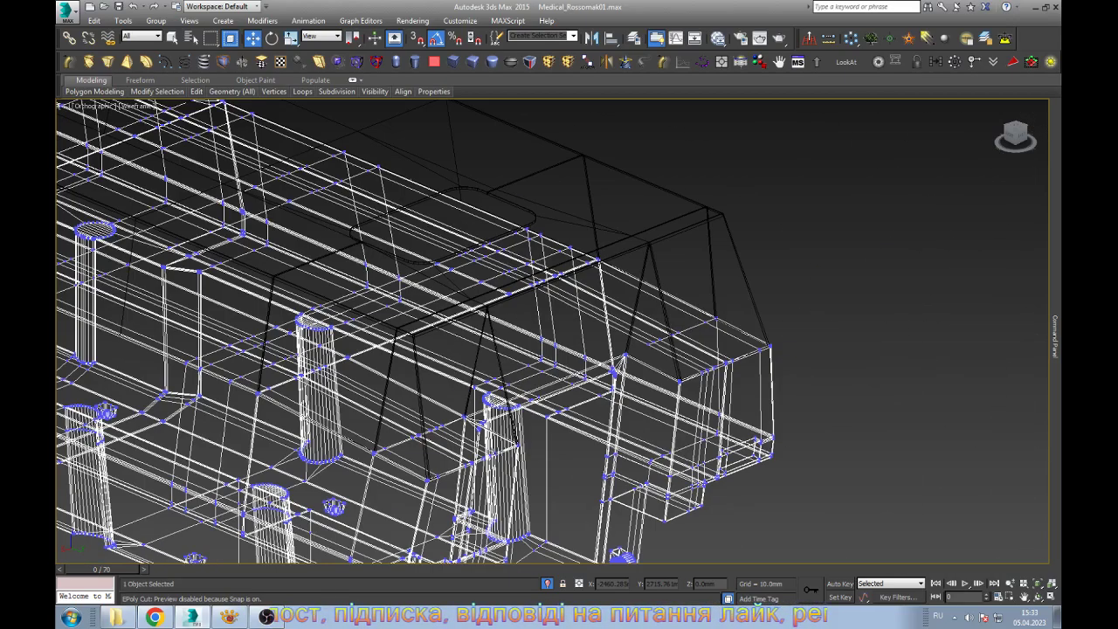
scroll(559, 376, down, 2)
scroll(834, 278, up, 2)
scroll(834, 278, up, 2)
scroll(834, 278, up, 2)
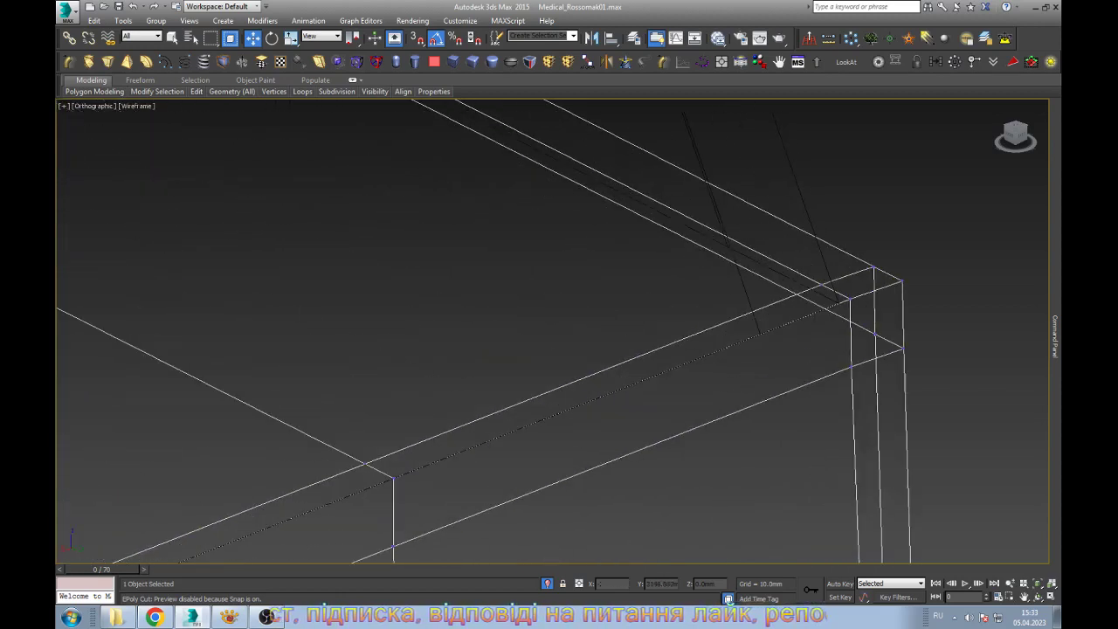
scroll(833, 277, up, 1)
click(810, 284)
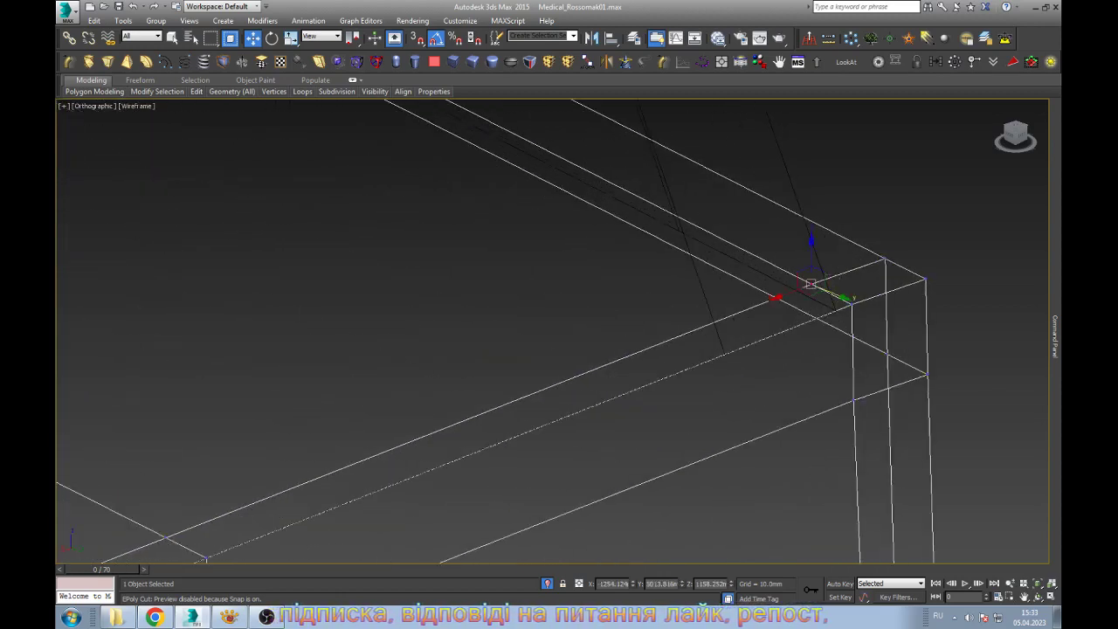
scroll(559, 332, down, 2)
scroll(559, 332, down, 3)
scroll(428, 406, up, 4)
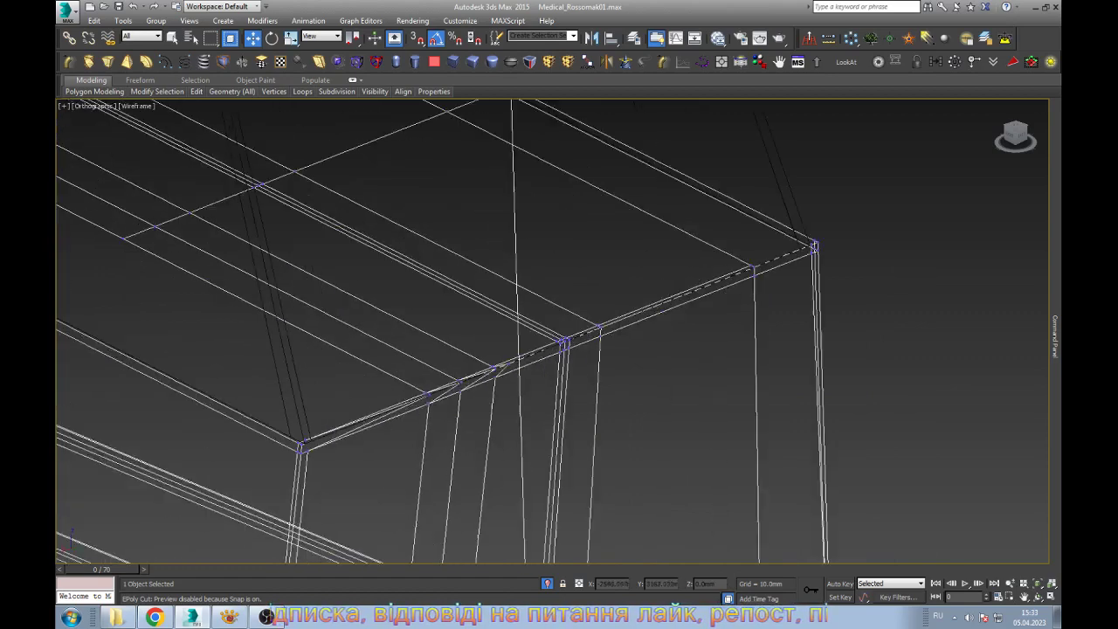
scroll(450, 398, up, 2)
scroll(585, 417, down, 4)
key(F3)
key(F3)
scroll(172, 332, down, 3)
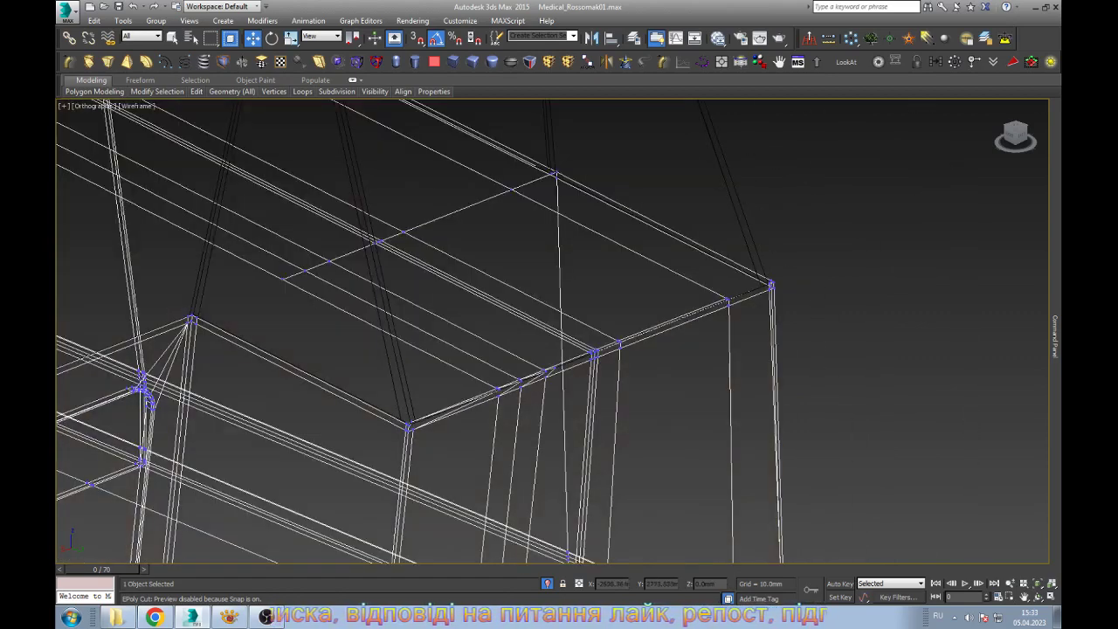
drag(411, 294, 274, 252)
scroll(323, 256, up, 6)
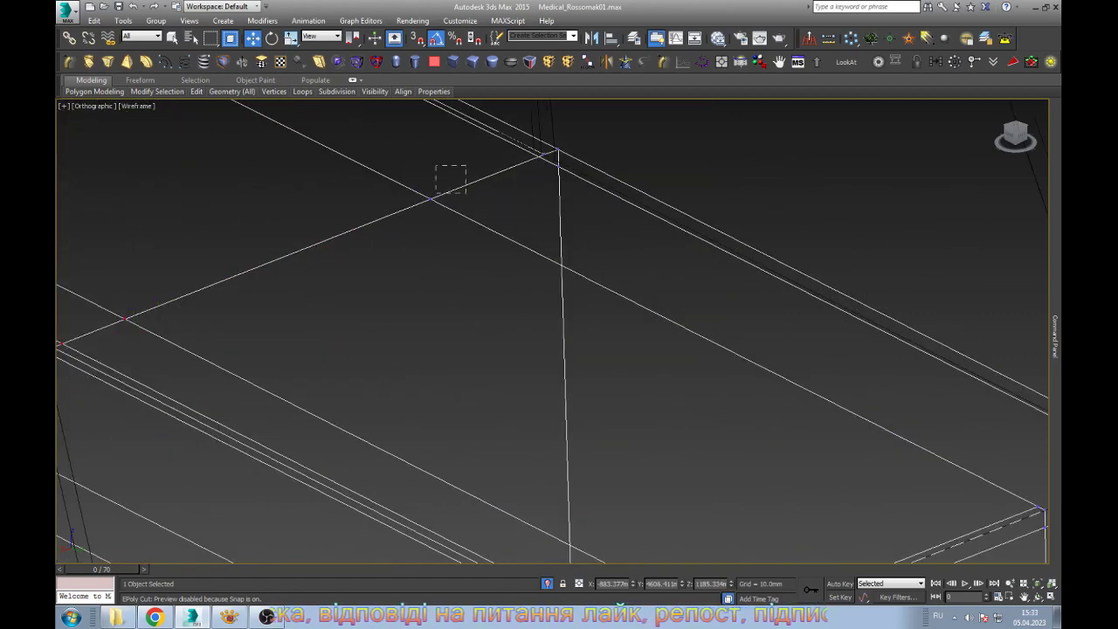
middle_drag(450, 179, 403, 210)
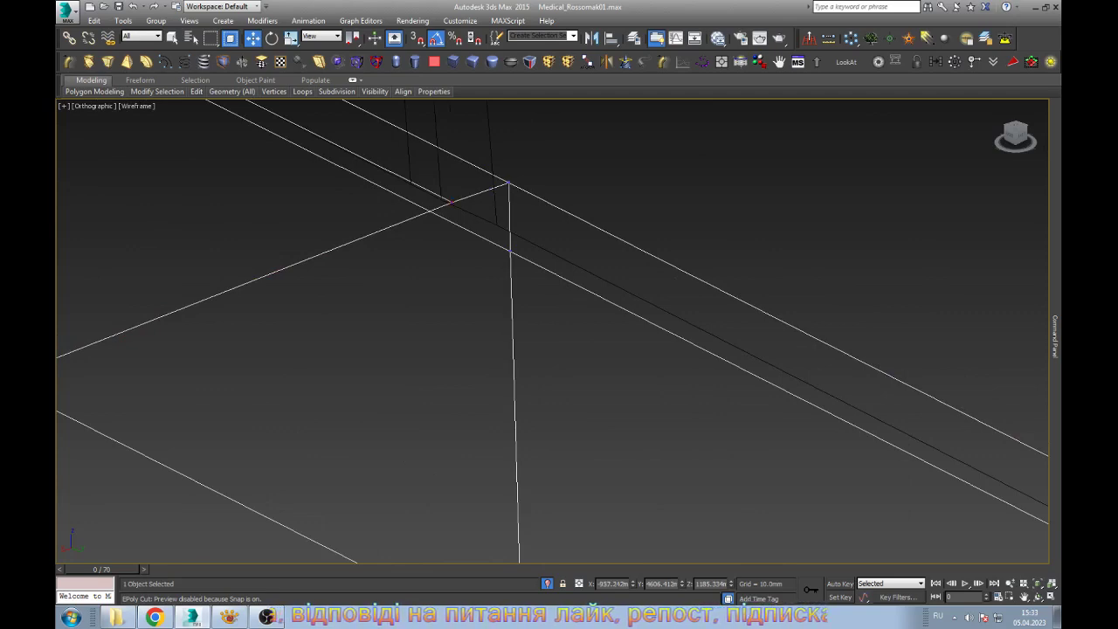
scroll(447, 203, down, 2)
scroll(447, 202, down, 4)
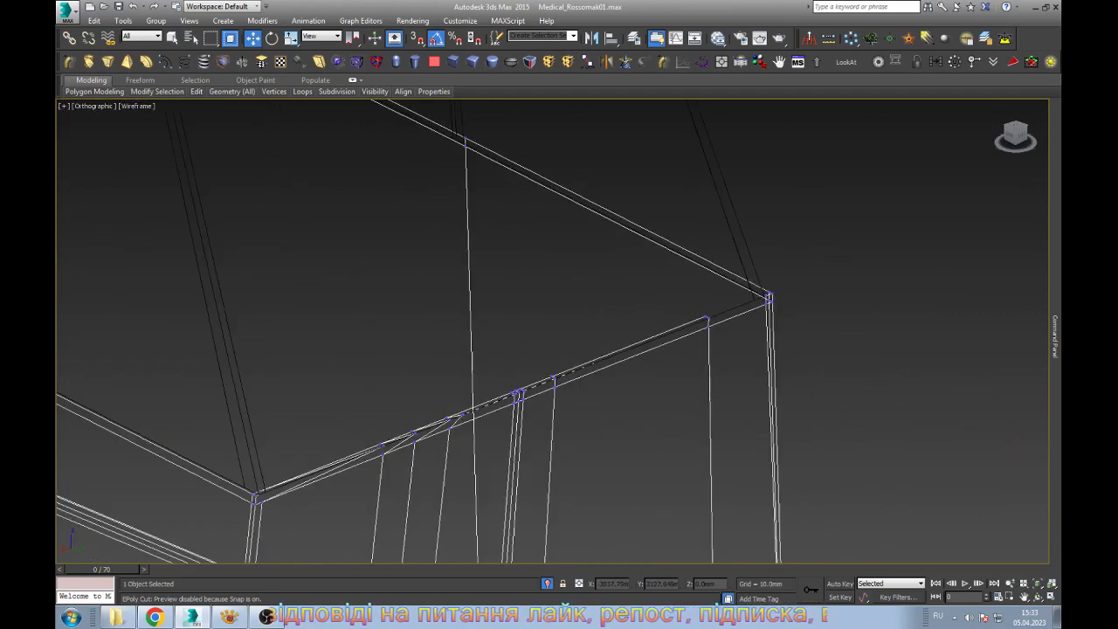
scroll(719, 312, up, 5)
Inspect the box corner edges and roof-junction vertices, aligning the view along the top beam
click(668, 335)
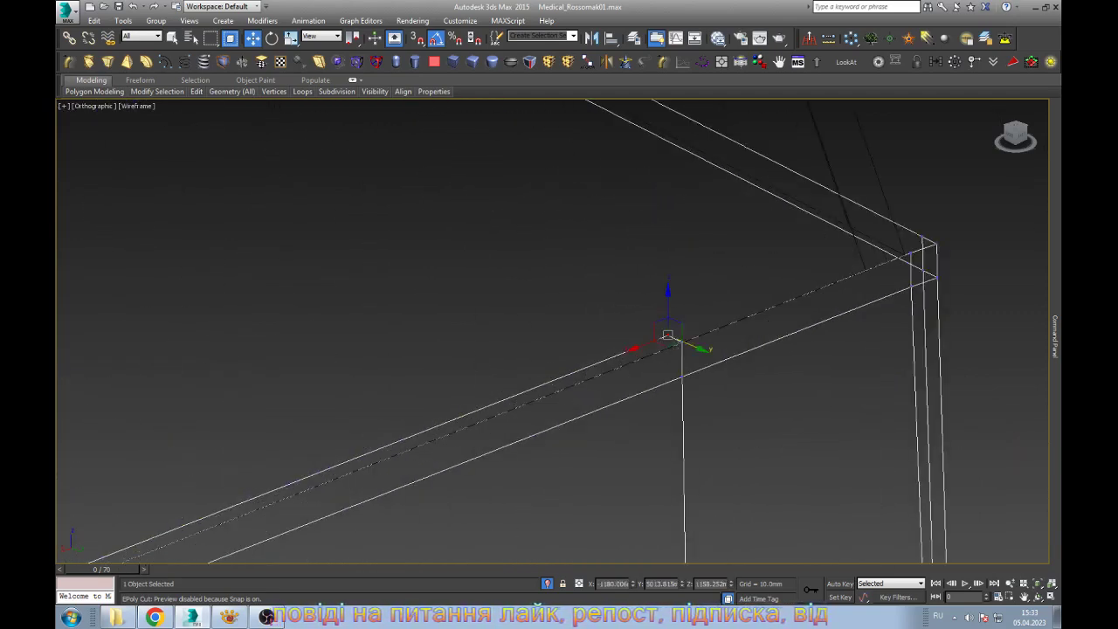
scroll(668, 335, down, 3)
scroll(559, 332, up, 2)
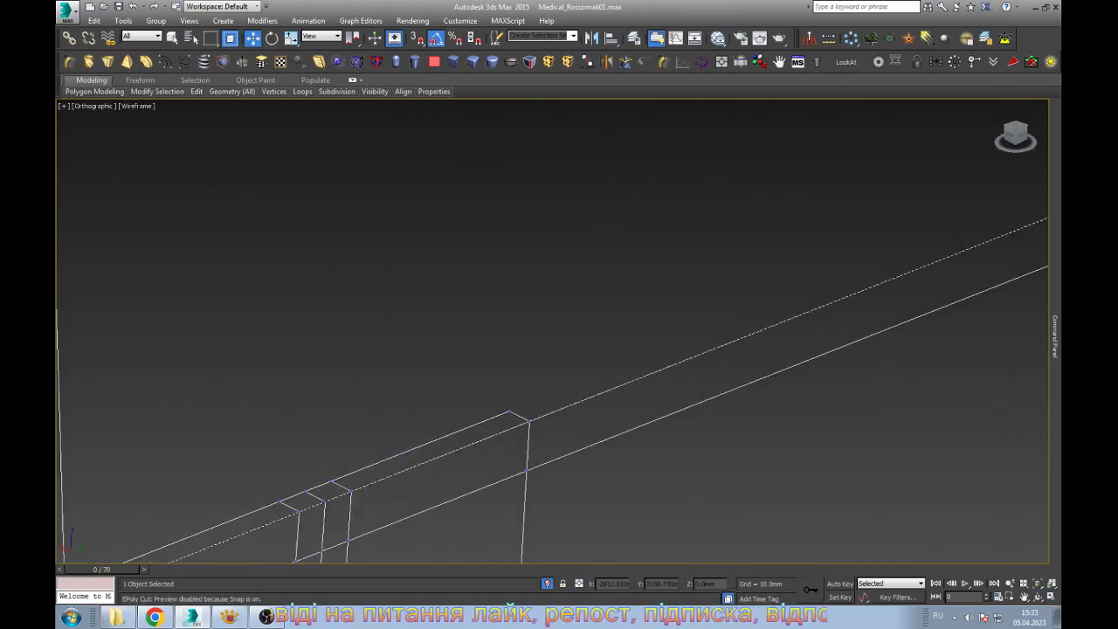
scroll(458, 349, down, 2)
scroll(458, 349, up, 3)
scroll(457, 349, up, 2)
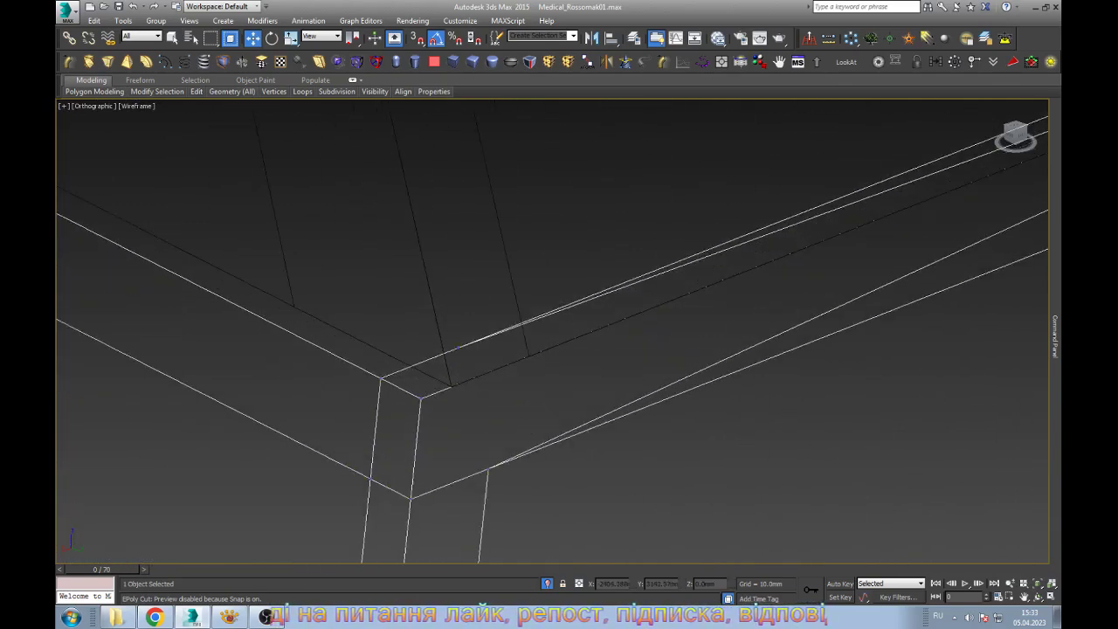
alt+middle_drag(457, 349, 489, 367)
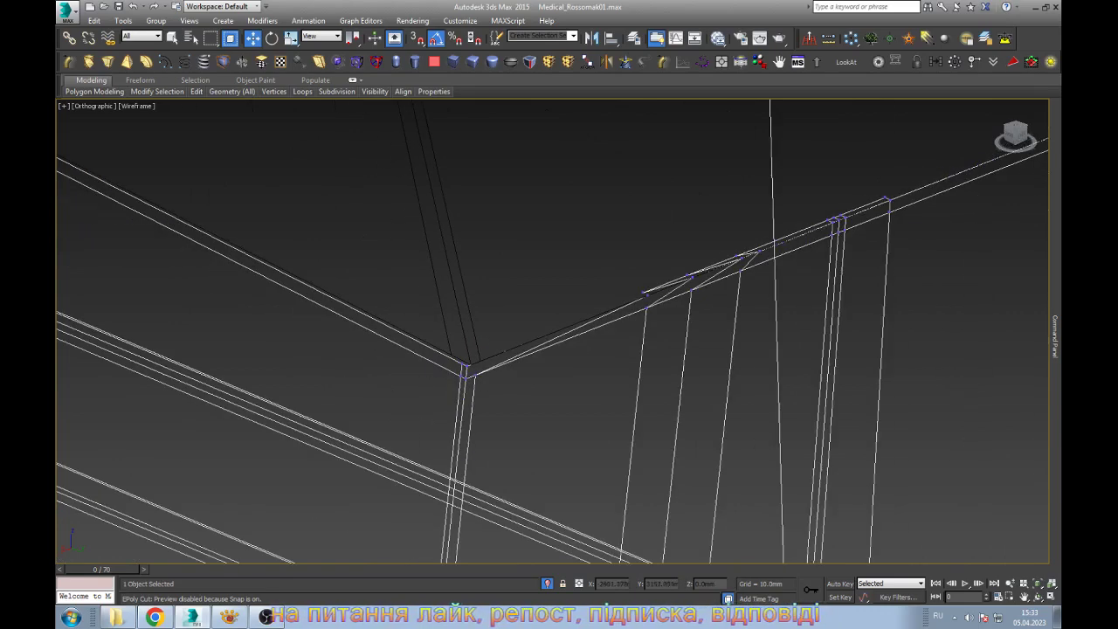
key(F3)
key(F3)
scroll(753, 227, up, 3)
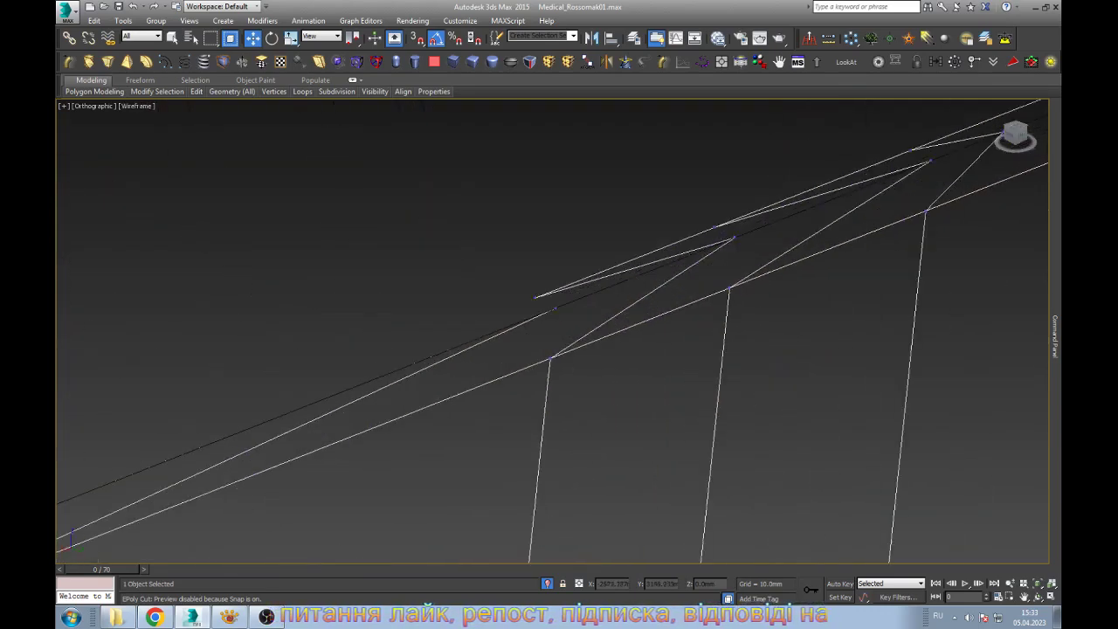
key(2)
click(623, 264)
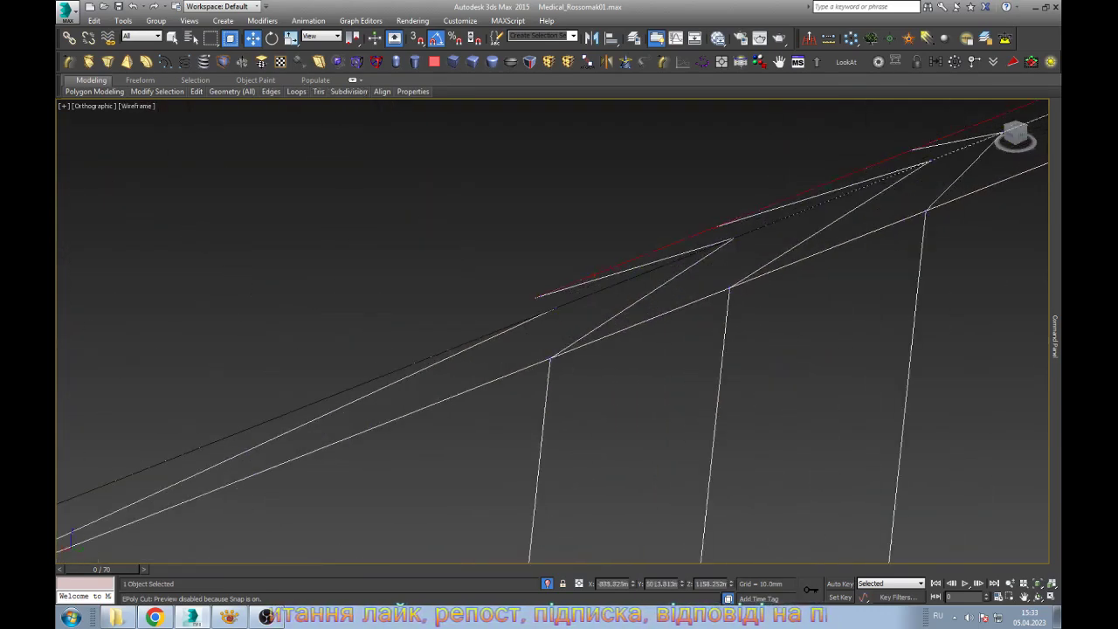
alt+middle_drag(581, 273, 629, 289)
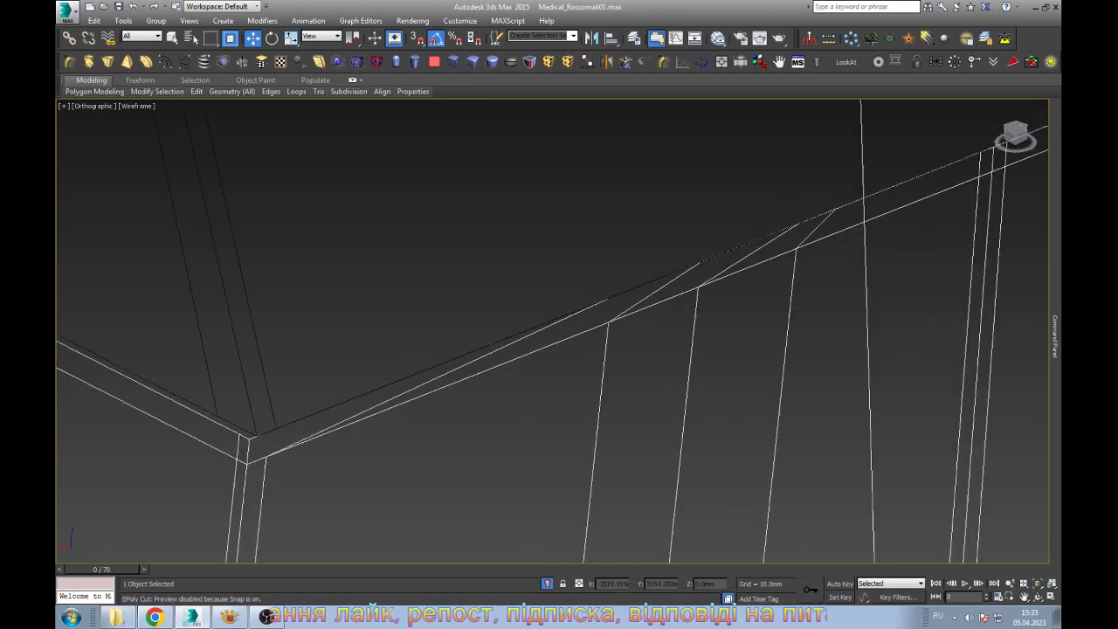
key(1)
click(610, 298)
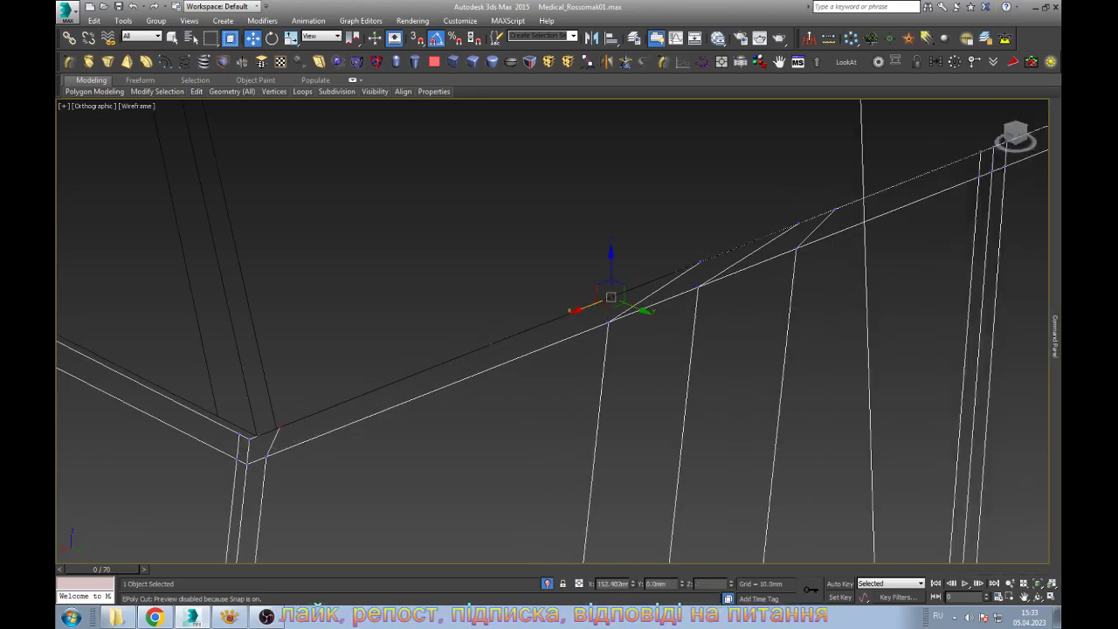
click(267, 432)
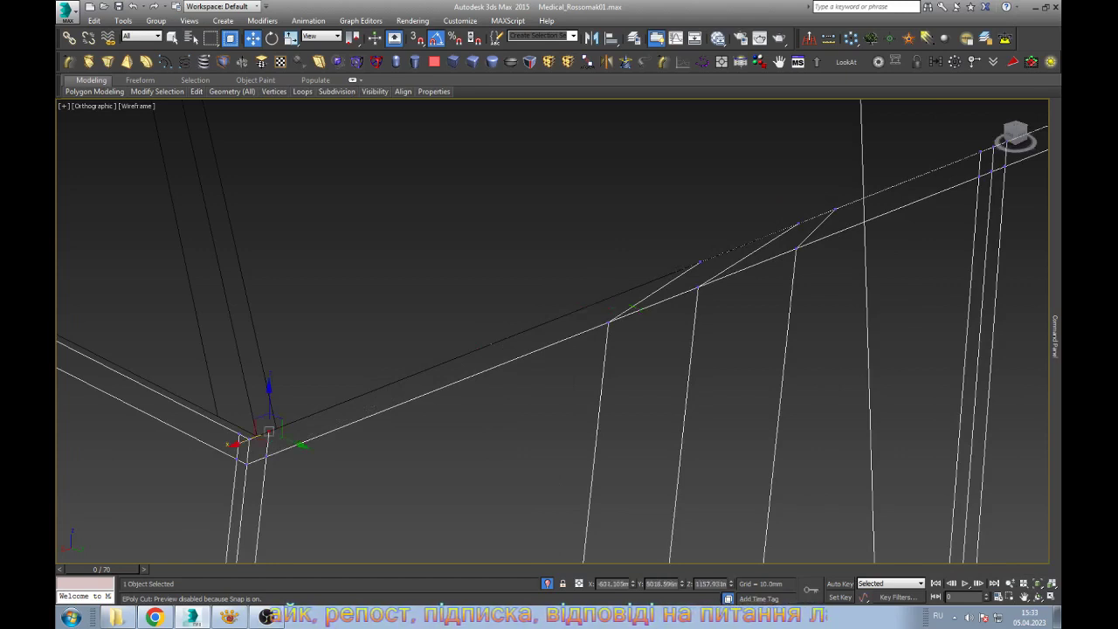
click(699, 262)
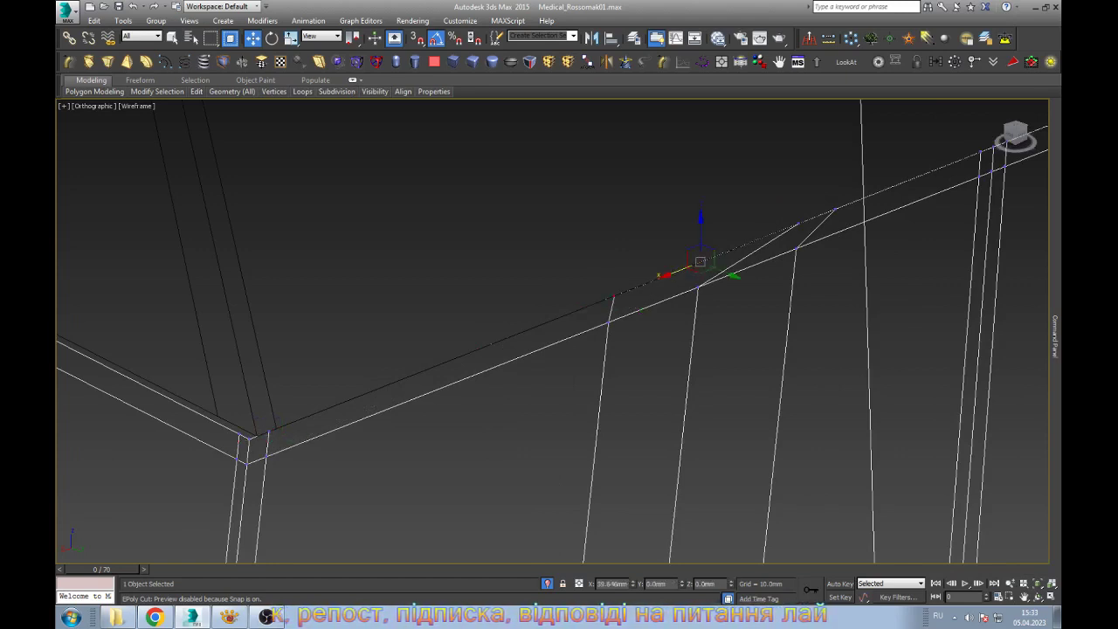
click(614, 296)
alt+middle_drag(611, 297, 647, 297)
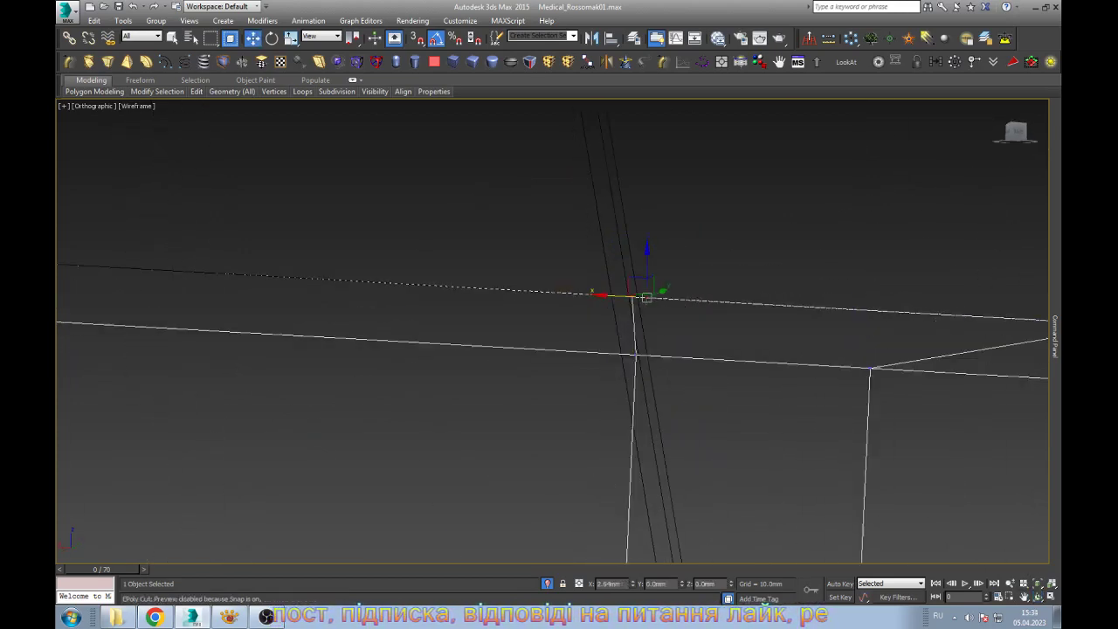
click(527, 315)
scroll(527, 315, down, 3)
scroll(794, 325, up, 3)
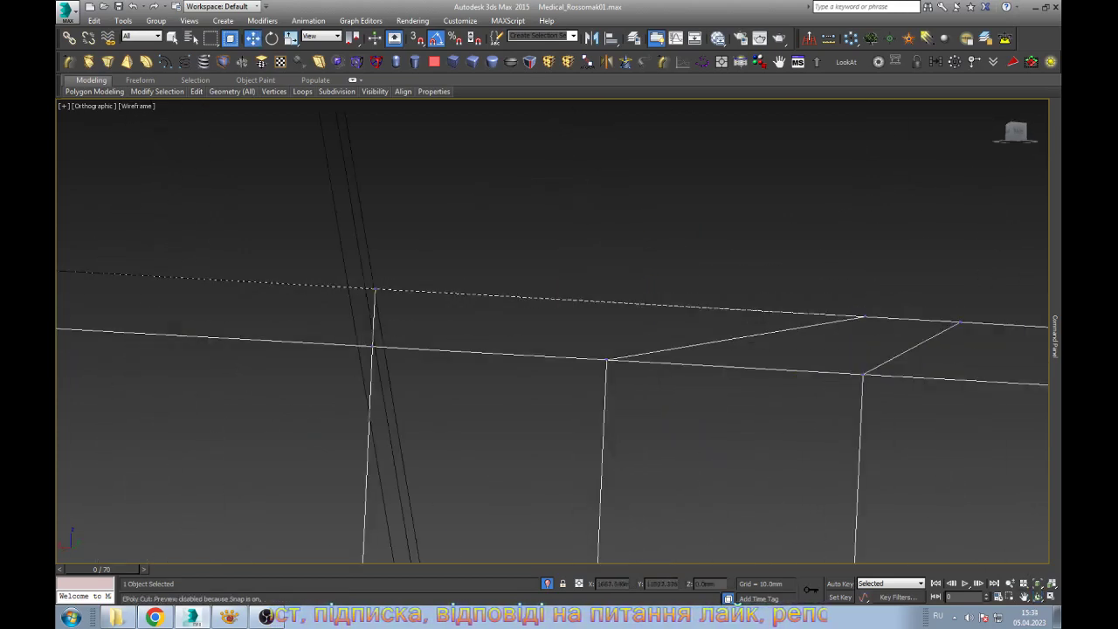
Slide the top vertices of two slanted edges left along the beam so both stand vertical
click(864, 314)
drag(864, 315, 610, 302)
click(959, 321)
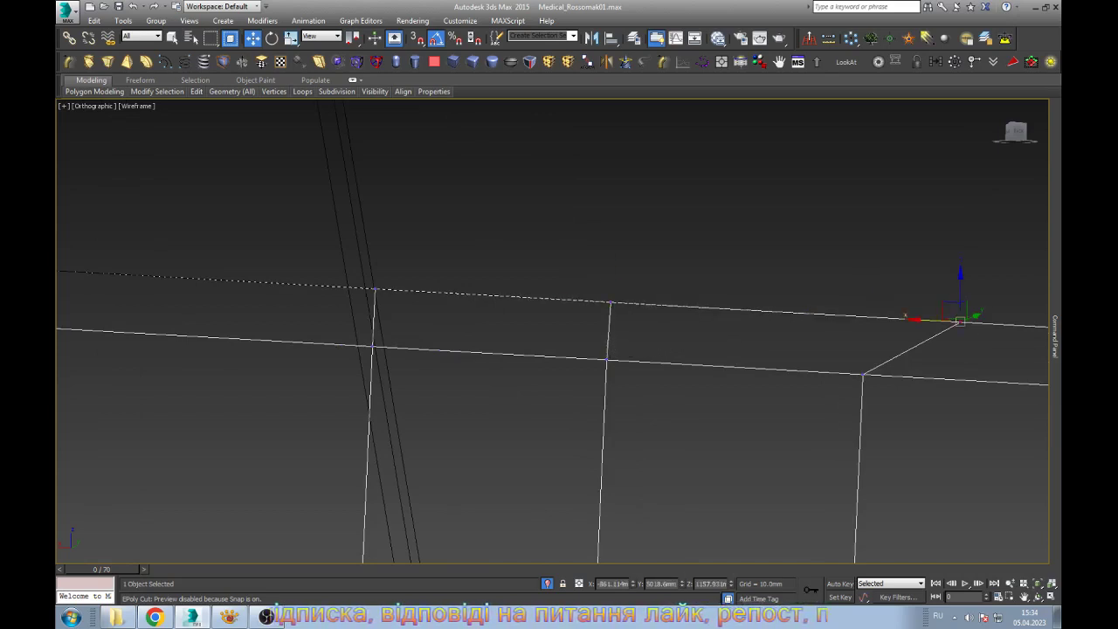
drag(959, 321, 868, 316)
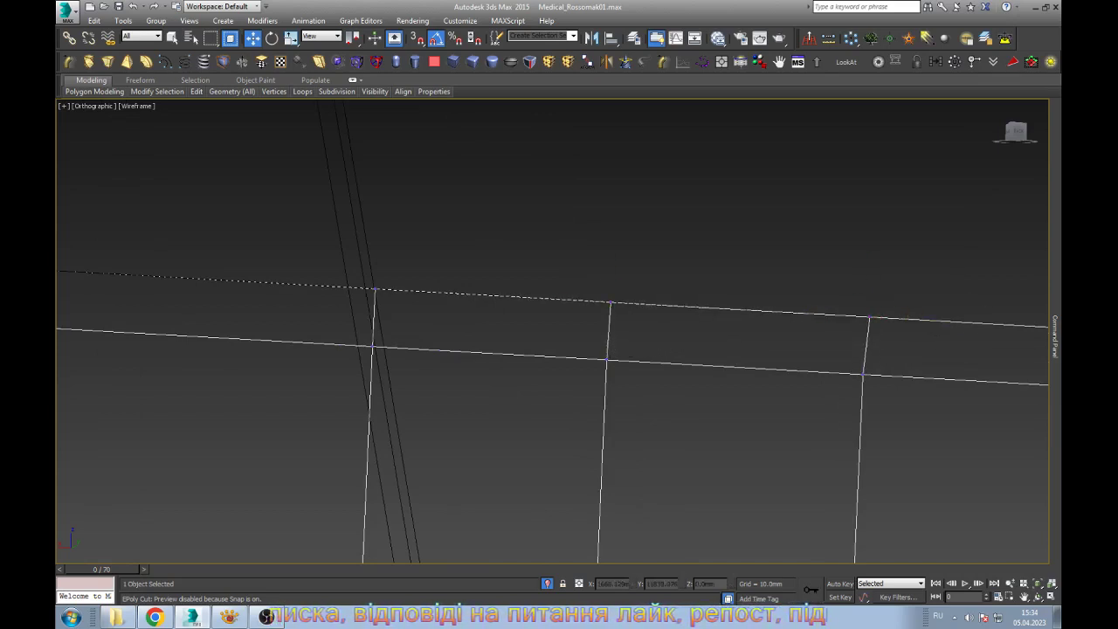
scroll(869, 319, down, 4)
key(F3)
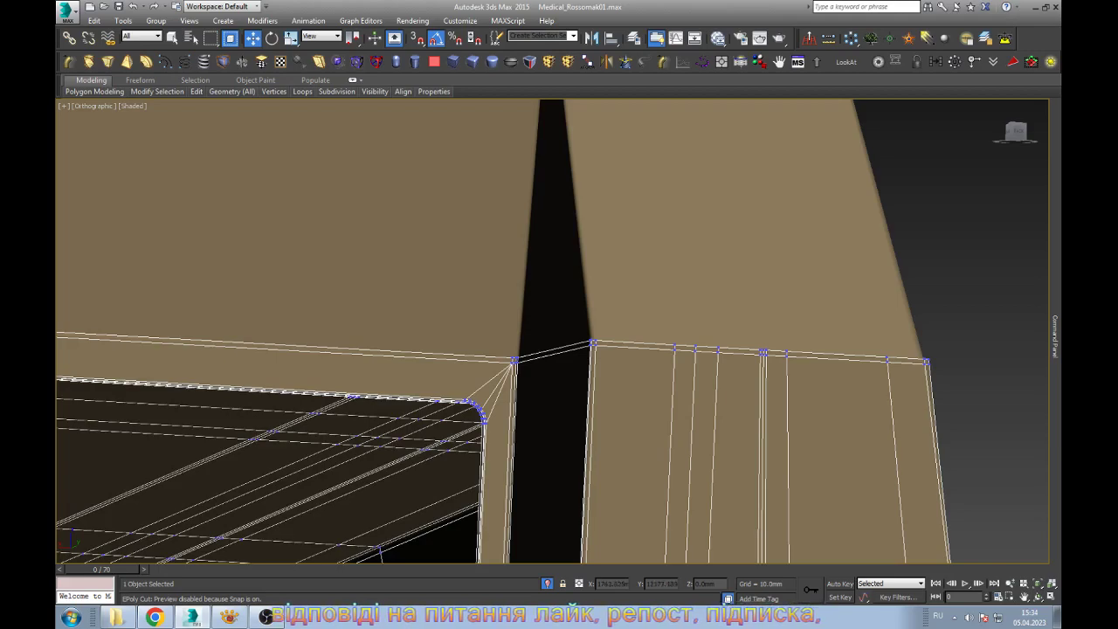
Select the two vertices at the first junction gap, orbiting the roof beams to inspect them
scroll(551, 331, down, 5)
key(F3)
scroll(550, 331, up, 3)
scroll(550, 332, up, 2)
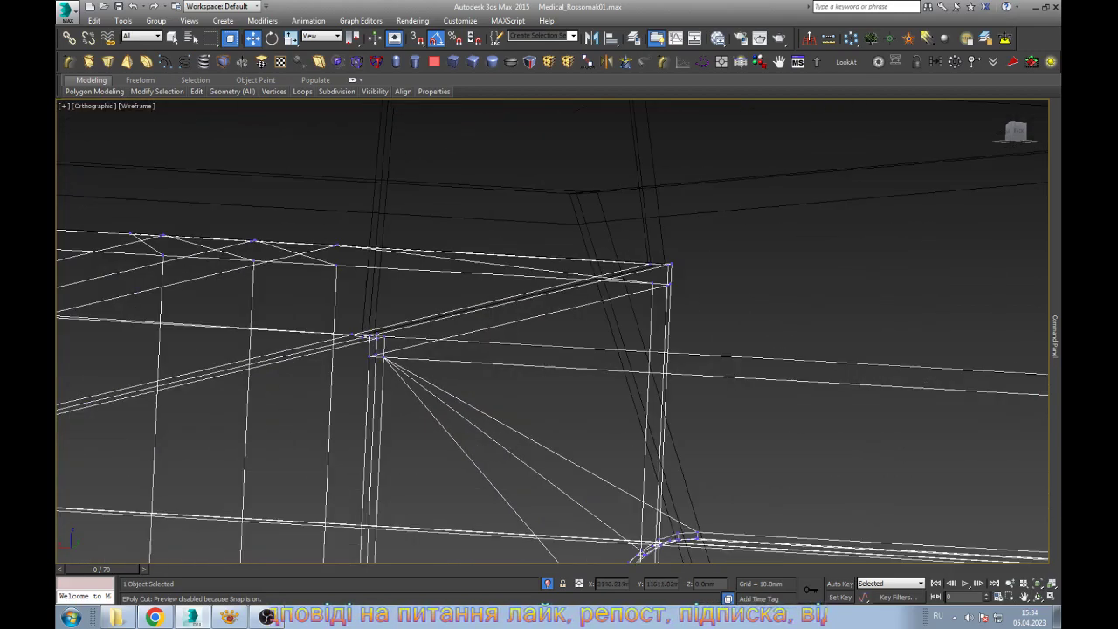
alt+middle_drag(550, 332, 602, 332)
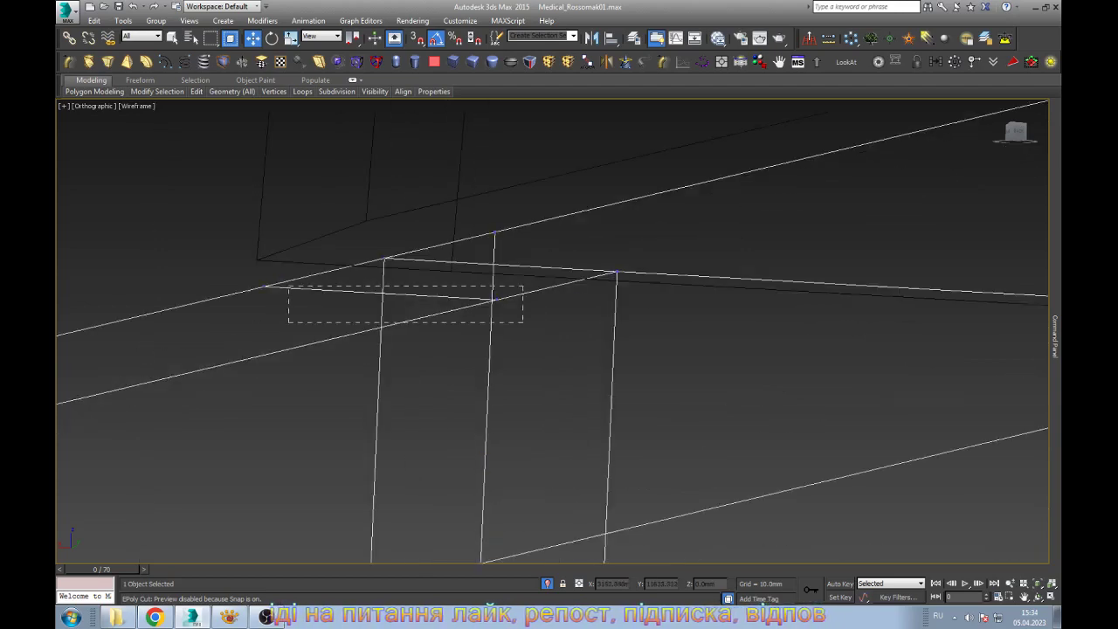
drag(288, 286, 250, 281)
alt+middle_drag(380, 293, 441, 310)
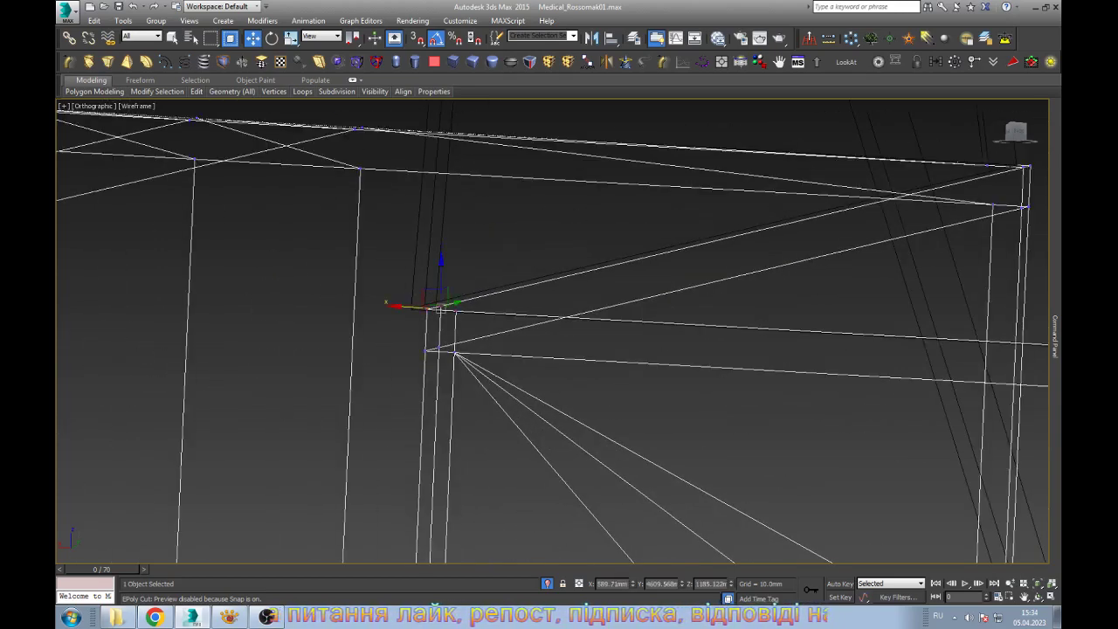
key(ctrl+r)
mouse_move(442, 245)
mouse_down()
mouse_move(477, 105)
mouse_move(487, 157)
mouse_up()
key(F3)
key(F3)
key(Escape)
scroll(495, 243, up, 4)
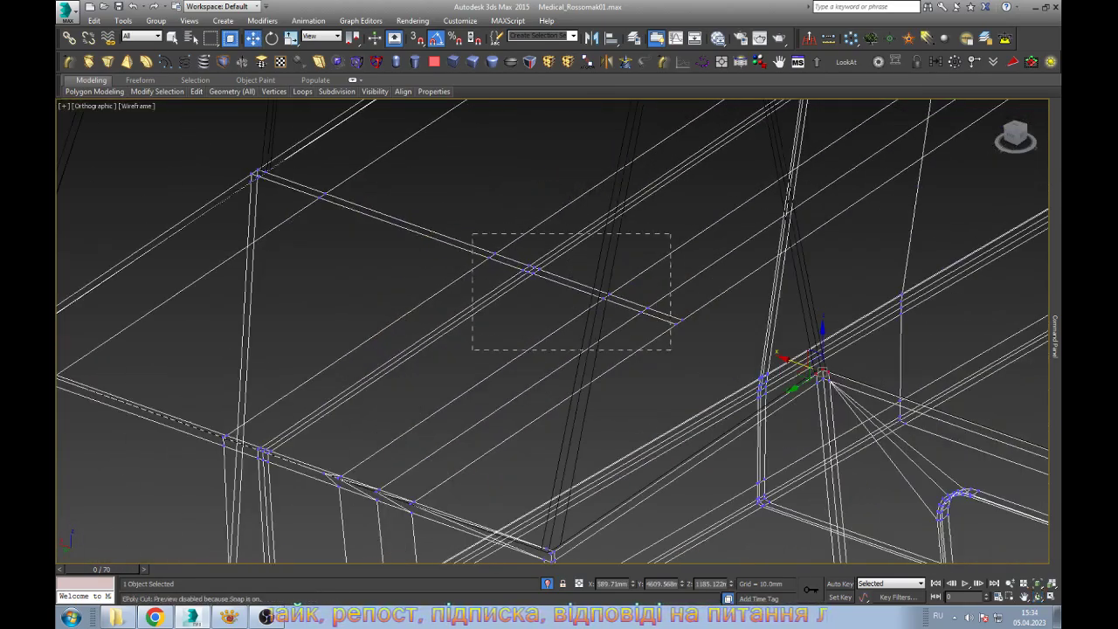
Delete the stray vertex on the beam edge and the leftover vertex on the right, with their edges
drag(670, 234, 472, 349)
key(Delete)
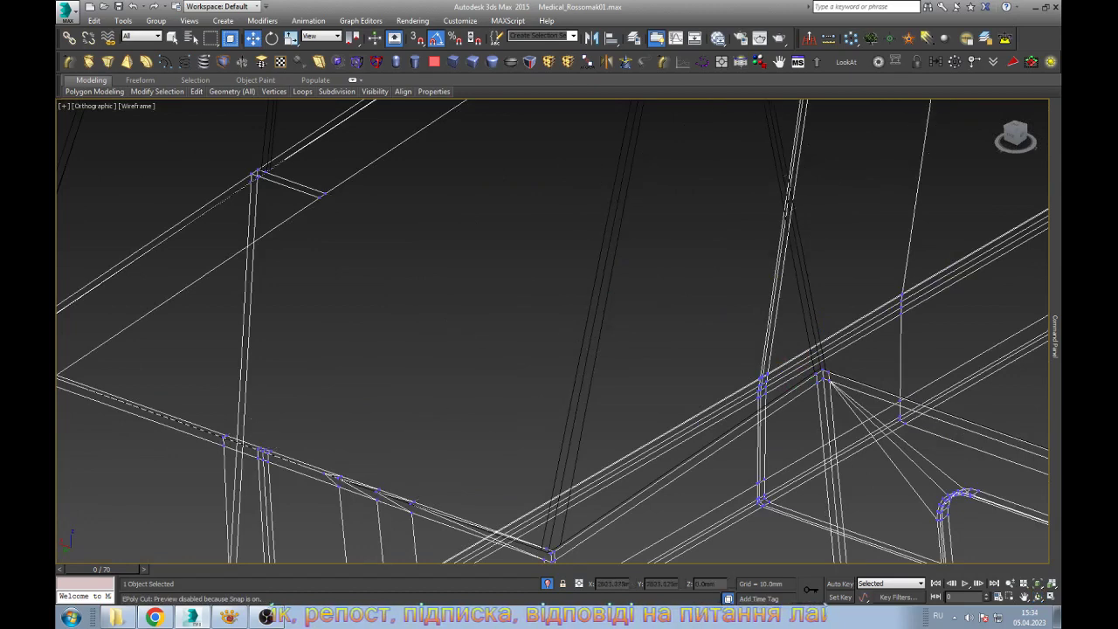
scroll(350, 160, up, 5)
scroll(349, 159, down, 3)
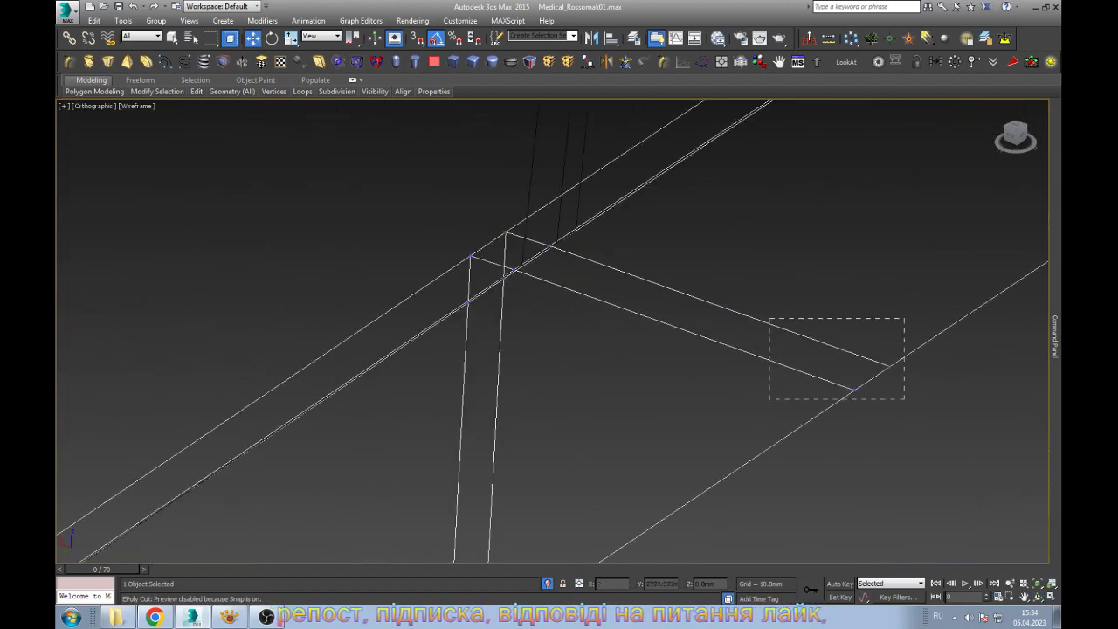
drag(768, 317, 903, 399)
key(Delete)
Select the vertex at the remaining junction and check the vertical junction edges in shaded view
scroll(524, 240, up, 5)
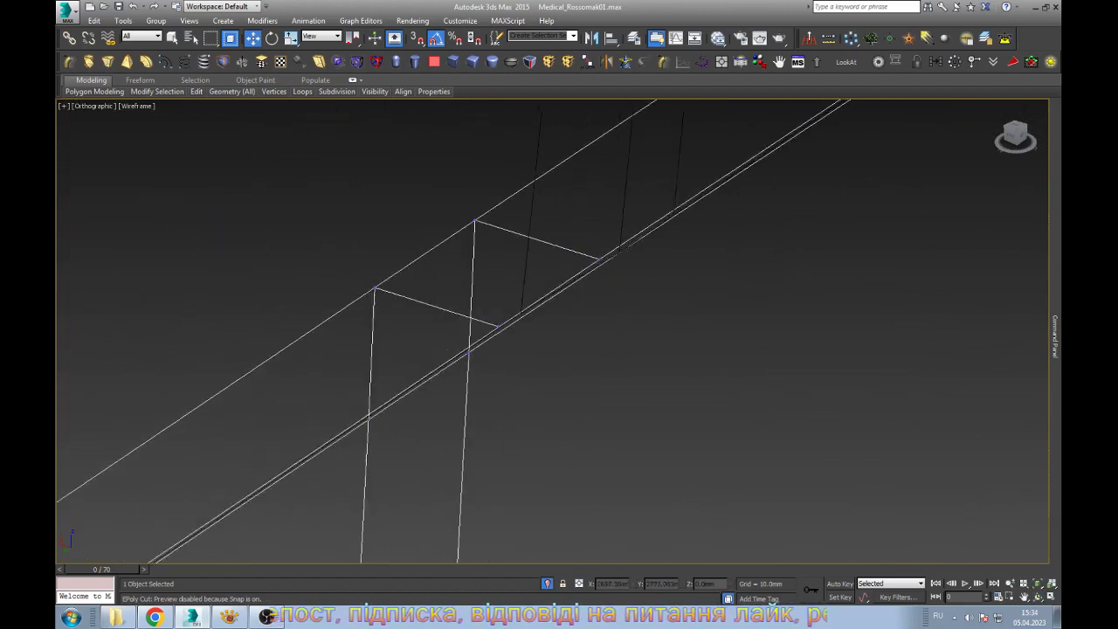
drag(474, 235, 612, 357)
mouse_move(542, 296)
alt+middle_down()
mouse_move(584, 317)
mouse_move(622, 377)
alt+middle_up()
key(F3)
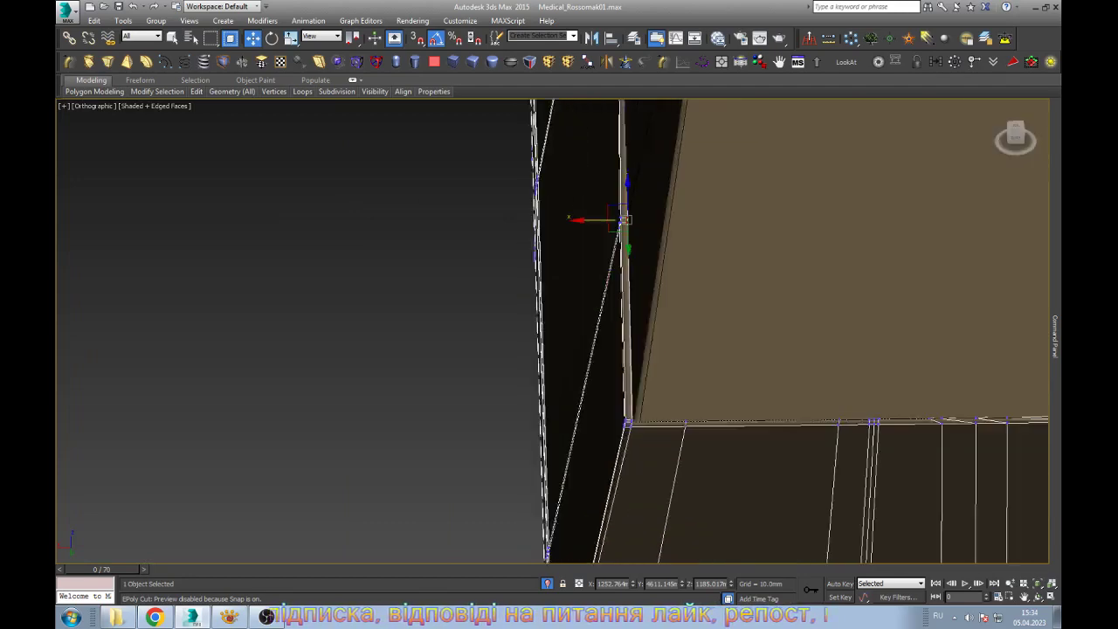
Orbit around the column-and-beam junction in wireframe to look along the beam edges
scroll(623, 385, up, 3)
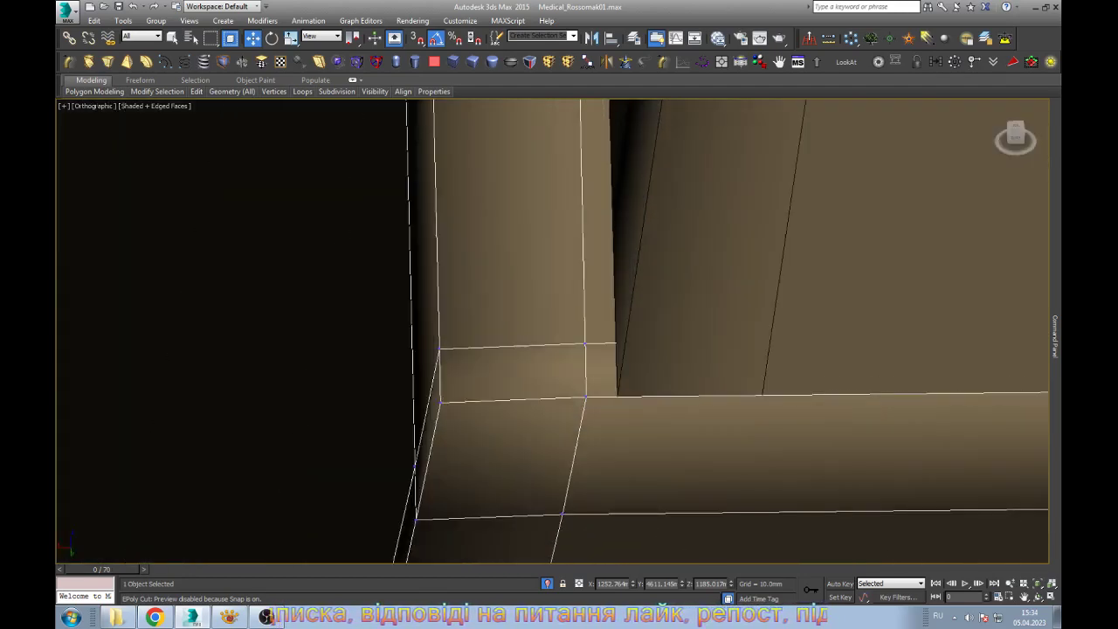
mouse_move(586, 343)
alt+middle_down()
mouse_move(524, 375)
mouse_move(559, 378)
alt+middle_up()
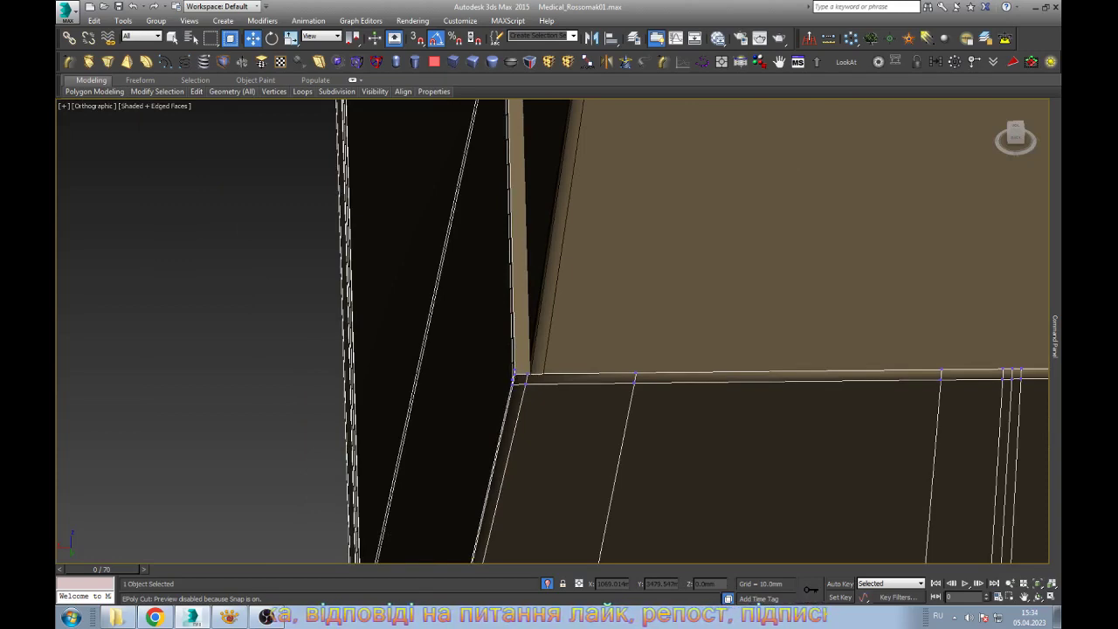
key(F3)
alt+middle_drag(559, 377, 469, 384)
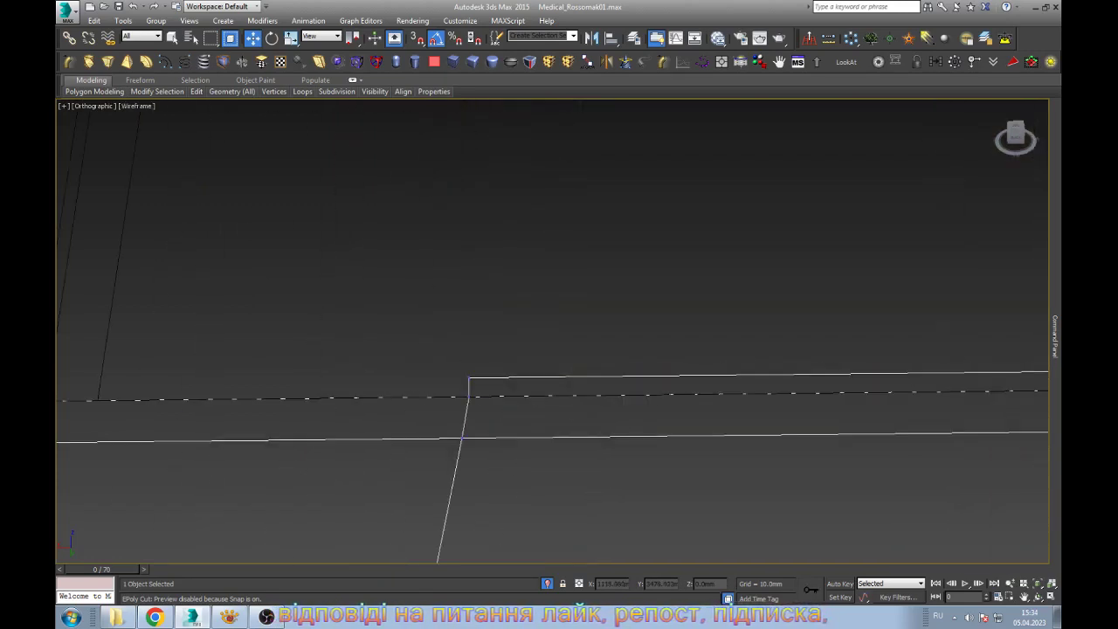
Switch to Edge level, frame the whole model, and inspect the beam corner in wireframe
key(2)
key(z)
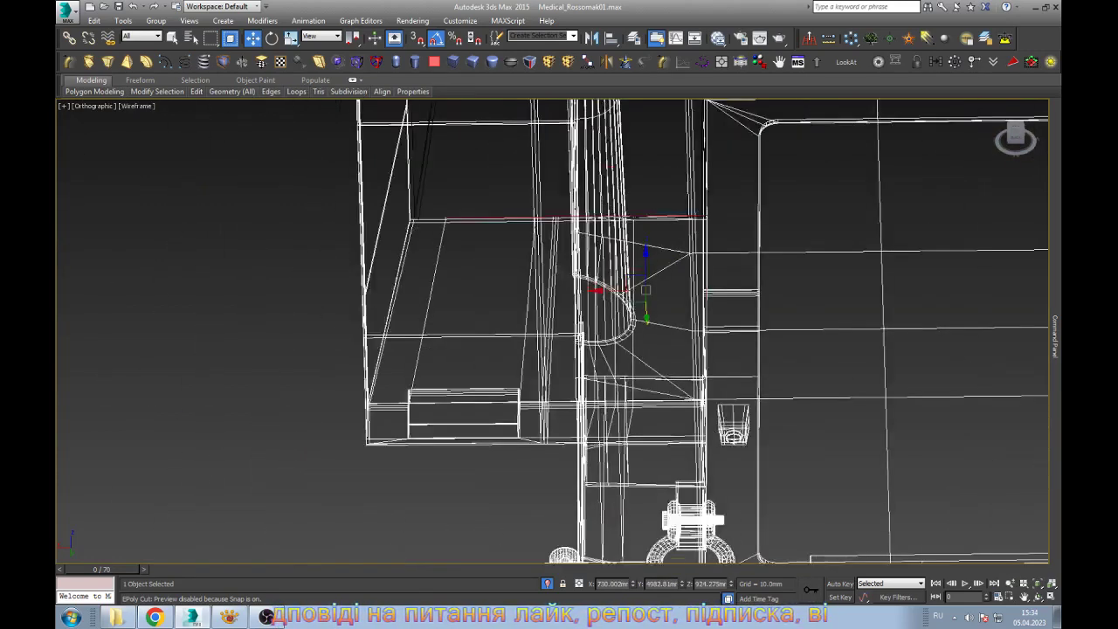
scroll(611, 332, up, 2)
key(F3)
scroll(611, 332, down, 4)
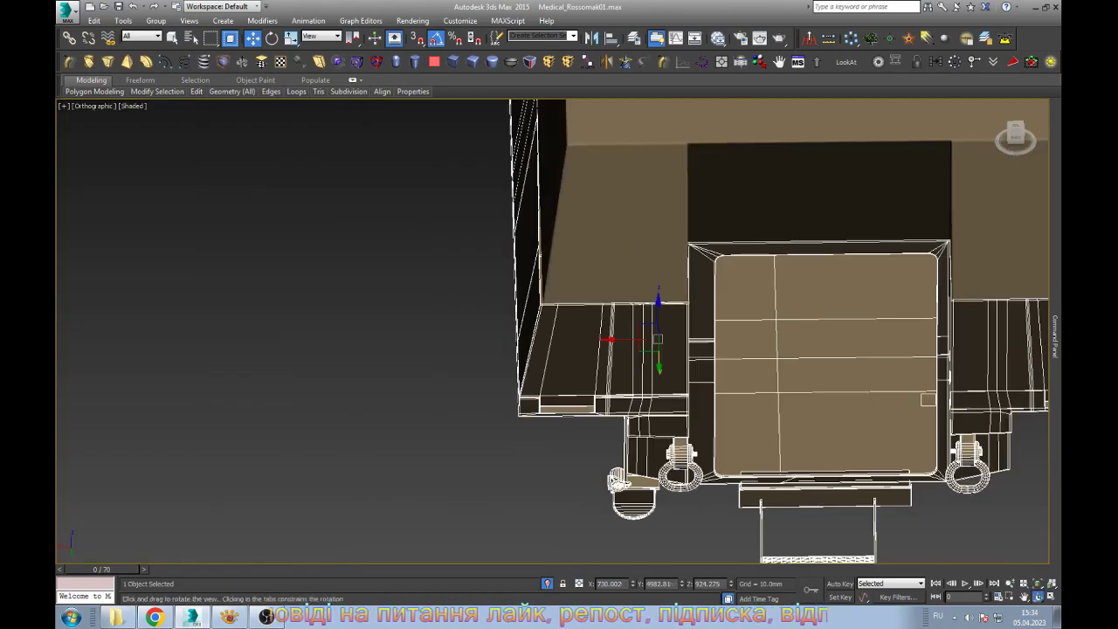
alt+middle_drag(559, 332, 489, 340)
scroll(558, 332, up, 5)
key(F3)
key(alt+c)
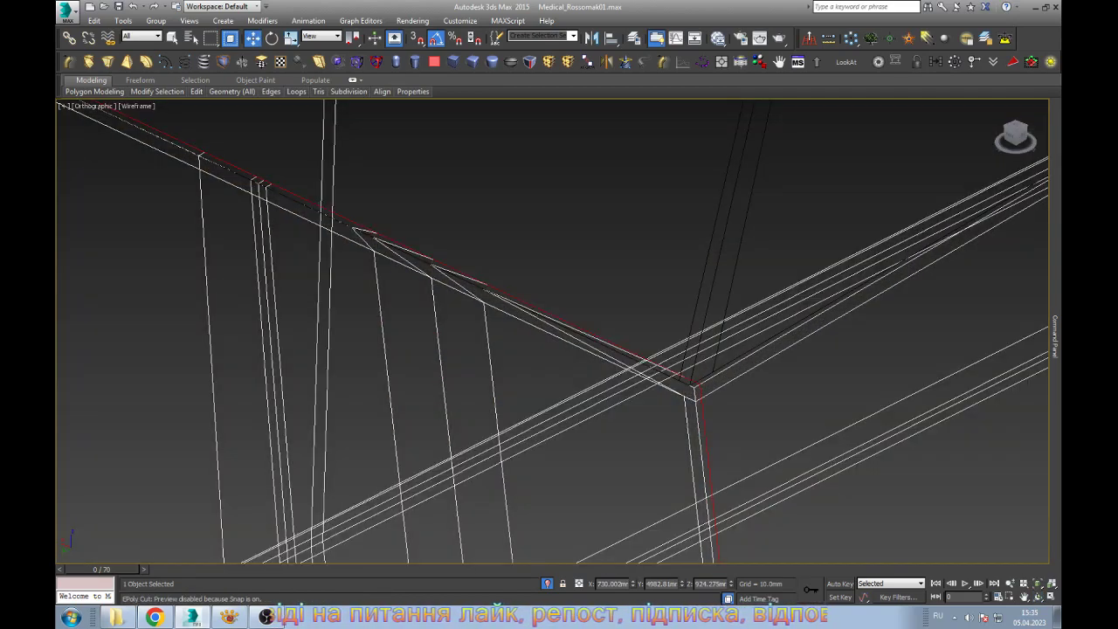
middle_drag(559, 332, 690, 446)
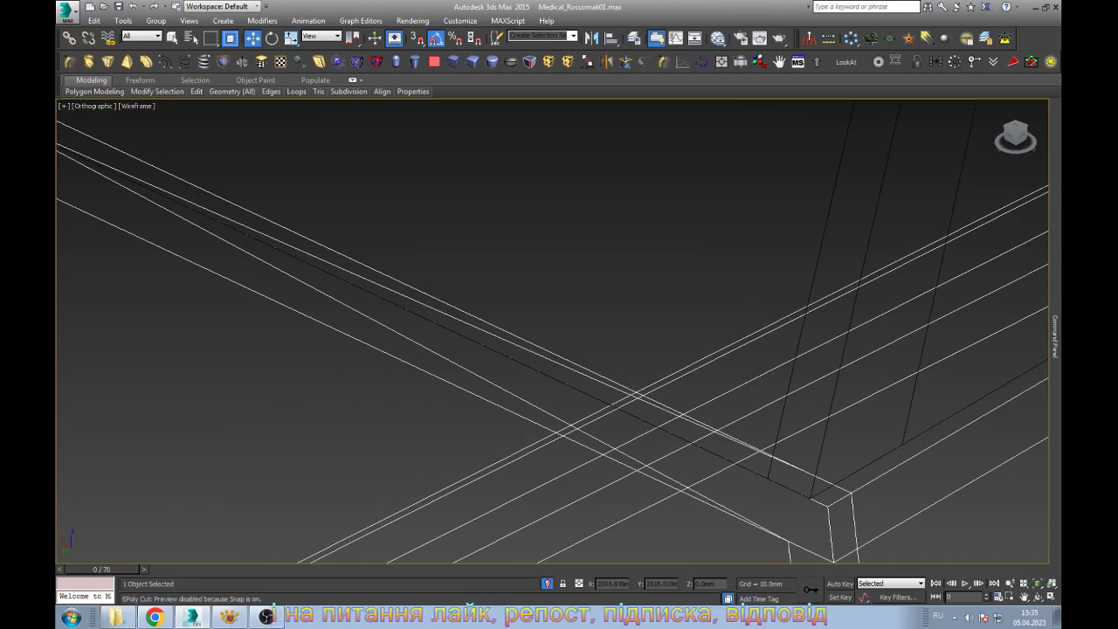
click(812, 496)
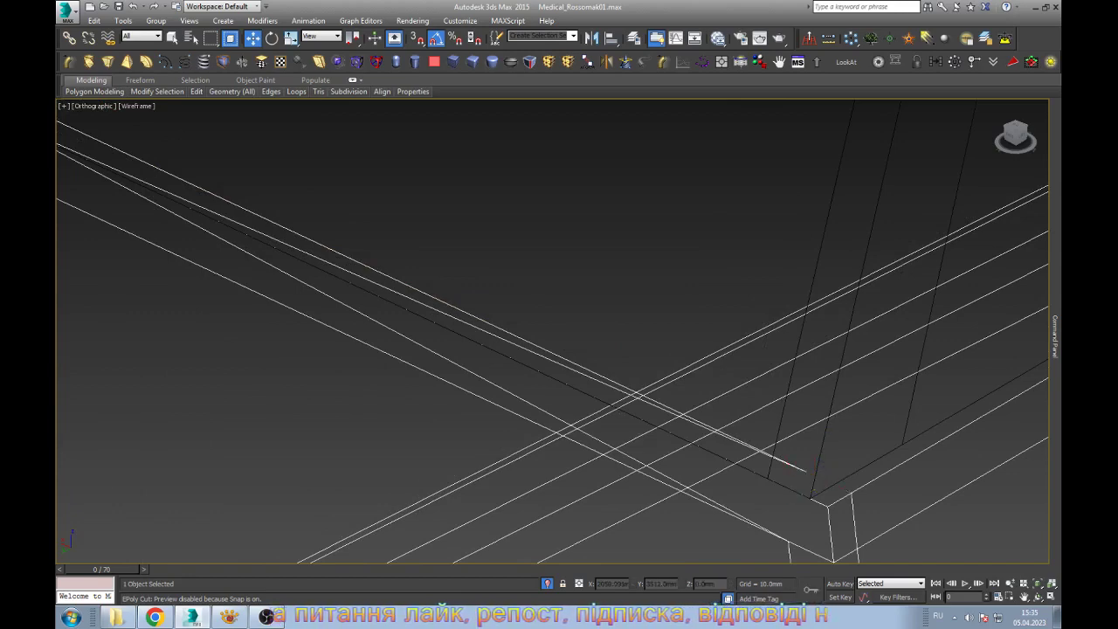
click(361, 277)
Orbit to the vertical legs and beam, then return to Vertex level and check a beam vertex
mouse_move(558, 349)
alt+middle_down()
mouse_move(524, 349)
mouse_move(550, 349)
alt+middle_up()
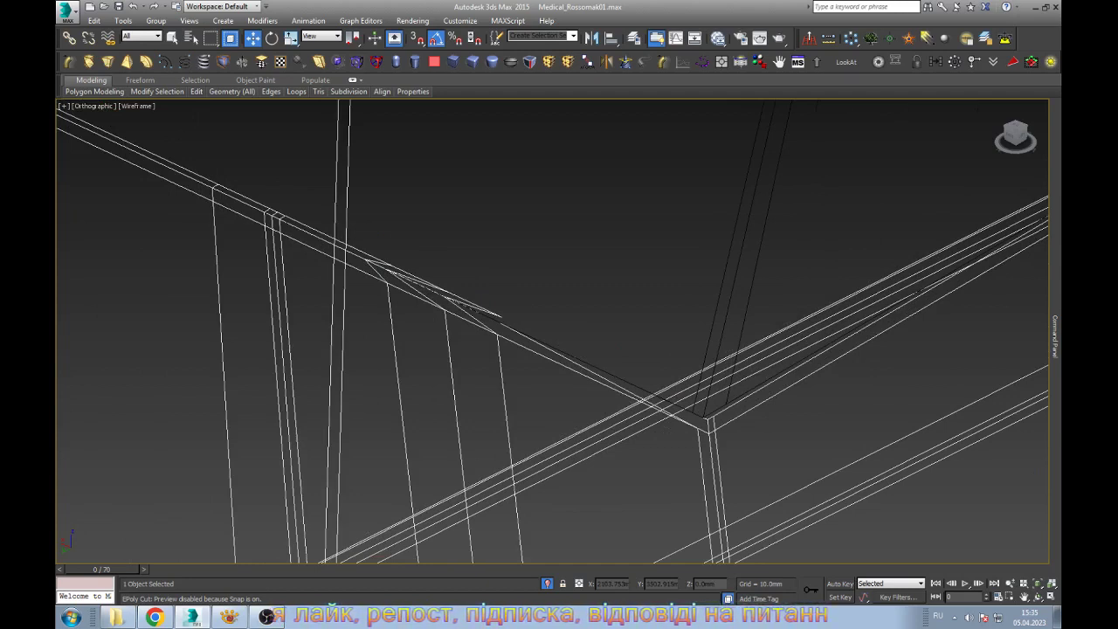
alt+middle_drag(550, 349, 629, 350)
key(F3)
key(F3)
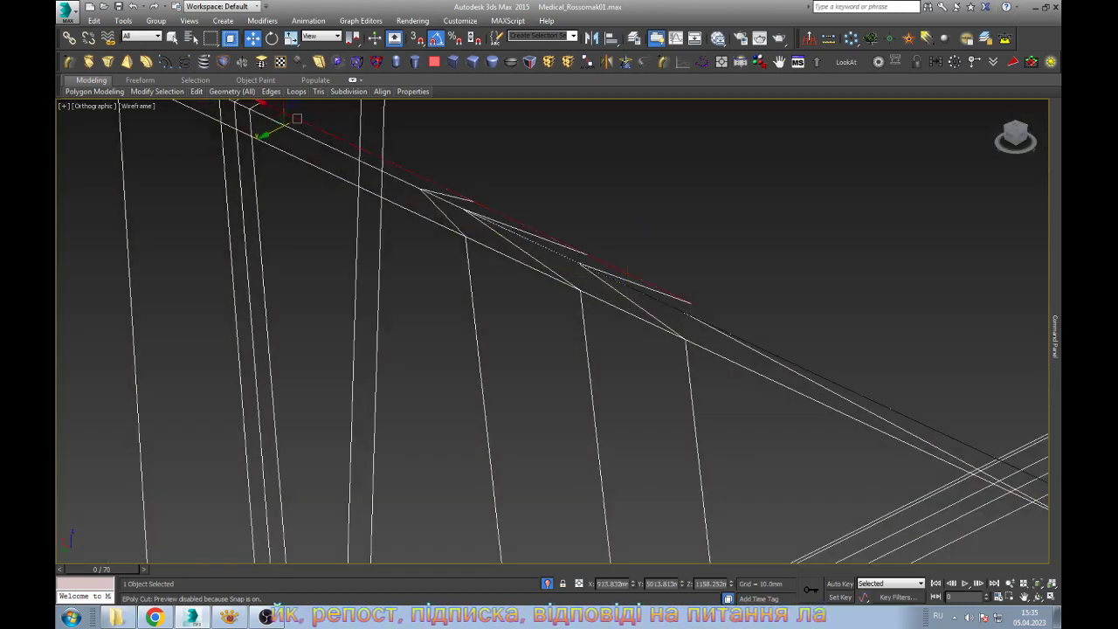
alt+middle_drag(550, 350, 603, 349)
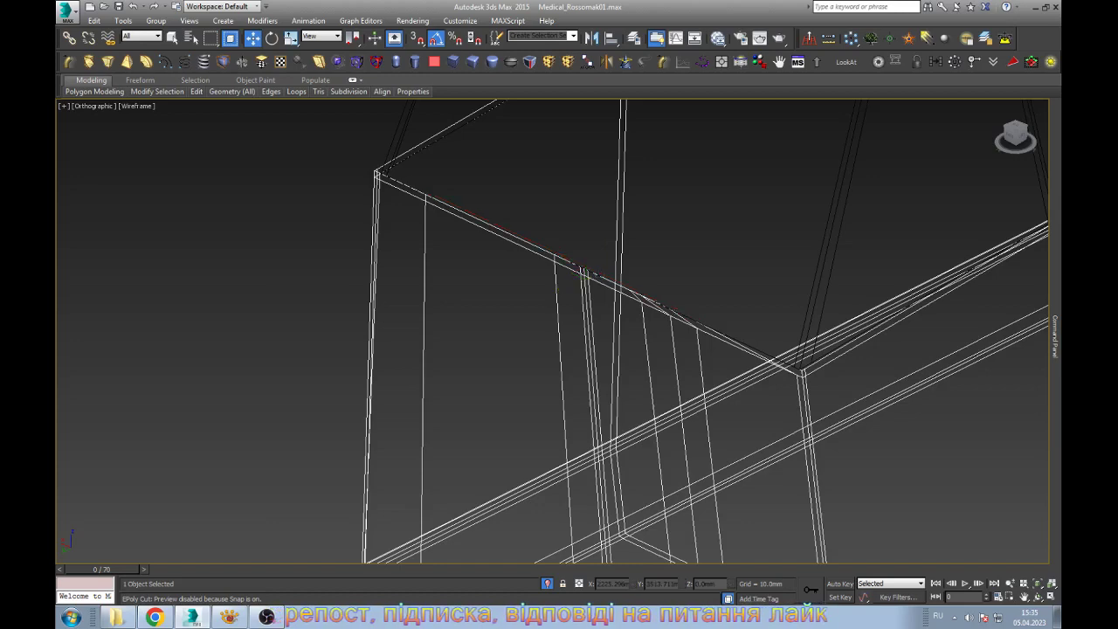
scroll(689, 317, up, 5)
key(1)
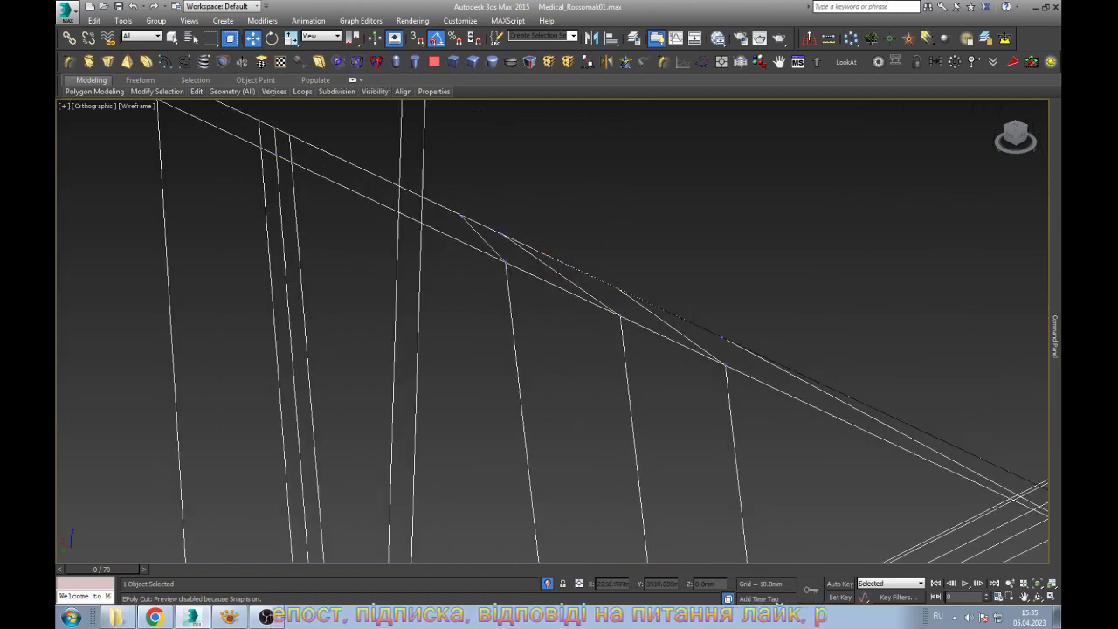
click(723, 338)
alt+middle_drag(725, 339, 725, 341)
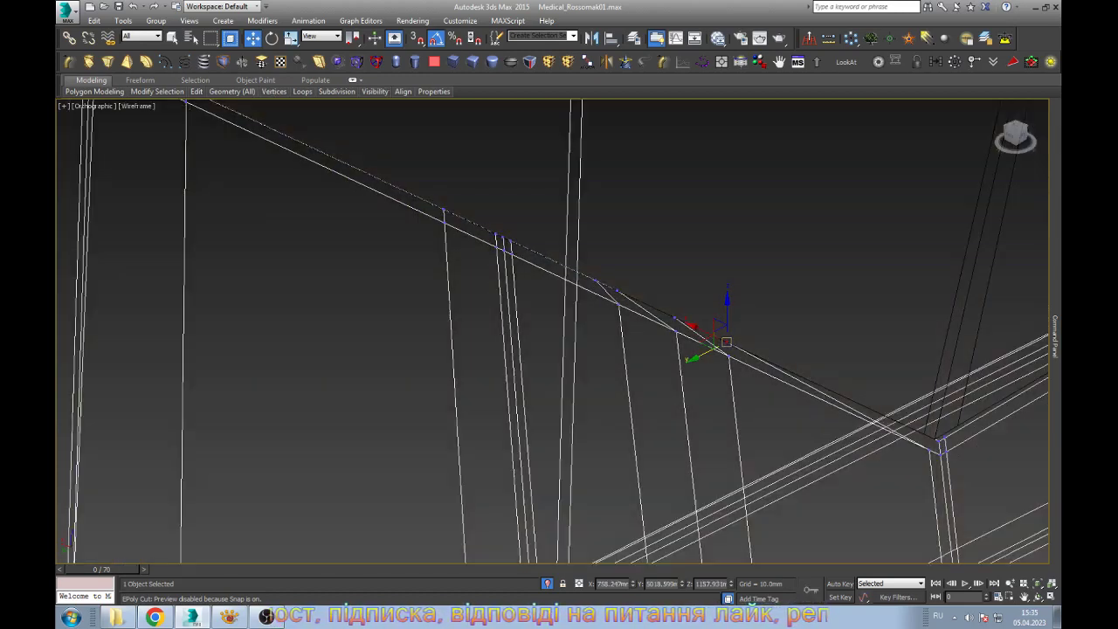
key(ctrl+d)
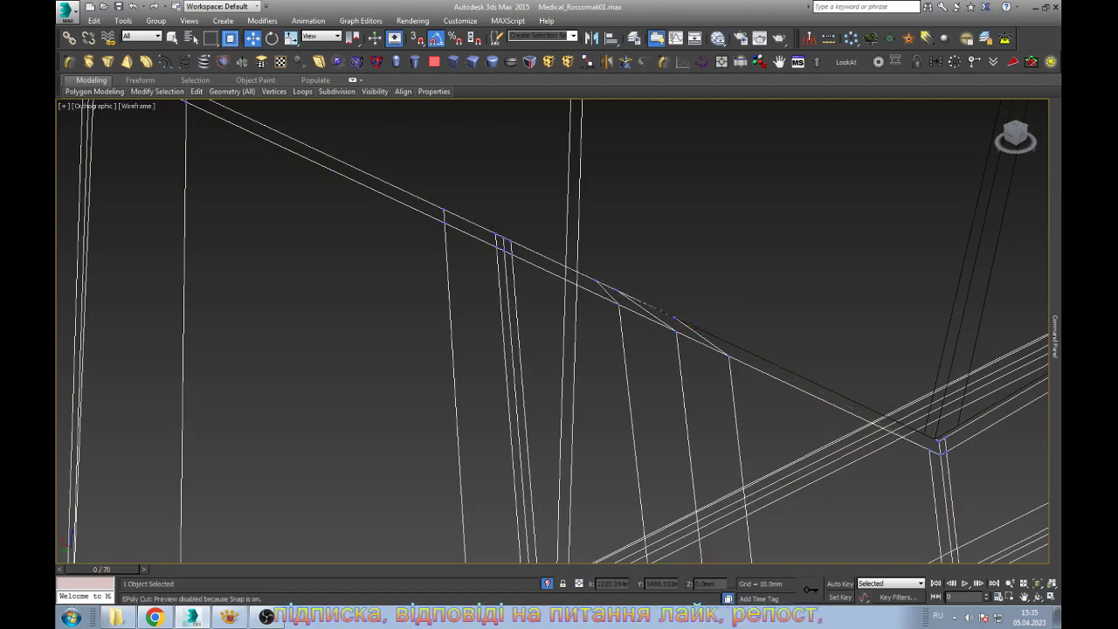
Cut a new edge from the roof junction vertex to a point along the slanted beam edge
scroll(646, 295, down, 2)
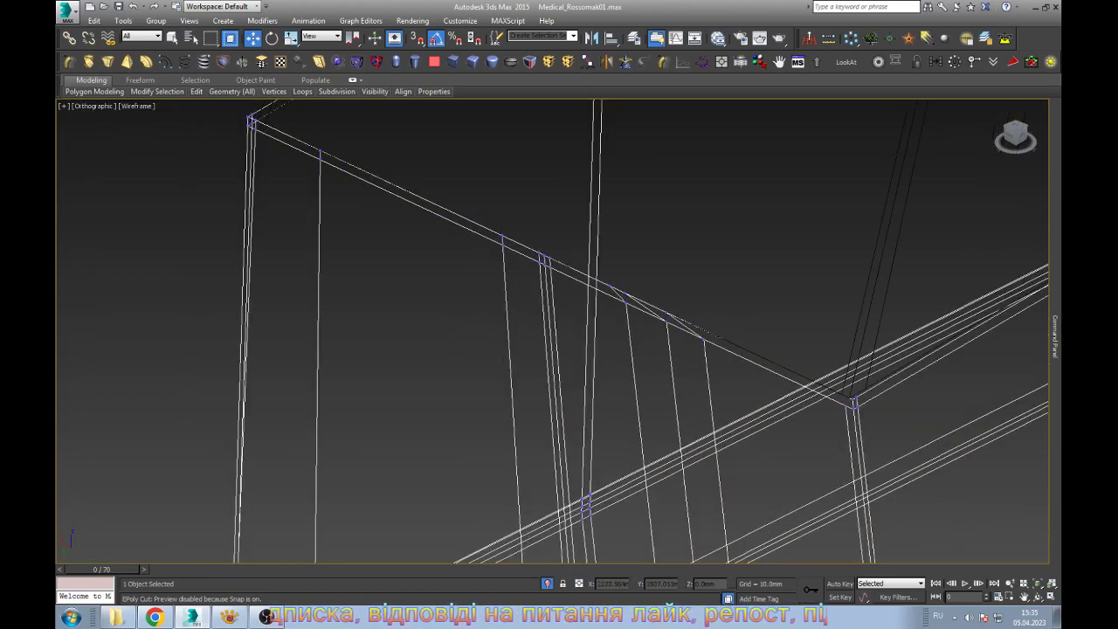
mouse_move(612, 306)
alt+middle_down()
mouse_move(599, 294)
mouse_move(613, 309)
alt+middle_up()
click(599, 294)
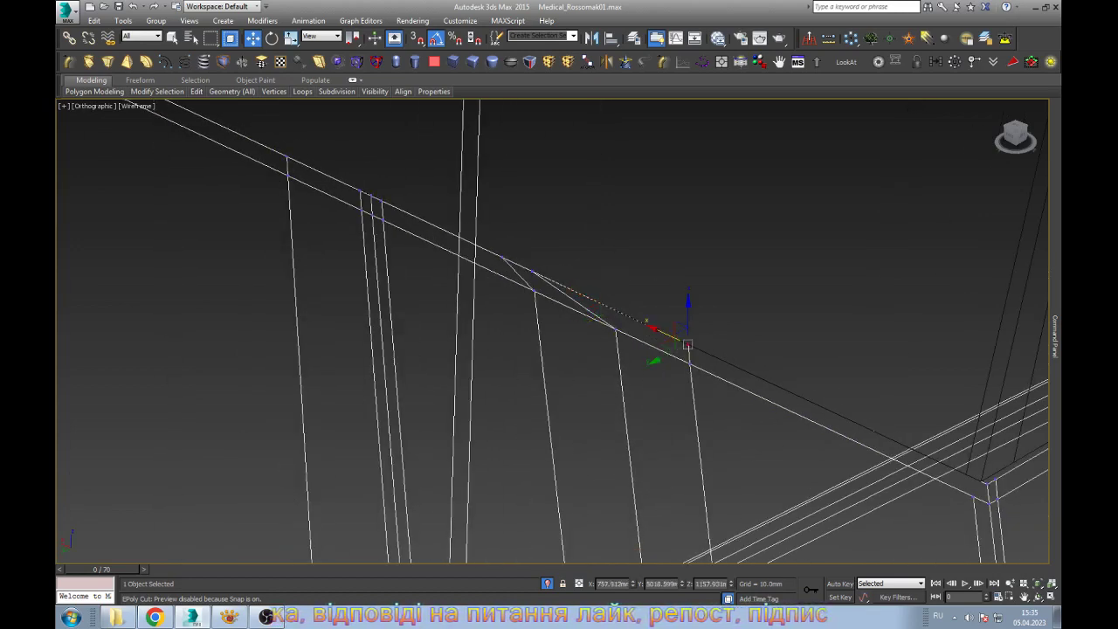
click(532, 271)
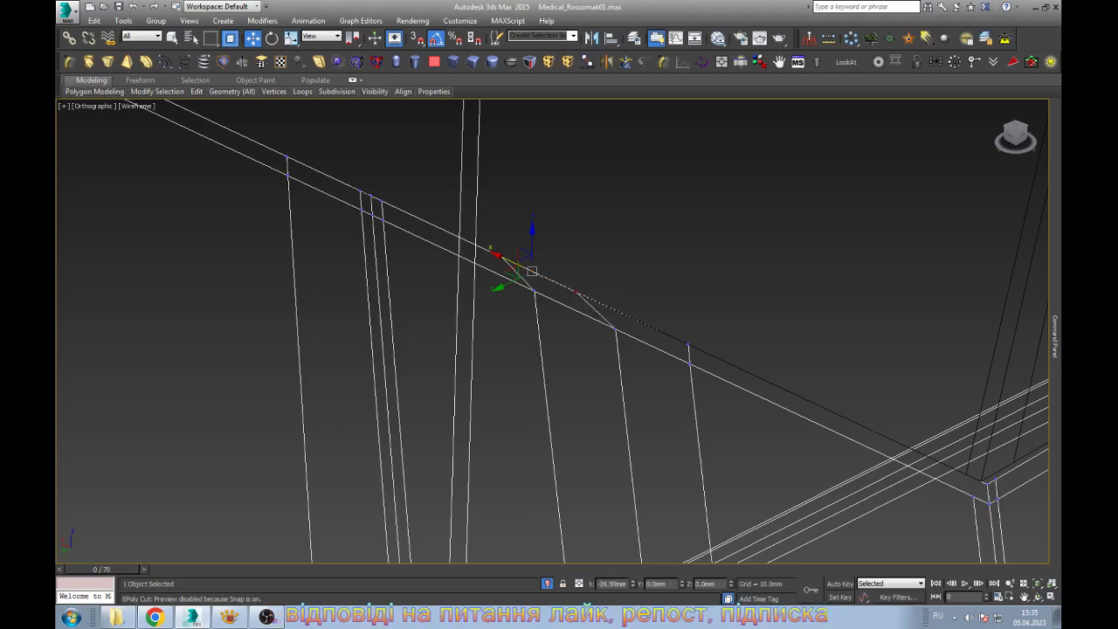
click(615, 312)
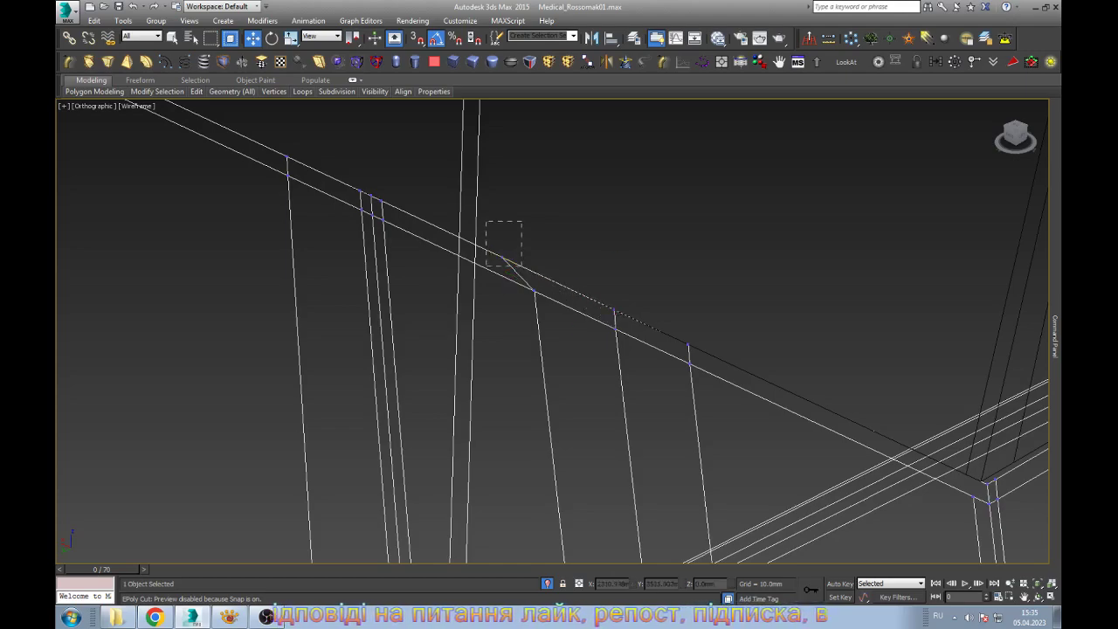
Zoom in on the roof panel, checking it shaded with Edged Faces and in wireframe
scroll(510, 302, down, 2)
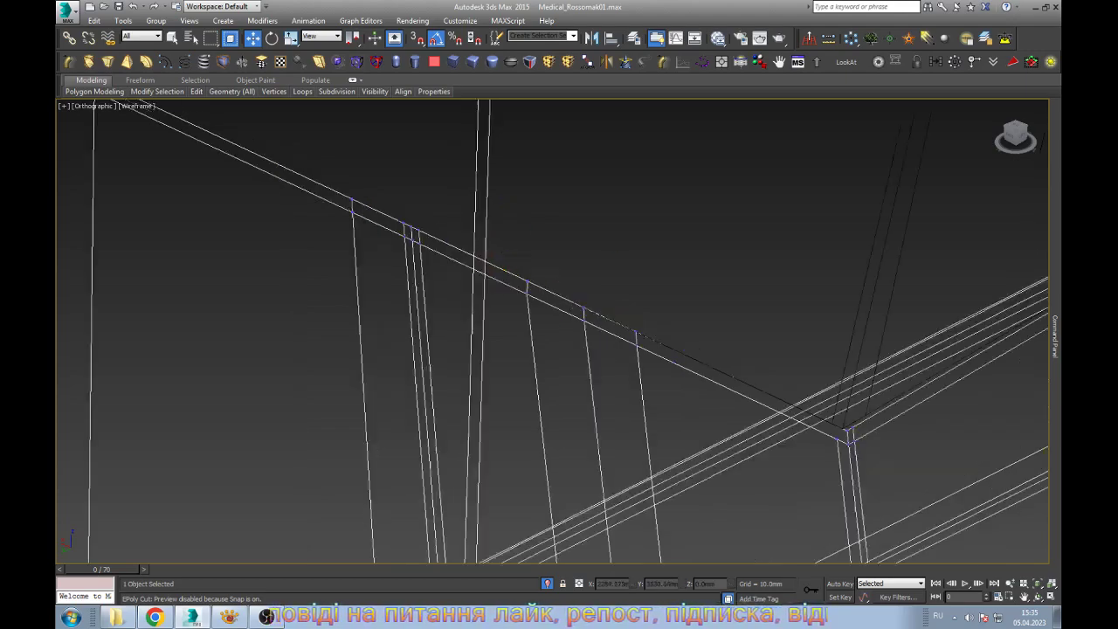
scroll(559, 332, down, 5)
key(F3)
scroll(559, 332, up, 4)
scroll(558, 331, up, 2)
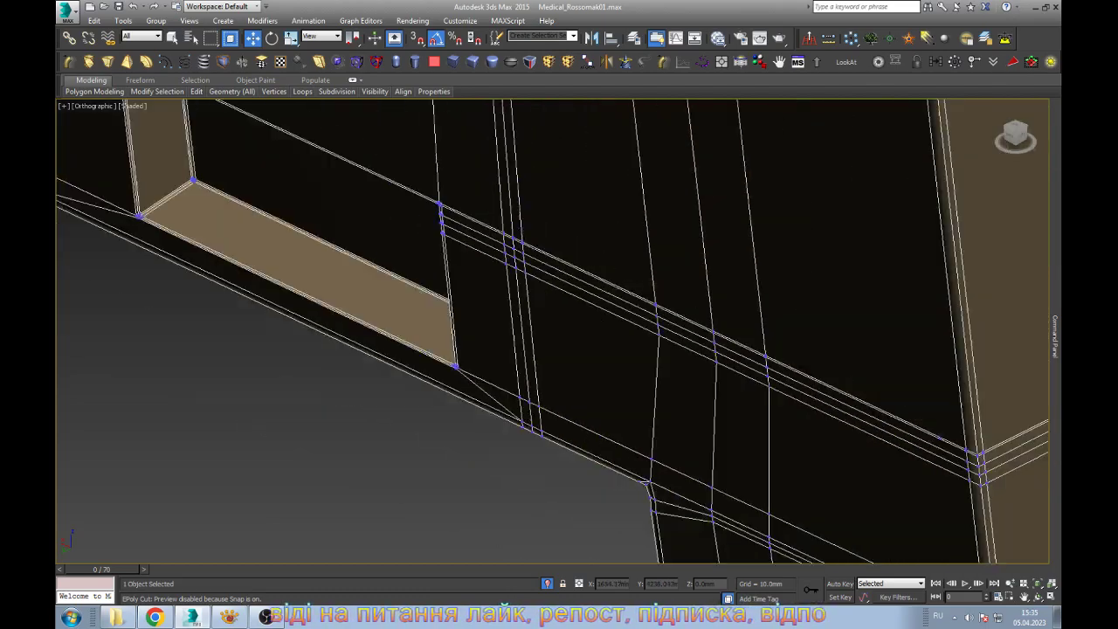
scroll(646, 482, down, 3)
scroll(799, 504, up, 4)
scroll(505, 359, down, 2)
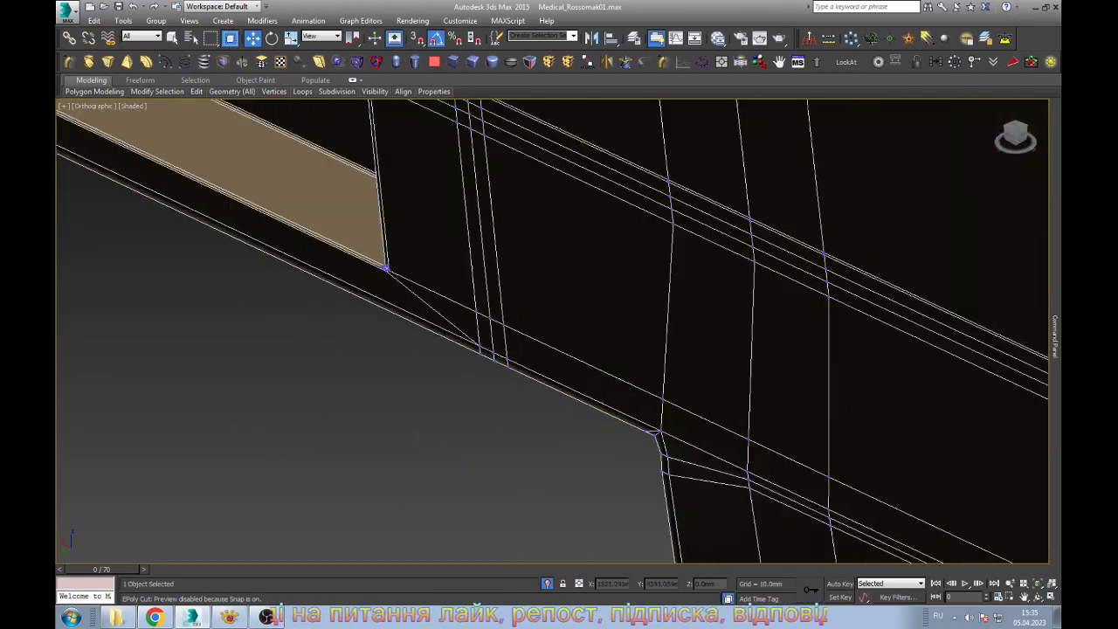
scroll(657, 433, down, 3)
key(F4)
scroll(656, 433, down, 2)
scroll(557, 365, up, 2)
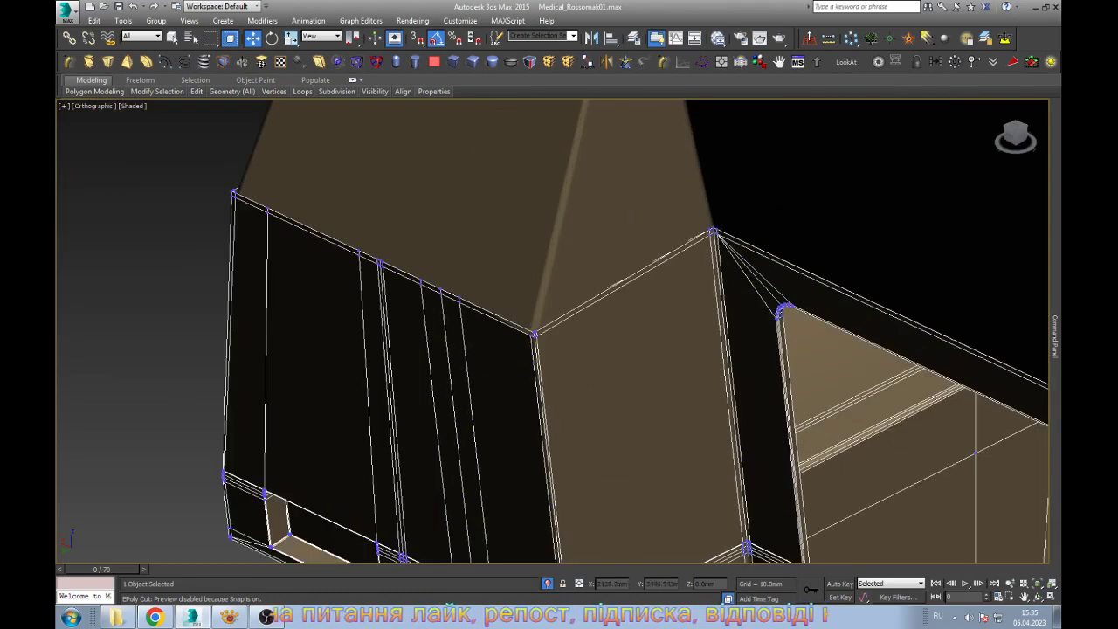
scroll(557, 365, up, 3)
key(F3)
scroll(557, 365, down, 3)
scroll(557, 365, down, 1)
scroll(557, 365, down, 2)
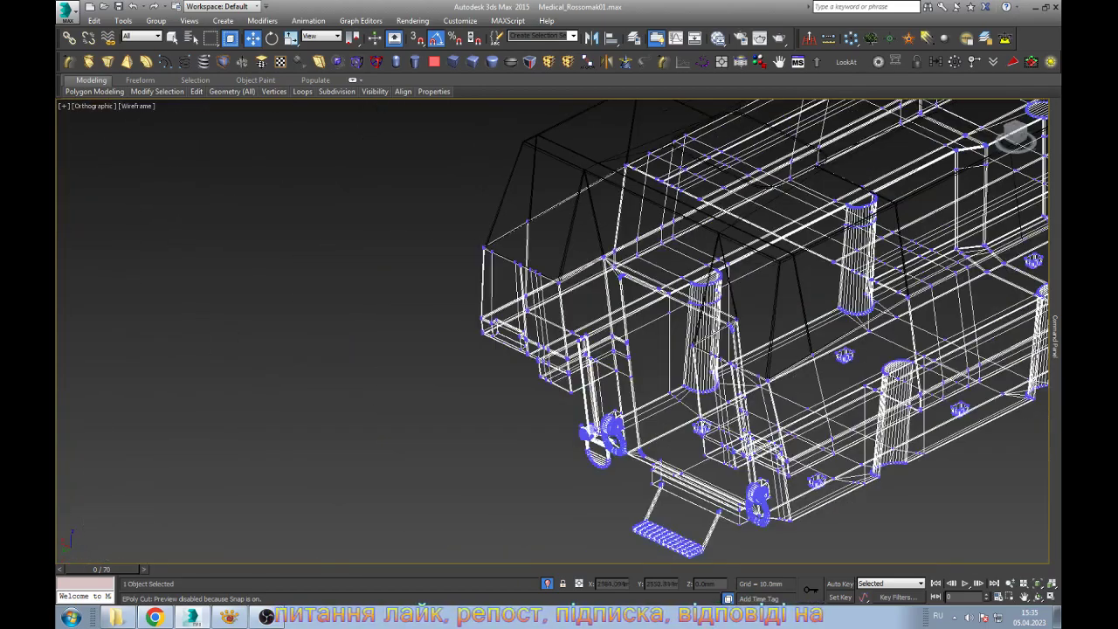
scroll(615, 511, up, 3)
scroll(573, 294, up, 3)
scroll(573, 294, up, 2)
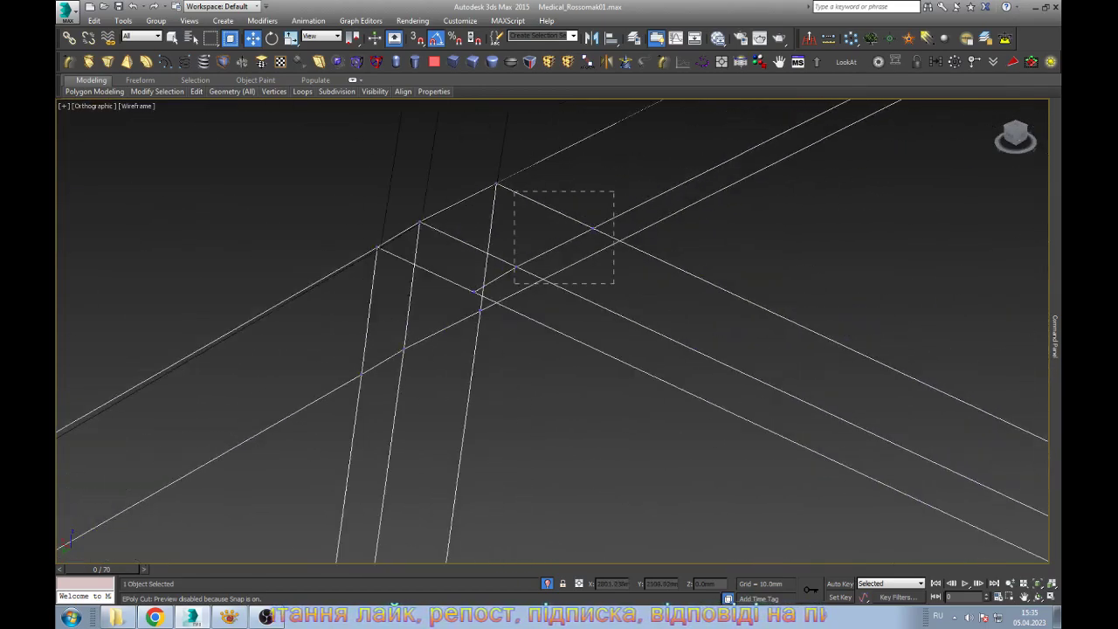
Select the roof corner vertex and its neighbour, end the cut, and orbit to a new angle
drag(613, 283, 614, 283)
ctrl+click(475, 290)
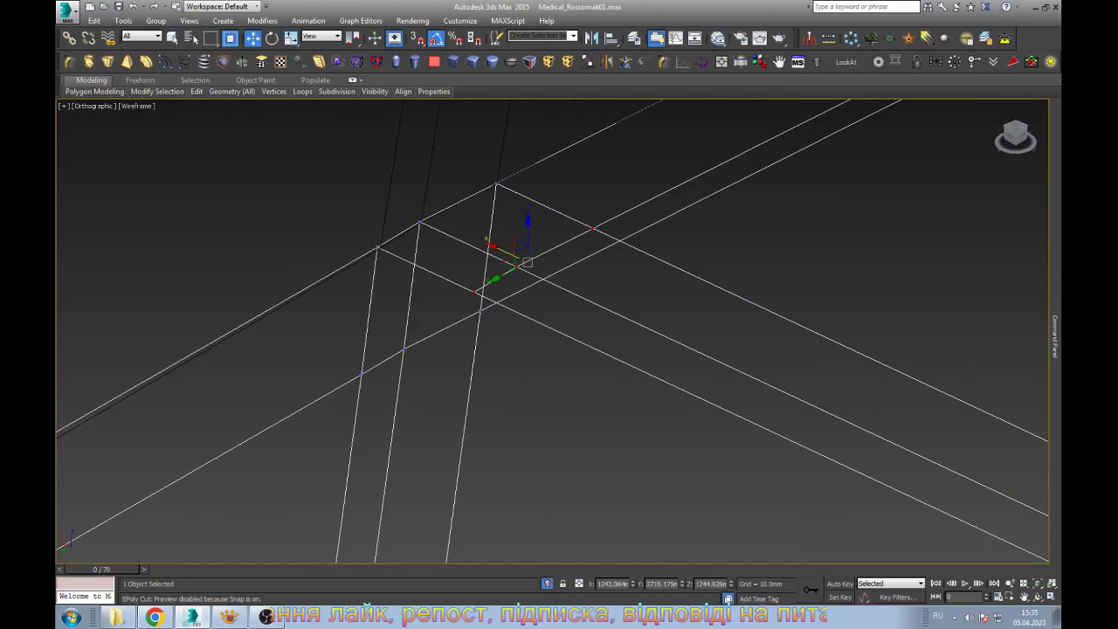
alt+middle_drag(559, 332, 611, 367)
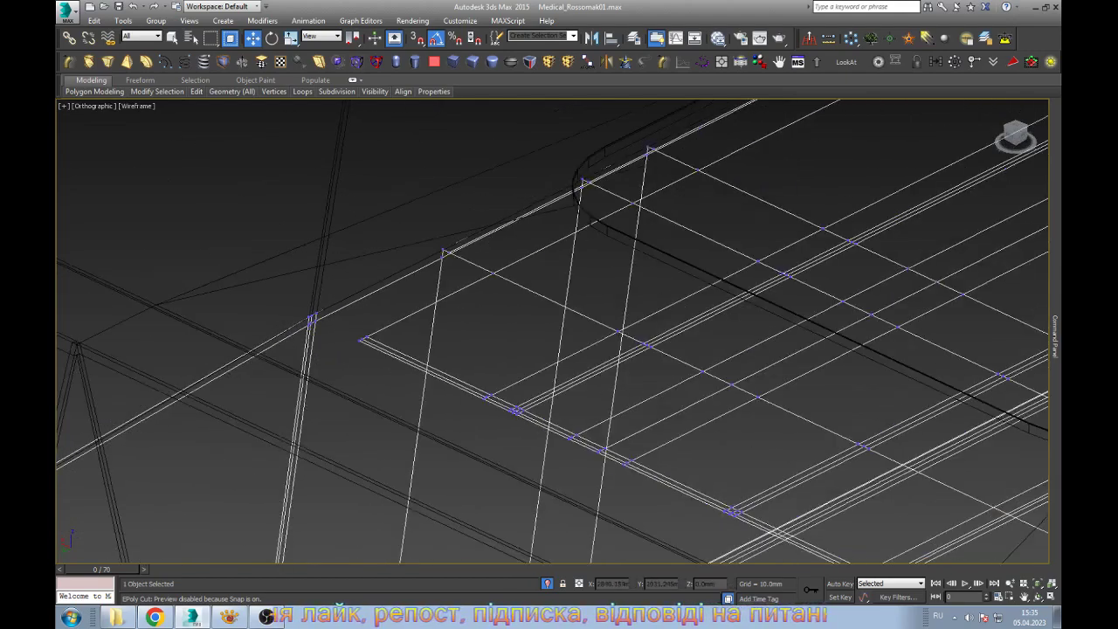
scroll(443, 259, up, 5)
scroll(443, 259, down, 5)
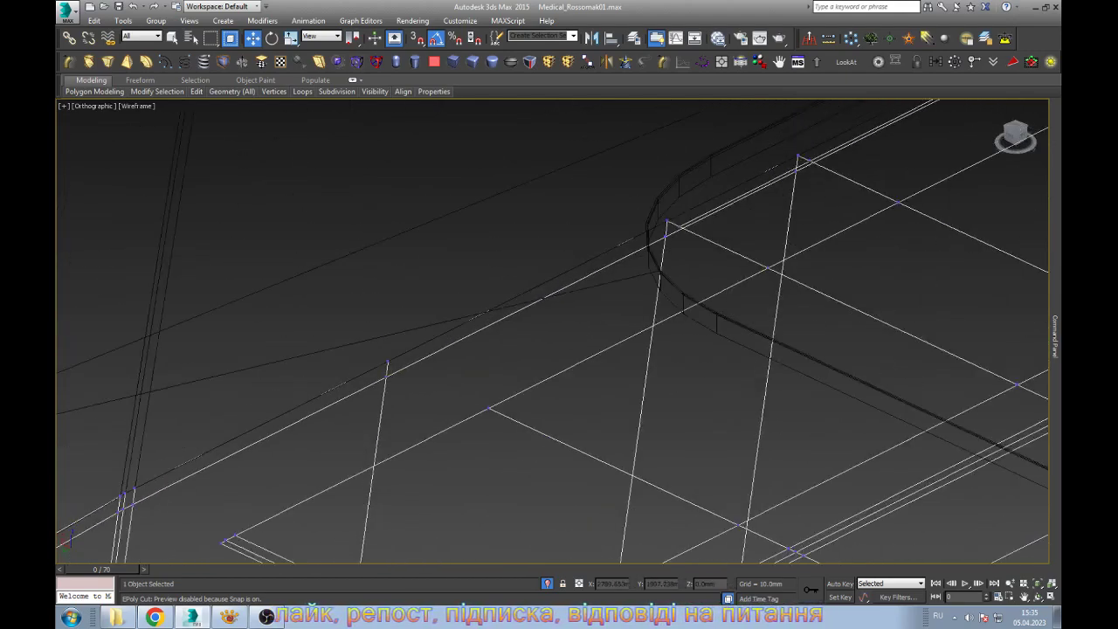
scroll(443, 426, up, 5)
right_click(443, 426)
alt+middle_drag(443, 426, 619, 285)
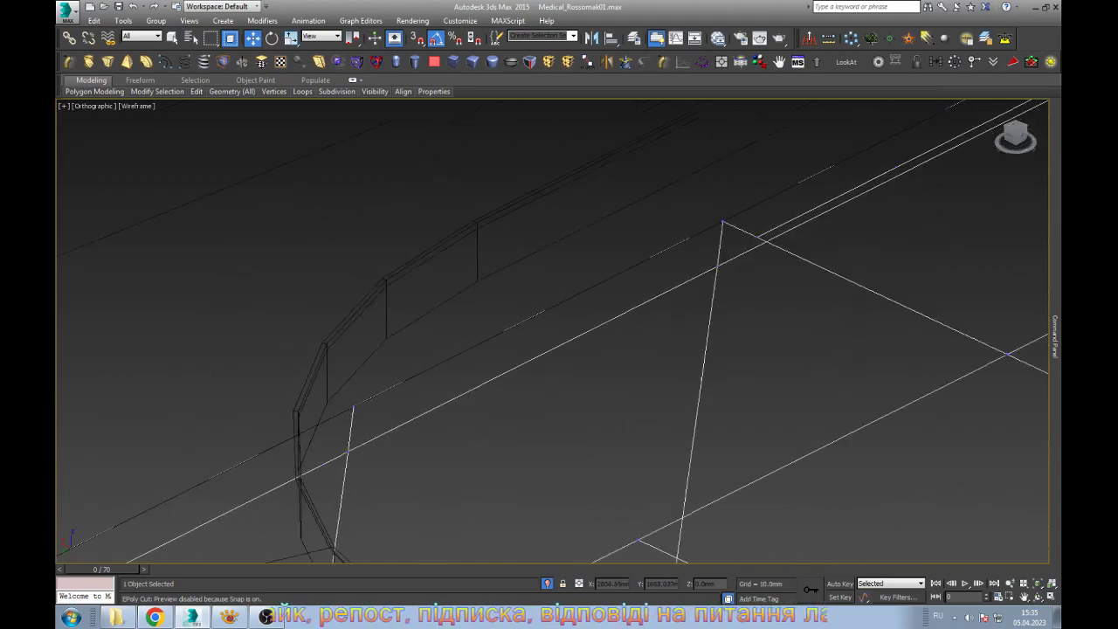
scroll(619, 286, down, 3)
scroll(619, 285, down, 3)
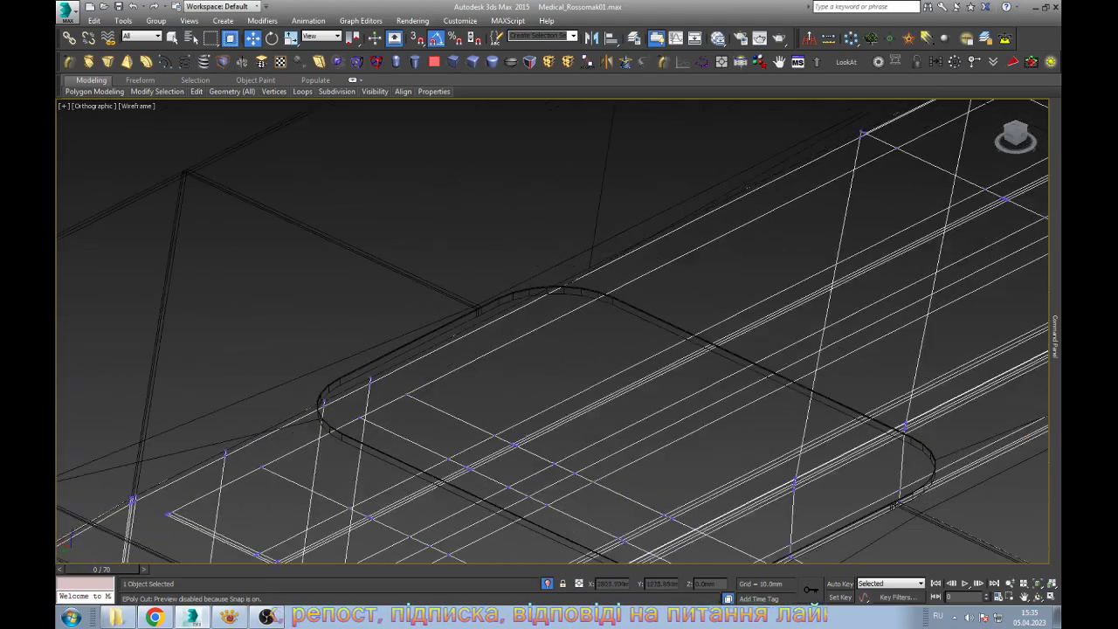
scroll(619, 286, down, 2)
scroll(619, 285, down, 4)
scroll(619, 286, up, 2)
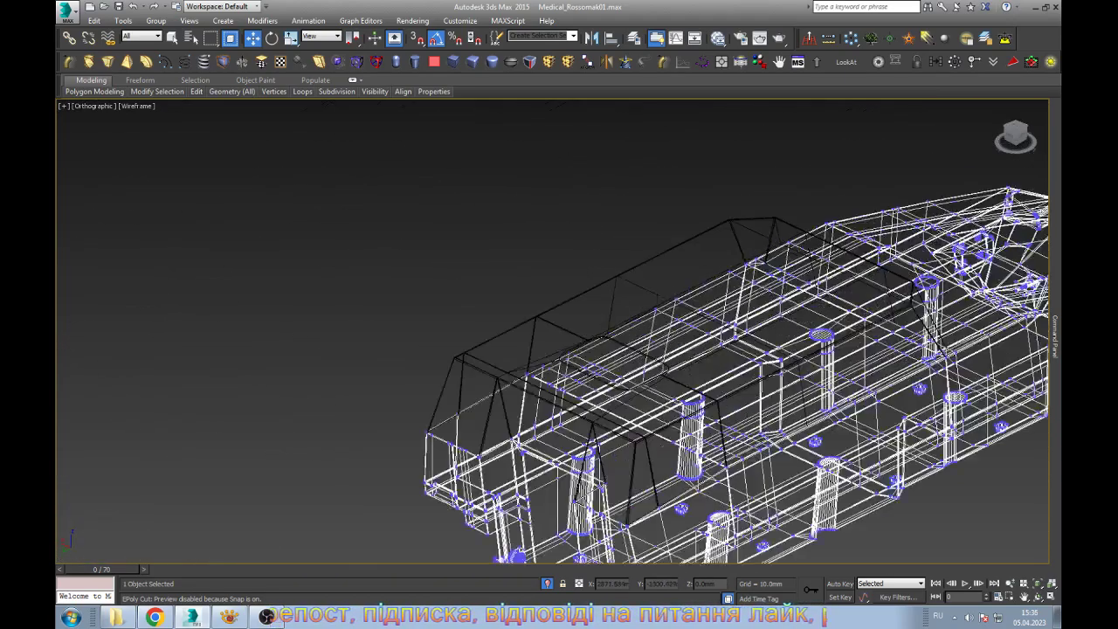
scroll(620, 285, up, 3)
scroll(612, 330, up, 3)
scroll(611, 330, up, 3)
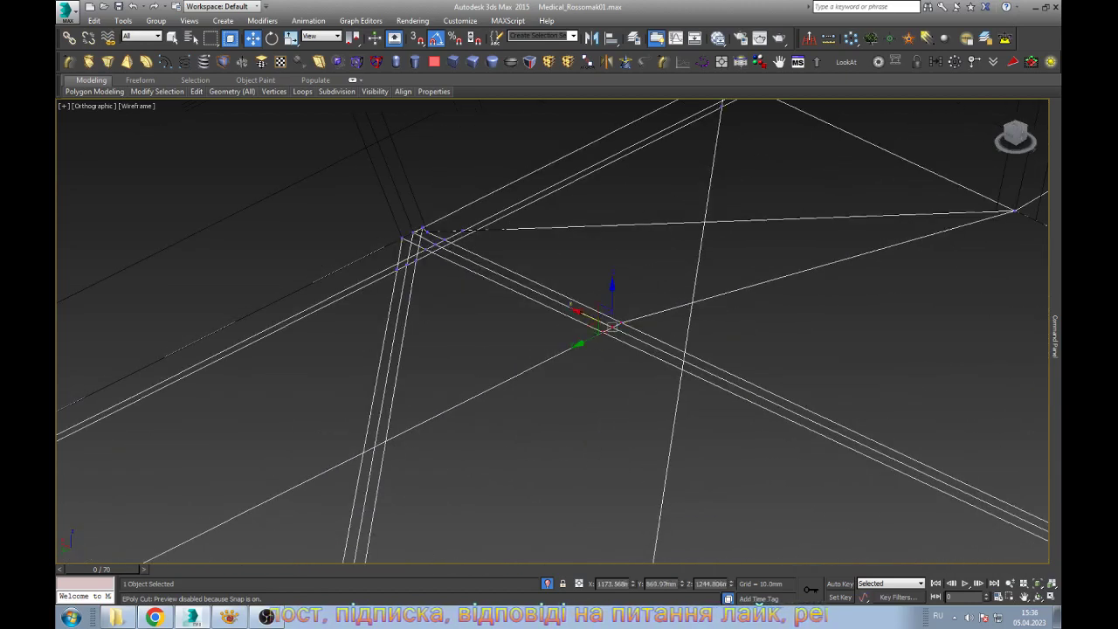
Undo the diagonal edges crossing at the vertex, redo the vertex move, and re-check the roof junction
key(ctrl+z)
scroll(419, 231, up, 3)
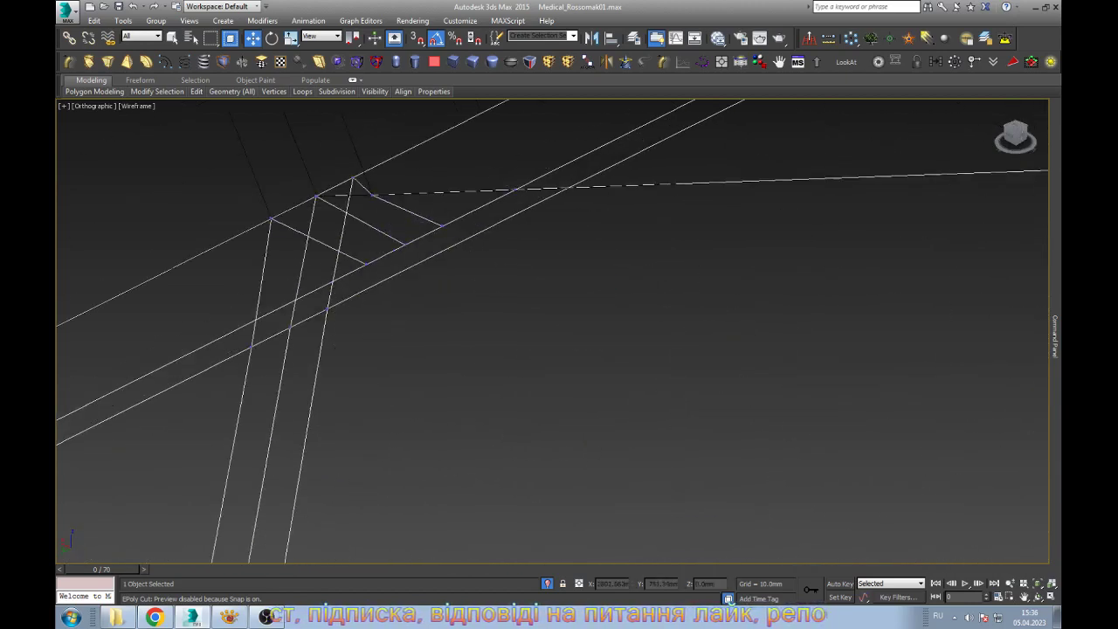
key(ctrl+y)
key(ctrl+r)
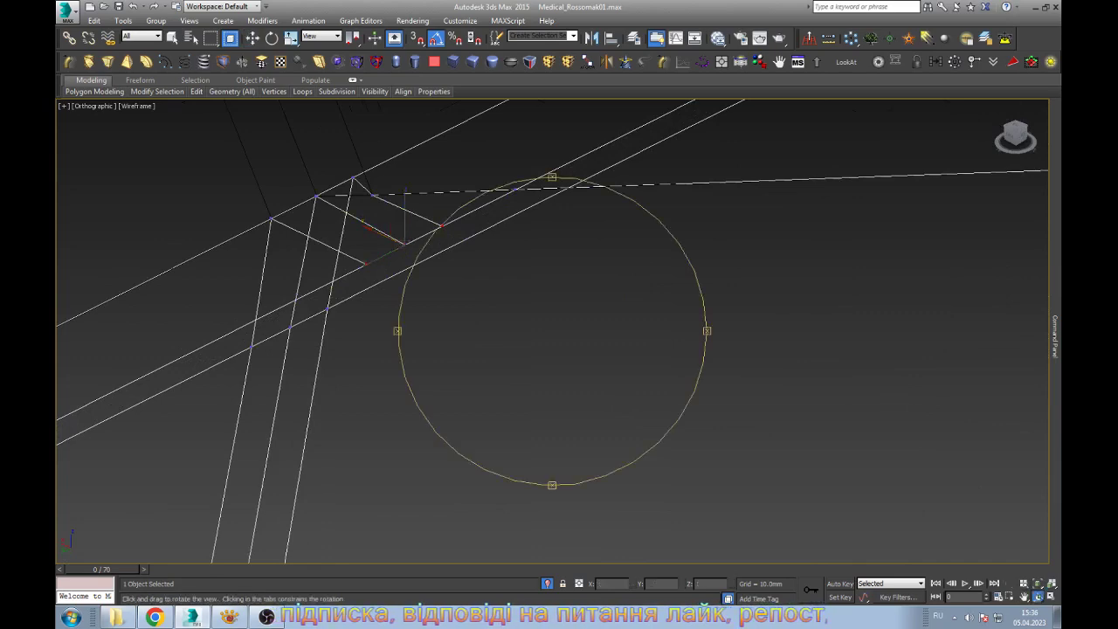
drag(524, 262, 611, 314)
key(Escape)
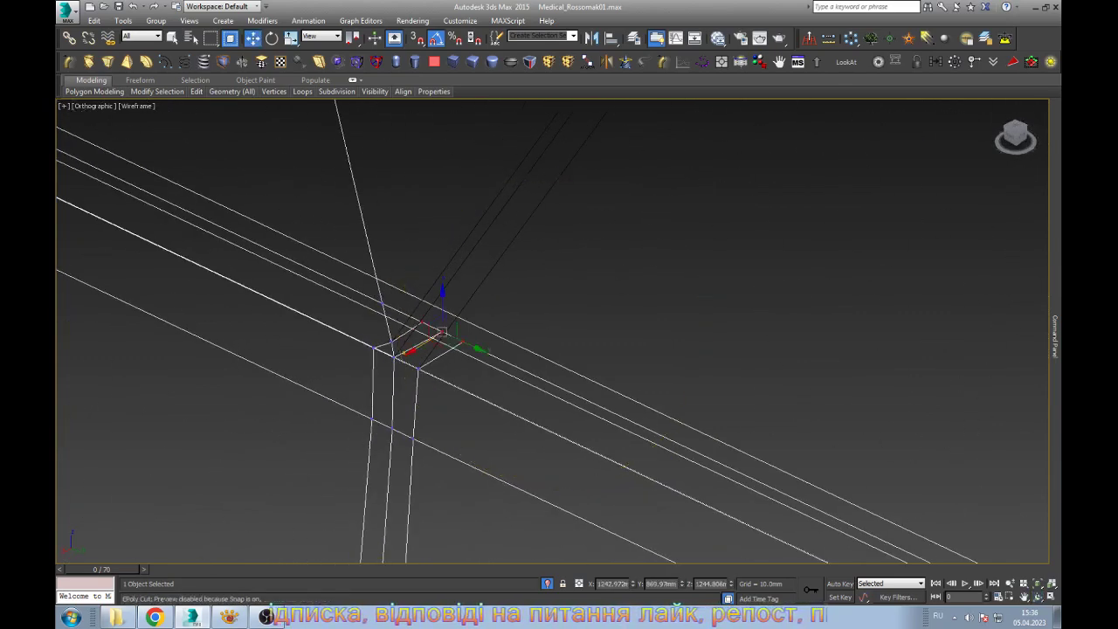
key(F3)
key(alt+c)
key(F3)
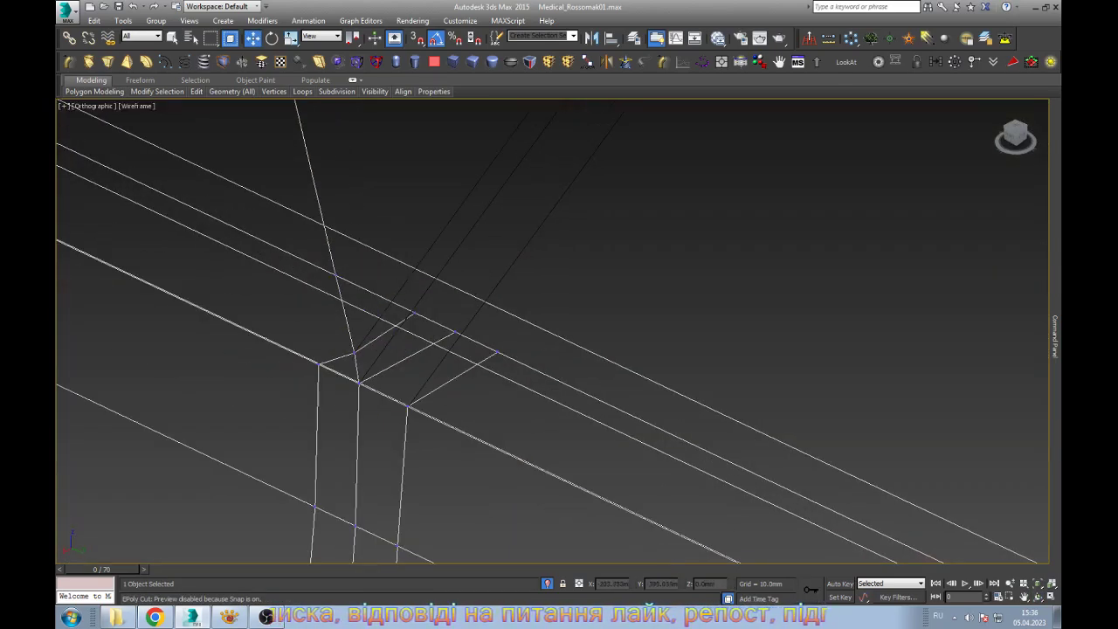
Select the vertex at the rail junction, check it shaded, and activate the Move tool
drag(397, 303, 528, 381)
scroll(528, 381, down, 2)
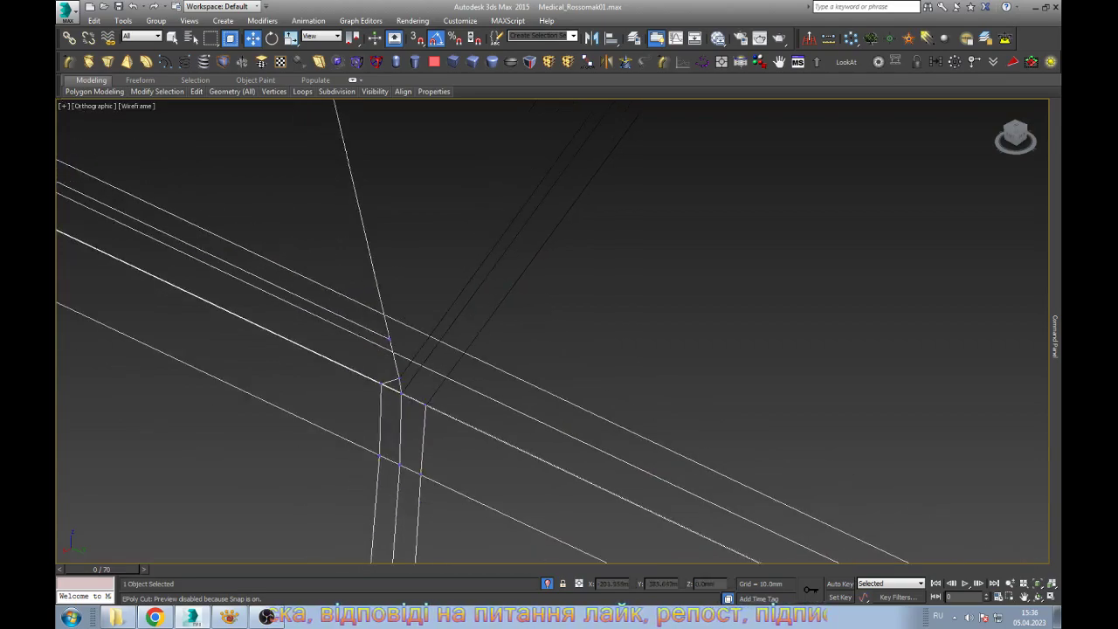
scroll(528, 381, down, 4)
key(F3)
key(F3)
scroll(551, 332, down, 3)
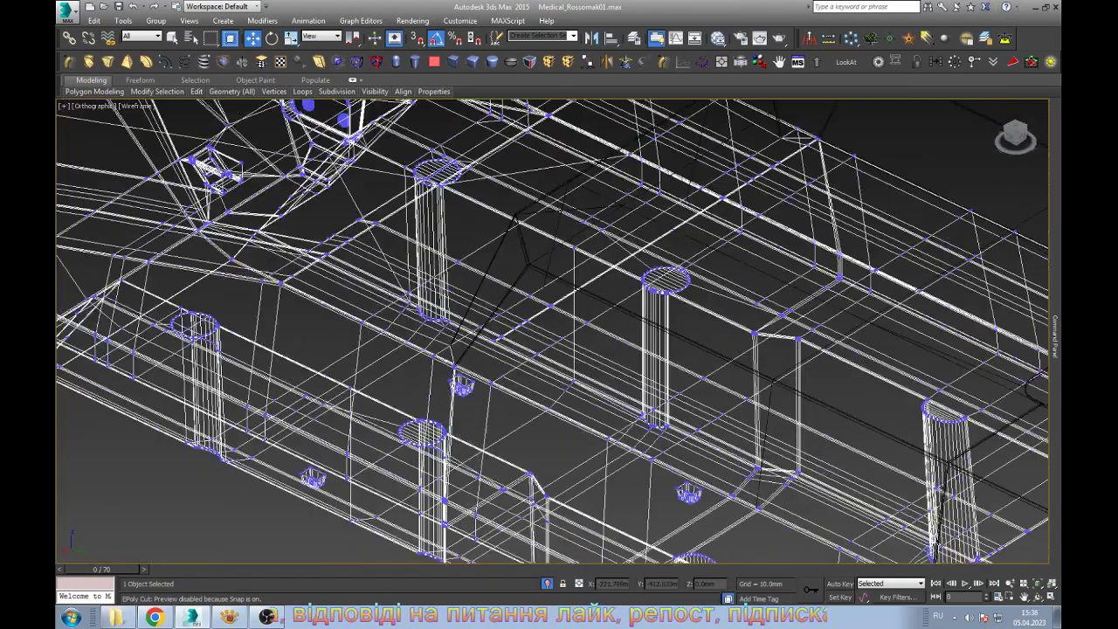
scroll(552, 332, down, 3)
scroll(552, 332, up, 5)
scroll(552, 331, up, 3)
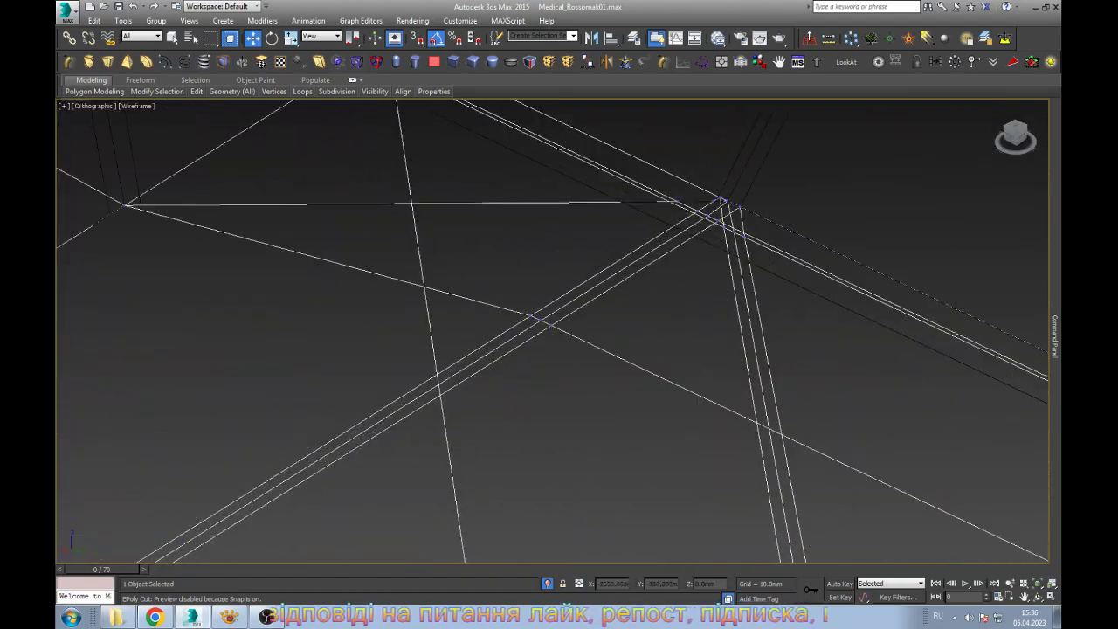
mouse_move(552, 332)
alt+middle_down()
mouse_move(568, 340)
mouse_move(513, 350)
mouse_move(542, 319)
alt+middle_up()
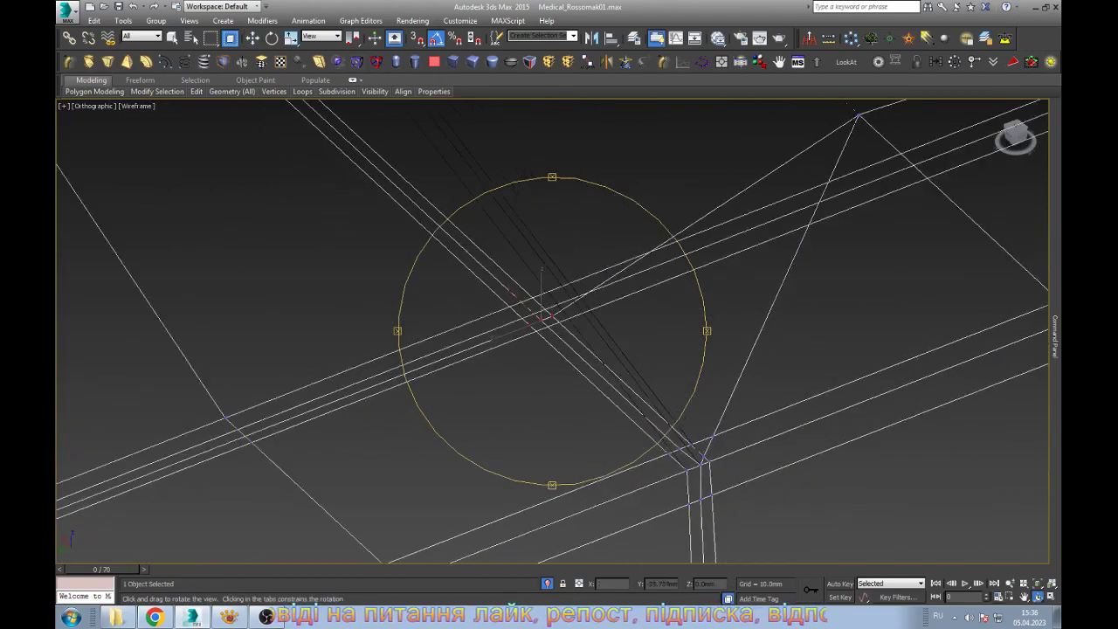
key(w)
scroll(541, 319, up, 2)
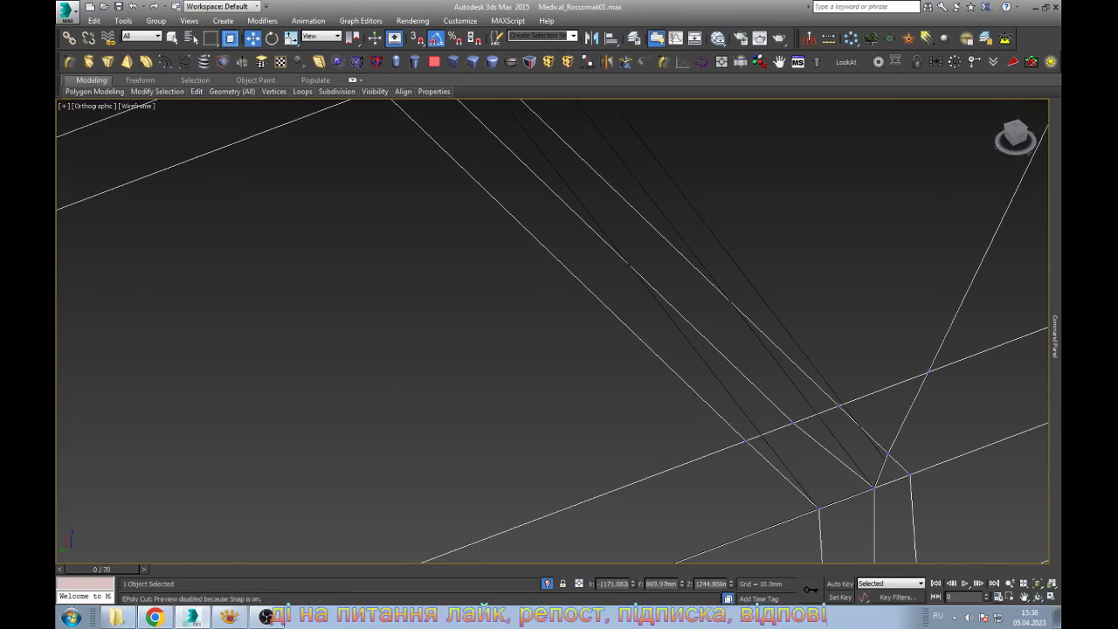
Select the junction vertex and zoom around it to check its position
drag(736, 389, 863, 454)
alt+middle_drag(774, 411, 786, 375)
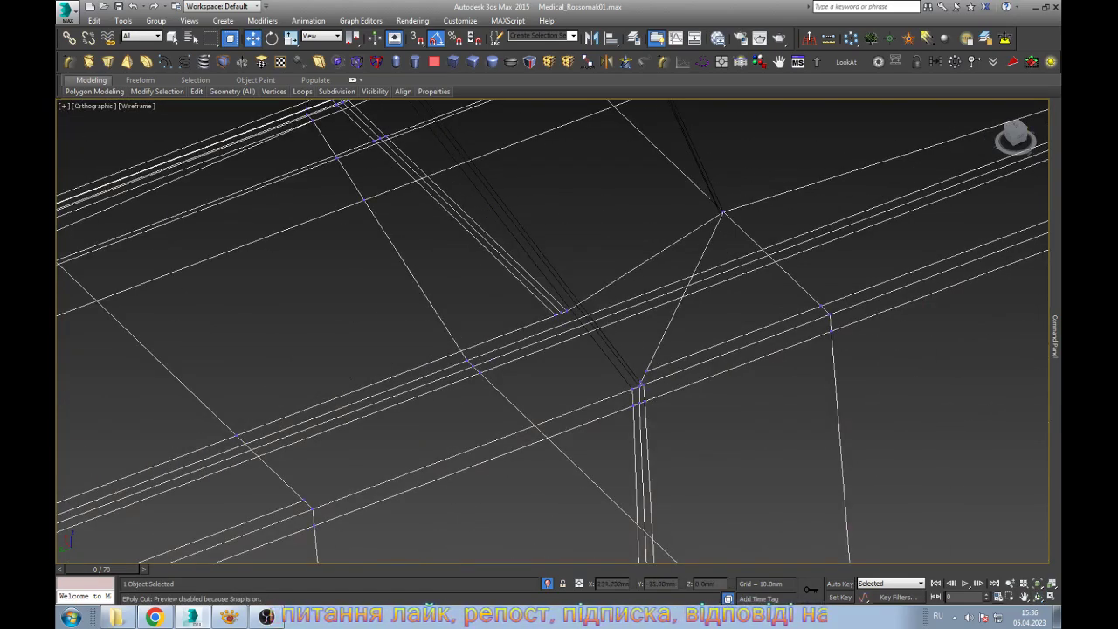
scroll(552, 332, down, 2)
scroll(552, 331, down, 2)
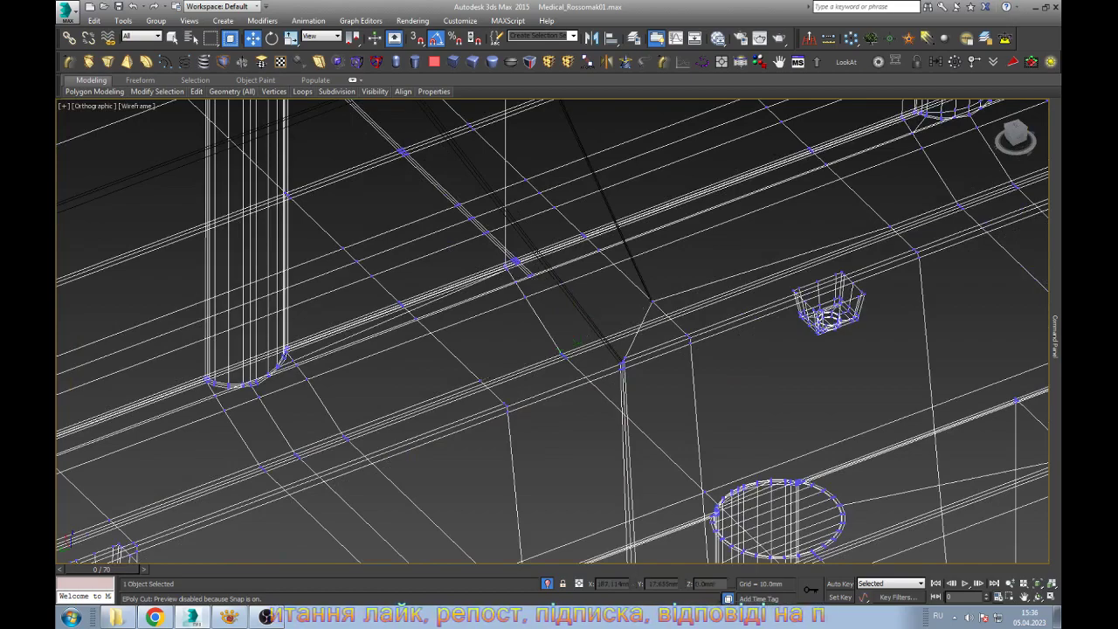
scroll(664, 340, up, 2)
scroll(664, 340, up, 2)
scroll(663, 340, up, 2)
scroll(489, 410, down, 1)
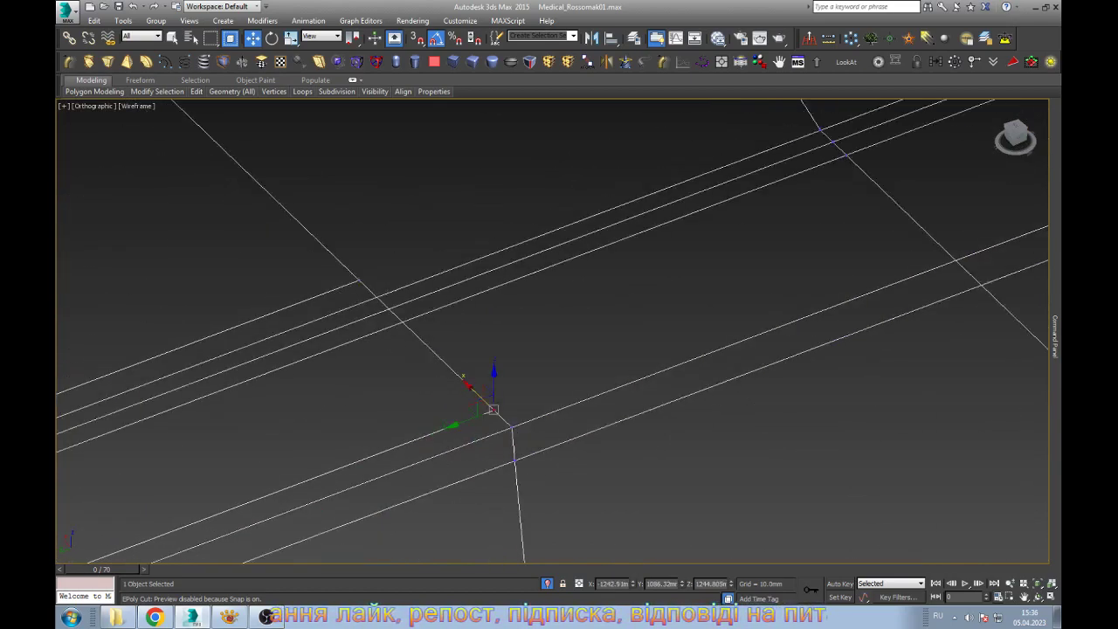
scroll(492, 407, down, 2)
scroll(644, 278, down, 2)
scroll(645, 278, up, 3)
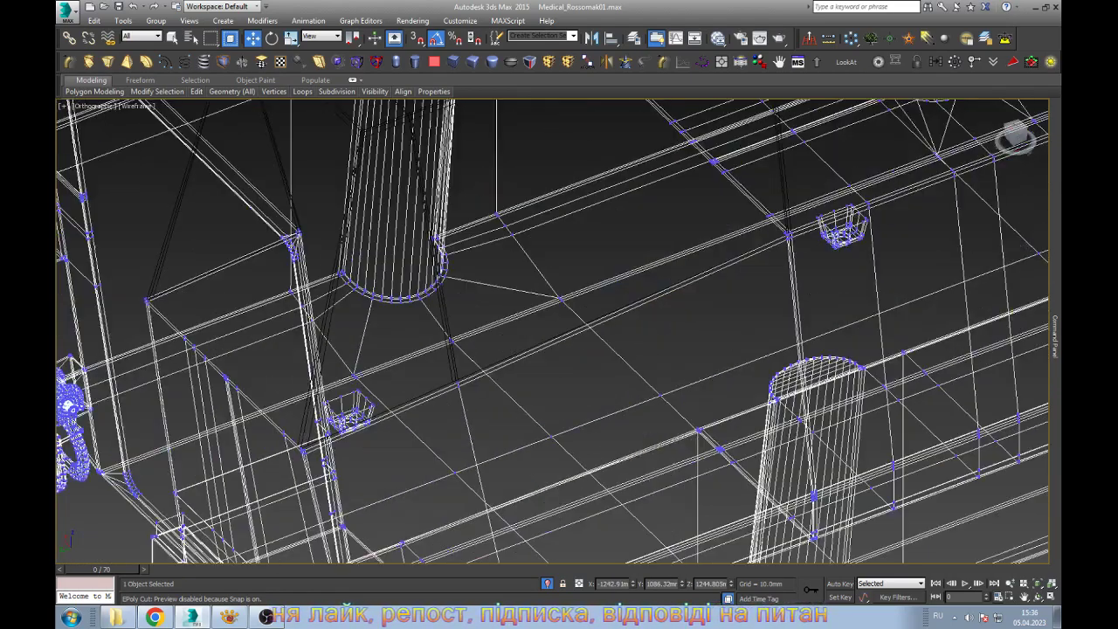
scroll(644, 277, up, 2)
scroll(644, 278, up, 2)
scroll(644, 278, down, 2)
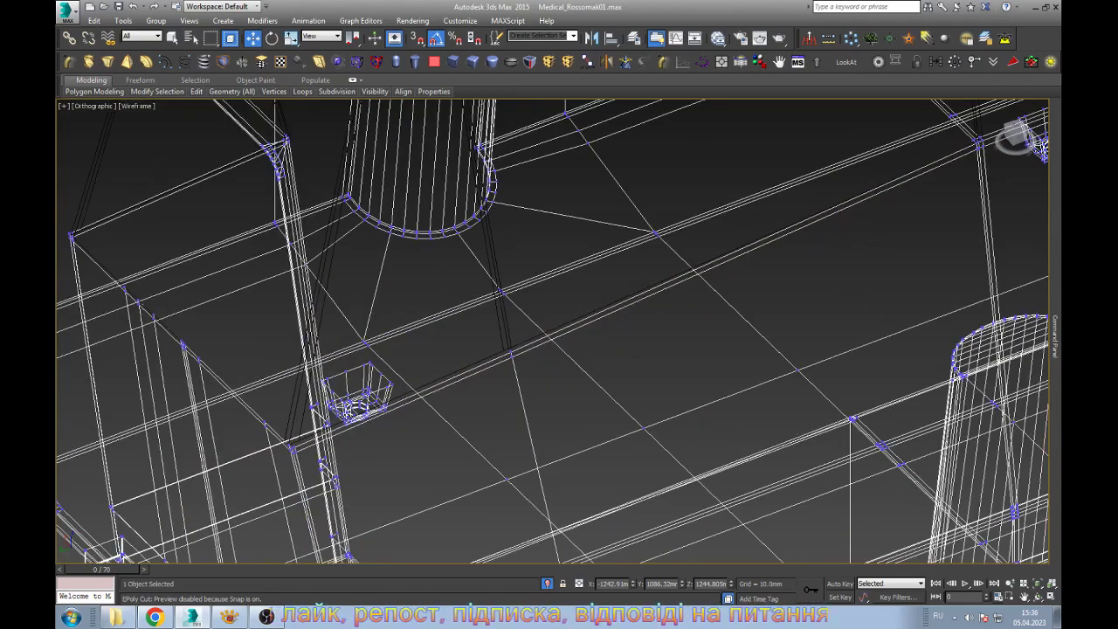
scroll(644, 278, down, 2)
scroll(644, 278, up, 2)
scroll(644, 278, up, 2)
Toggle a quick shaded check, then switch to Edge level and zoom over the hull
key(F3)
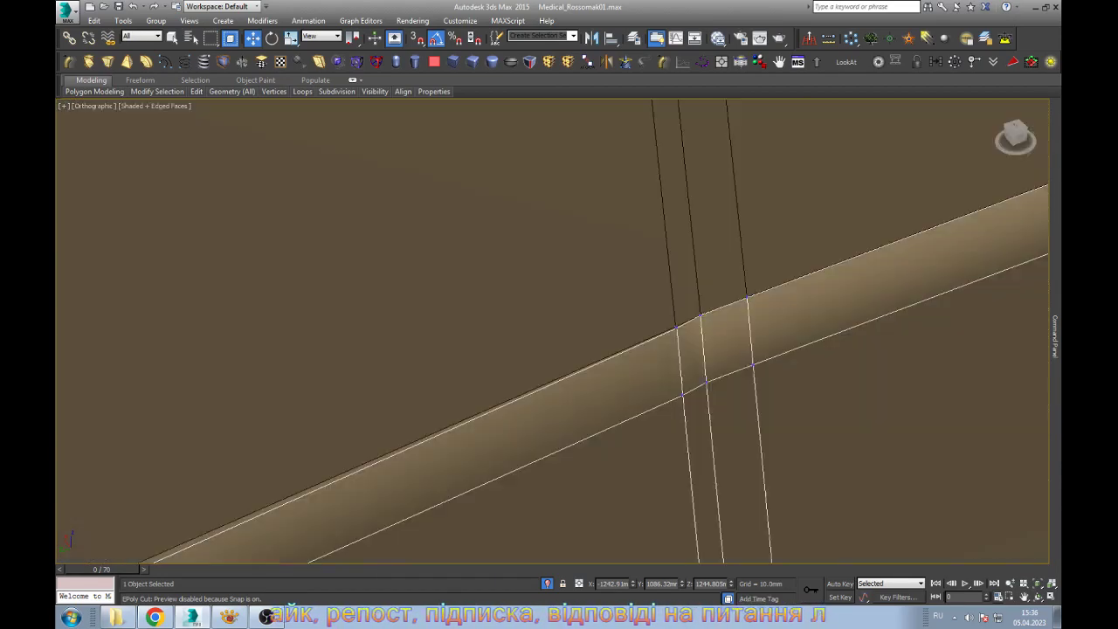
key(F3)
scroll(682, 280, up, 1)
key(2)
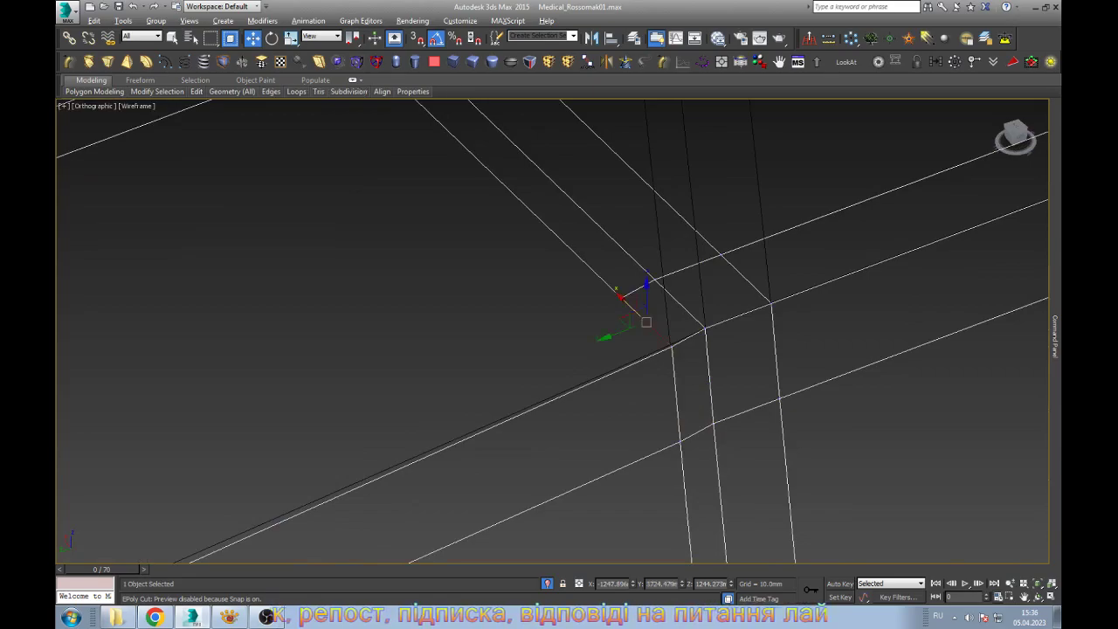
scroll(645, 321, down, 5)
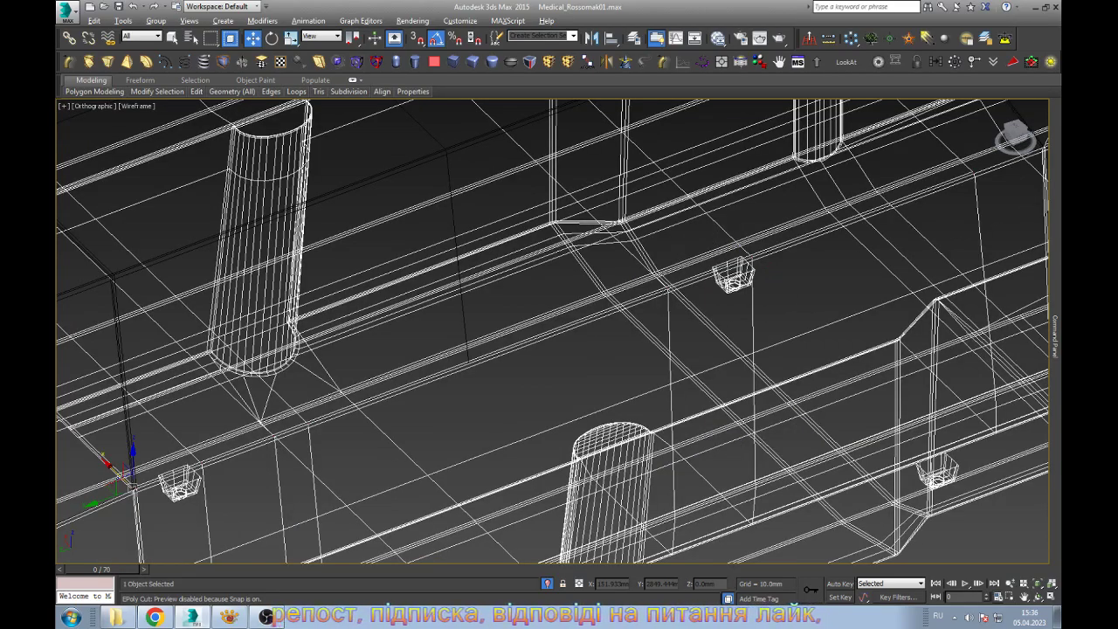
scroll(645, 322, down, 3)
scroll(645, 323, down, 3)
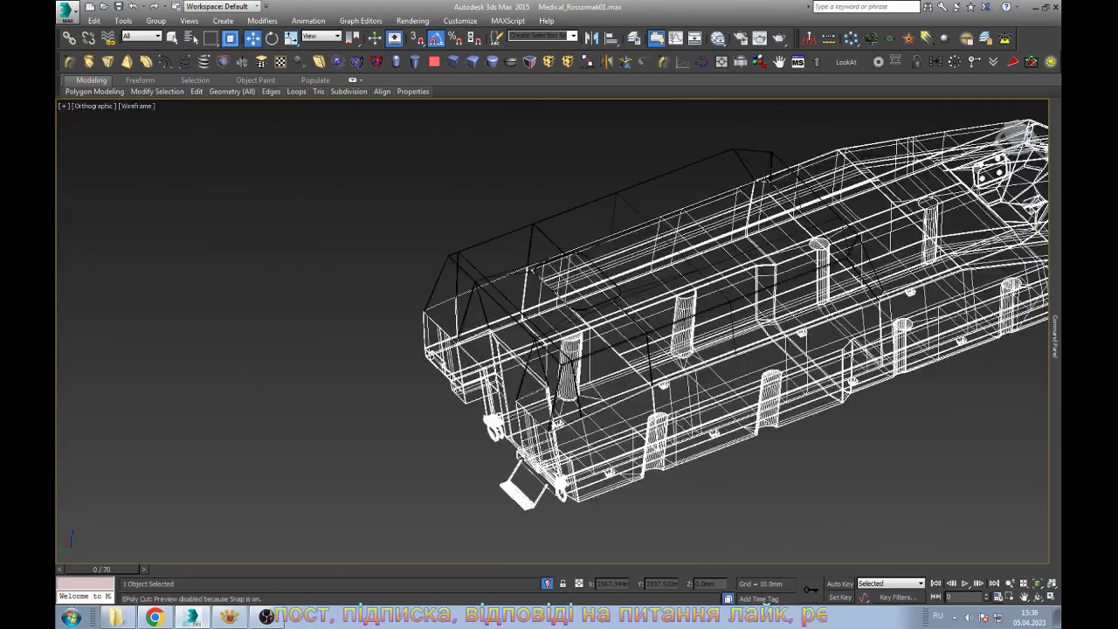
scroll(646, 323, up, 6)
Select the large hull mesh piece as an element and zoom in on it
key(5)
click(645, 322)
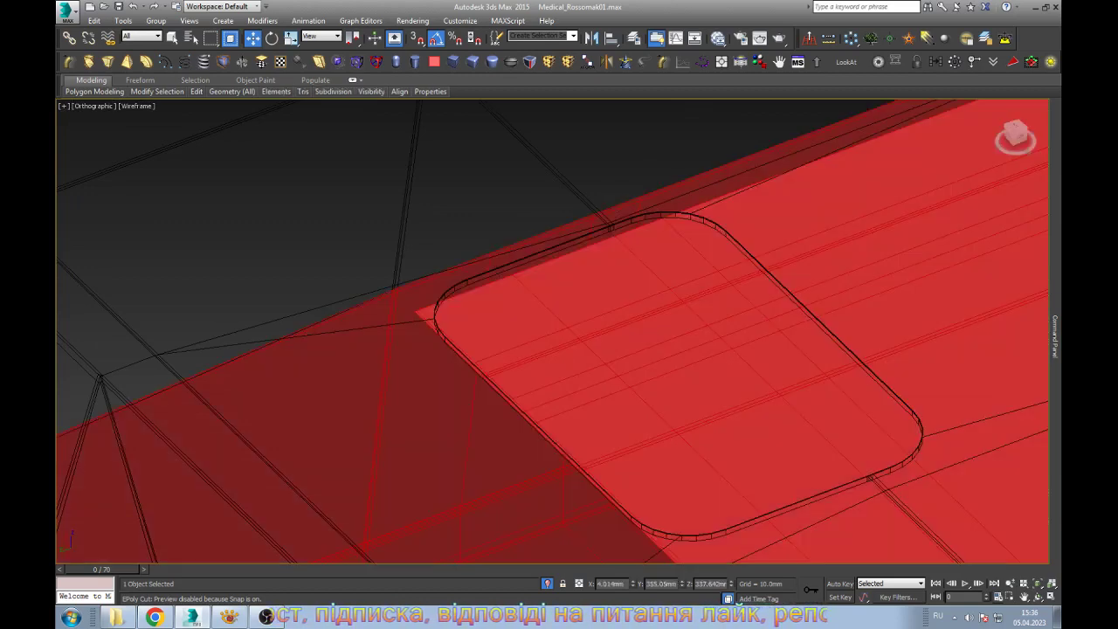
scroll(646, 322, down, 5)
scroll(645, 323, up, 4)
scroll(645, 322, up, 2)
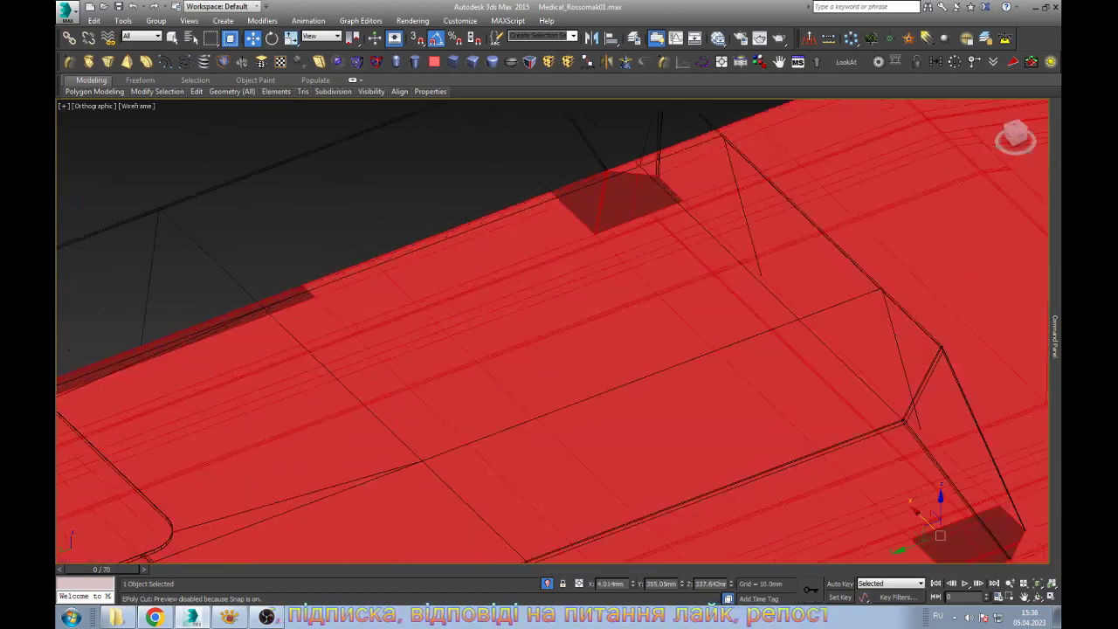
scroll(645, 322, up, 2)
scroll(645, 323, up, 2)
Back at Edge level, orbit around the roof junction and clear the vertex selection
key(2)
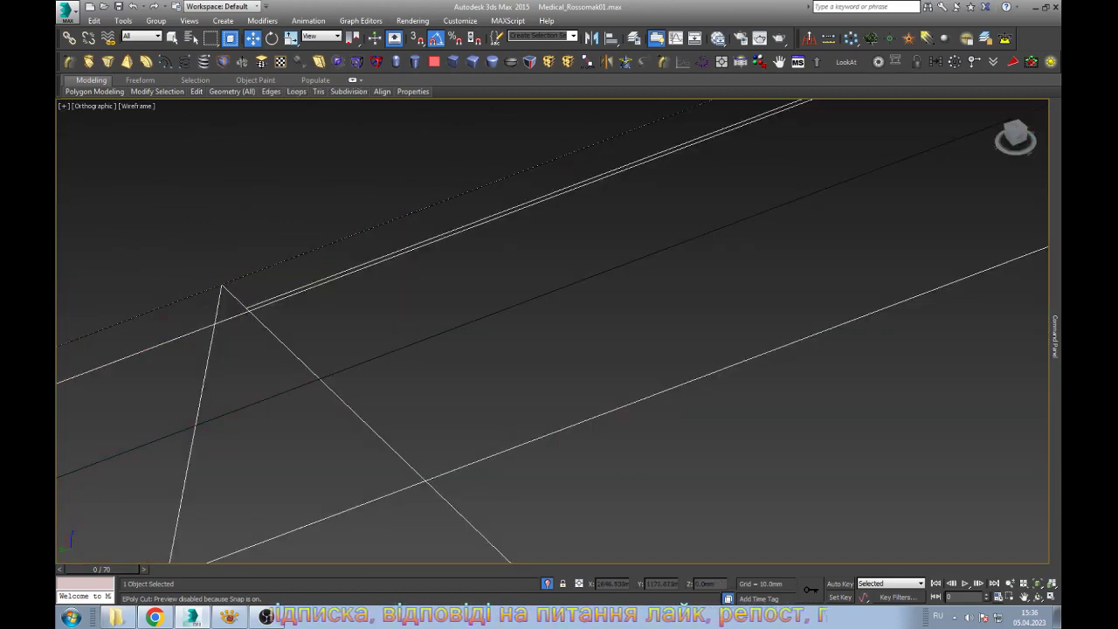
mouse_move(221, 285)
alt+middle_down()
mouse_move(539, 428)
mouse_move(559, 410)
mouse_move(565, 377)
alt+middle_up()
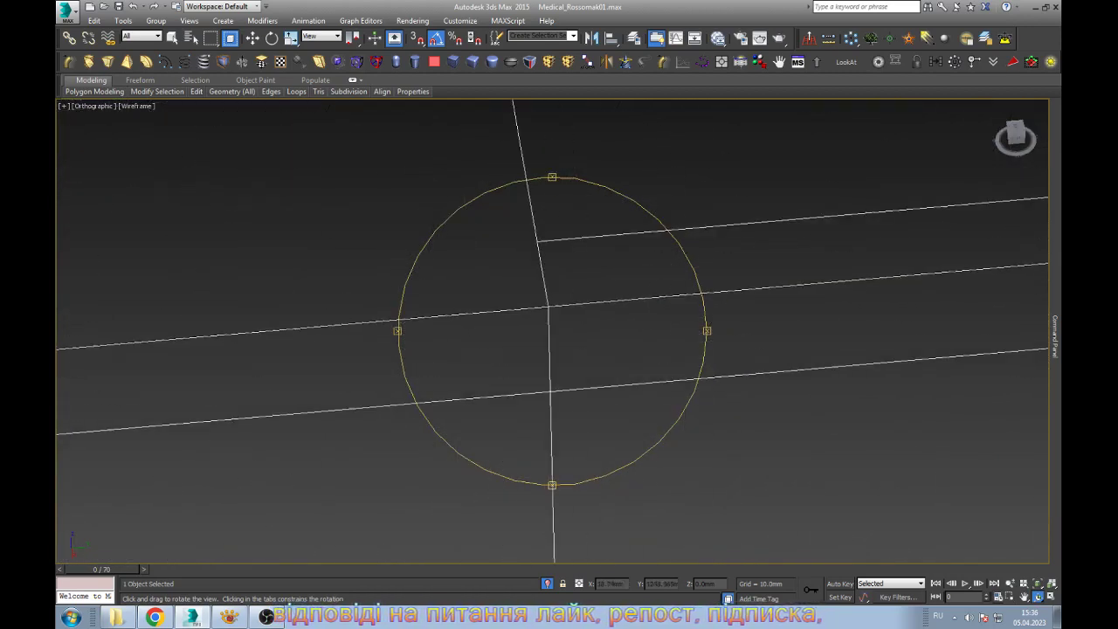
alt+middle_drag(565, 377, 558, 349)
key(w)
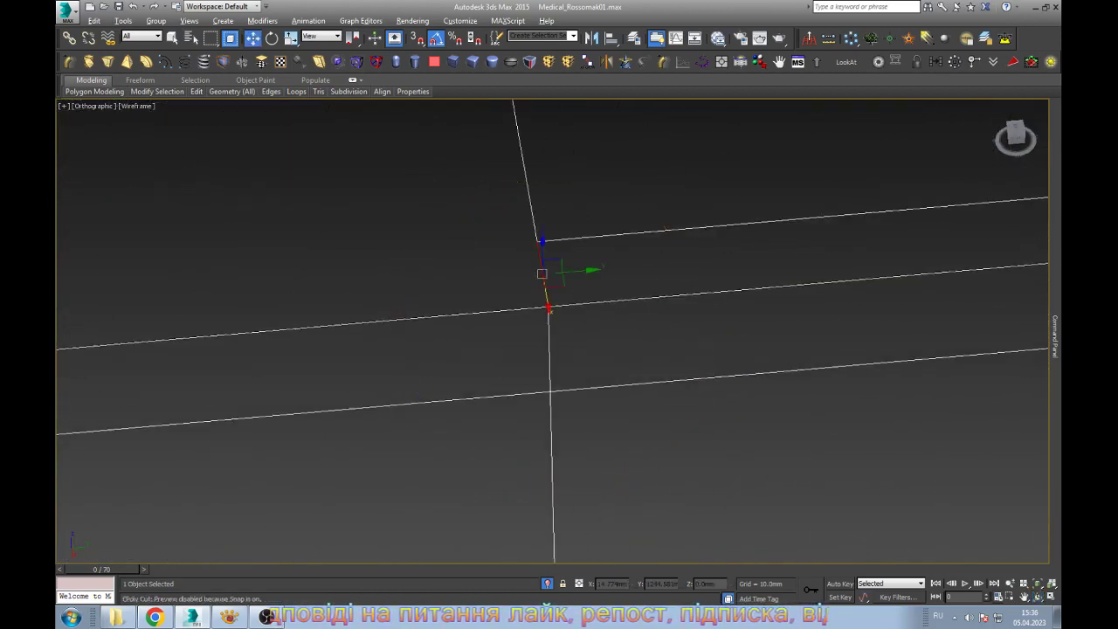
key(ctrl+d)
Frame the whole model at Element level, then zoom closer and return to Edge level
key(5)
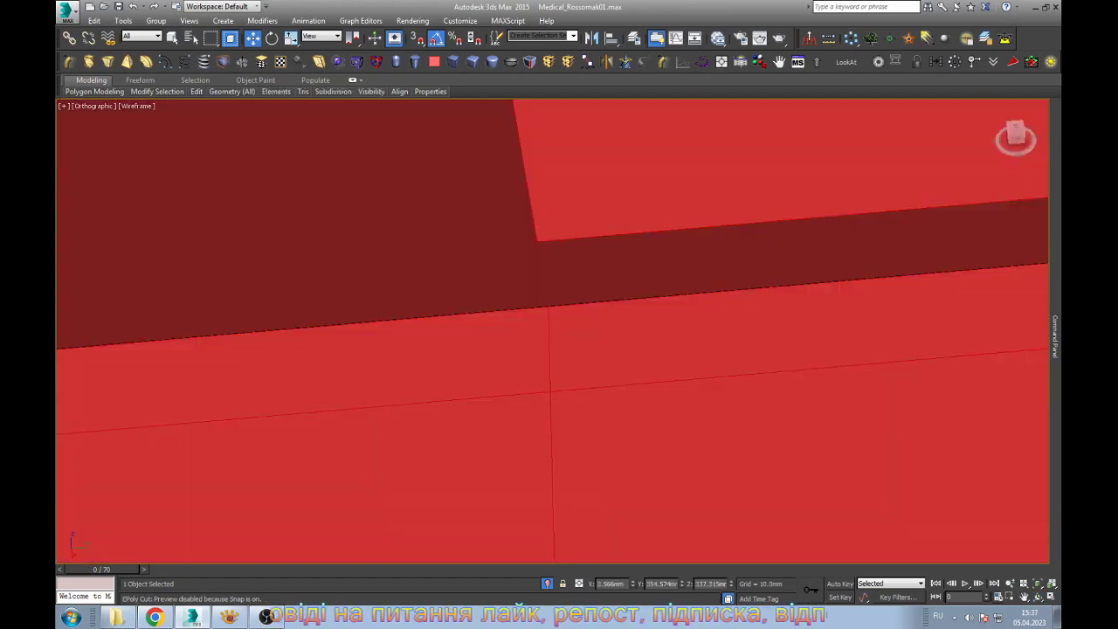
key(z)
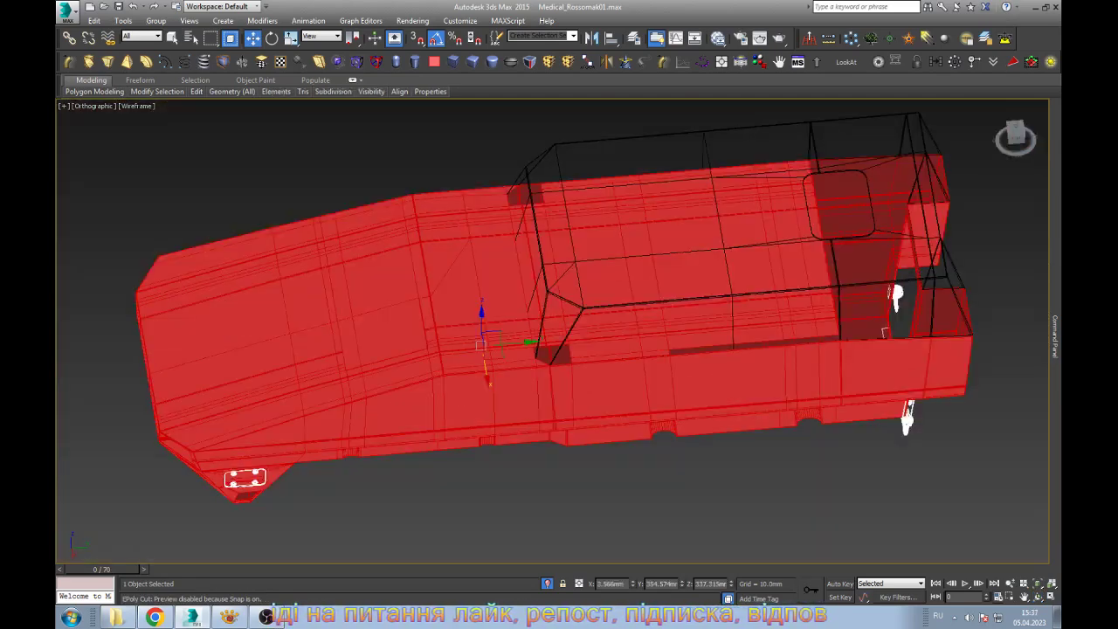
scroll(588, 349, up, 3)
scroll(589, 348, up, 2)
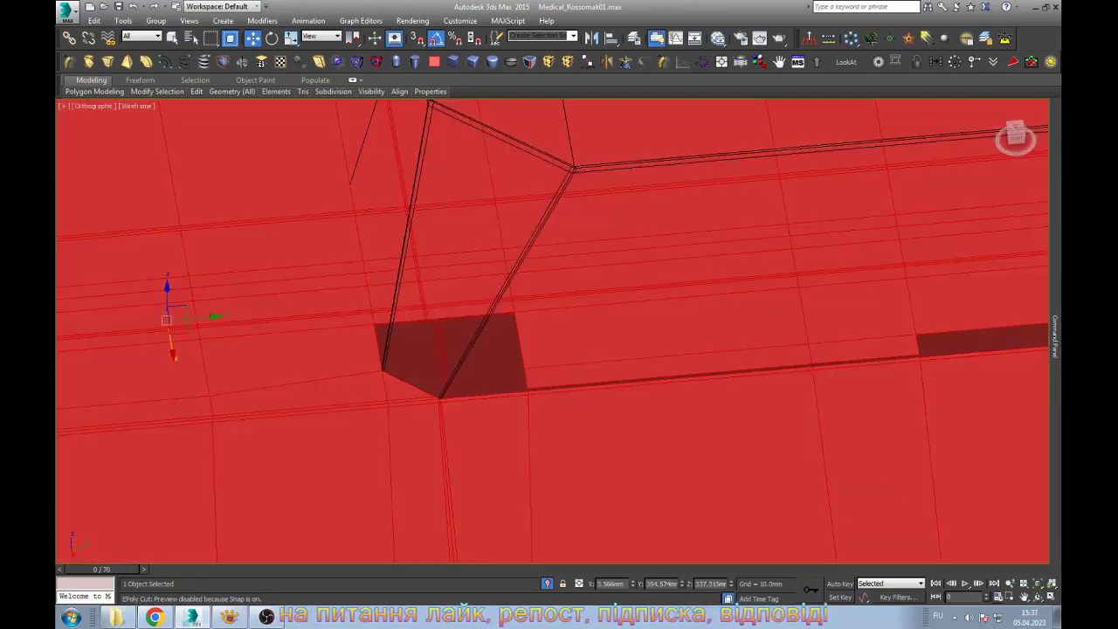
key(2)
scroll(552, 332, up, 2)
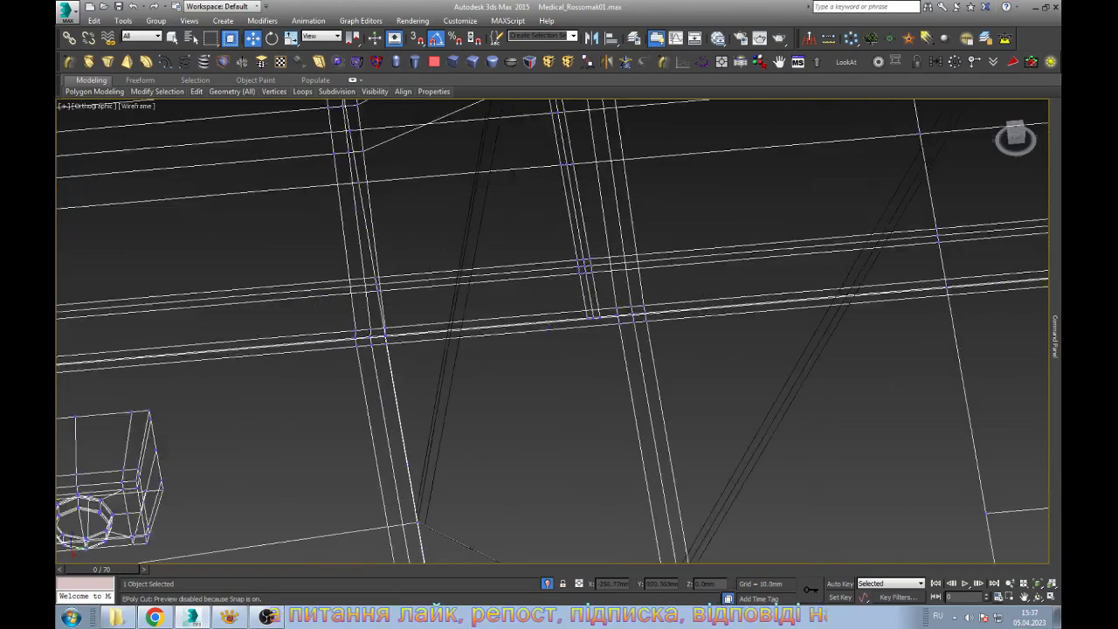
scroll(551, 331, up, 1)
Check the roof corner in shaded view, then in wireframe select the upper roof edges
key(F3)
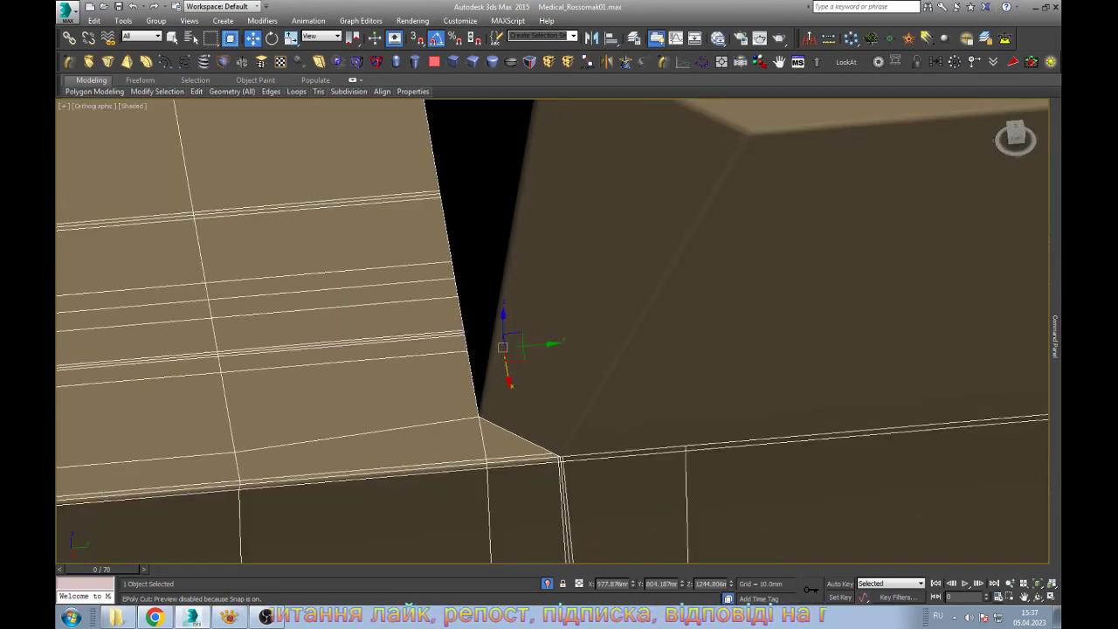
scroll(552, 332, down, 5)
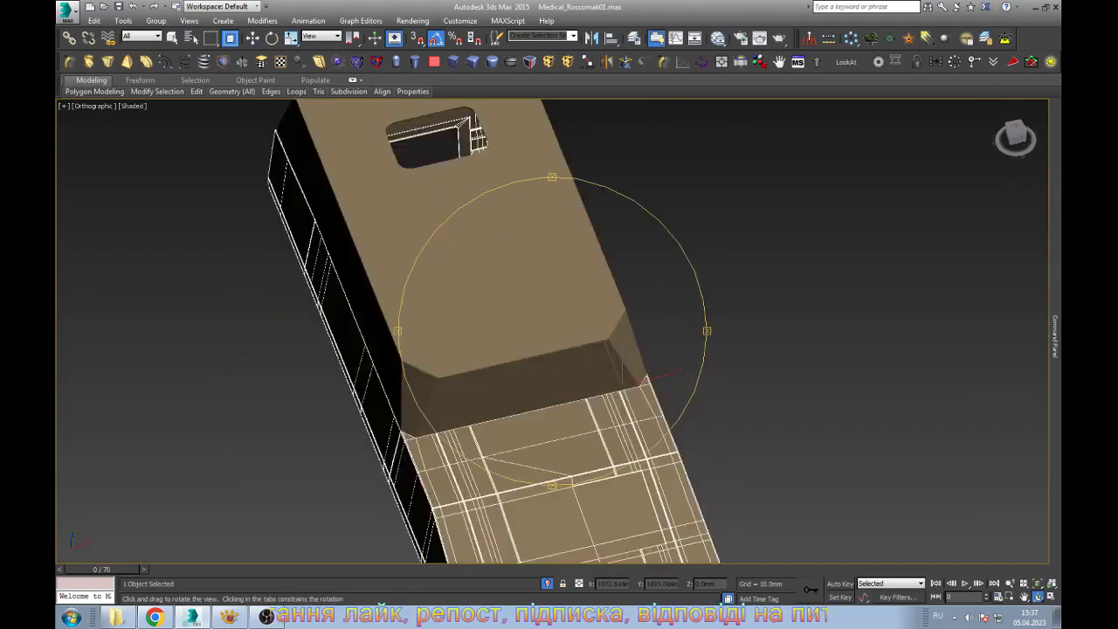
drag(552, 331, 594, 288)
scroll(552, 332, up, 5)
key(F3)
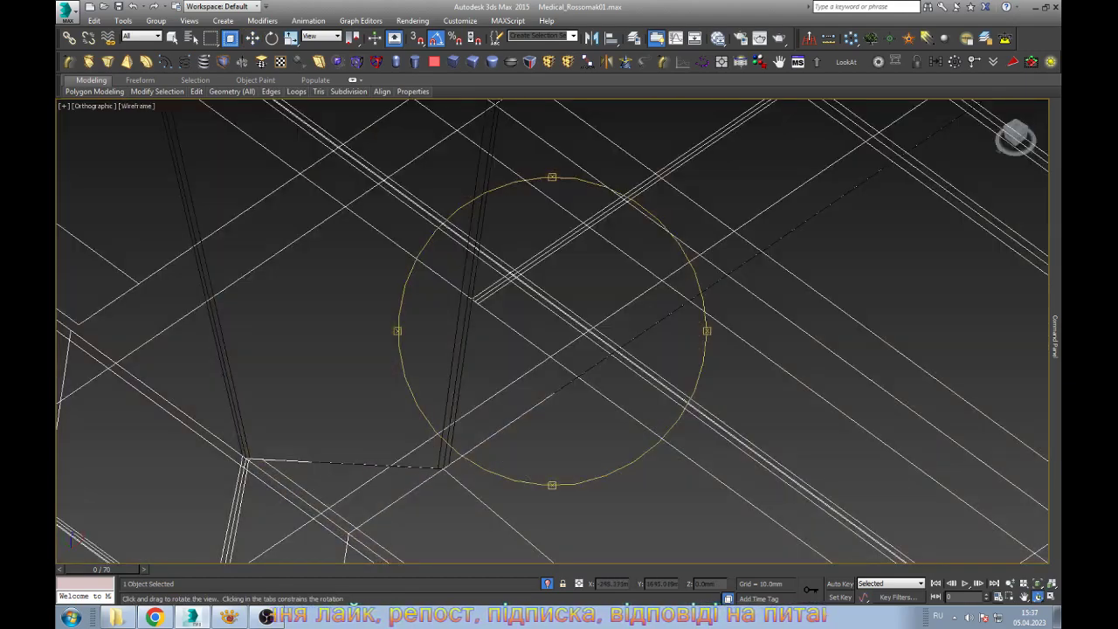
key(w)
scroll(552, 332, up, 3)
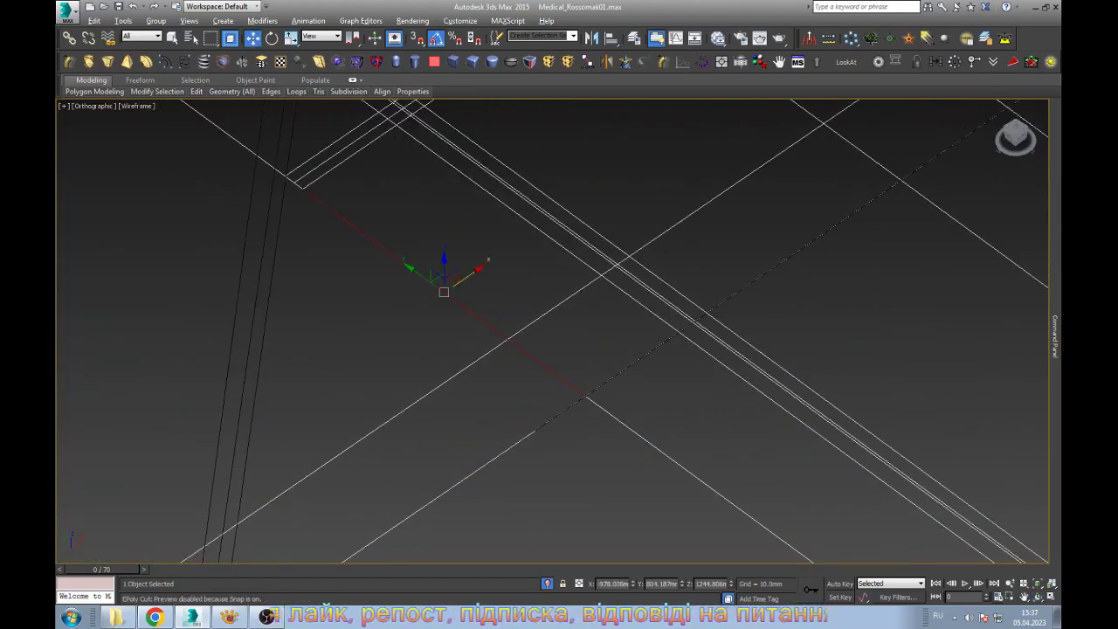
drag(444, 291, 611, 262)
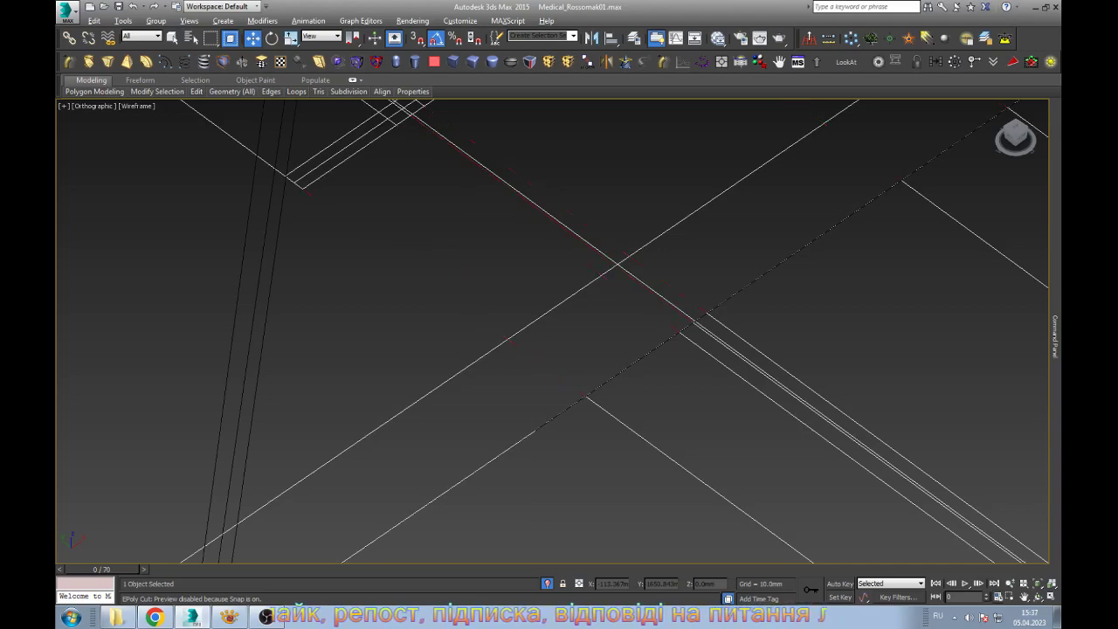
Orbit to a low side-on view and start a cut at the roof base corner
scroll(552, 332, down, 8)
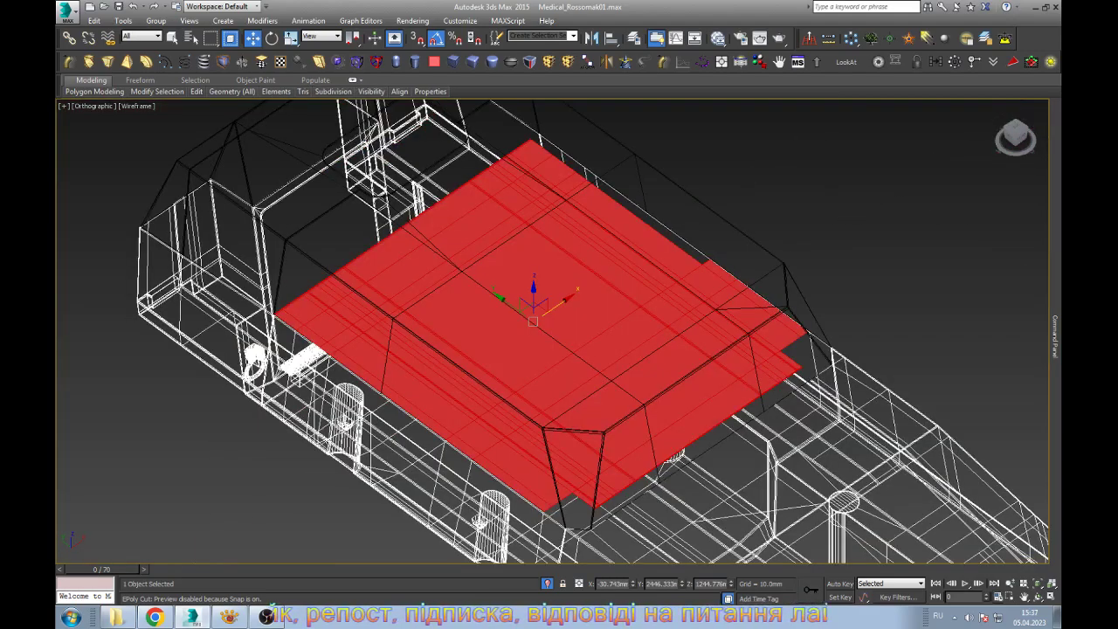
key(ctrl+r)
drag(546, 367, 554, 485)
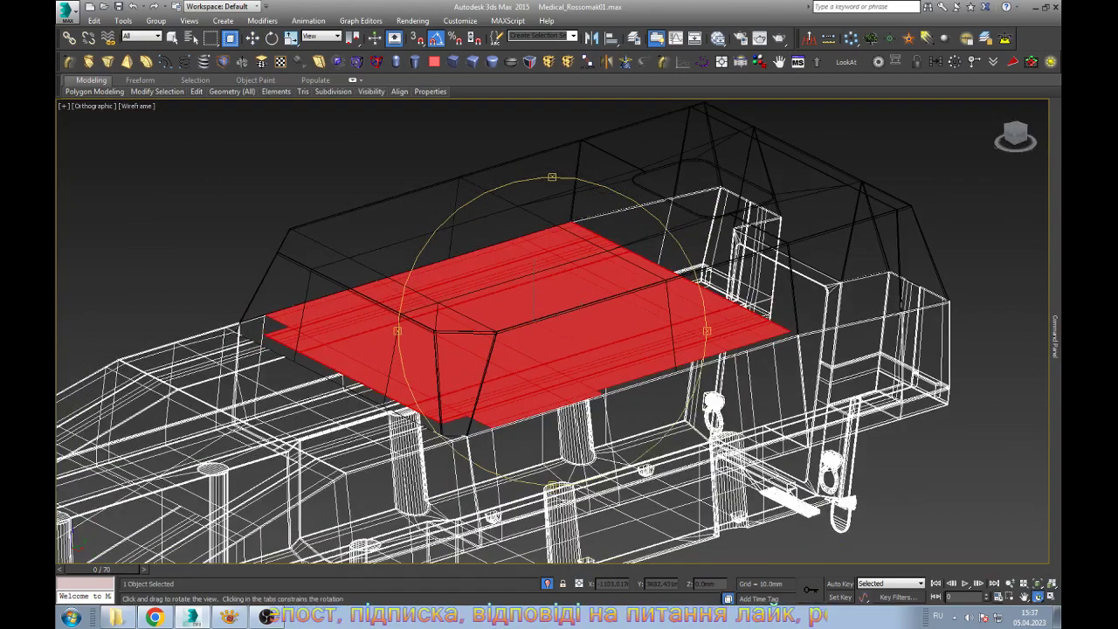
key(alt+c)
scroll(432, 412, up, 10)
click(235, 408)
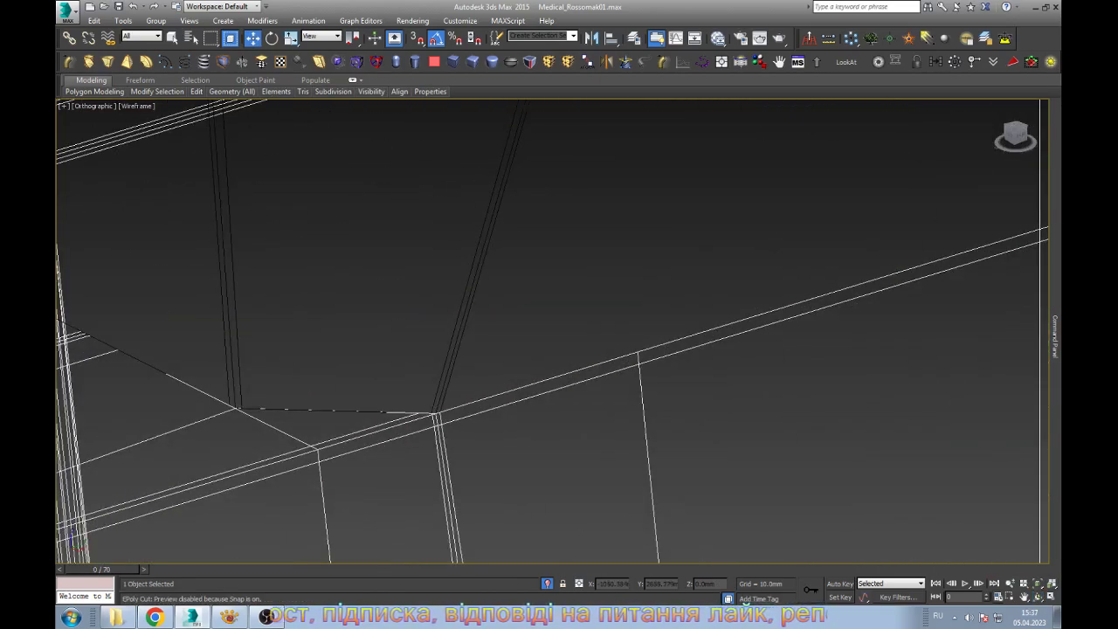
Select the open border around the roof base and orbit to view it from the side
key(3)
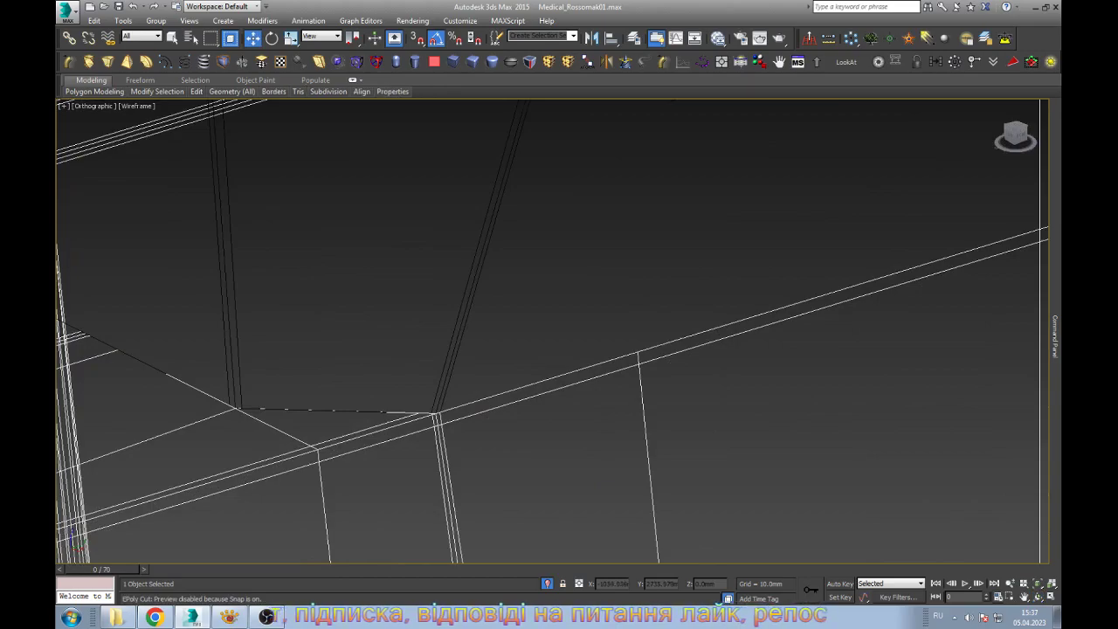
click(433, 412)
scroll(492, 394, down, 10)
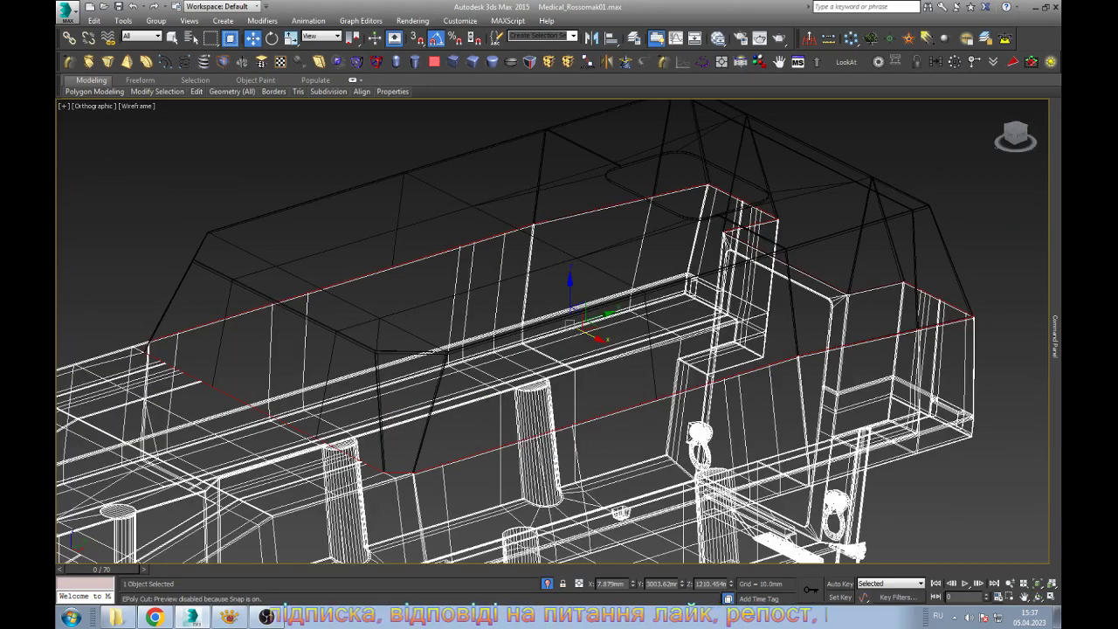
click(1037, 596)
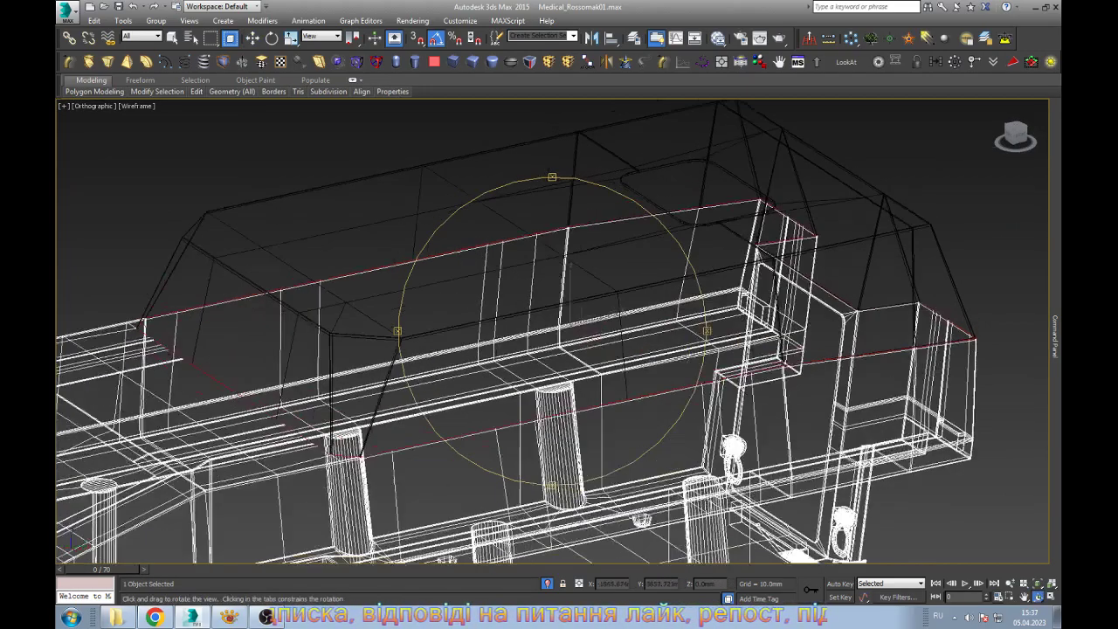
mouse_move(598, 252)
mouse_down()
mouse_move(629, 157)
mouse_move(611, 175)
mouse_up()
Inspect the hull side beams in shaded view, then save Medical_Rossomak01
key(F3)
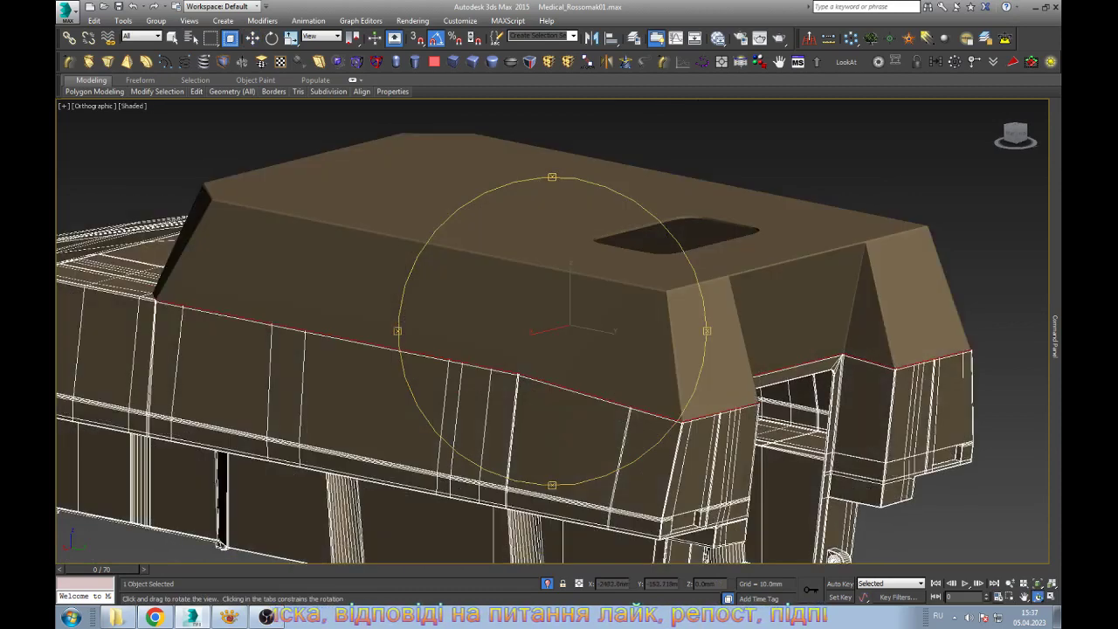
key(Escape)
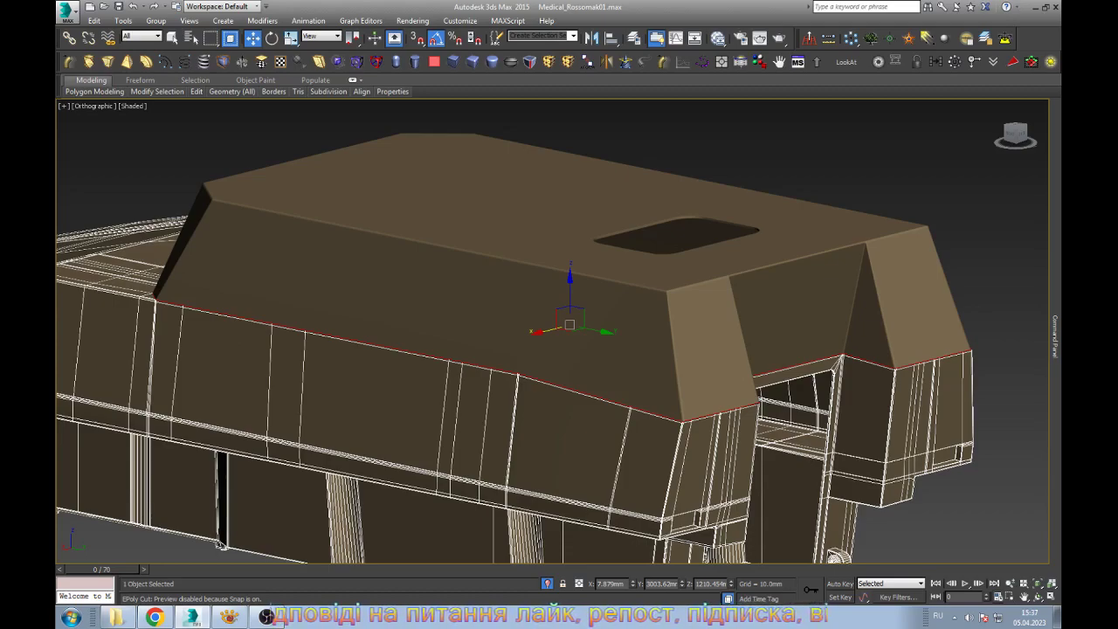
key(ctrl+r)
drag(576, 262, 578, 306)
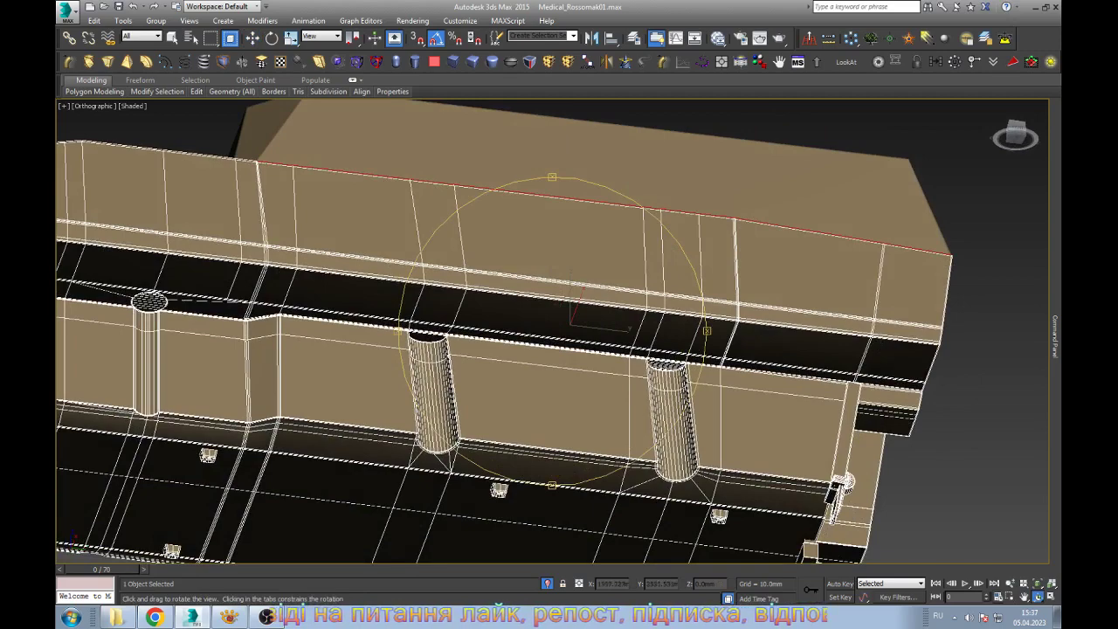
scroll(452, 324, up, 4)
scroll(453, 324, up, 2)
scroll(452, 324, up, 2)
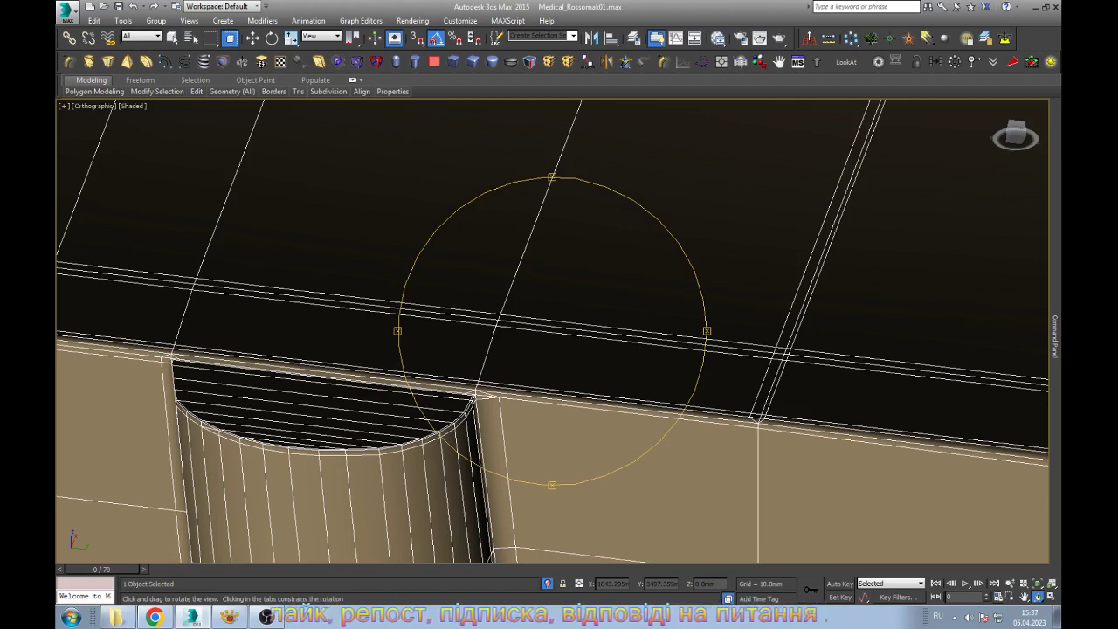
key(ctrl+s)
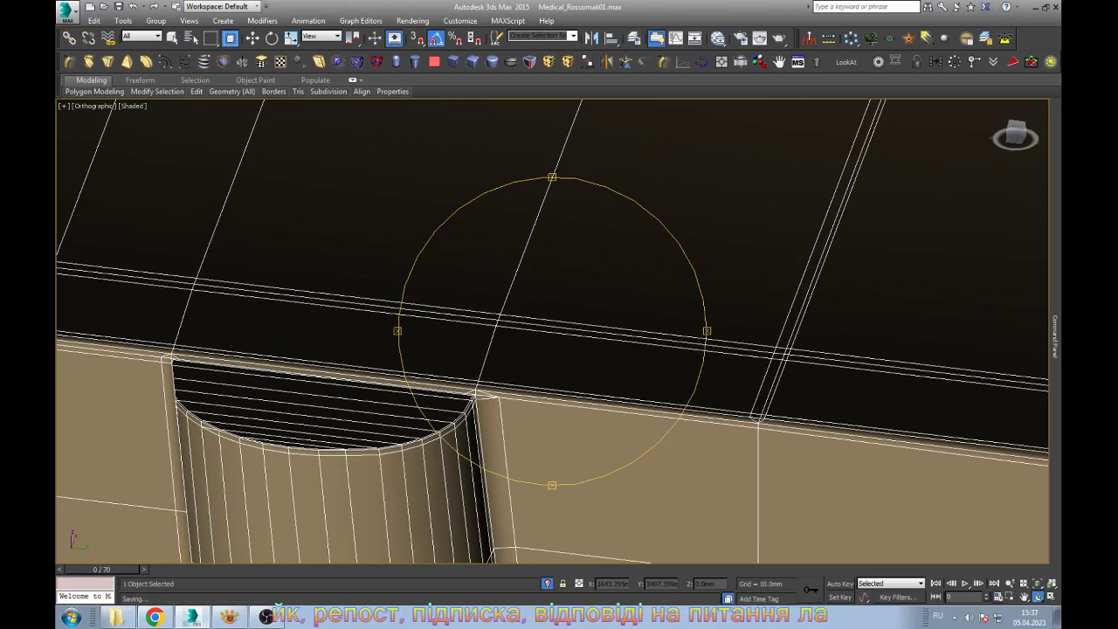
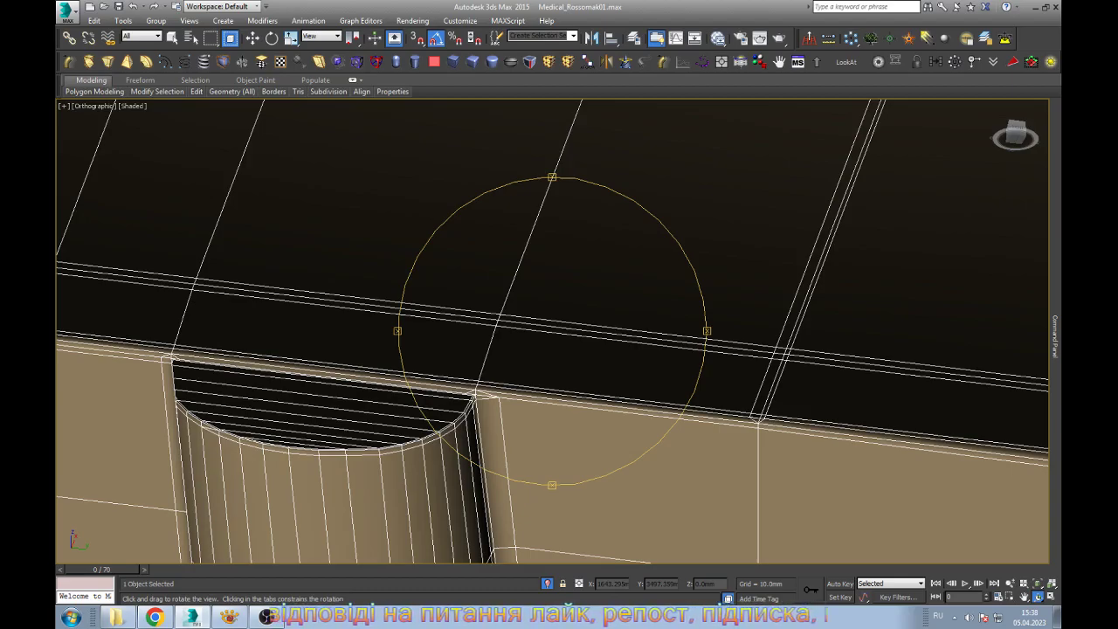
Cut a new edge across the hull's front deck hood beside the raised cabin, then zoom out to check it
mouse_move(454, 232)
mouse_down()
mouse_move(145, 118)
mouse_move(148, 367)
mouse_up()
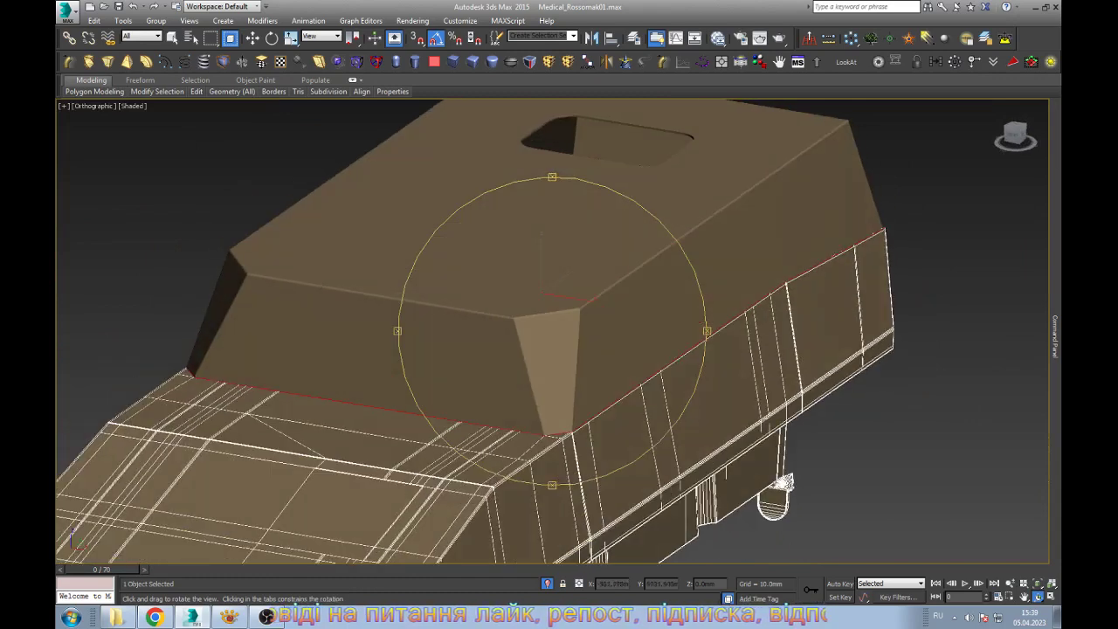
scroll(489, 402, up, 5)
scroll(489, 402, up, 3)
scroll(489, 401, up, 2)
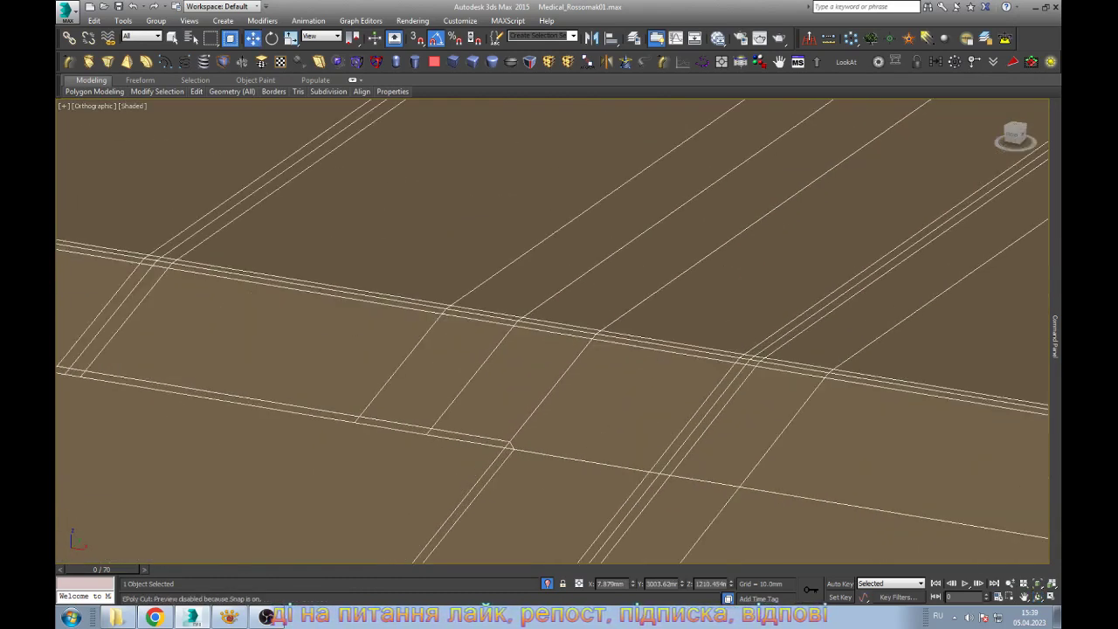
key(2)
click(430, 428)
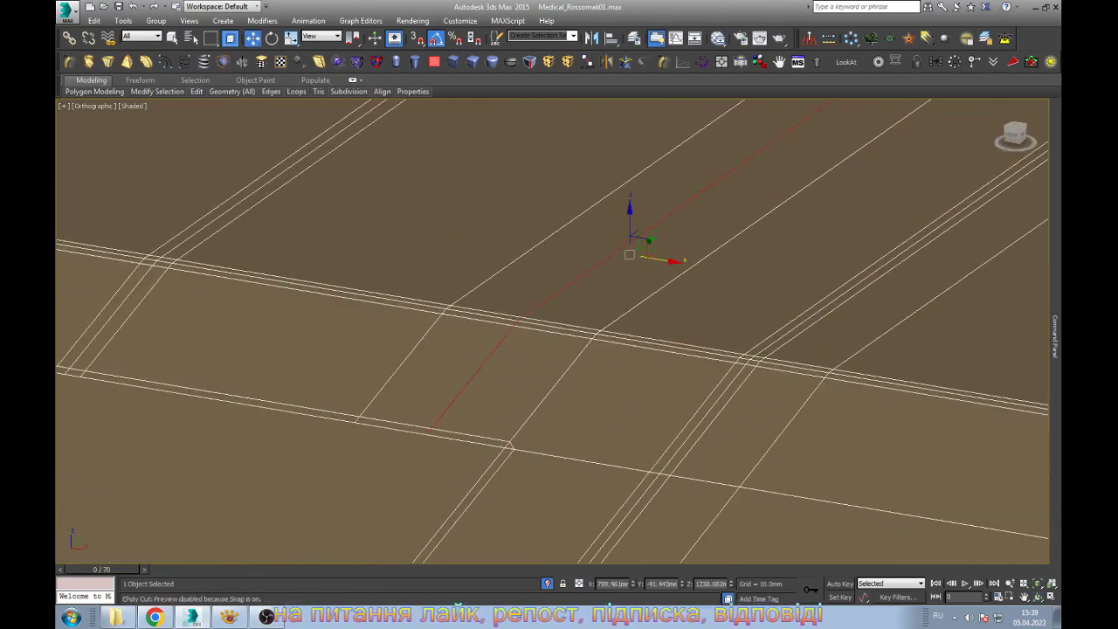
middle_drag(628, 254, 366, 288)
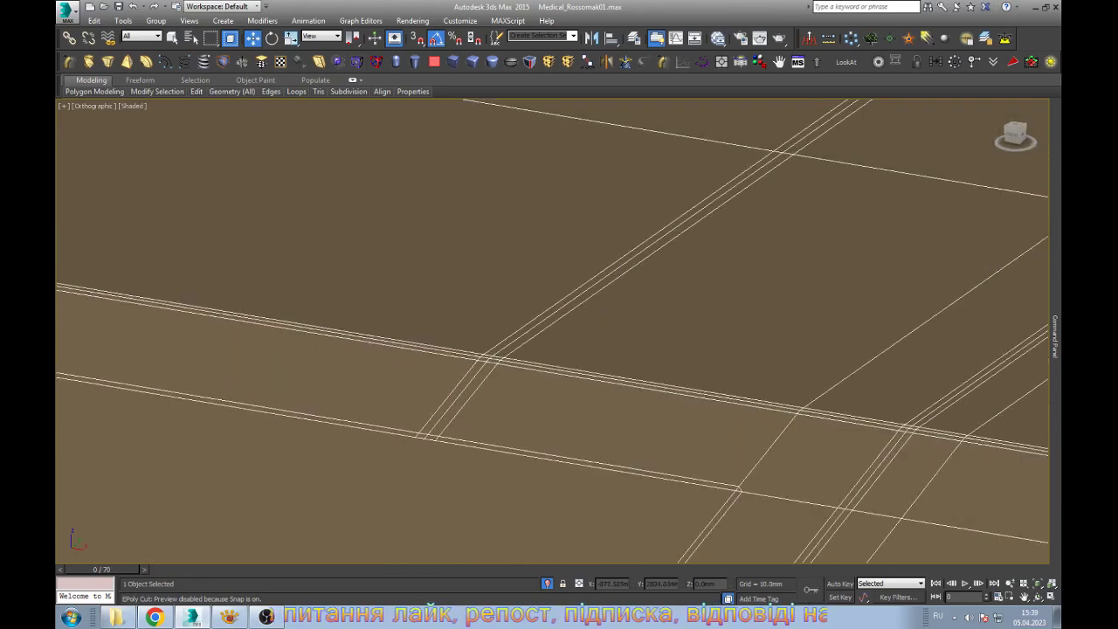
middle_drag(734, 185, 628, 254)
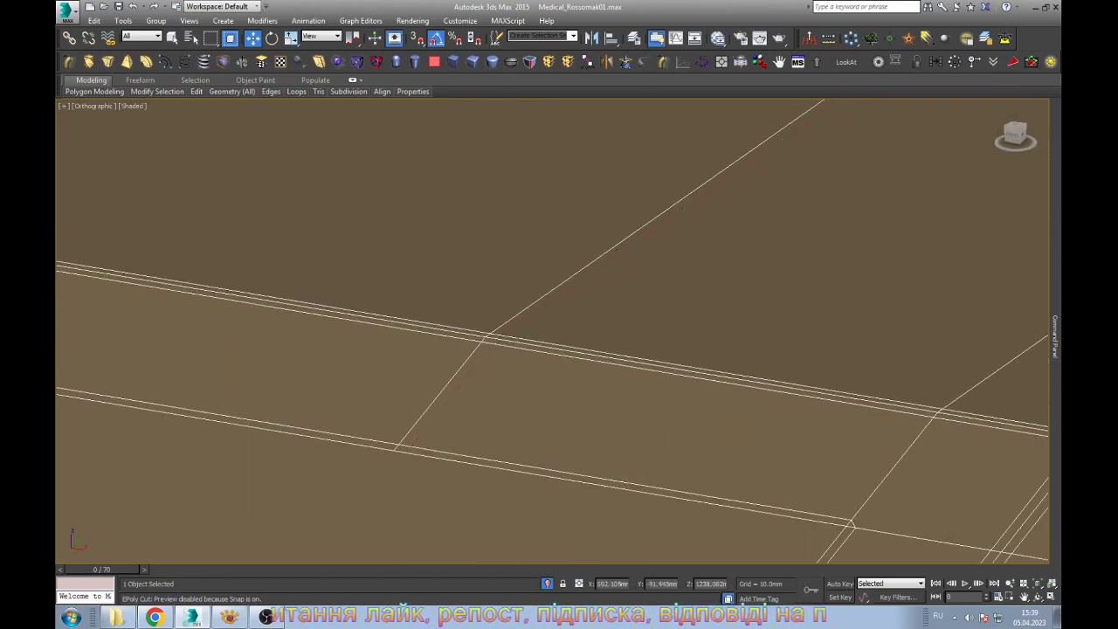
scroll(594, 336, down, 2)
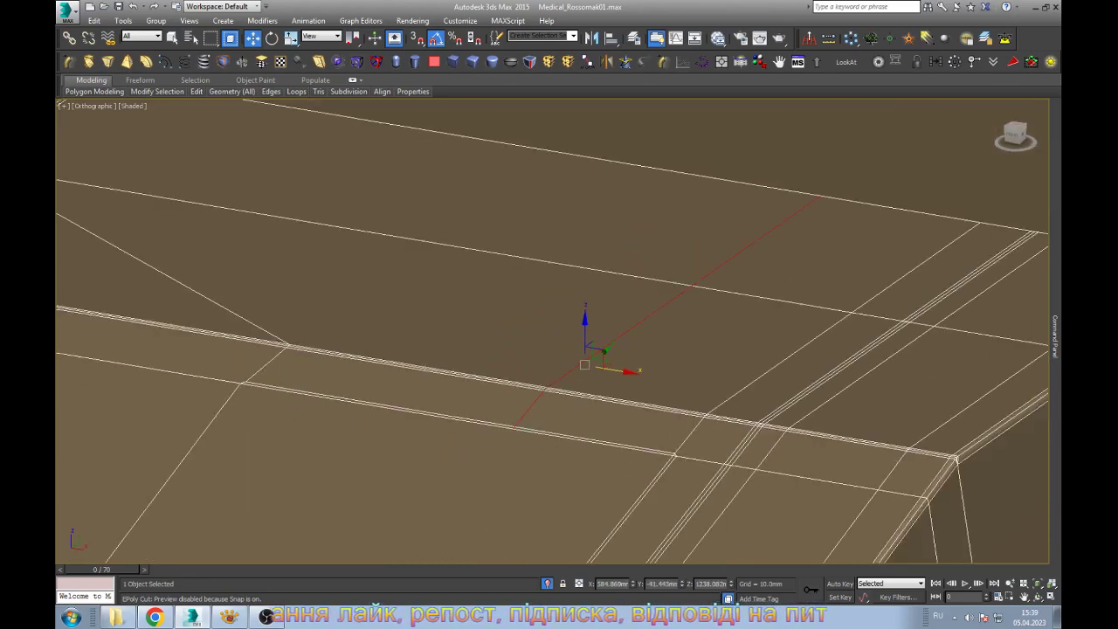
scroll(594, 336, down, 2)
scroll(594, 336, down, 2)
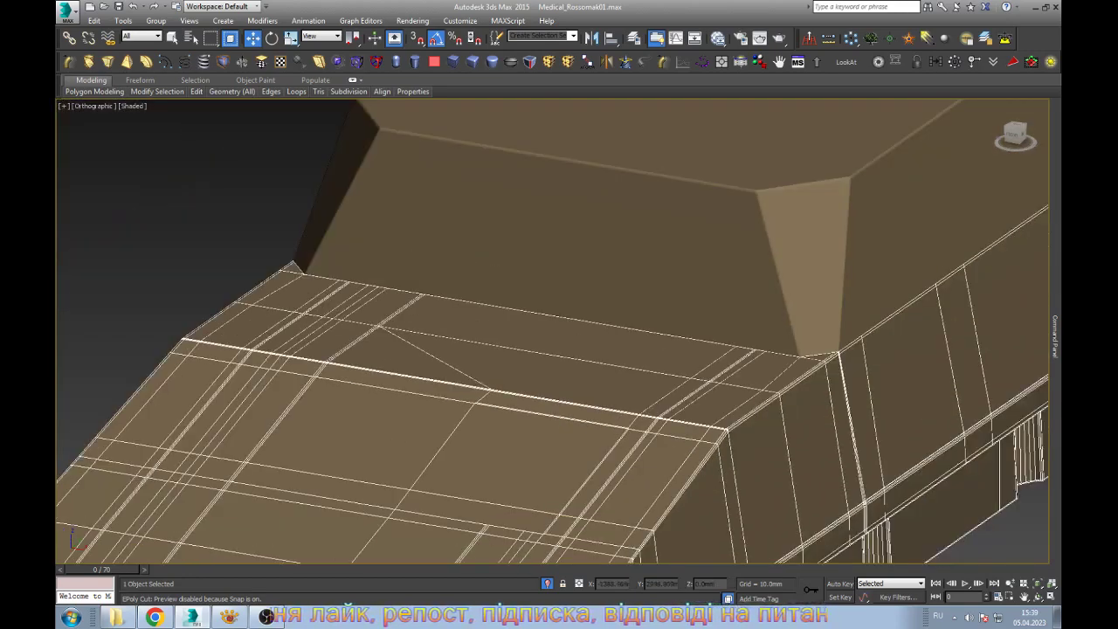
scroll(515, 345, down, 3)
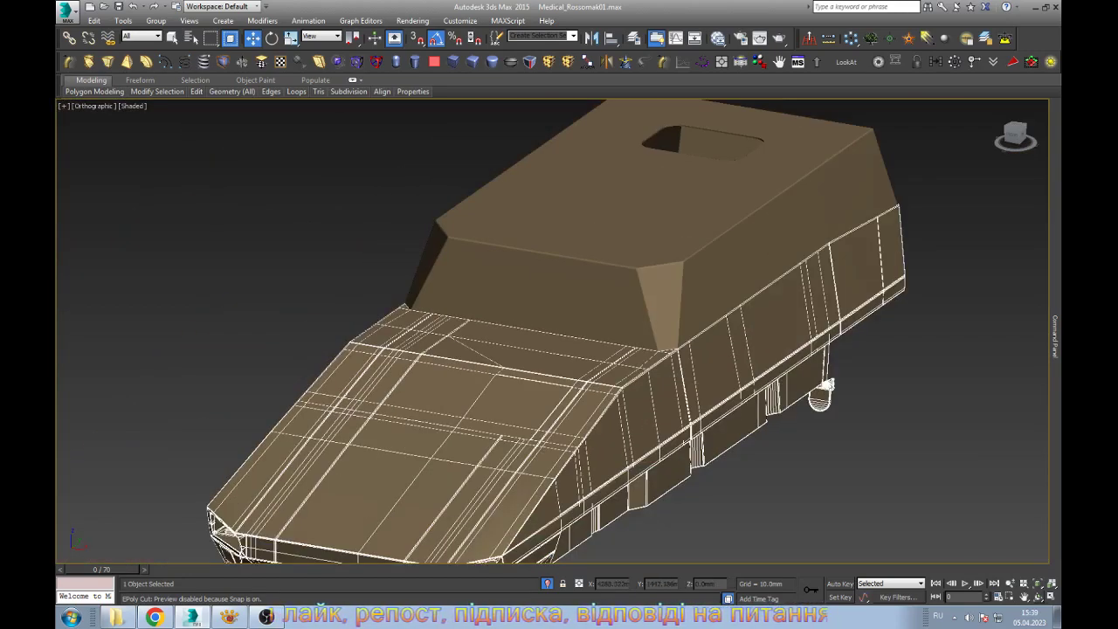
Orbit around the hull to inspect its side, rear three-quarter angle and underside
click(1038, 596)
drag(559, 331, 489, 367)
drag(772, 226, 581, 269)
scroll(579, 269, up, 5)
scroll(578, 269, up, 3)
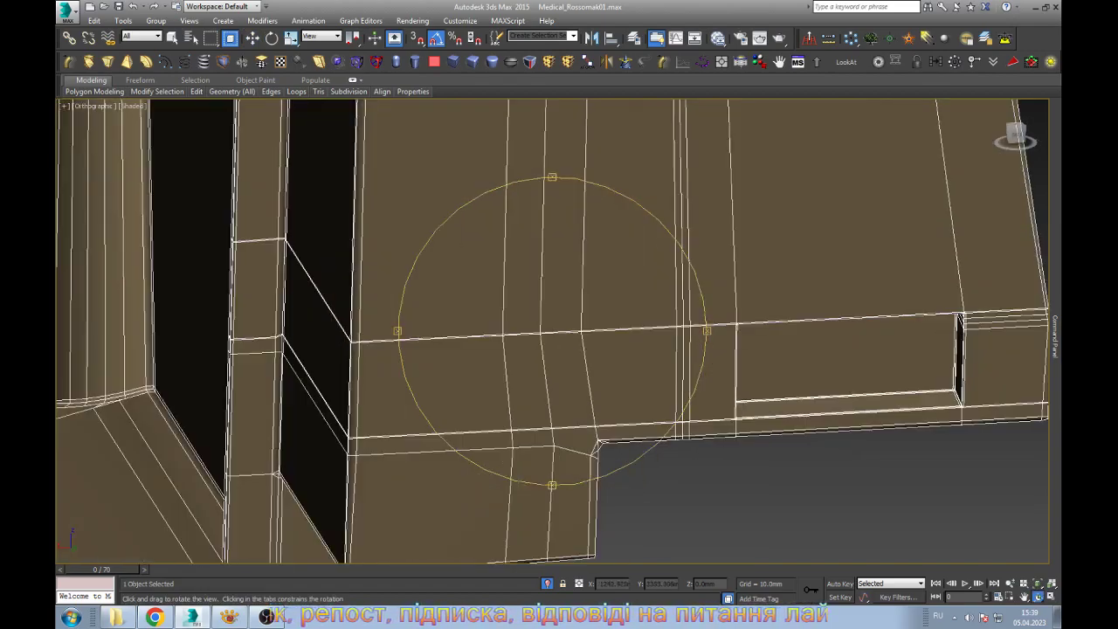
scroll(579, 268, up, 2)
scroll(579, 269, down, 8)
drag(580, 269, 577, 358)
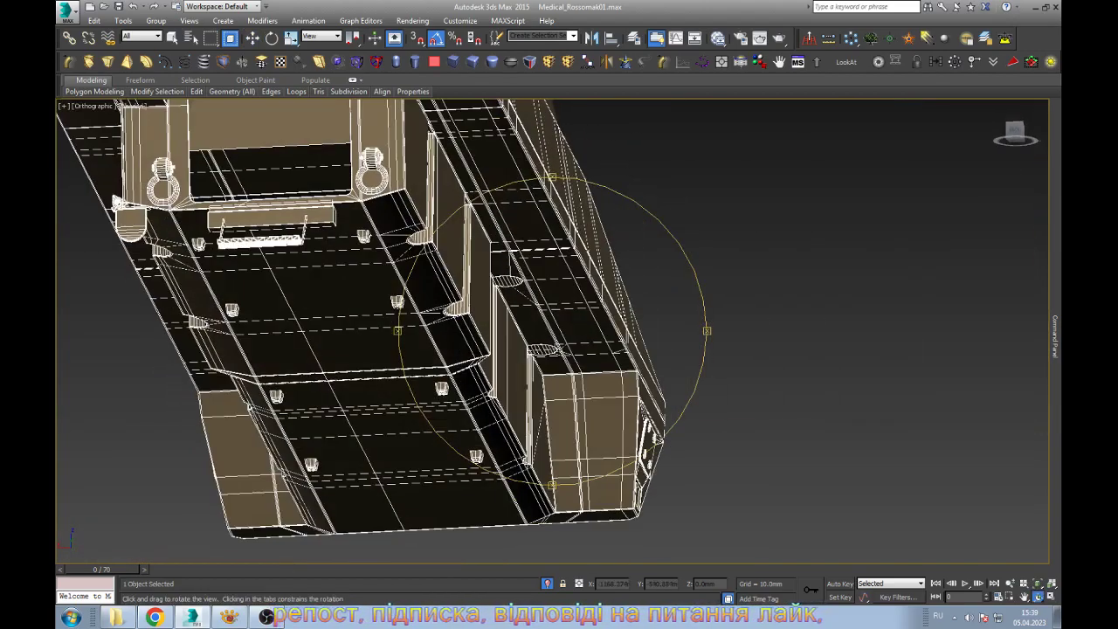
scroll(552, 332, up, 4)
scroll(552, 331, up, 5)
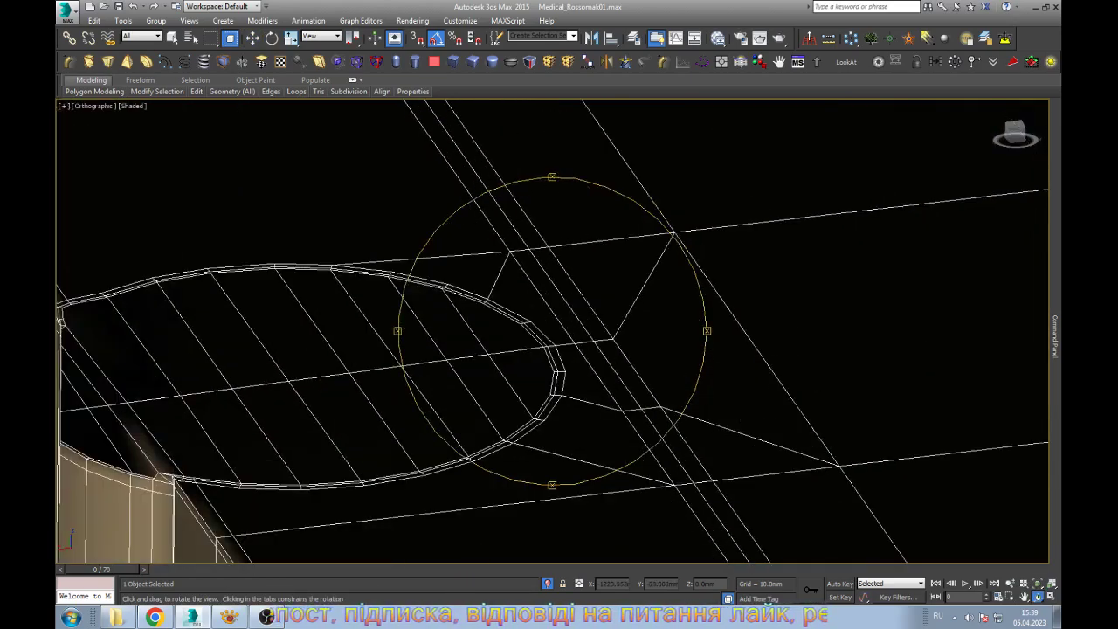
scroll(552, 331, down, 4)
scroll(552, 331, down, 2)
scroll(552, 332, down, 2)
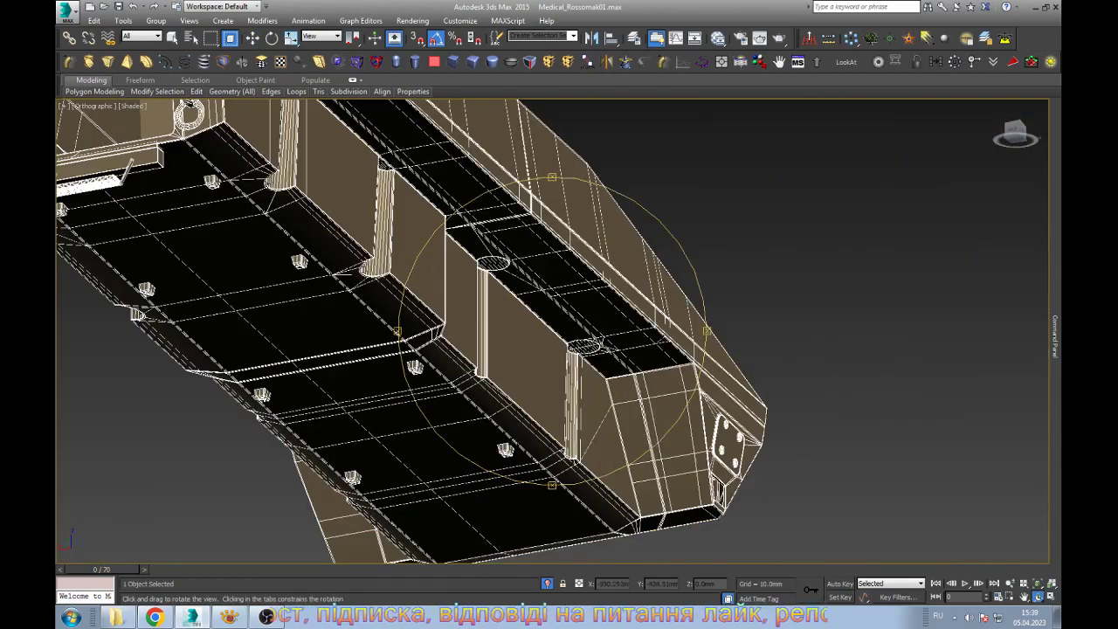
drag(576, 358, 577, 218)
scroll(552, 332, up, 3)
scroll(551, 332, up, 2)
scroll(552, 332, down, 2)
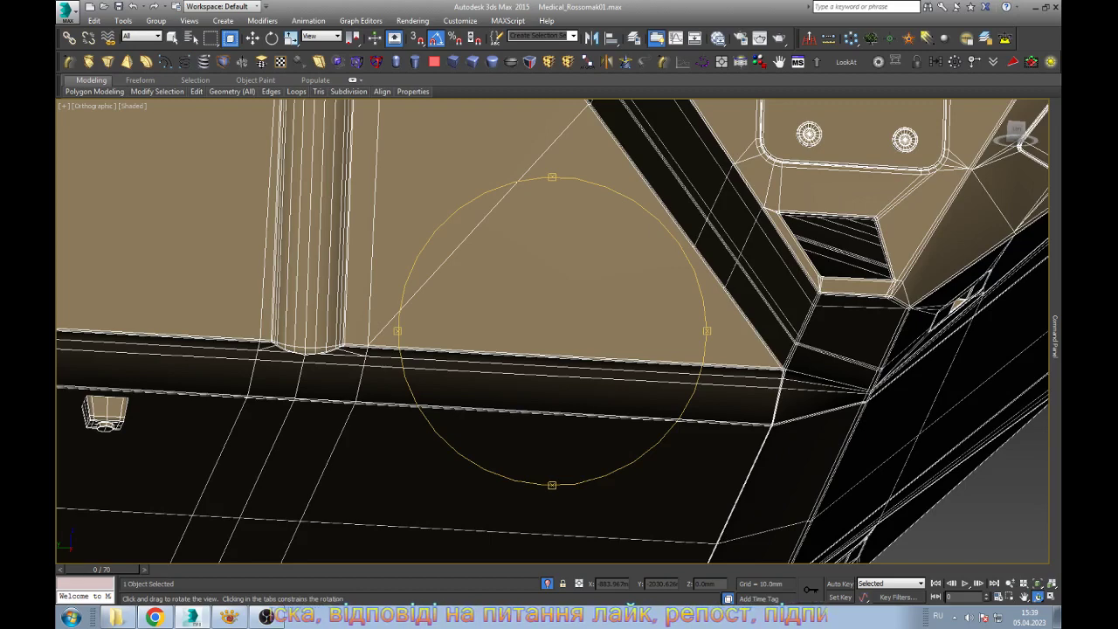
Step back through earlier views to frame the recessed detail on the hull's front corner
key(Escape)
key(shift+z)
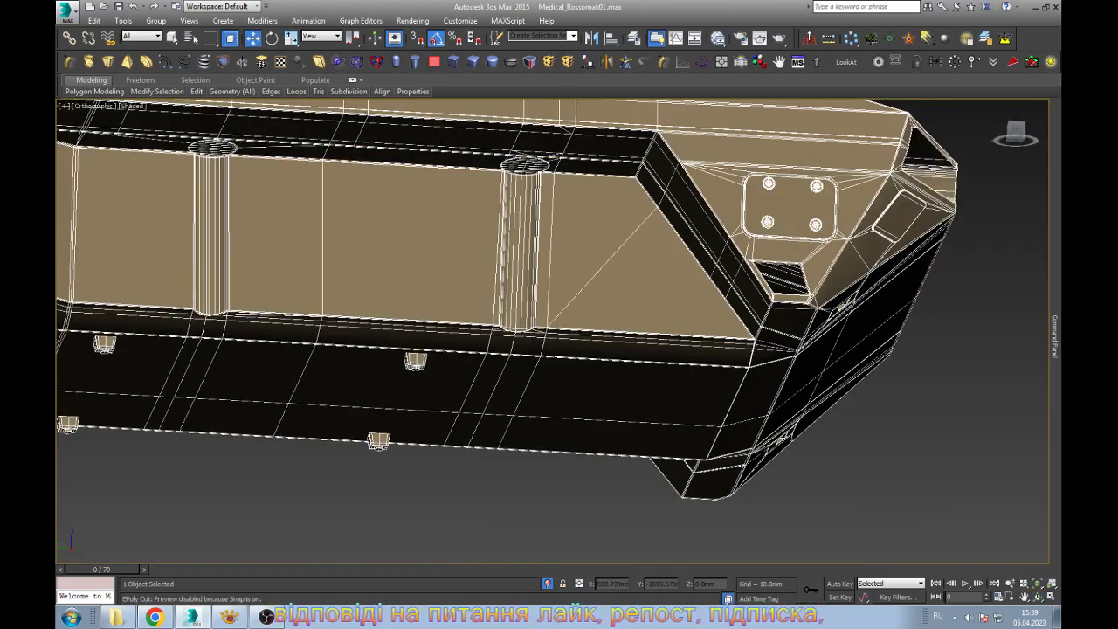
key(ctrl+r)
drag(550, 262, 489, 288)
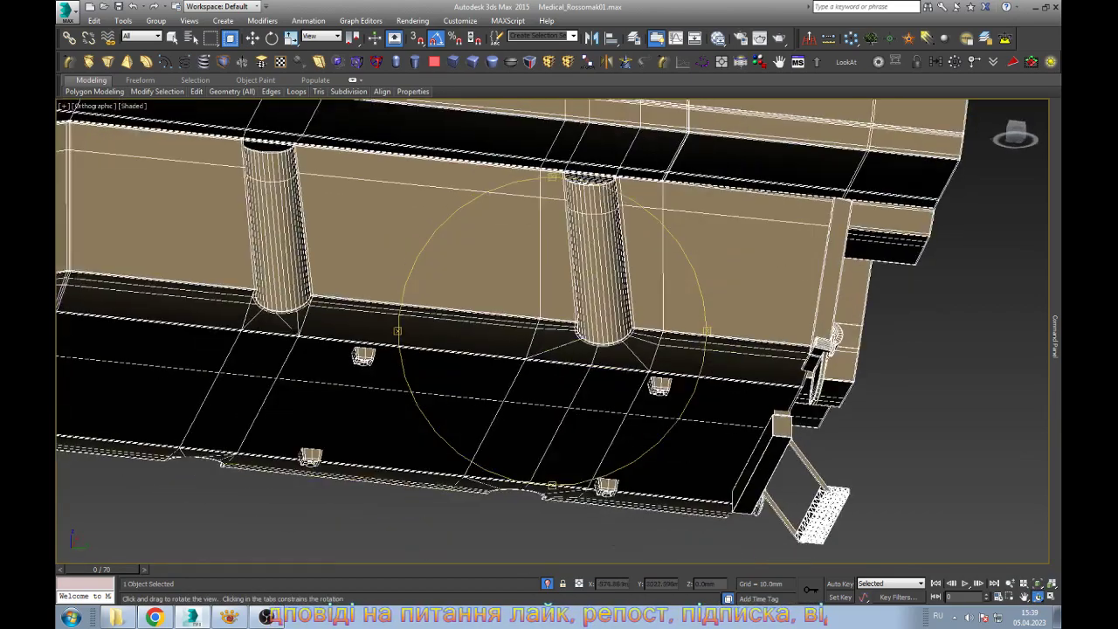
key(shift+z)
key(shift+z)
key(shift+z)
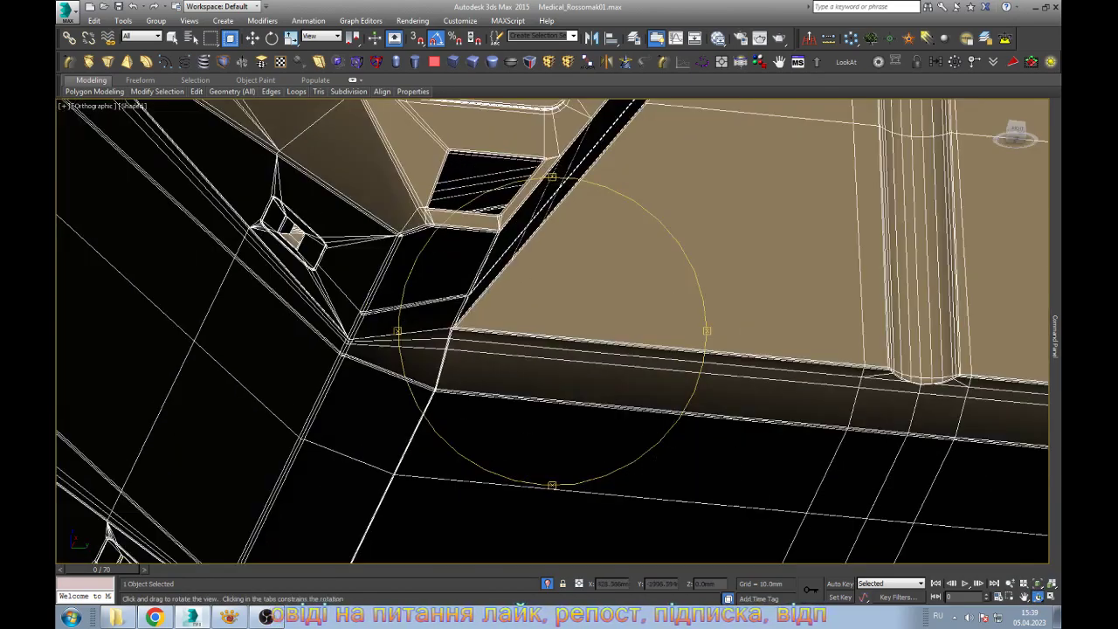
key(shift+z)
key(shift+z)
key(shift+z)
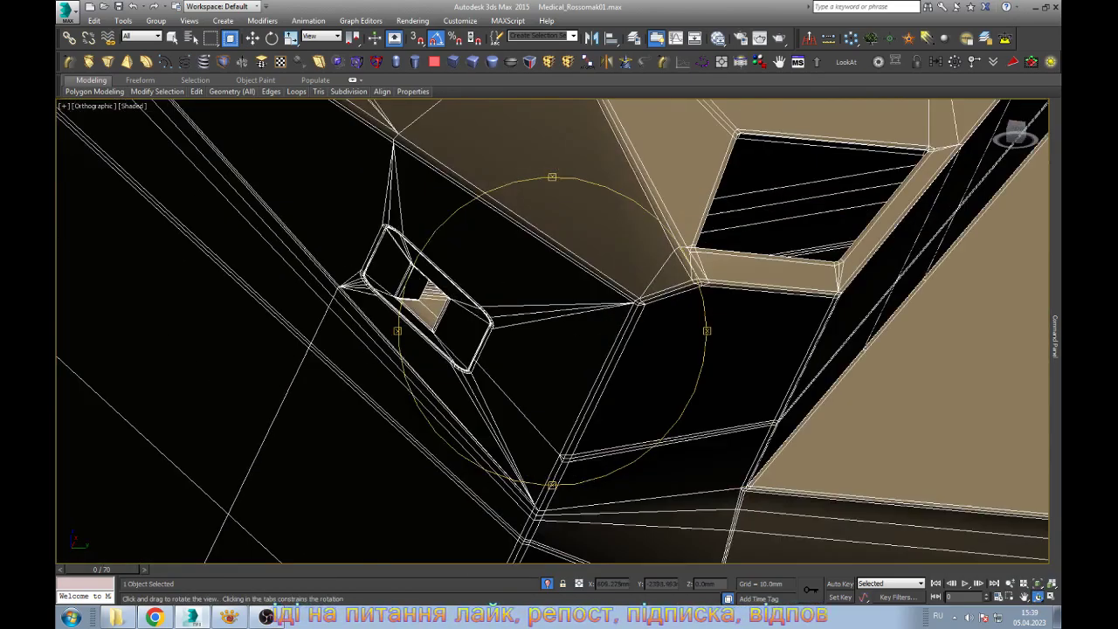
key(shift+z)
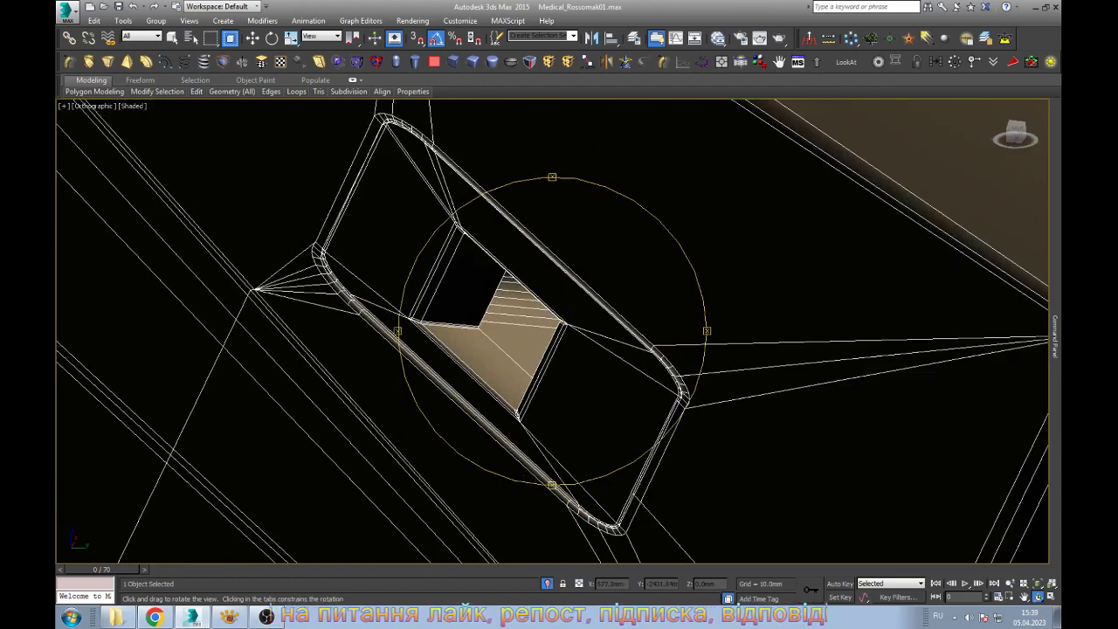
key(shift+z)
Cut a new edge across the corner face beside the recess, then return to Editable Poly object level
key(Escape)
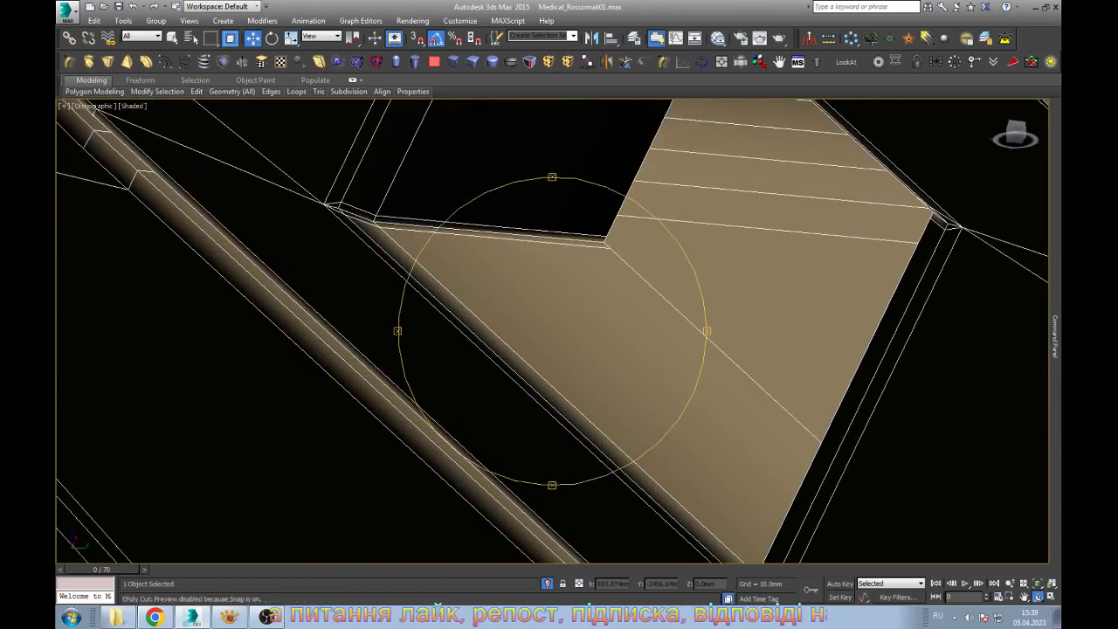
key(shift+z)
click(559, 392)
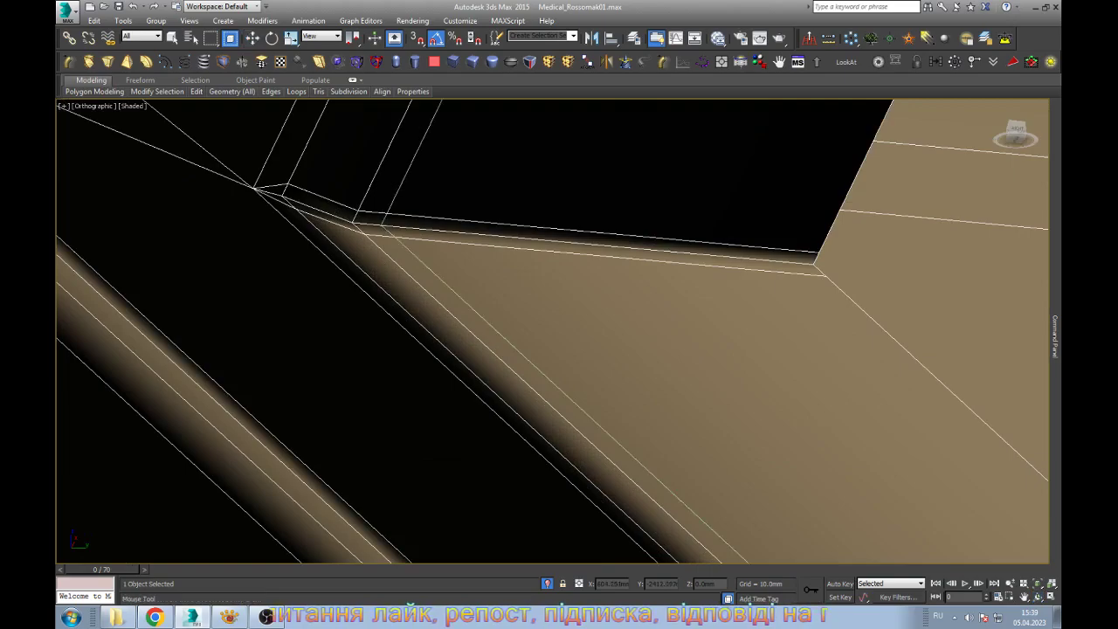
key(shift+z)
key(shift+z)
key(shift+z)
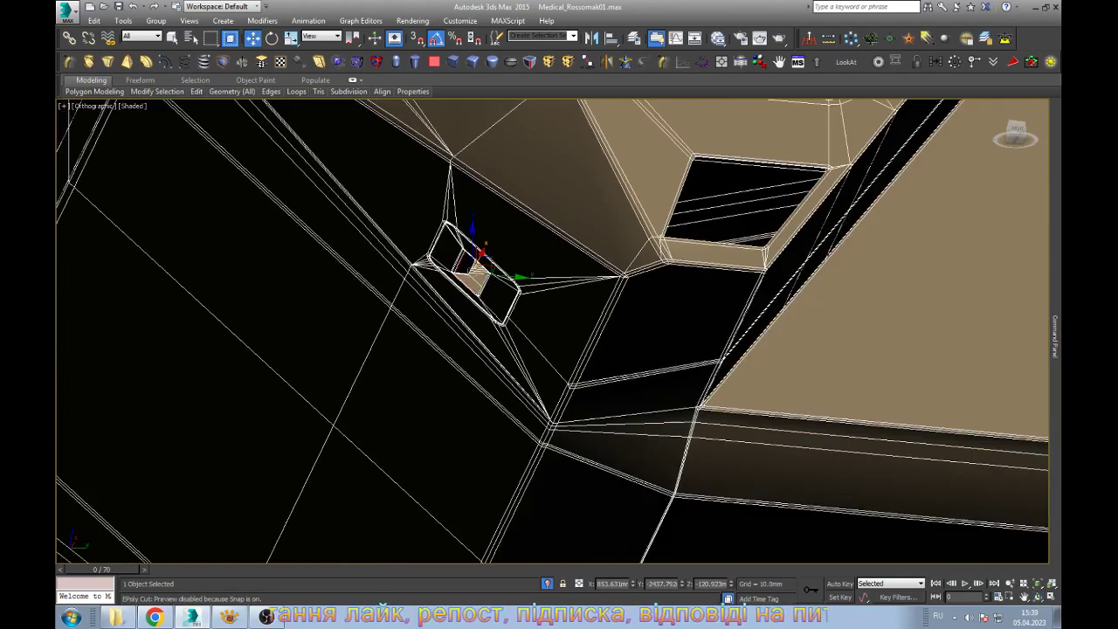
key(shift+z)
scroll(402, 385, up, 3)
scroll(402, 385, up, 3)
scroll(401, 384, up, 3)
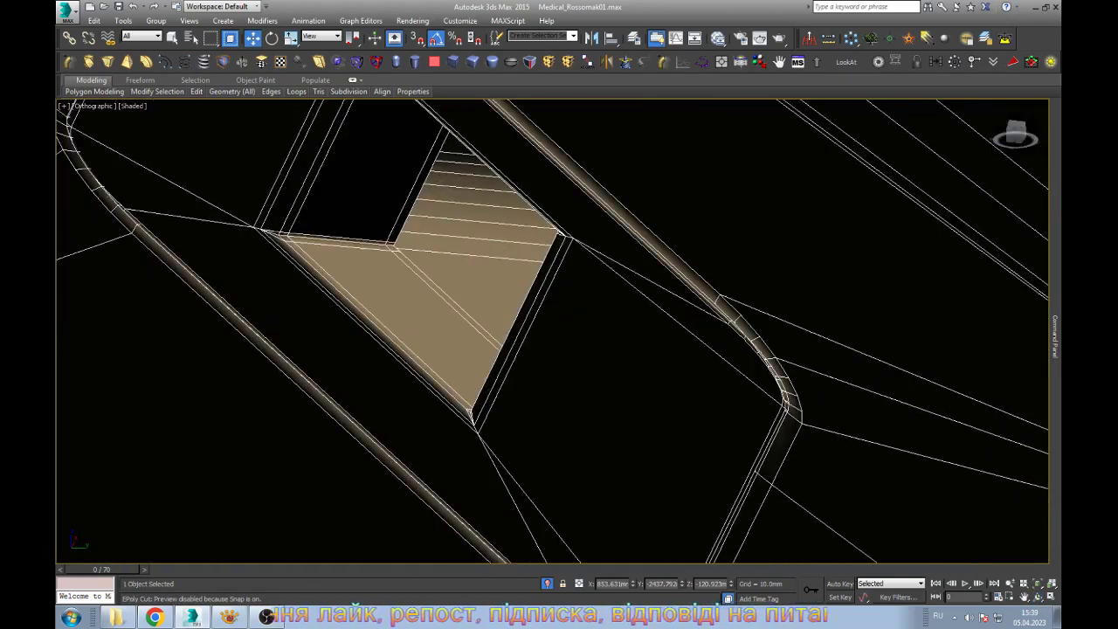
scroll(315, 289, down, 5)
scroll(314, 288, down, 5)
scroll(314, 288, down, 1)
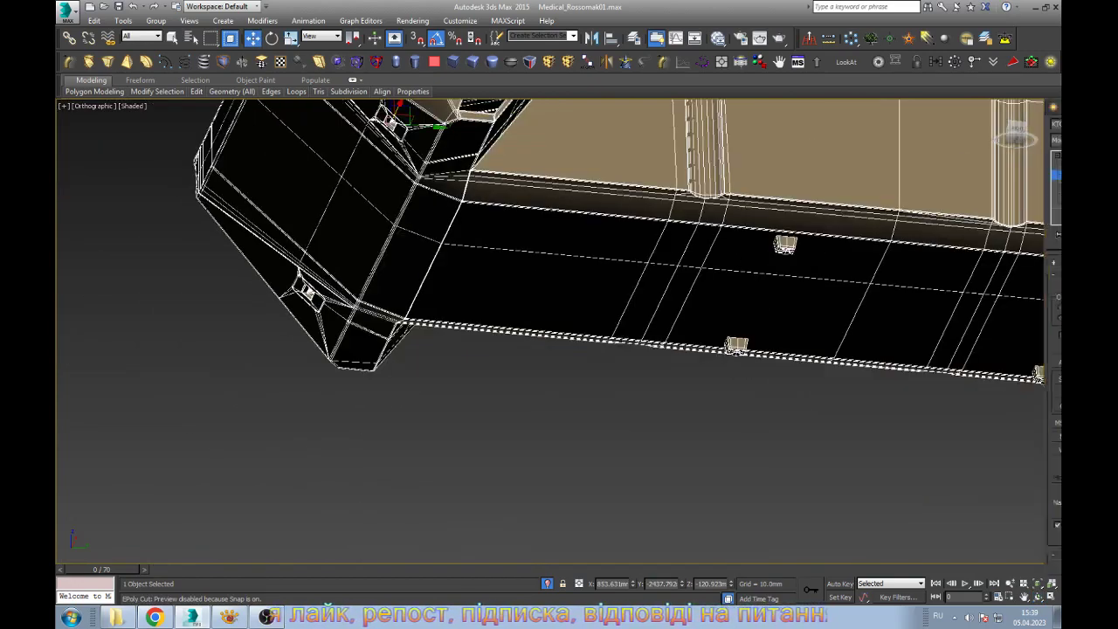
click(978, 155)
Activate Cut at vertex level and orbit down to look into the curved cutout
key(z)
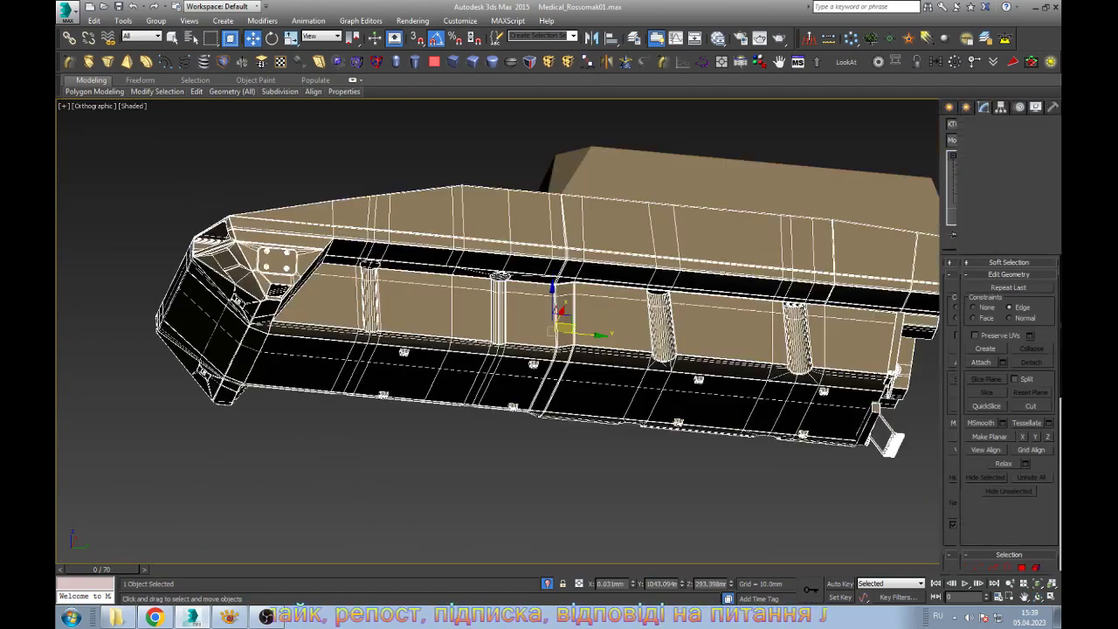
click(1037, 597)
drag(865, 420, 870, 456)
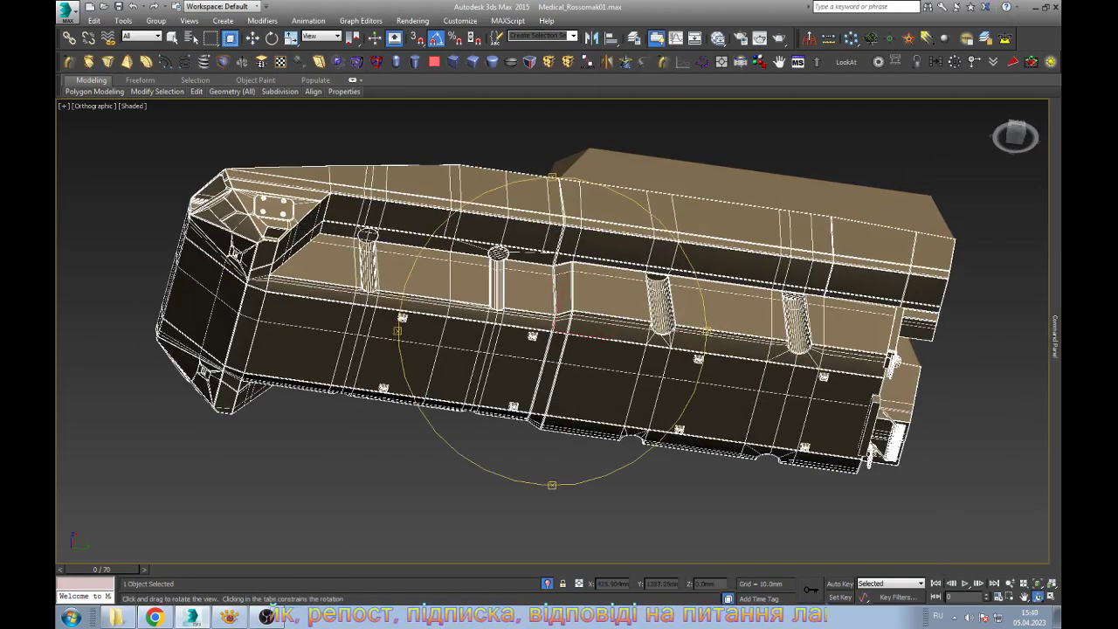
scroll(698, 229, up, 4)
scroll(698, 229, up, 3)
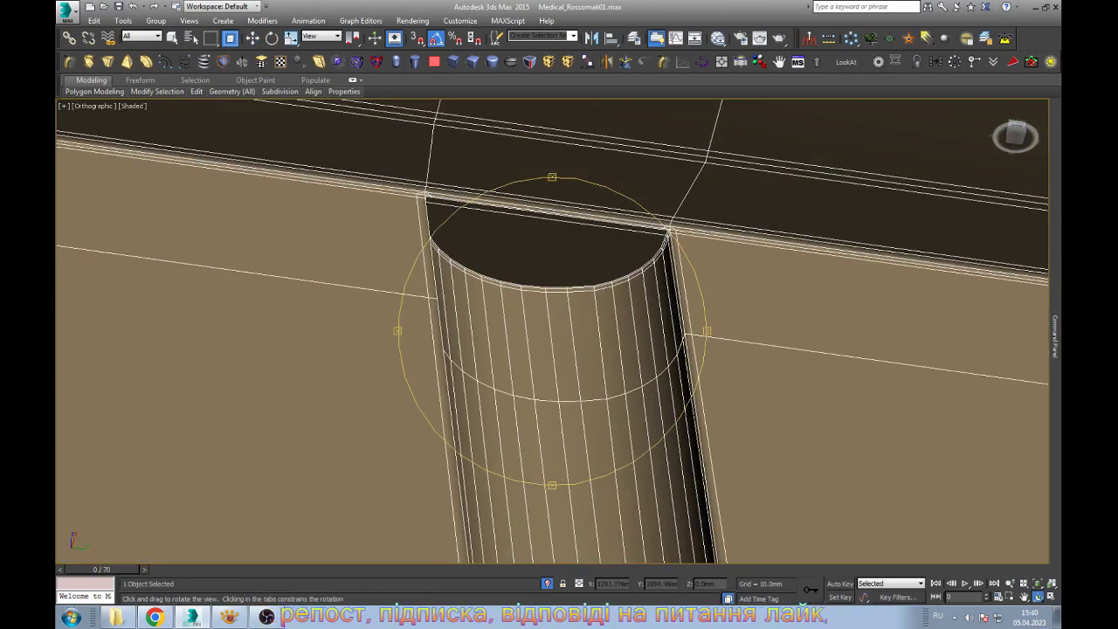
scroll(698, 228, up, 3)
key(Escape)
key(1)
key(alt+c)
scroll(679, 358, down, 2)
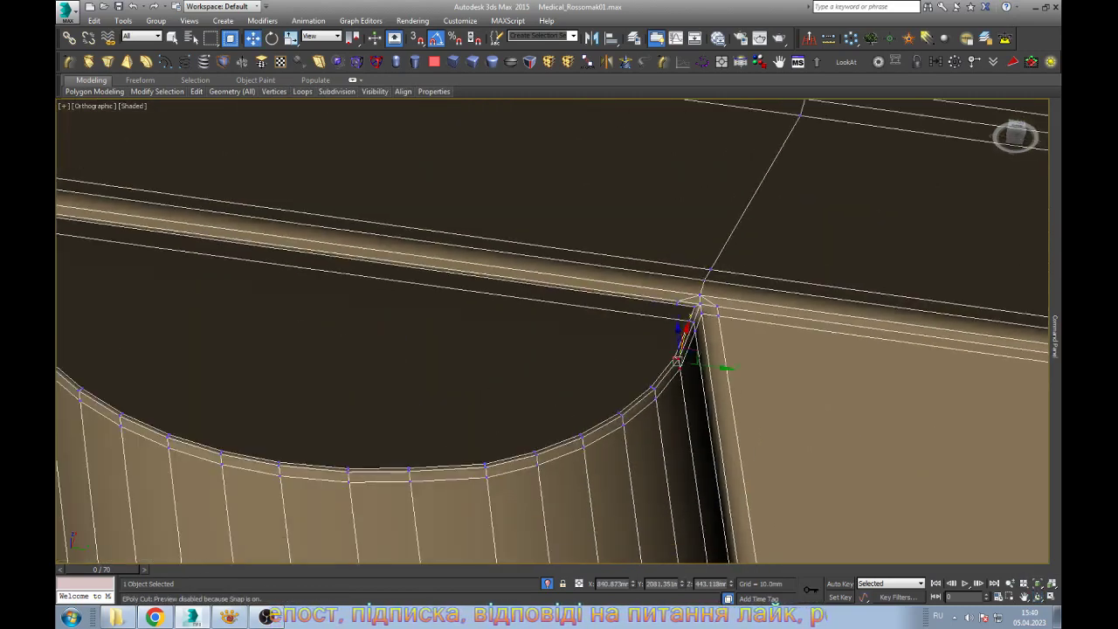
mouse_move(680, 358)
alt+middle_down()
mouse_move(734, 391)
mouse_move(573, 358)
mouse_move(371, 421)
alt+middle_up()
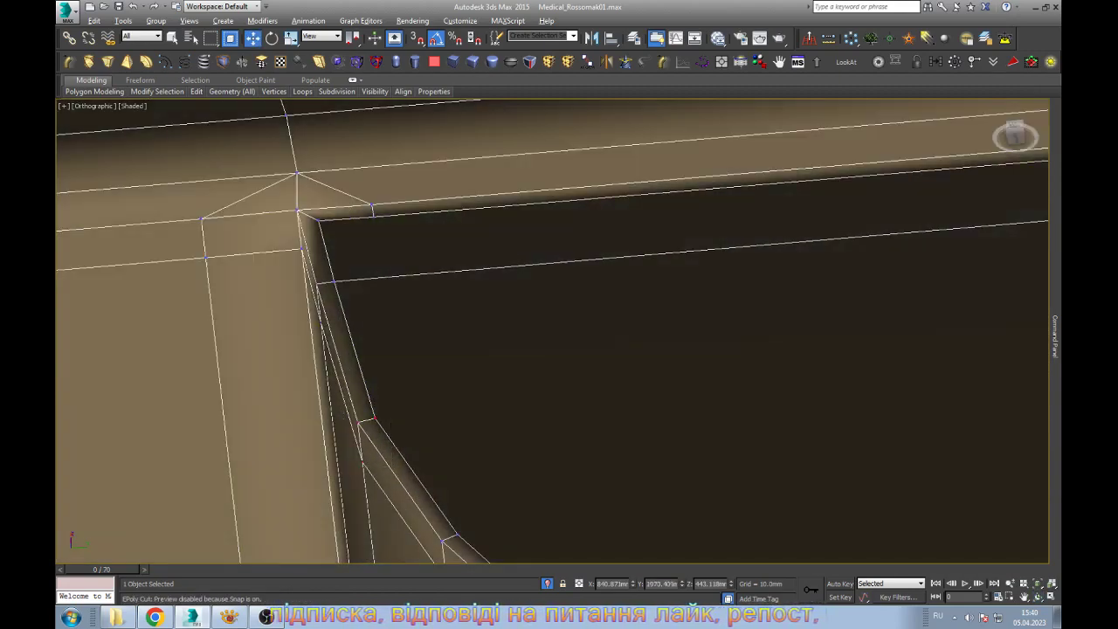
mouse_move(374, 417)
alt+middle_down()
mouse_move(424, 387)
mouse_move(391, 378)
alt+middle_up()
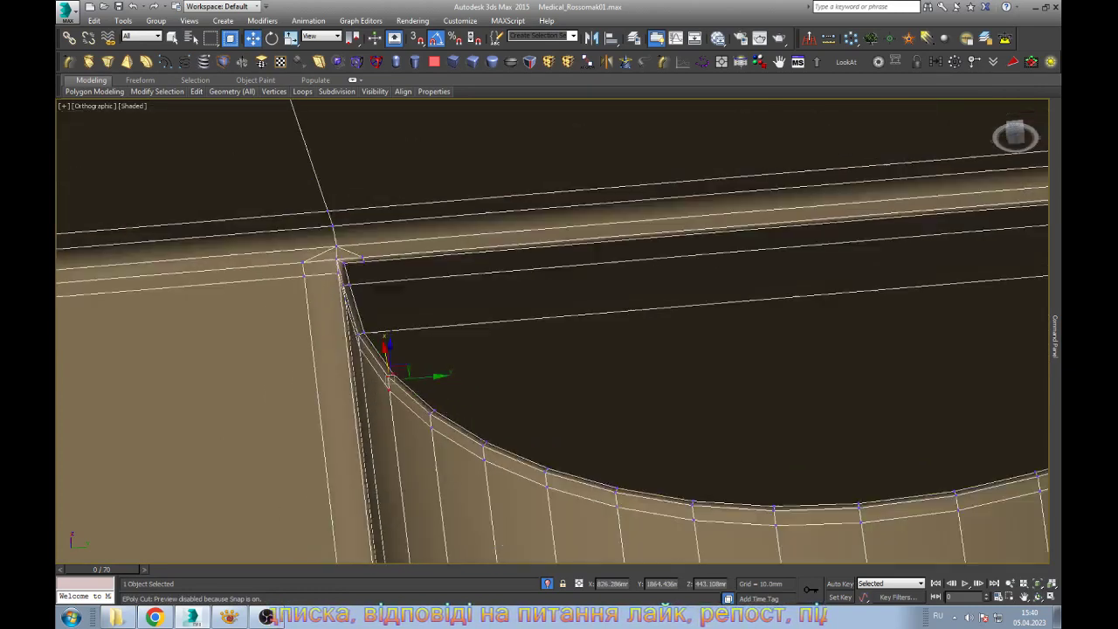
scroll(390, 377, down, 5)
scroll(873, 312, up, 5)
Cut edges from the cutout's vertices, including its lower-left corner, across to the right rim vertex
click(898, 307)
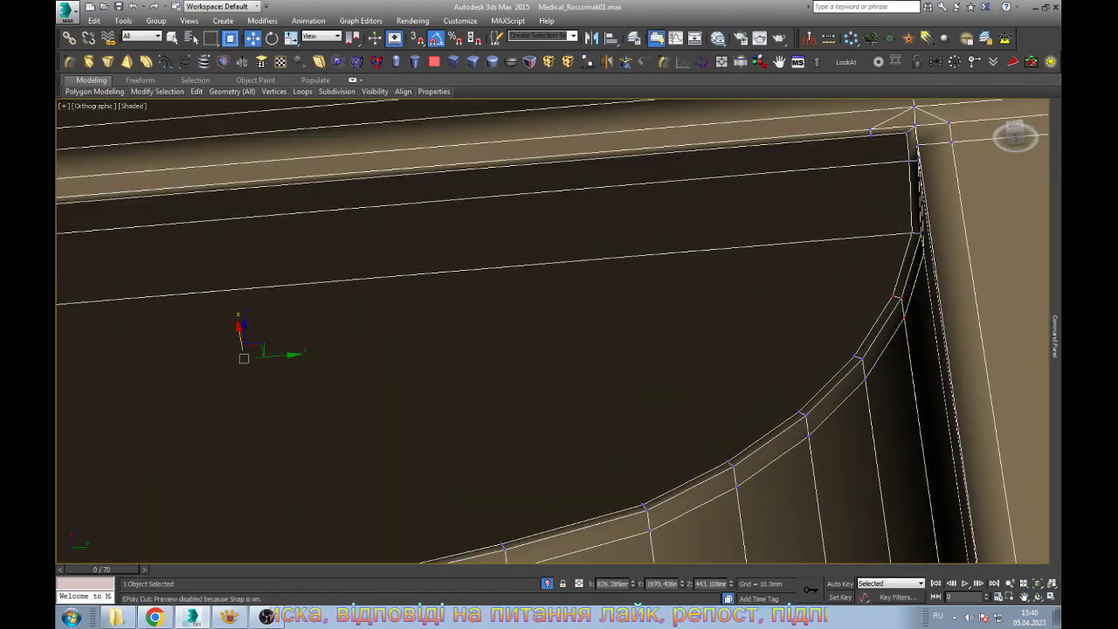
click(858, 358)
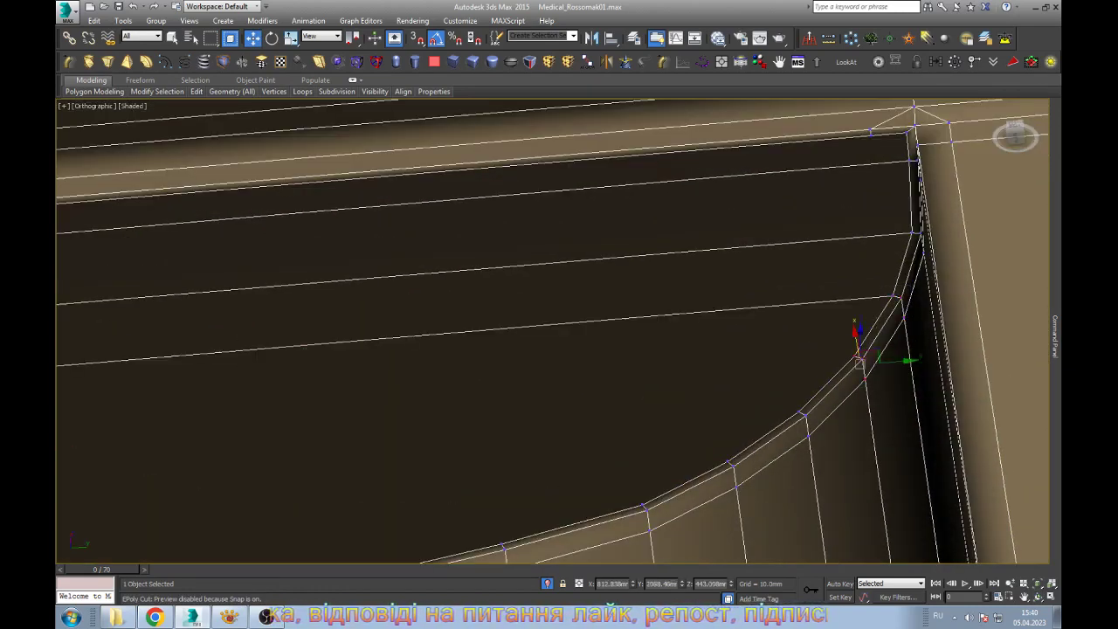
scroll(860, 360, down, 5)
scroll(244, 349, up, 5)
click(358, 371)
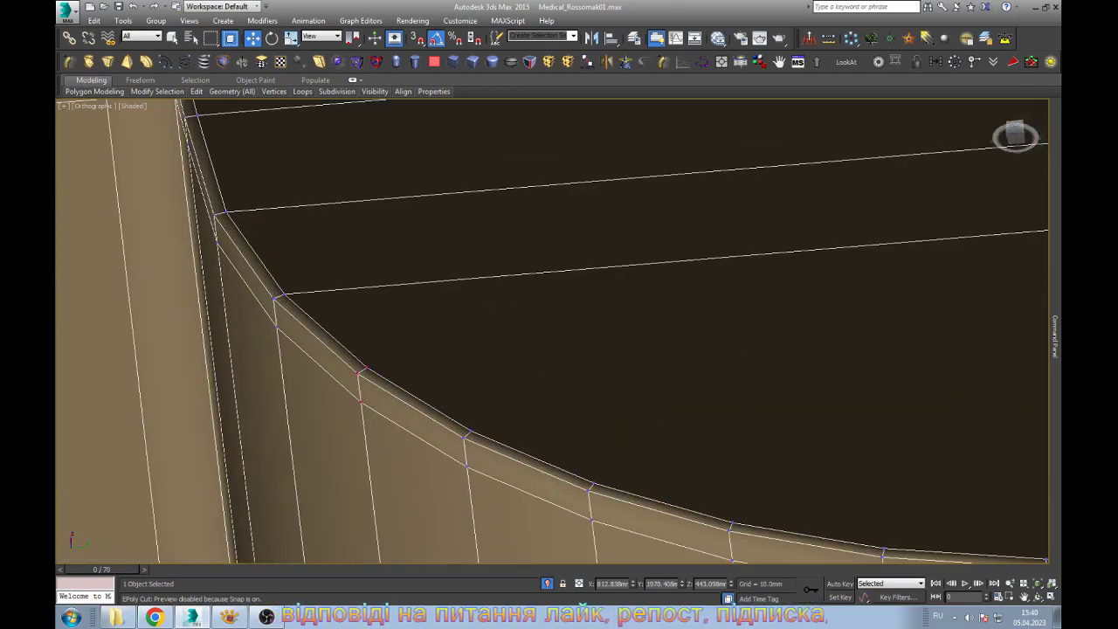
scroll(463, 419, down, 5)
scroll(462, 419, up, 2)
scroll(926, 314, up, 2)
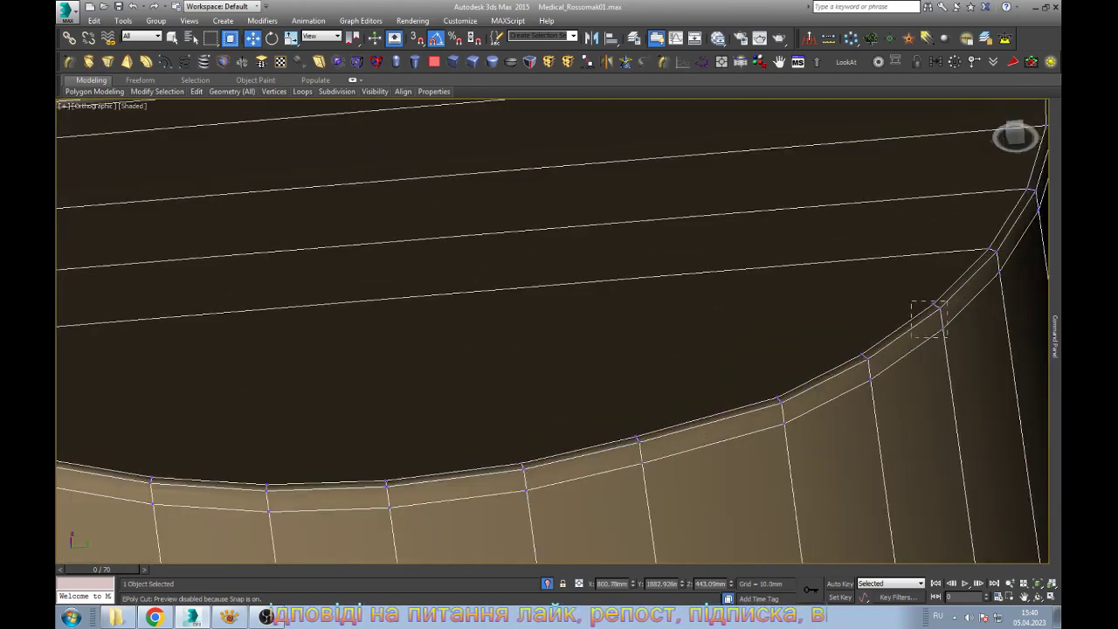
click(868, 358)
scroll(869, 358, down, 4)
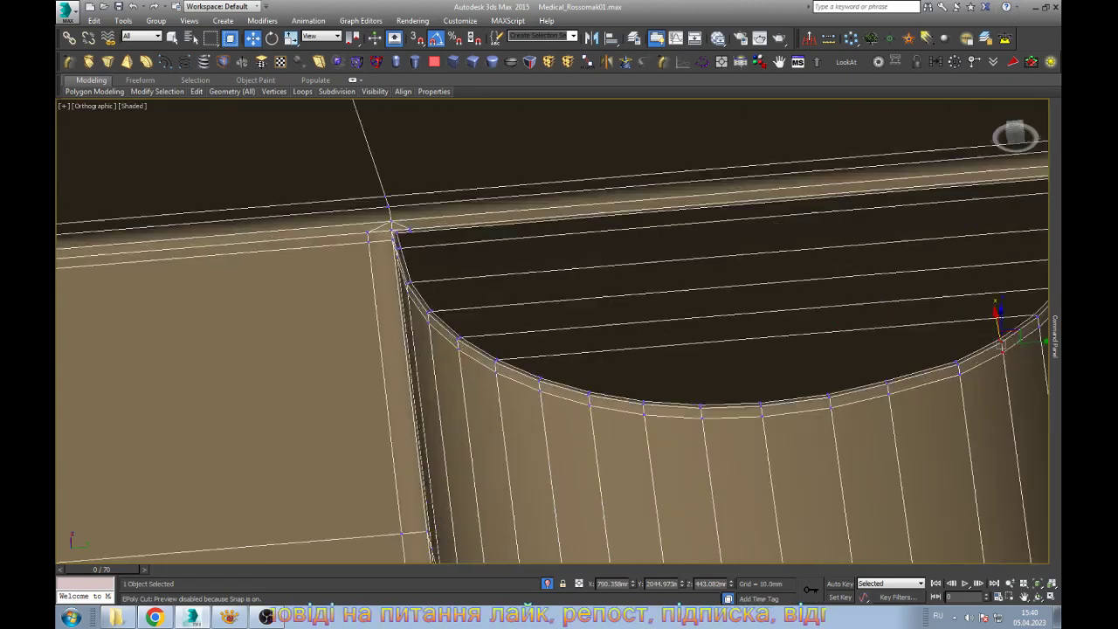
scroll(489, 262, up, 5)
scroll(491, 410, down, 5)
Cut an edge from the upper-left corner vertex to the cylindrical hole's curved rim
click(344, 183)
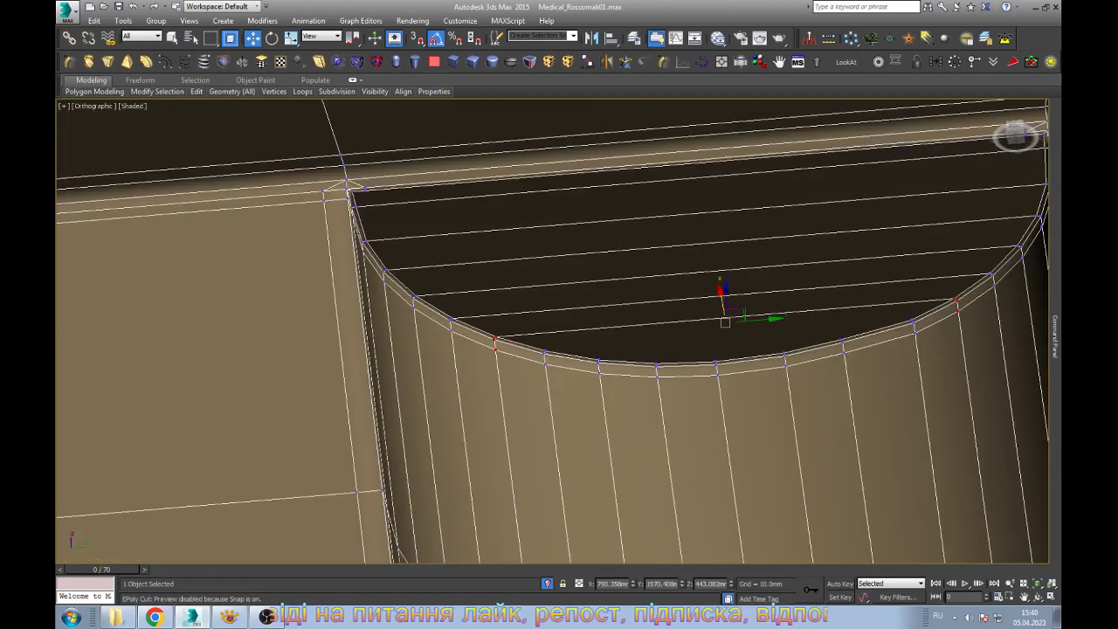
scroll(546, 351, up, 3)
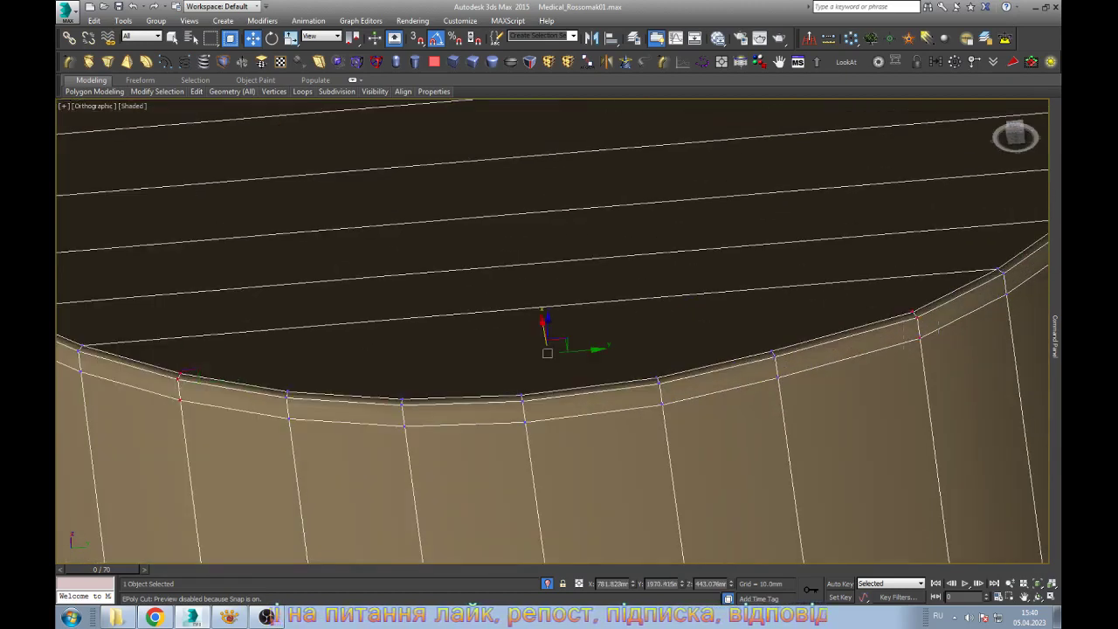
click(774, 354)
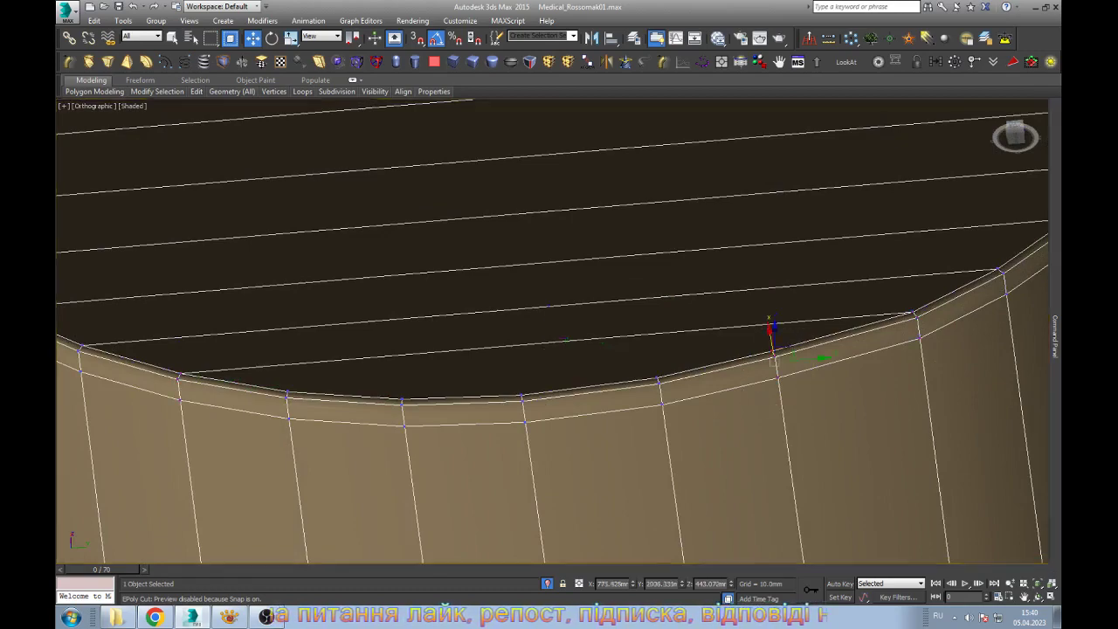
scroll(611, 367, down, 2)
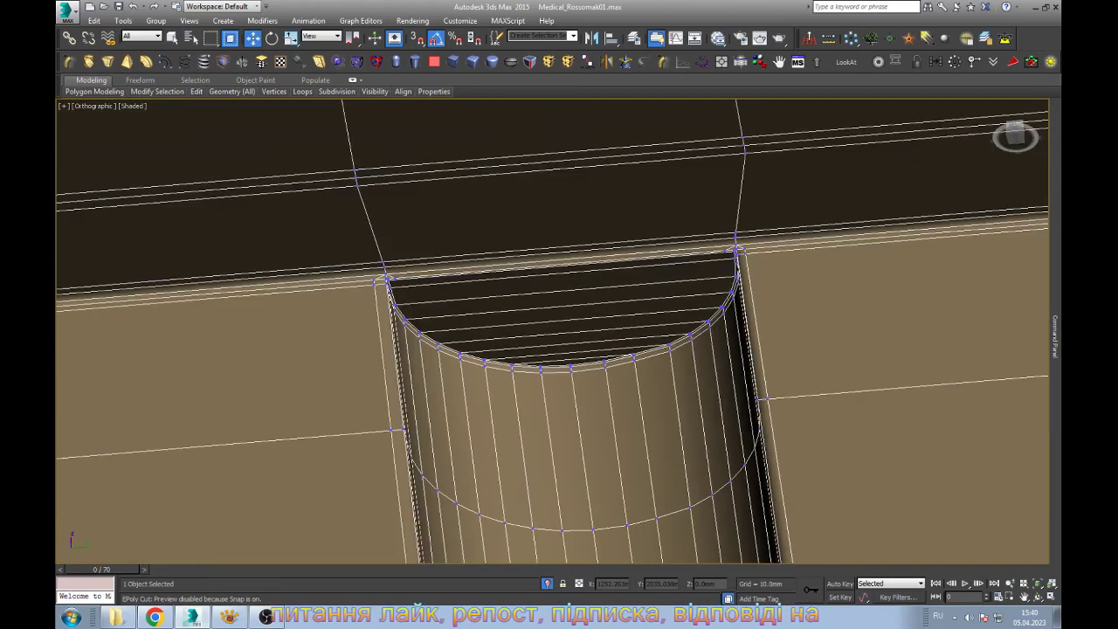
scroll(611, 367, down, 2)
scroll(611, 367, down, 2)
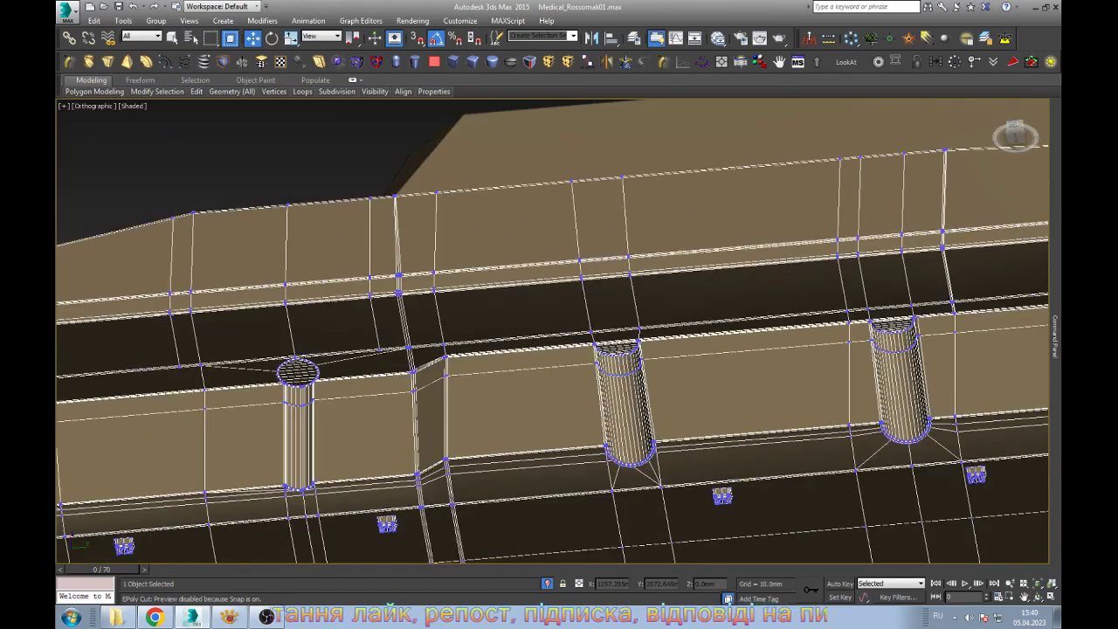
scroll(428, 366, up, 4)
scroll(427, 367, down, 2)
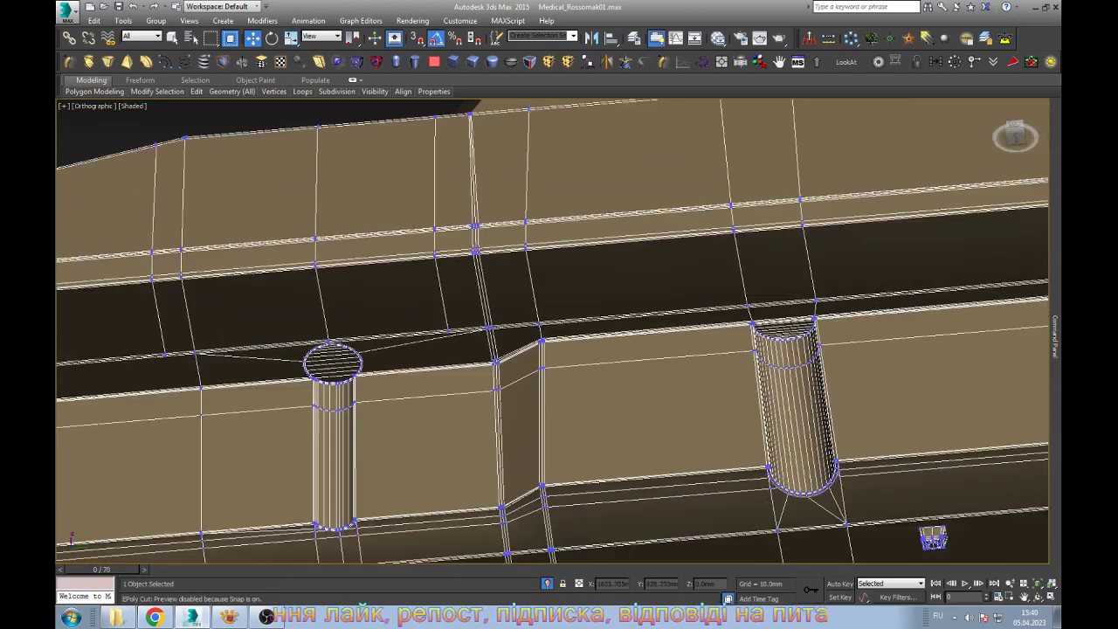
scroll(444, 293, up, 3)
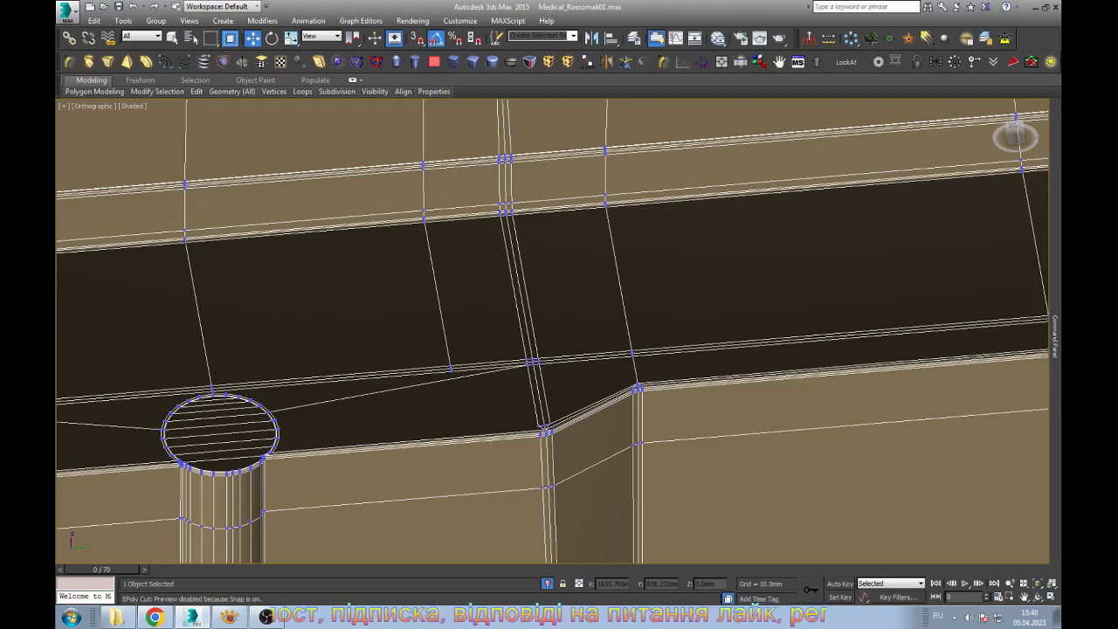
scroll(553, 332, down, 3)
scroll(553, 331, down, 2)
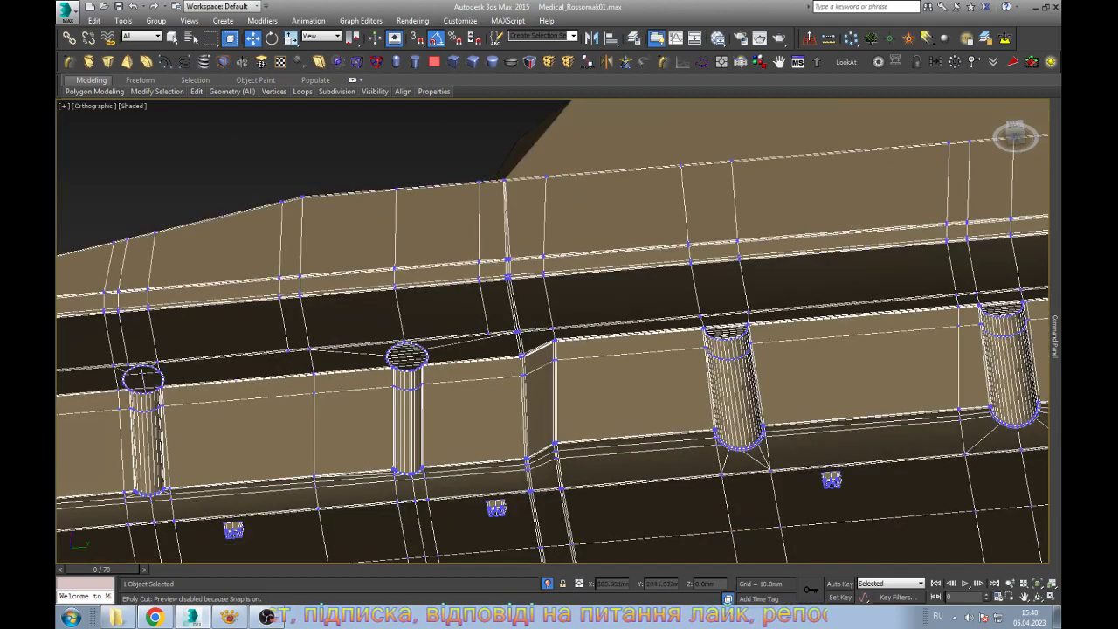
alt+middle_drag(552, 330, 612, 271)
scroll(551, 332, up, 3)
Show edged faces over the shading and orbit out around the deck corner
scroll(552, 332, up, 2)
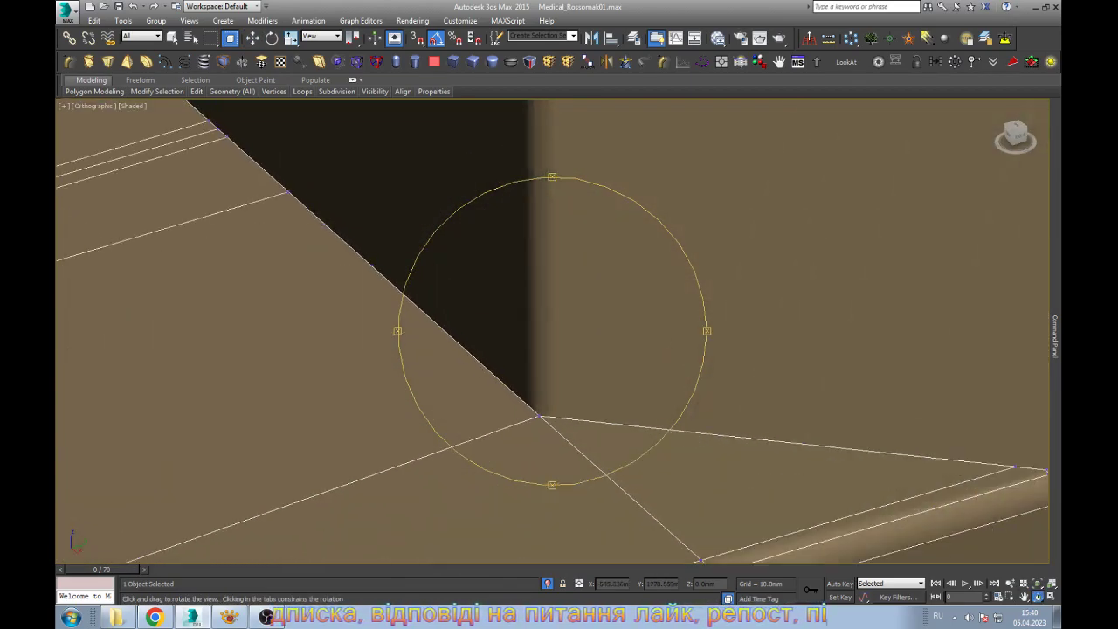
key(alt+c)
key(F4)
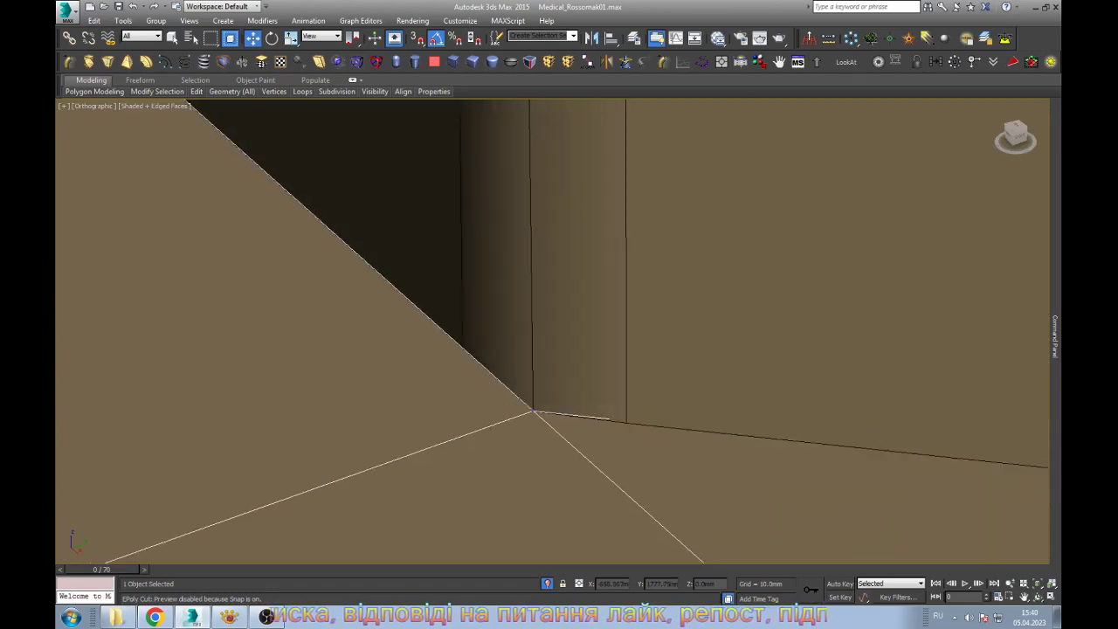
key(F3)
key(F3)
mouse_move(535, 411)
alt+middle_down()
mouse_move(812, 410)
mouse_move(779, 408)
mouse_move(789, 416)
alt+middle_up()
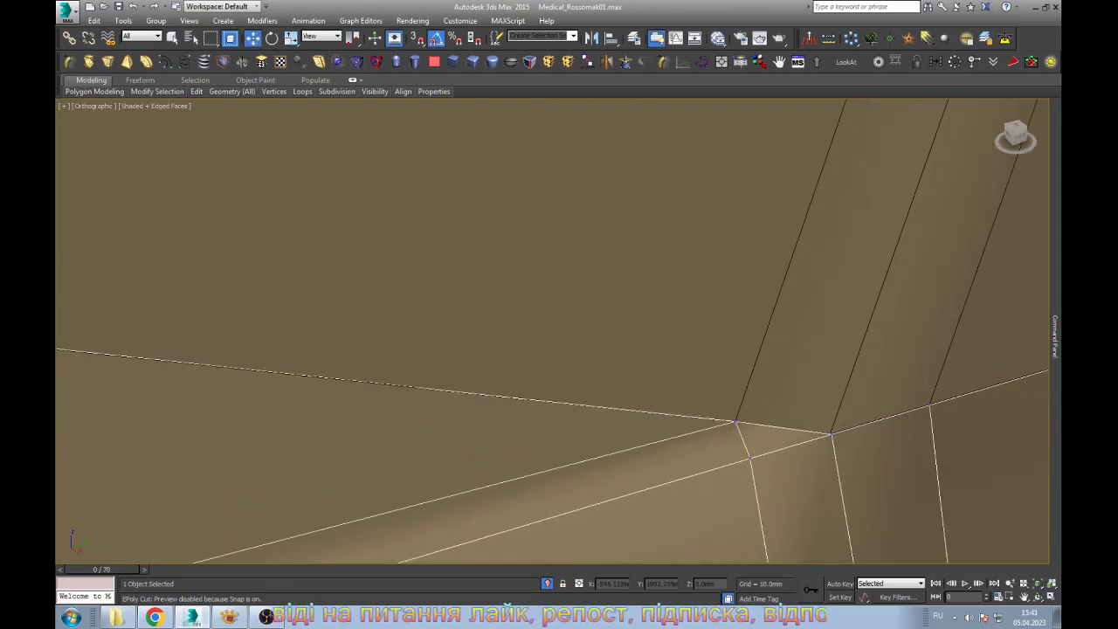
scroll(733, 420, down, 2)
scroll(687, 405, down, 2)
scroll(674, 399, down, 2)
scroll(681, 394, down, 2)
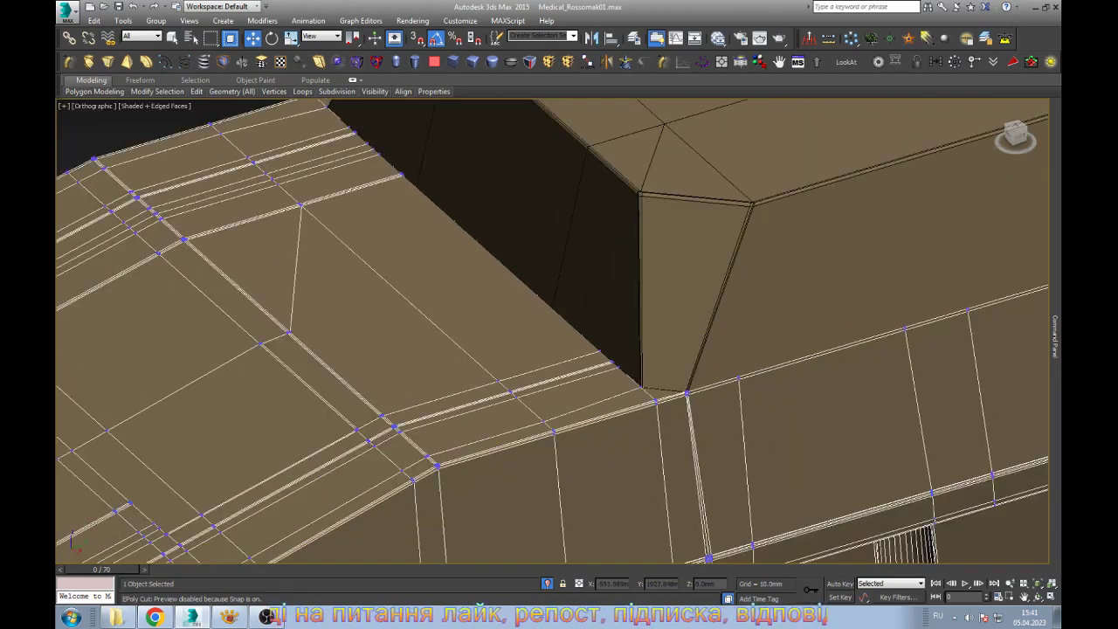
scroll(687, 392, down, 3)
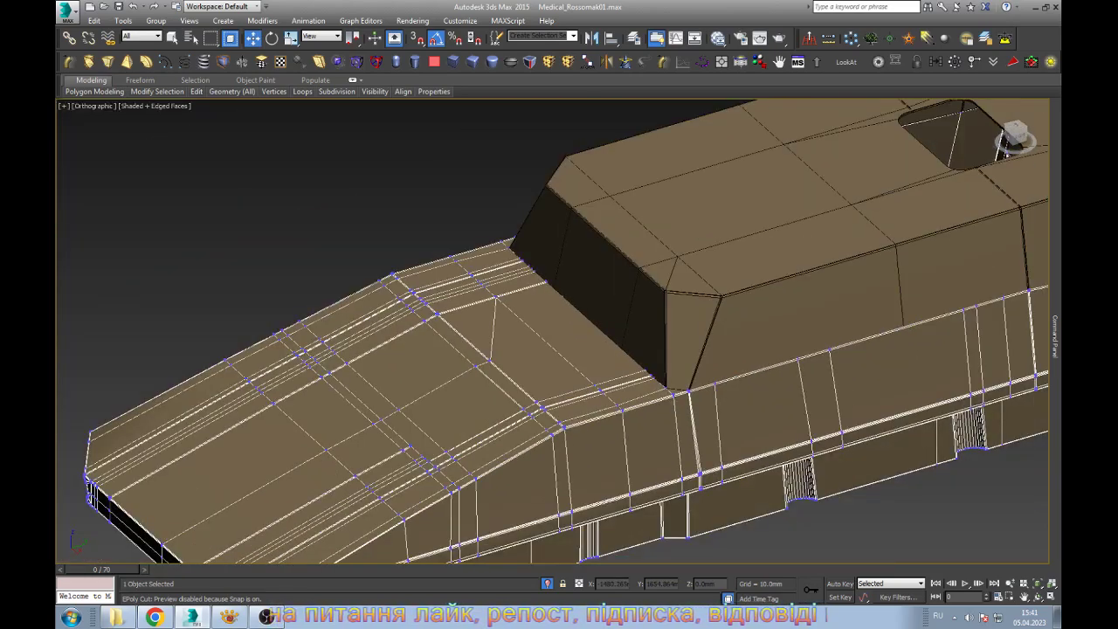
Switch to Border level, zoom extents on the whole vehicle, and return to plain shading
key(3)
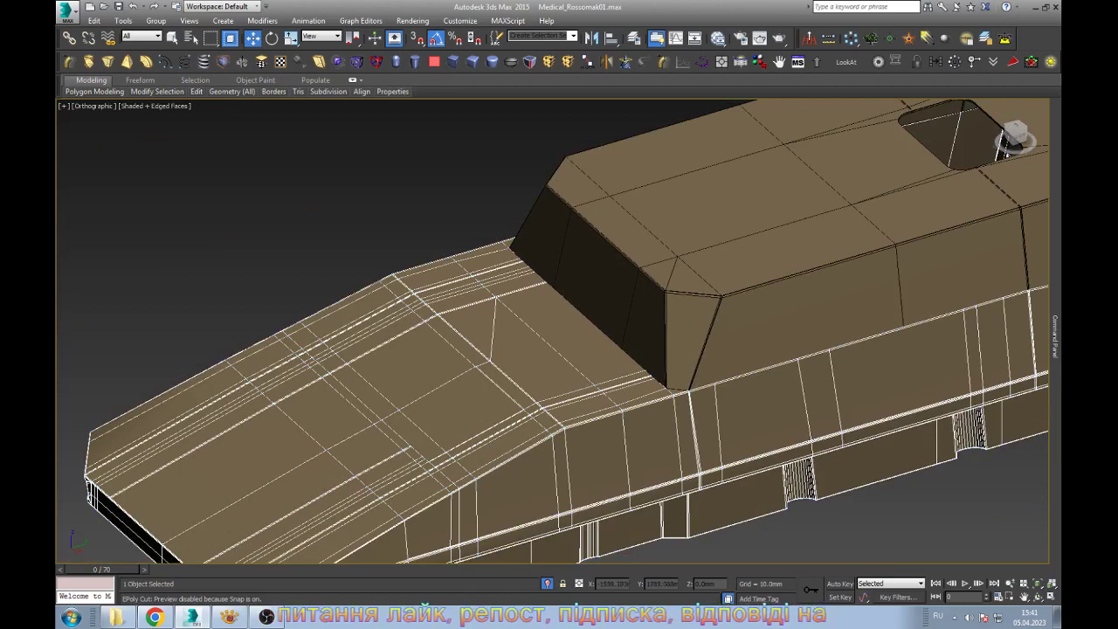
key(z)
key(F3)
key(F3)
Return to plain shading and collapse the Subdivision Surface rollout in the Command Panel
key(F4)
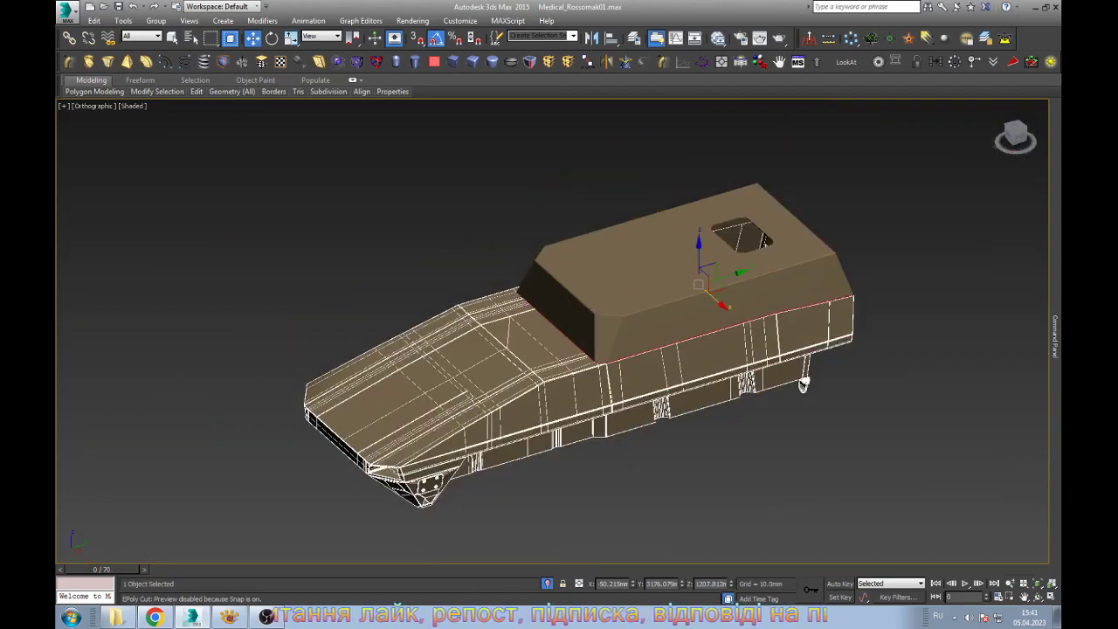
click(1054, 336)
scroll(992, 411, down, 5)
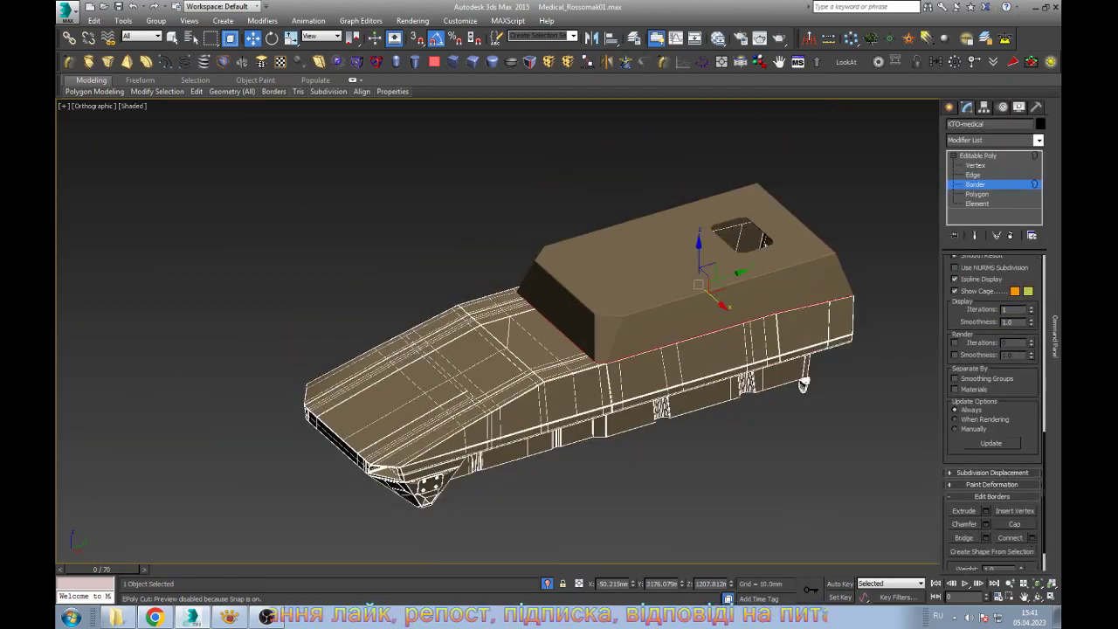
scroll(992, 411, down, 2)
scroll(992, 411, up, 2)
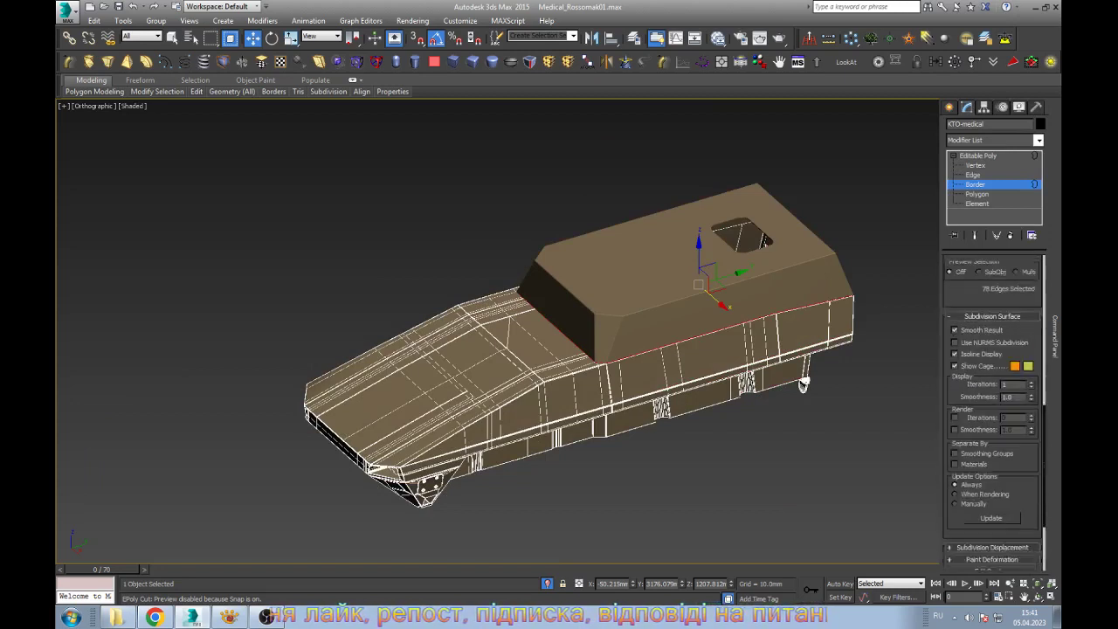
scroll(992, 410, up, 2)
click(992, 354)
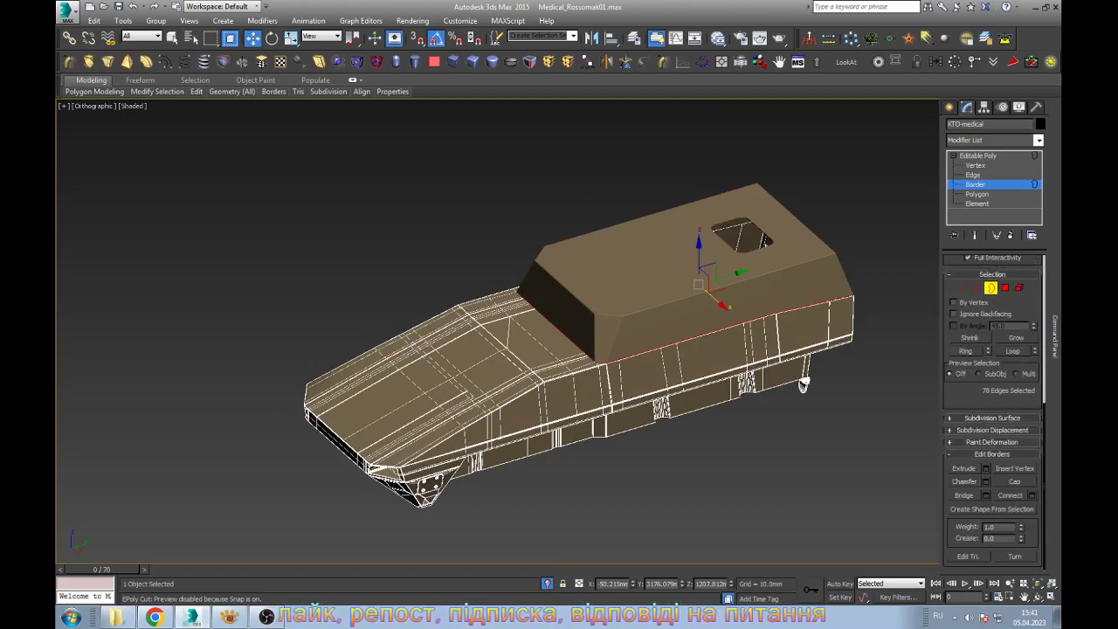
Select the cabin object, select all its open borders at Border level and zoom onto them
click(977, 154)
click(698, 262)
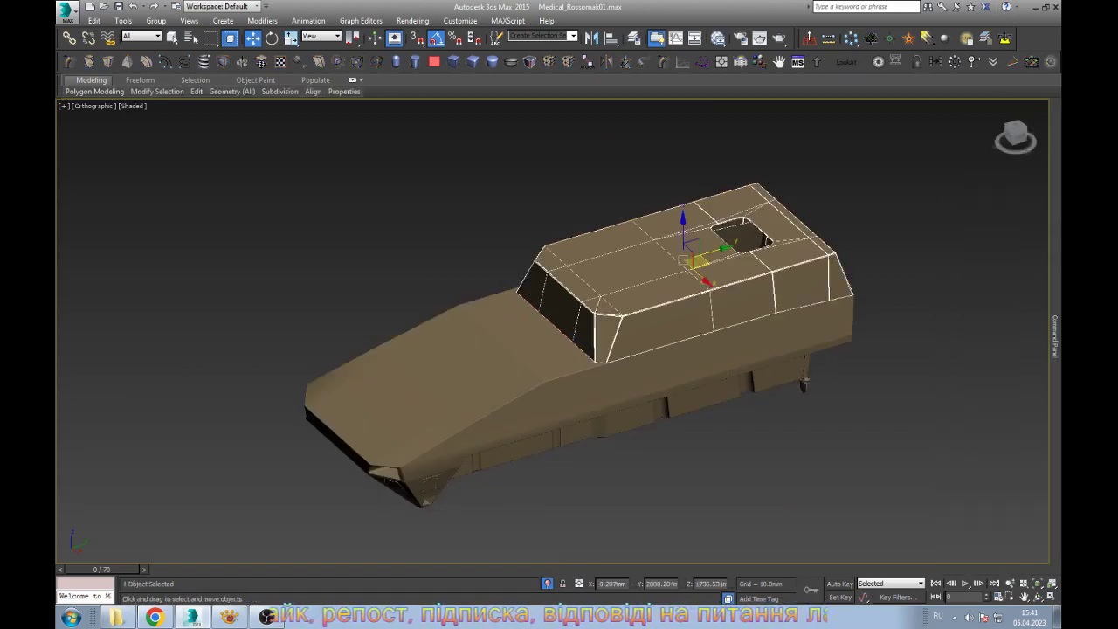
key(3)
key(ctrl+a)
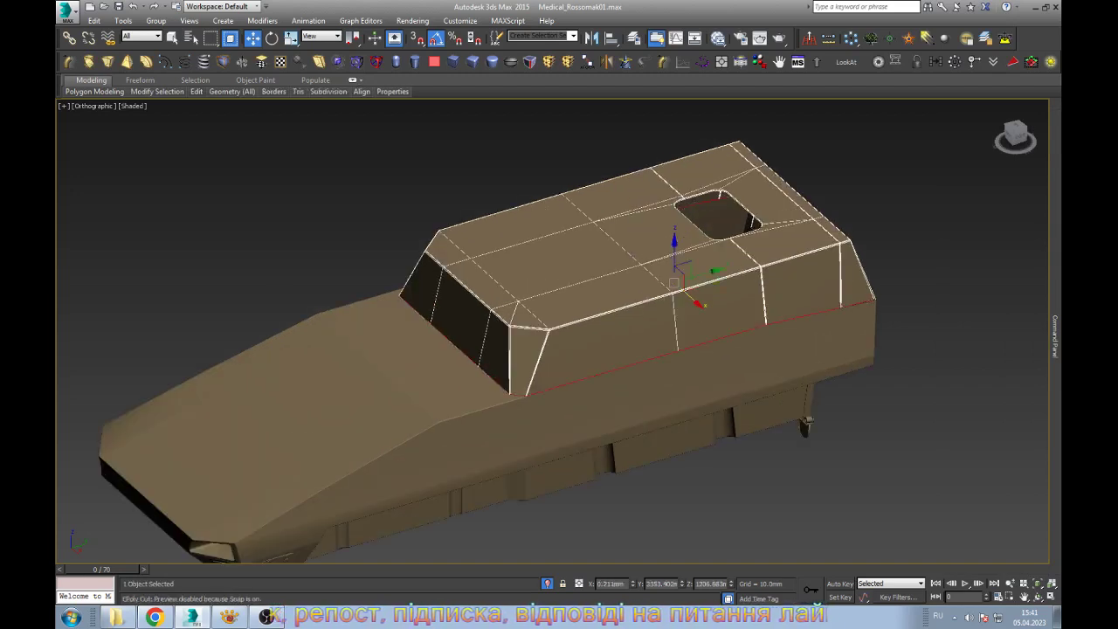
key(z)
Return the cabin to object level and reselect the cabin object
click(1054, 336)
scroll(991, 393, down, 2)
scroll(991, 393, down, 2)
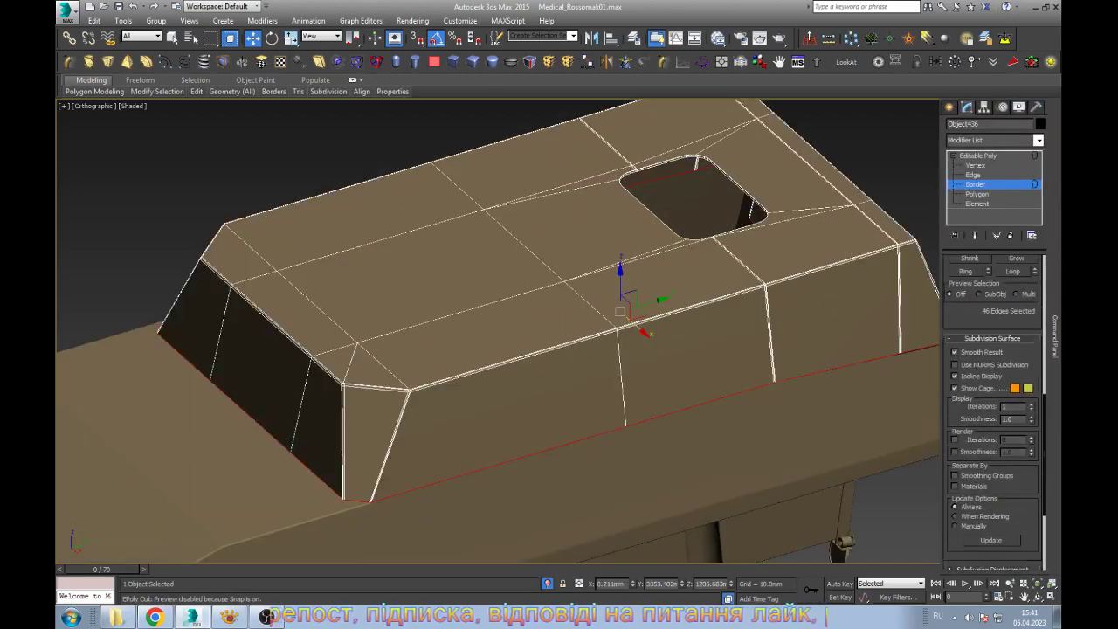
scroll(991, 393, down, 2)
scroll(991, 411, down, 1)
scroll(991, 411, up, 3)
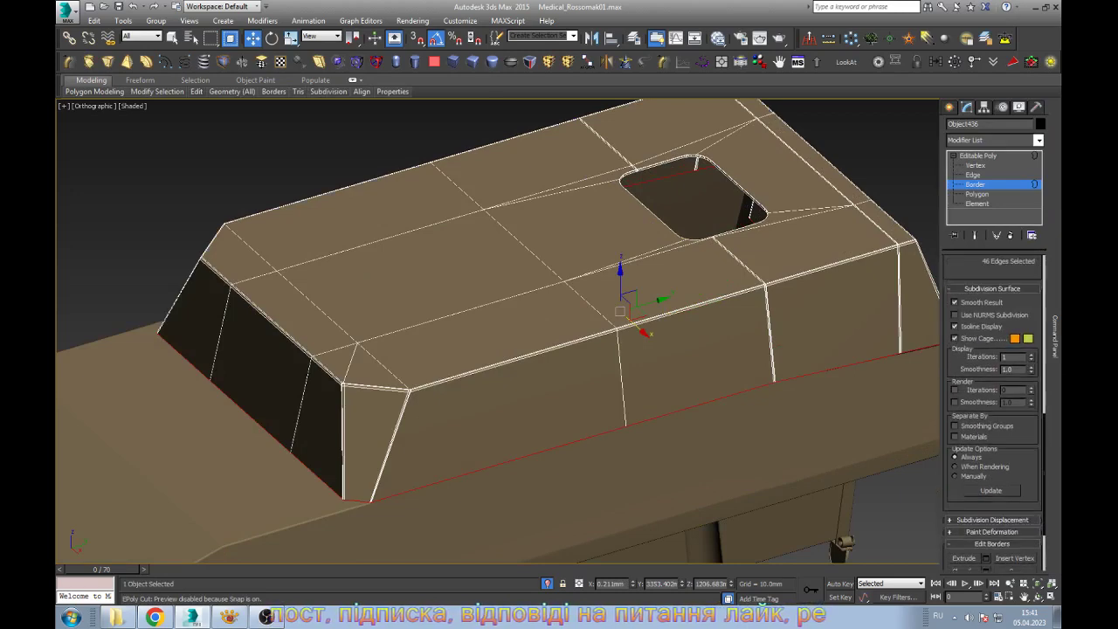
scroll(991, 410, up, 2)
click(976, 184)
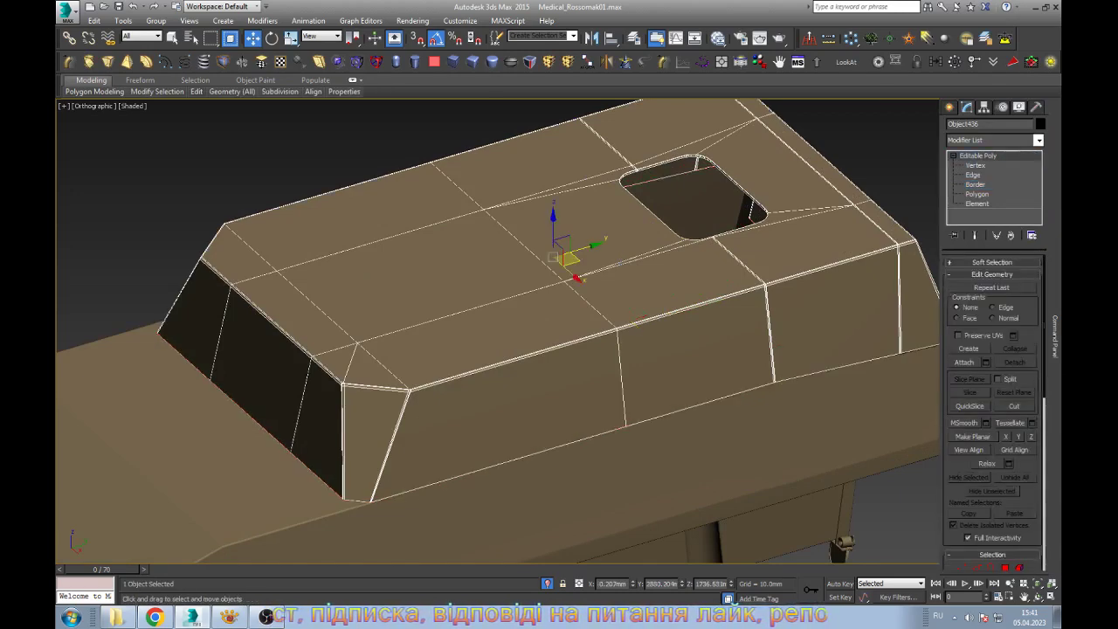
click(1004, 174)
click(524, 262)
scroll(558, 522, down, 1)
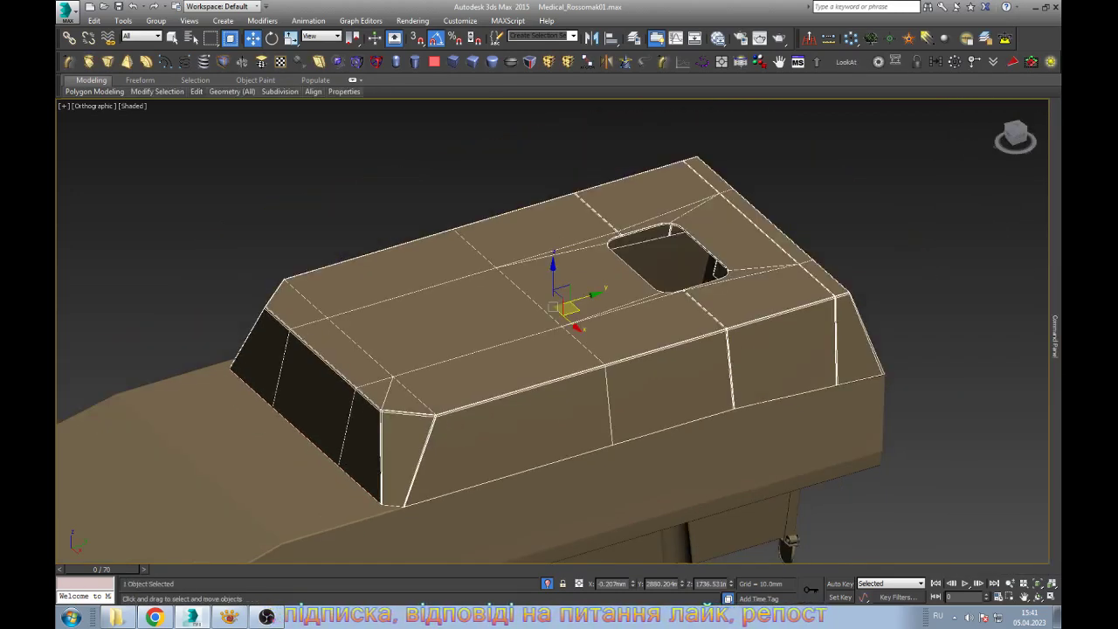
In the Left wireframe view, raise a side vertex up onto the hull's upper edge
key(l)
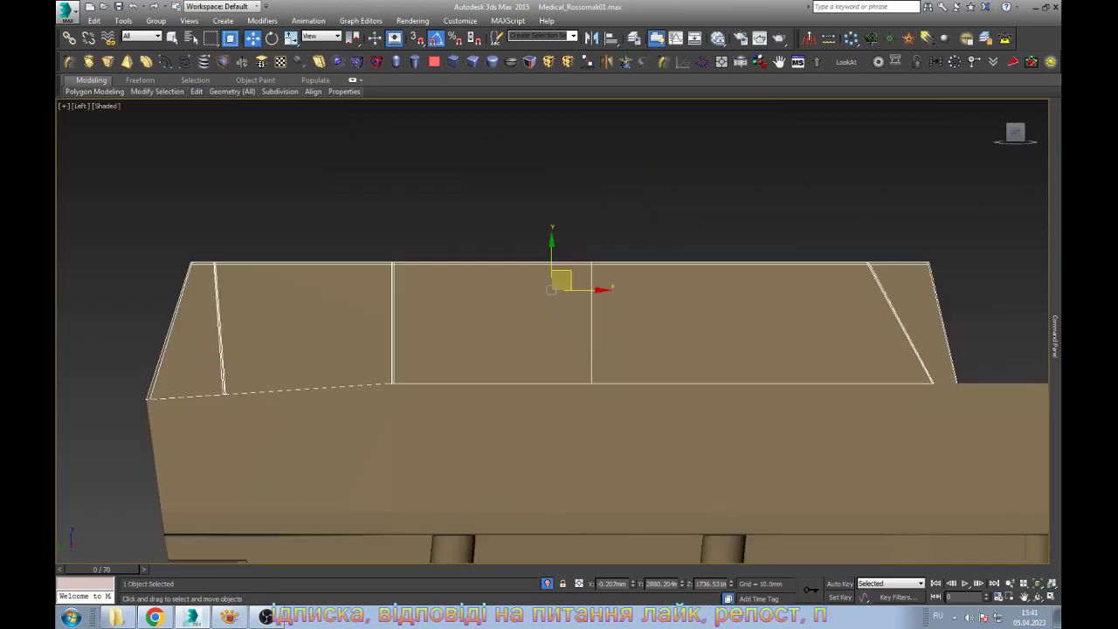
scroll(559, 332, up, 3)
key(F3)
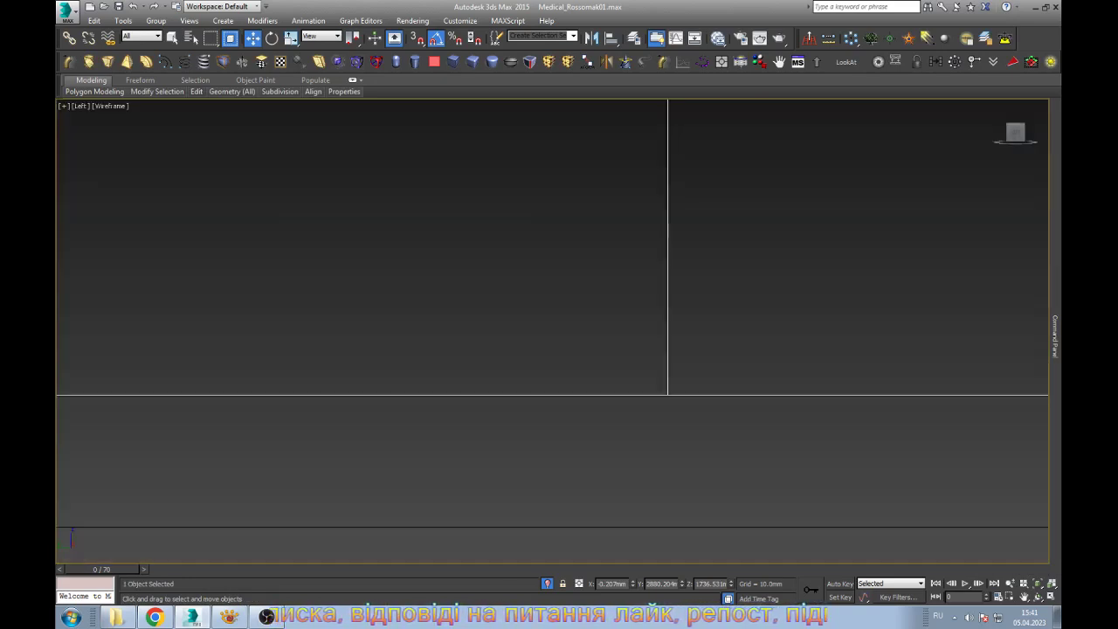
scroll(552, 332, down, 3)
scroll(552, 332, down, 2)
scroll(552, 332, up, 3)
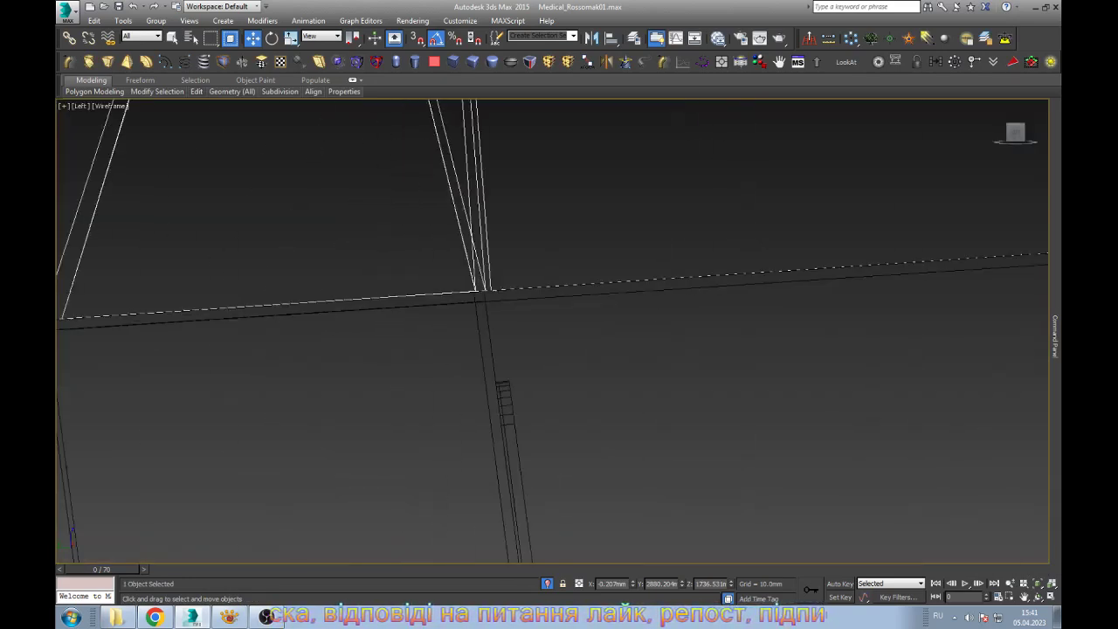
scroll(552, 332, up, 2)
middle_drag(525, 361, 457, 407)
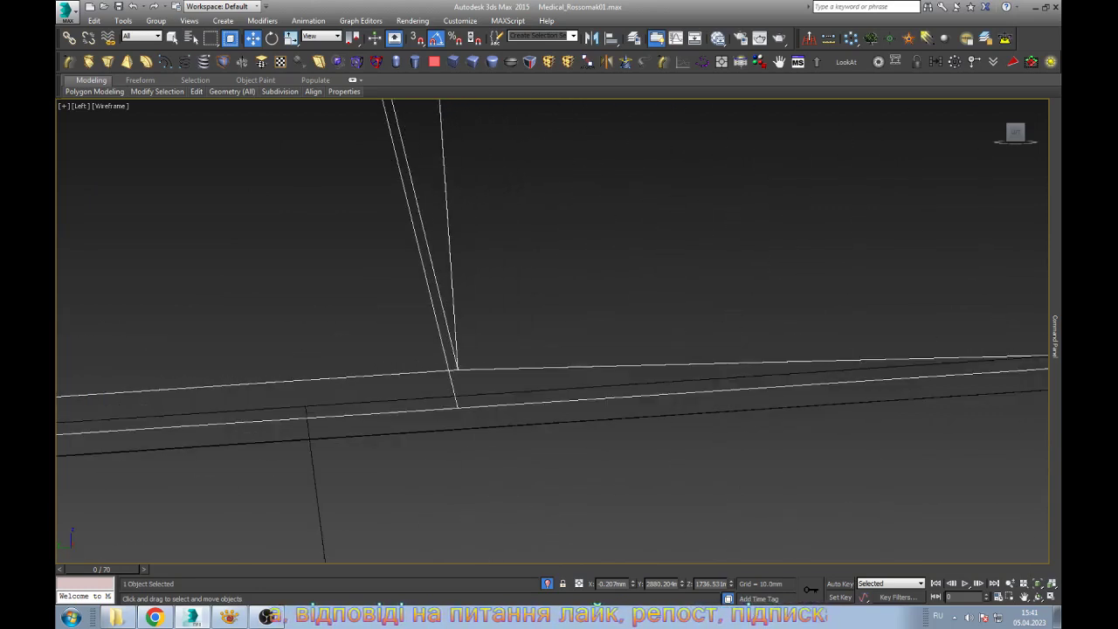
key(1)
drag(458, 406, 456, 367)
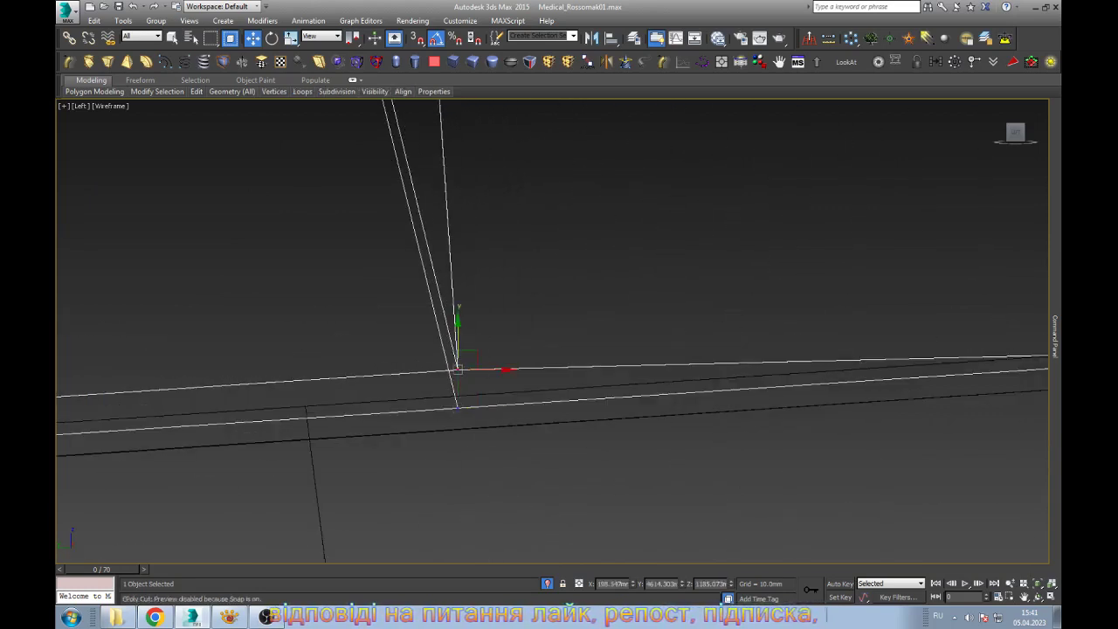
Set the lower vertex's Z height to 1184.68 mm in the transform type-in
click(457, 407)
right_click(705, 582)
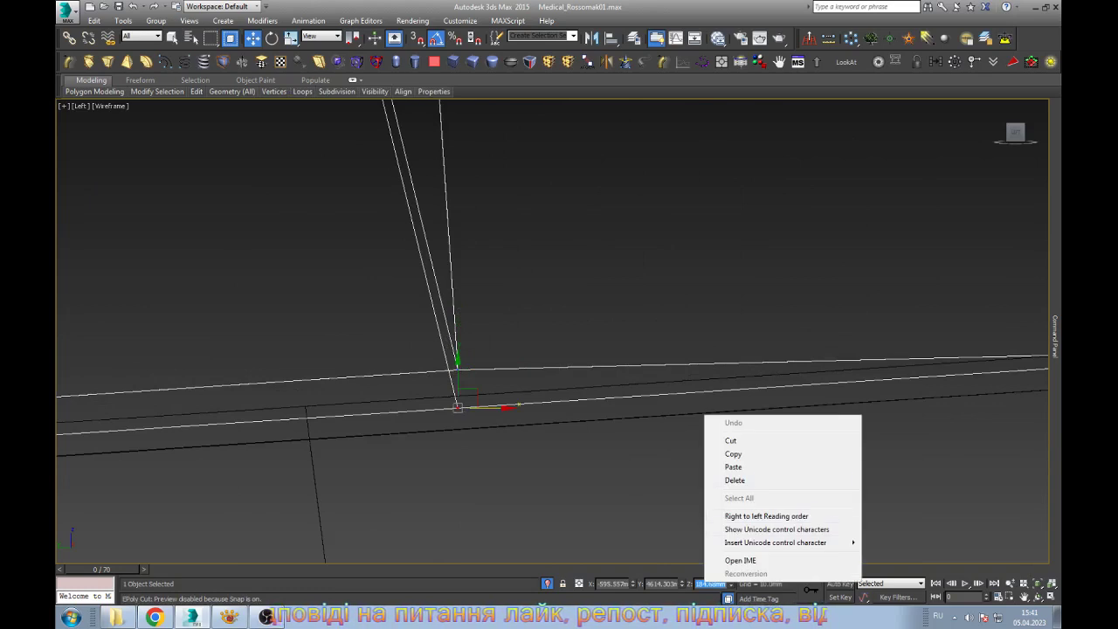
click(734, 467)
key(Return)
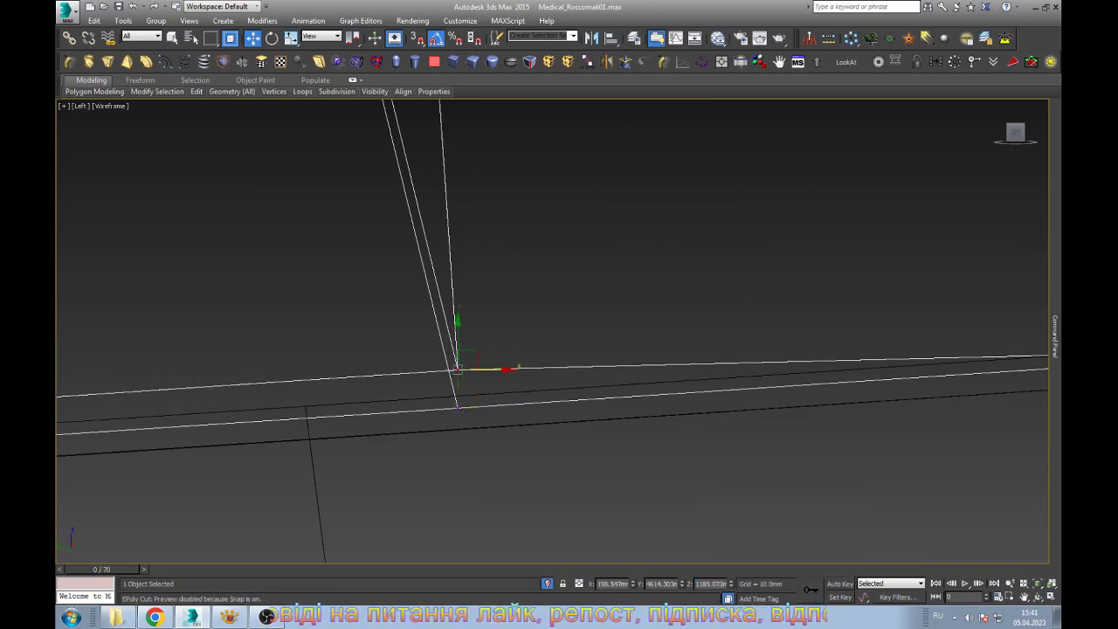
right_click(709, 582)
click(724, 469)
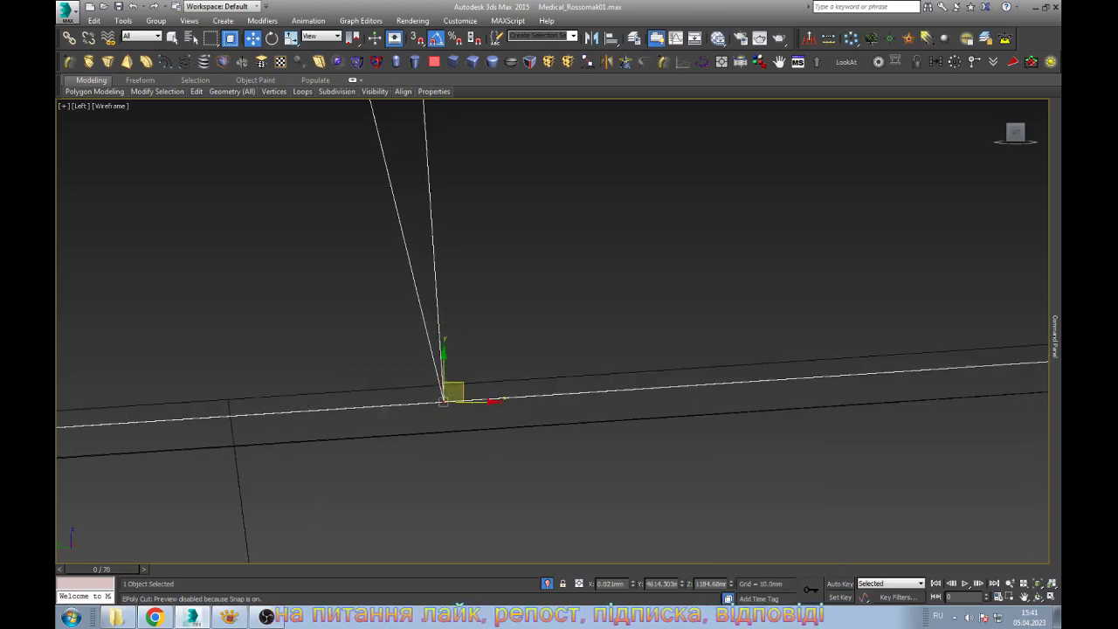
Slide the converging vertex and the far-end vertex left along the bottom edge
drag(443, 401, 229, 400)
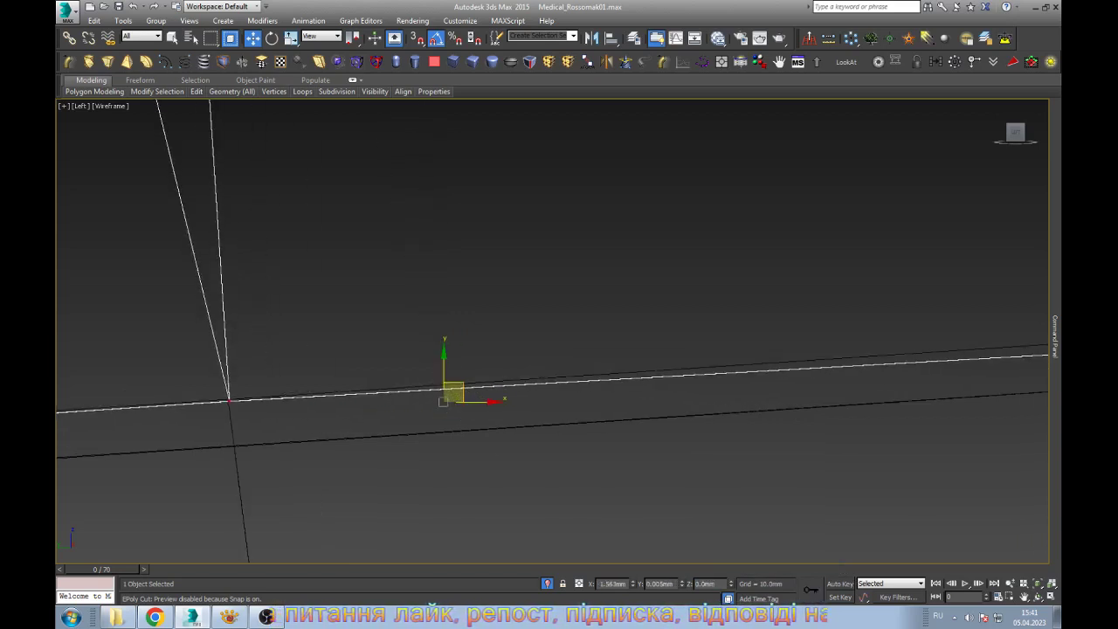
mouse_move(228, 400)
middle_down()
mouse_move(514, 323)
mouse_move(411, 375)
middle_up()
scroll(533, 328, up, 3)
scroll(140, 367, up, 3)
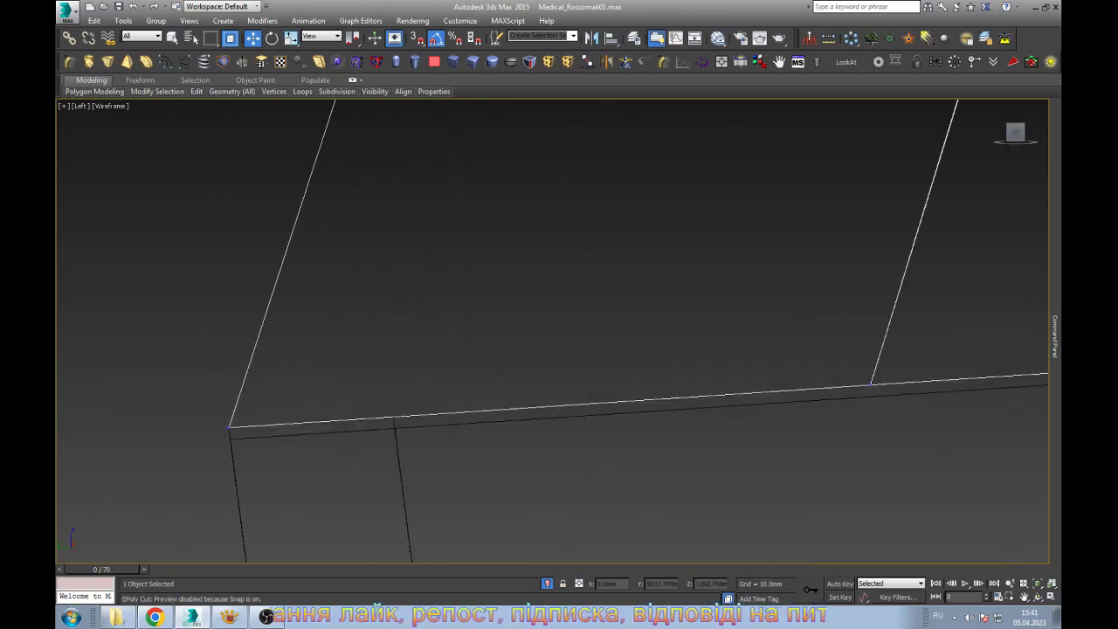
click(870, 383)
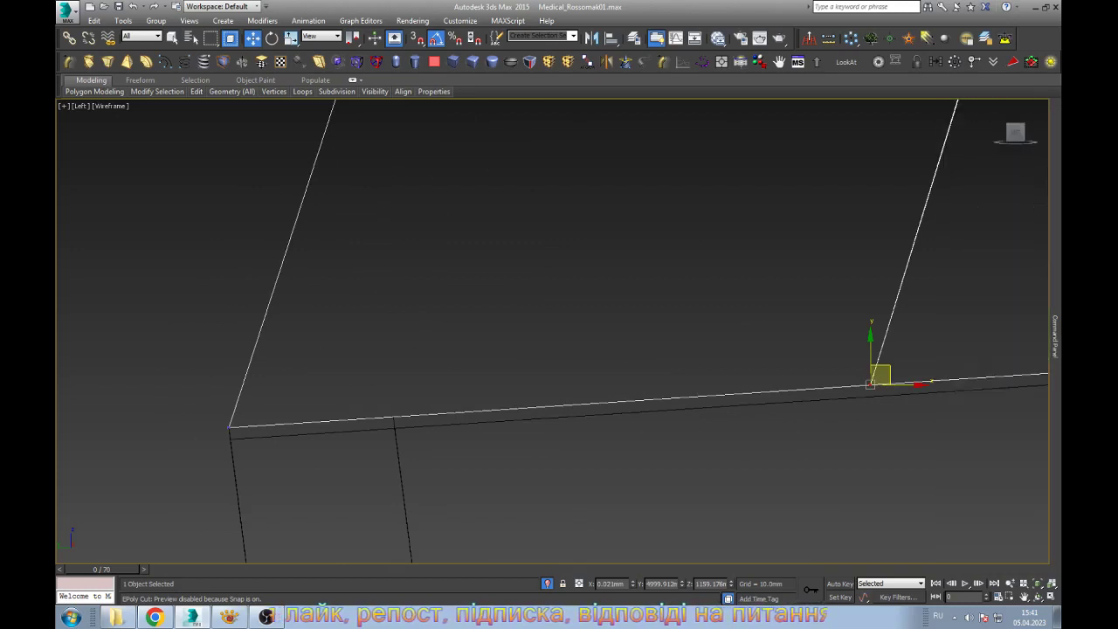
drag(870, 383, 396, 417)
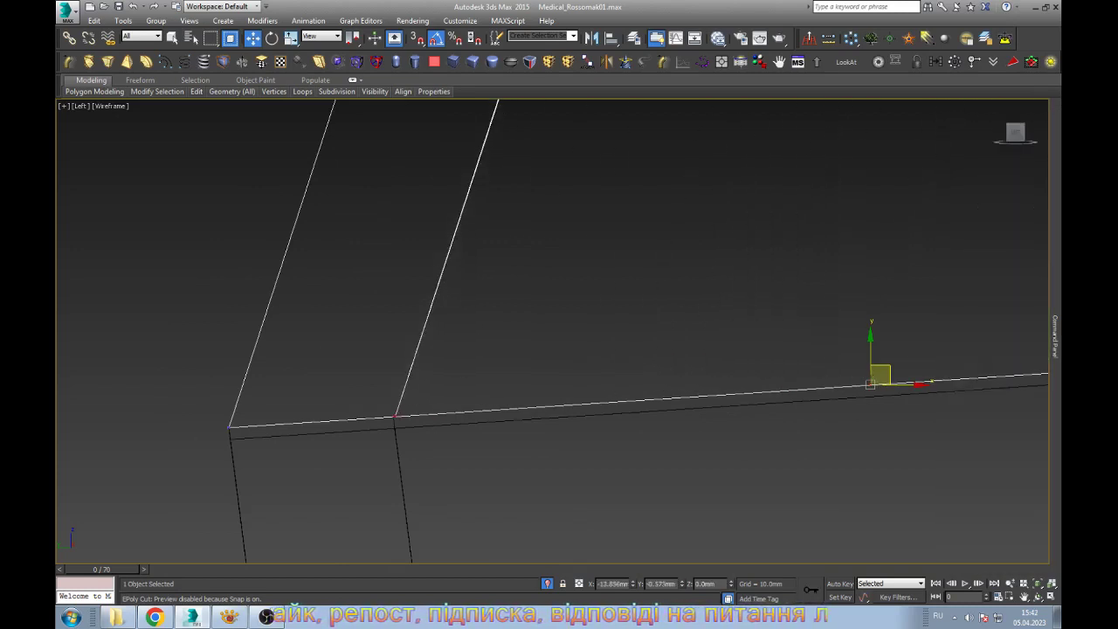
scroll(361, 416, up, 3)
scroll(360, 416, up, 2)
drag(448, 416, 419, 417)
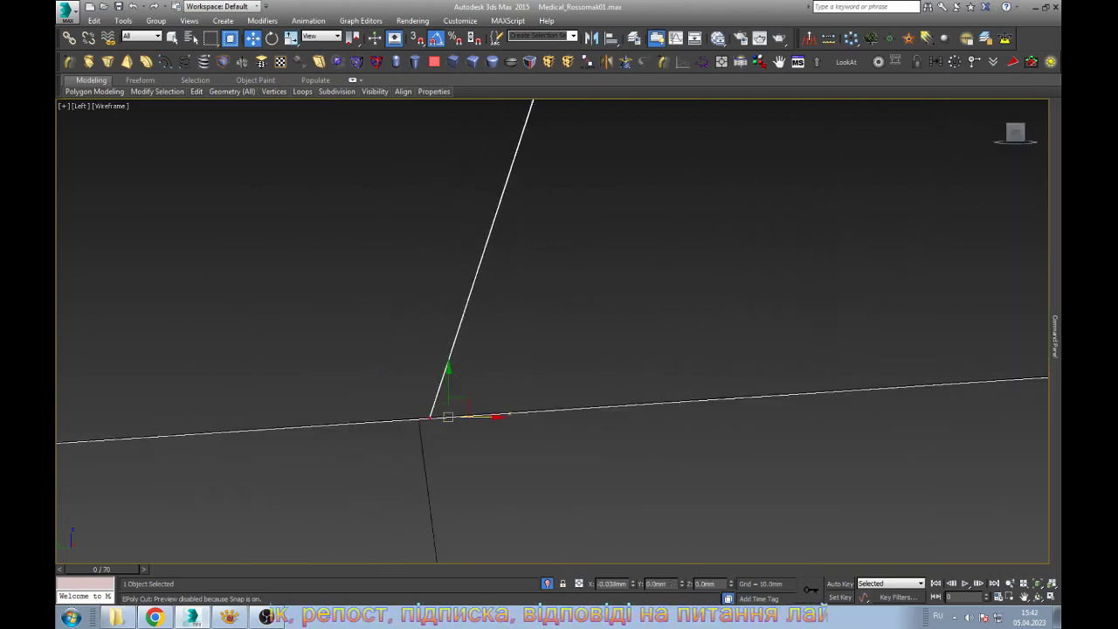
Move the apex vertex right along the top beam to meet the sloped edges
middle_drag(419, 417, 494, 403)
scroll(382, 380, down, 4)
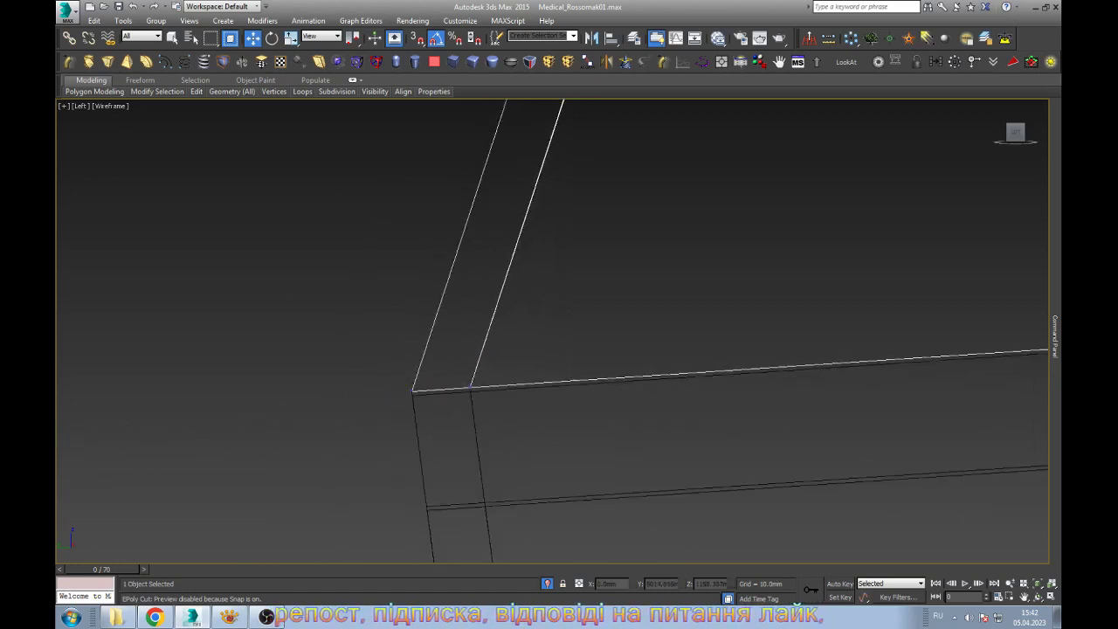
scroll(410, 393, down, 2)
scroll(410, 393, down, 2)
middle_drag(498, 262, 528, 331)
scroll(446, 384, down, 2)
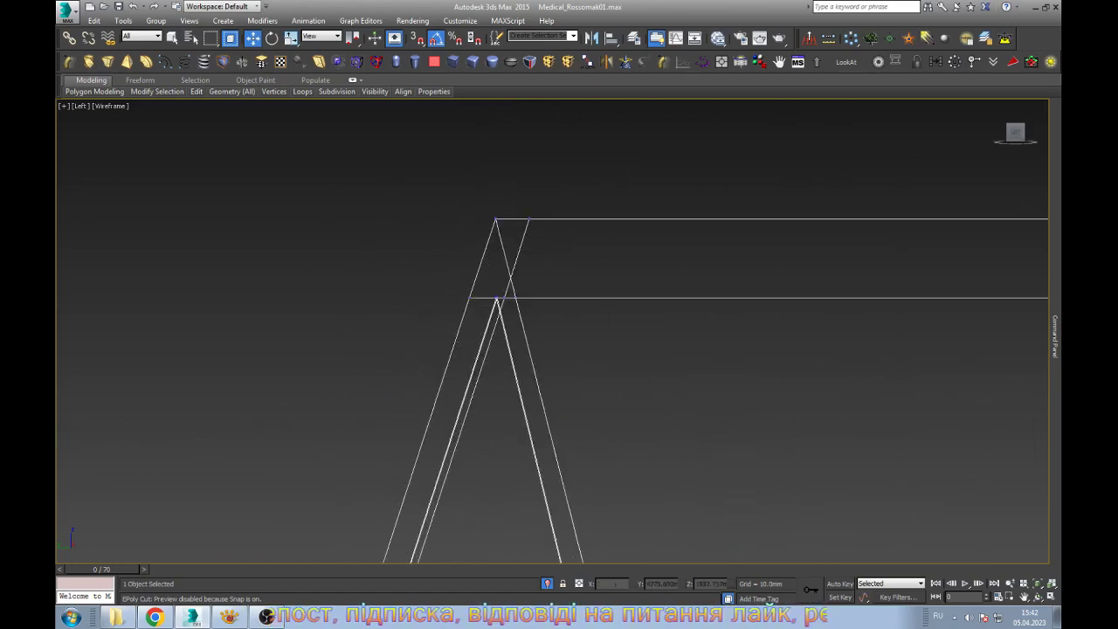
scroll(445, 384, down, 3)
scroll(500, 306, up, 3)
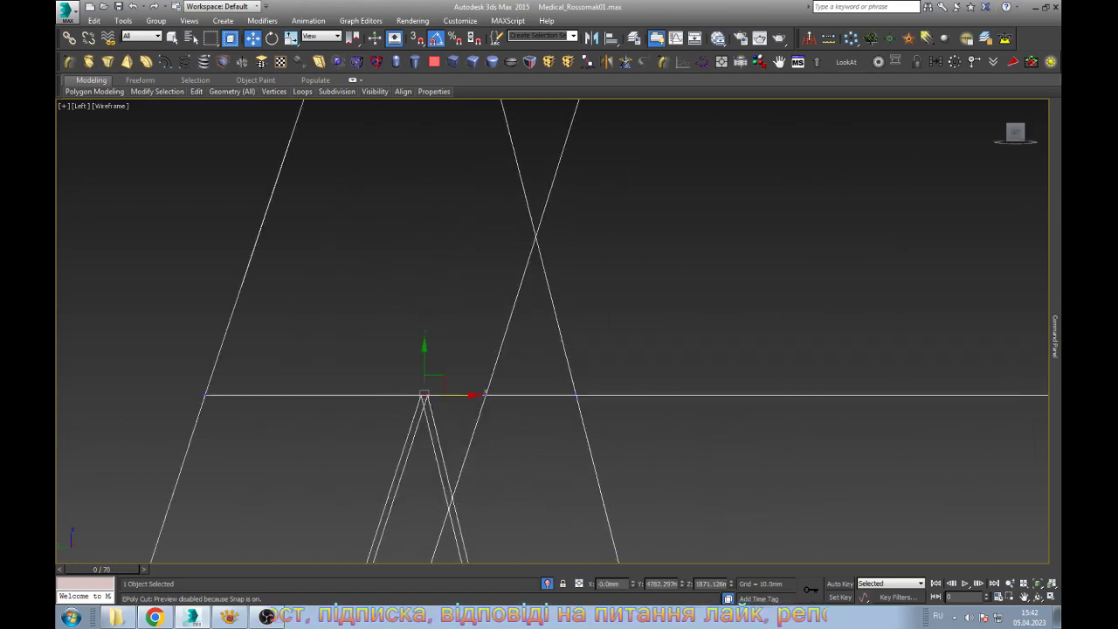
drag(484, 394, 543, 395)
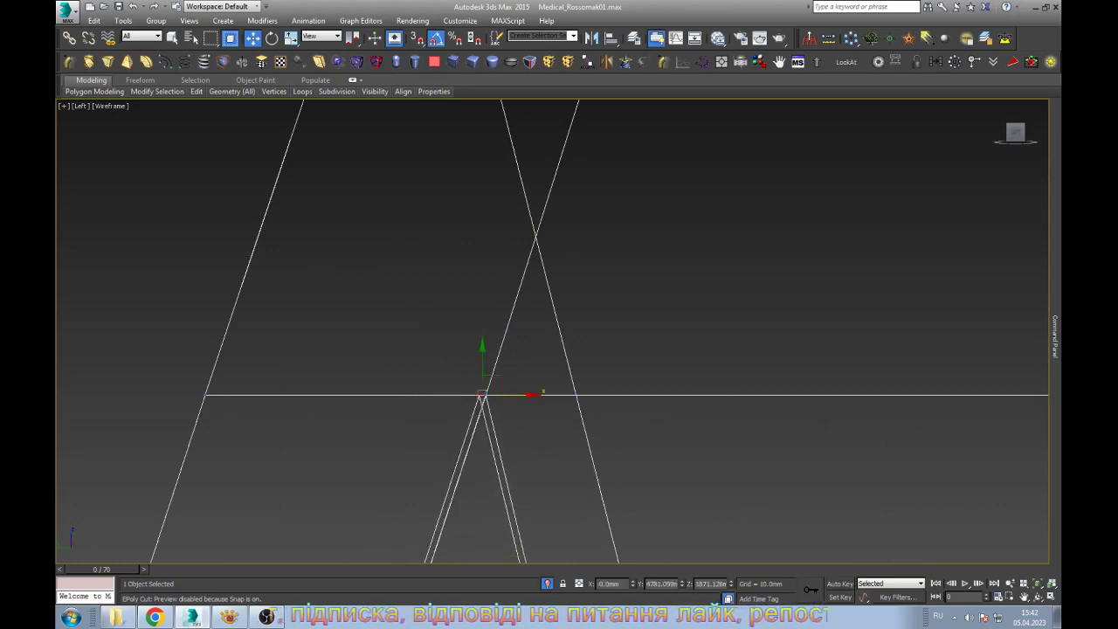
scroll(516, 419, down, 3)
scroll(523, 280, down, 5)
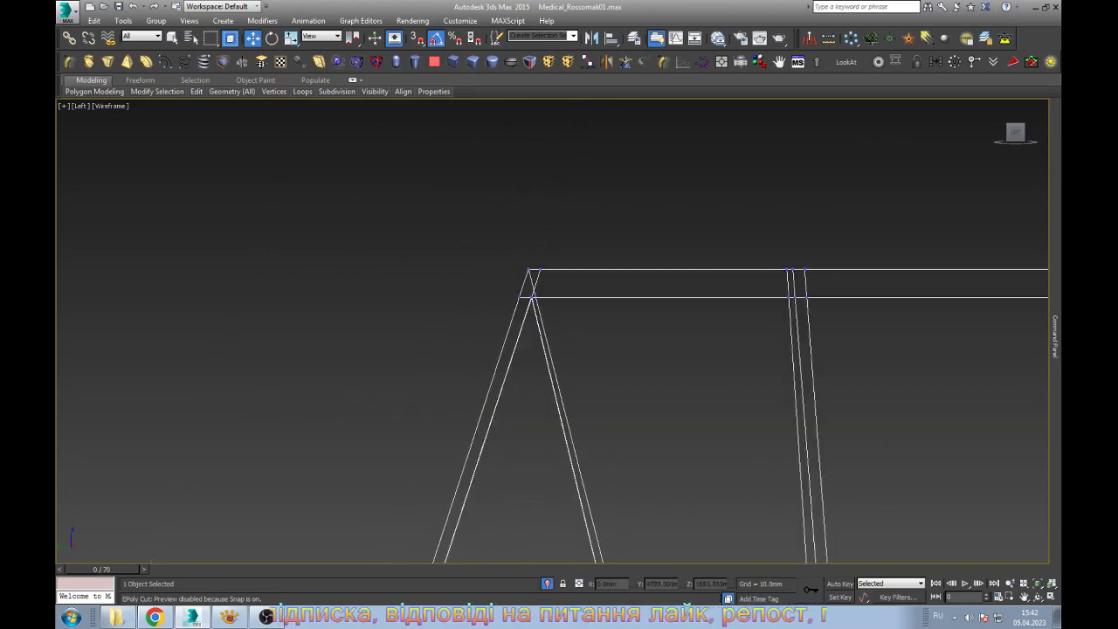
scroll(576, 262, down, 2)
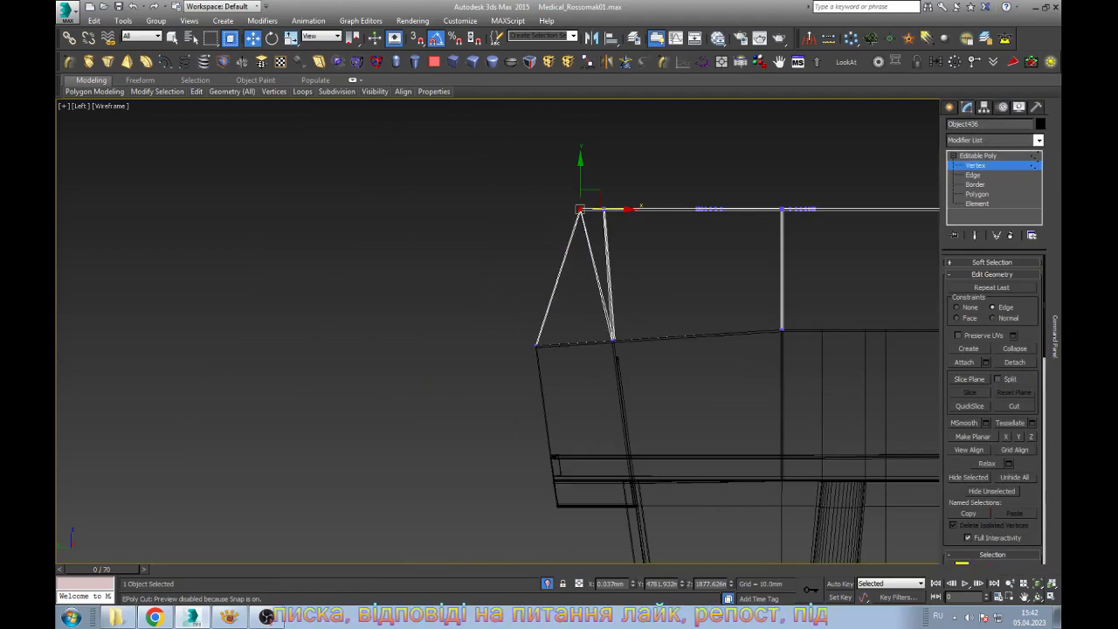
Orbit to the hood corner in shaded-with-edges display and select the corner vertex
mouse_move(559, 332)
alt+middle_down()
mouse_move(489, 262)
mouse_move(550, 332)
mouse_move(577, 314)
mouse_move(541, 314)
mouse_move(524, 331)
mouse_move(532, 323)
alt+middle_up()
key(F3)
scroll(559, 332, up, 3)
key(F4)
drag(441, 329, 614, 427)
alt+middle_drag(614, 428, 646, 402)
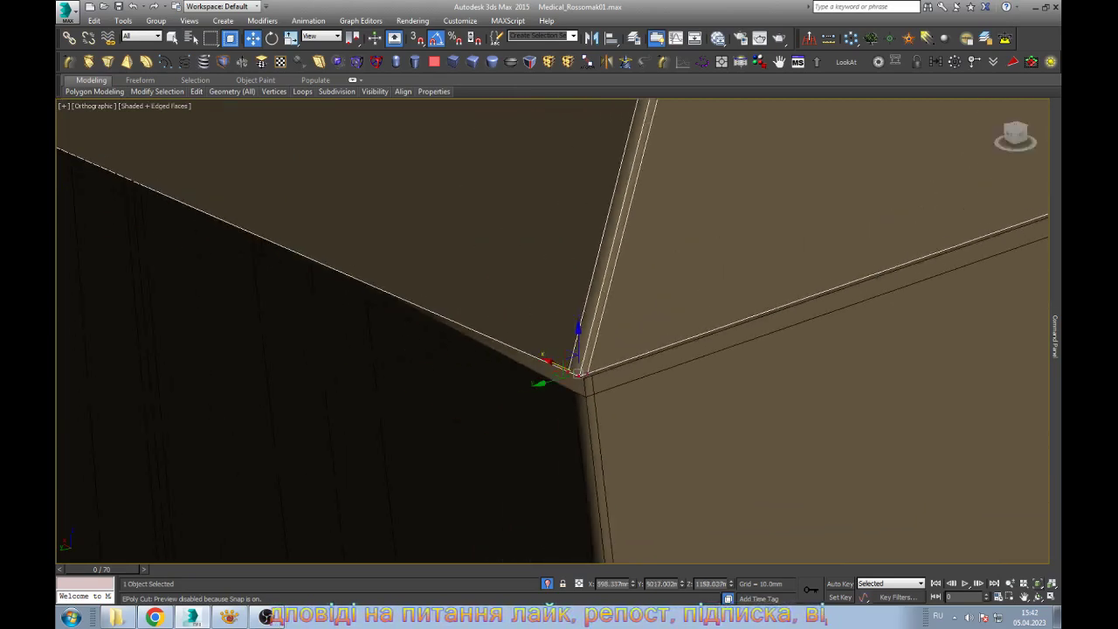
mouse_move(559, 349)
alt+middle_down()
mouse_move(524, 376)
mouse_move(592, 330)
alt+middle_up()
key(F4)
key(w)
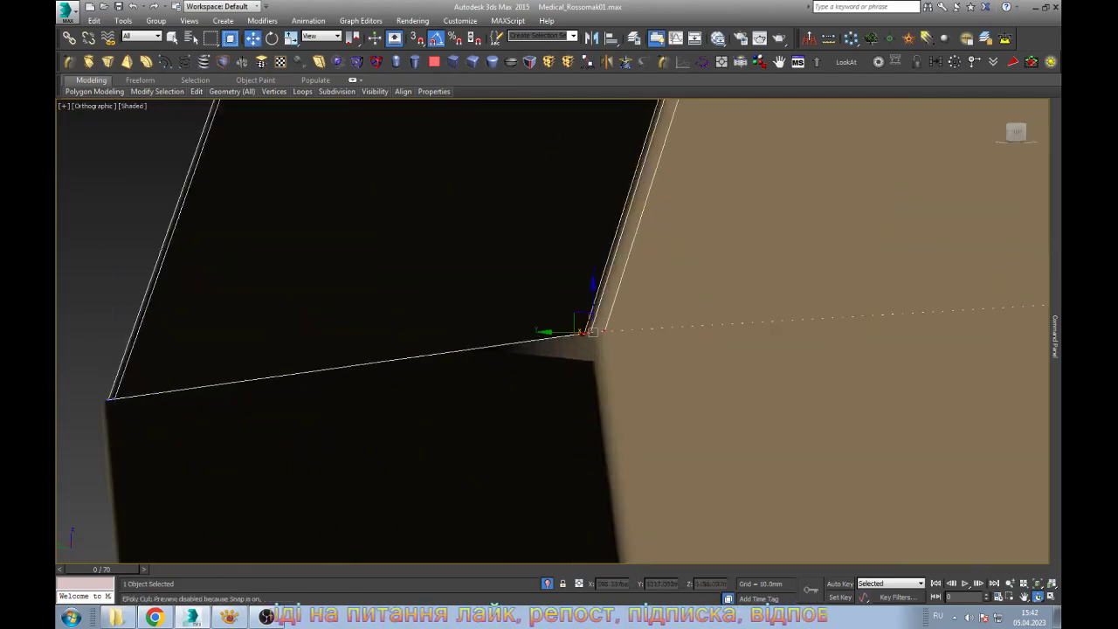
key(F4)
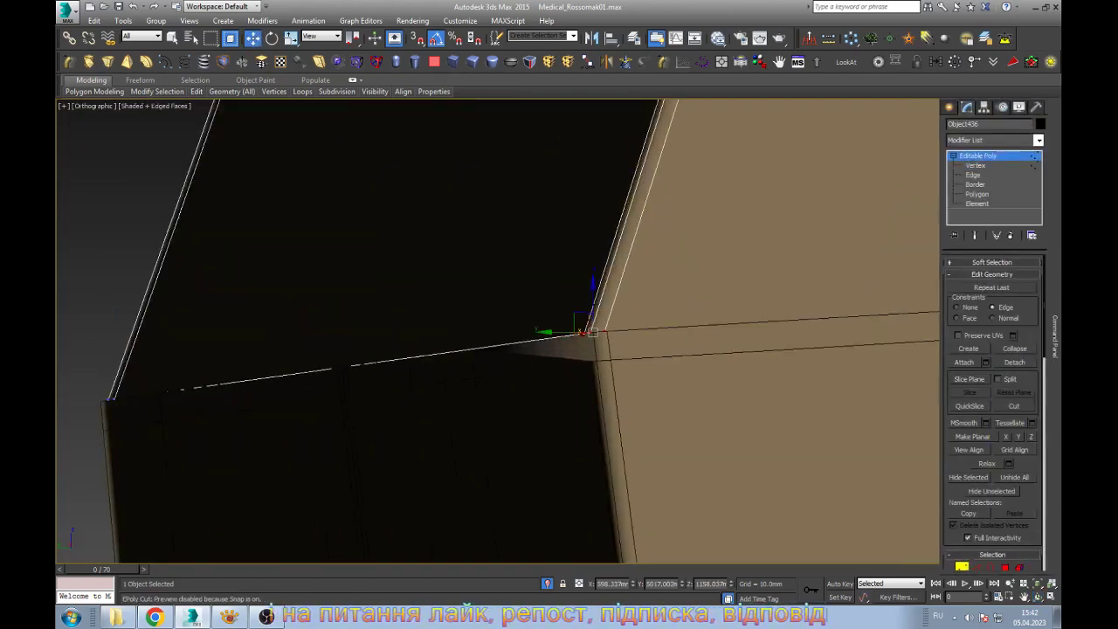
scroll(576, 349, up, 3)
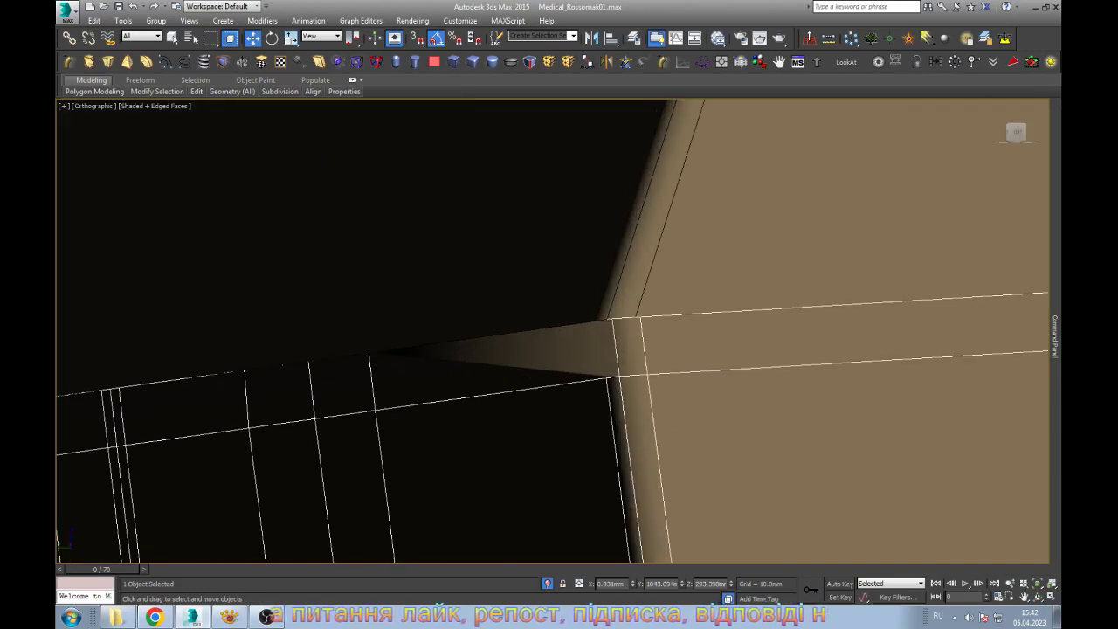
alt+middle_drag(576, 349, 611, 349)
alt+middle_drag(463, 349, 681, 358)
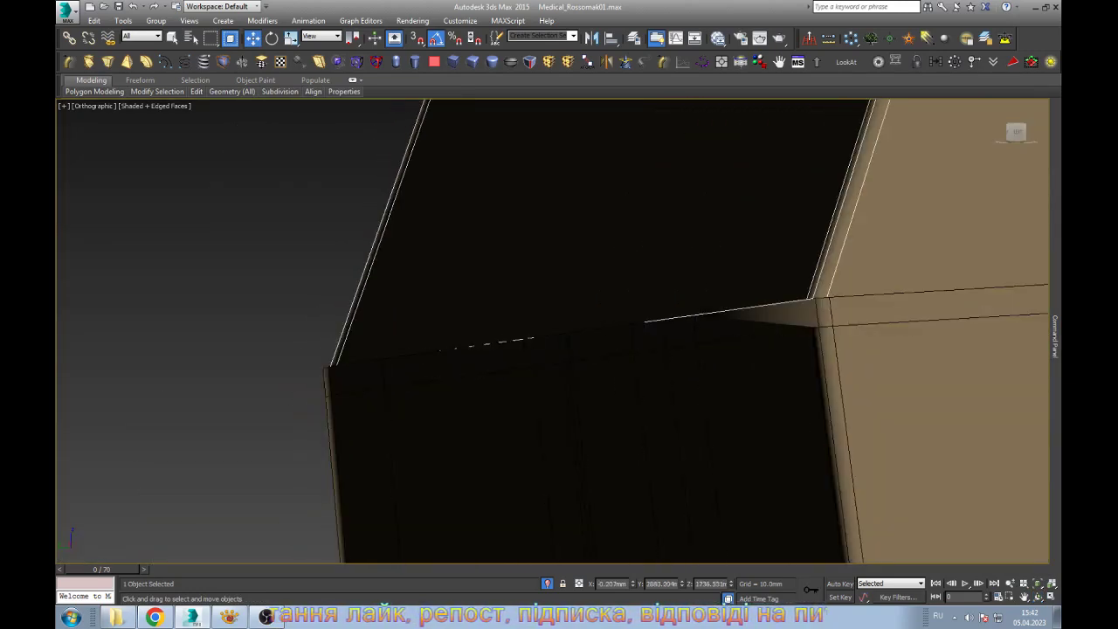
Cut a new edge across the hood corner and snap its vertex onto the edge endpoint
key(alt+c)
alt+middle_drag(682, 358, 611, 366)
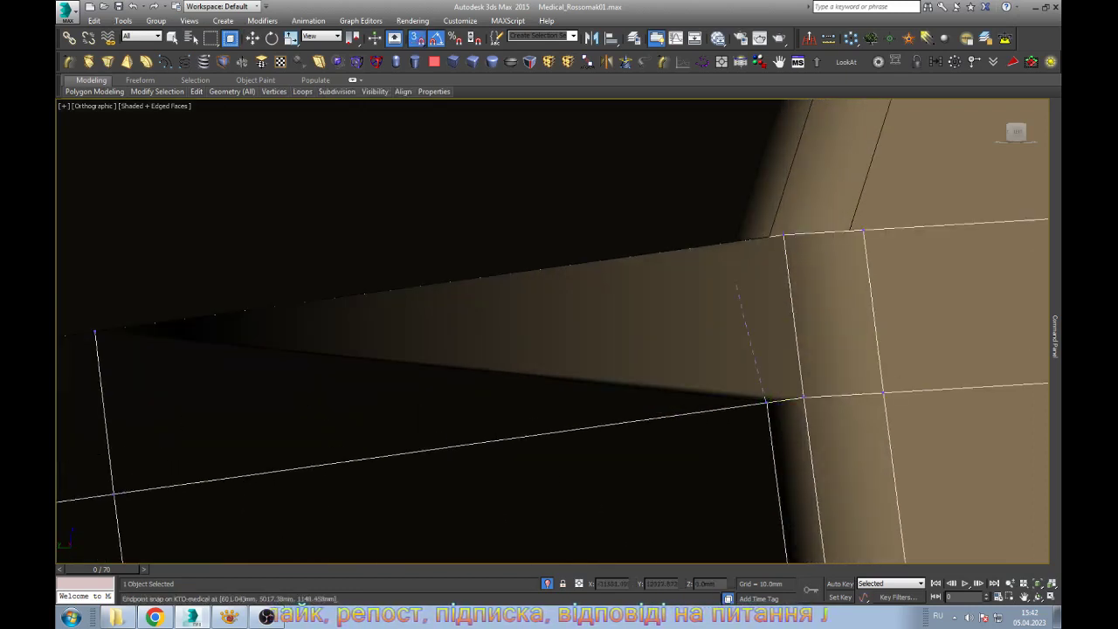
key(s)
key(F3)
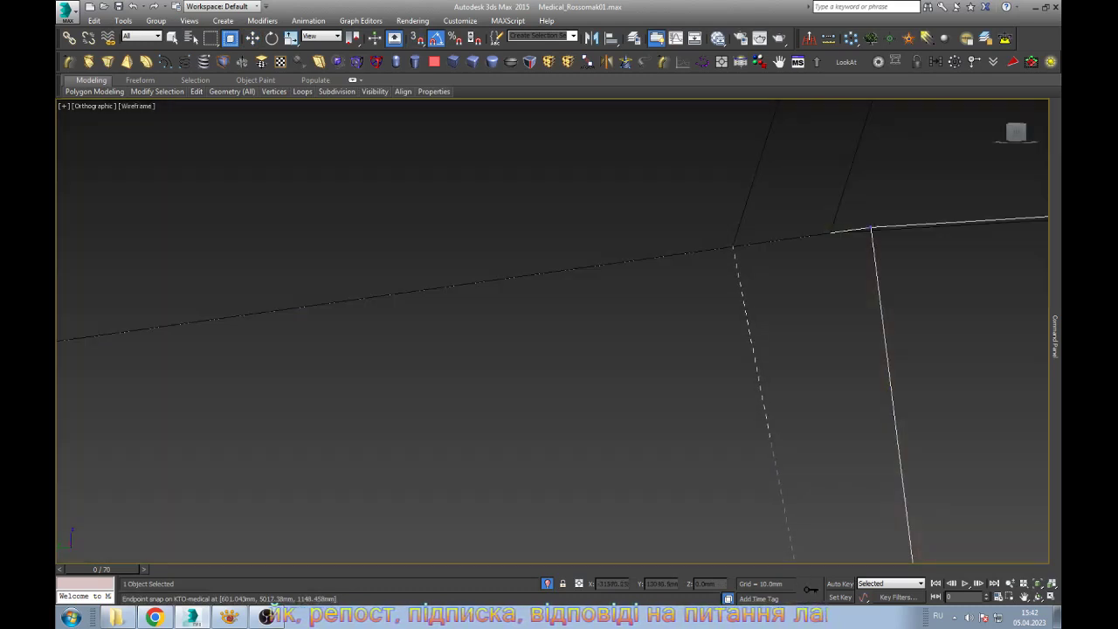
key(w)
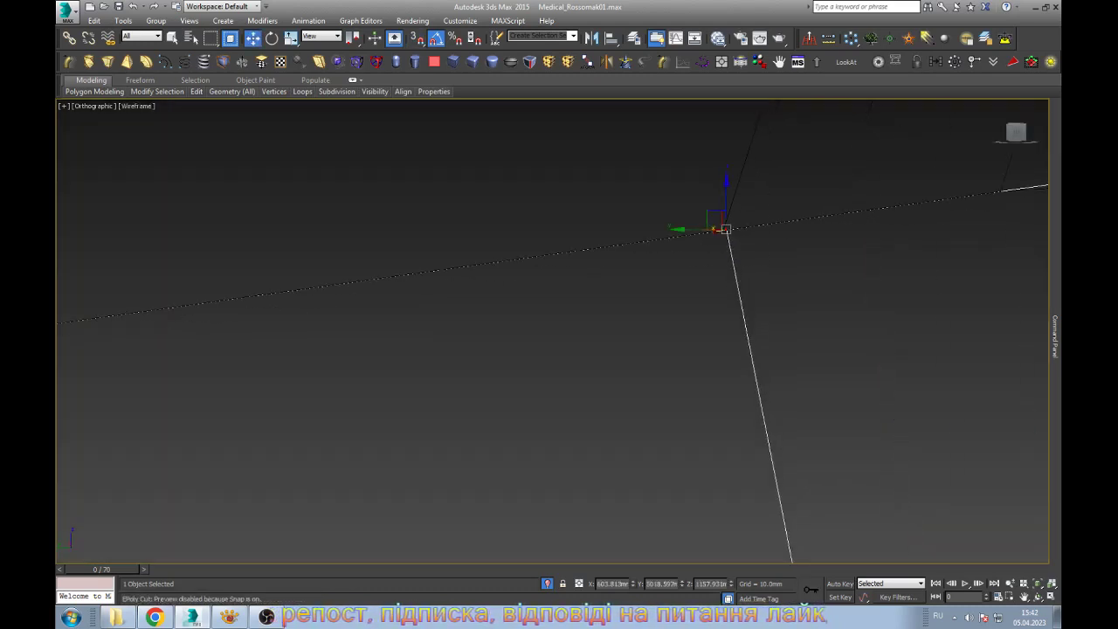
middle_drag(718, 229, 666, 247)
Orbit around the corner to check the new edge against the adjoining wall
key(F3)
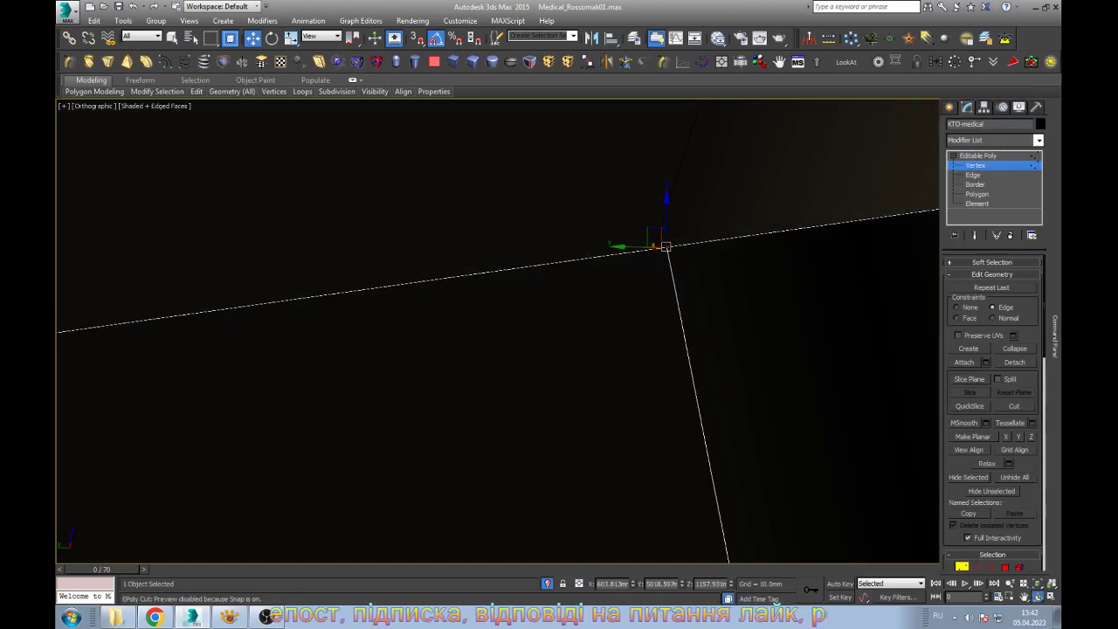
key(ctrl+r)
drag(646, 262, 665, 247)
right_click(666, 247)
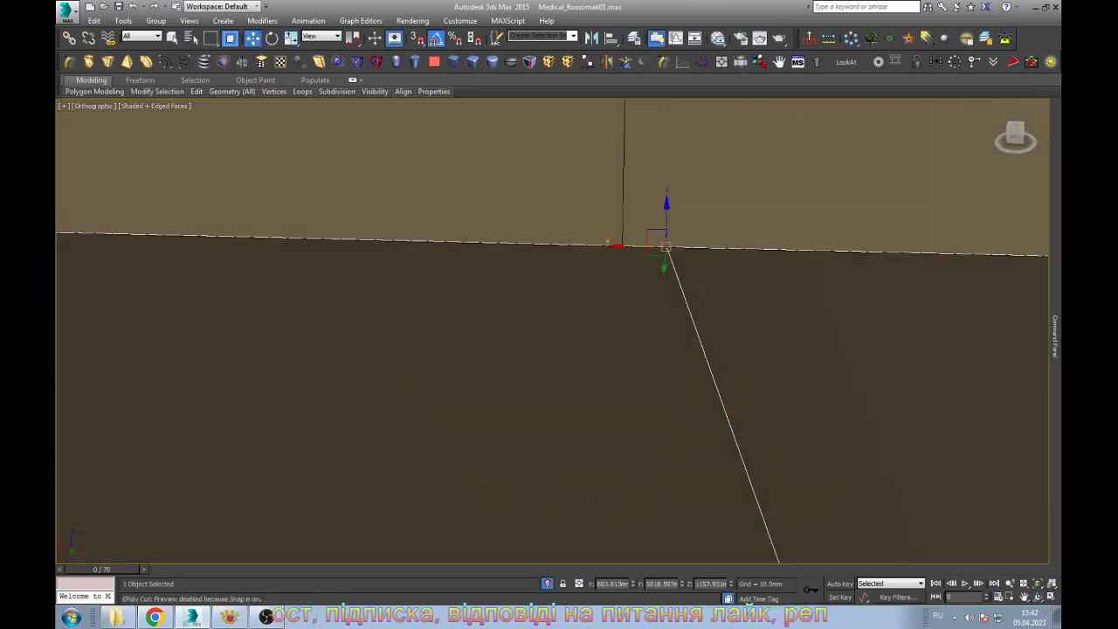
mouse_move(665, 247)
alt+middle_down()
mouse_move(681, 297)
mouse_move(706, 297)
mouse_move(690, 281)
alt+middle_up()
key(F3)
key(F3)
scroll(615, 265, down, 2)
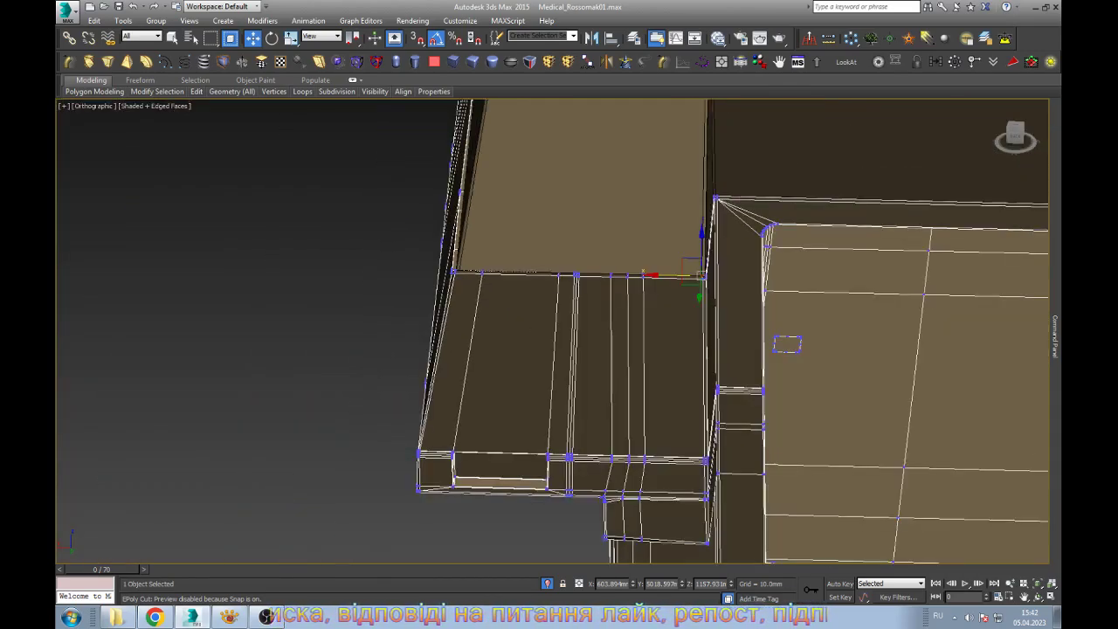
key(e)
alt+middle_drag(690, 280, 637, 367)
scroll(551, 330, up, 3)
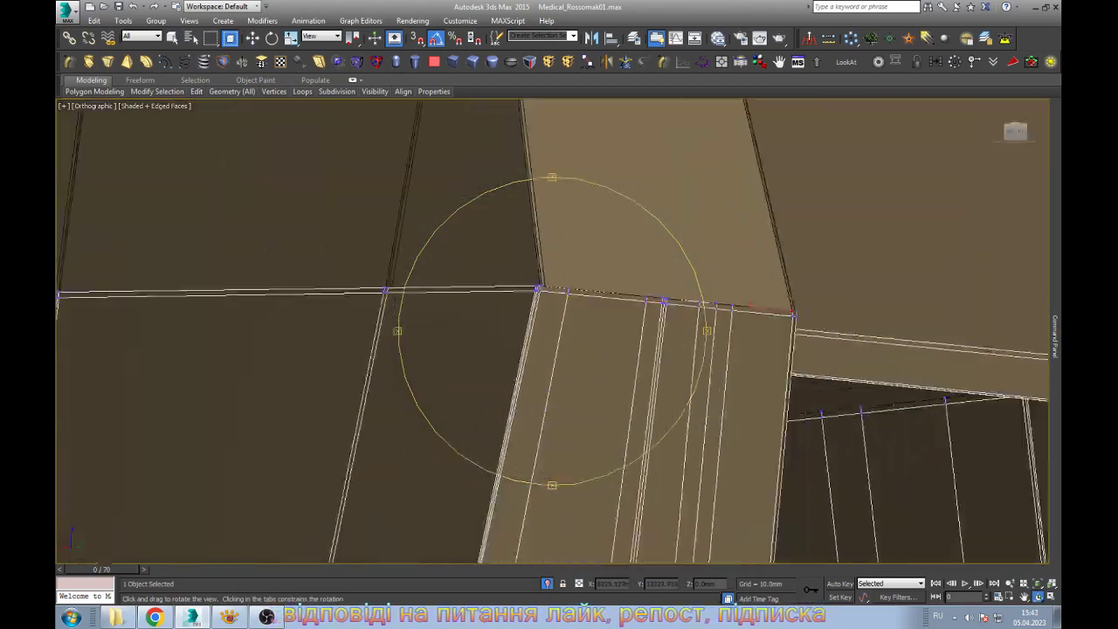
scroll(552, 330, up, 3)
scroll(552, 331, up, 1)
key(F3)
alt+middle_drag(551, 330, 585, 347)
key(F3)
scroll(551, 330, down, 2)
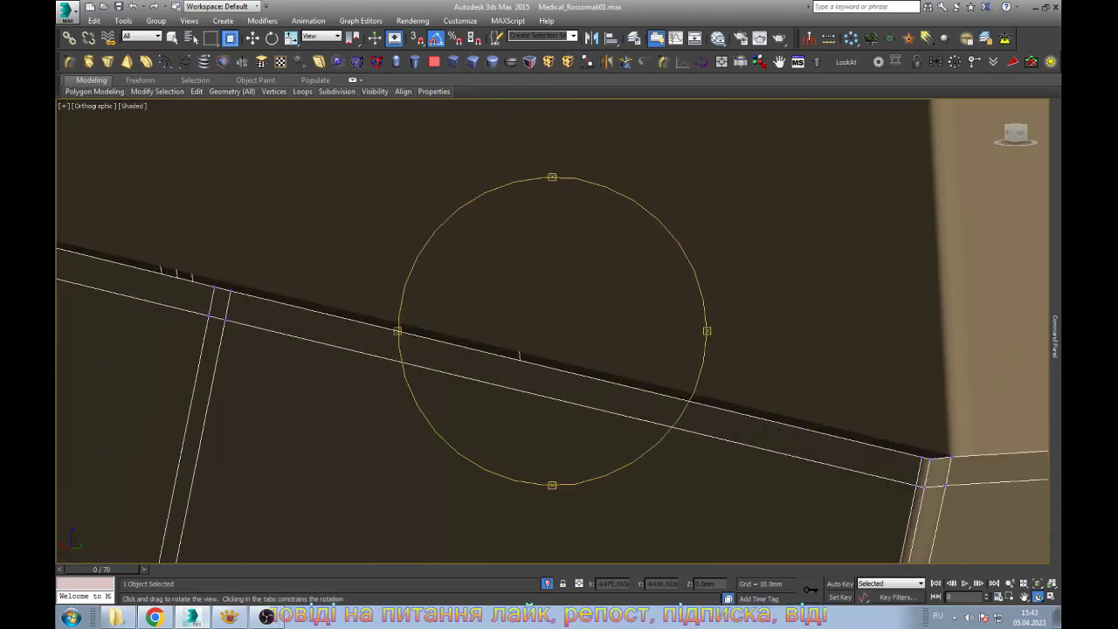
scroll(552, 330, down, 2)
scroll(551, 330, down, 3)
scroll(552, 330, down, 2)
scroll(552, 330, up, 3)
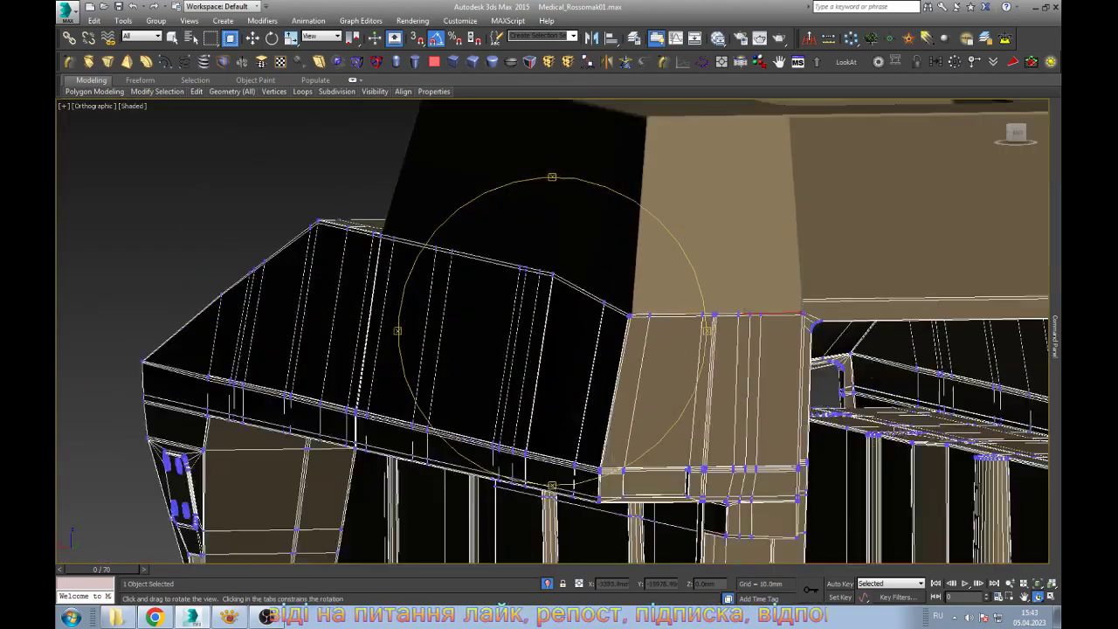
scroll(552, 330, up, 3)
key(F4)
alt+middle_drag(552, 330, 590, 349)
key(F4)
drag(545, 322, 663, 315)
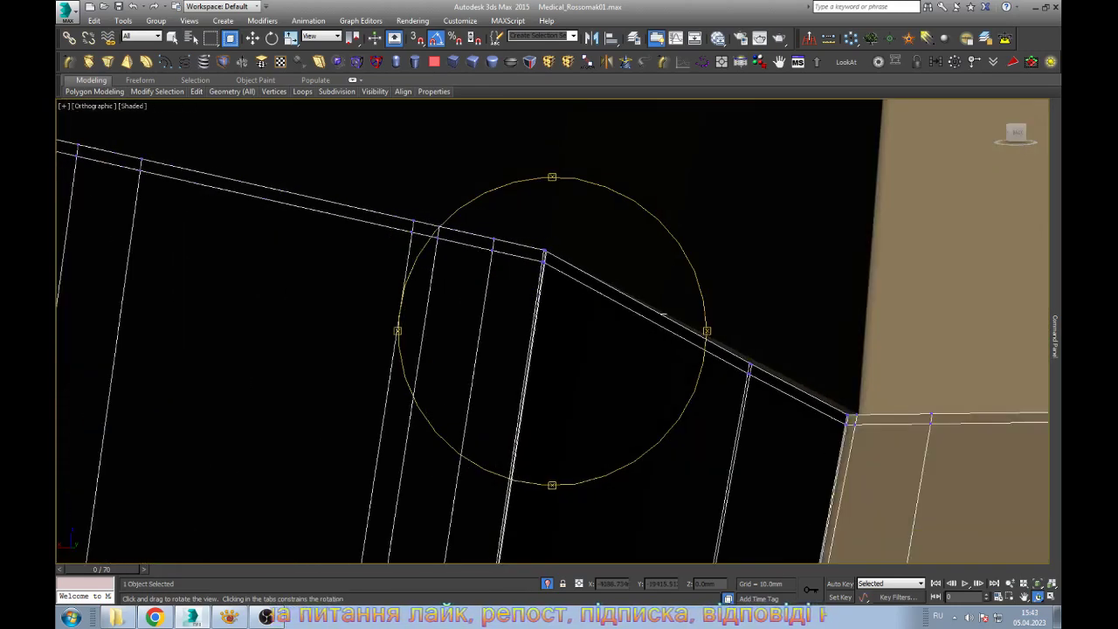
key(k)
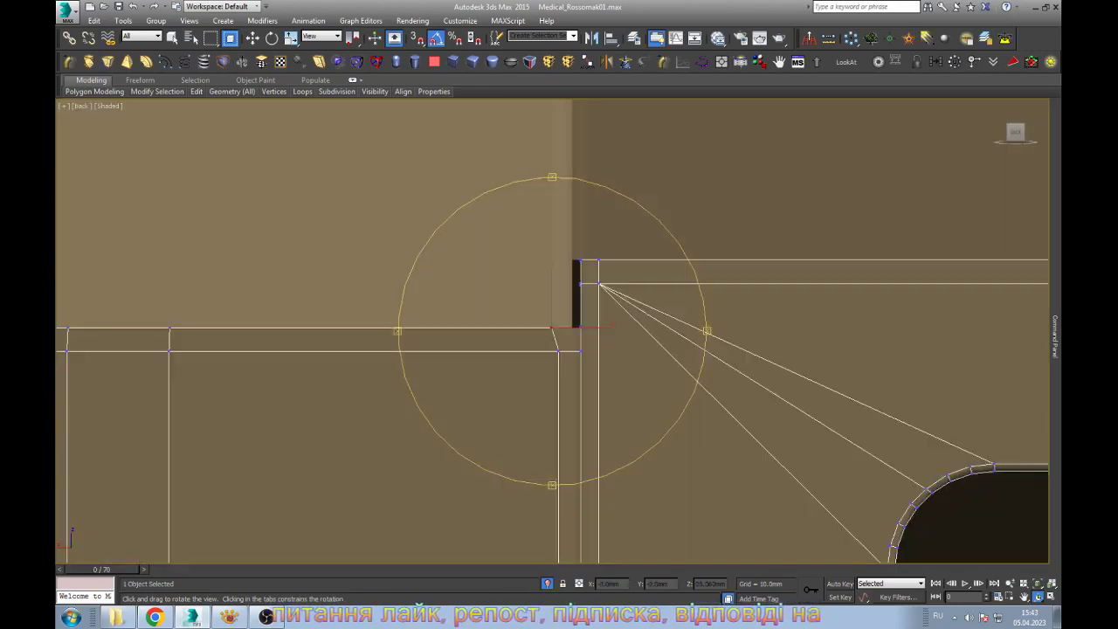
key(w)
scroll(583, 307, down, 2)
scroll(583, 308, down, 2)
Select a hull-wall vertex and slide it down and sideways onto the wall edge
scroll(583, 309, up, 3)
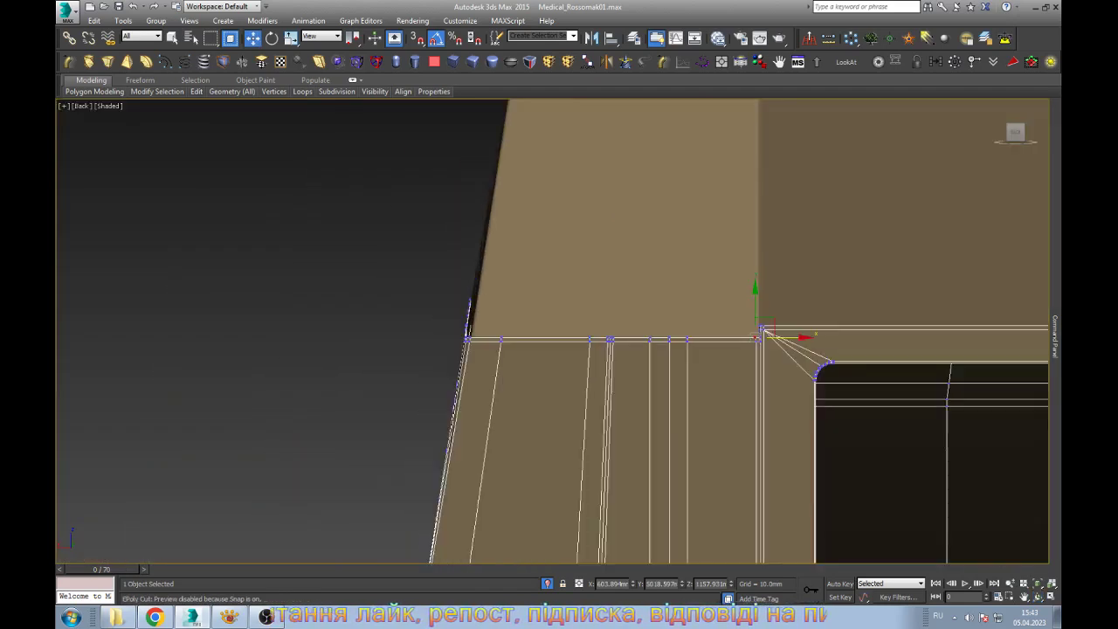
scroll(524, 329, up, 3)
scroll(524, 328, up, 2)
scroll(524, 329, up, 2)
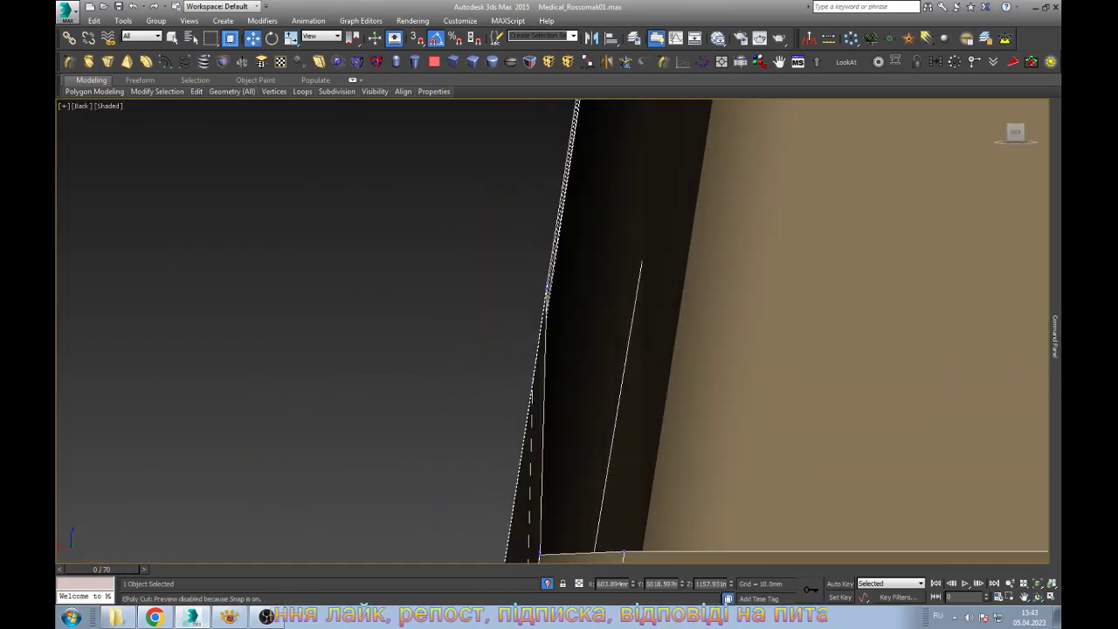
key(F3)
drag(500, 263, 588, 477)
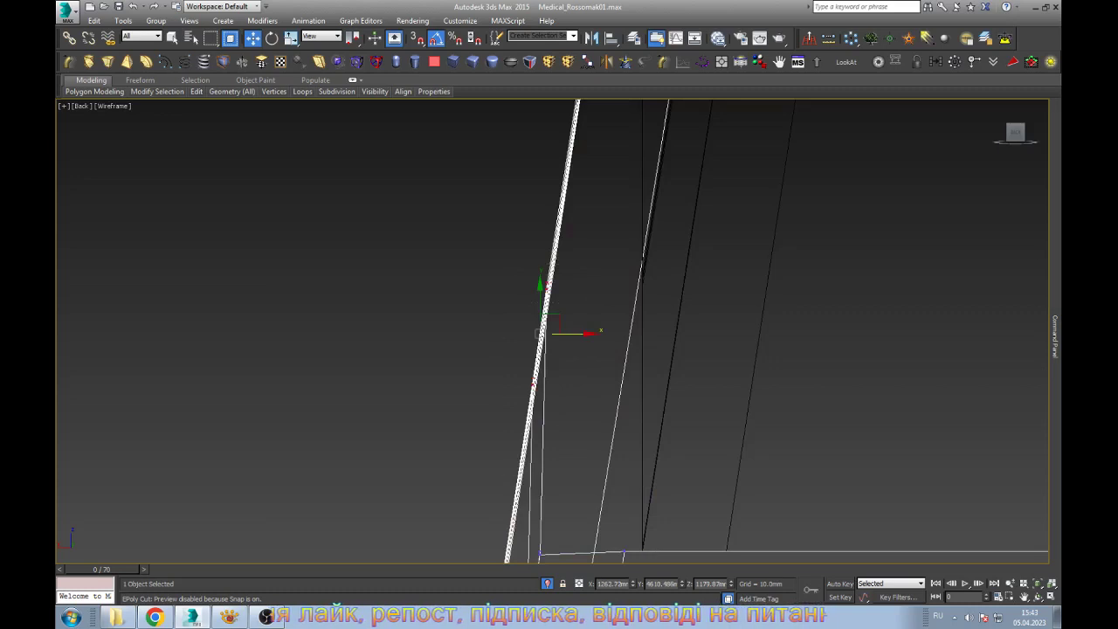
key(F3)
drag(543, 297, 540, 333)
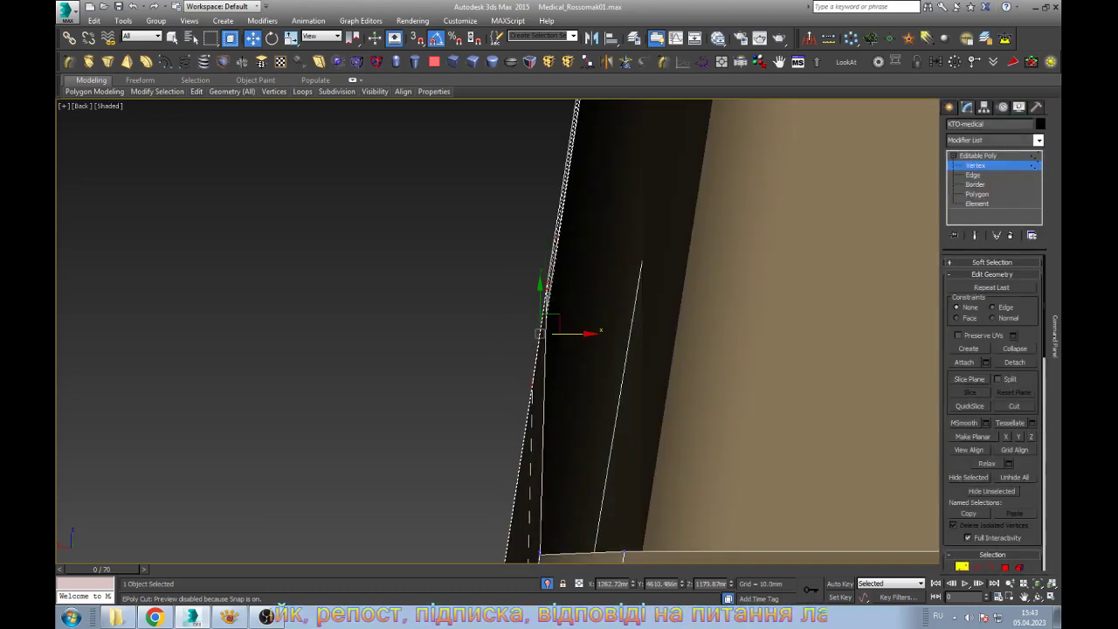
drag(550, 333, 563, 333)
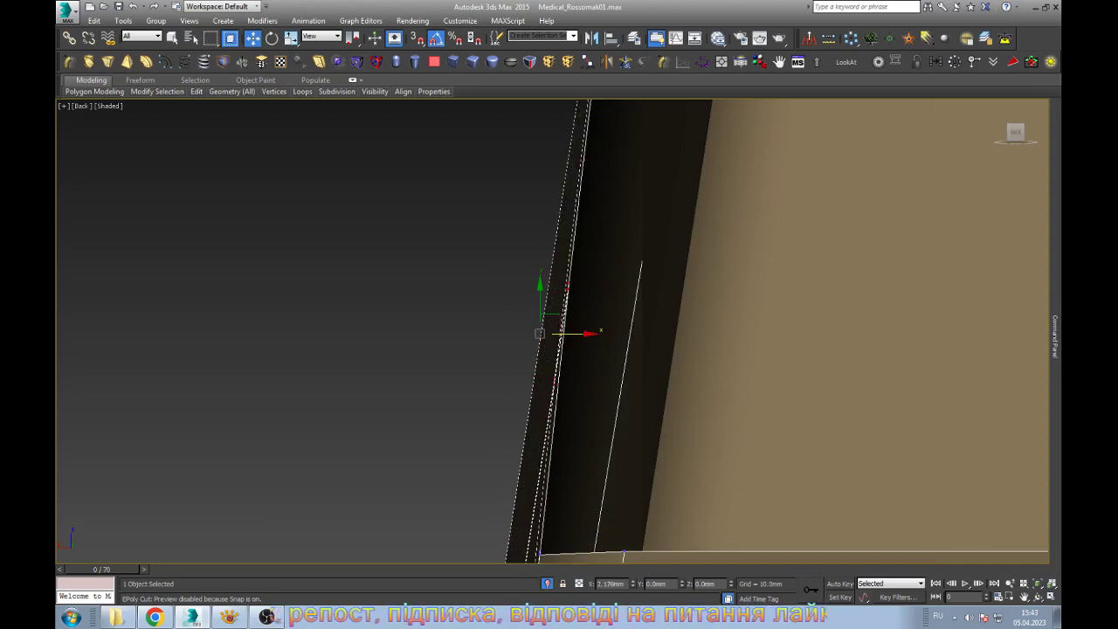
mouse_move(563, 332)
middle_down()
mouse_move(612, 312)
mouse_move(610, 273)
middle_up()
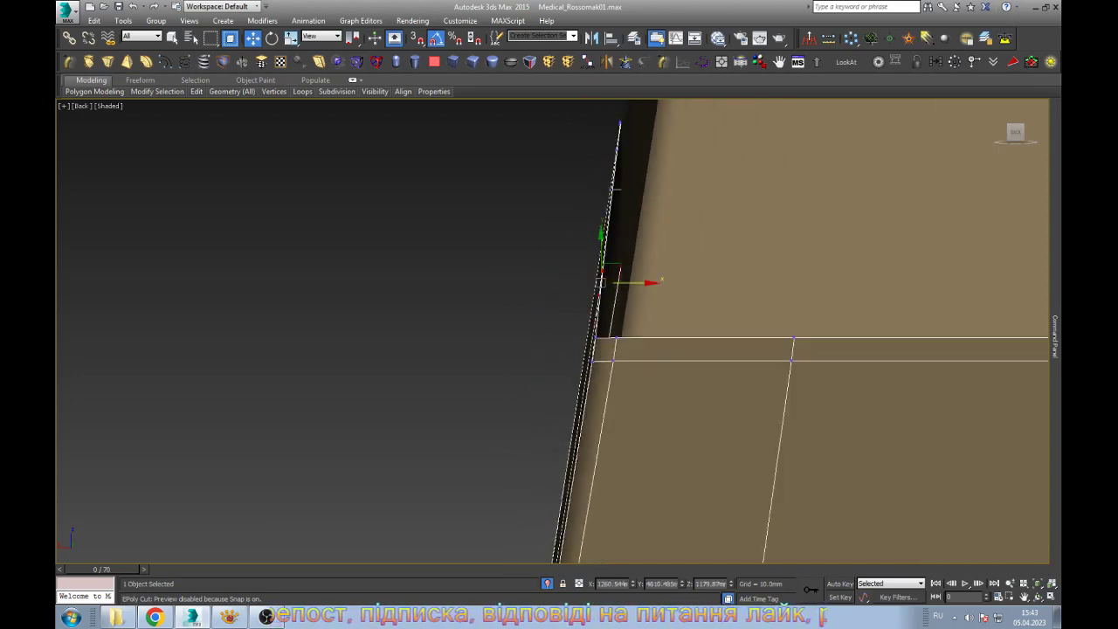
Snap the lower wall vertex sideways onto the wall's outer edge line
key(F3)
scroll(611, 262, up, 3)
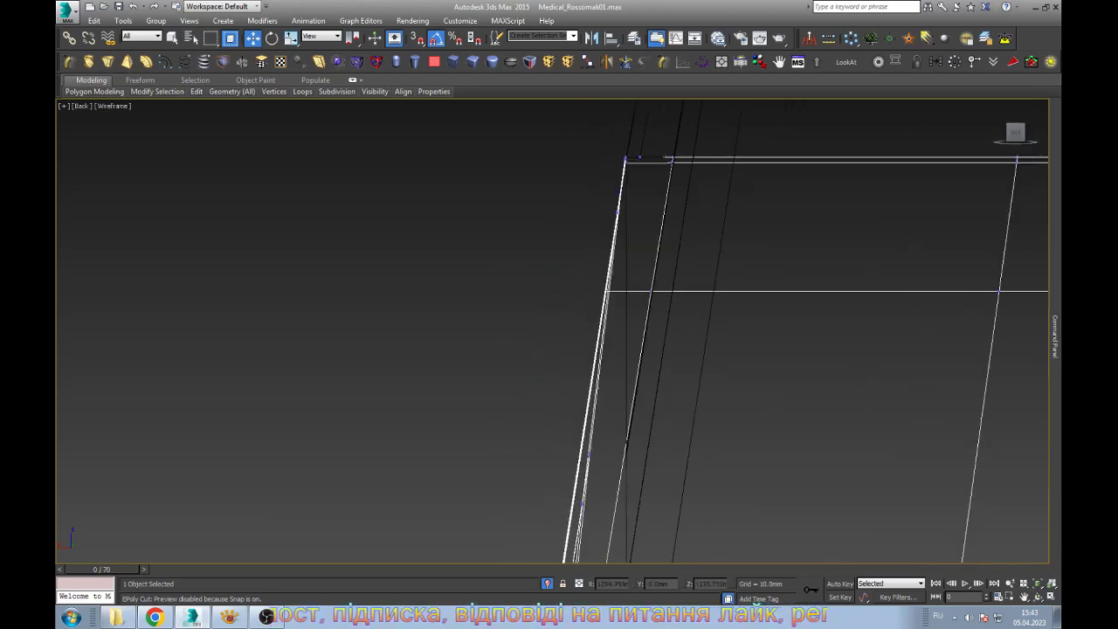
key(F3)
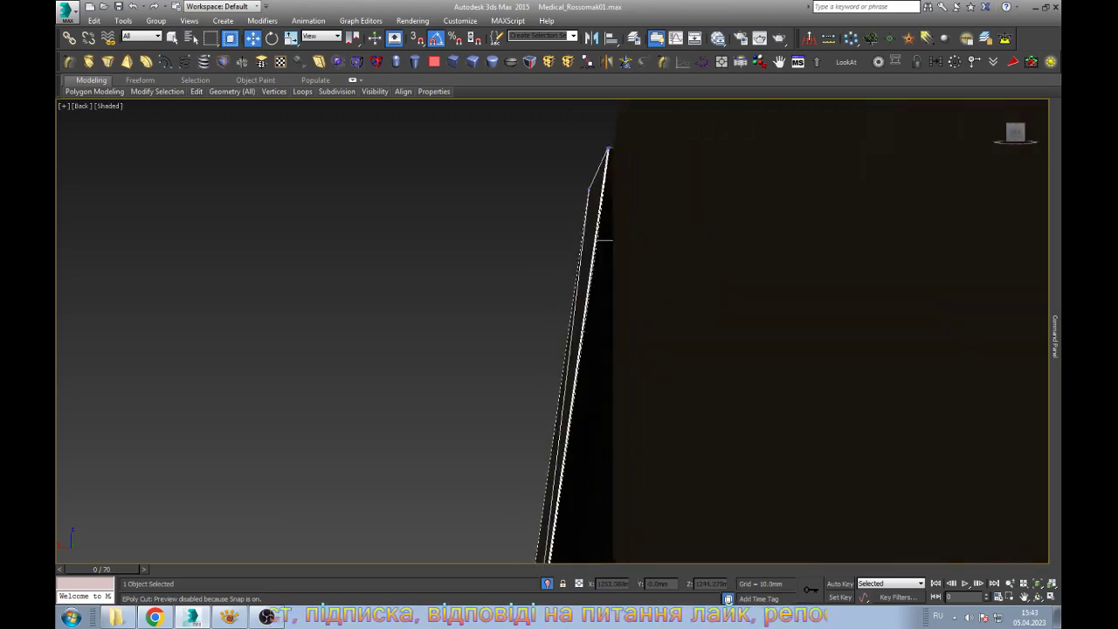
key(F3)
drag(684, 293, 684, 292)
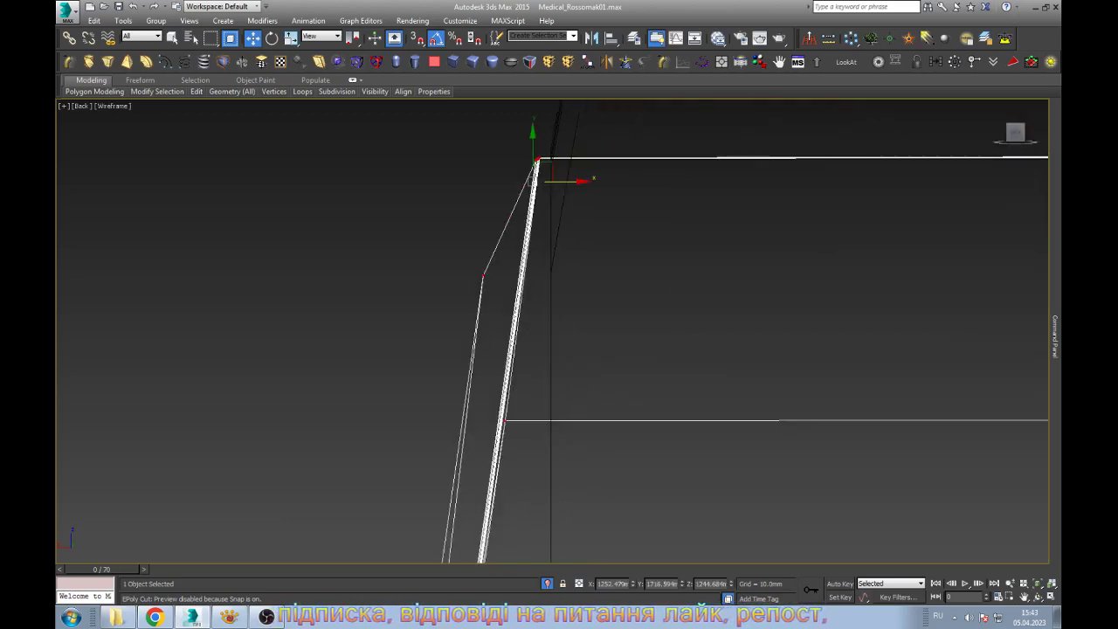
key(F3)
middle_drag(489, 350, 501, 350)
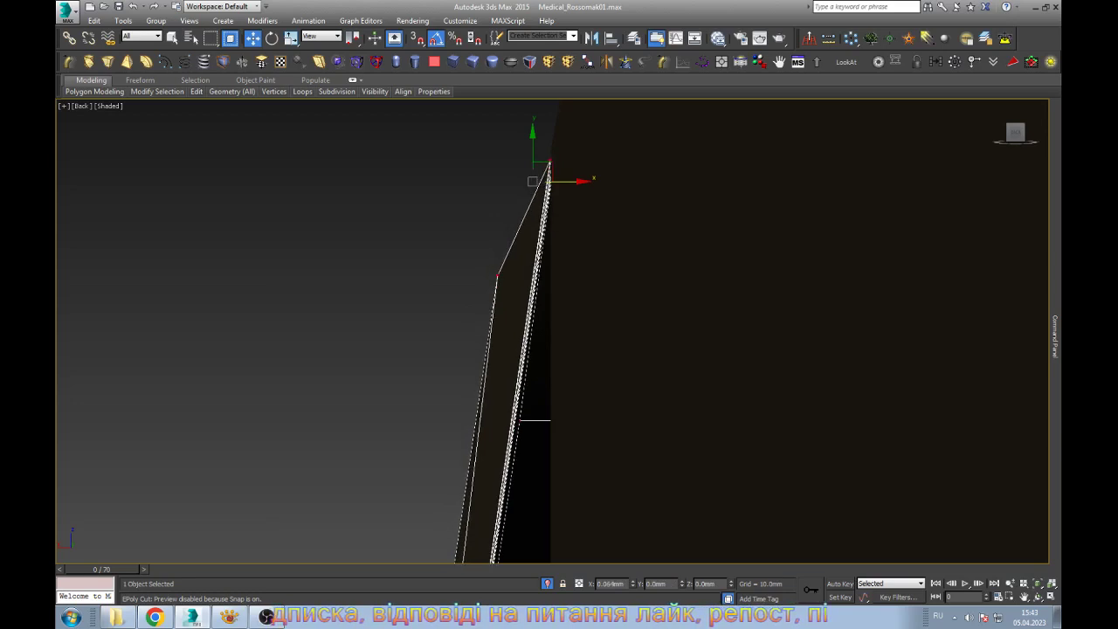
click(497, 275)
drag(524, 275, 534, 275)
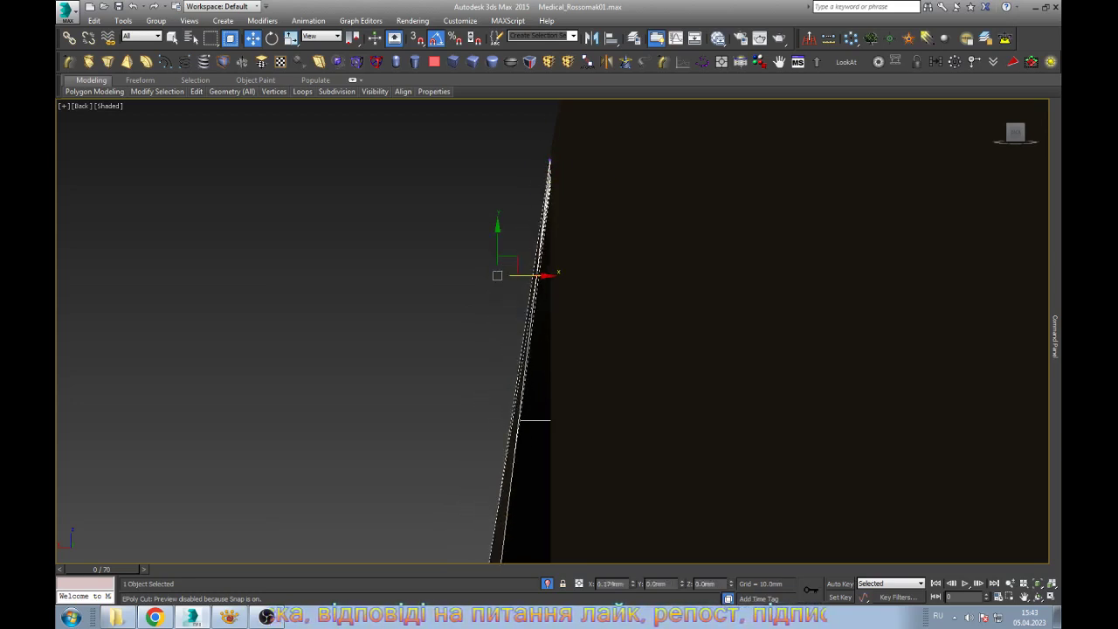
Shift the vertices near the bottom edge loop right onto the wall edge
middle_drag(537, 349, 615, 262)
scroll(577, 349, up, 2)
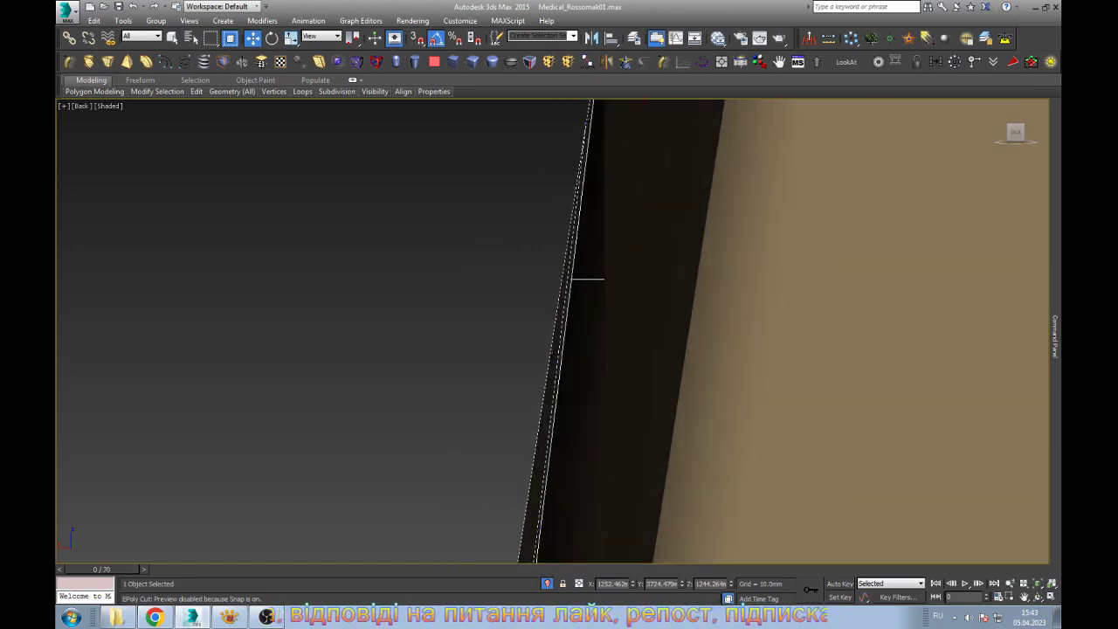
scroll(576, 349, down, 2)
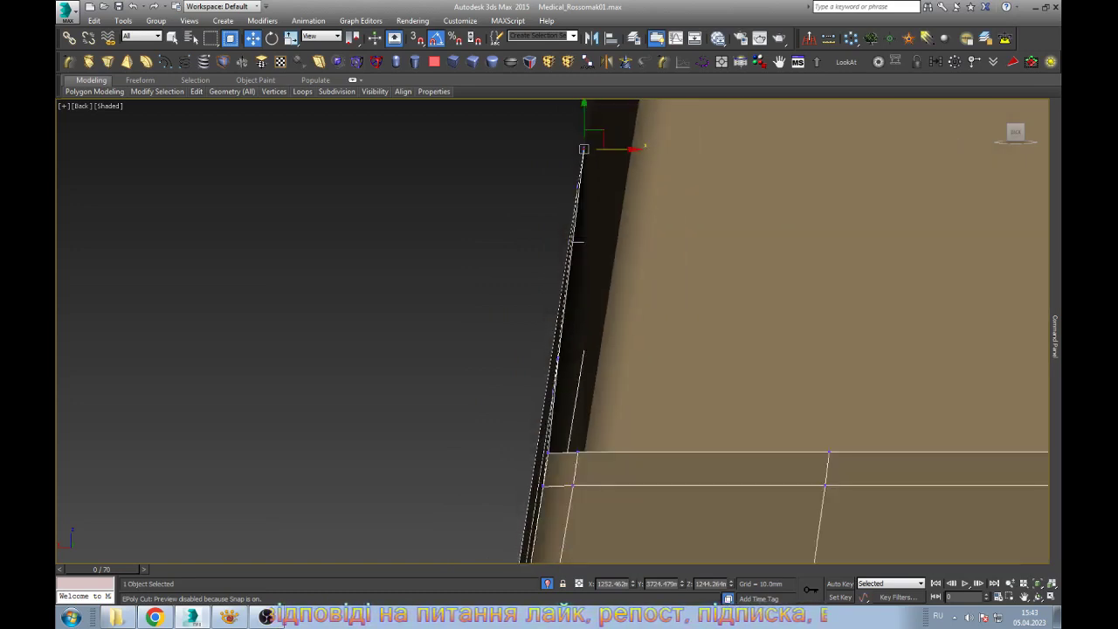
click(554, 430)
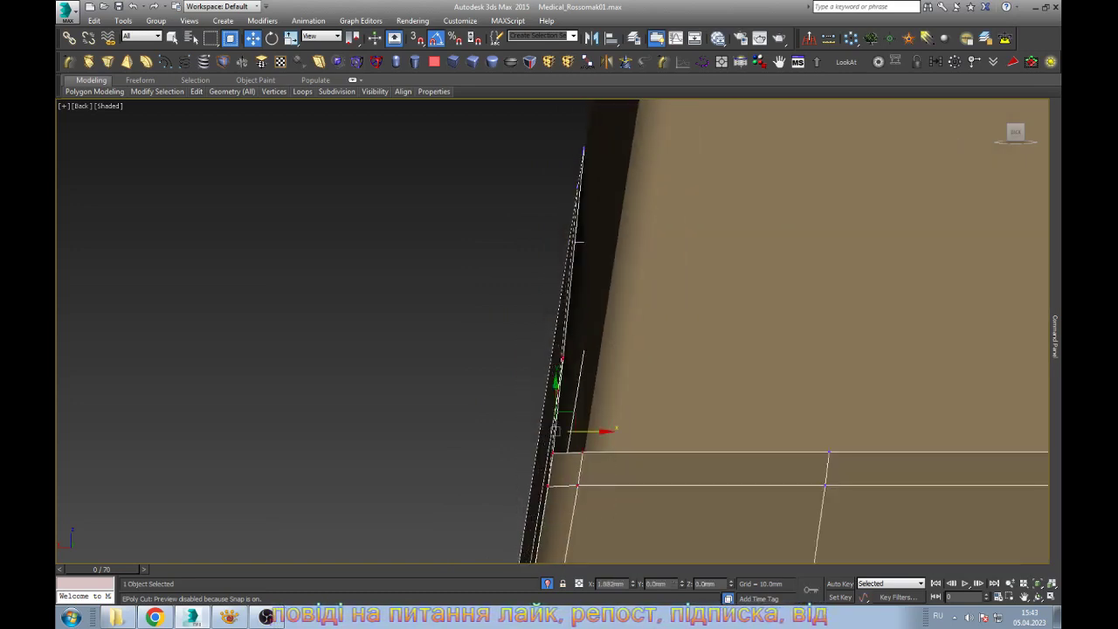
drag(594, 430, 611, 430)
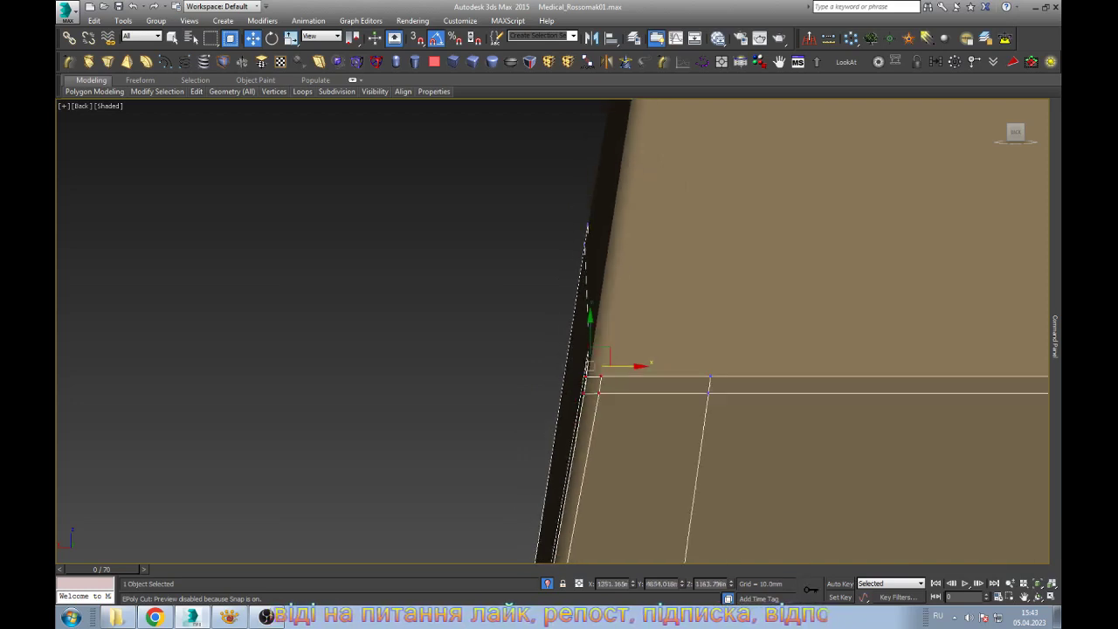
scroll(567, 419, up, 2)
key(F3)
key(F3)
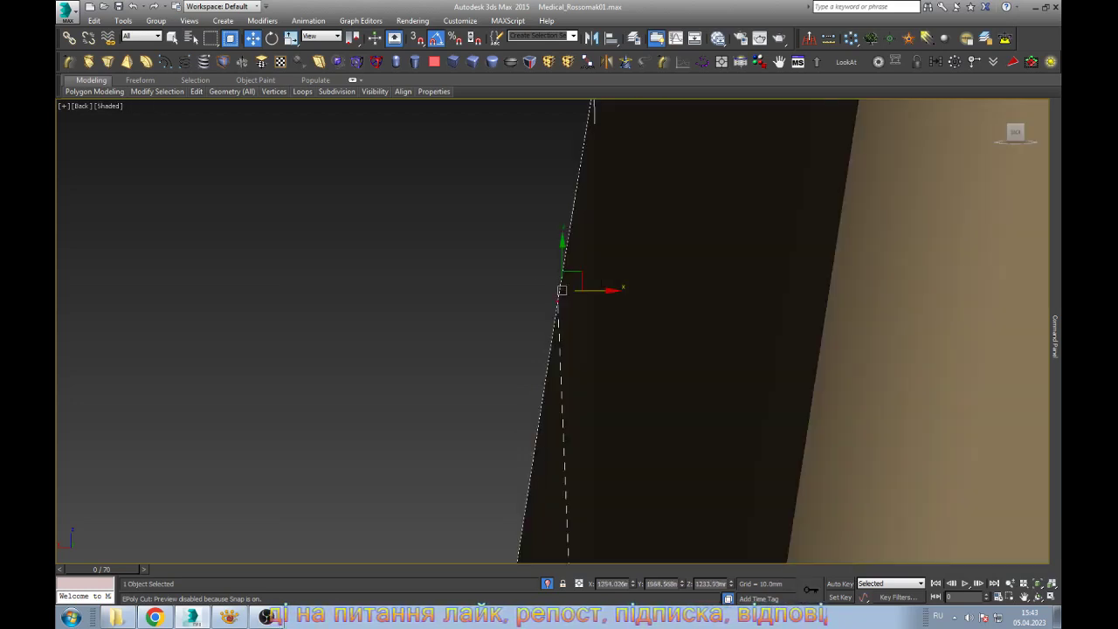
middle_drag(562, 290, 644, 281)
key(F3)
key(F3)
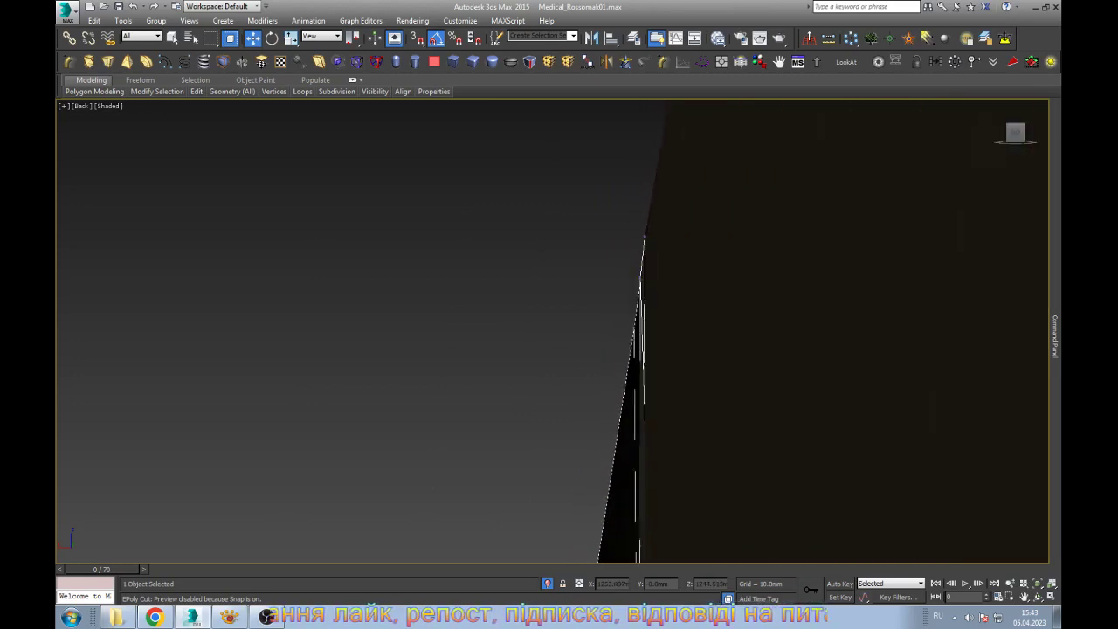
Select the hull wall's top corner vertex and orbit to check it against the roof edge
key(F3)
drag(606, 288, 661, 390)
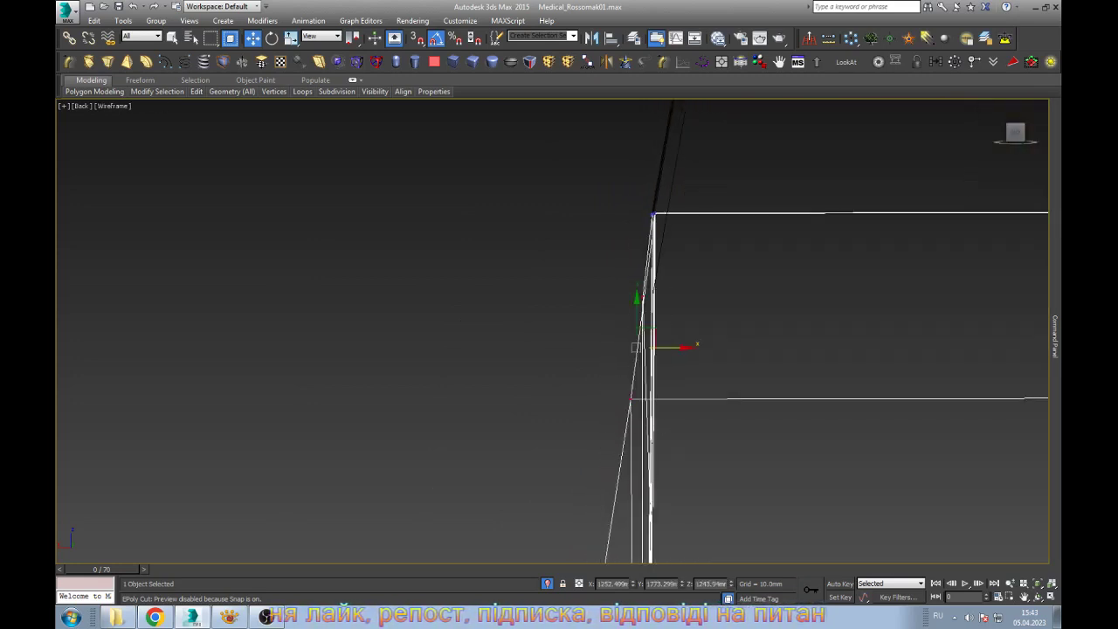
click(703, 184)
scroll(704, 184, up, 2)
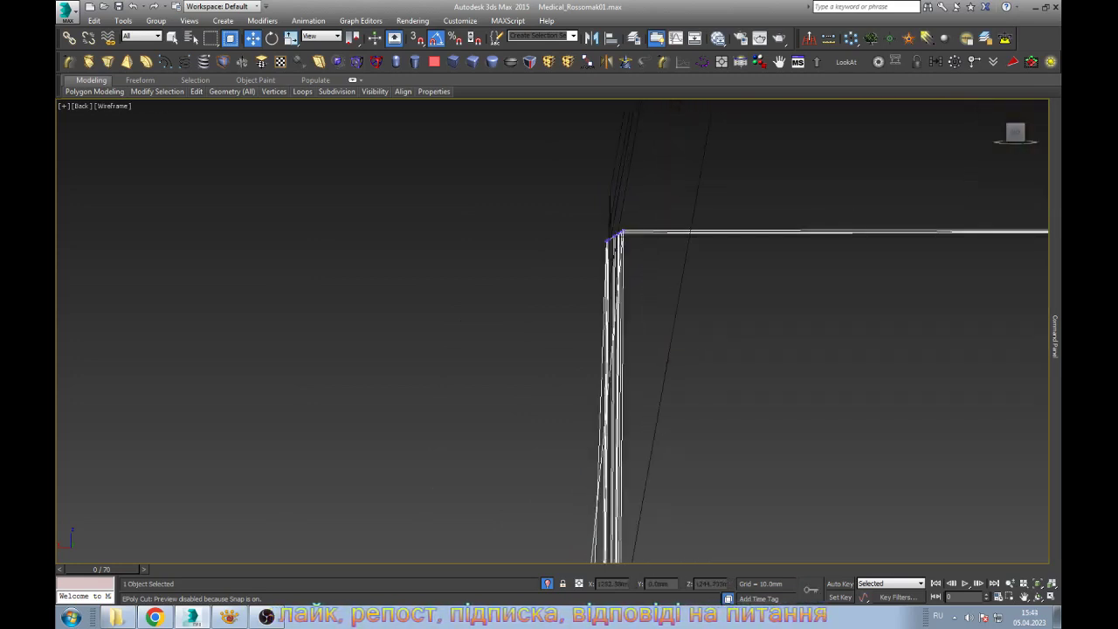
middle_drag(663, 262, 602, 305)
key(F3)
click(582, 255)
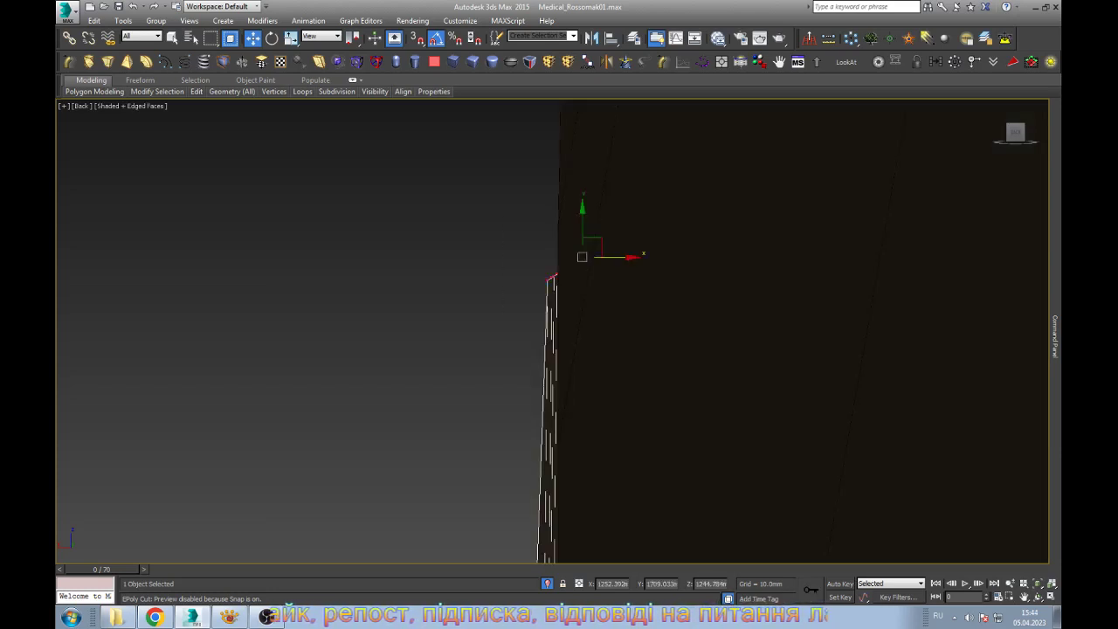
middle_drag(582, 255, 623, 296)
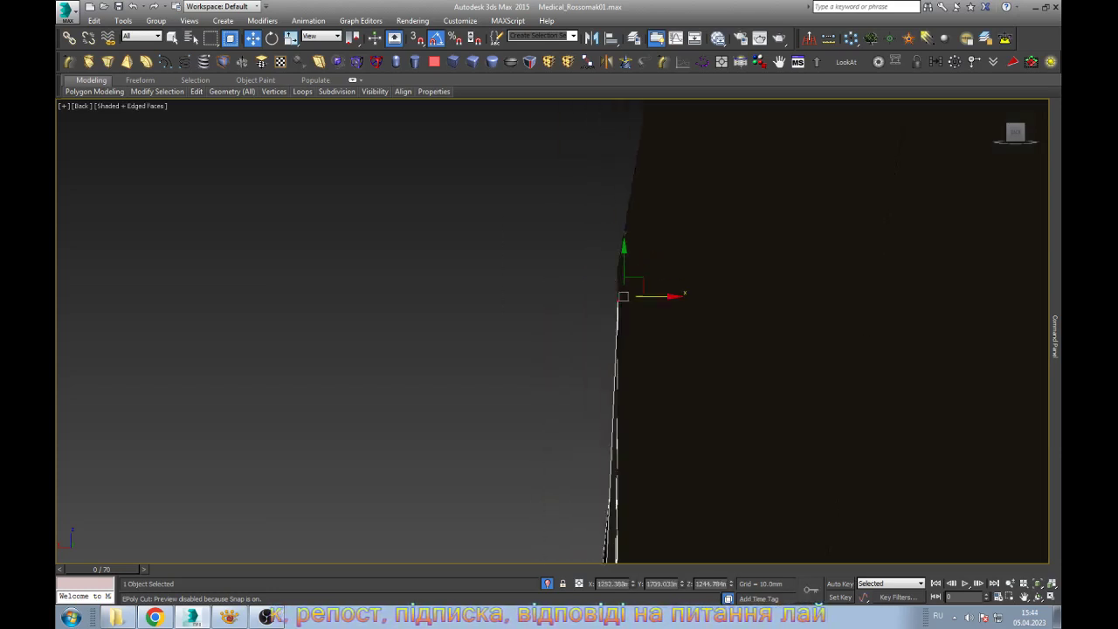
key(ctrl+r)
mouse_move(622, 296)
mouse_down()
mouse_move(576, 323)
mouse_move(577, 288)
mouse_move(577, 367)
mouse_up()
key(w)
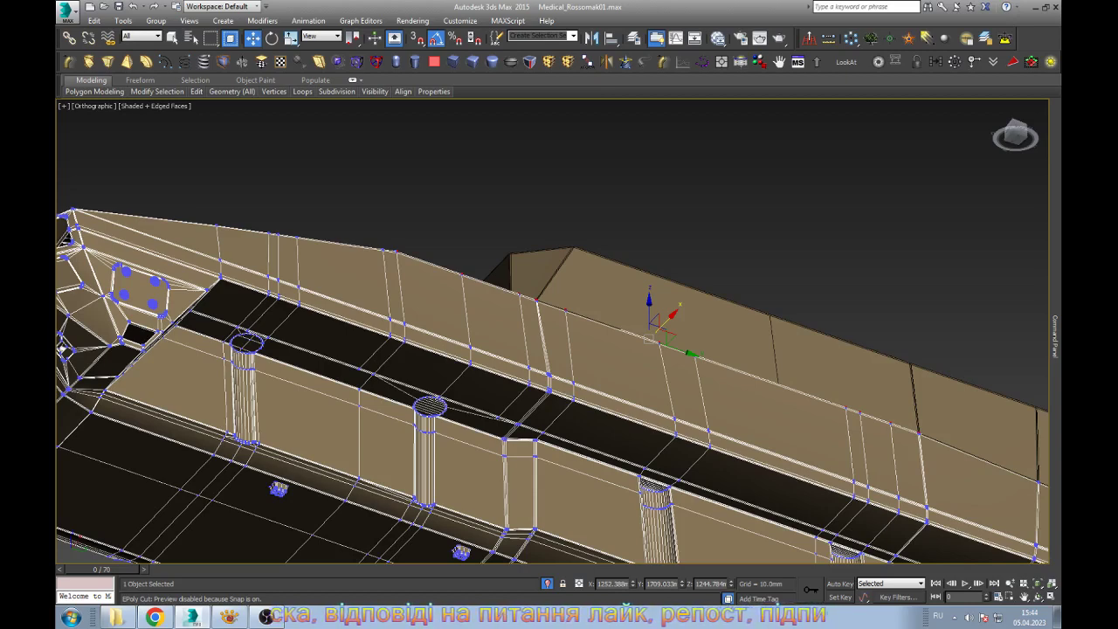
Orbit up over the cabin to view the whole vehicle, then zoom toward the front nose
key(alt+Tab)
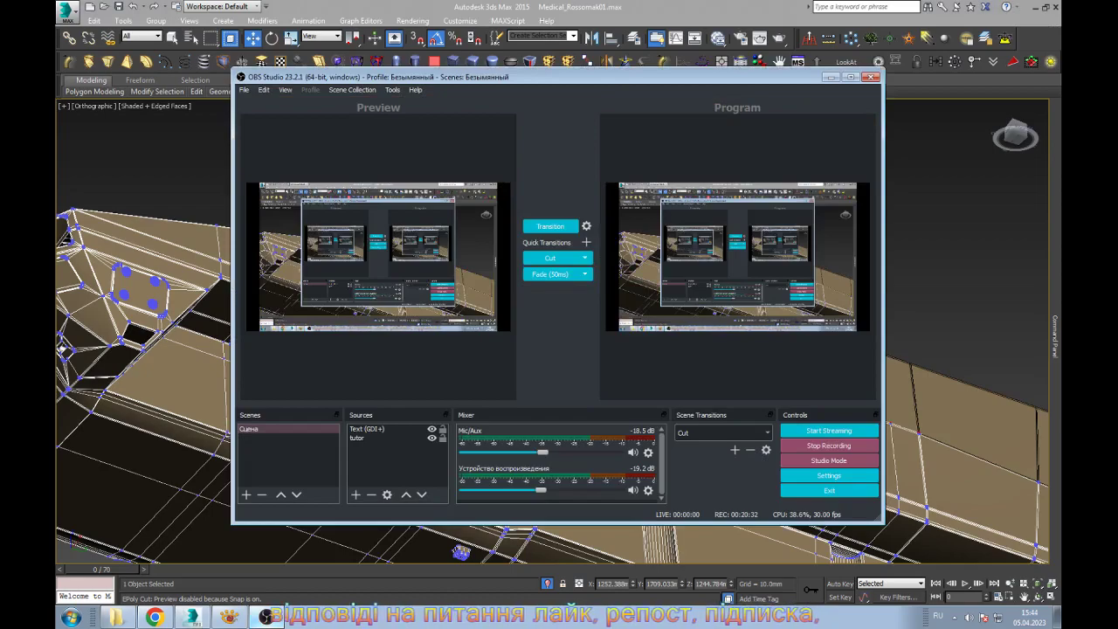
key(alt+Tab)
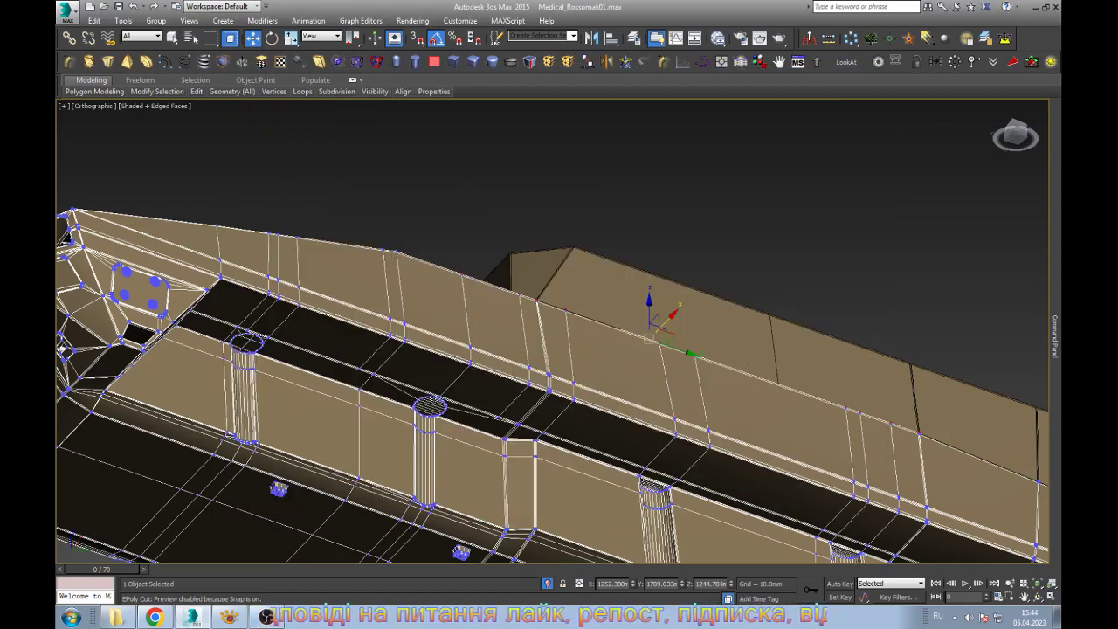
alt+middle_drag(640, 353, 640, 354)
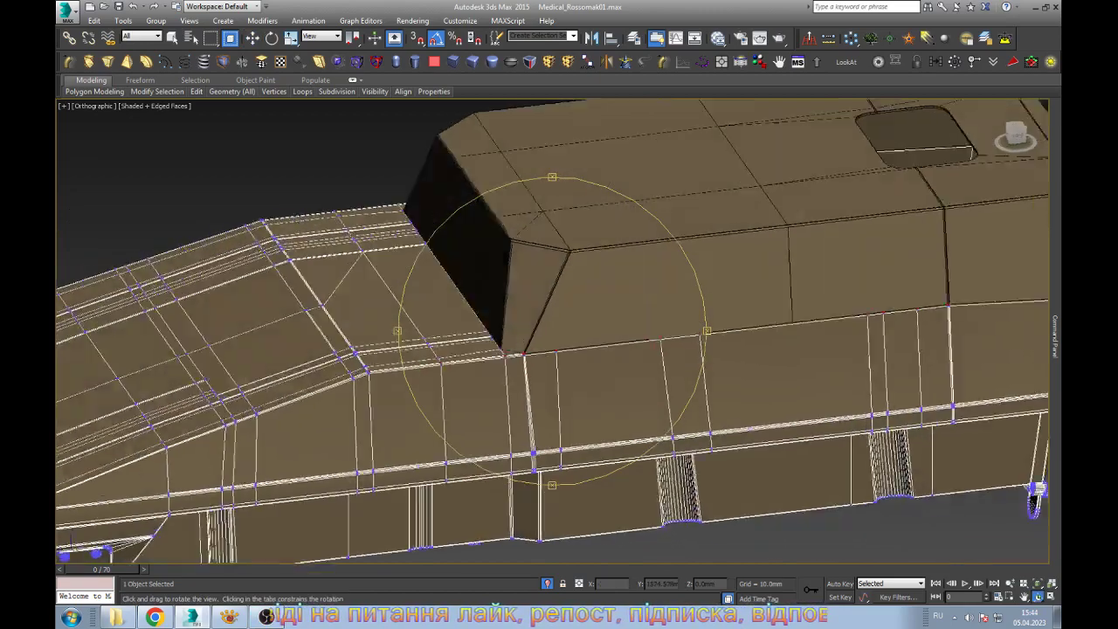
alt+middle_drag(640, 354, 796, 106)
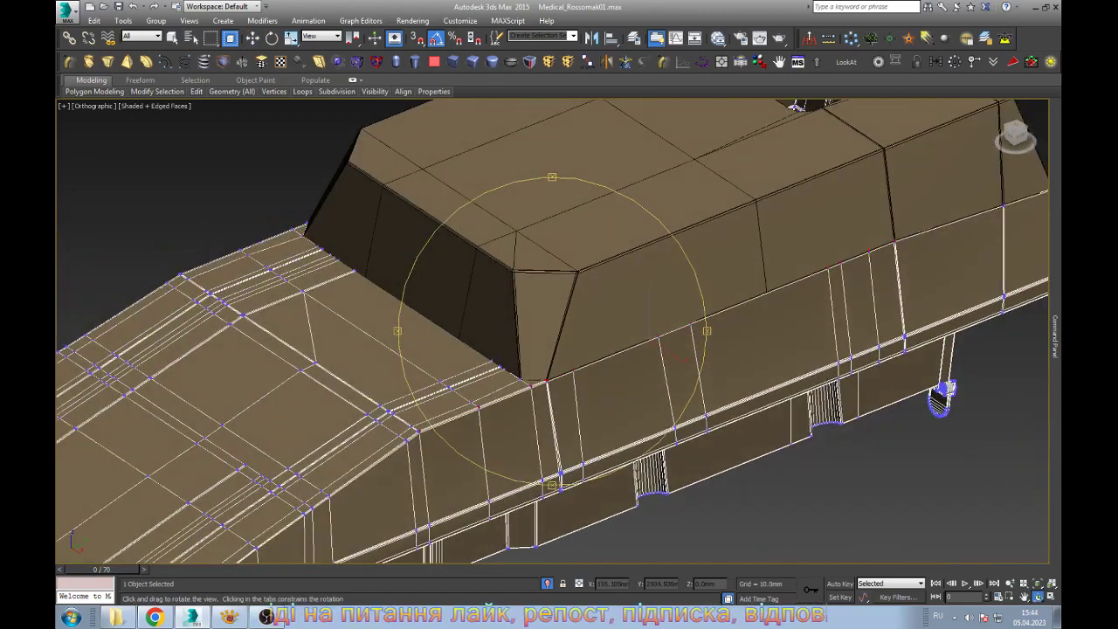
key(w)
scroll(605, 336, down, 5)
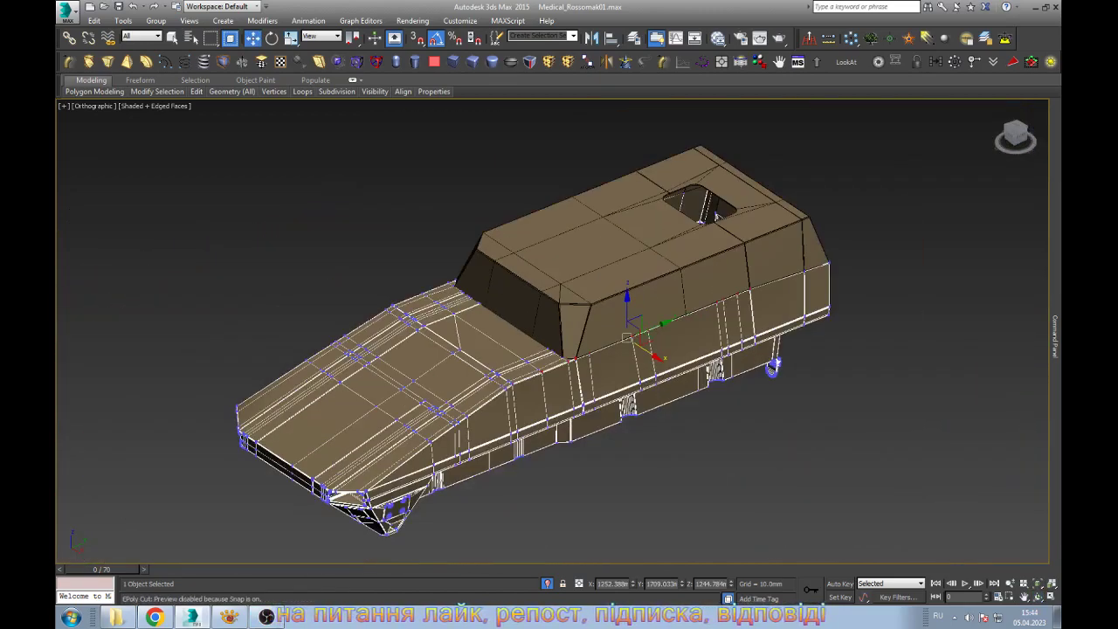
scroll(393, 489, up, 10)
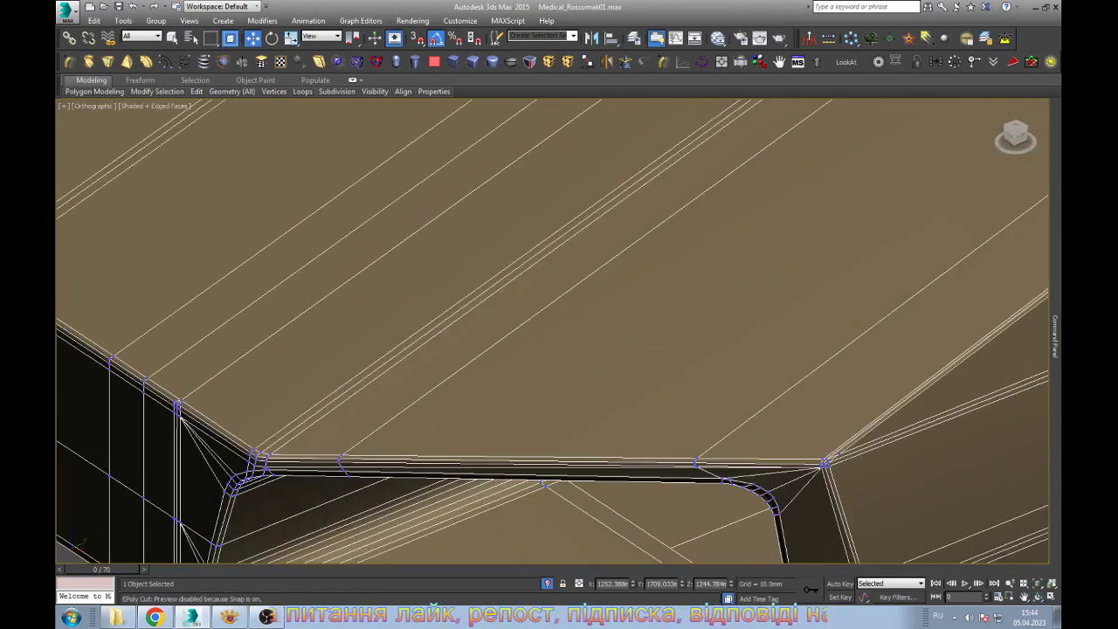
In Vertex mode, snap the front corner vertex onto its neighbouring vertex
key(2)
key(z)
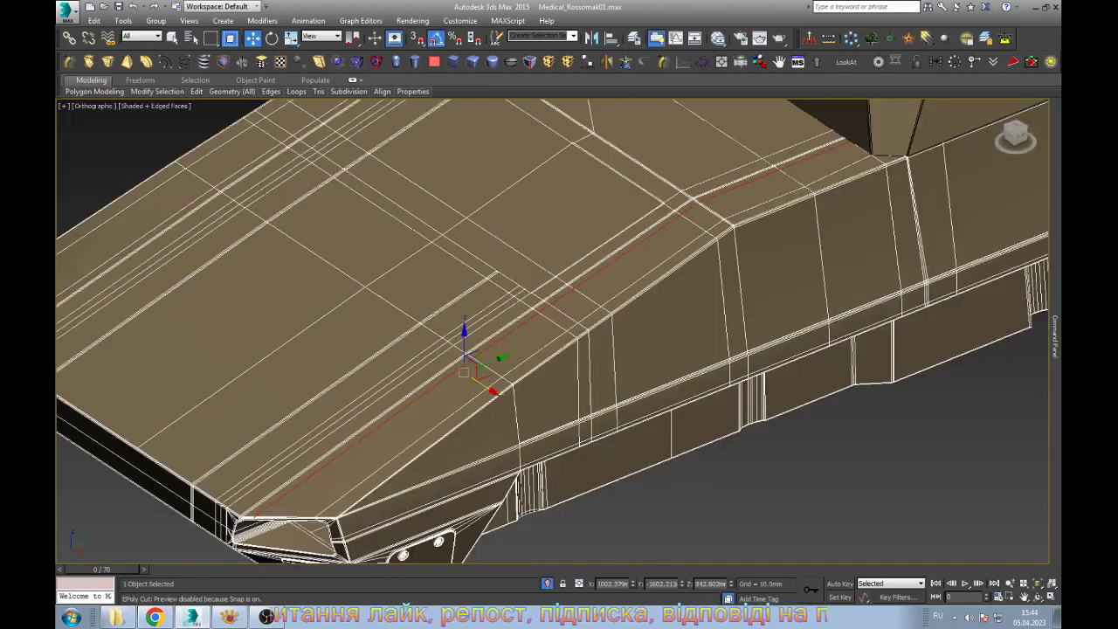
key(ctrl+d)
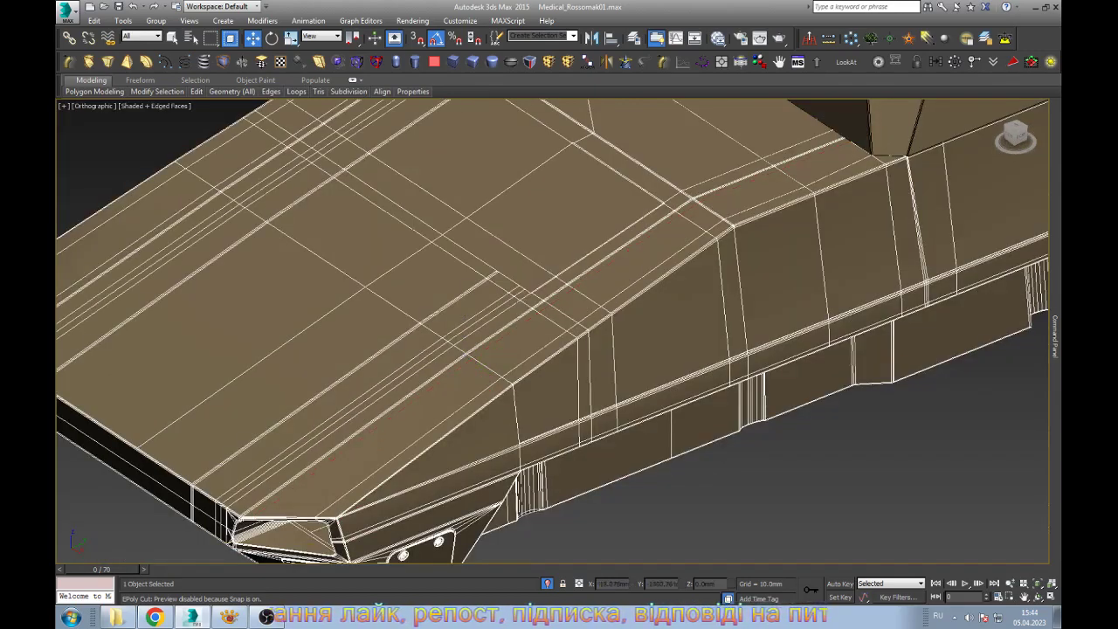
scroll(375, 386, up, 3)
scroll(375, 385, up, 3)
scroll(376, 386, up, 2)
key(1)
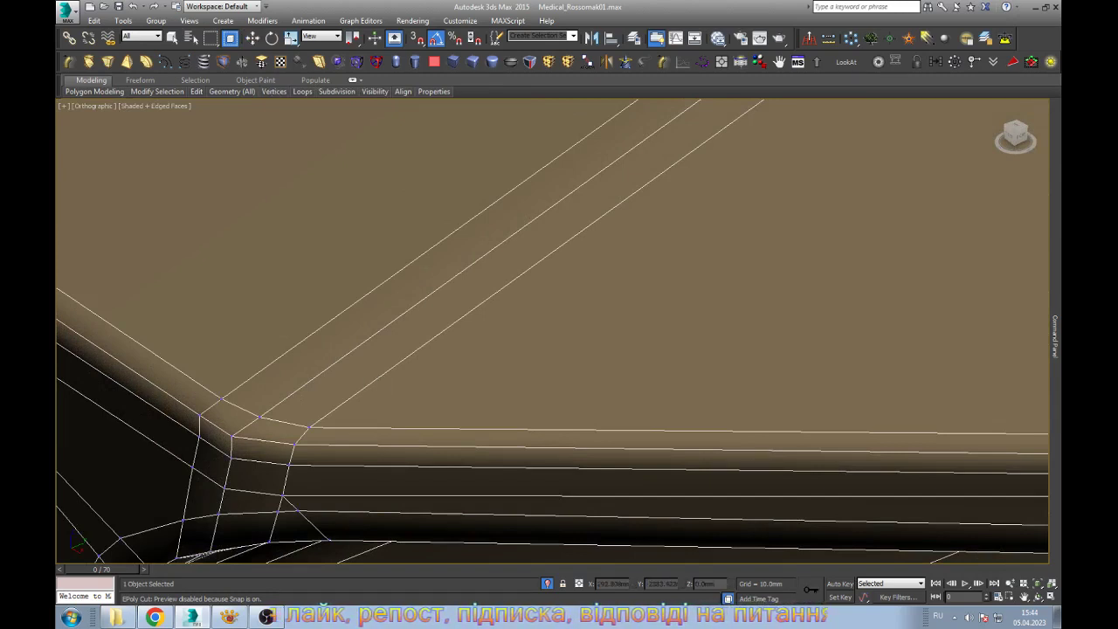
drag(308, 427, 260, 417)
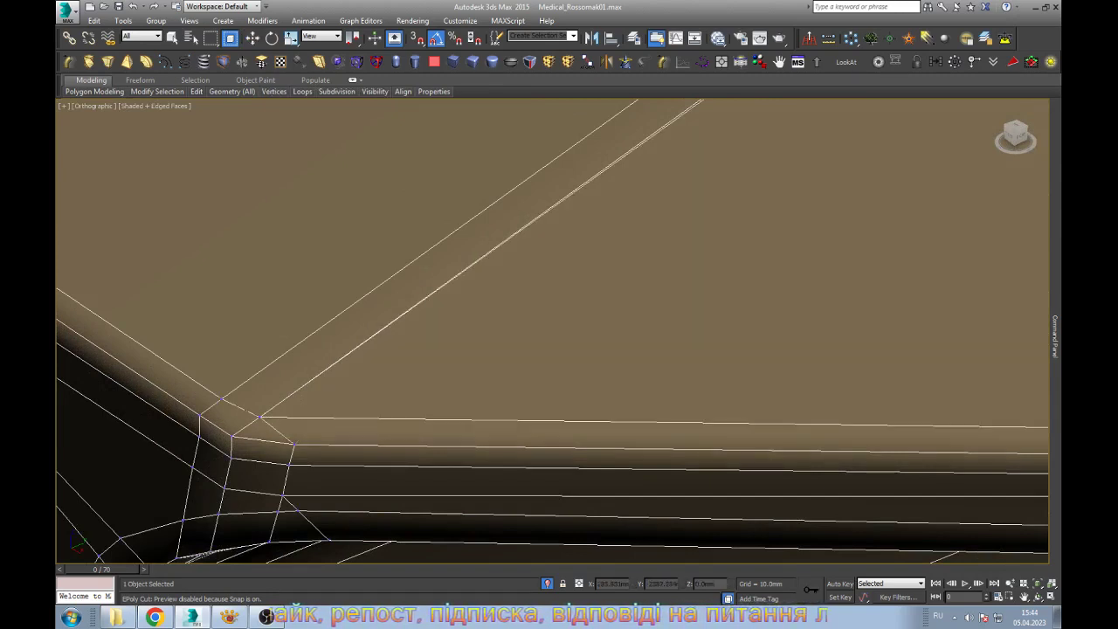
key(w)
Snap the stray hood-cut vertex onto the adjacent vertex so the edges converge
alt+middle_drag(550, 331, 611, 288)
scroll(716, 174, up, 3)
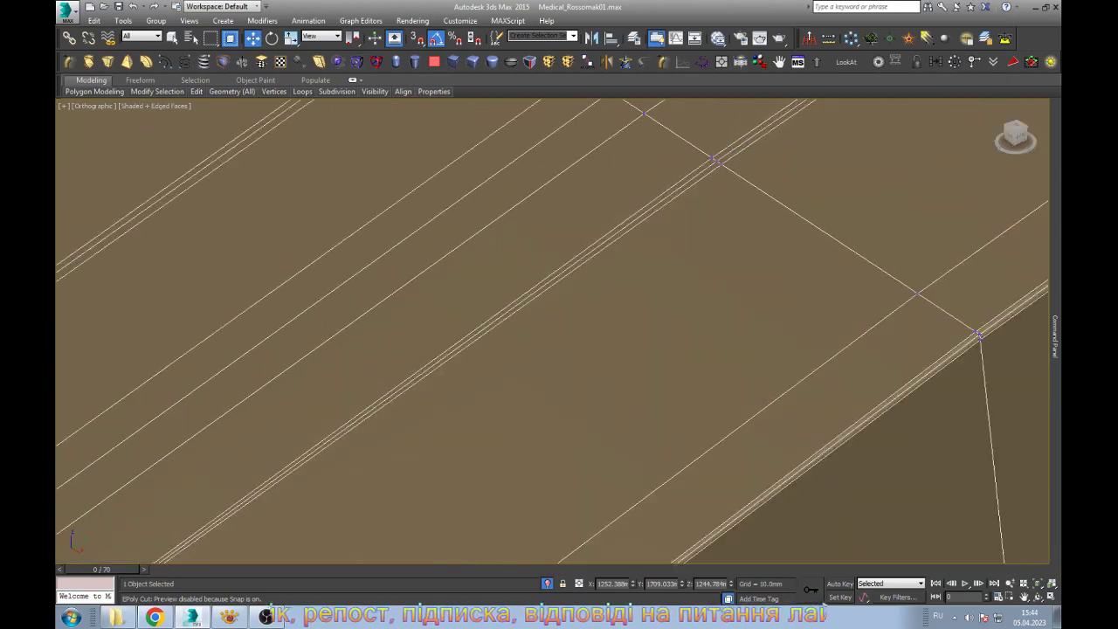
scroll(978, 334, up, 3)
key(2)
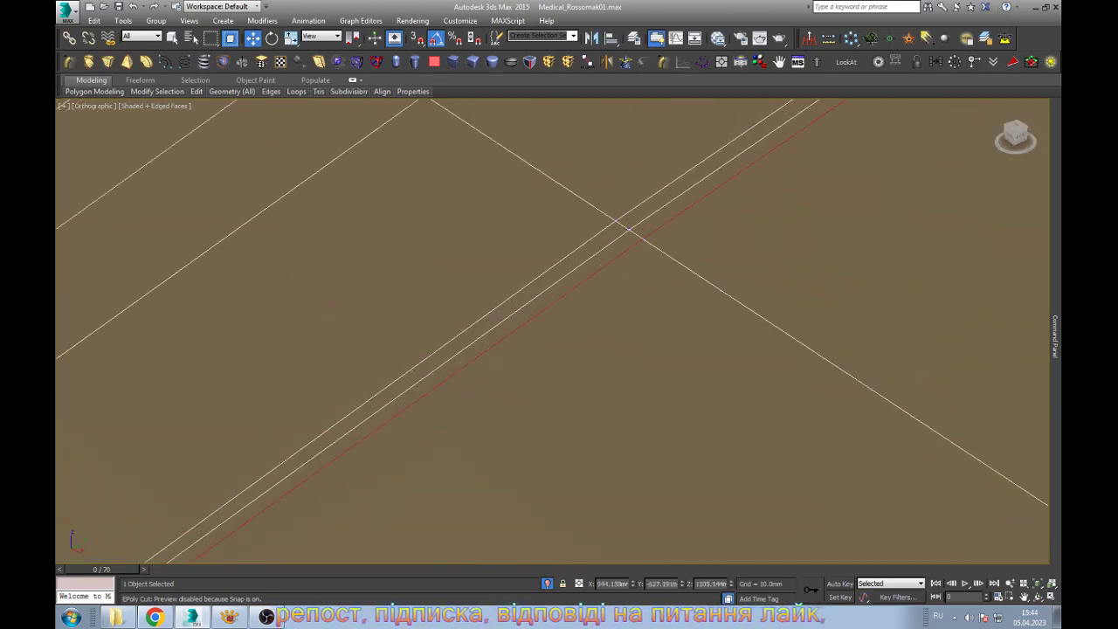
scroll(629, 245, down, 5)
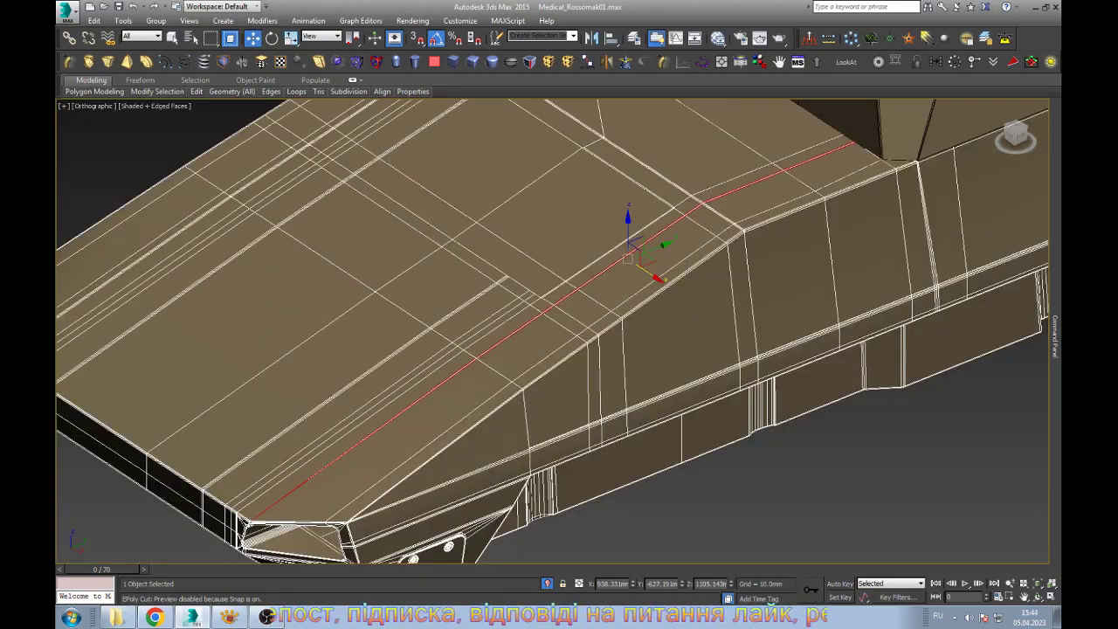
scroll(559, 279, up, 5)
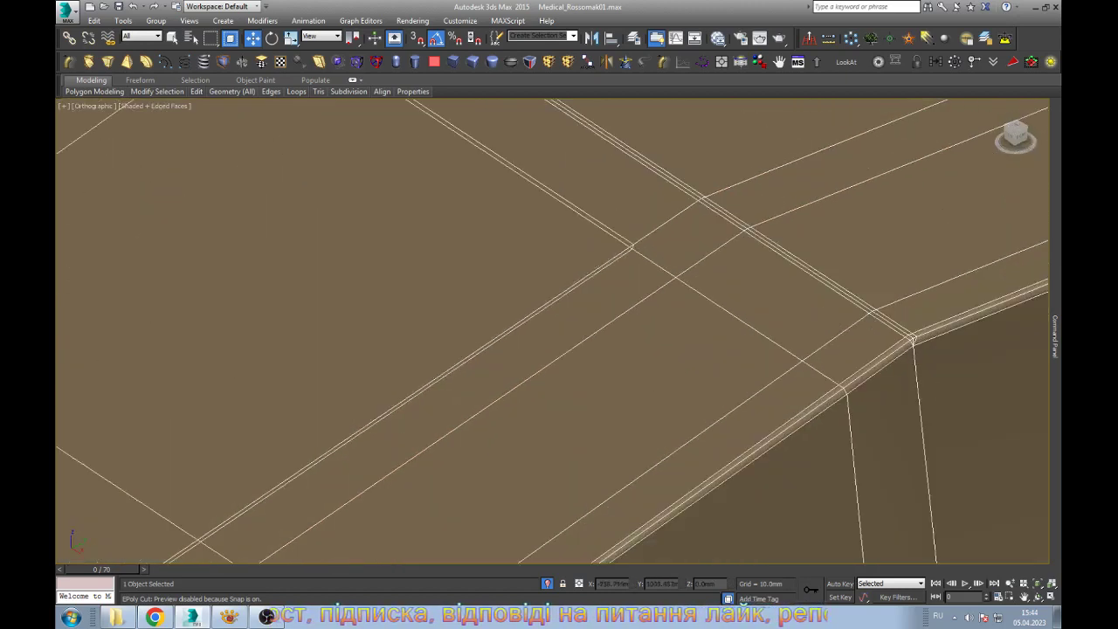
scroll(558, 279, up, 3)
key(1)
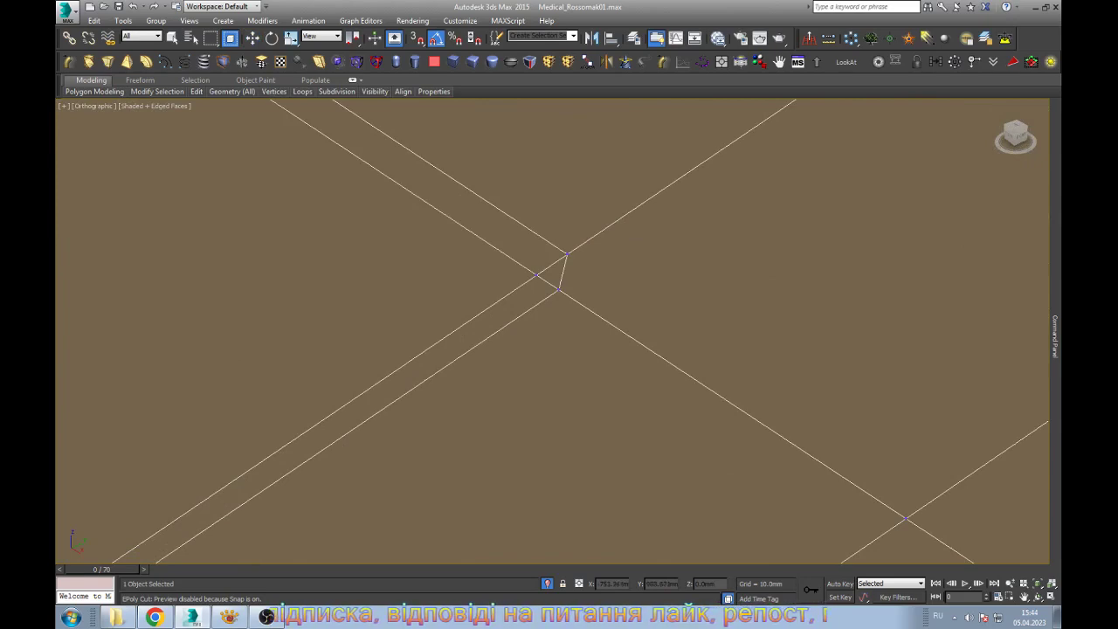
drag(565, 253, 535, 275)
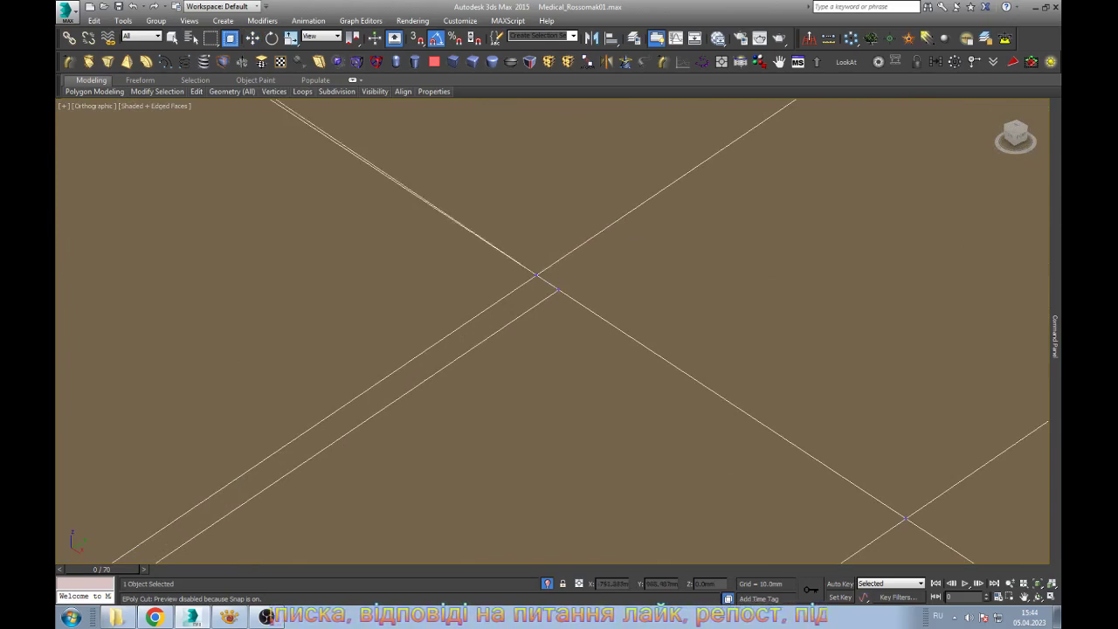
Exit the cut tool and return to Select and Move for further vertex edits
scroll(915, 285, down, 2)
scroll(915, 285, down, 3)
scroll(632, 344, up, 4)
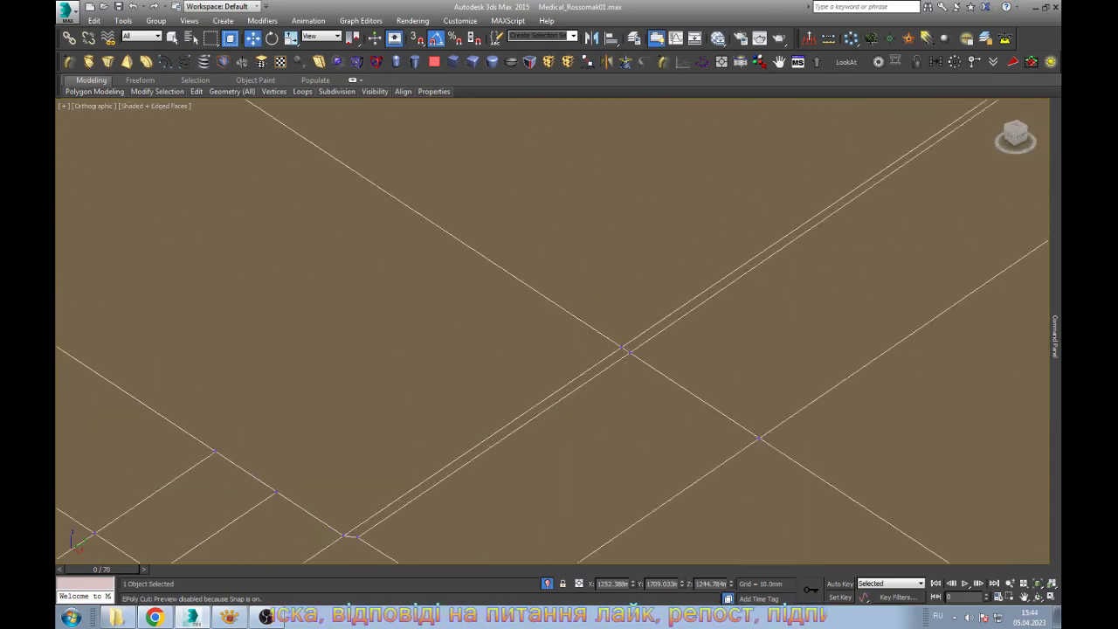
click(632, 344)
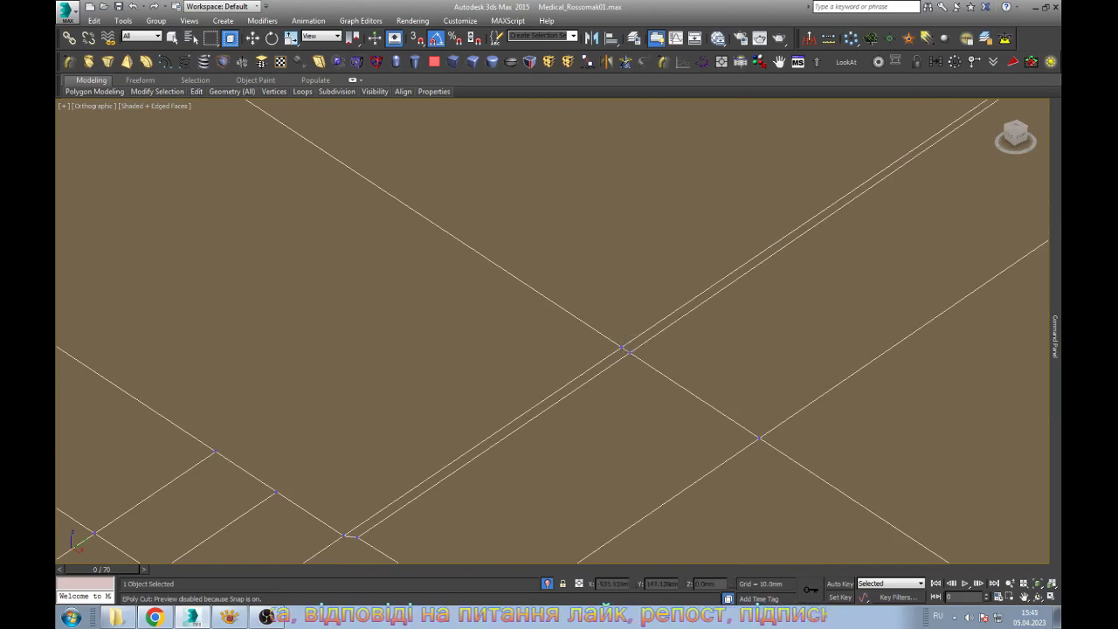
scroll(559, 332, down, 2)
scroll(559, 332, up, 4)
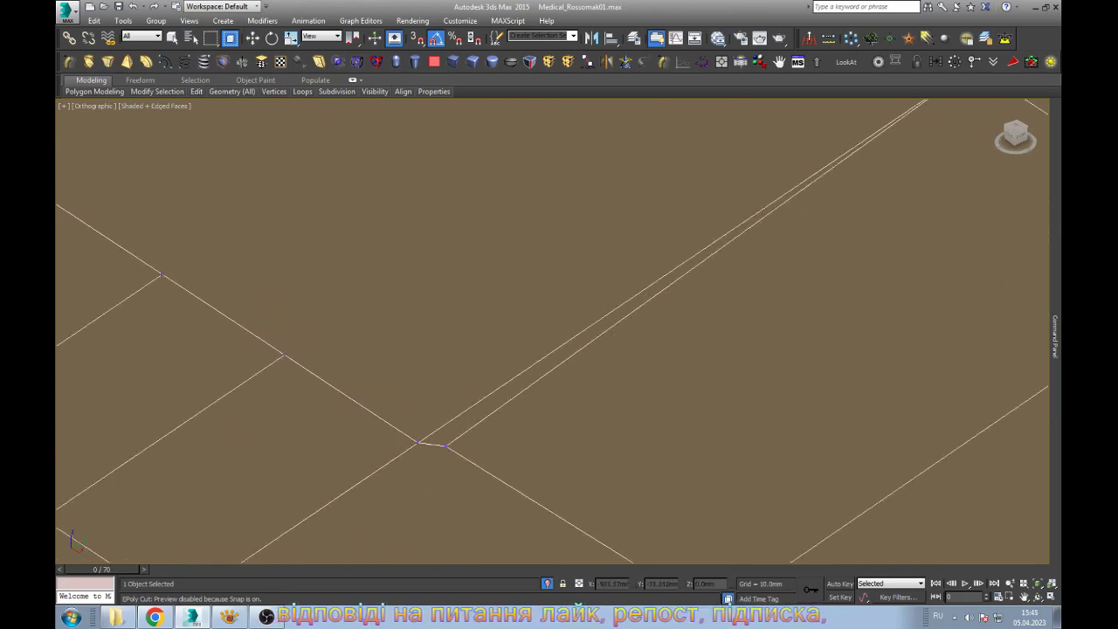
scroll(559, 332, down, 2)
key(w)
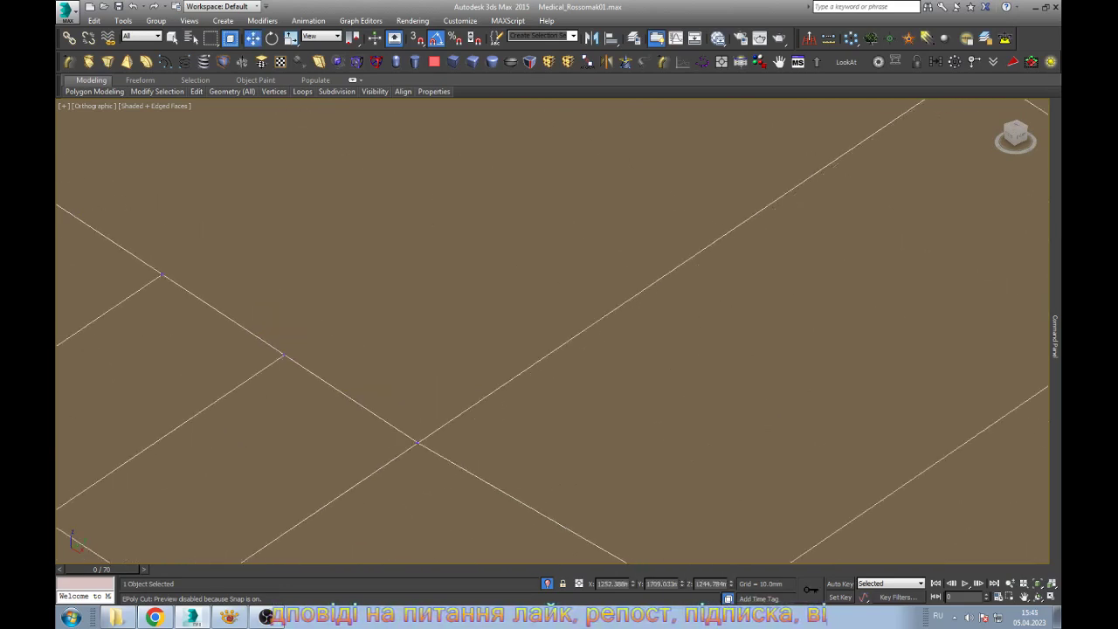
scroll(681, 548, down, 2)
scroll(681, 548, down, 2)
Select the diagonal hood edge and the edge meeting it at the corner
scroll(681, 547, down, 3)
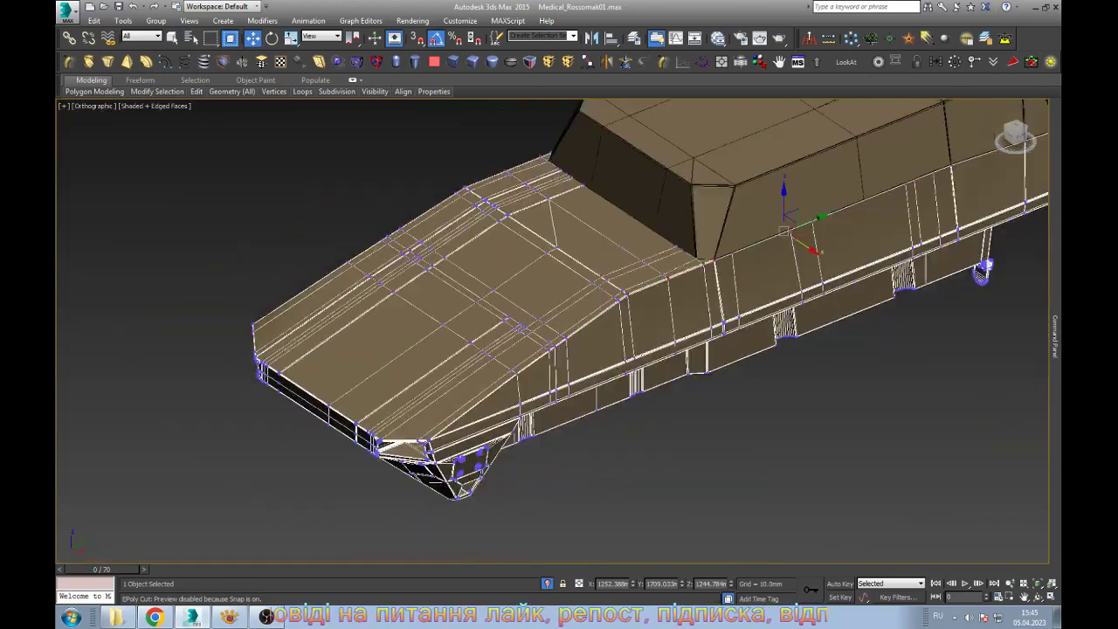
scroll(747, 515, up, 3)
scroll(746, 515, up, 3)
scroll(498, 310, up, 5)
scroll(498, 310, up, 3)
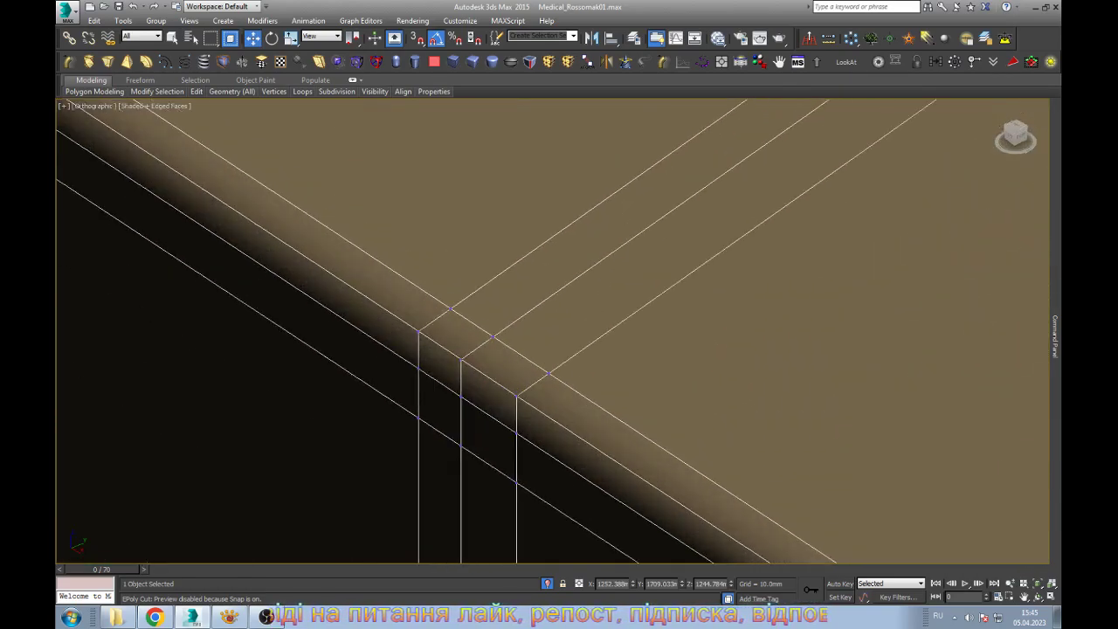
key(2)
click(581, 217)
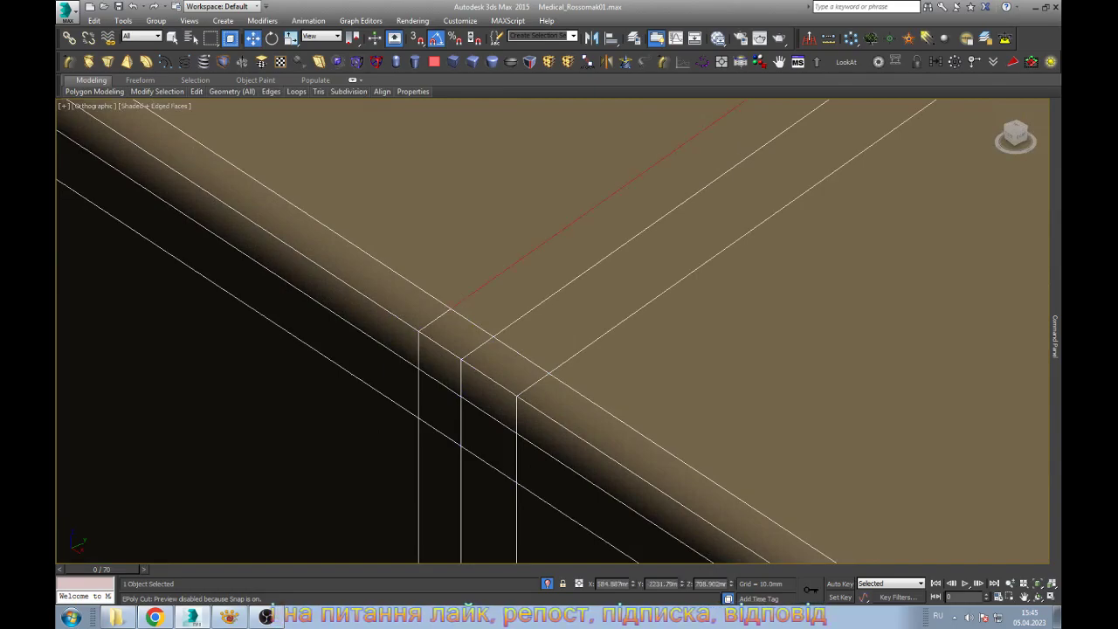
ctrl+click(420, 445)
Under the hull, merge the stray vertex into the underside panel's corner vertex
scroll(550, 332, down, 10)
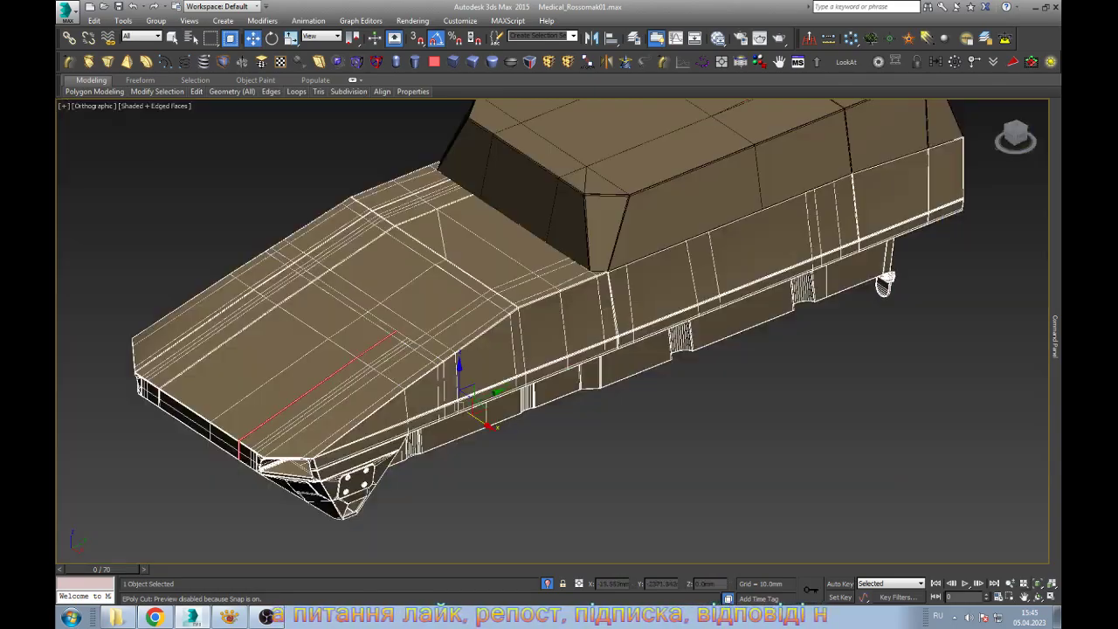
mouse_move(524, 349)
alt+middle_down()
mouse_move(577, 332)
mouse_move(550, 288)
mouse_move(550, 262)
alt+middle_up()
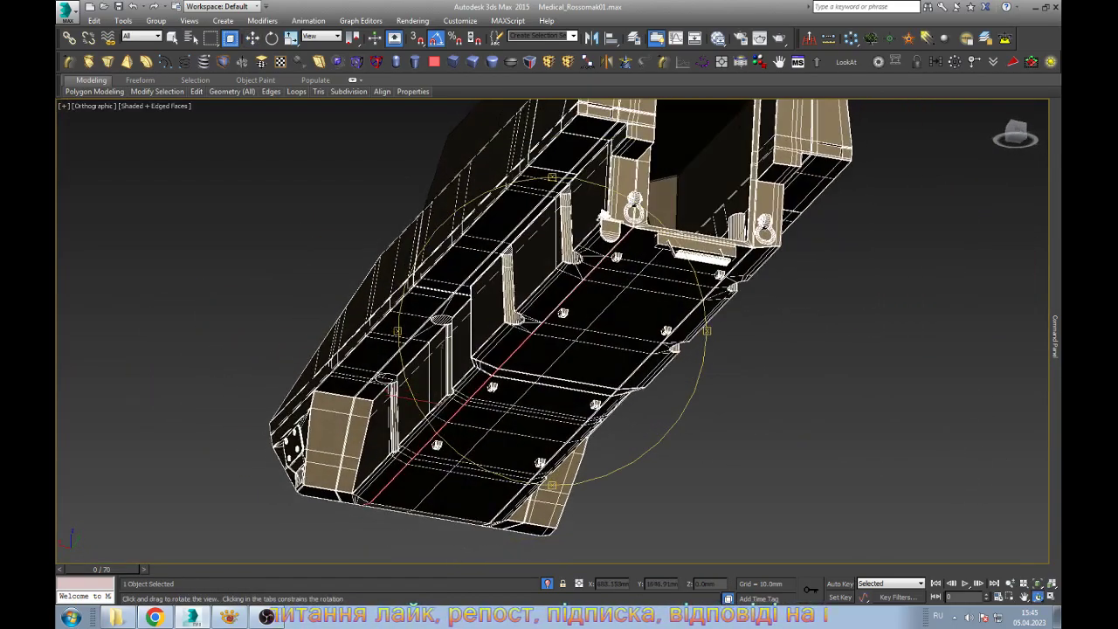
scroll(550, 332, up, 4)
scroll(550, 332, up, 3)
scroll(598, 301, up, 5)
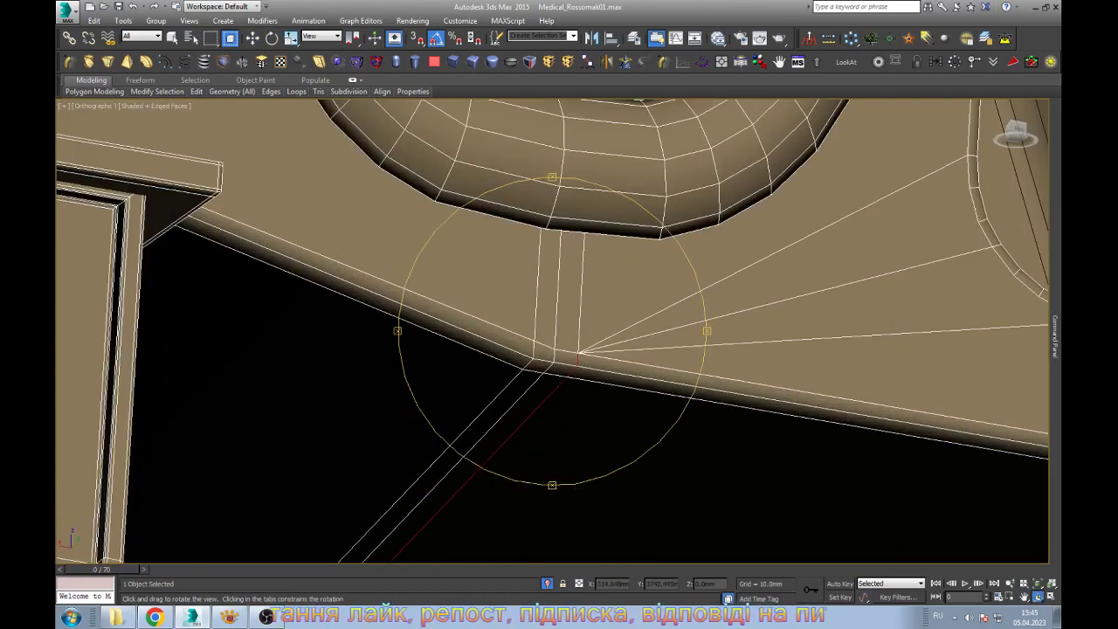
scroll(550, 332, down, 2)
alt+middle_drag(550, 332, 563, 384)
scroll(550, 332, up, 6)
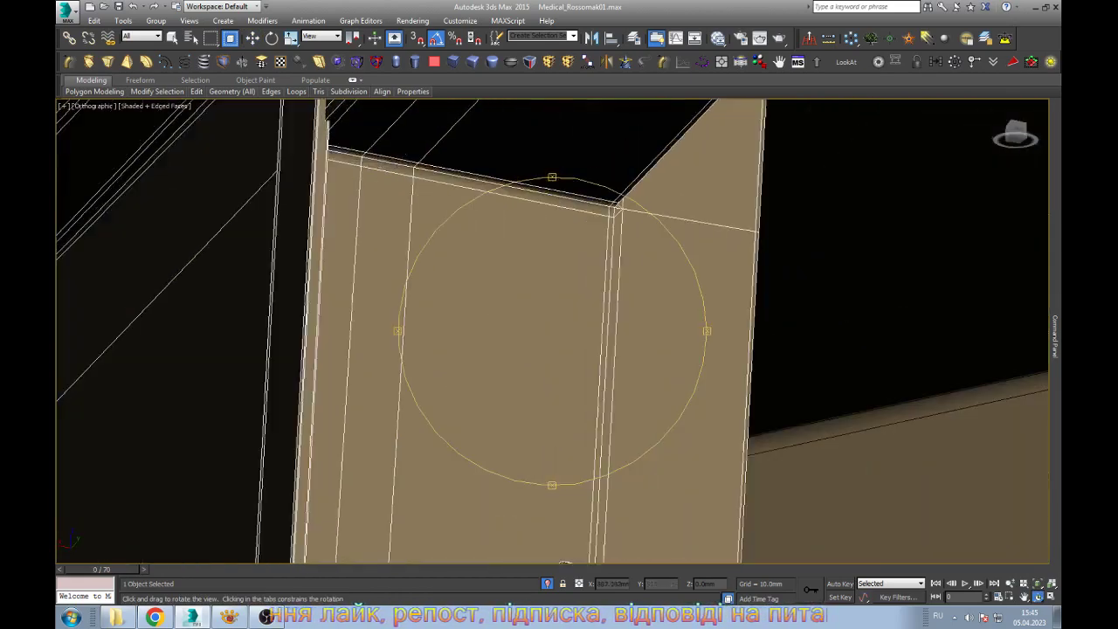
alt+middle_drag(550, 332, 567, 385)
scroll(550, 332, up, 2)
key(1)
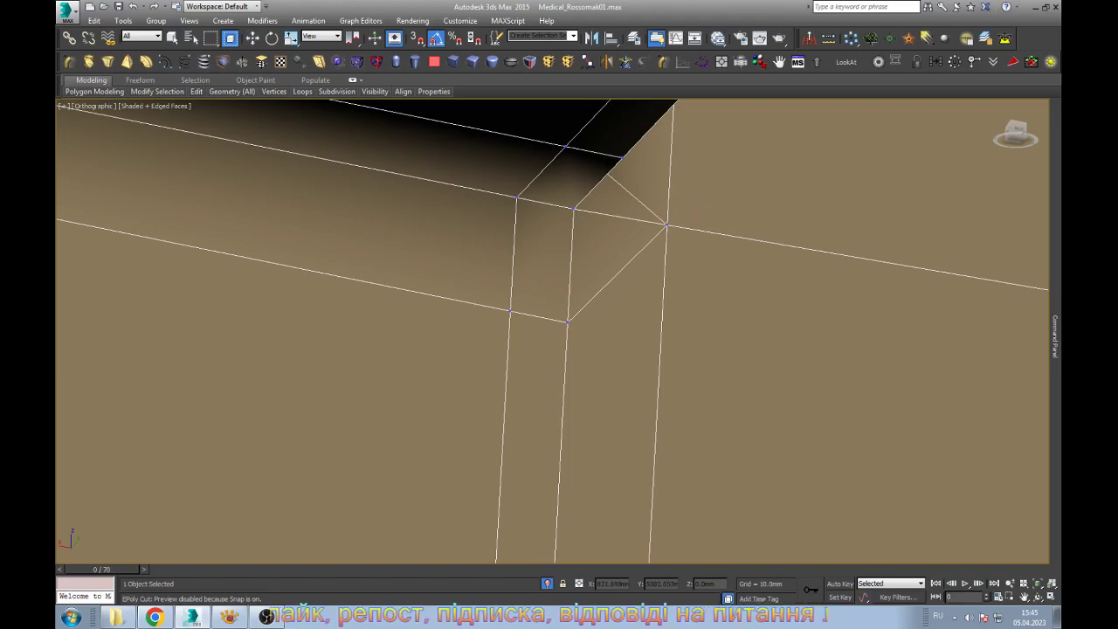
key(w)
scroll(550, 332, down, 2)
scroll(550, 332, down, 4)
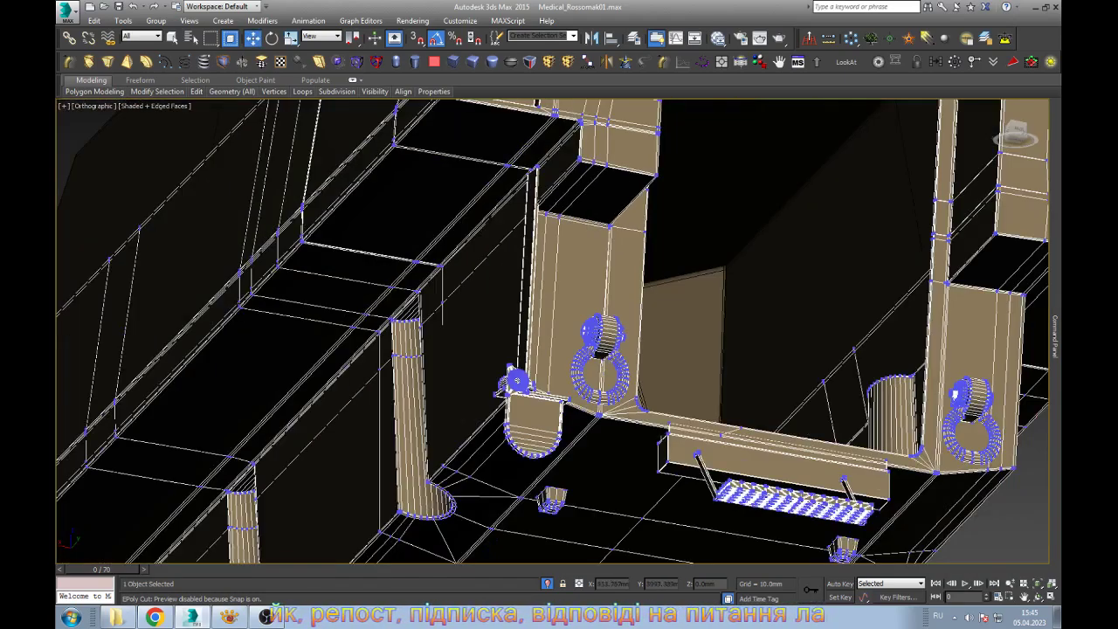
scroll(669, 302, up, 4)
scroll(669, 301, up, 4)
scroll(669, 301, up, 1)
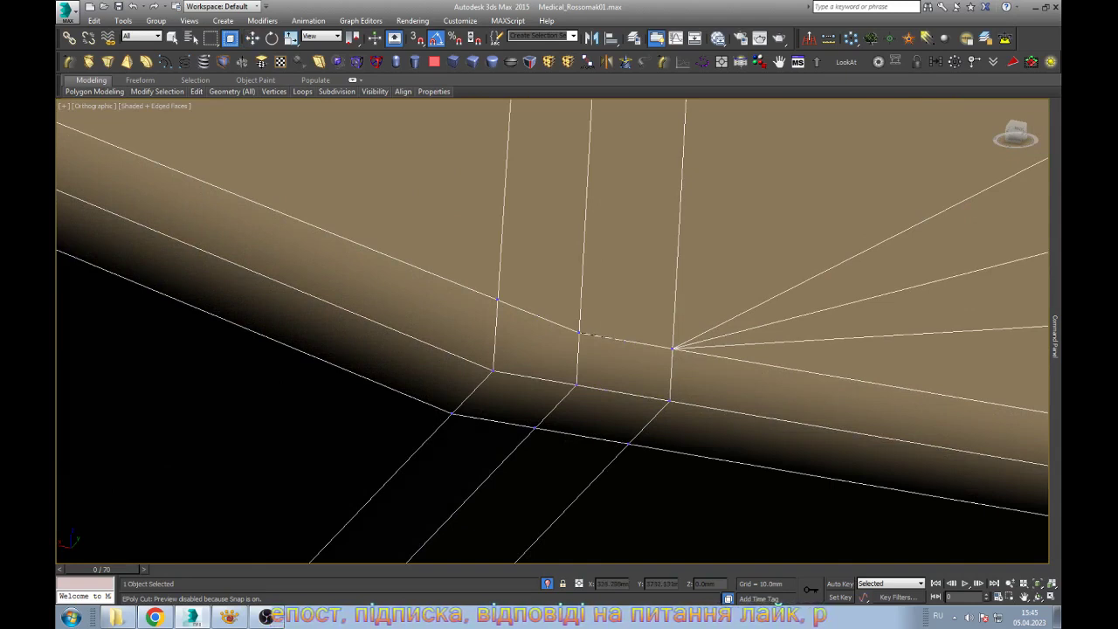
click(579, 332)
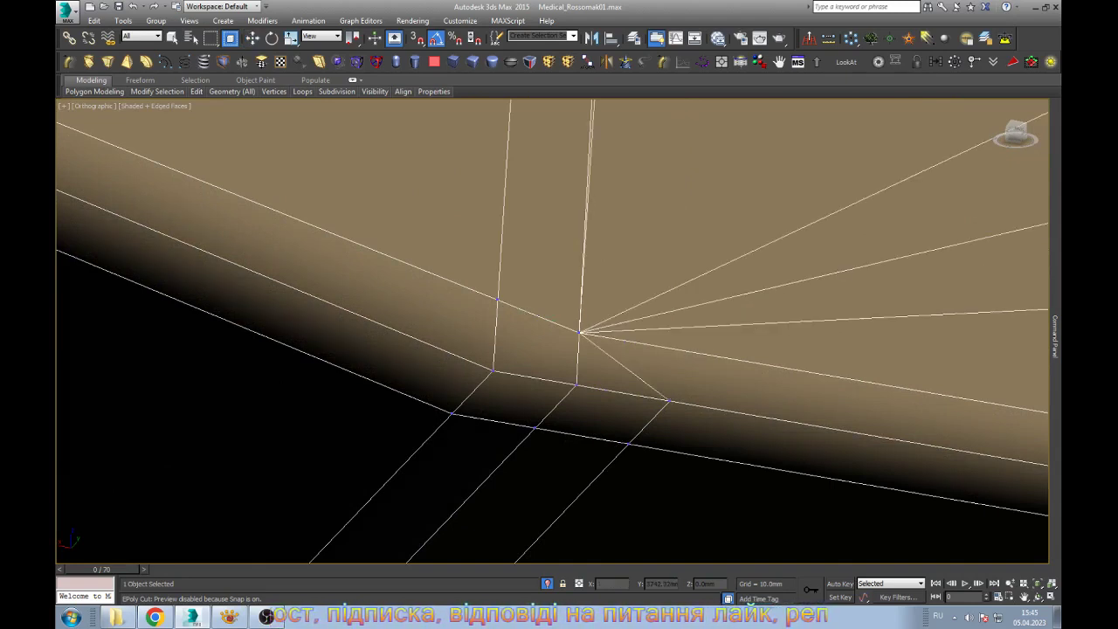
Merge the vertex where the beams meet into its neighbouring corner vertex
key(w)
scroll(597, 402, down, 2)
scroll(598, 402, down, 3)
scroll(597, 402, down, 2)
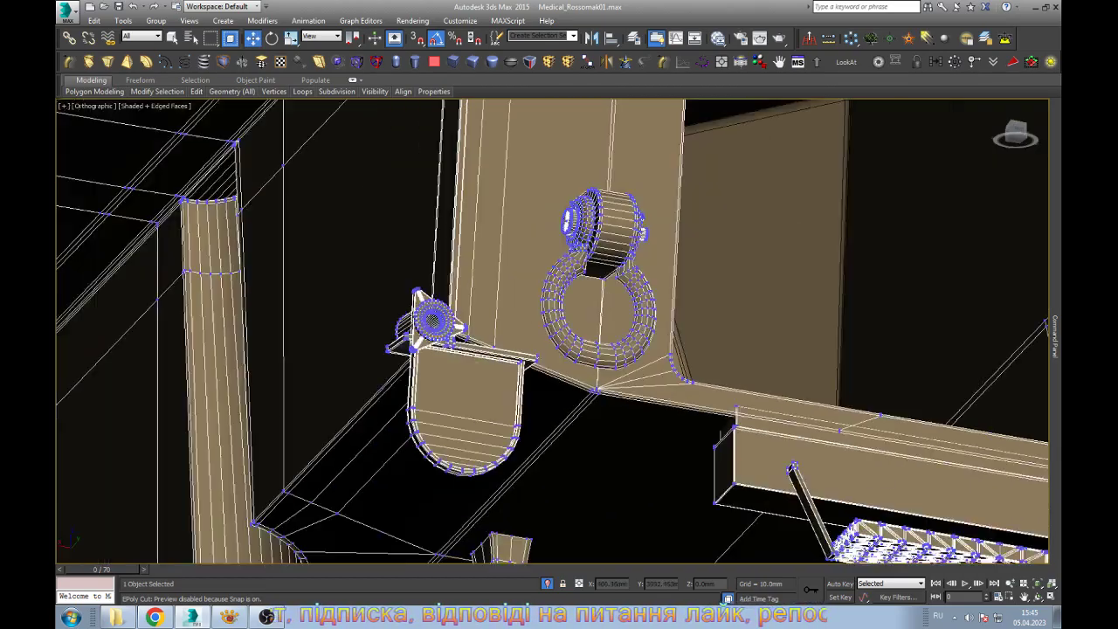
middle_drag(597, 262, 597, 437)
scroll(611, 305, up, 3)
scroll(611, 306, up, 2)
scroll(611, 306, down, 2)
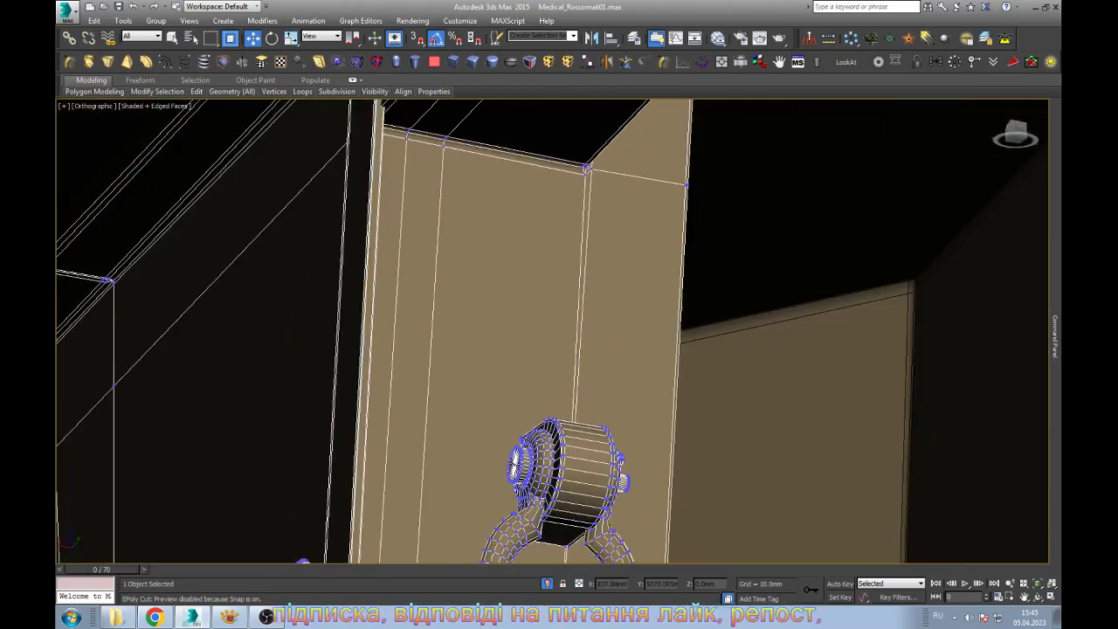
scroll(585, 192, down, 5)
middle_drag(786, 349, 681, 279)
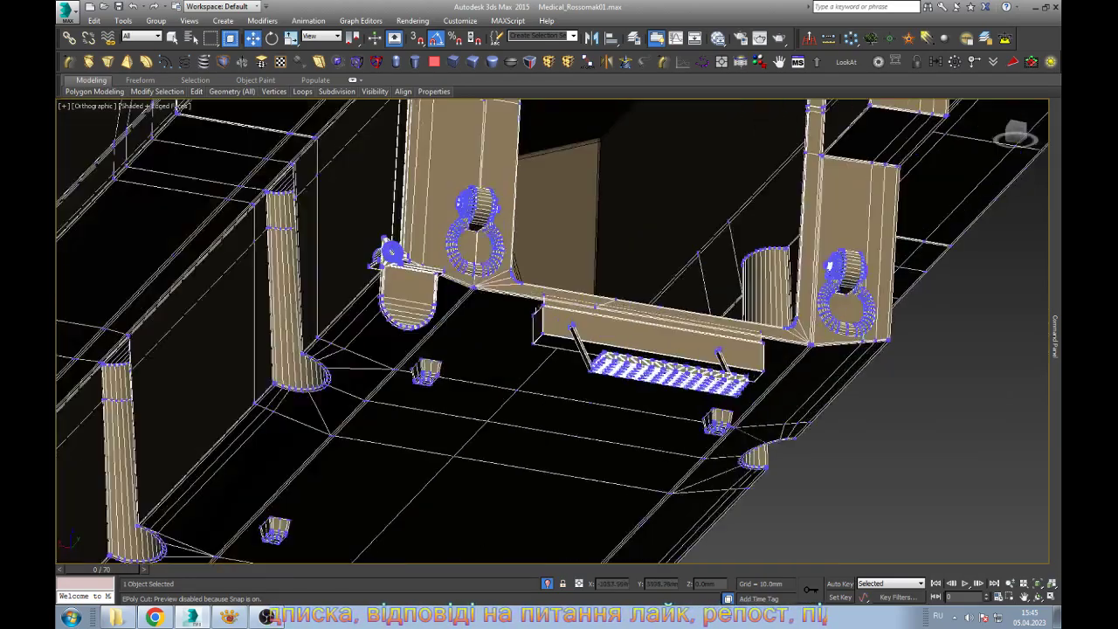
scroll(724, 349, up, 5)
scroll(707, 358, up, 3)
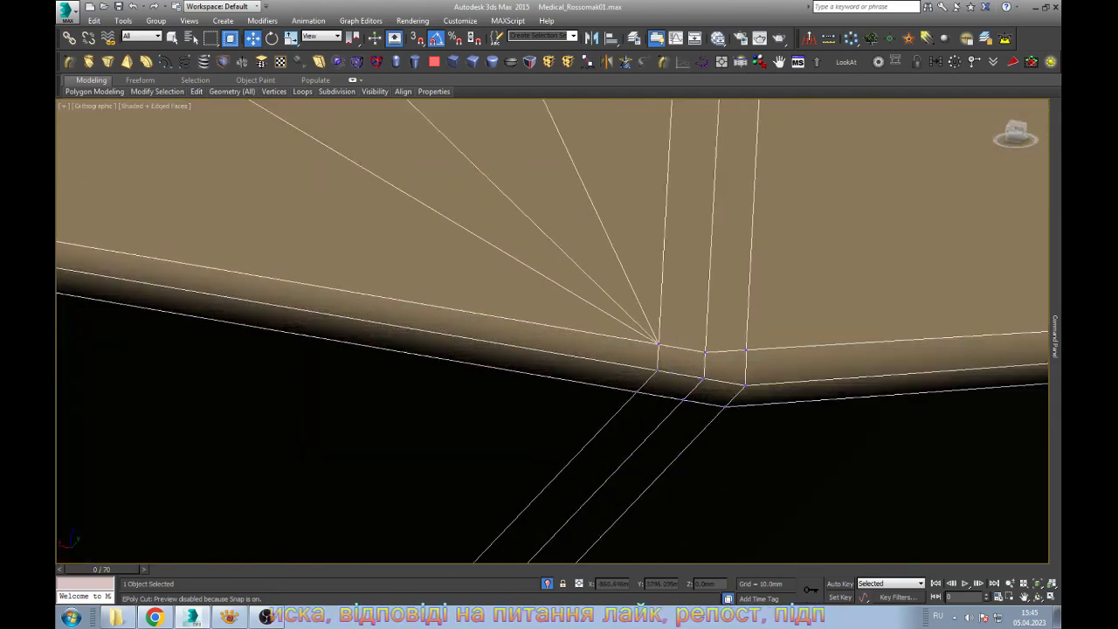
scroll(754, 355, up, 5)
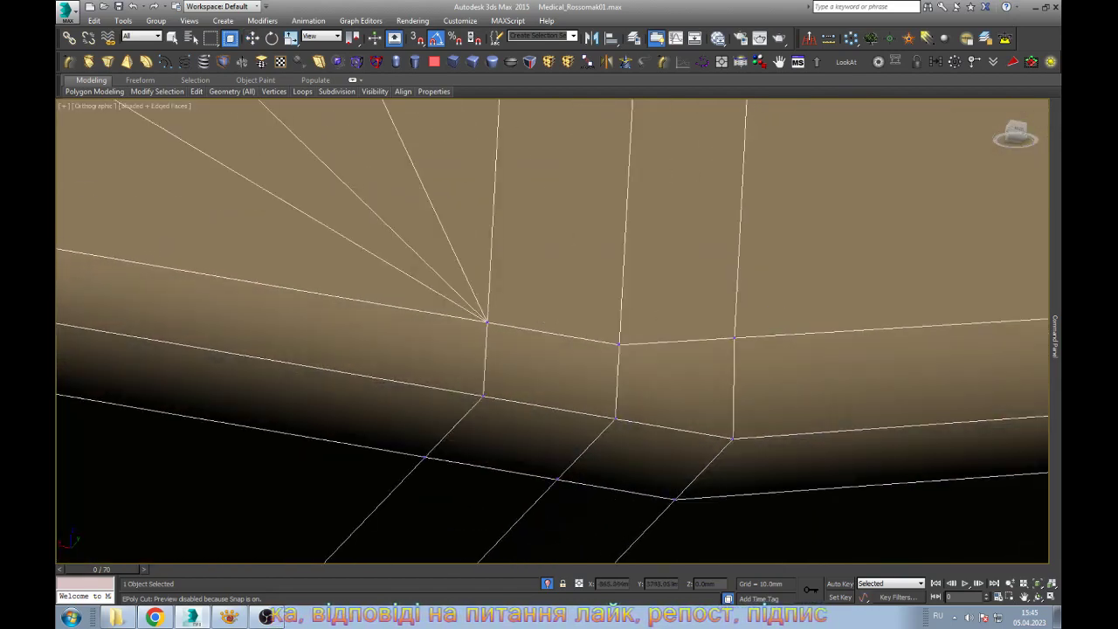
drag(733, 336, 619, 343)
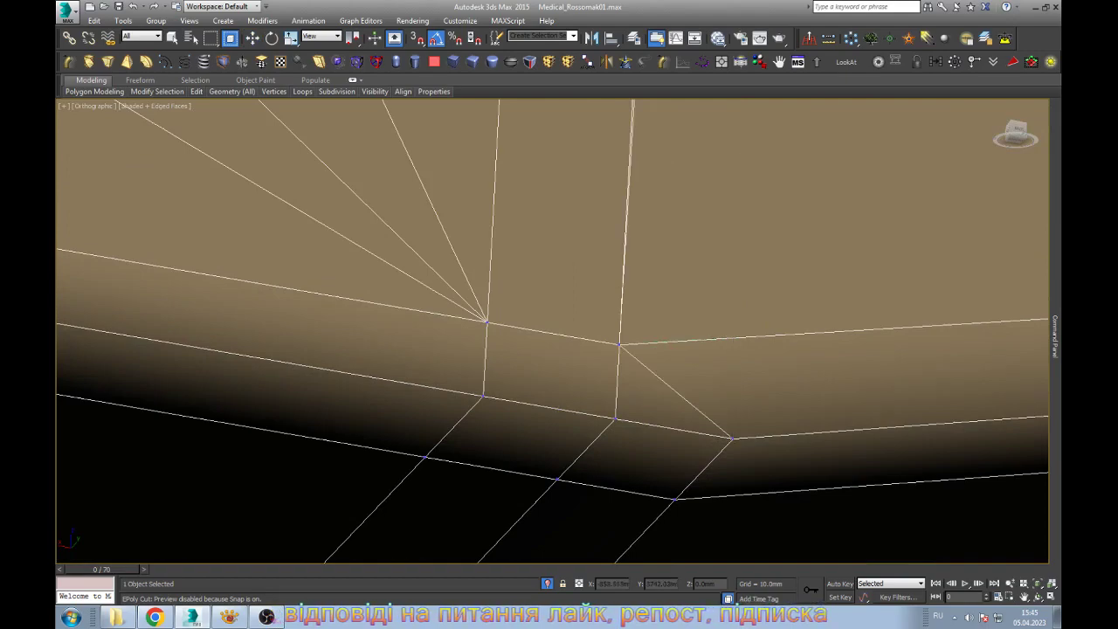
key(w)
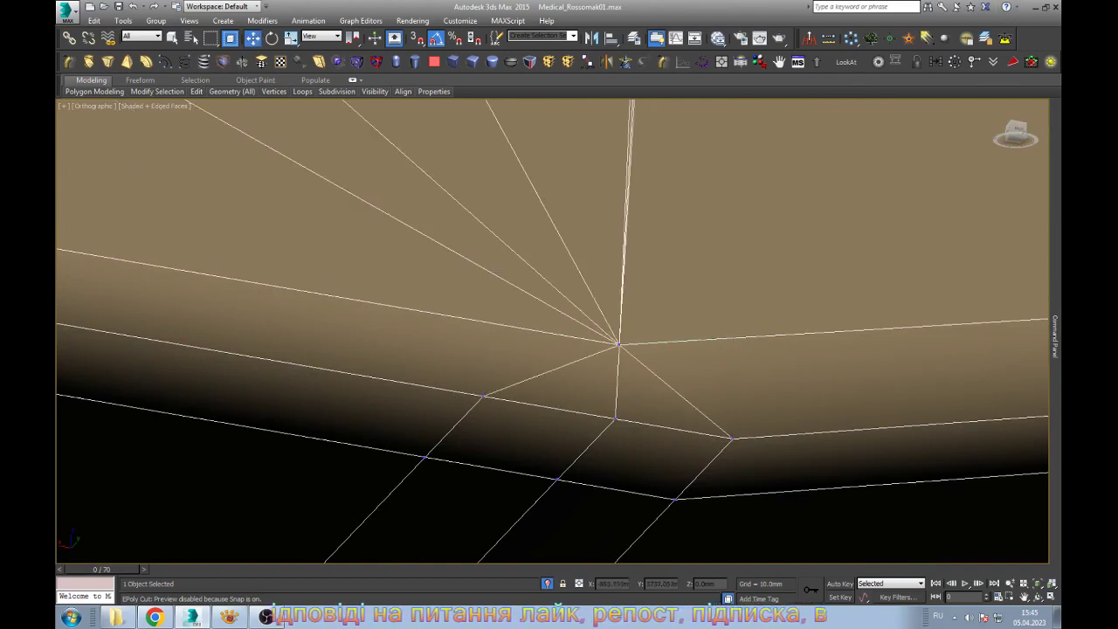
scroll(611, 385, down, 5)
scroll(611, 384, down, 3)
scroll(676, 296, up, 3)
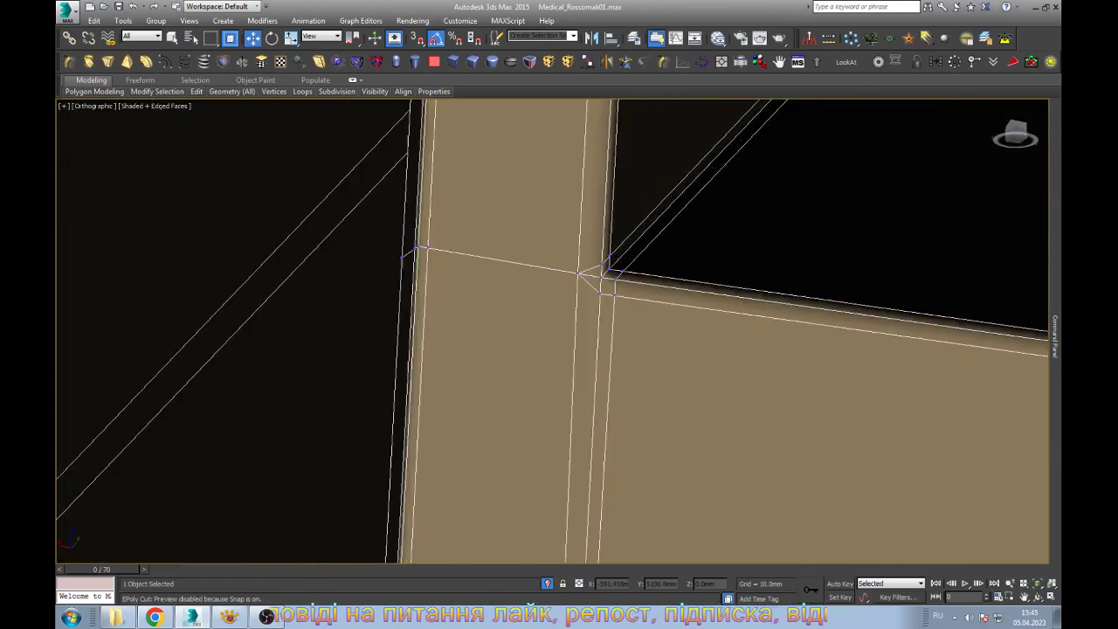
scroll(677, 296, up, 2)
scroll(676, 296, up, 2)
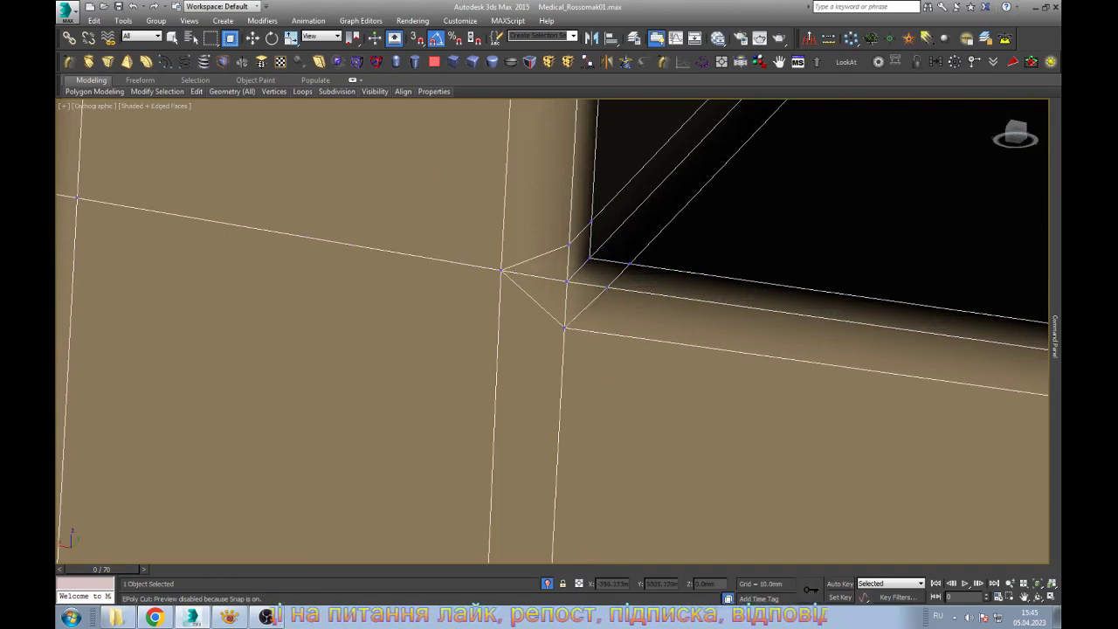
Stop cutting, zoom in on the door-frame post corner, and exit Vertex level via Editable Poly
click(252, 37)
scroll(559, 332, down, 2)
scroll(559, 332, down, 2)
scroll(559, 332, down, 2)
scroll(577, 298, up, 3)
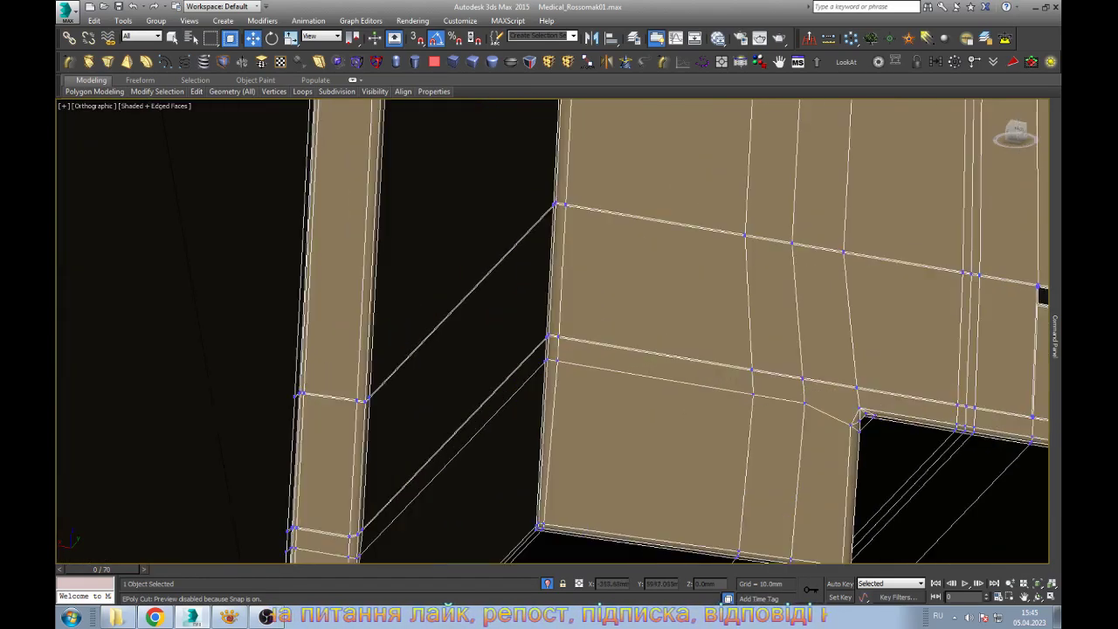
scroll(781, 408, up, 2)
scroll(782, 408, down, 3)
scroll(782, 409, down, 2)
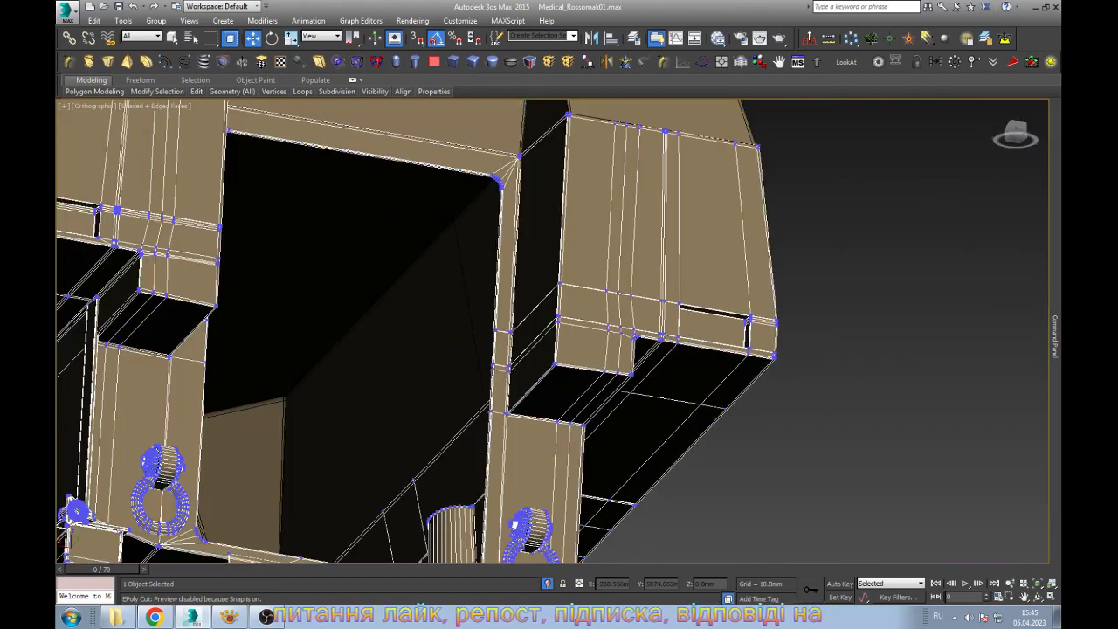
scroll(847, 280, up, 3)
scroll(847, 279, down, 2)
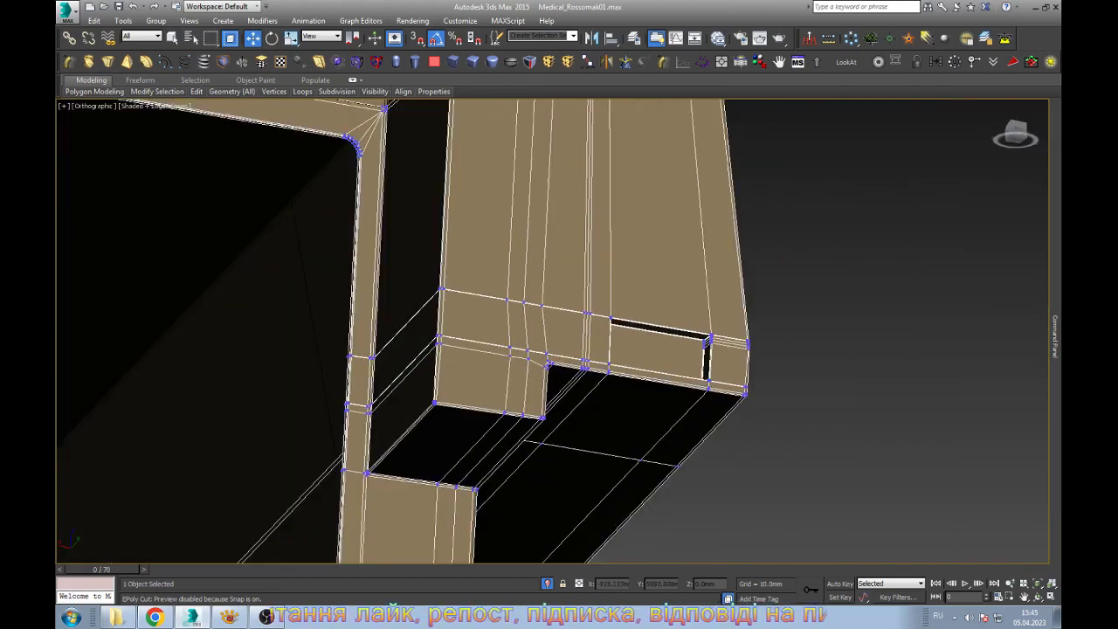
scroll(705, 354, up, 3)
scroll(440, 331, down, 3)
scroll(440, 331, down, 1)
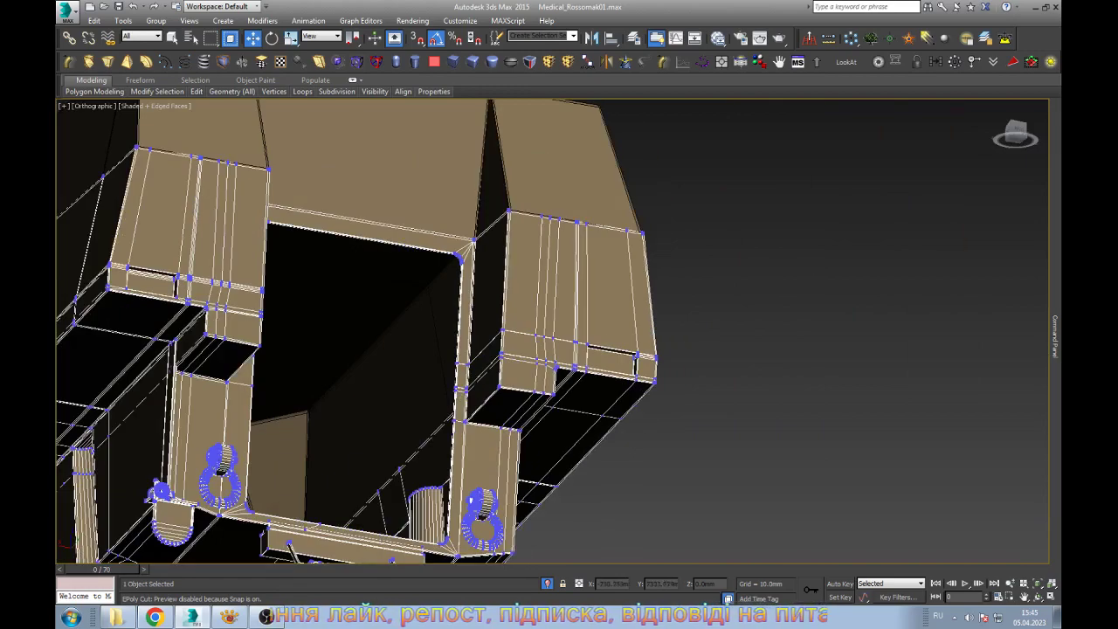
scroll(440, 331, up, 4)
scroll(821, 296, down, 2)
scroll(821, 297, down, 2)
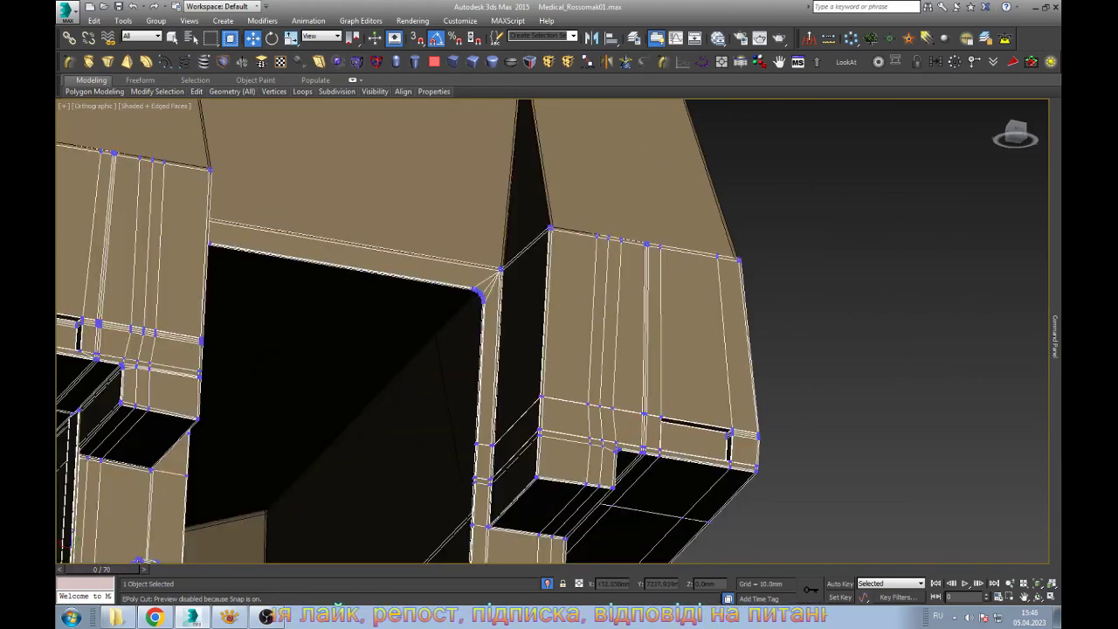
scroll(820, 297, down, 2)
scroll(820, 297, up, 1)
scroll(672, 292, up, 5)
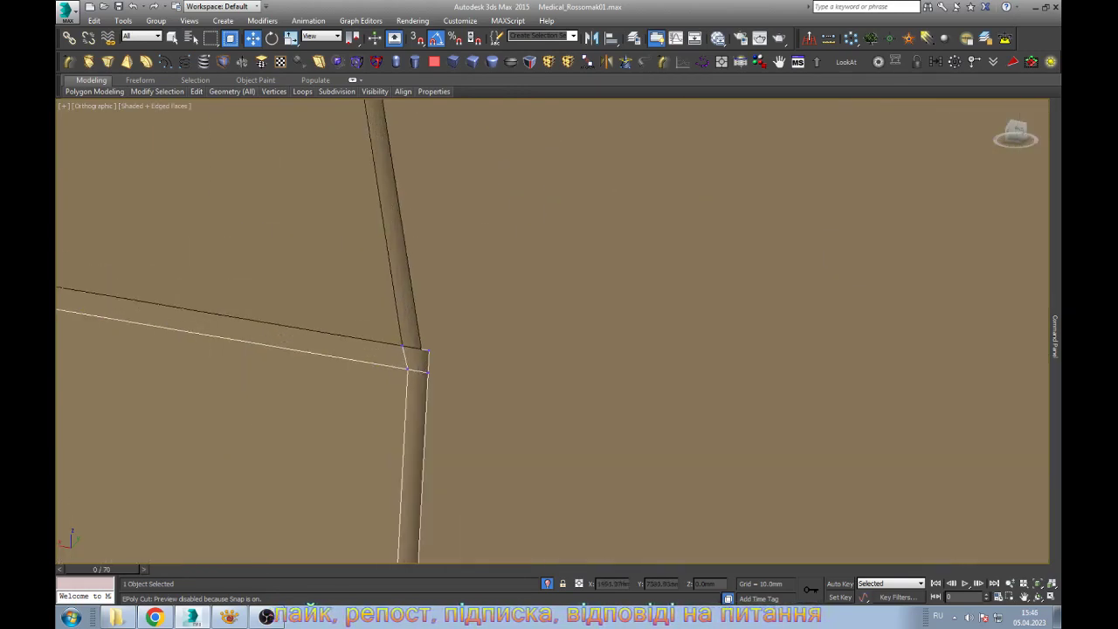
click(977, 155)
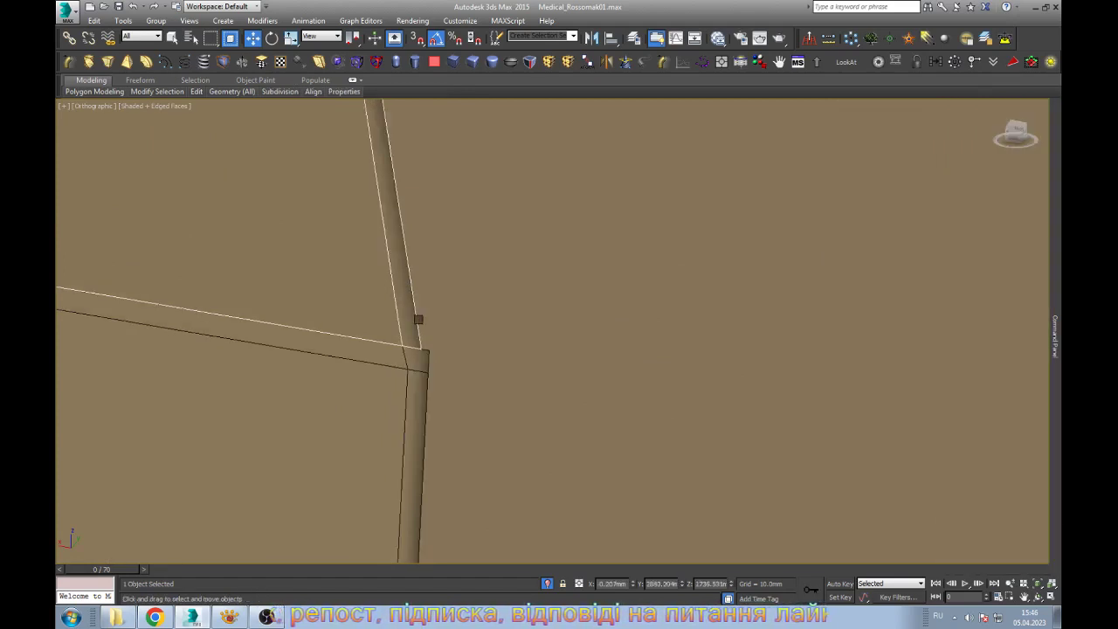
In a wireframe back view, snap the rear frame's vertical edge onto the neighbouring line
key(k)
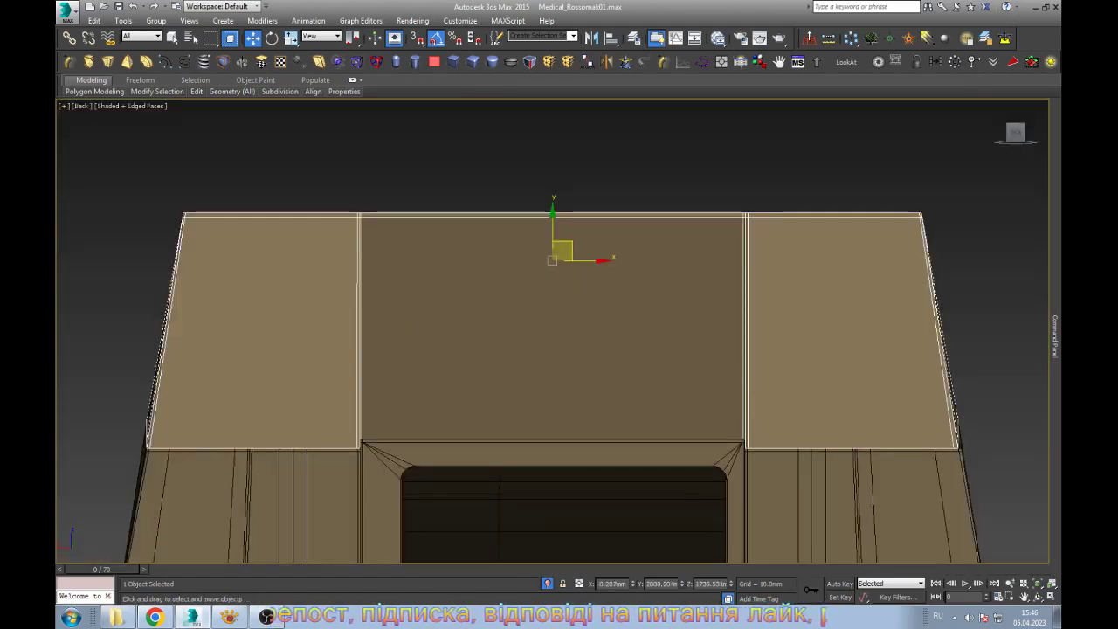
scroll(424, 332, up, 5)
scroll(306, 446, up, 2)
key(F3)
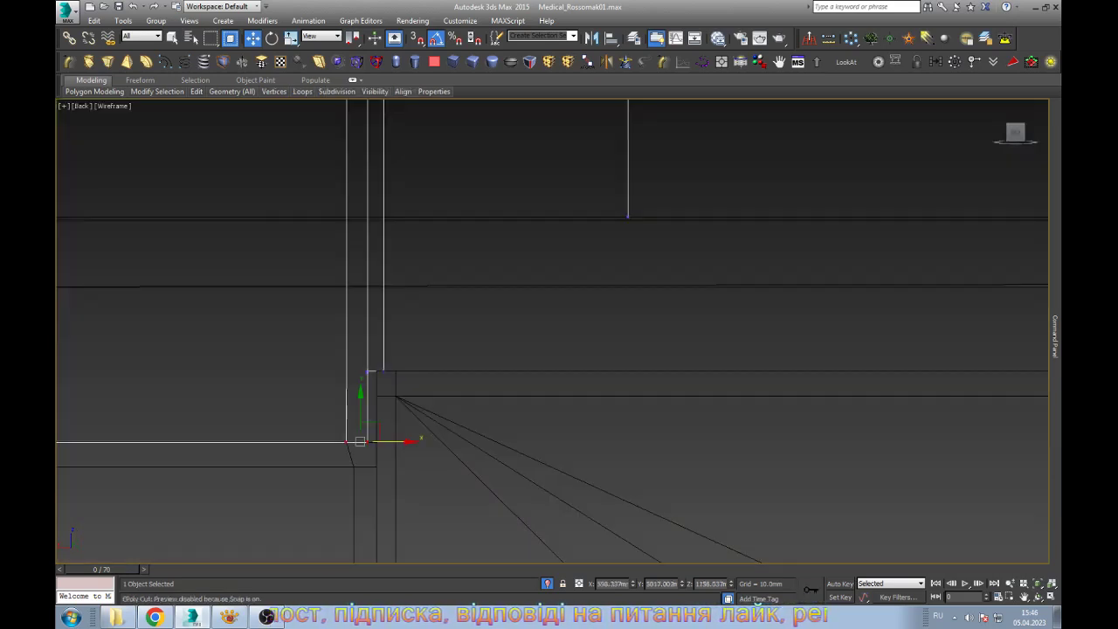
key(alt+c)
scroll(369, 372, down, 3)
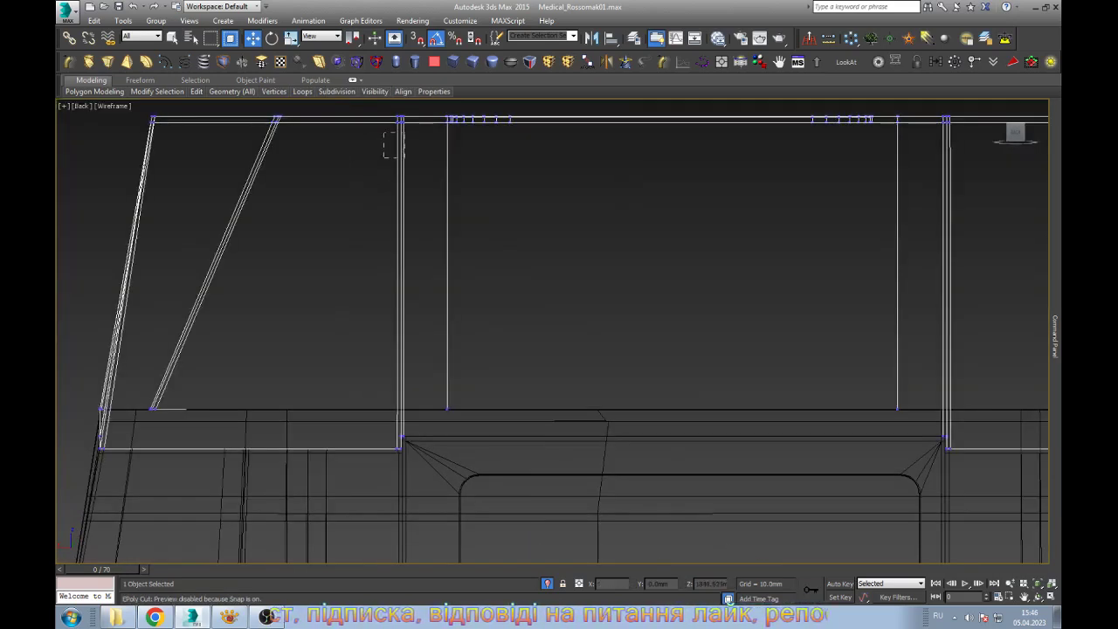
scroll(405, 437, up, 3)
scroll(404, 464, up, 2)
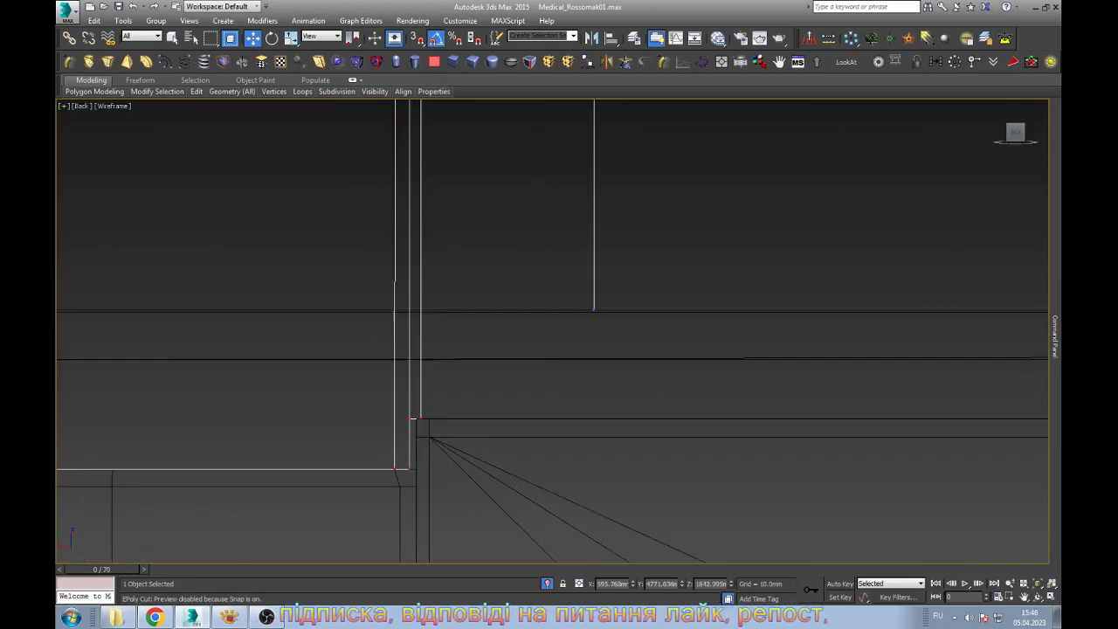
scroll(415, 441, up, 2)
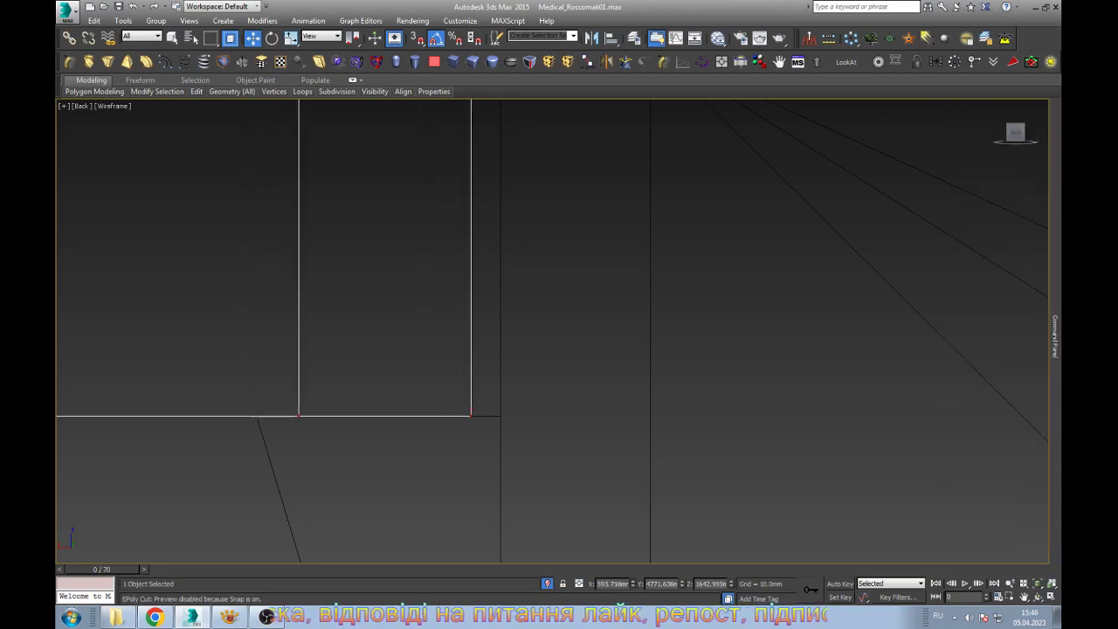
drag(471, 416, 501, 416)
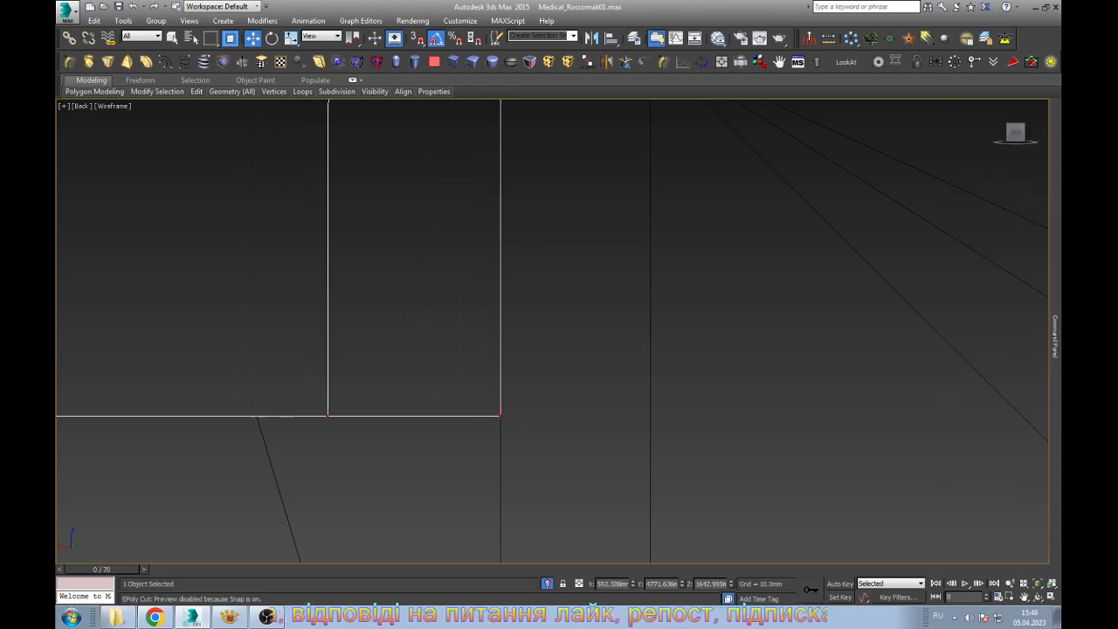
Select the slanted strut object and snap its top vertex onto the frame corner
mouse_move(500, 415)
middle_down()
mouse_move(579, 327)
mouse_move(628, 328)
middle_up()
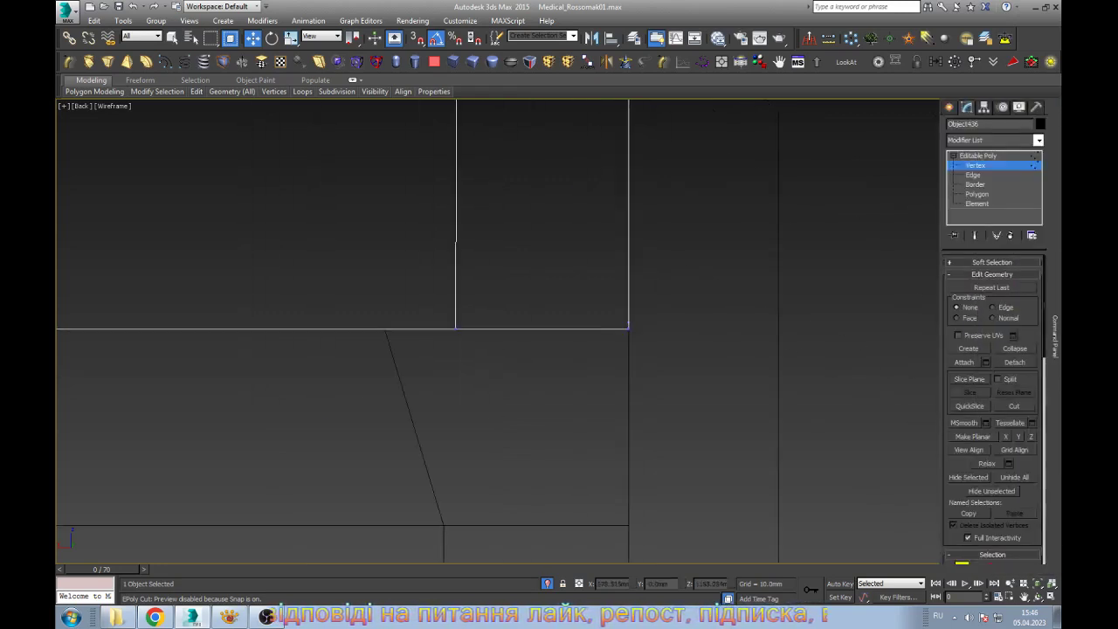
key(1)
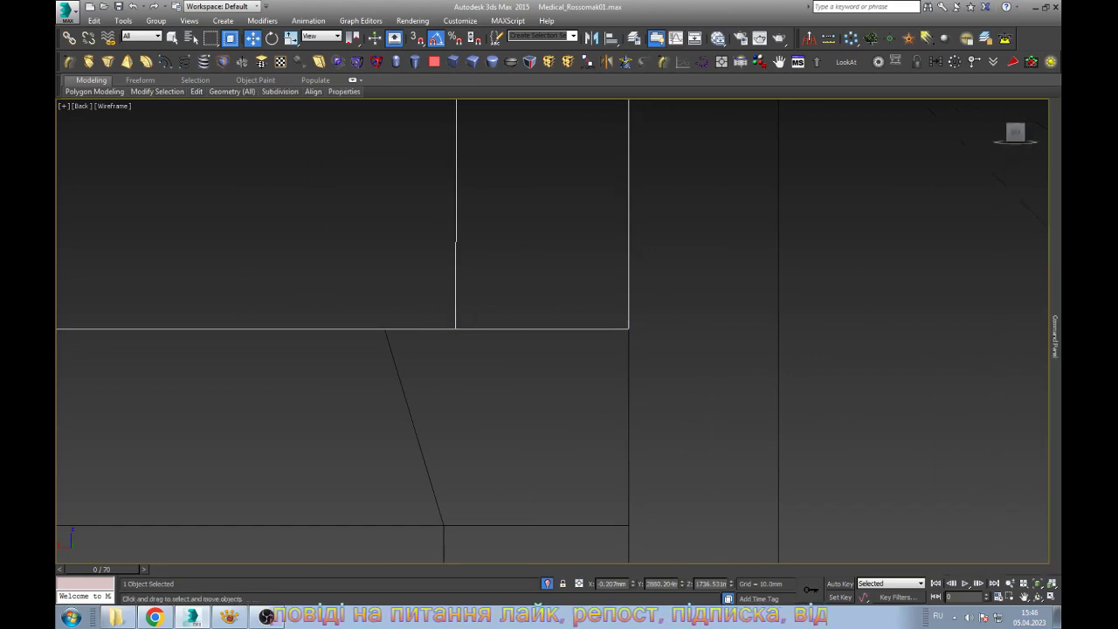
click(415, 427)
key(1)
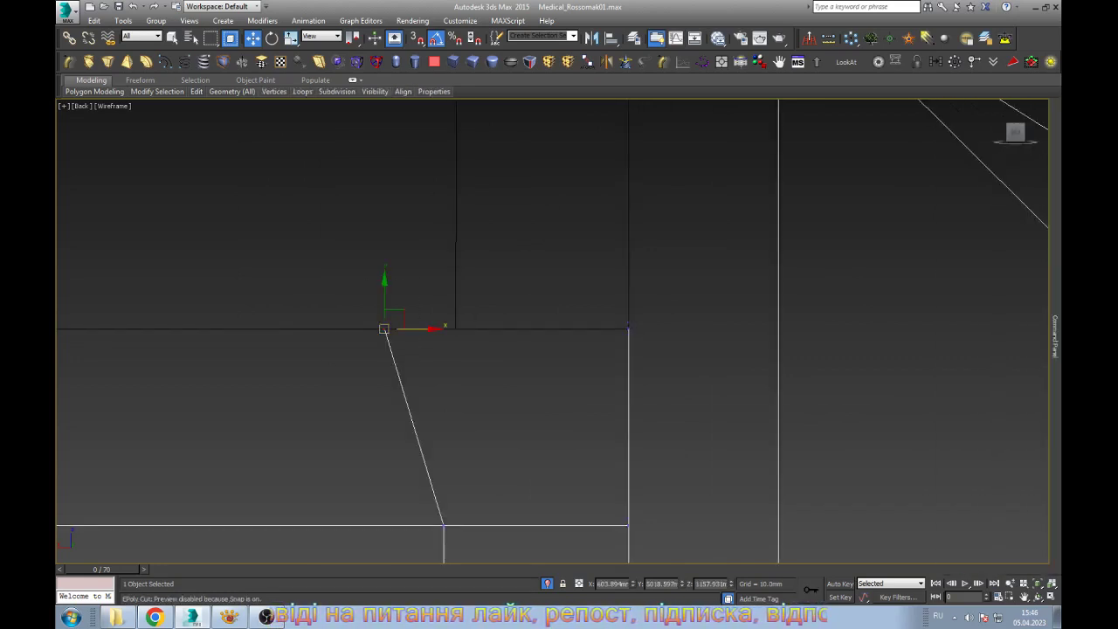
middle_drag(444, 524, 522, 526)
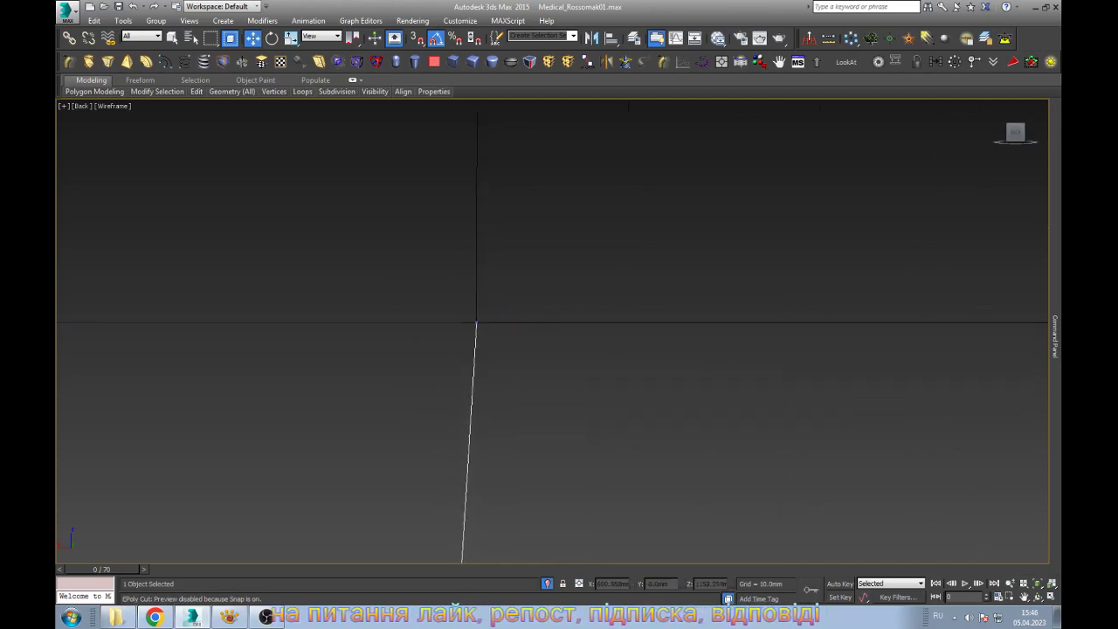
scroll(552, 332, down, 2)
scroll(552, 331, down, 2)
scroll(552, 332, down, 2)
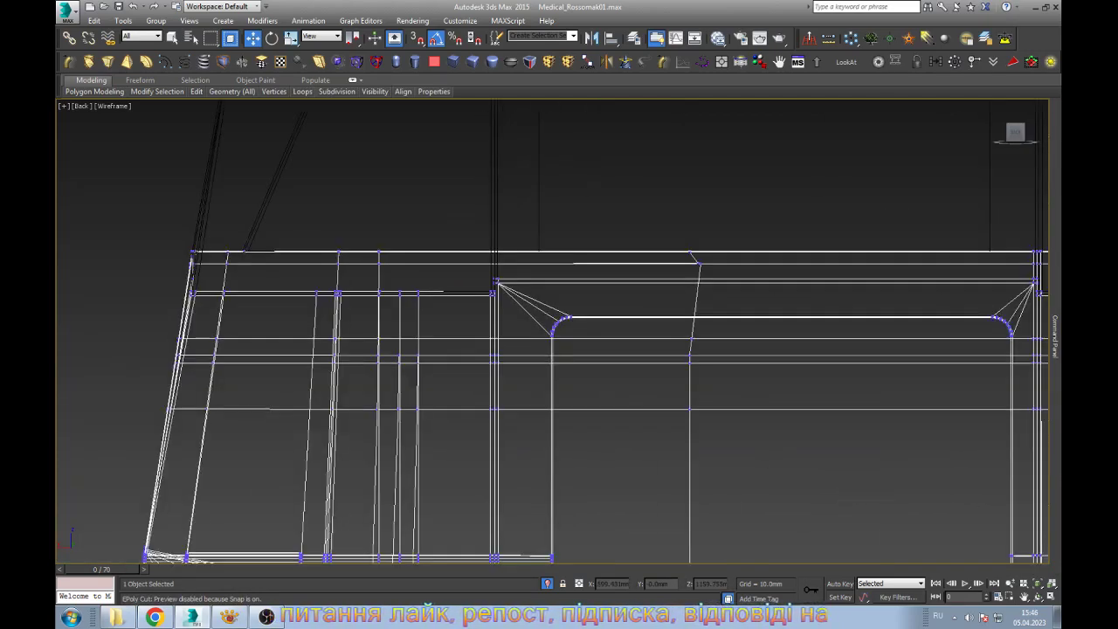
scroll(329, 319, down, 3)
scroll(329, 319, up, 3)
scroll(329, 320, up, 3)
scroll(329, 320, down, 4)
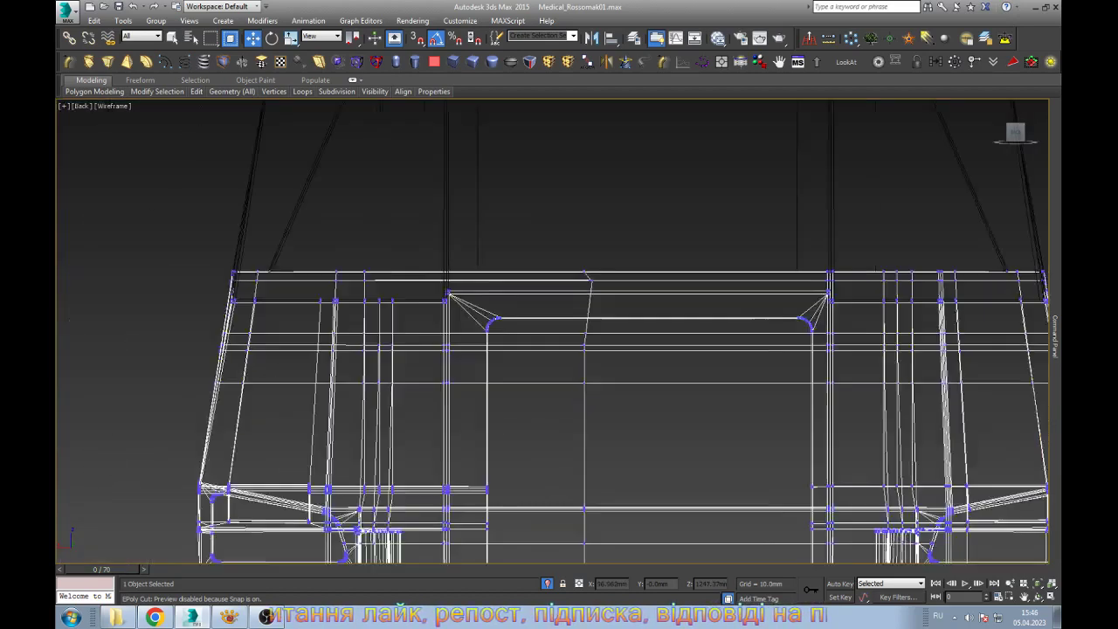
scroll(643, 262, down, 2)
Select the vertical edge in the rear frame and orbit into a tilted view
key(2)
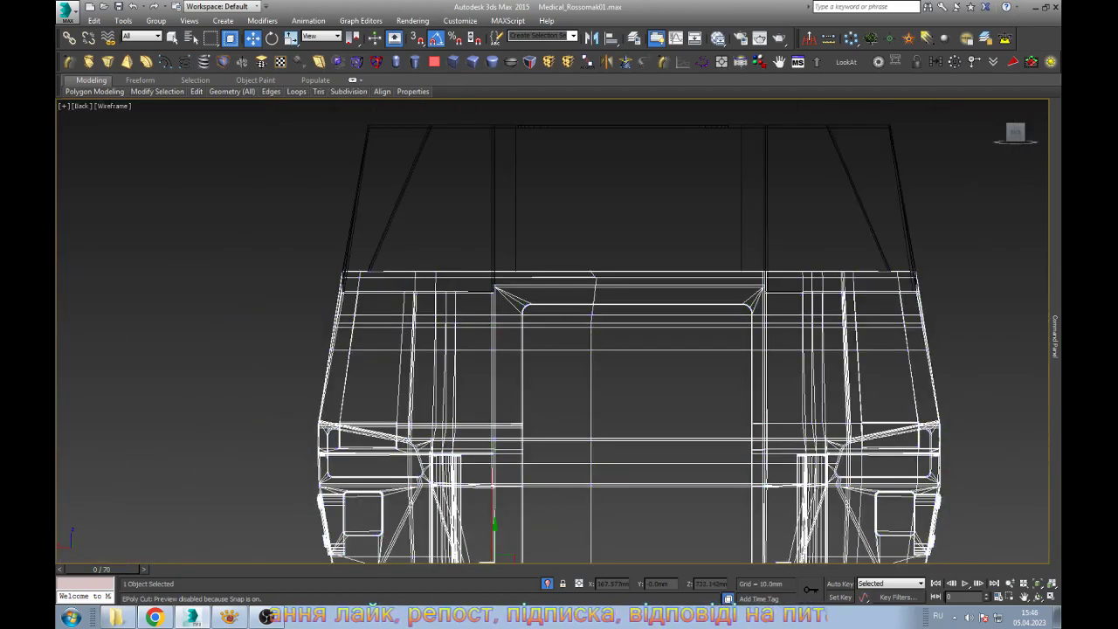
click(592, 393)
key(ctrl+r)
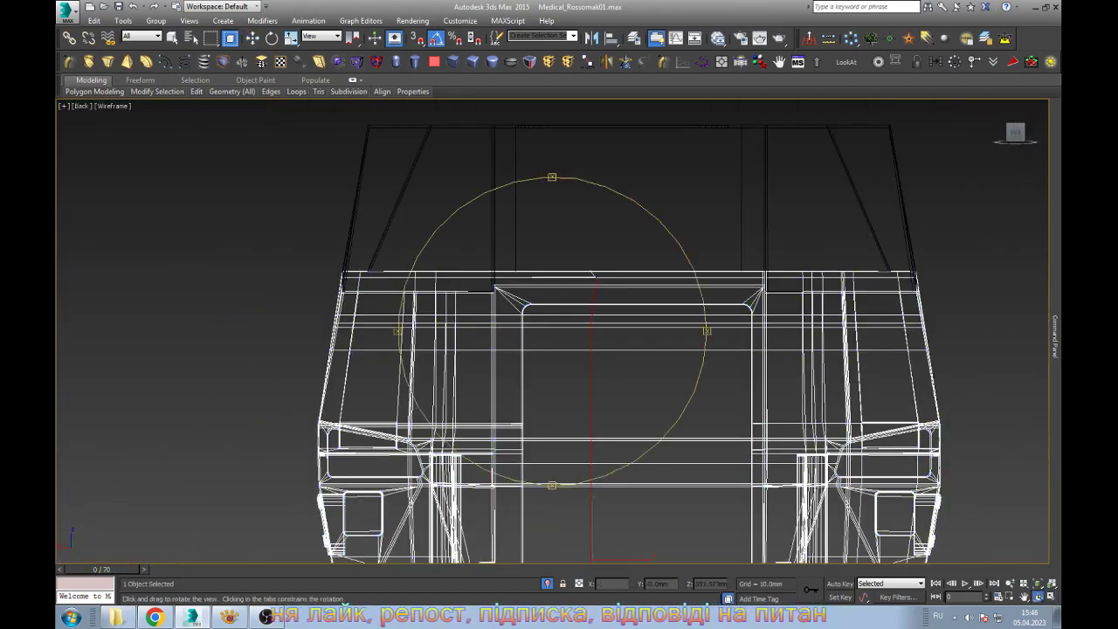
scroll(552, 330, up, 2)
scroll(552, 330, down, 5)
mouse_move(552, 330)
mouse_down()
mouse_move(612, 349)
mouse_move(552, 288)
mouse_move(559, 367)
mouse_move(533, 289)
mouse_move(559, 349)
mouse_up()
Pick a face on the hull's underside, then orbit and zoom onto the front bumper corner
key(w)
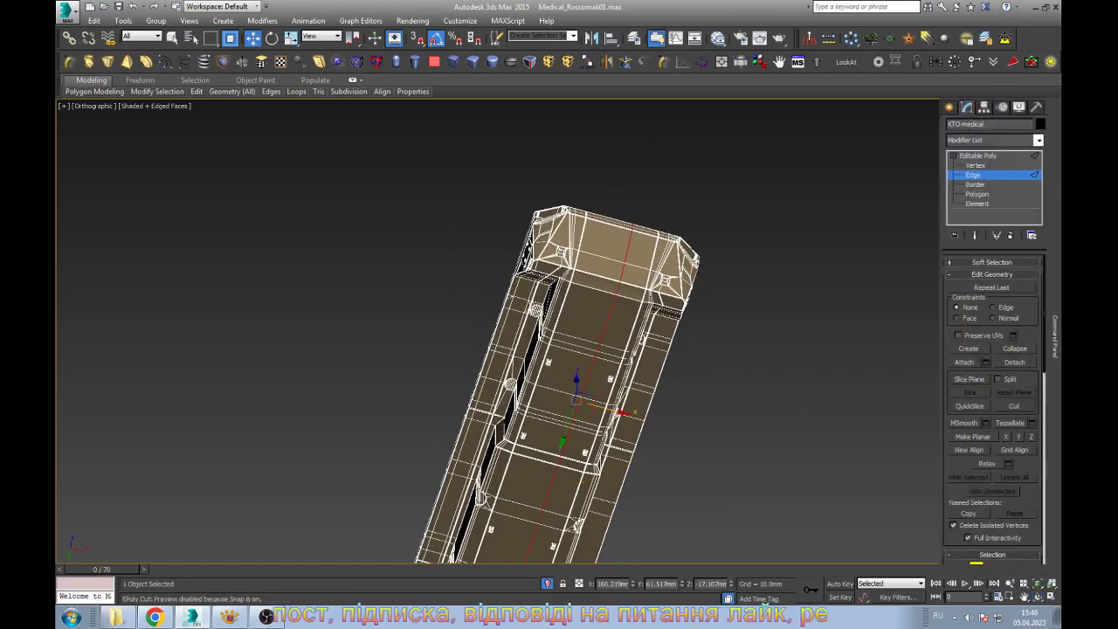
click(554, 452)
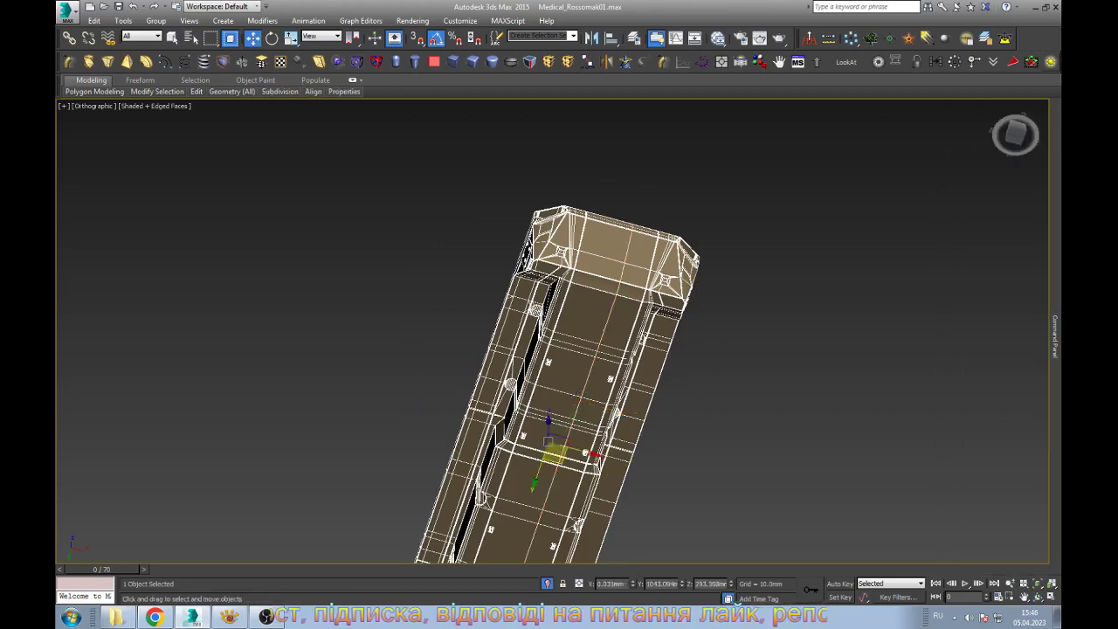
scroll(743, 241, down, 2)
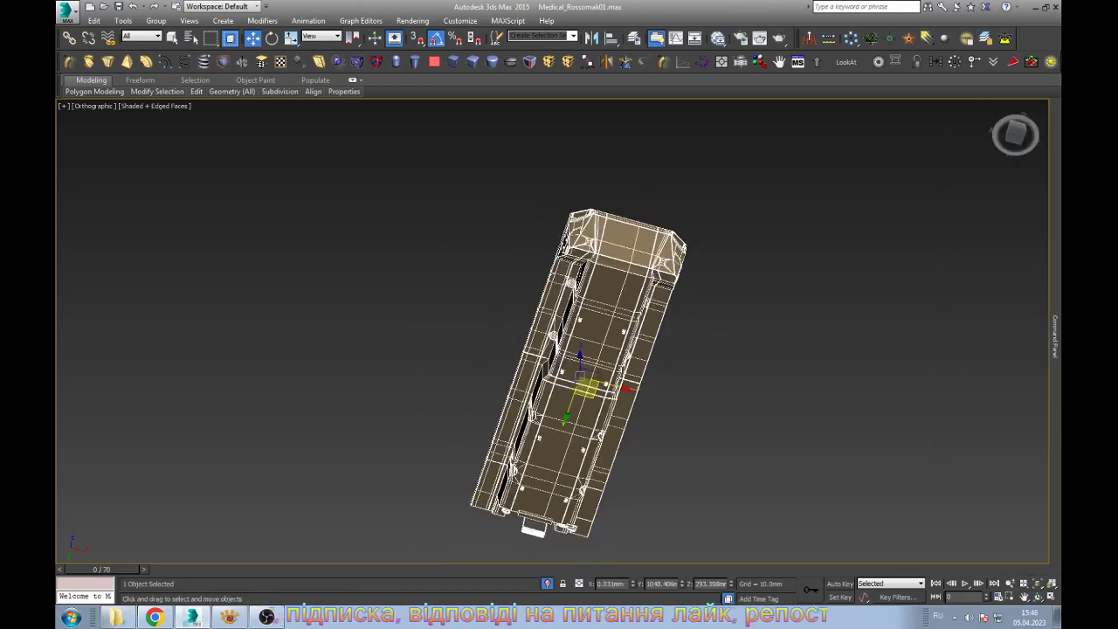
scroll(743, 241, up, 2)
scroll(612, 332, down, 2)
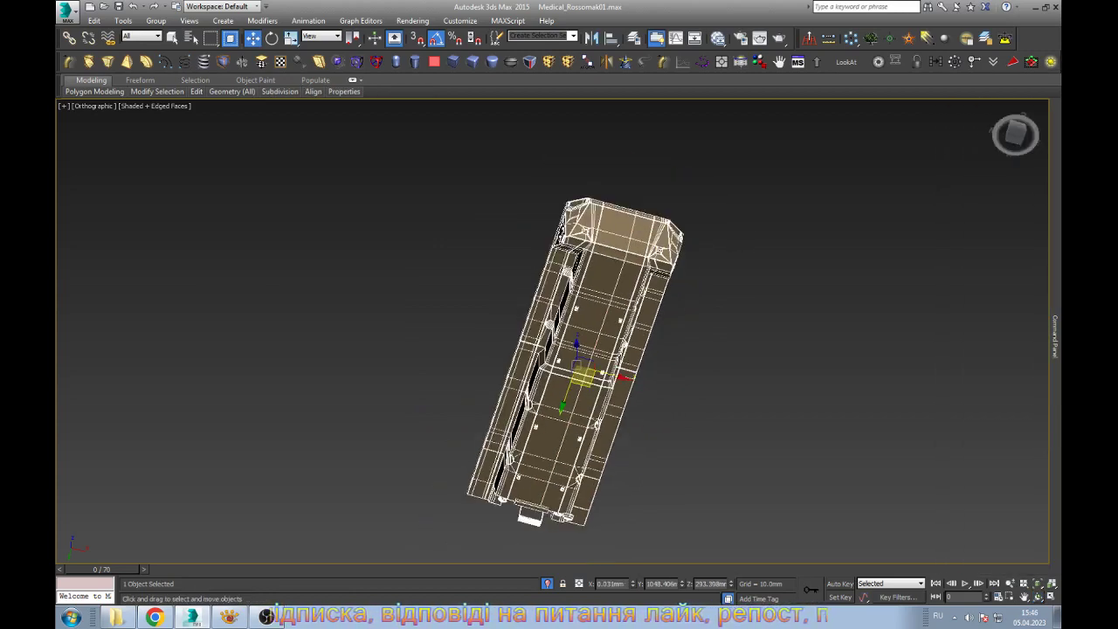
key(ctrl+r)
mouse_move(559, 367)
mouse_down()
mouse_move(559, 288)
mouse_move(552, 367)
mouse_up()
scroll(551, 331, up, 5)
scroll(552, 331, down, 5)
scroll(552, 332, up, 5)
Enter vertex editing with Move active, orbit the bumper corner, then frame the hull in Front view
scroll(552, 331, up, 2)
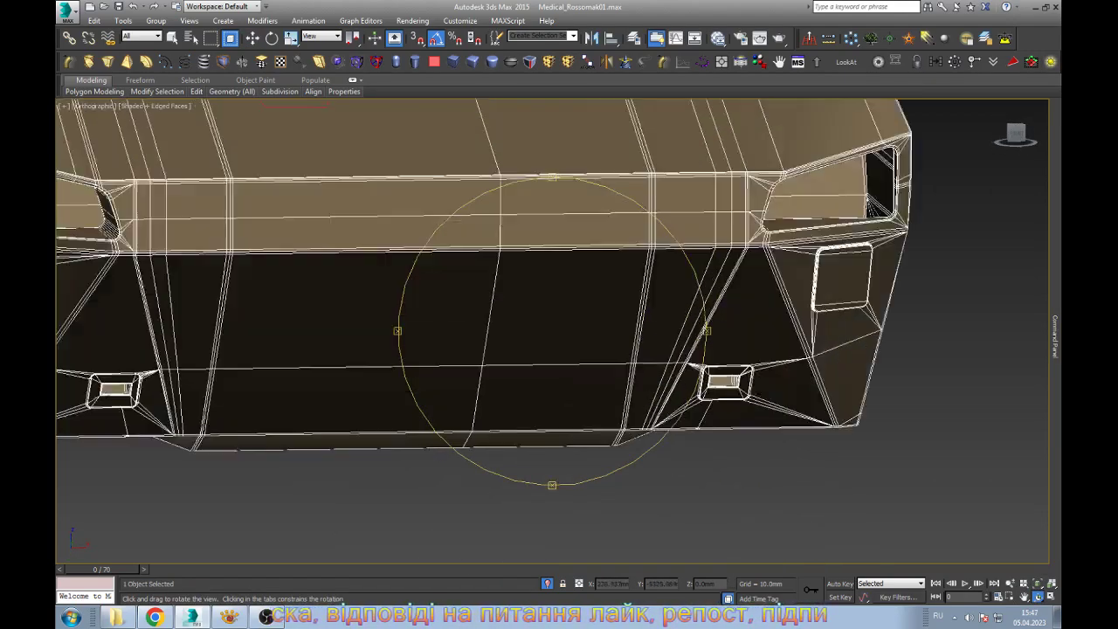
scroll(576, 437, up, 4)
scroll(576, 436, up, 3)
key(w)
key(1)
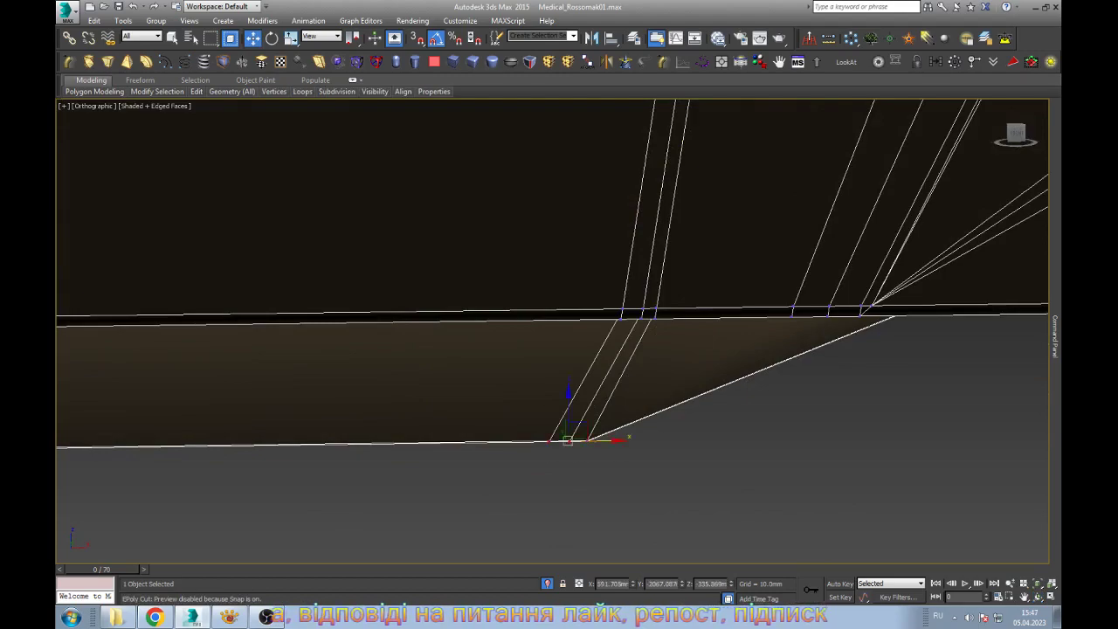
key(ctrl+r)
drag(551, 350, 552, 289)
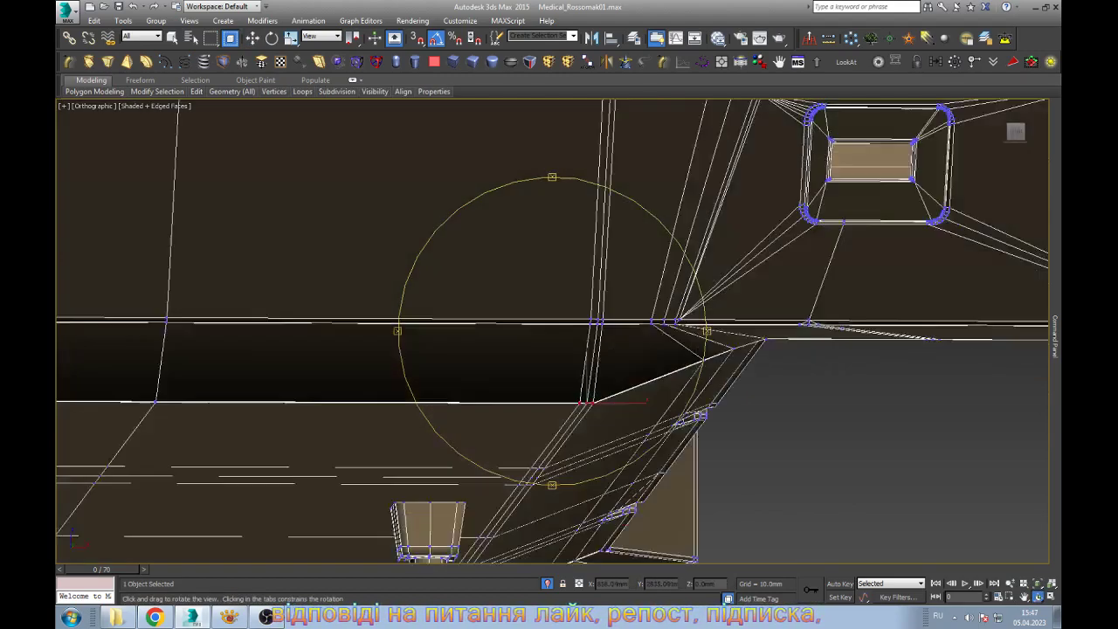
mouse_move(559, 349)
mouse_down()
mouse_move(506, 315)
mouse_move(524, 367)
mouse_move(541, 349)
mouse_up()
scroll(559, 350, down, 3)
scroll(559, 349, down, 3)
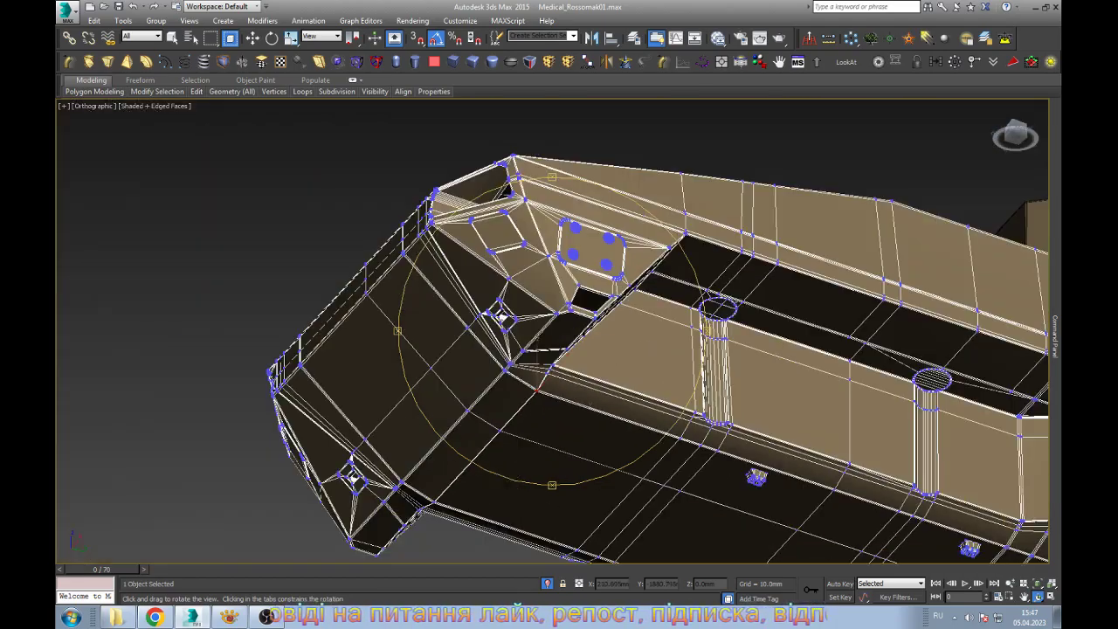
drag(552, 330, 611, 262)
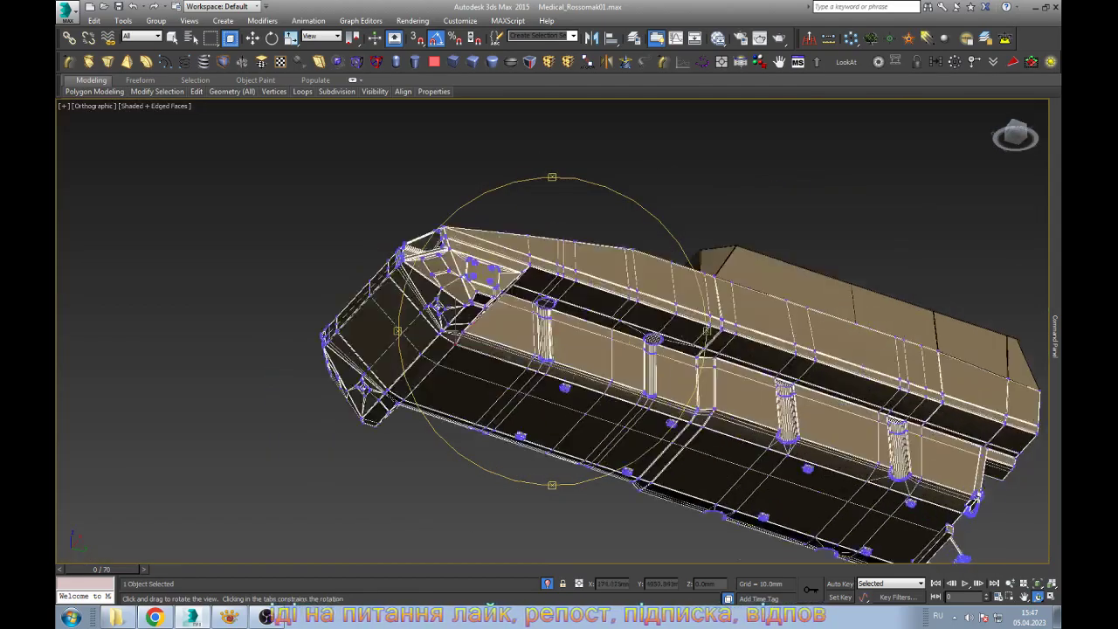
scroll(552, 330, up, 5)
mouse_move(552, 330)
mouse_down()
mouse_move(105, 105)
mouse_move(63, 112)
mouse_up()
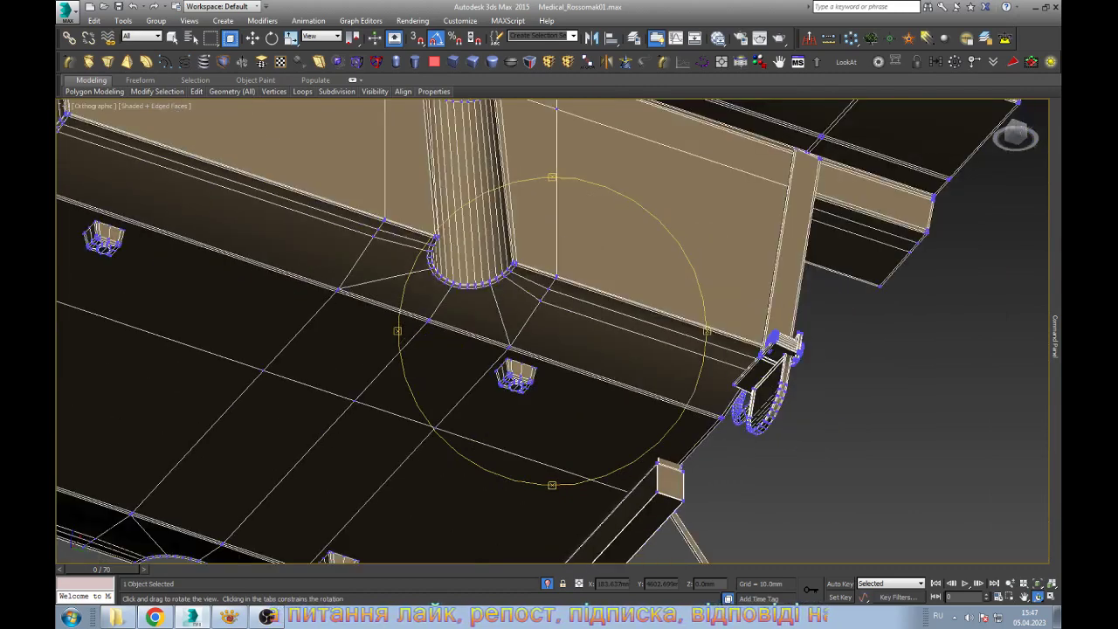
key(w)
key(f)
key(z)
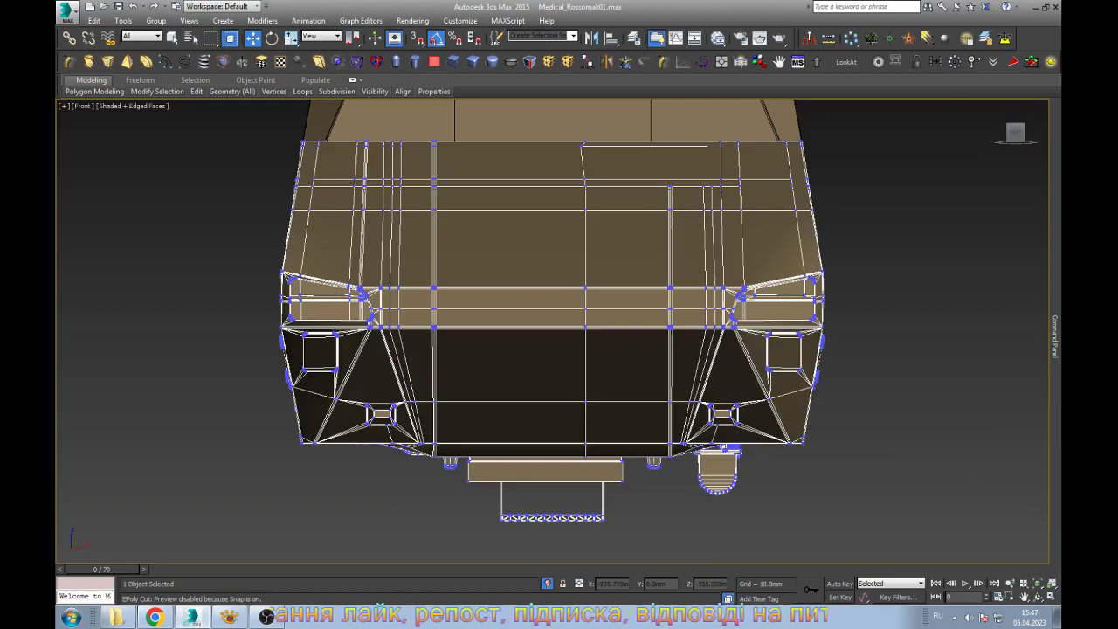
Zoom in on the lower front corner and slide its vertex right along the bottom edge
scroll(393, 445, up, 5)
scroll(393, 445, up, 2)
scroll(393, 445, up, 2)
scroll(393, 446, up, 2)
key(F3)
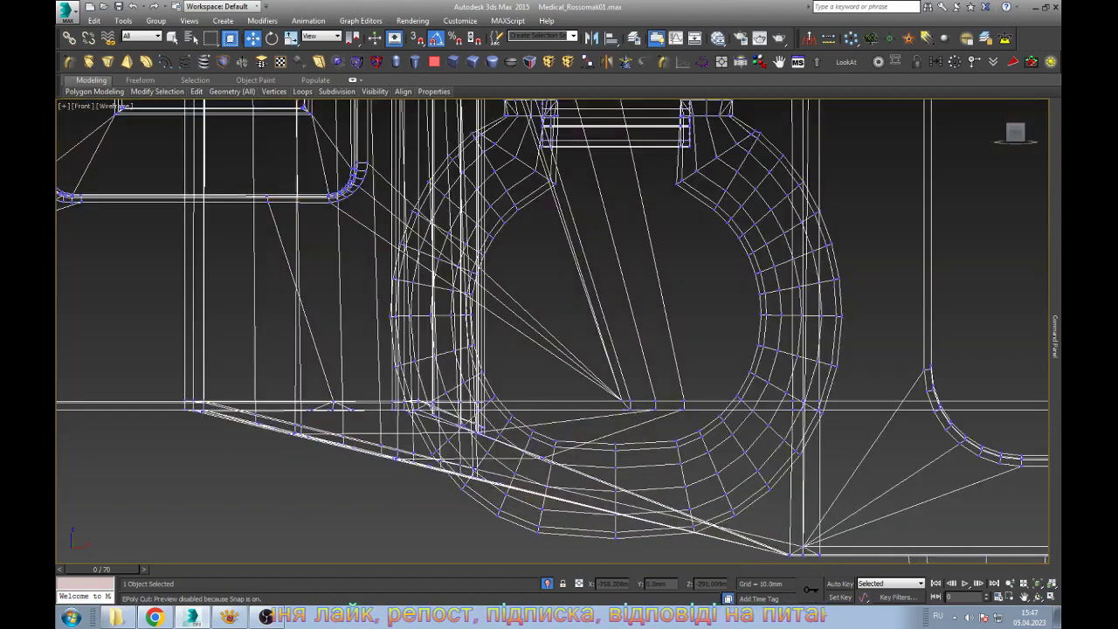
scroll(552, 331, down, 3)
scroll(552, 332, down, 2)
key(F3)
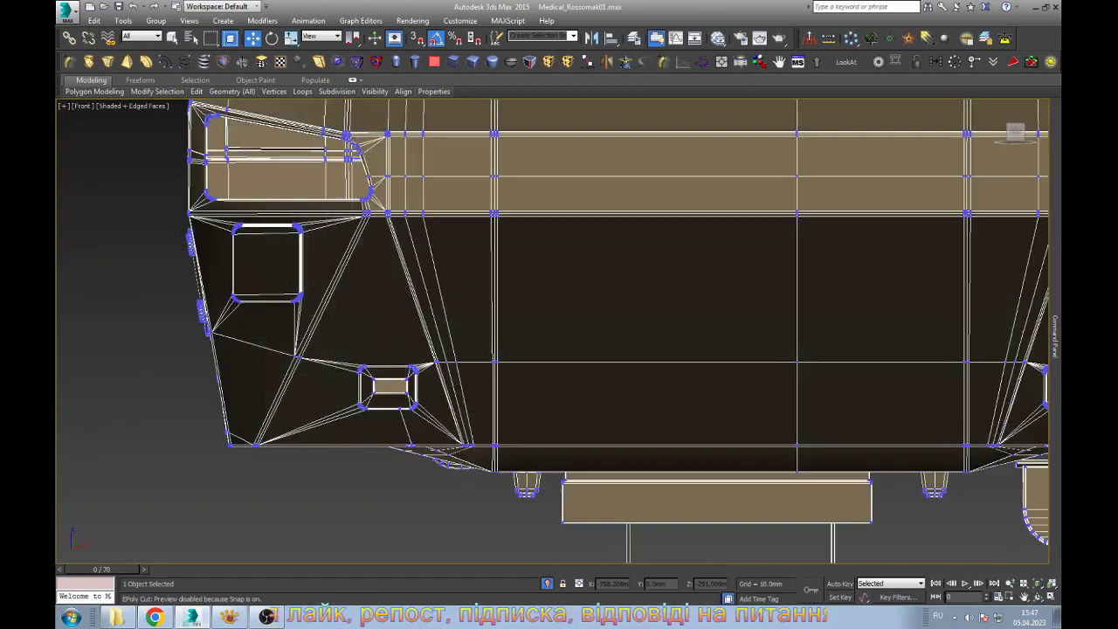
scroll(214, 432, up, 5)
scroll(214, 433, up, 1)
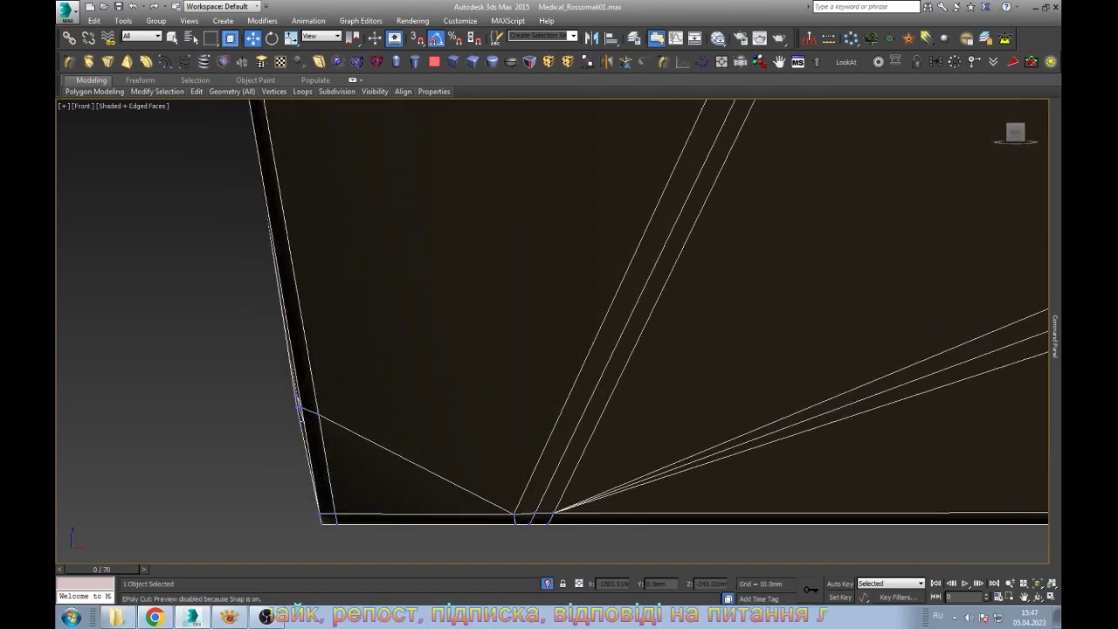
scroll(559, 332, up, 2)
key(F3)
scroll(559, 332, up, 2)
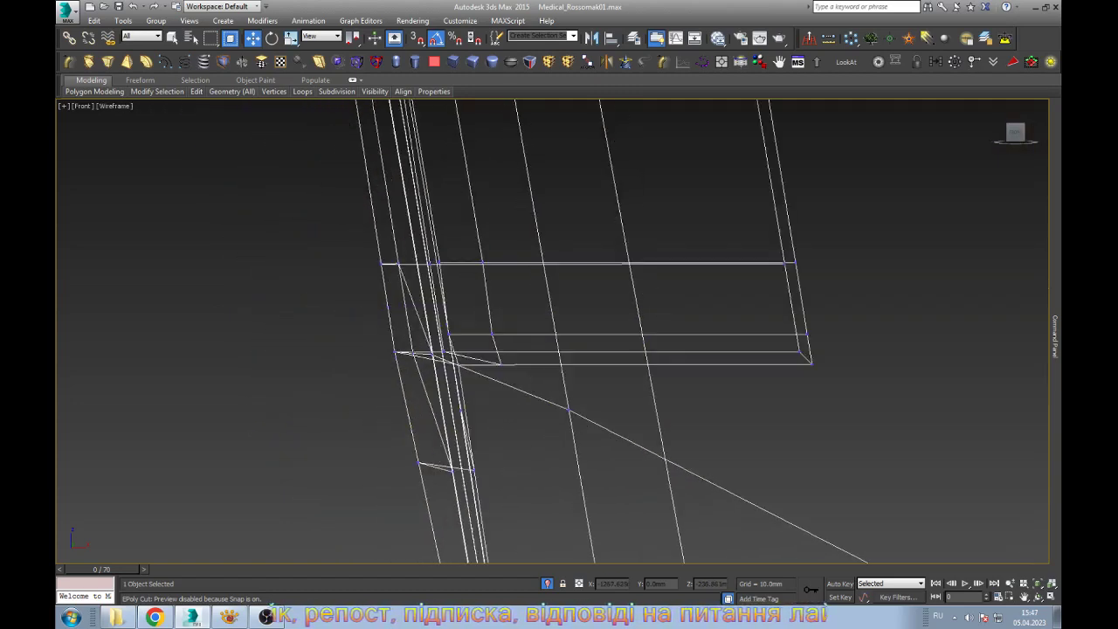
key(F3)
scroll(551, 332, down, 3)
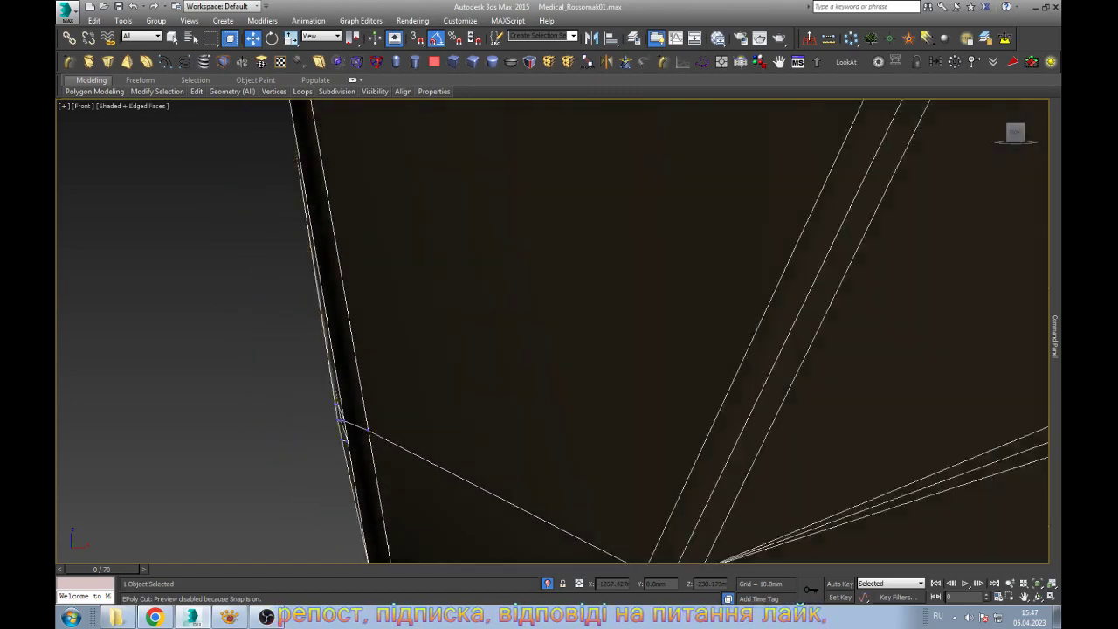
key(F3)
scroll(552, 332, up, 2)
scroll(401, 393, up, 2)
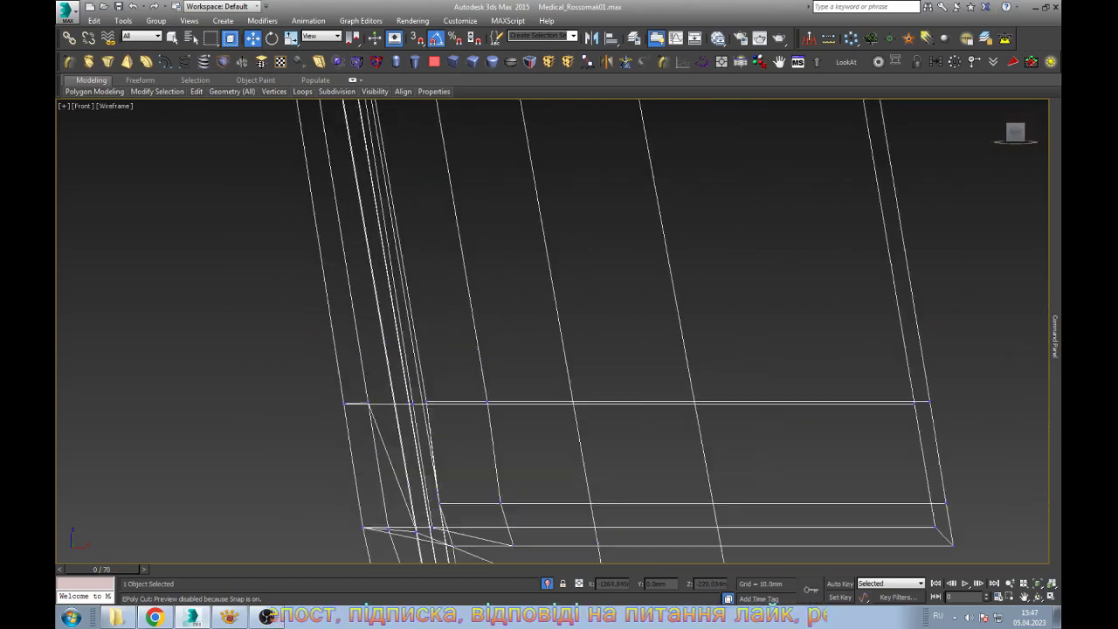
key(F3)
scroll(401, 393, up, 2)
key(F3)
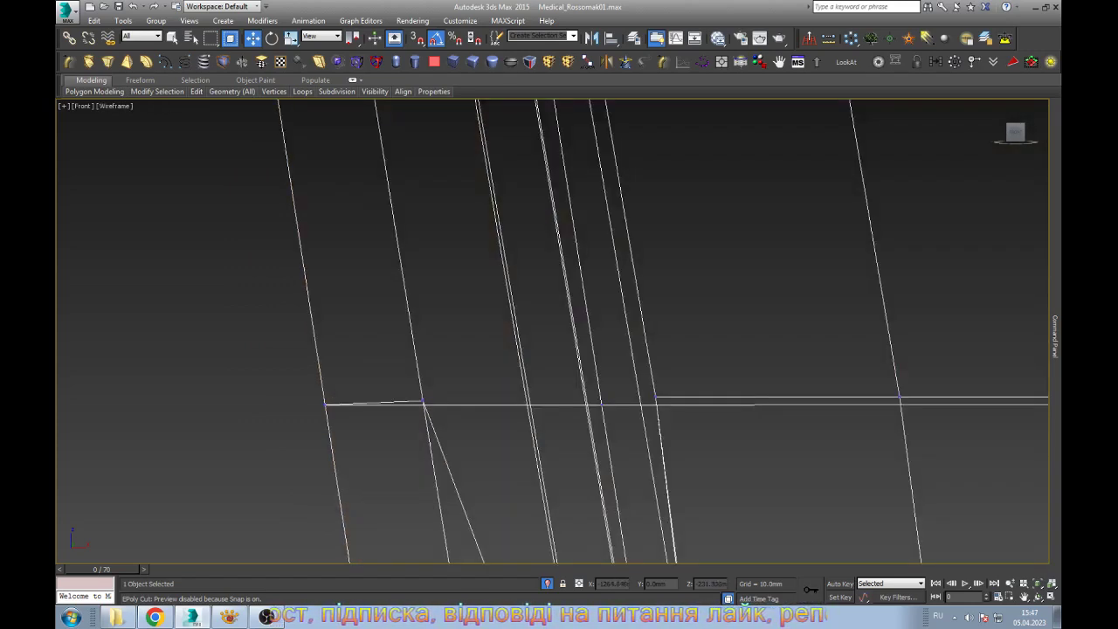
click(421, 401)
key(F3)
drag(454, 400, 525, 402)
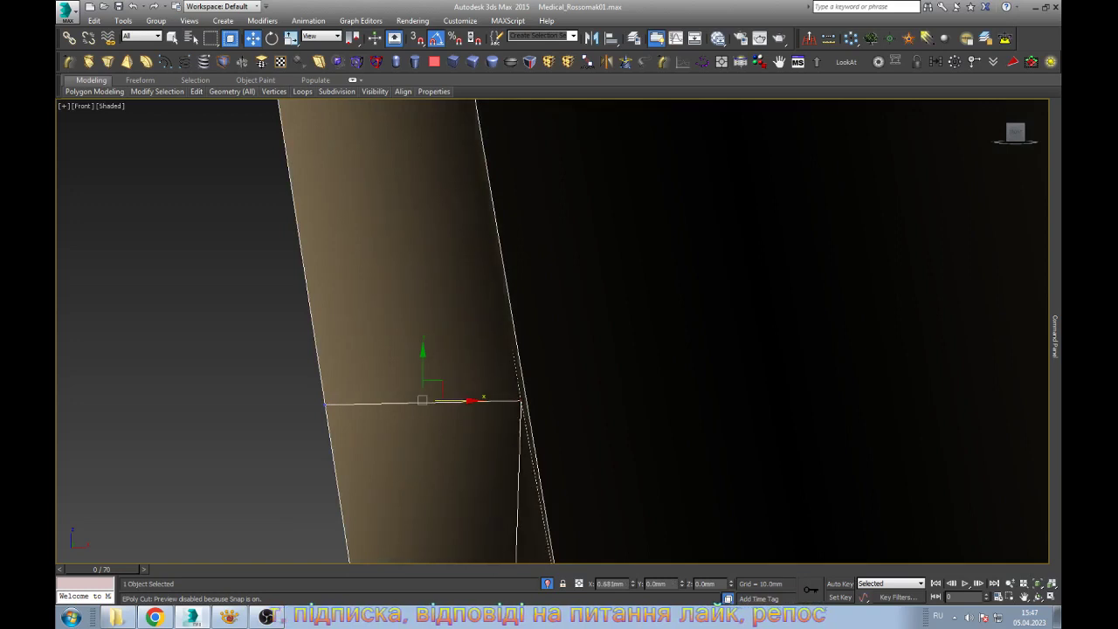
Move the cut's left-end vertex onto the edge and delete the redundant junction vertex
key(F3)
click(325, 404)
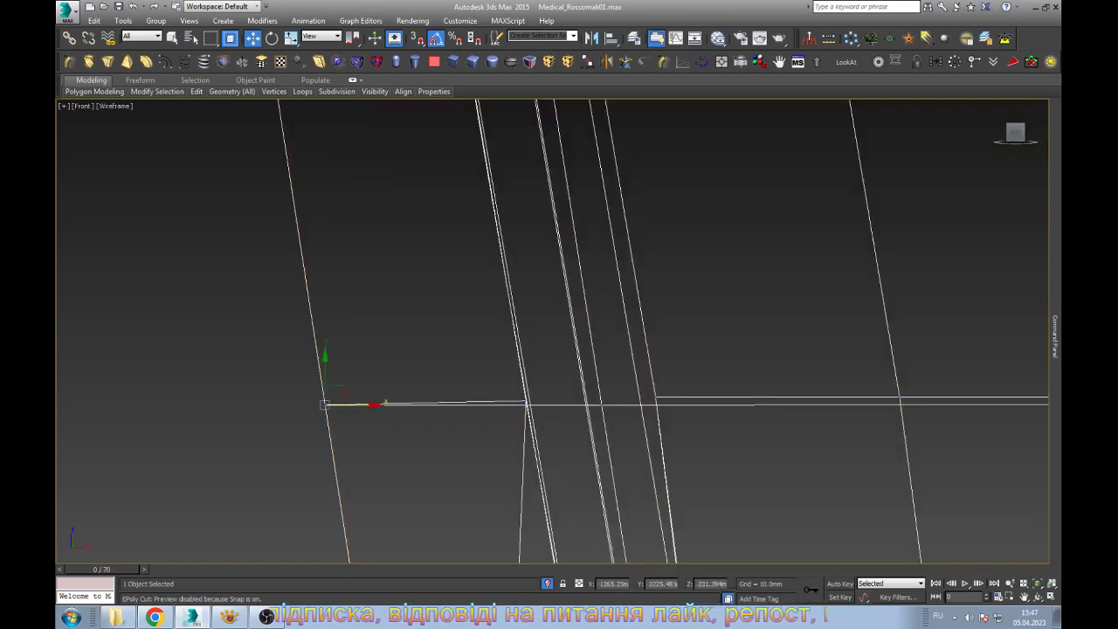
drag(375, 403, 524, 400)
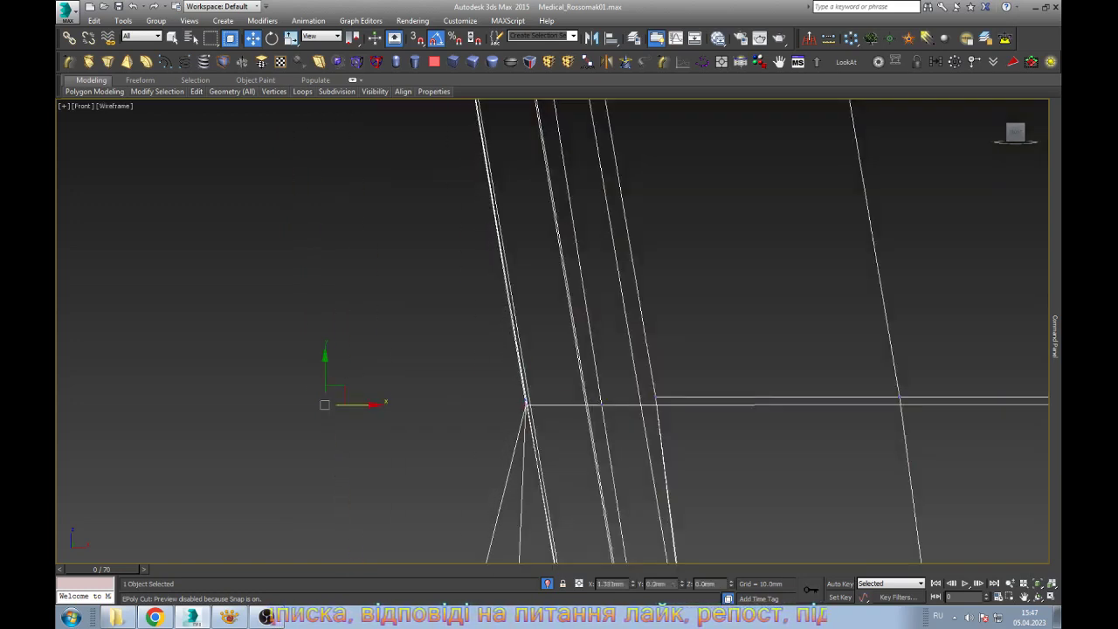
scroll(524, 399, up, 1)
scroll(552, 332, down, 2)
scroll(552, 332, up, 1)
key(F3)
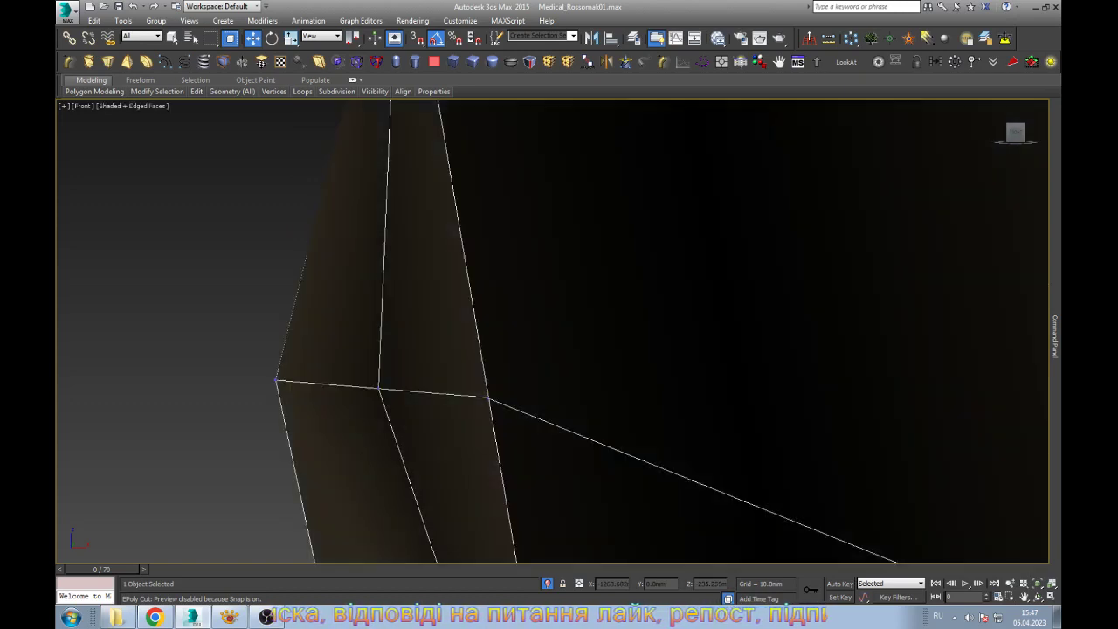
click(378, 388)
key(BackSpace)
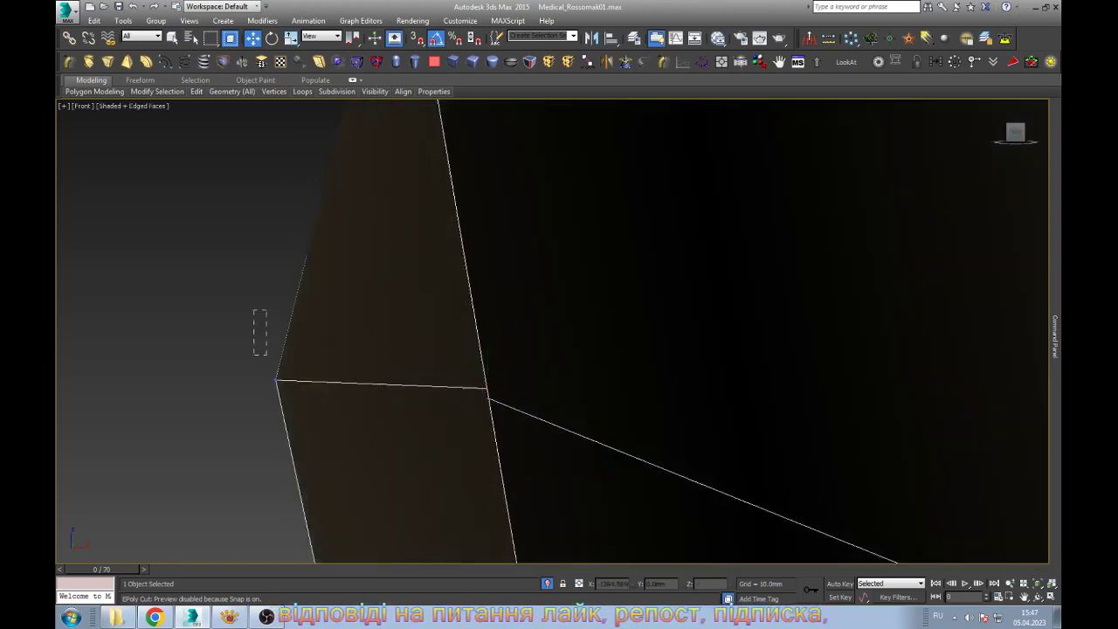
Snap the left corner, edge-crossing and cut-start vertices onto their neighbouring edges
drag(265, 312, 319, 445)
drag(443, 382, 482, 380)
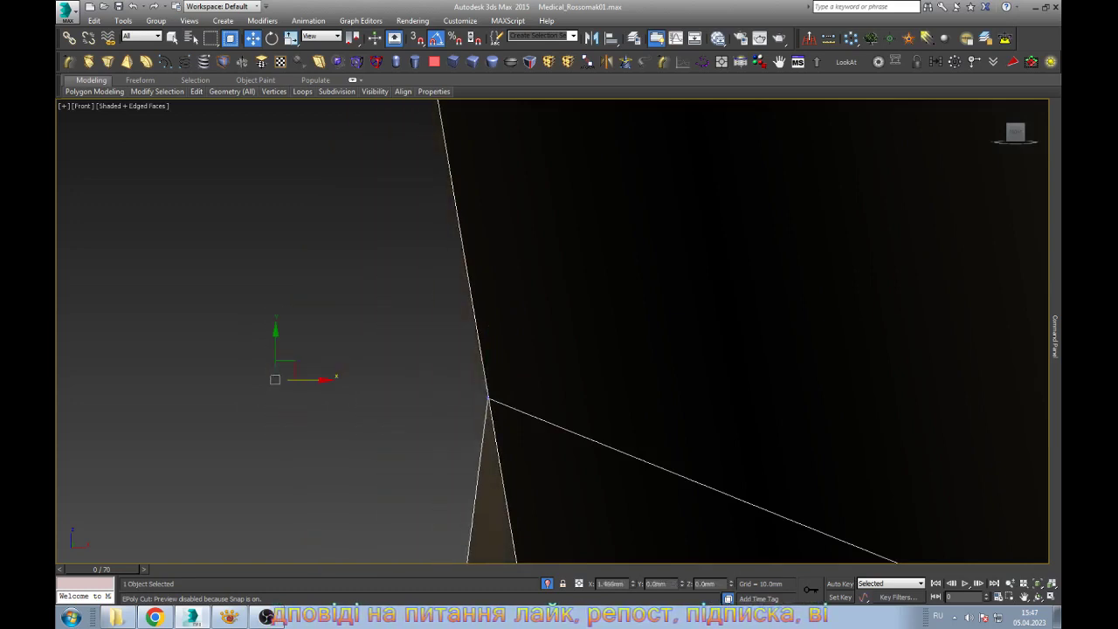
scroll(482, 379, down, 2)
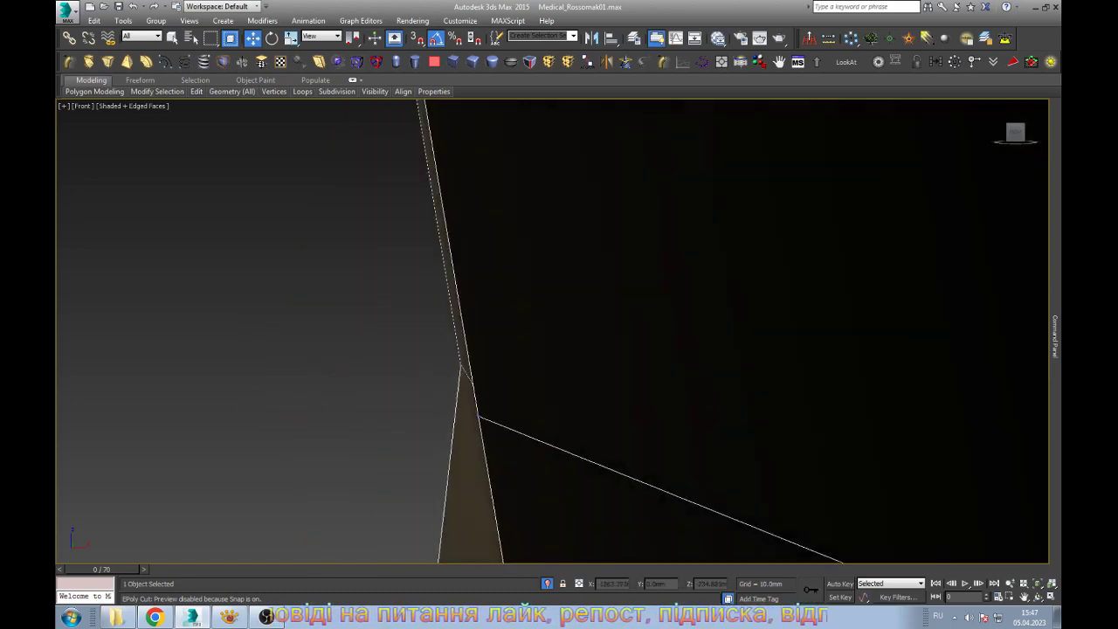
scroll(480, 410, down, 2)
key(F3)
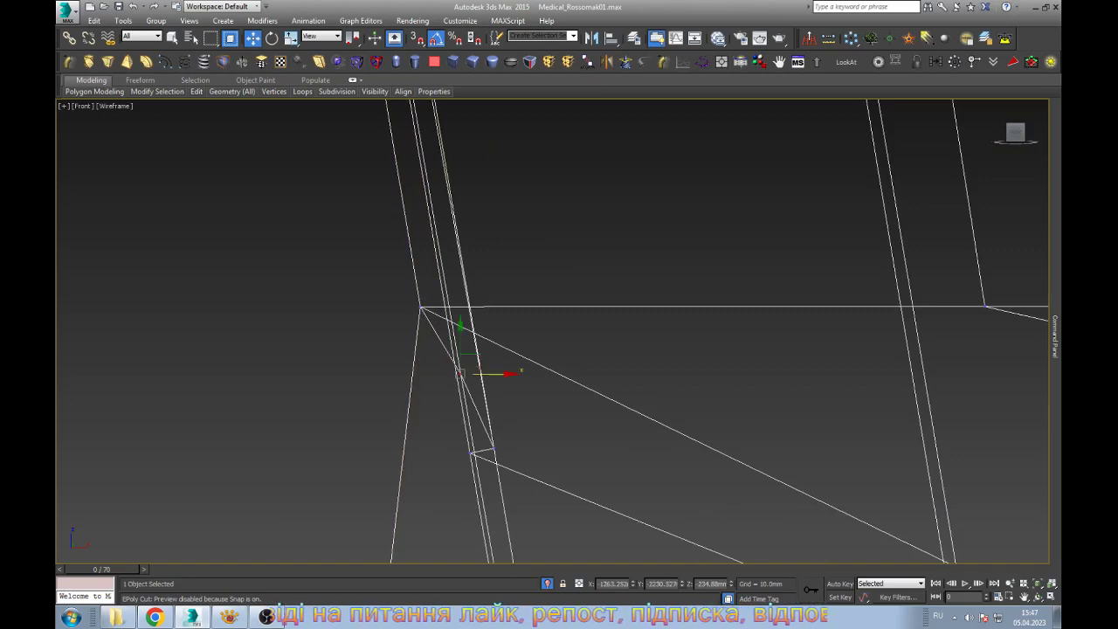
click(494, 445)
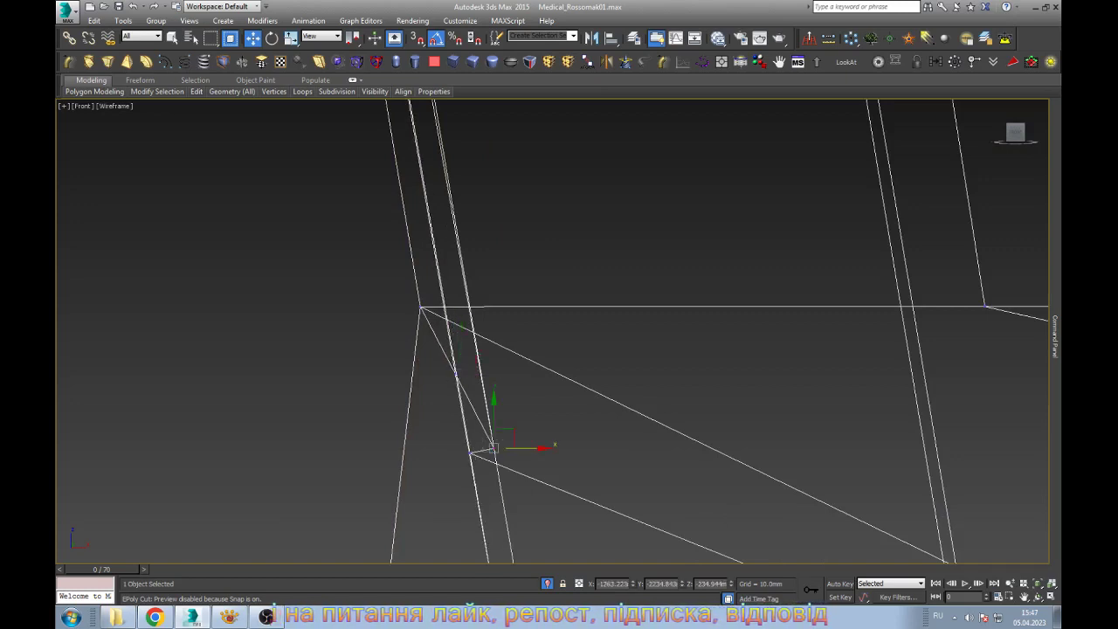
drag(494, 447, 470, 453)
click(420, 307)
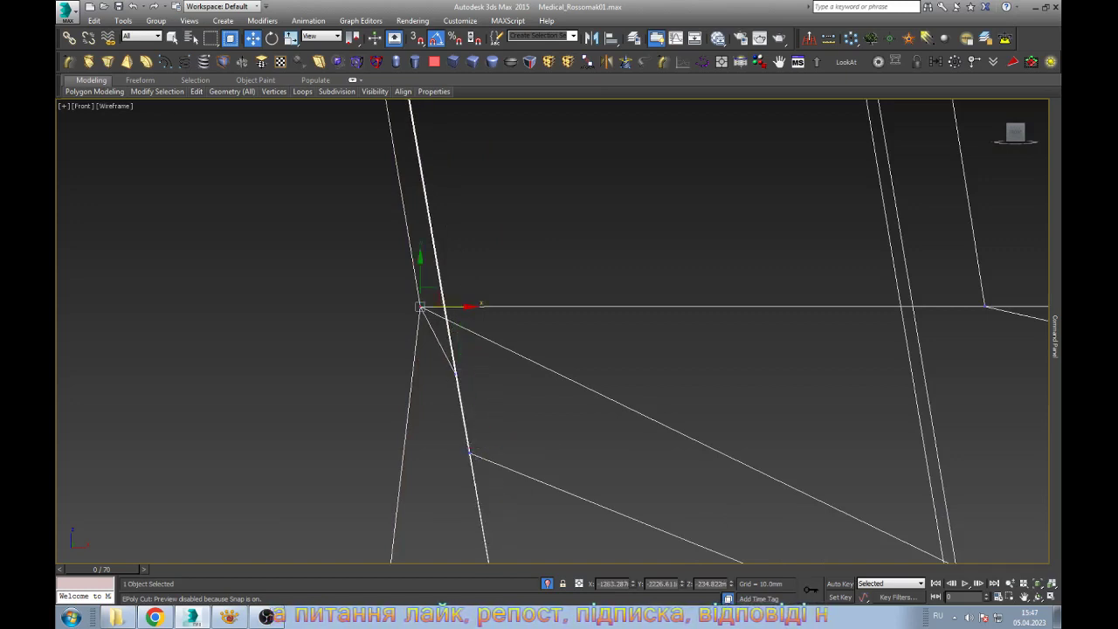
drag(420, 307, 443, 306)
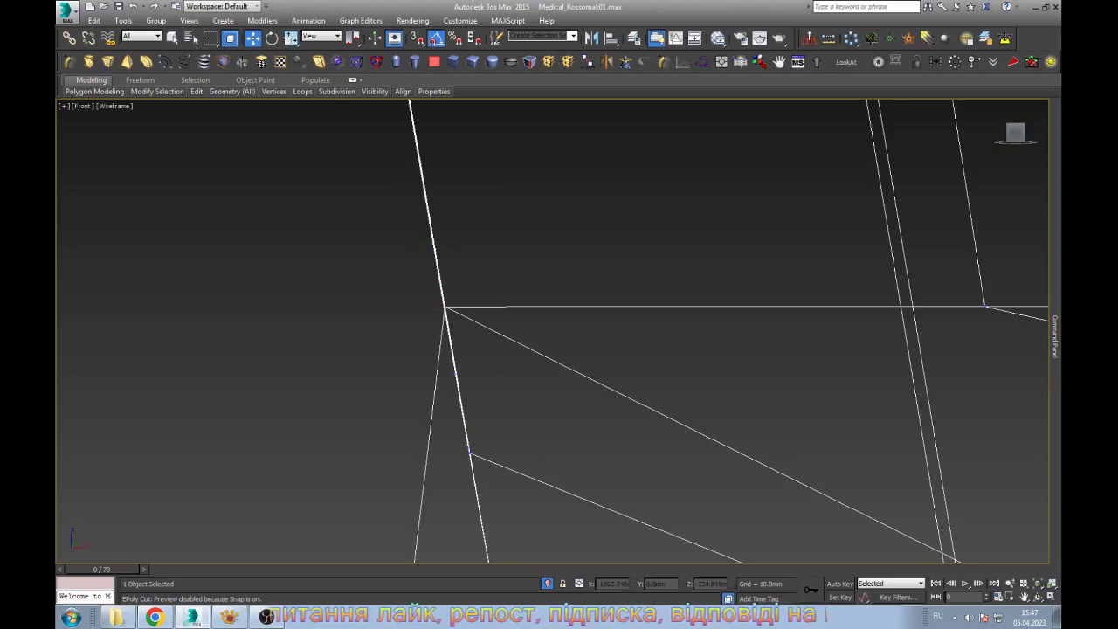
Slide the cut line's end vertex right onto the far edge, then deselect it
scroll(419, 306, down, 3)
scroll(524, 188, up, 3)
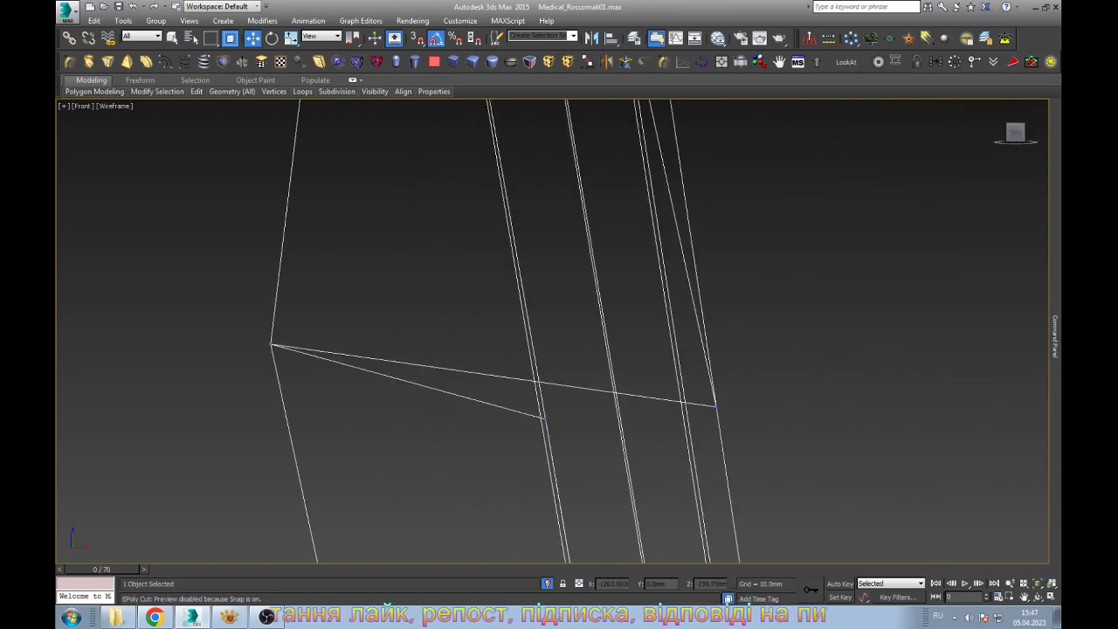
key(F3)
click(270, 343)
key(F3)
drag(270, 343, 529, 345)
scroll(531, 400, up, 2)
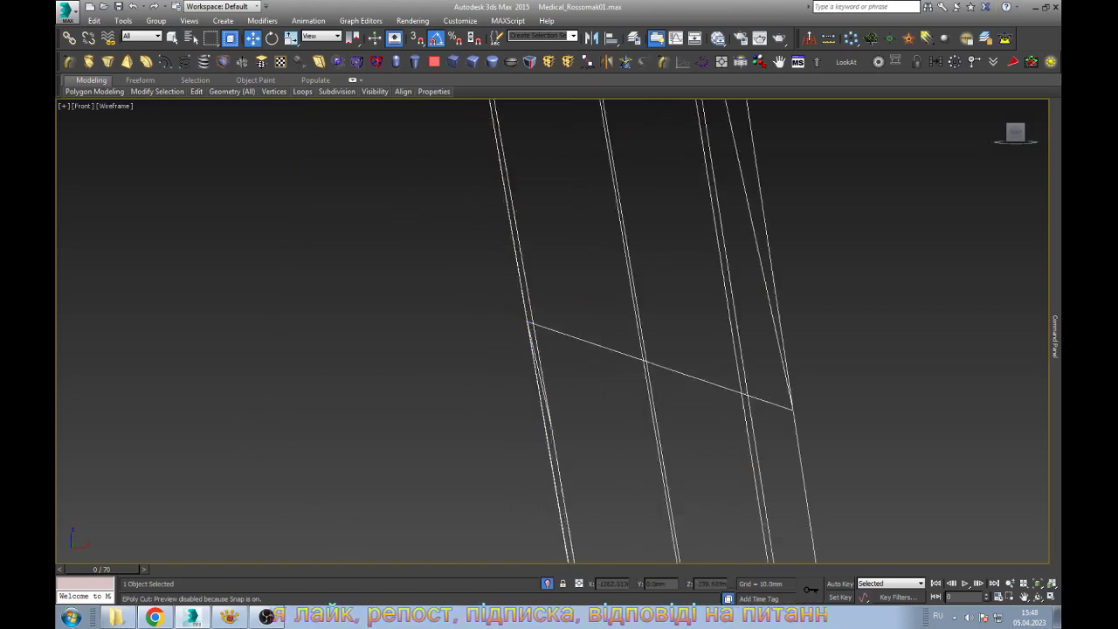
scroll(531, 399, up, 4)
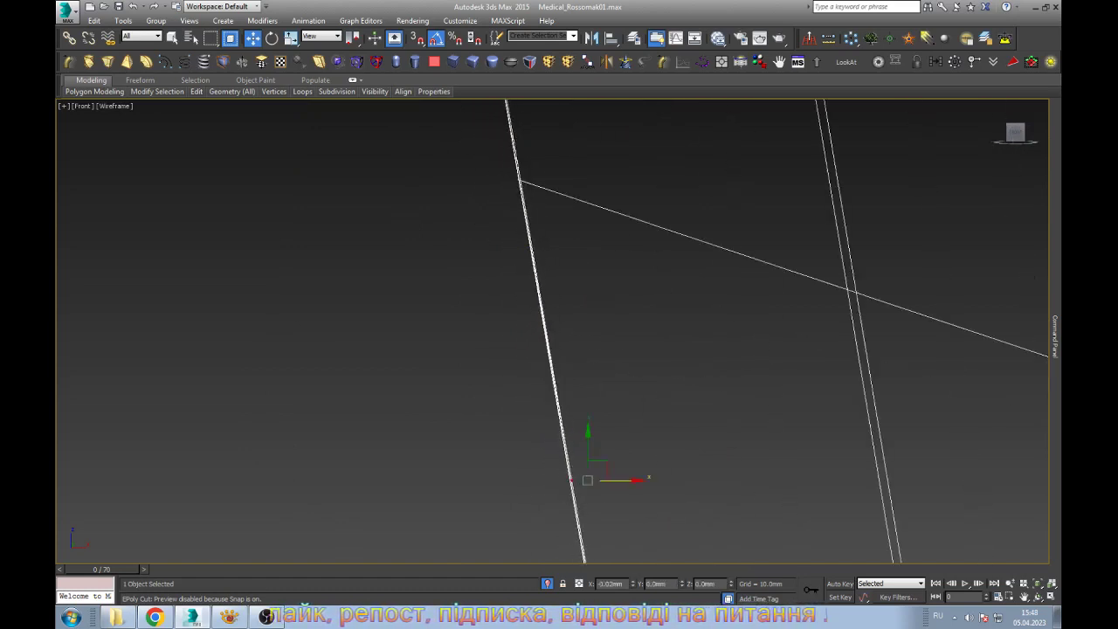
click(372, 313)
Move the remaining cut-end vertex so the edges meet at the corner, back in shaded view
scroll(372, 312, down, 5)
scroll(407, 345, up, 2)
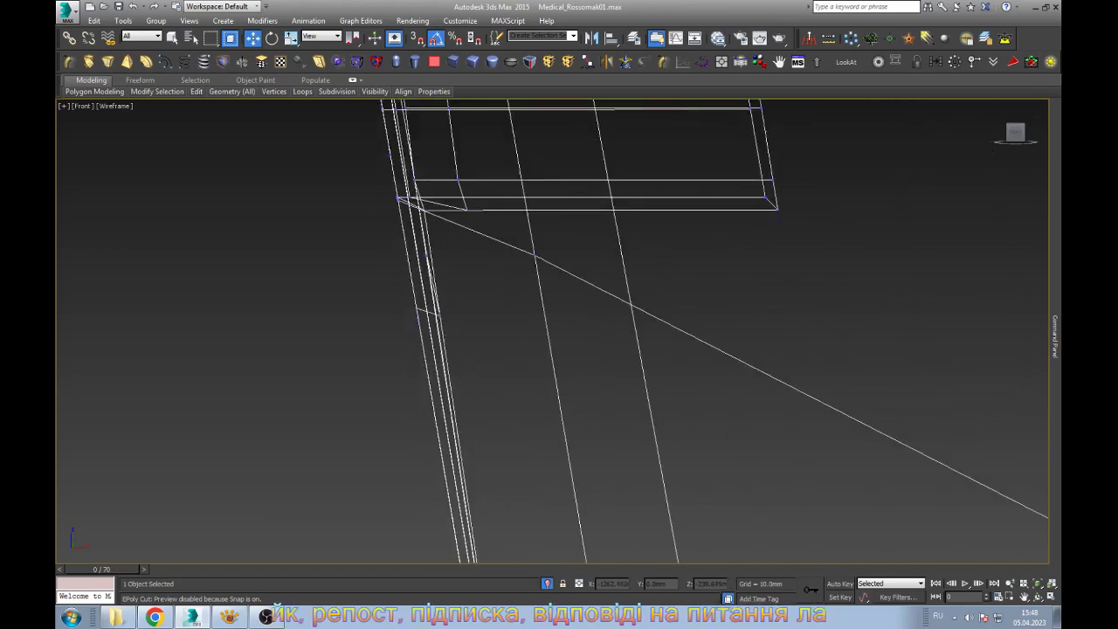
scroll(407, 345, down, 1)
scroll(407, 345, up, 1)
scroll(443, 186, up, 2)
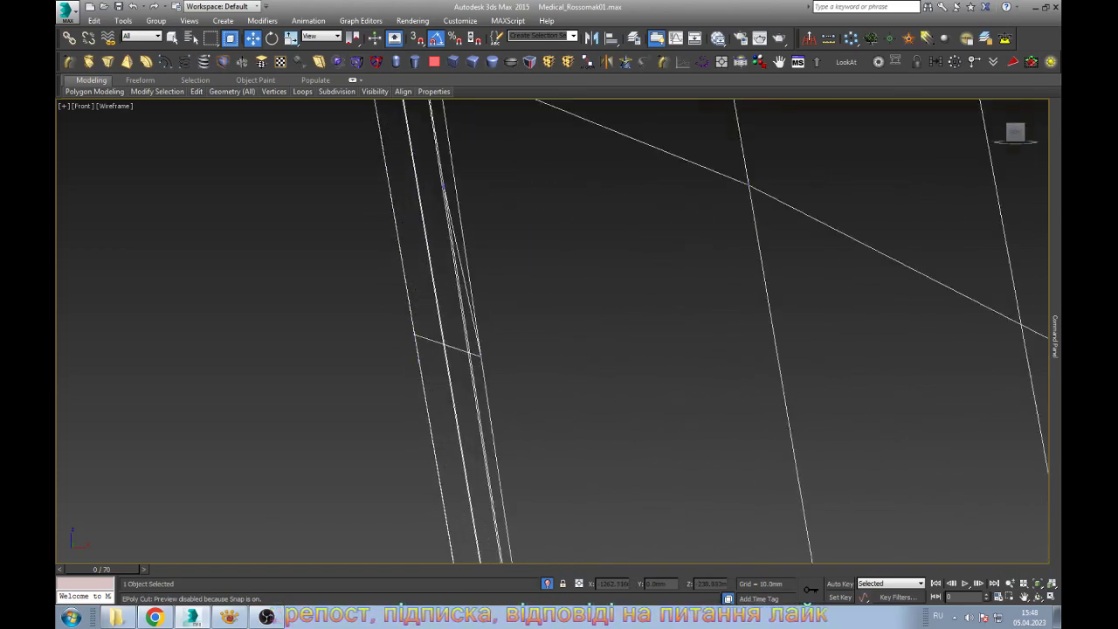
scroll(443, 186, up, 3)
scroll(443, 186, down, 3)
drag(436, 337, 536, 419)
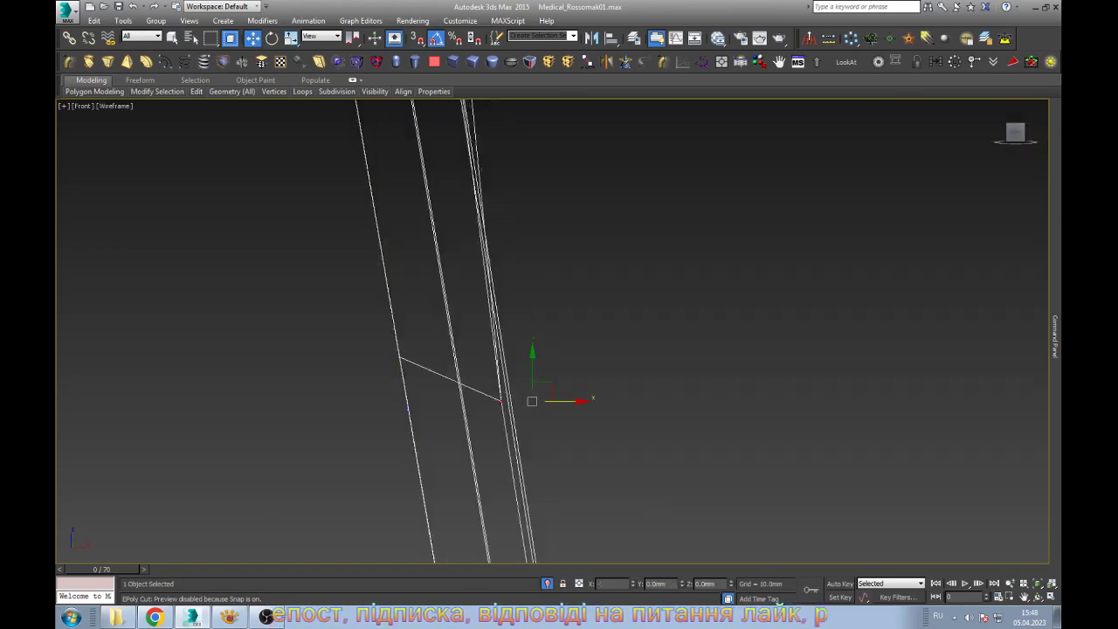
drag(407, 410, 408, 401)
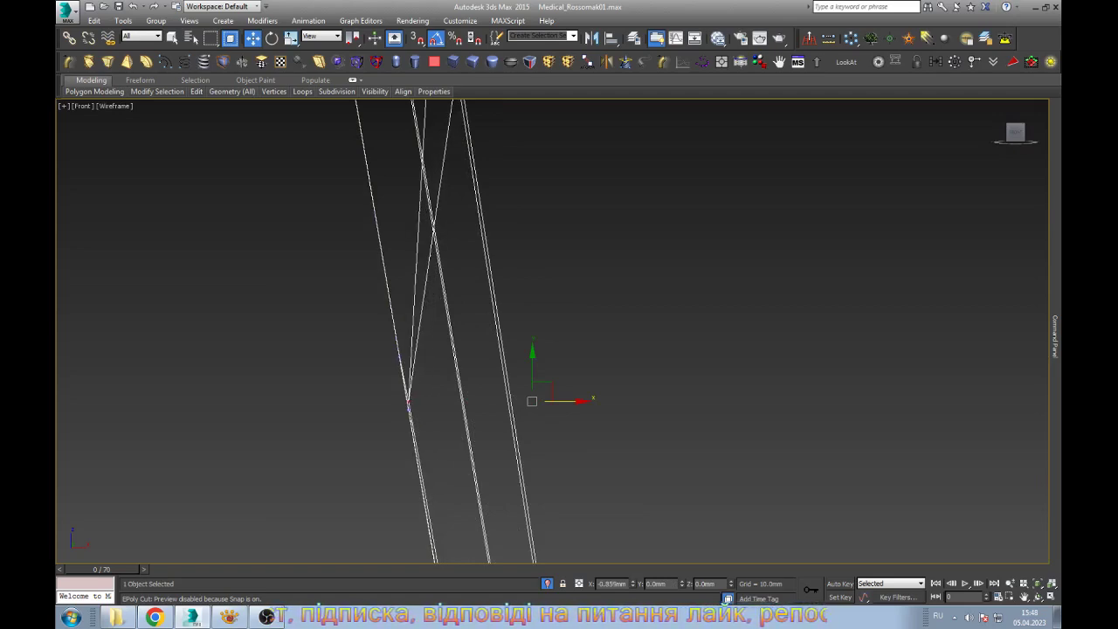
scroll(463, 402, down, 2)
scroll(462, 402, up, 1)
key(F3)
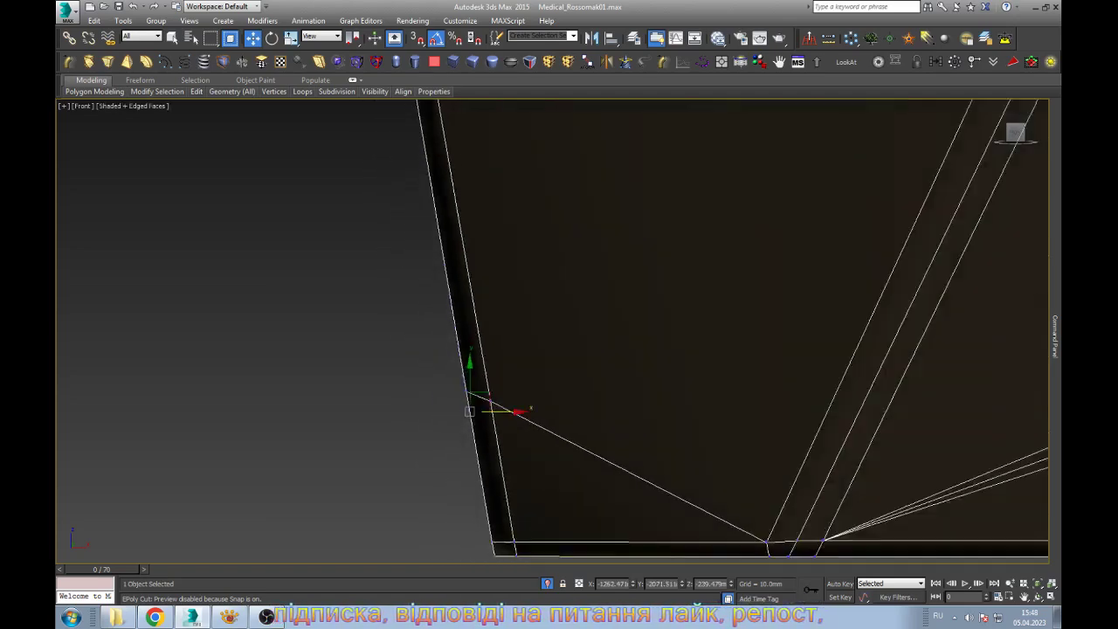
scroll(472, 404, down, 3)
Orbit around the hull from below, from above and along the side panel
click(1038, 596)
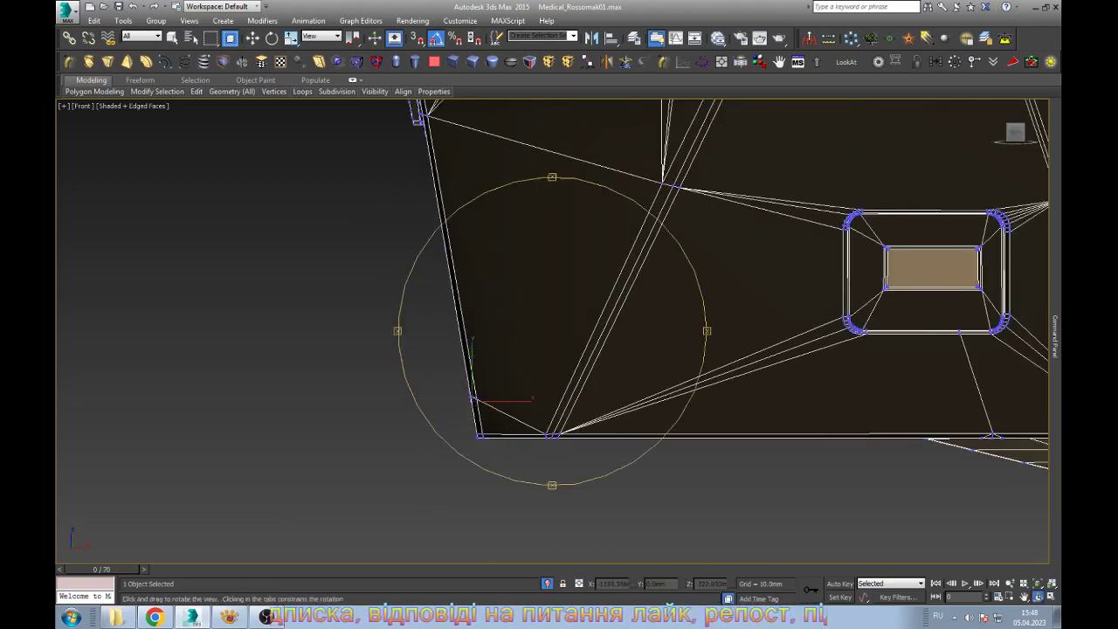
mouse_move(472, 403)
mouse_down()
mouse_move(489, 384)
mouse_move(524, 406)
mouse_move(576, 411)
mouse_up()
scroll(524, 406, down, 5)
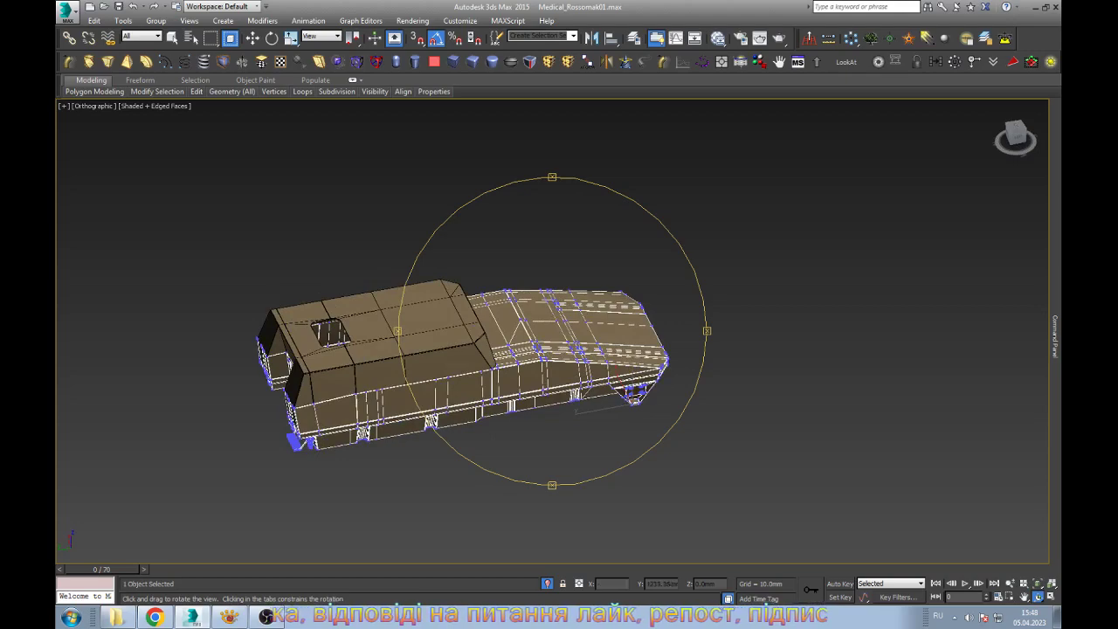
scroll(416, 410, up, 5)
scroll(552, 331, down, 5)
drag(552, 332, 576, 367)
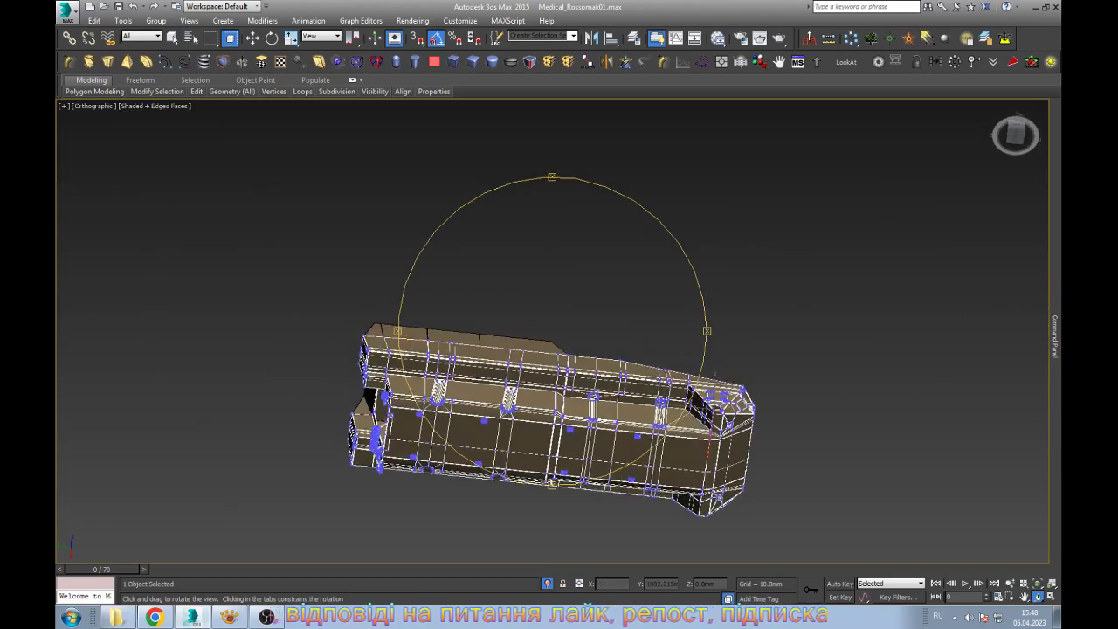
scroll(552, 332, up, 5)
scroll(551, 332, up, 5)
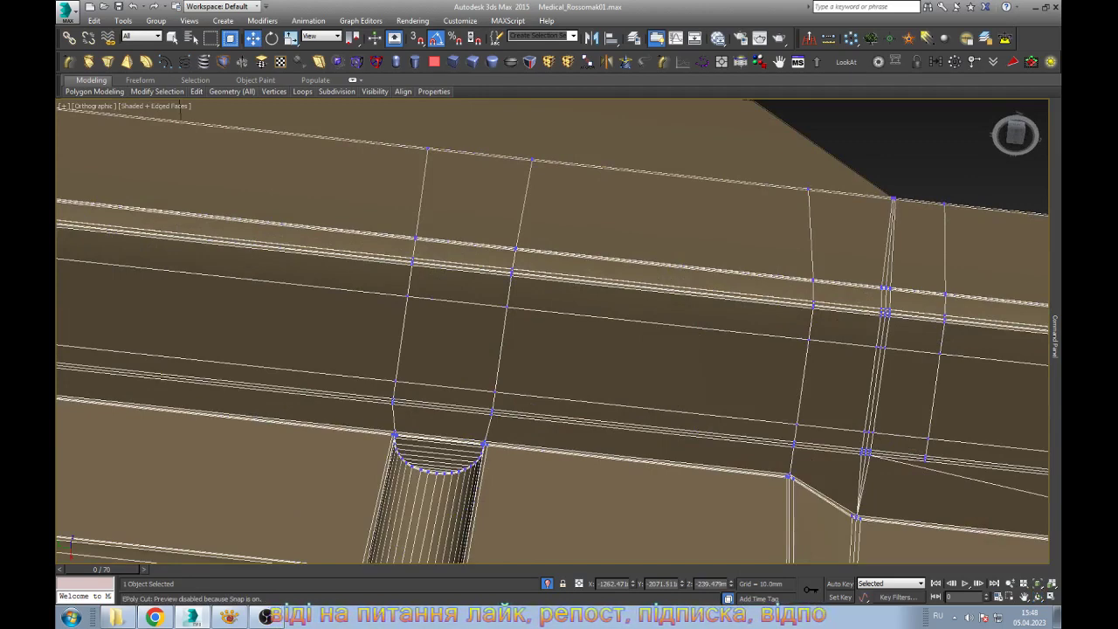
scroll(933, 504, up, 3)
scroll(656, 379, down, 2)
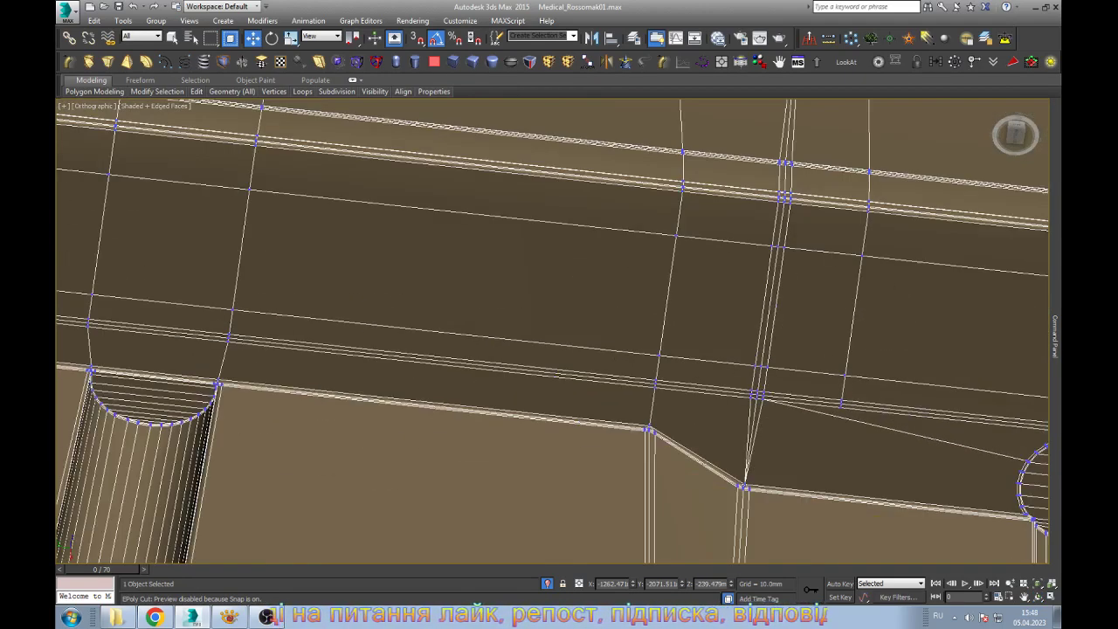
alt+middle_drag(559, 332, 594, 367)
scroll(559, 331, down, 3)
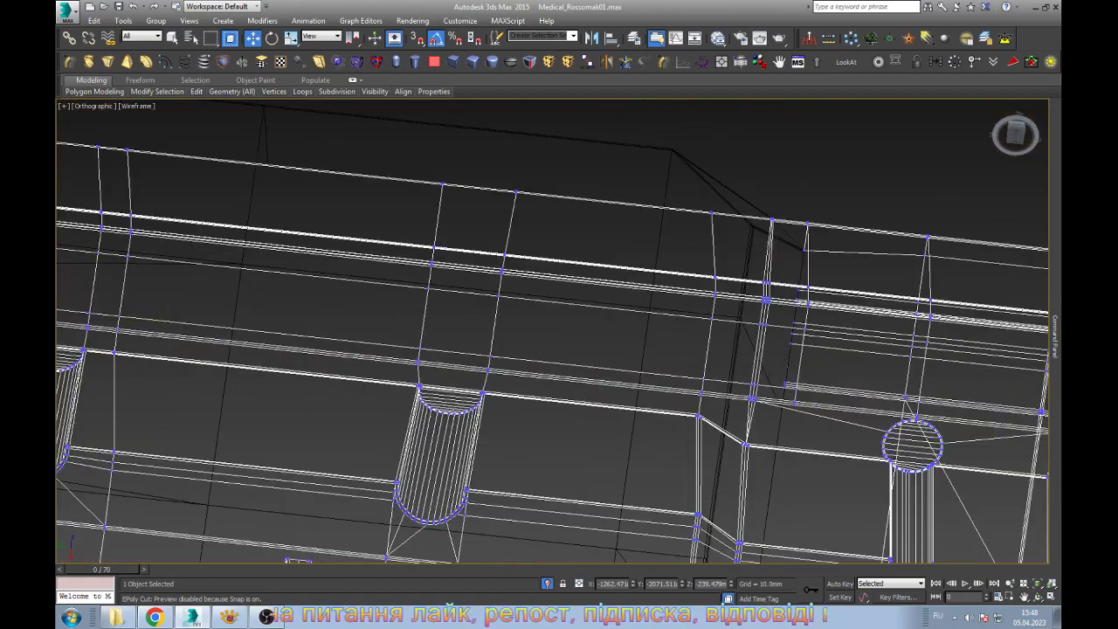
alt+middle_drag(559, 332, 567, 340)
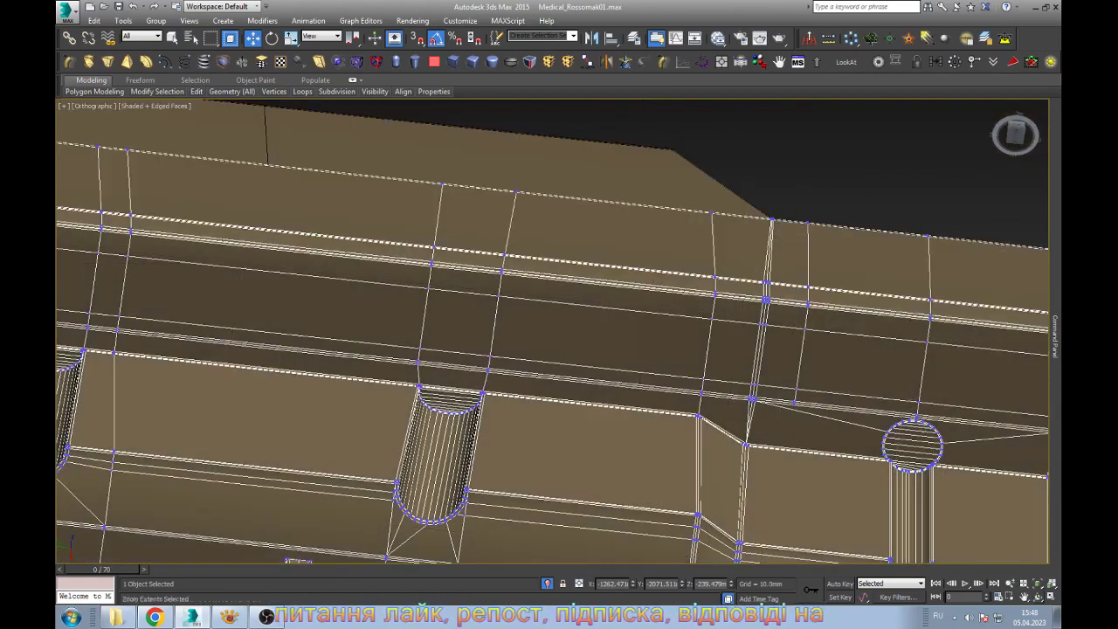
Close in on the edge junction, toggling wireframe and starting the Cut tool
key(ctrl+r)
mouse_move(552, 330)
mouse_down()
mouse_move(552, 289)
mouse_move(524, 288)
mouse_move(541, 262)
mouse_move(568, 297)
mouse_move(559, 332)
mouse_up()
key(alt+c)
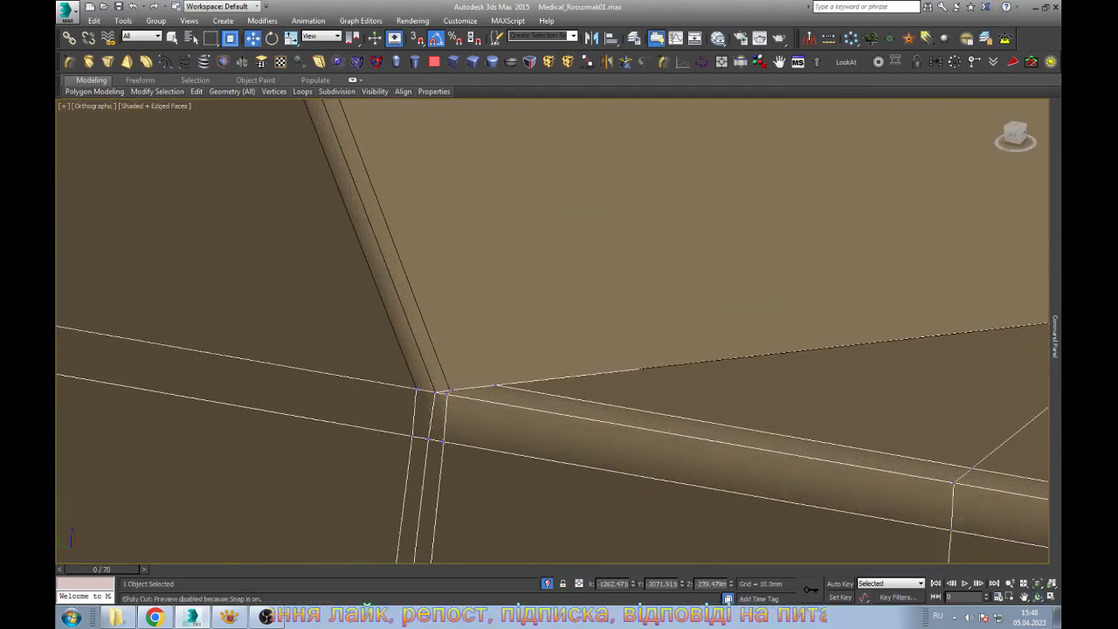
alt+middle_drag(559, 332, 577, 349)
key(F3)
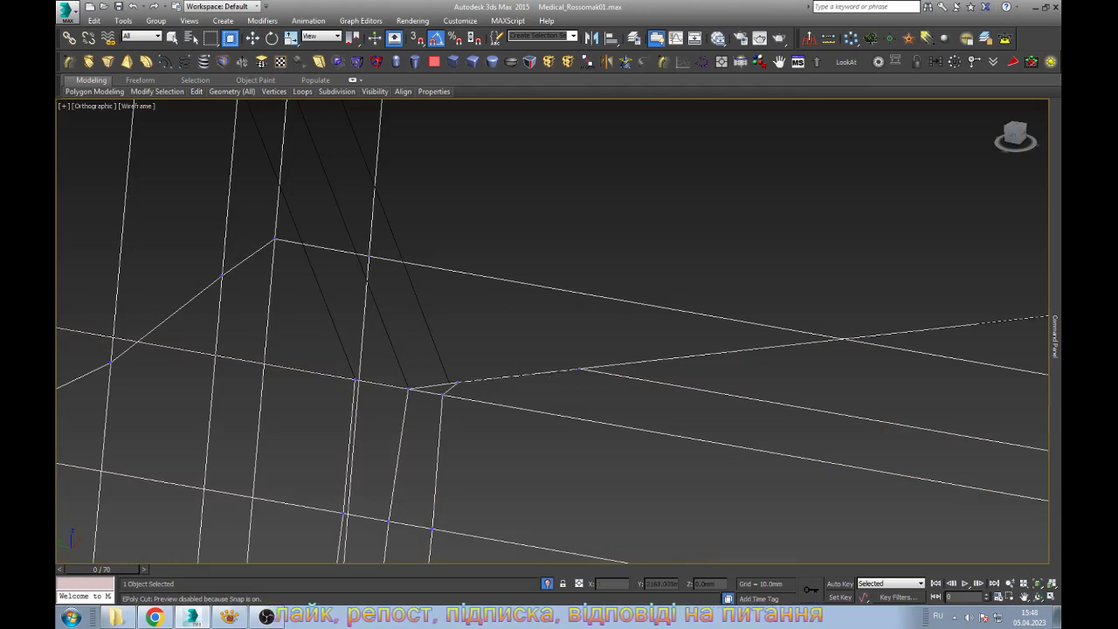
scroll(443, 387, up, 4)
key(F3)
Select the new cut vertex, hide the panel, and switch to Border mode to check for open edges
scroll(486, 374, down, 1)
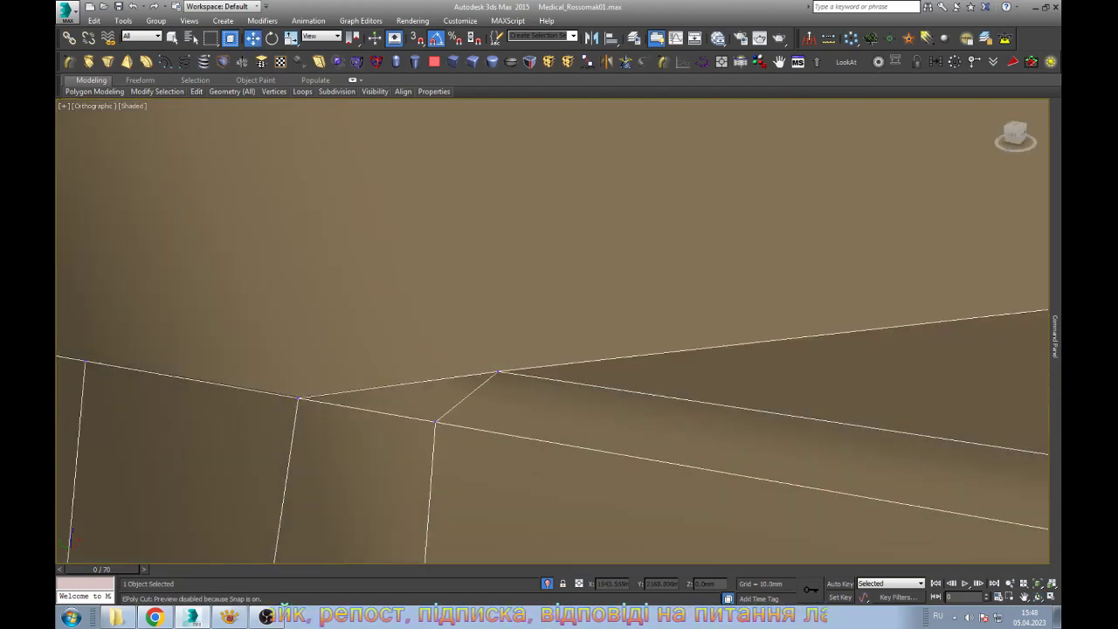
click(498, 371)
key(F4)
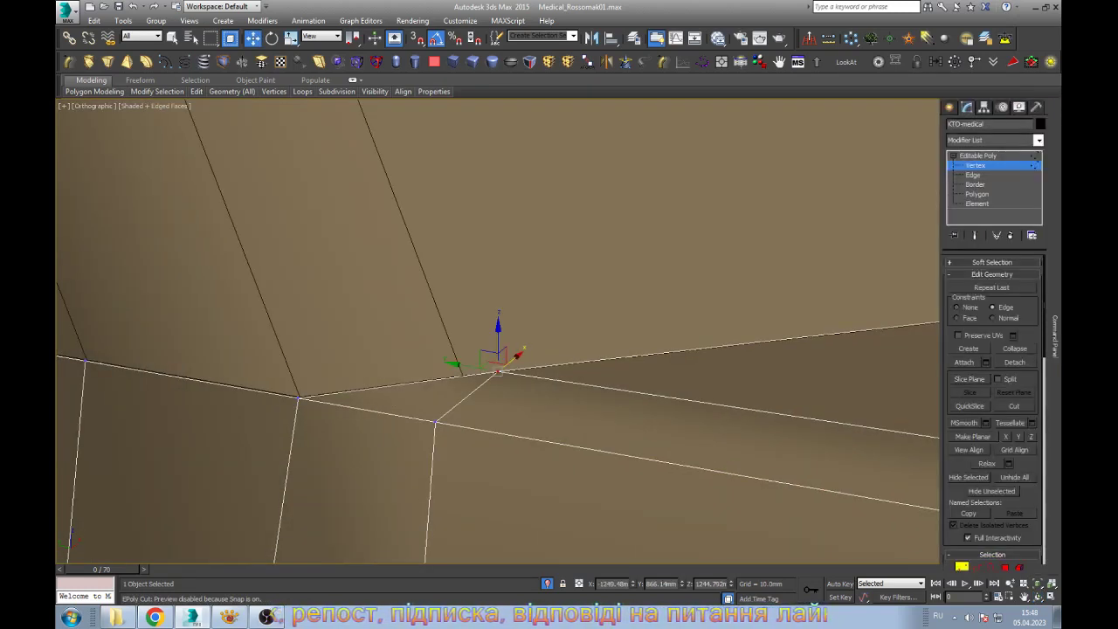
key(ctrl+d)
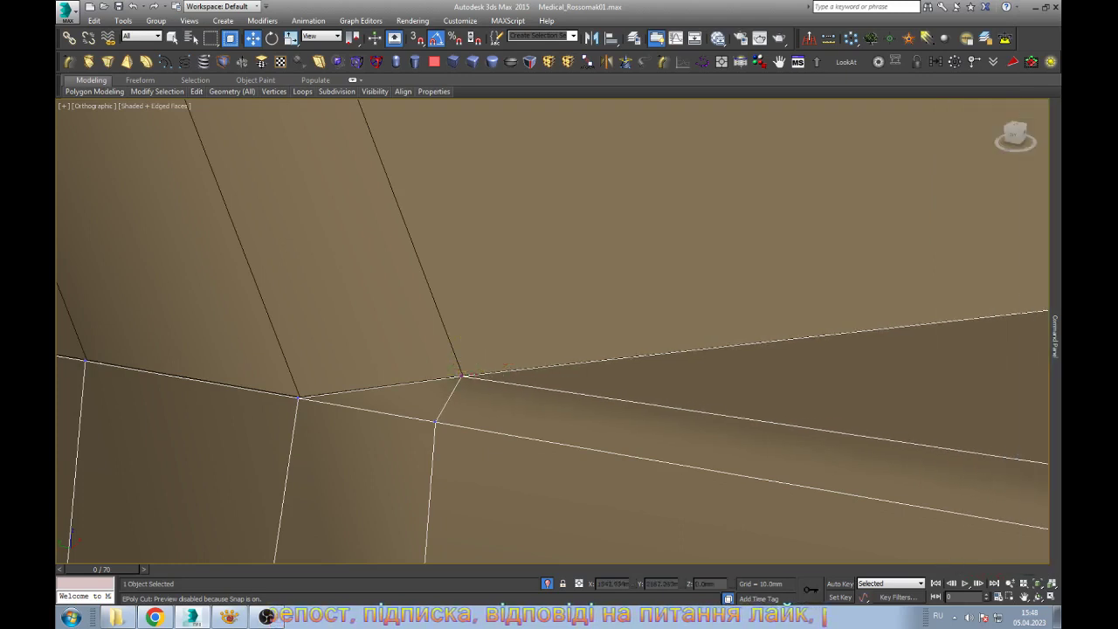
scroll(485, 373, up, 5)
scroll(586, 356, down, 4)
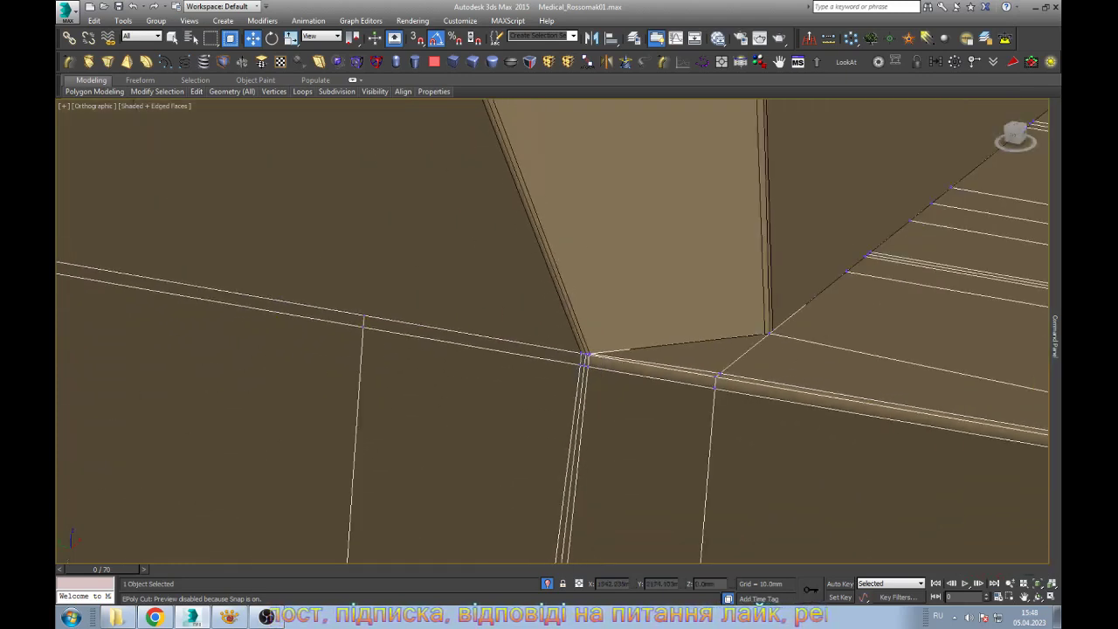
key(3)
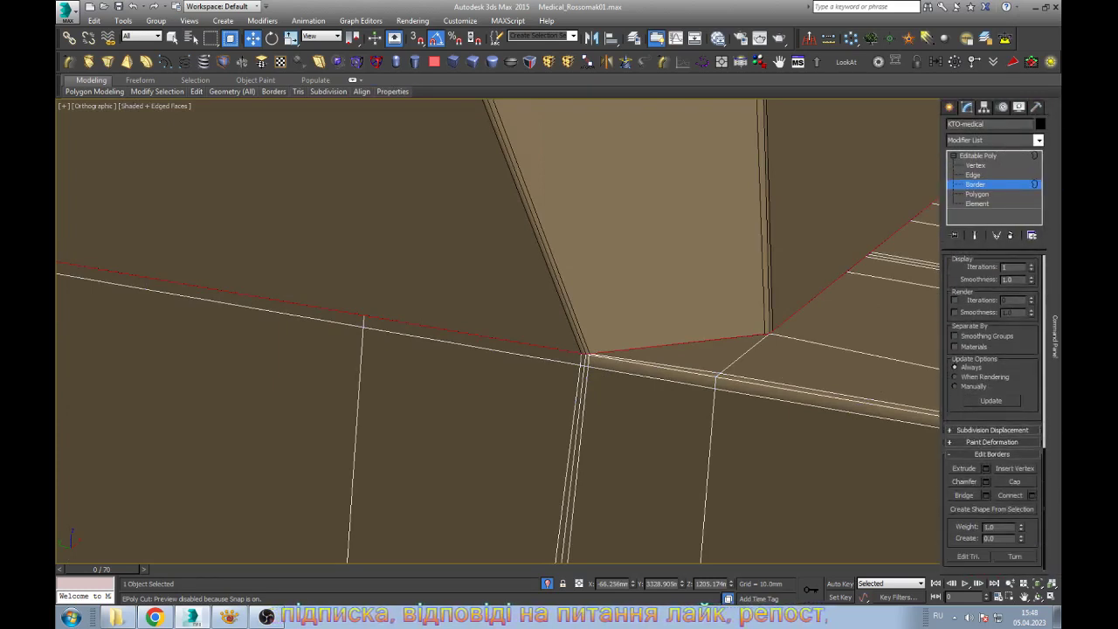
scroll(993, 410, up, 2)
scroll(993, 410, up, 2)
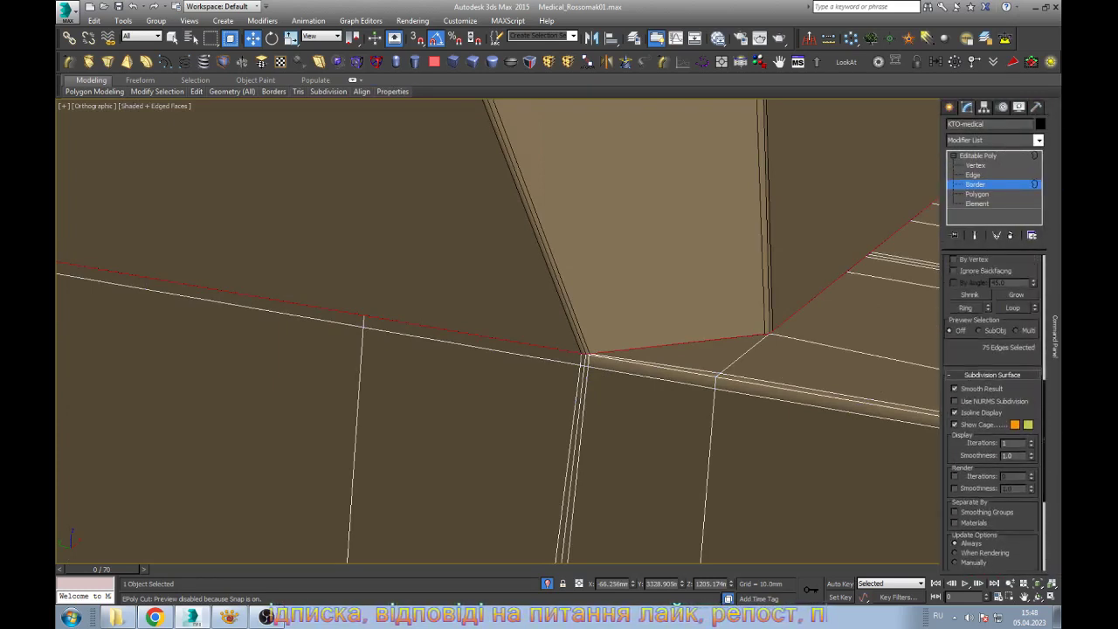
Leave Border mode, frame the vehicle and hide the upper cabin with Alt+H
key(3)
key(z)
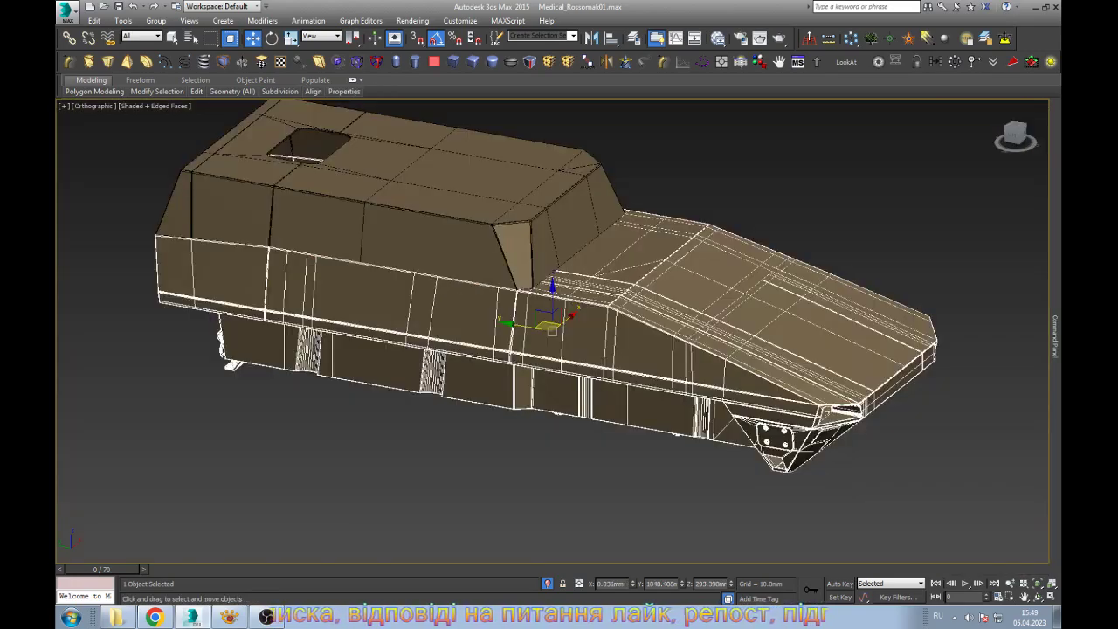
key(alt+h)
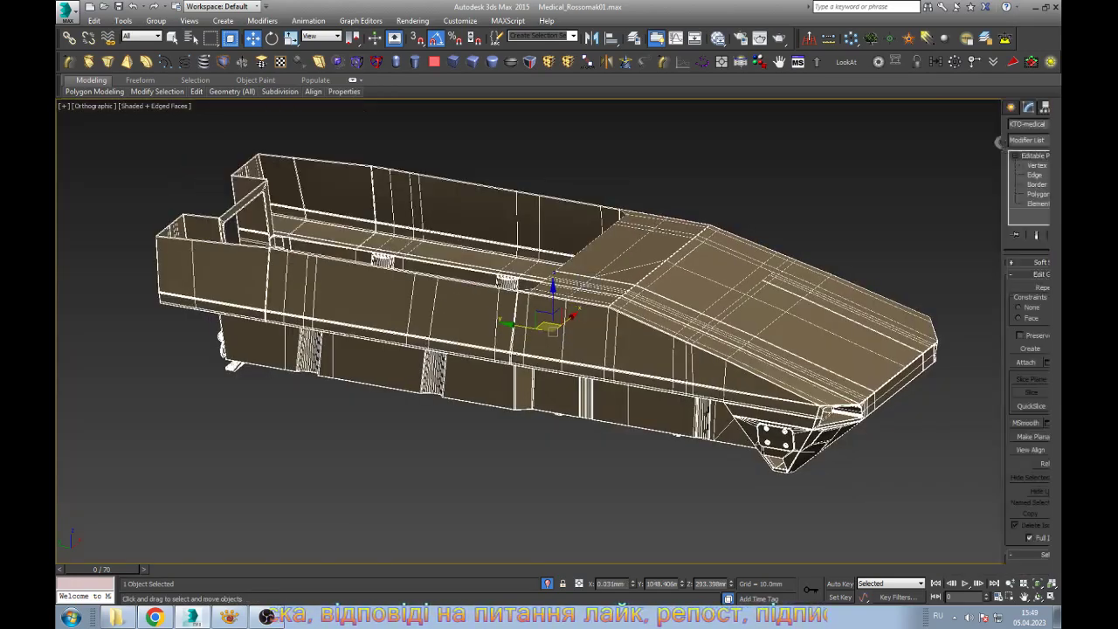
alt+middle_drag(559, 332, 524, 262)
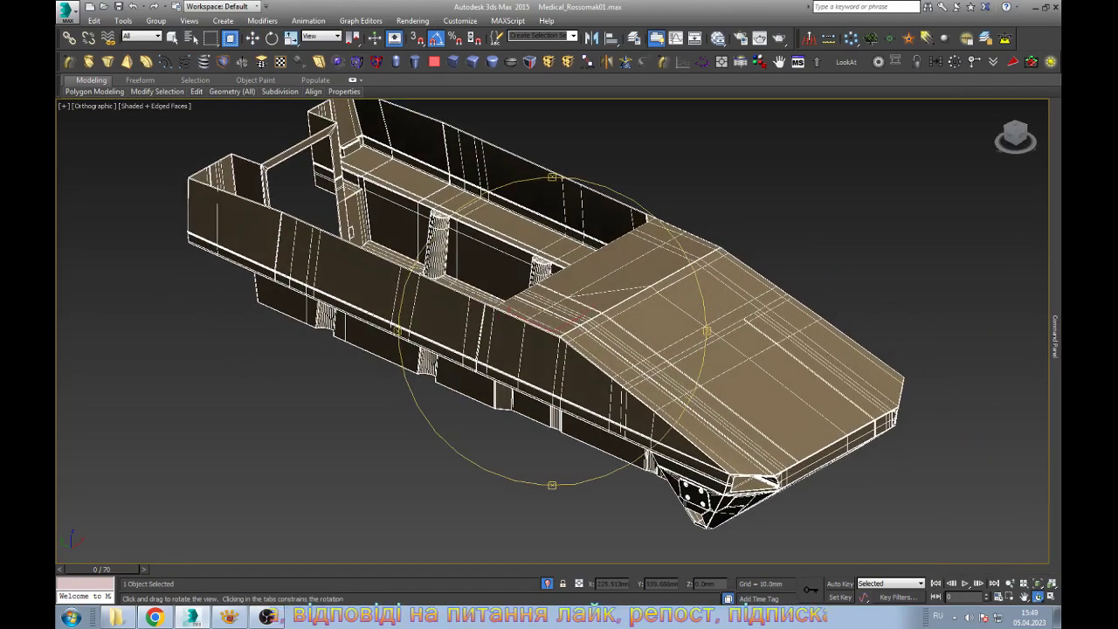
scroll(786, 489, up, 5)
scroll(786, 489, up, 4)
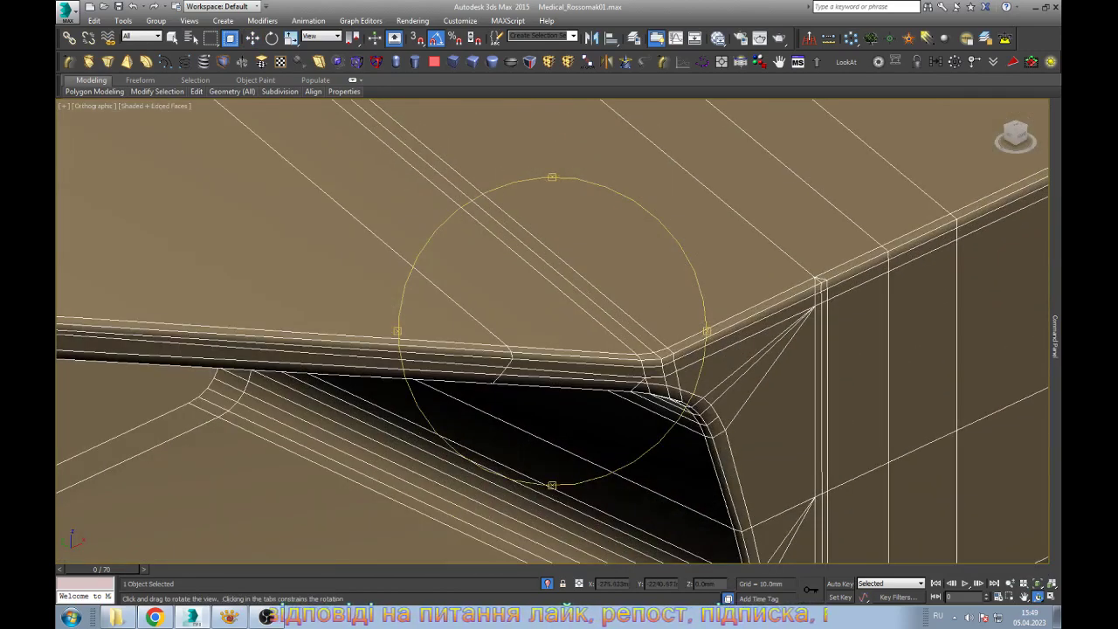
Zoom in on the hood's front corner with Move and Edge mode active
key(w)
key(2)
key(z)
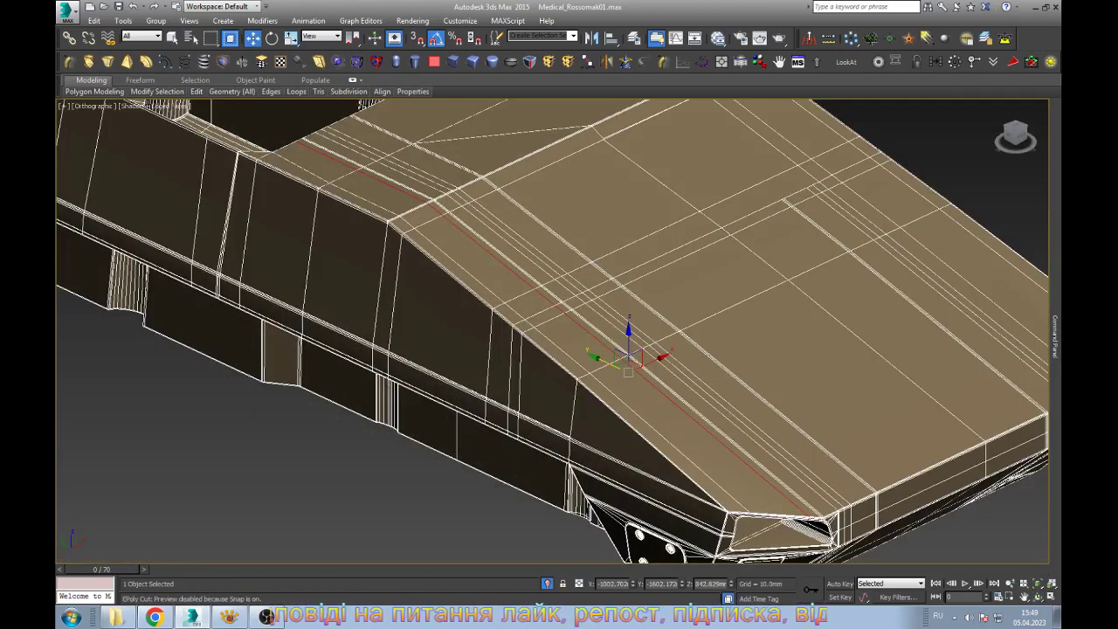
scroll(611, 393, down, 4)
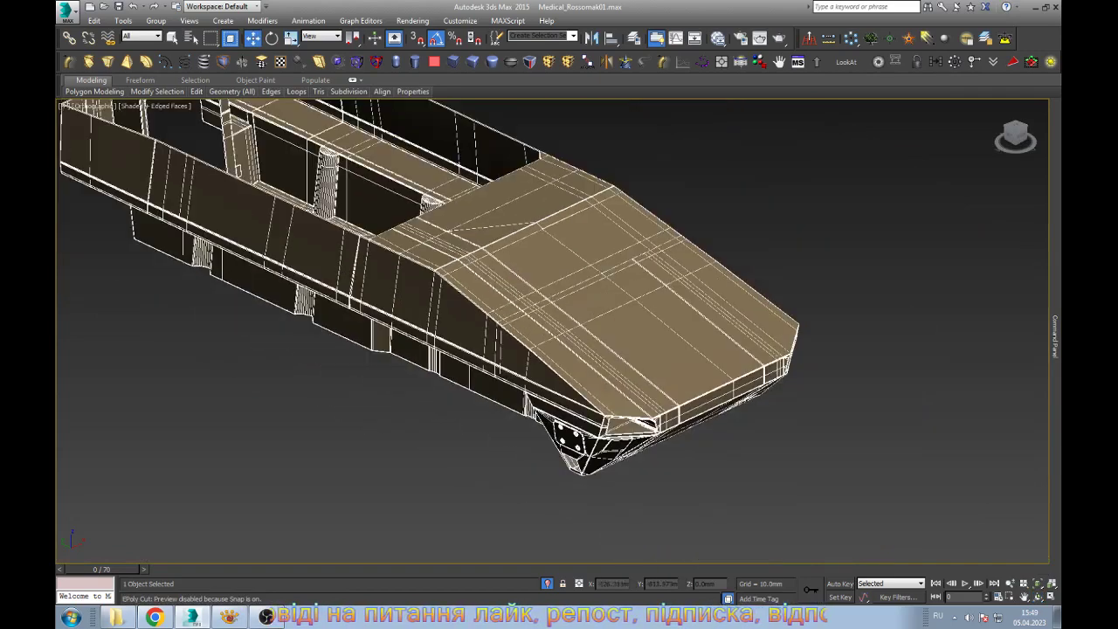
scroll(611, 393, up, 6)
scroll(611, 393, up, 3)
scroll(774, 383, up, 3)
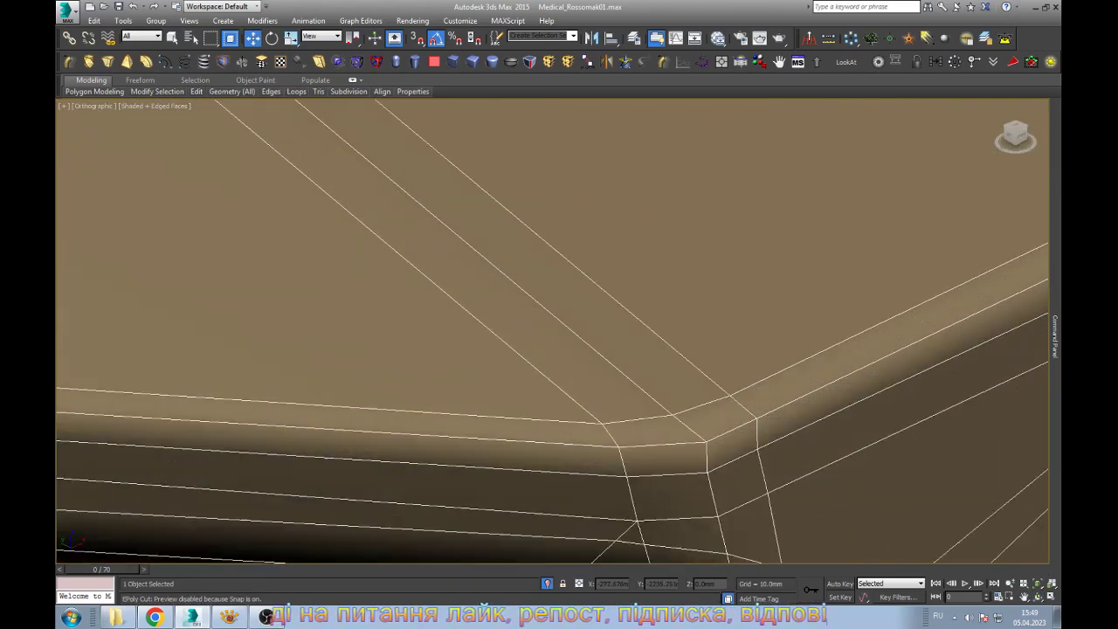
Snap the hood's front-corner vertex onto its neighbour, then select and remove the hood edge loop
key(1)
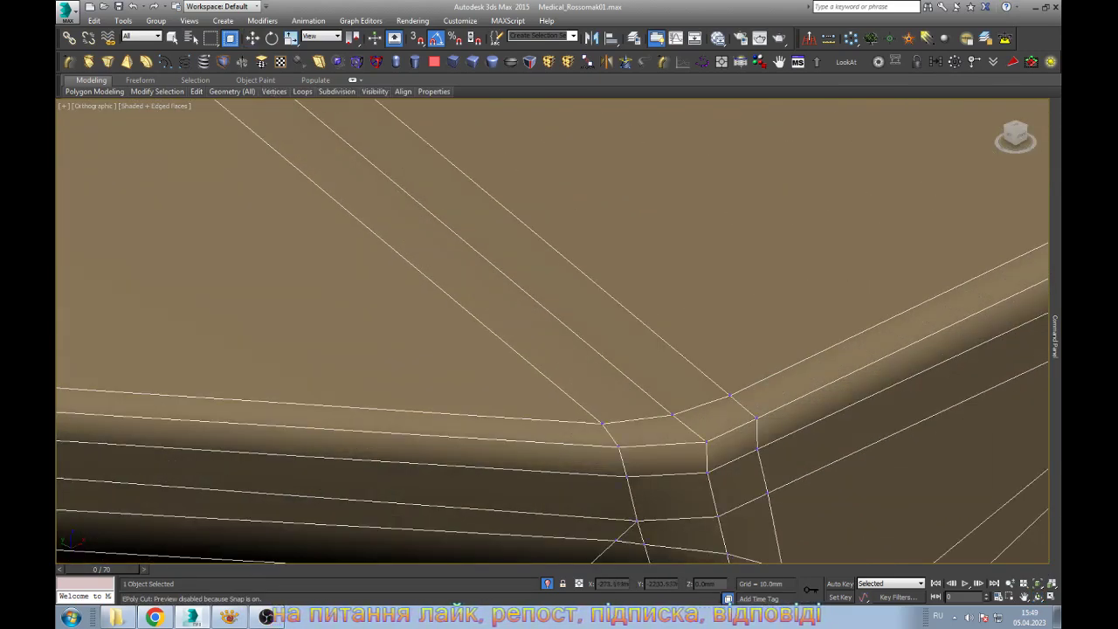
drag(730, 396, 672, 413)
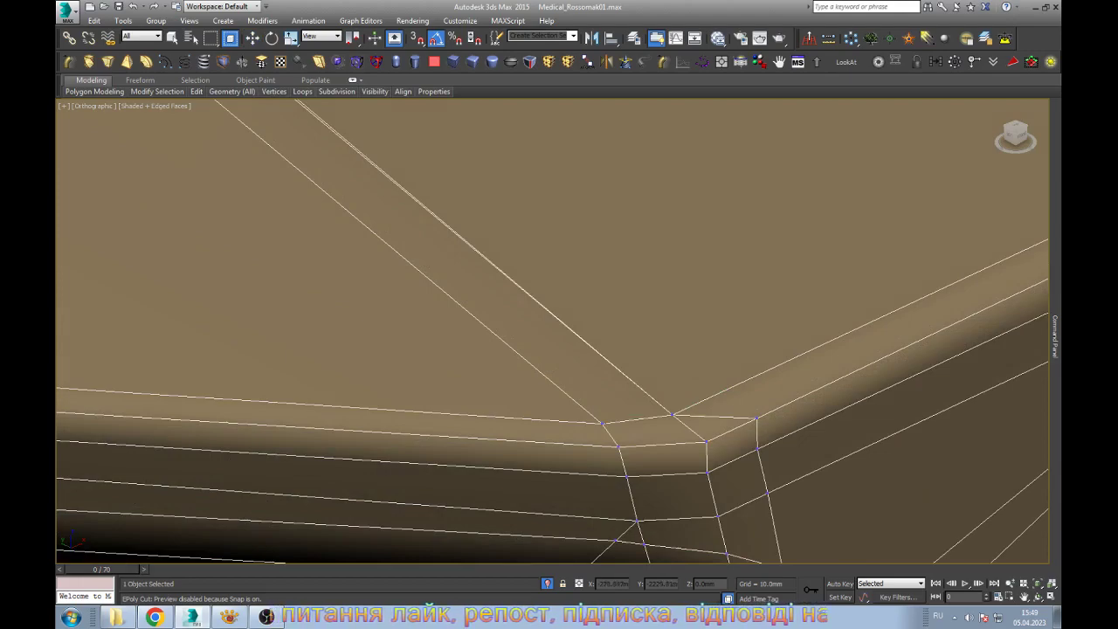
alt+middle_drag(558, 332, 611, 366)
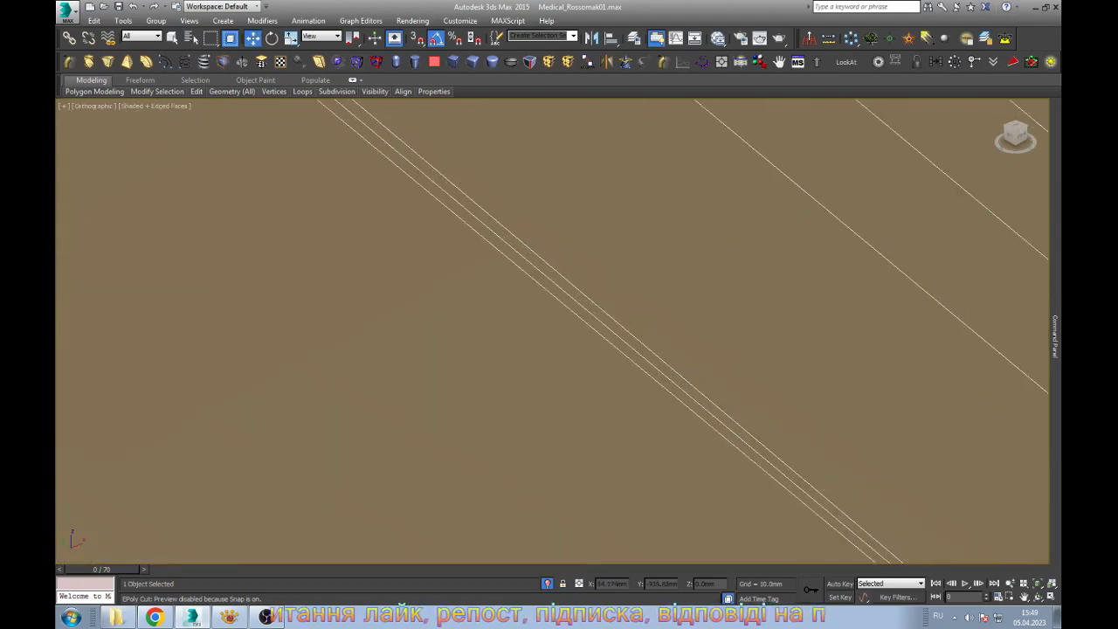
key(2)
double_click(650, 387)
scroll(650, 385, down, 5)
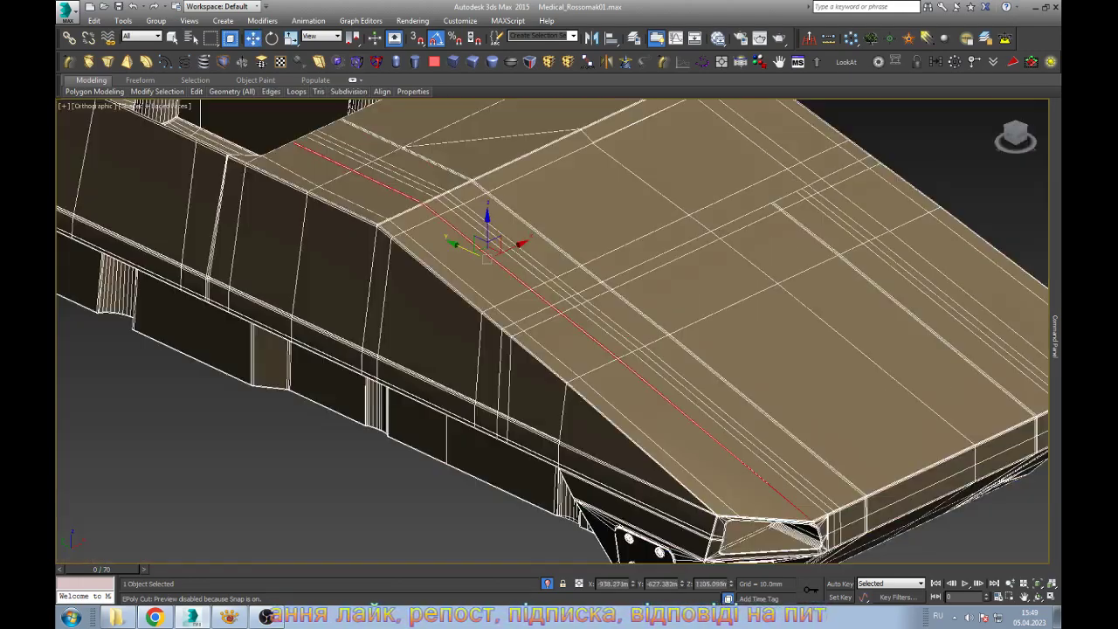
key(ctrl+BackSpace)
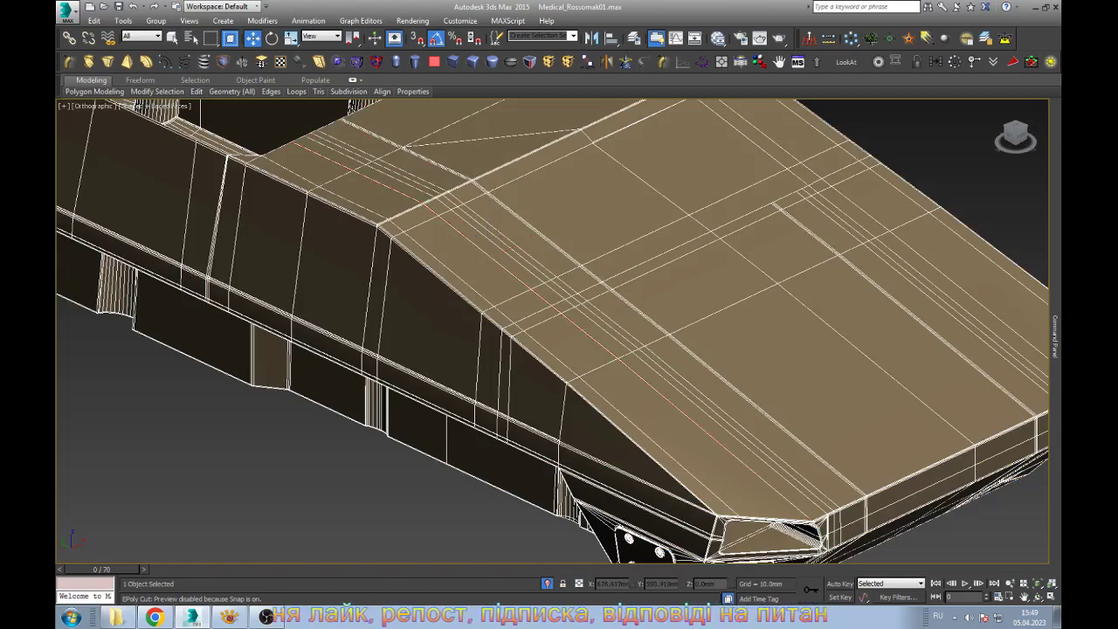
scroll(546, 340, down, 3)
scroll(546, 340, up, 5)
scroll(546, 341, down, 4)
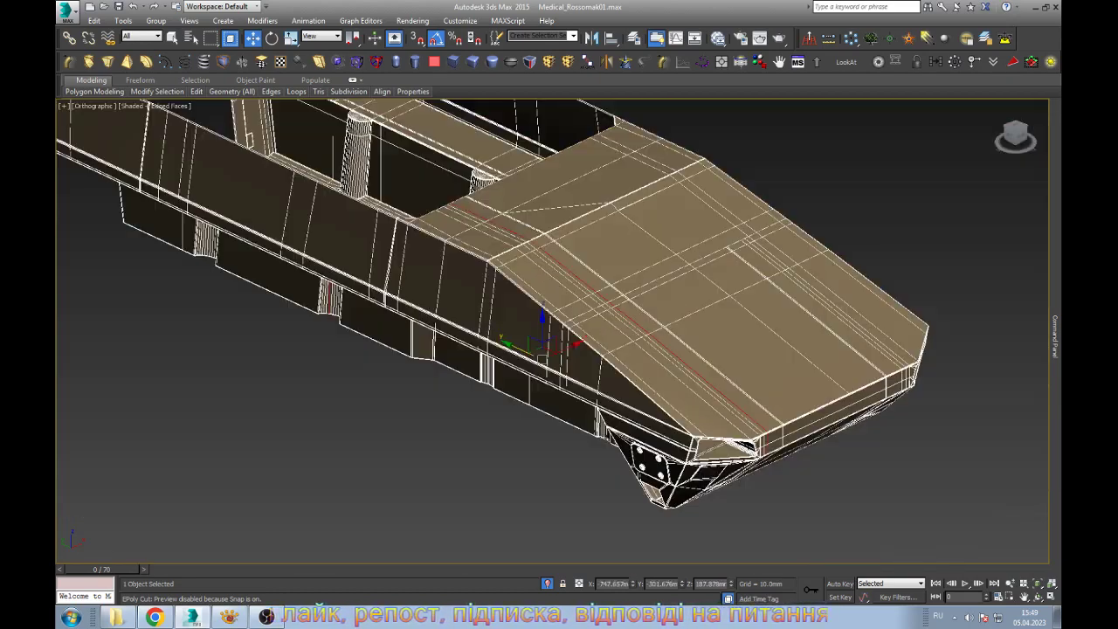
Orbit to the vehicle's side, zoom in, and activate the Cut tool
click(1038, 596)
mouse_move(558, 332)
mouse_down()
mouse_move(454, 297)
mouse_move(182, 407)
mouse_up()
scroll(89, 426, up, 5)
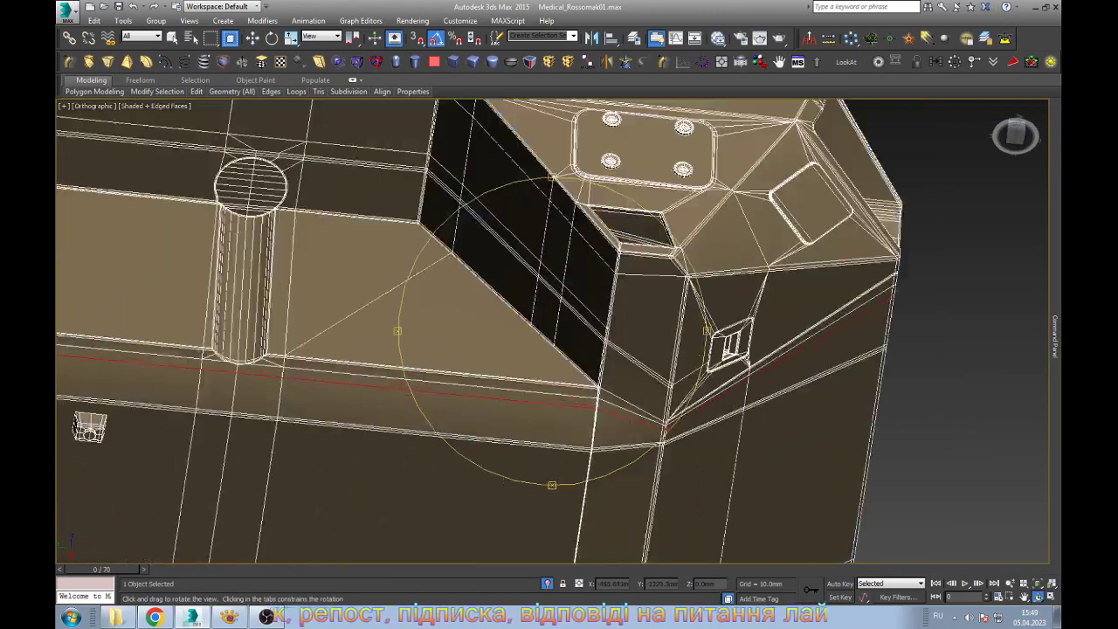
scroll(698, 415, up, 3)
scroll(698, 416, up, 2)
key(alt+c)
scroll(603, 432, down, 2)
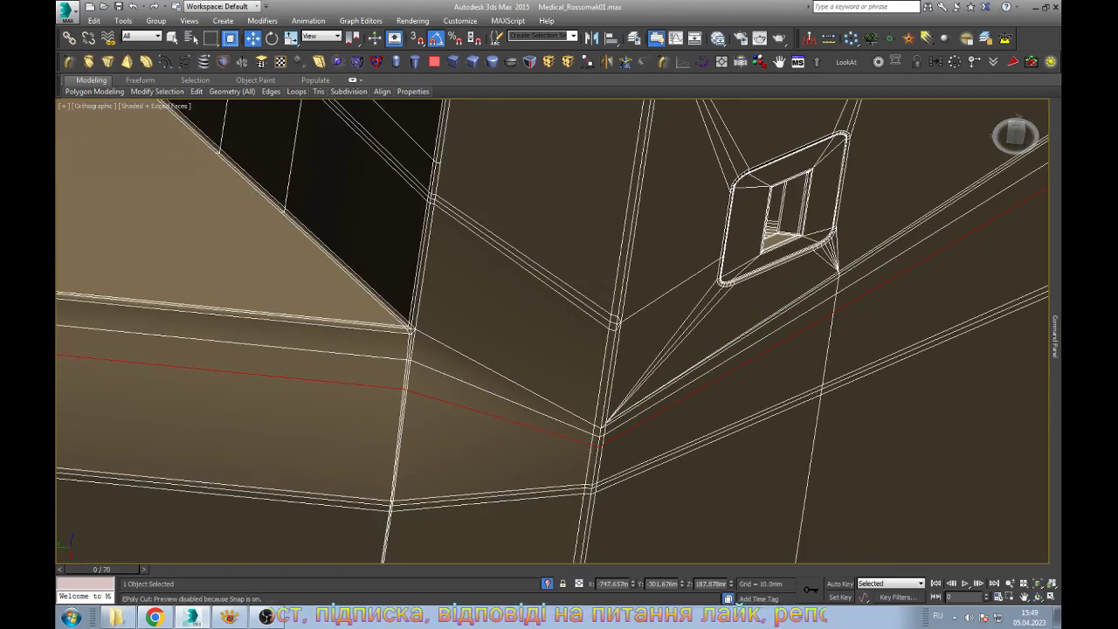
scroll(637, 412, down, 4)
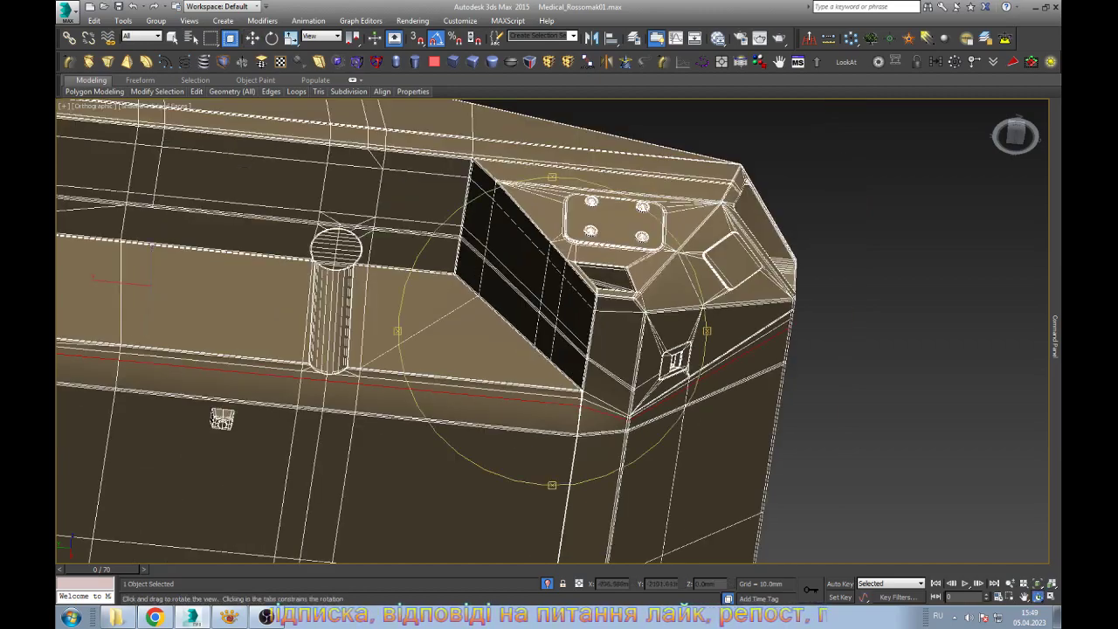
View the vehicle from the other side at vertex level and undo the last edge change
alt+middle_drag(222, 419, 367, 411)
scroll(532, 376, up, 2)
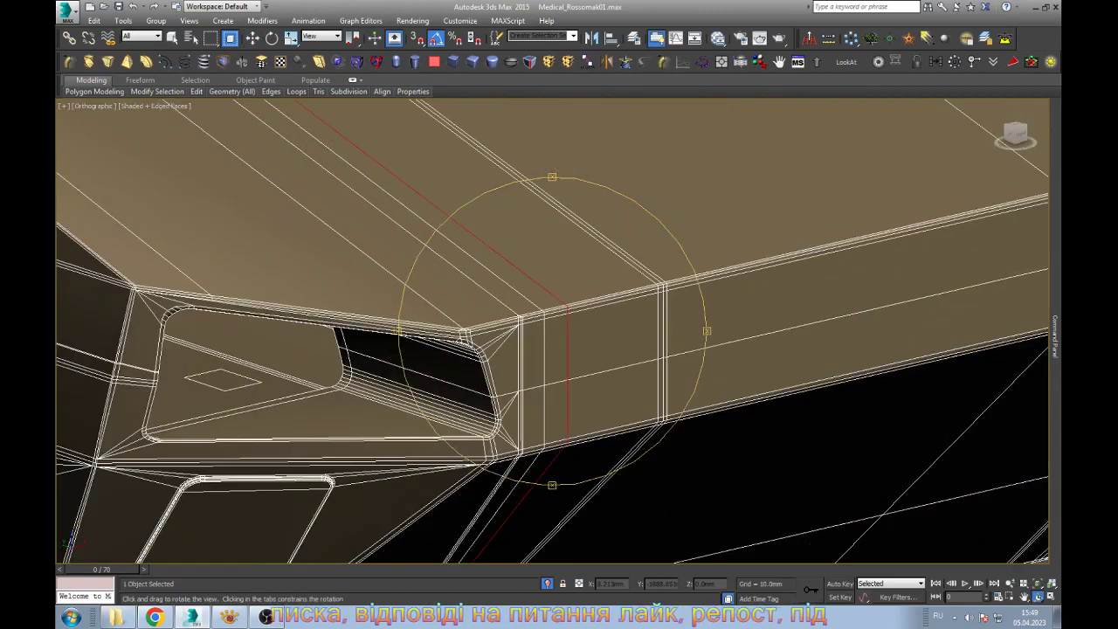
scroll(533, 375, down, 2)
scroll(533, 375, up, 2)
scroll(533, 376, up, 1)
scroll(559, 332, down, 2)
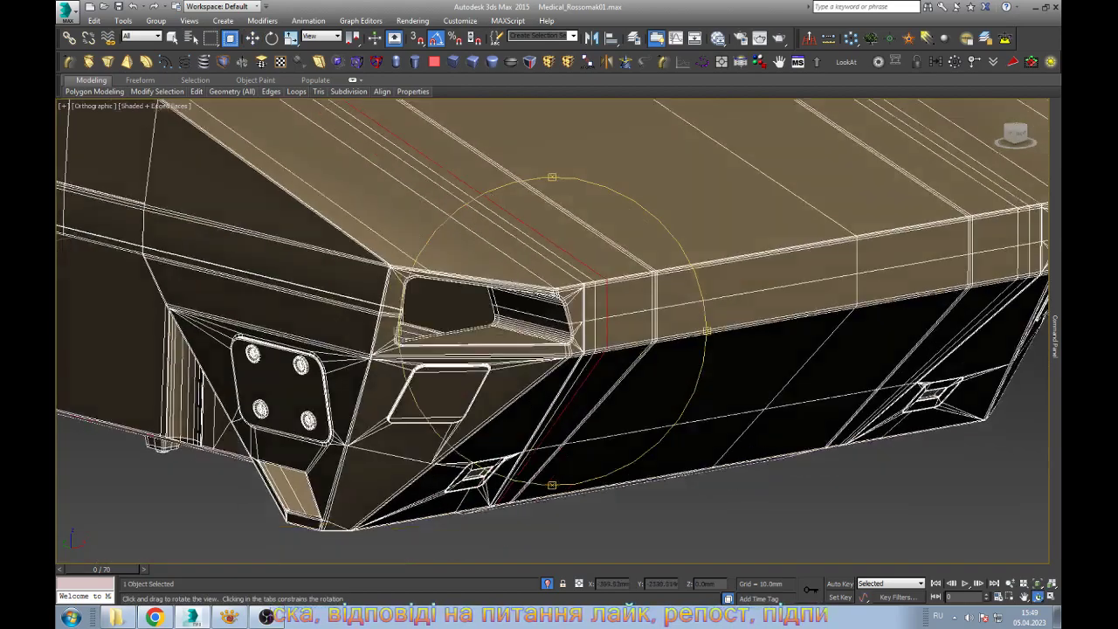
scroll(559, 331, up, 2)
scroll(558, 332, up, 2)
scroll(559, 331, up, 2)
scroll(559, 292, up, 3)
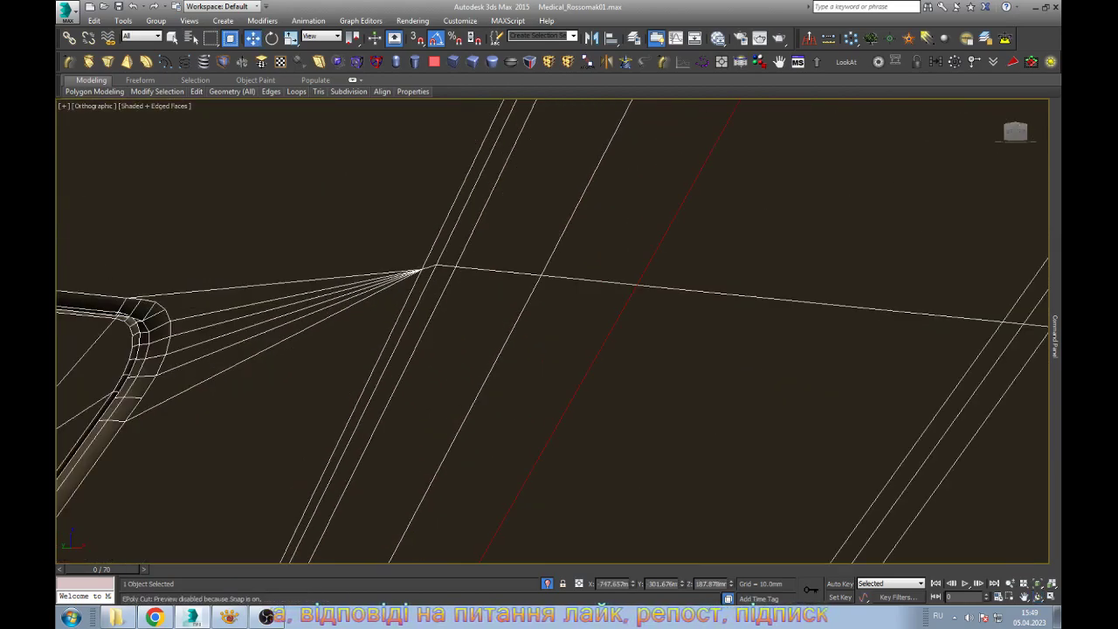
key(1)
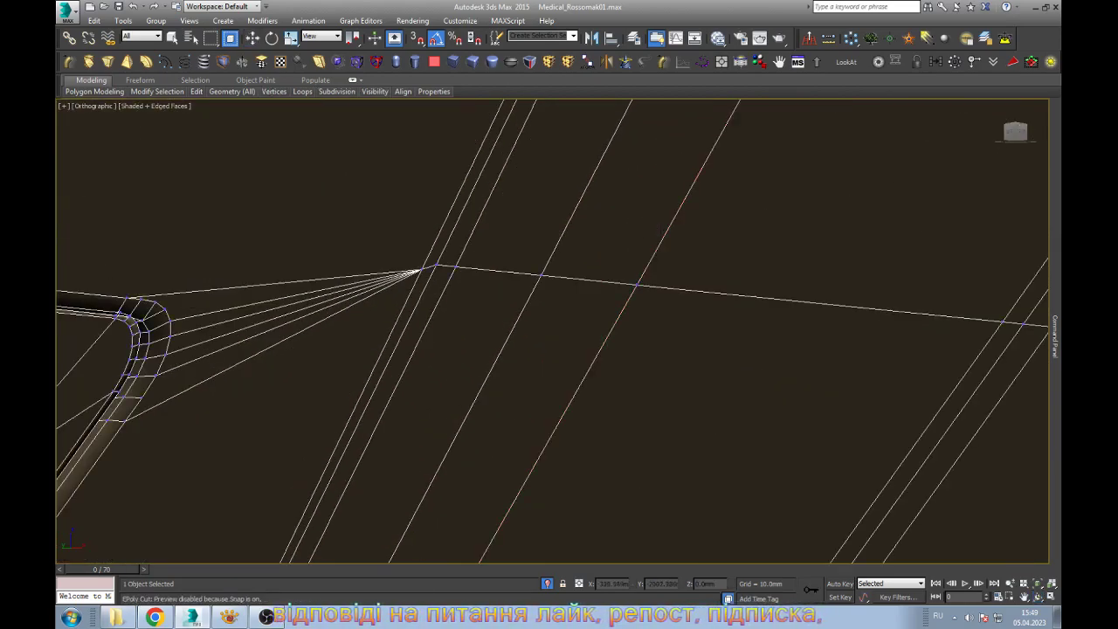
key(ctrl+z)
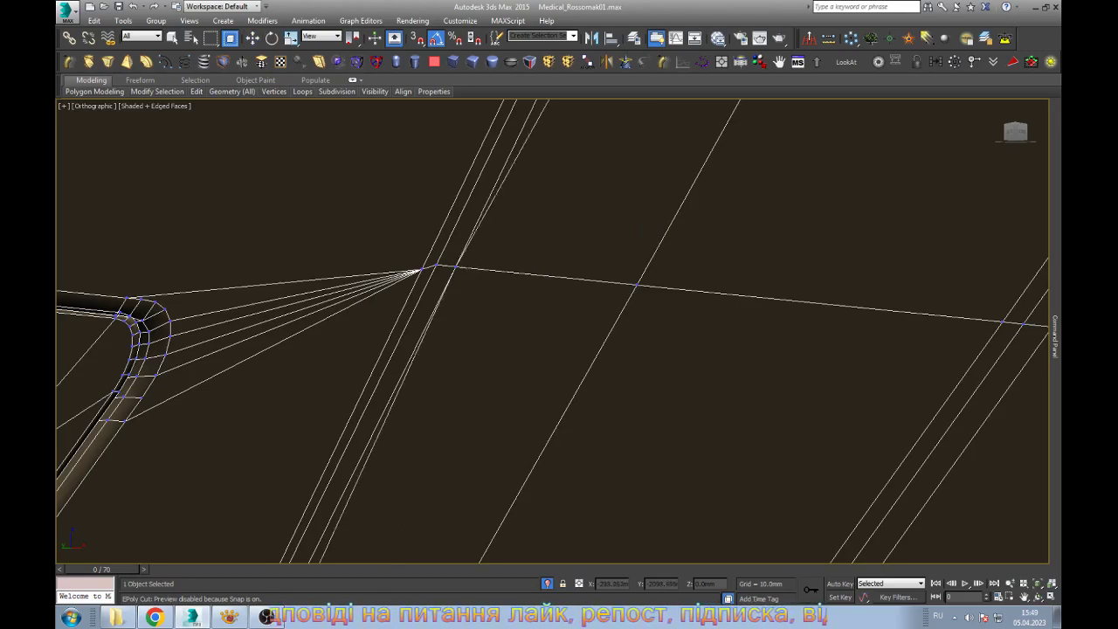
Snap two vertices in the edge row onto their neighbours, then clear the selection
scroll(524, 288, down, 5)
scroll(577, 279, up, 3)
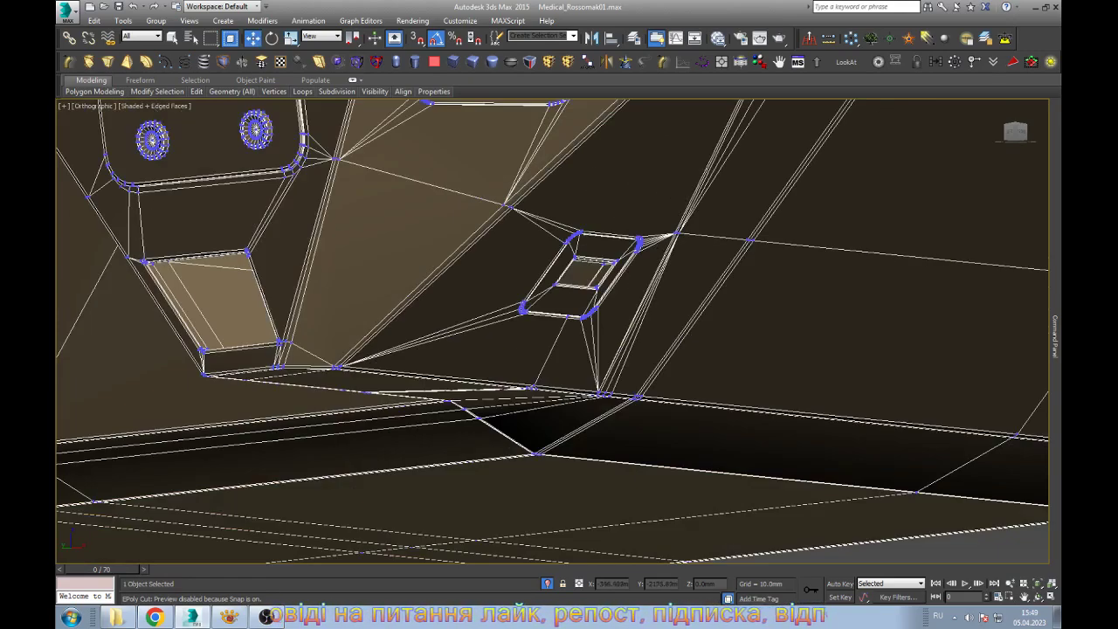
scroll(559, 336, up, 3)
scroll(568, 340, up, 3)
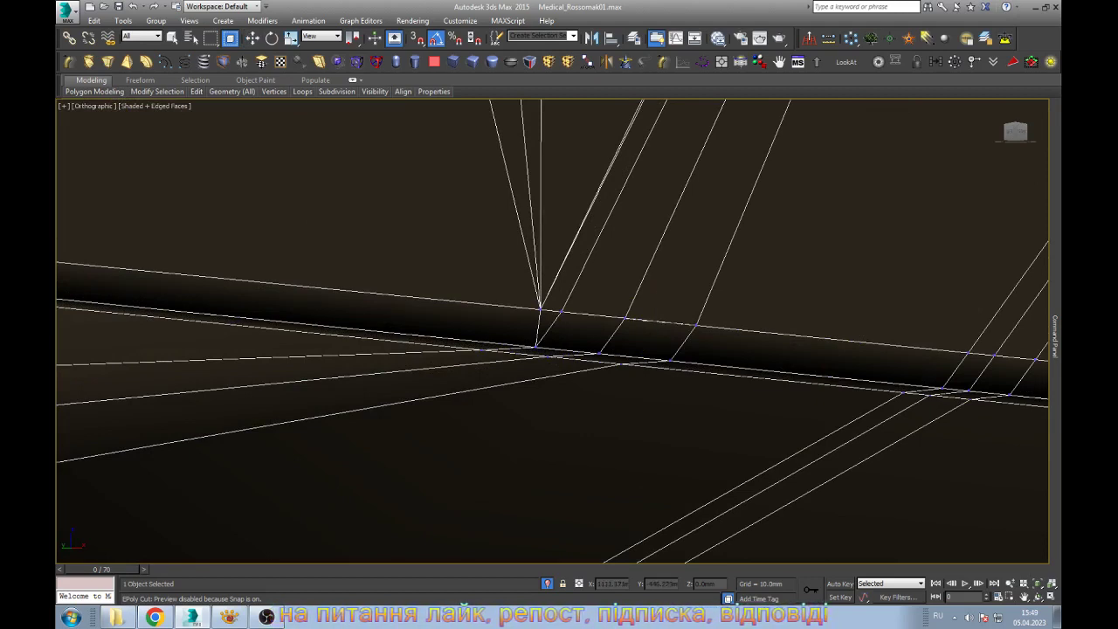
drag(695, 324, 562, 312)
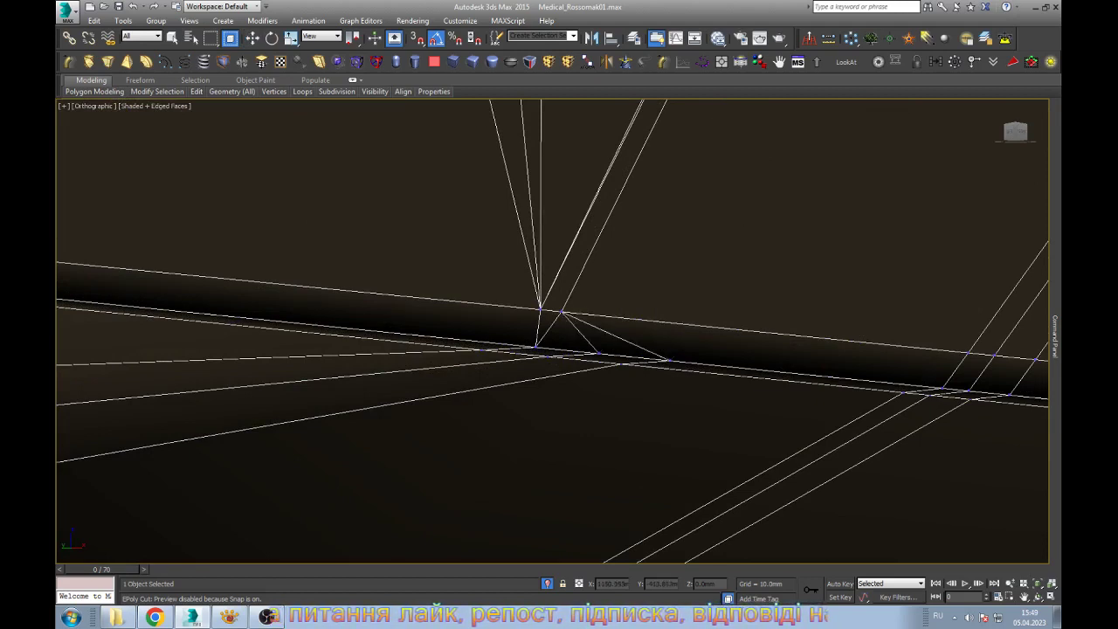
mouse_move(668, 358)
mouse_down()
mouse_move(619, 363)
mouse_move(642, 383)
mouse_up()
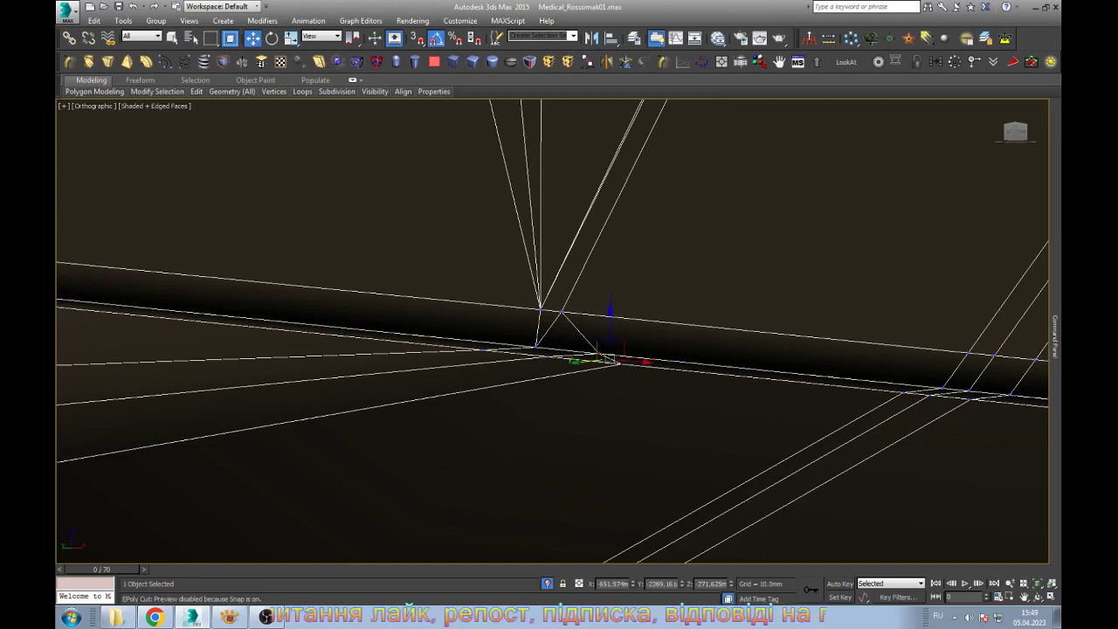
alt+middle_drag(612, 367, 577, 402)
click(609, 358)
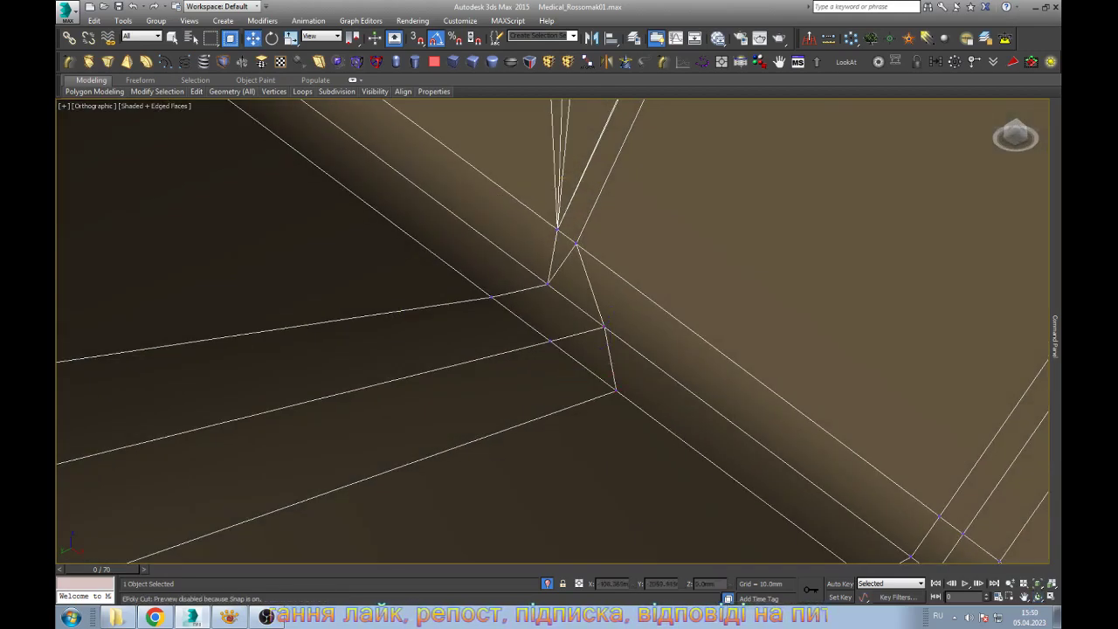
Move the corner vertex where the cut edges meet slightly up and left onto the corner
scroll(558, 332, down, 3)
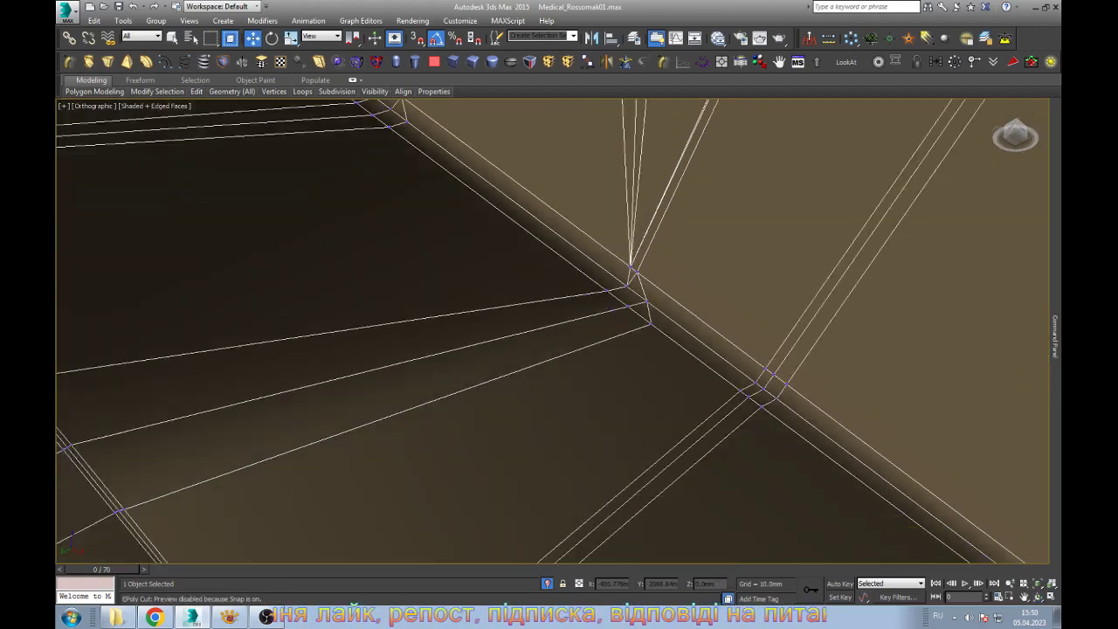
scroll(611, 288, up, 3)
scroll(611, 288, up, 3)
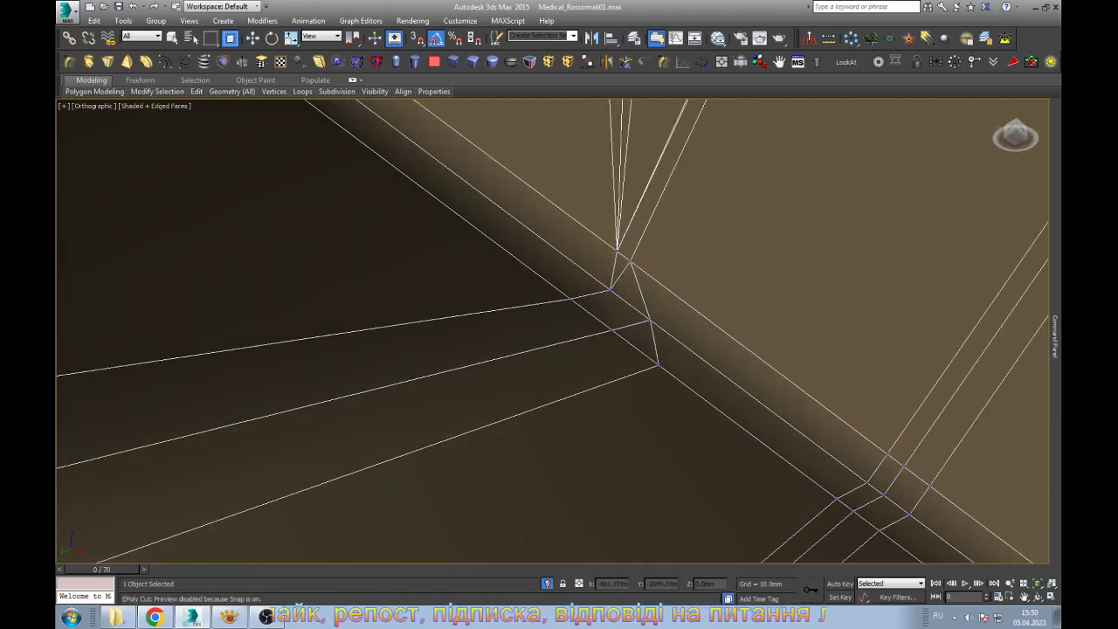
key(w)
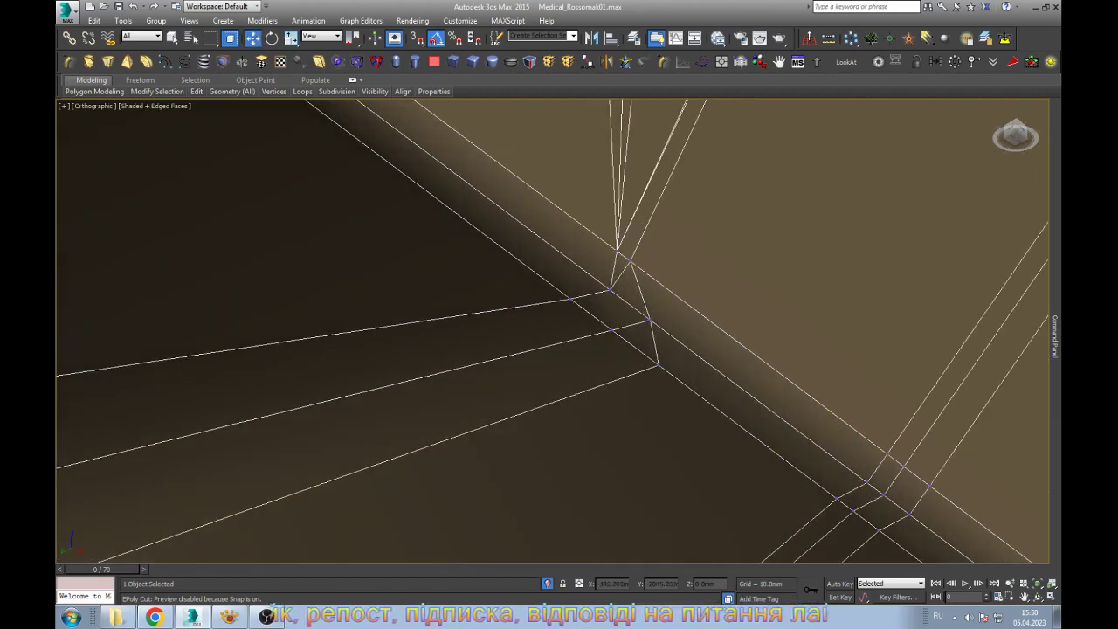
key(q)
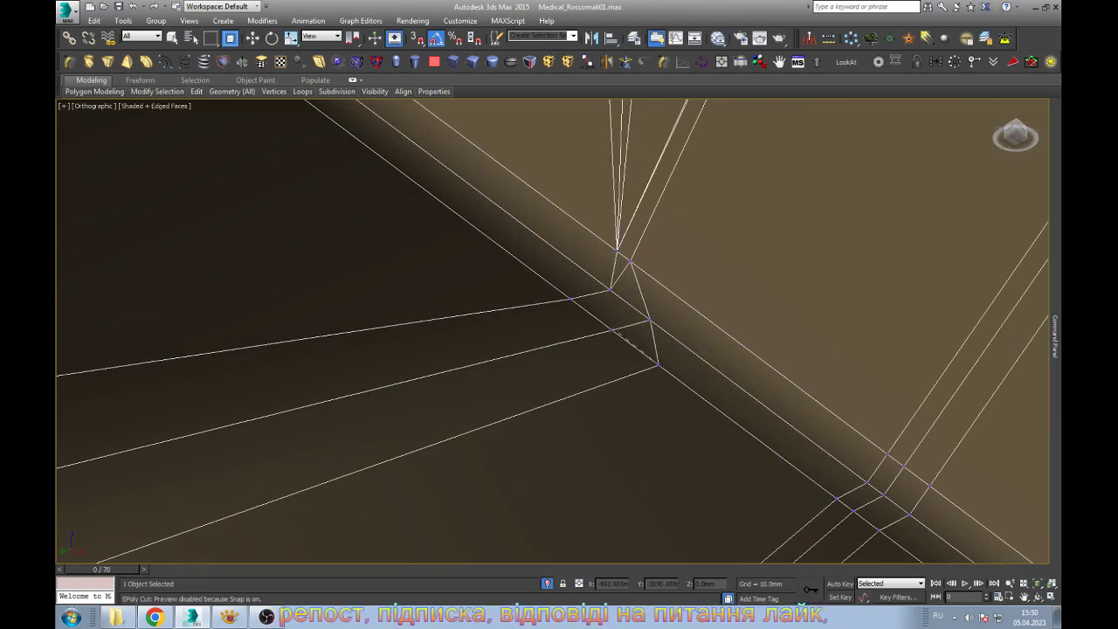
click(616, 332)
key(w)
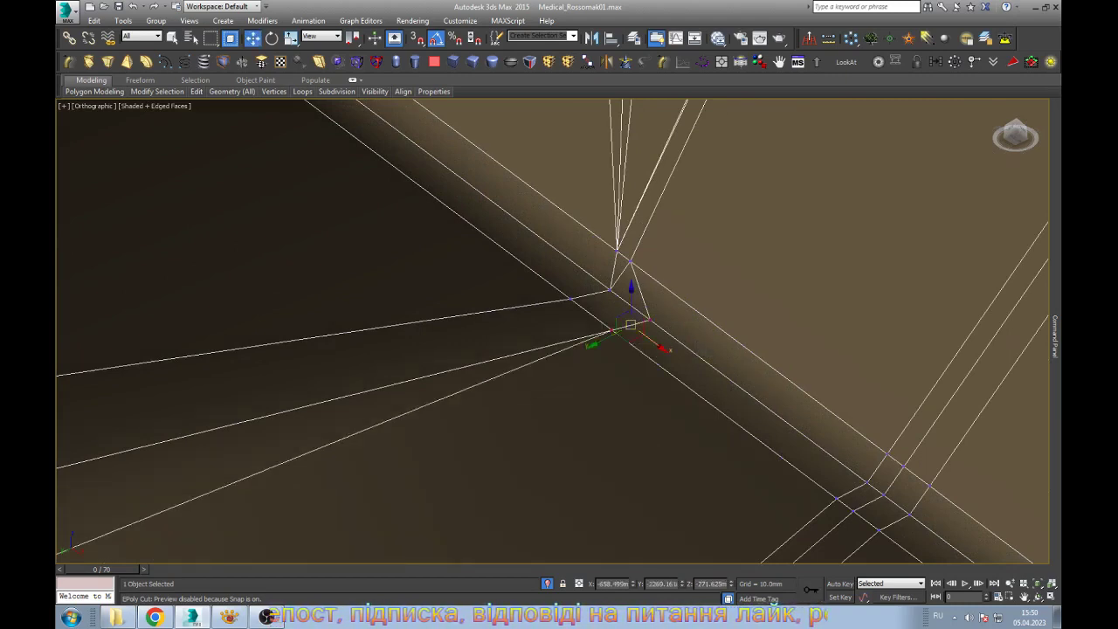
drag(630, 325, 606, 299)
scroll(690, 306, down, 3)
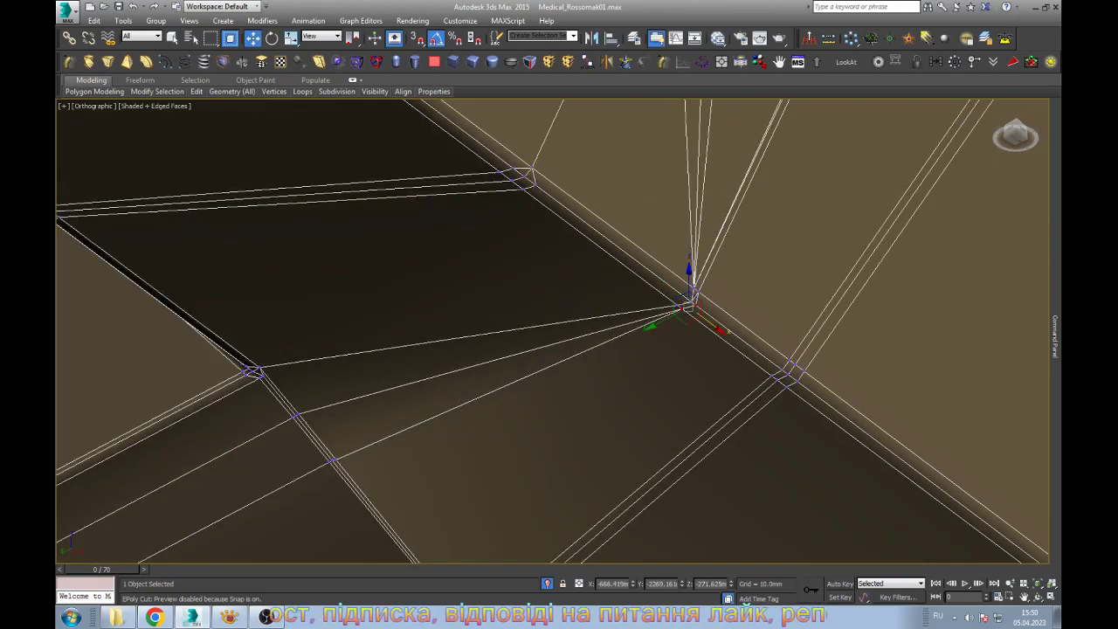
scroll(690, 305, down, 3)
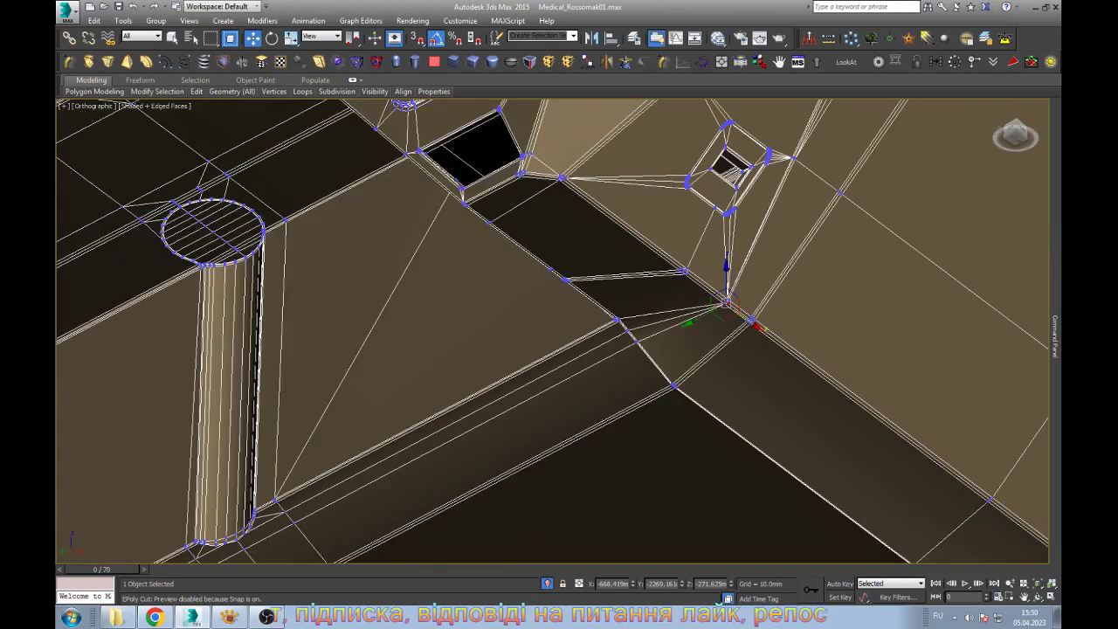
key(2)
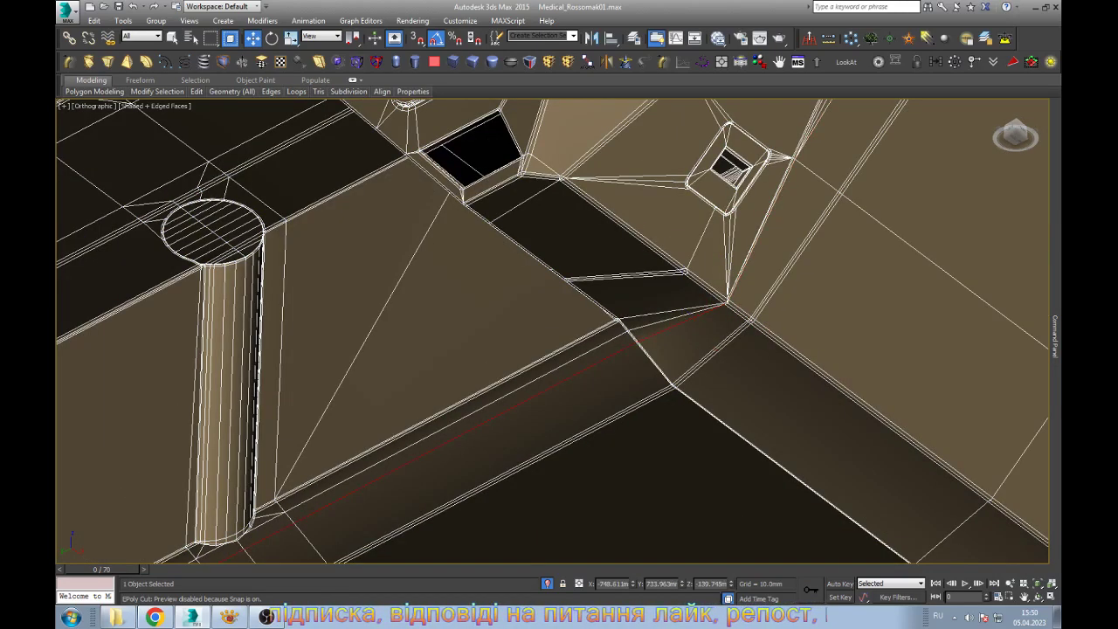
scroll(559, 332, down, 4)
scroll(699, 419, down, 3)
scroll(699, 419, down, 3)
scroll(699, 419, up, 5)
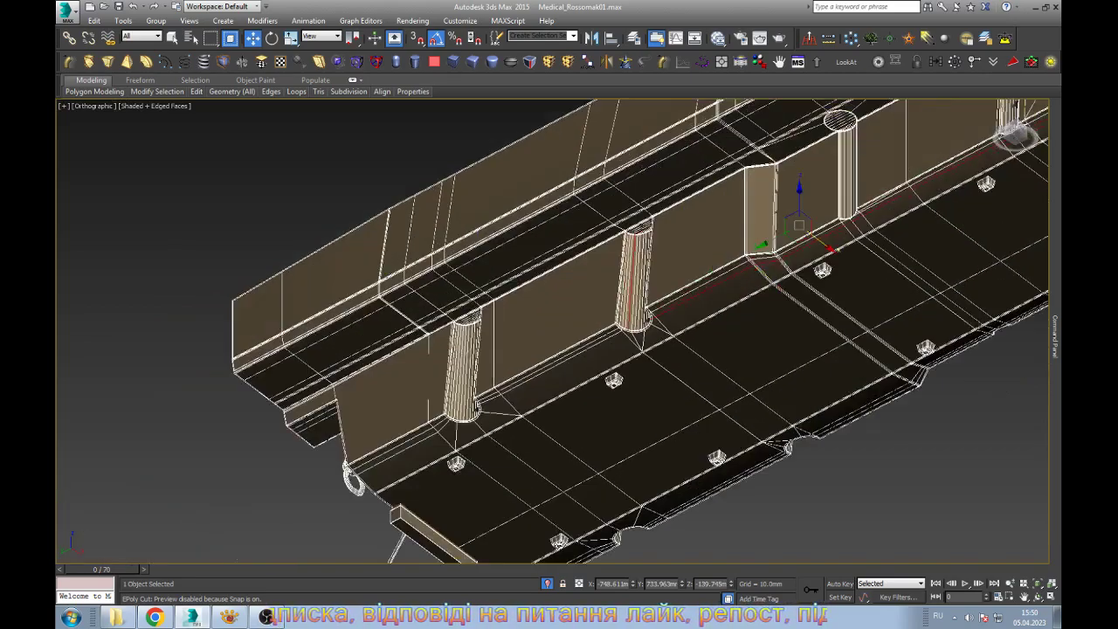
scroll(698, 419, up, 4)
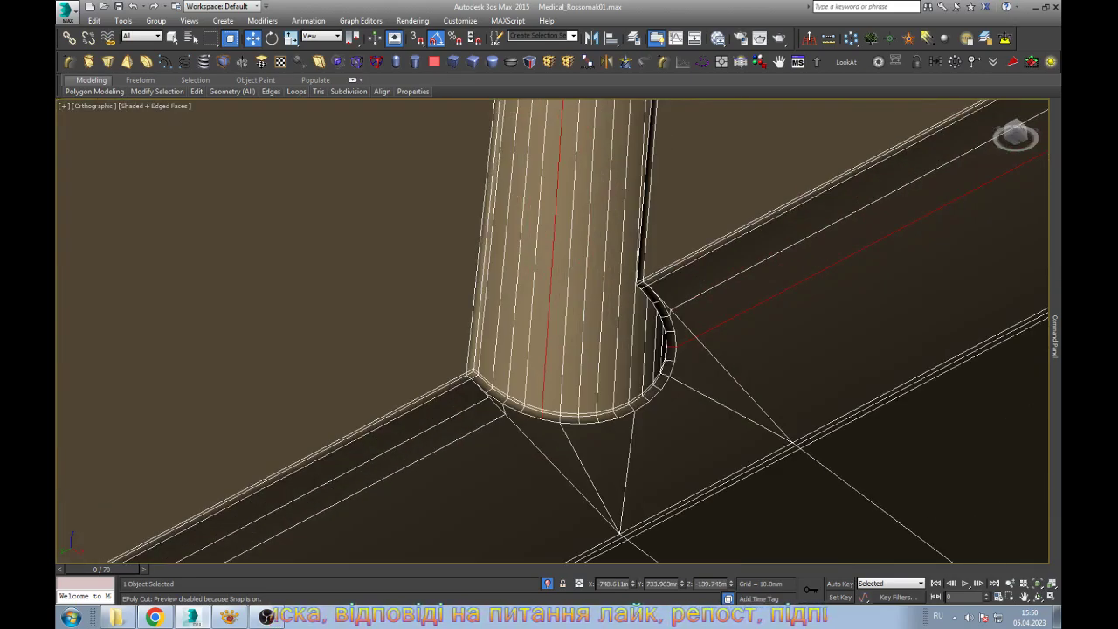
scroll(589, 321, down, 4)
scroll(559, 331, down, 4)
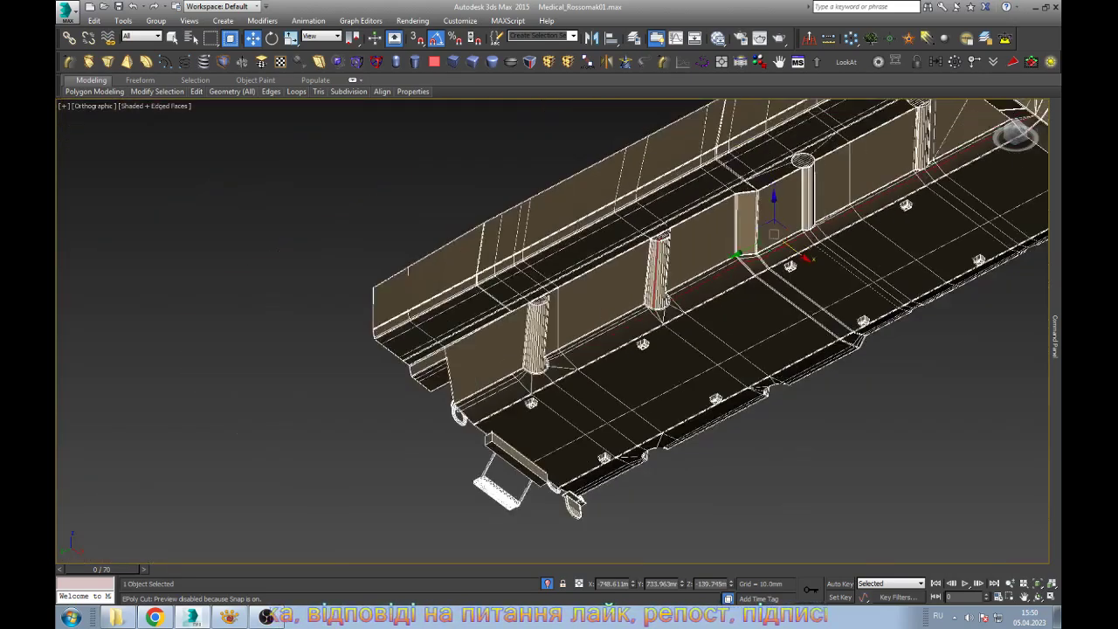
middle_drag(559, 332, 664, 262)
scroll(558, 331, up, 6)
scroll(865, 179, up, 3)
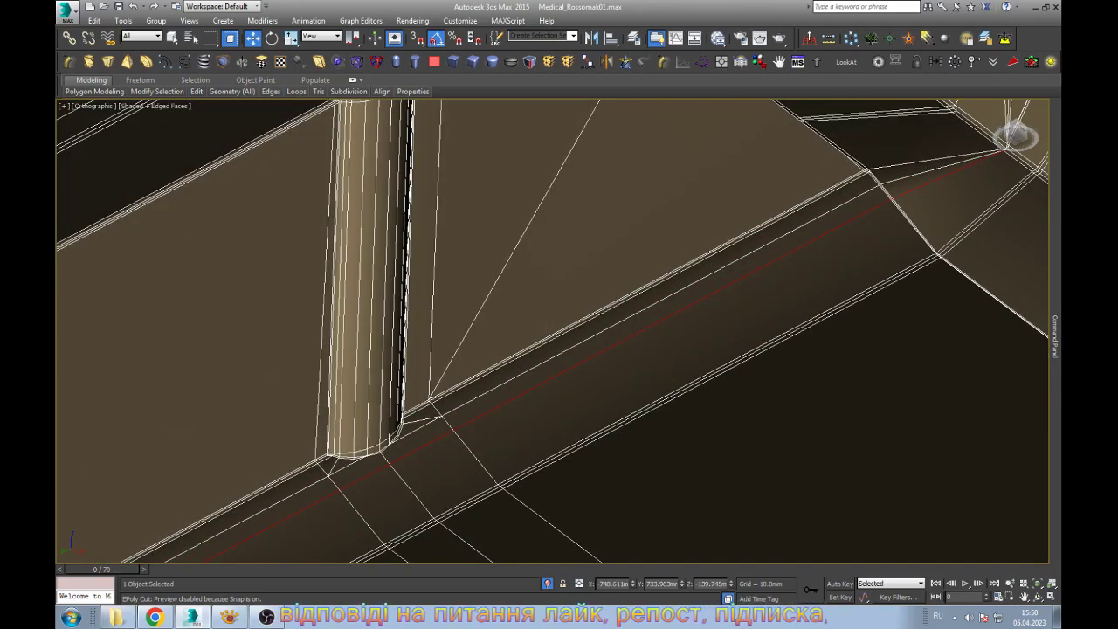
scroll(882, 171, down, 3)
scroll(559, 332, down, 5)
scroll(742, 201, up, 5)
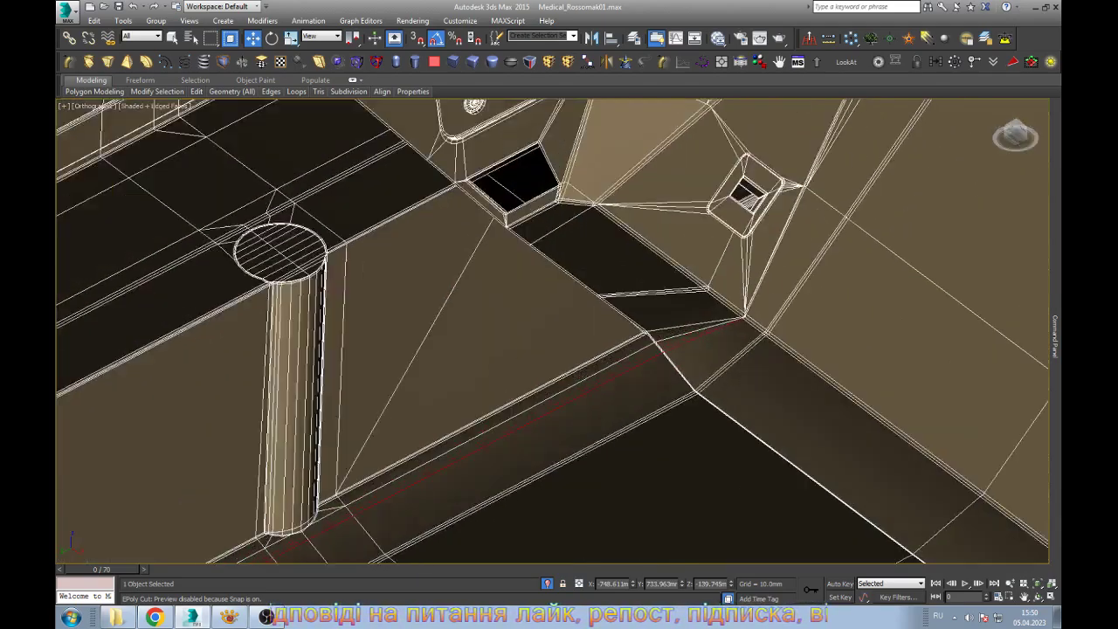
scroll(558, 332, up, 2)
scroll(559, 332, up, 2)
scroll(764, 261, up, 3)
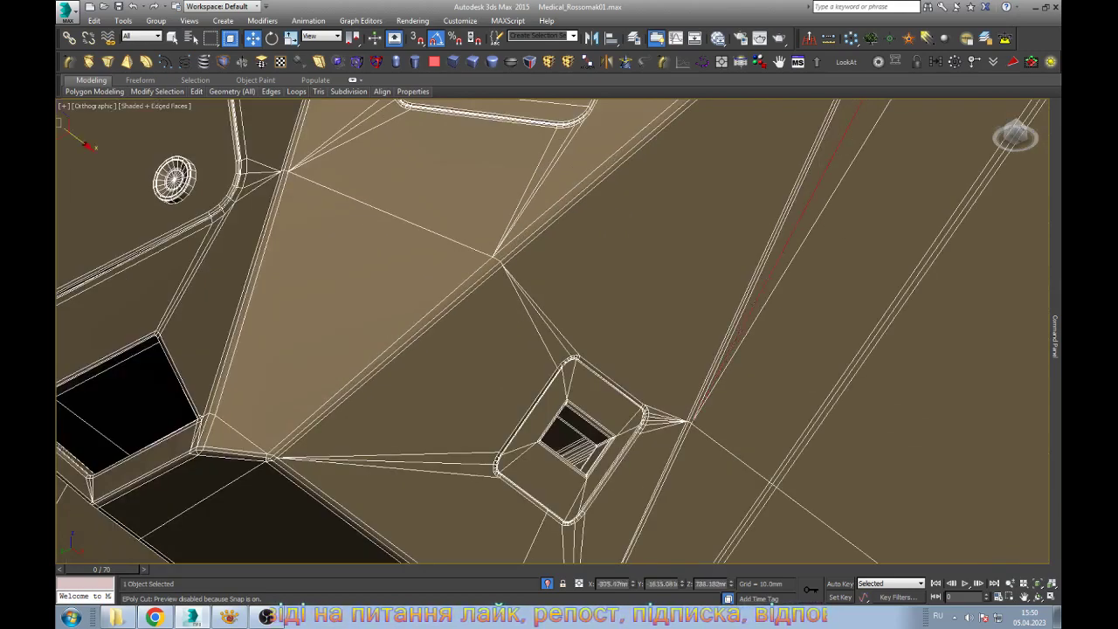
scroll(886, 105, down, 5)
Bring the front bumper corner's diagonal edge into view at vertex level
alt+middle_drag(886, 105, 612, 262)
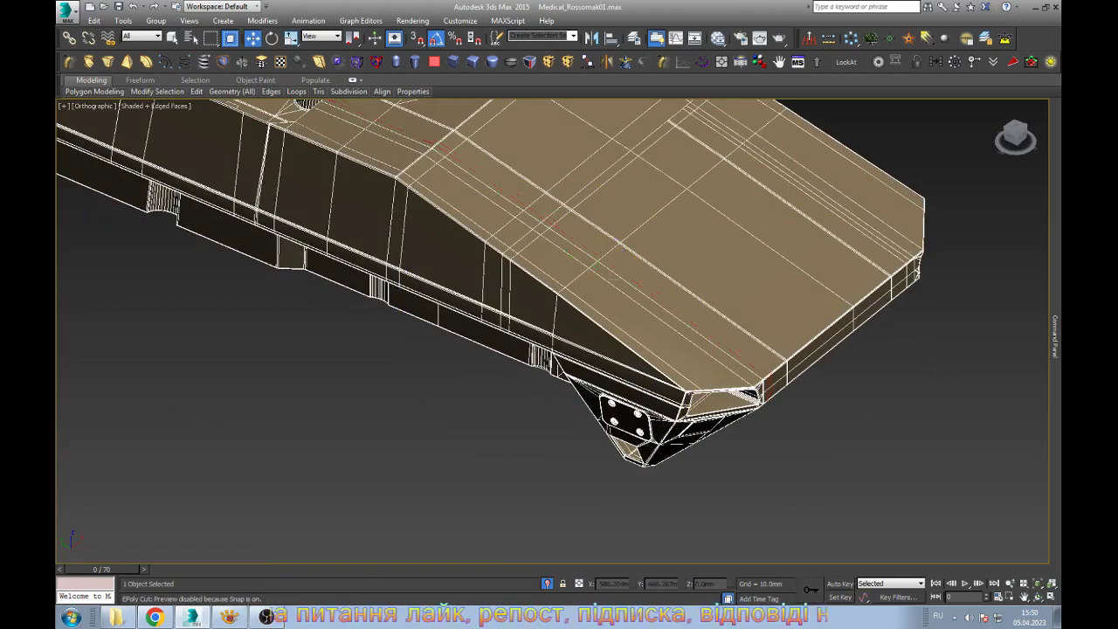
scroll(769, 388, up, 6)
scroll(749, 368, up, 4)
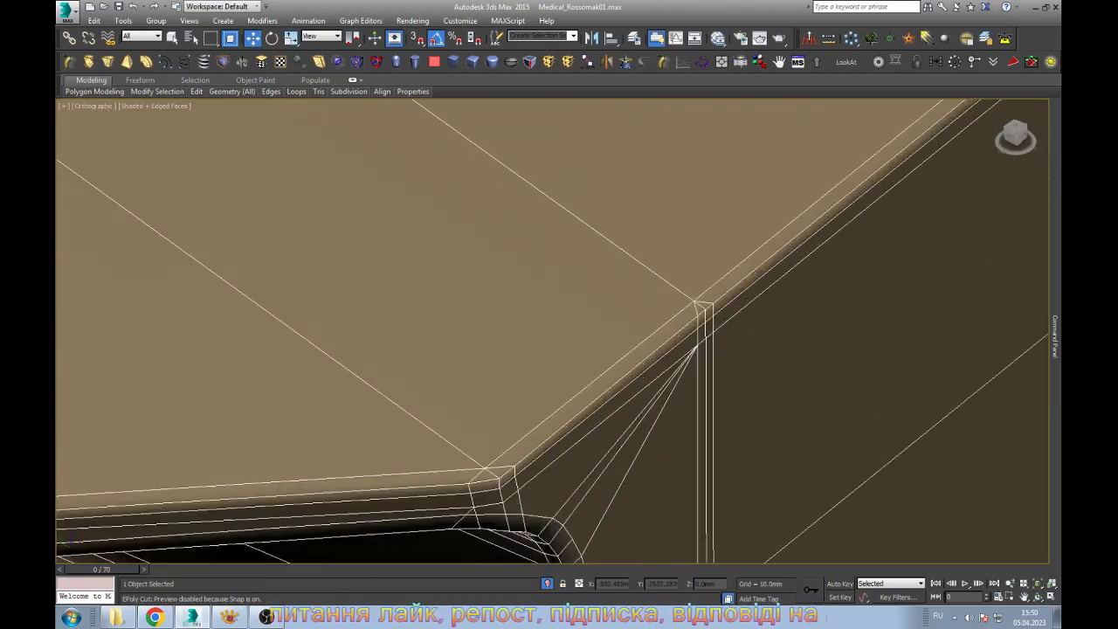
alt+middle_drag(559, 332, 559, 262)
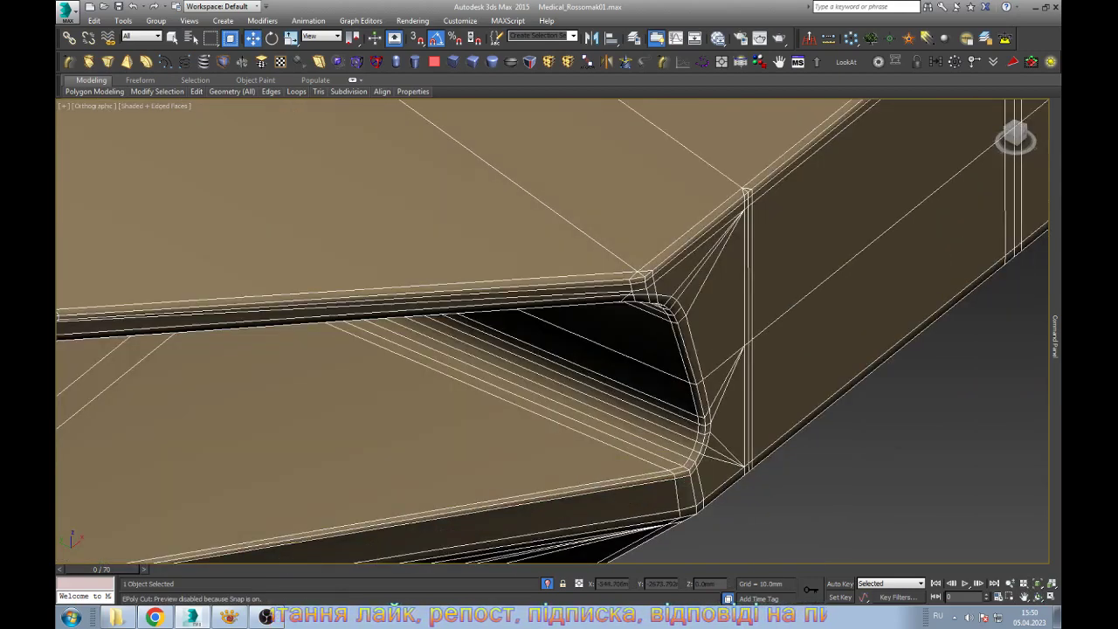
scroll(898, 522, up, 2)
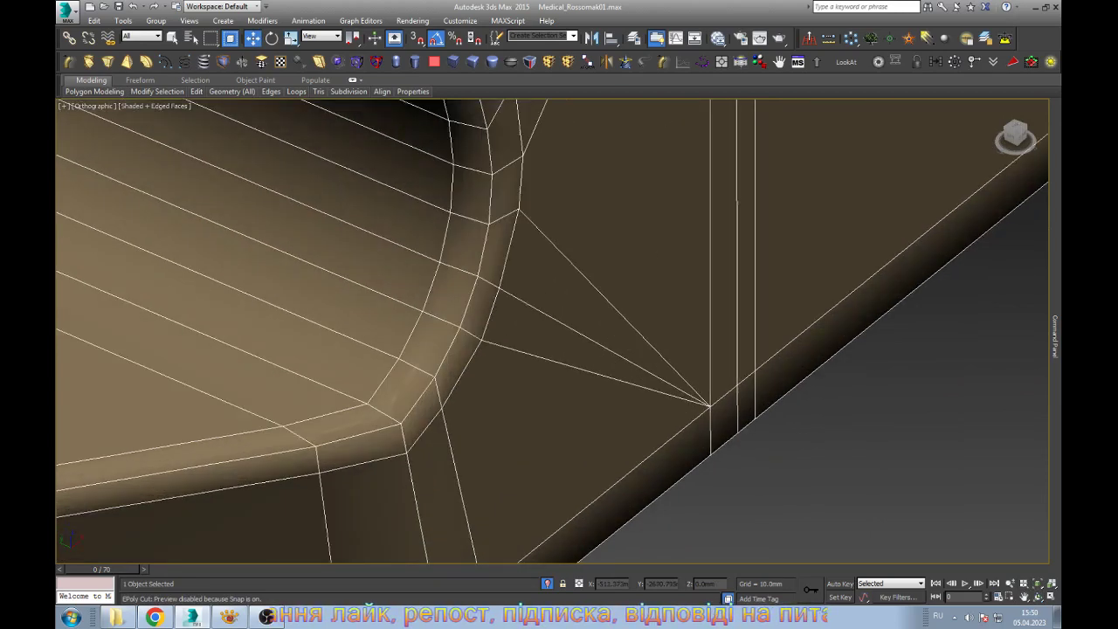
key(1)
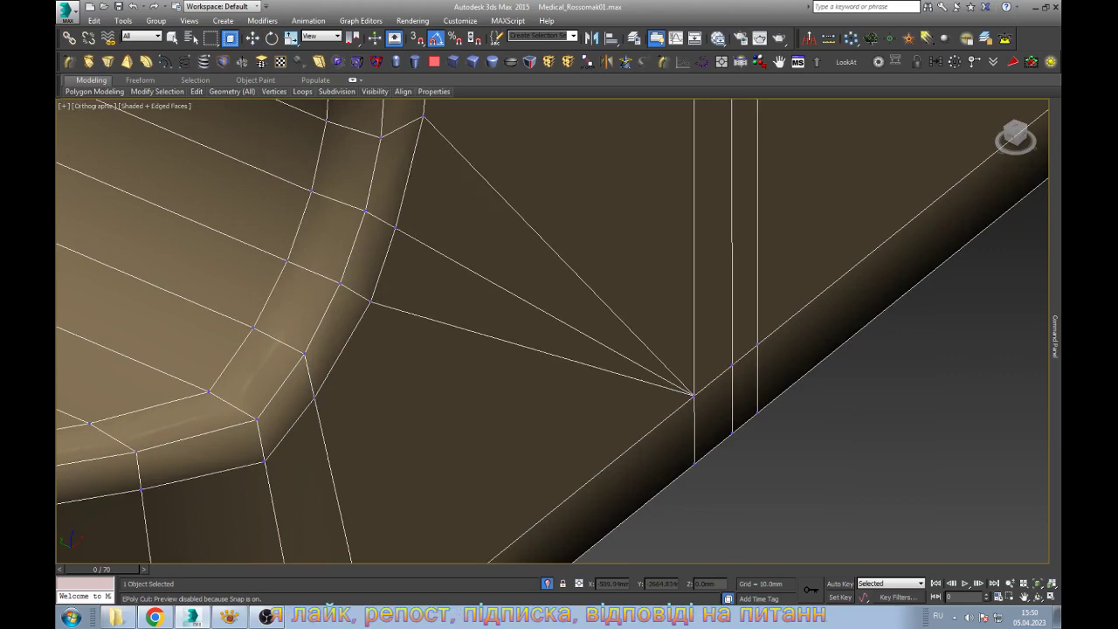
key(w)
alt+middle_drag(559, 332, 611, 288)
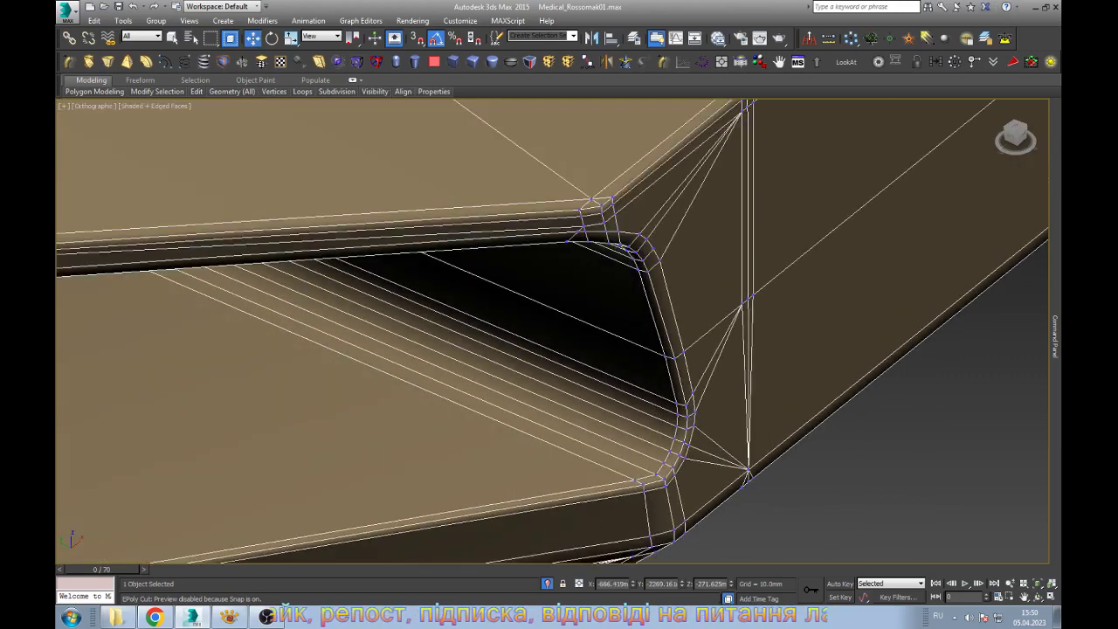
alt+middle_drag(559, 331, 611, 314)
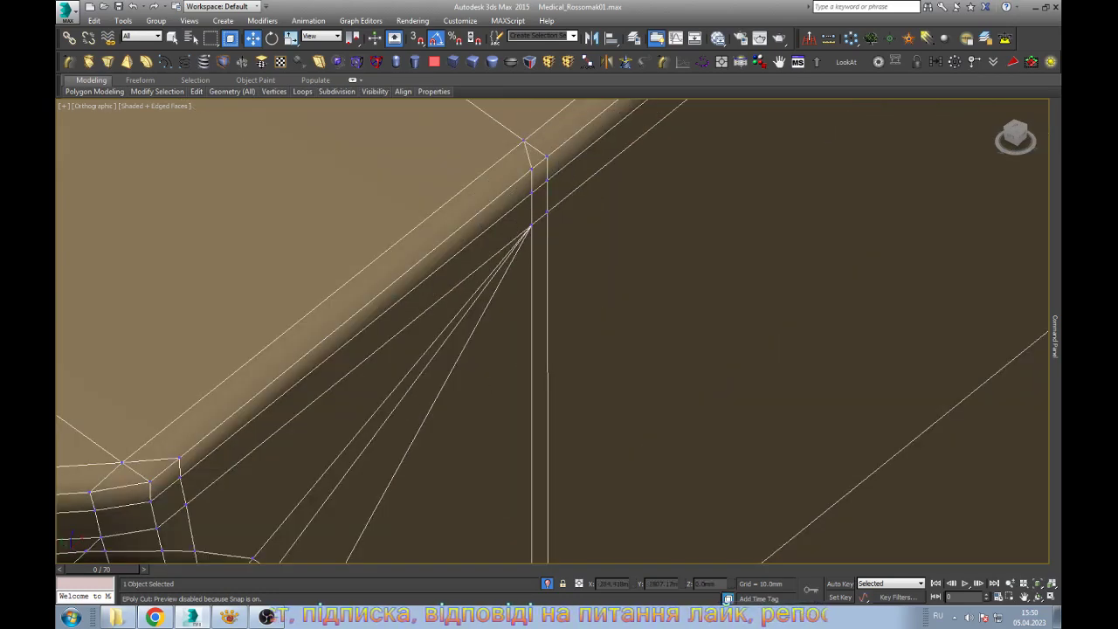
Cut an edge from the top vertices down to the lower vertex and save Medical_Rossomak01.max
click(531, 192)
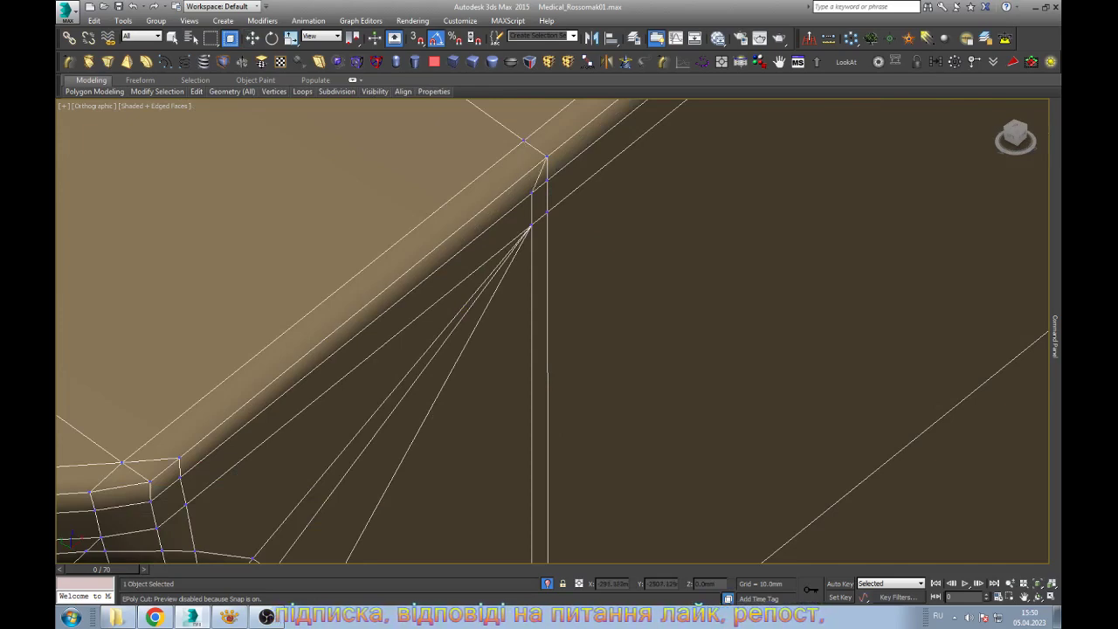
click(530, 226)
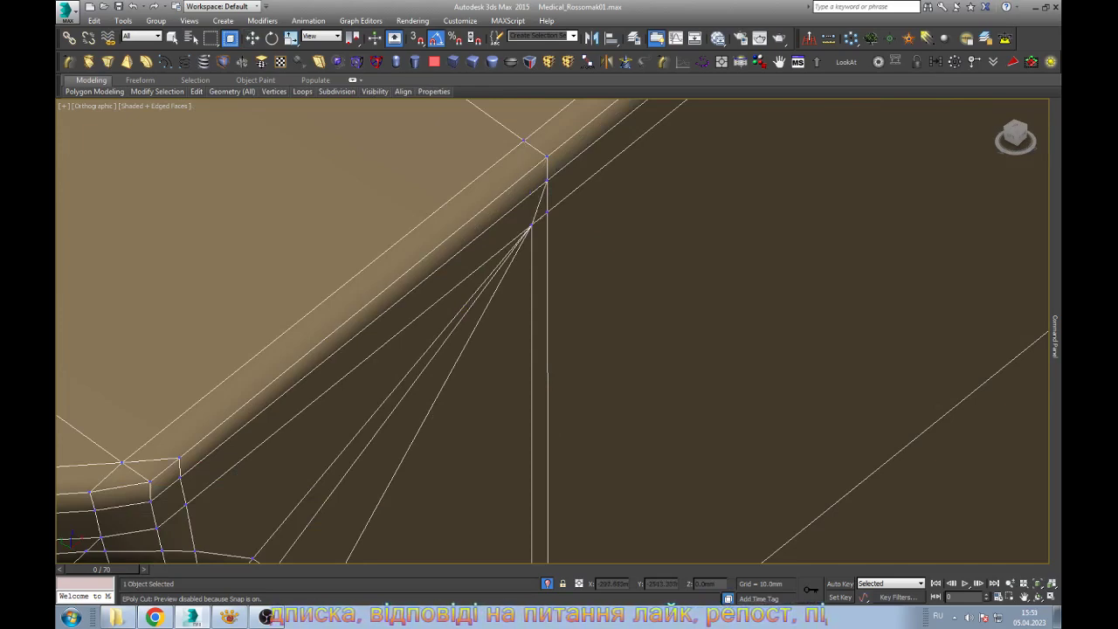
right_click(619, 341)
middle_drag(524, 261, 619, 341)
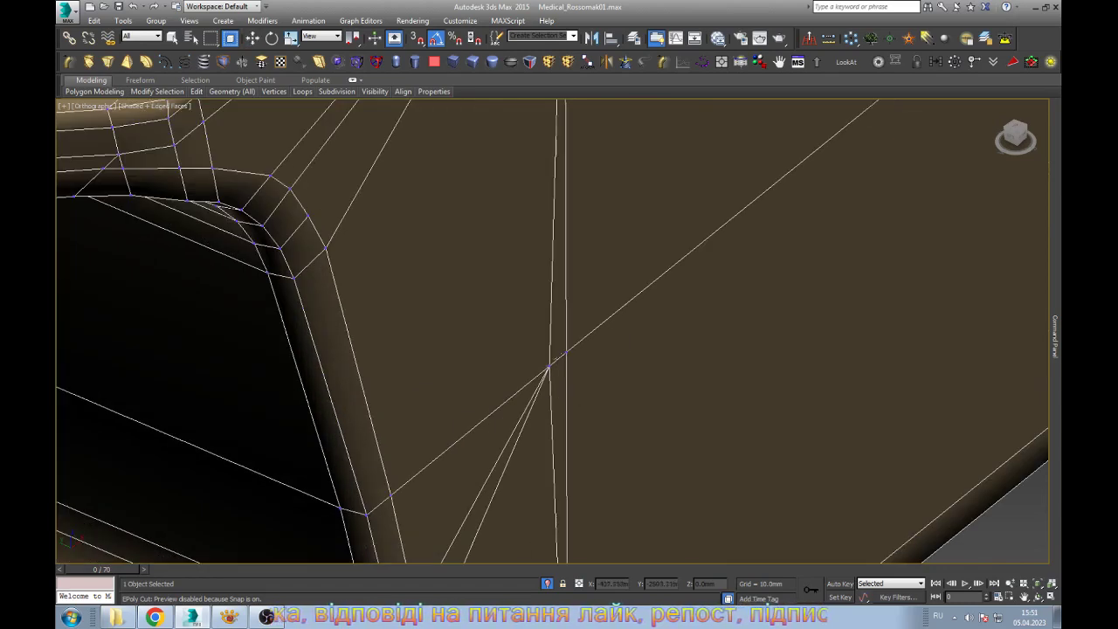
key(z)
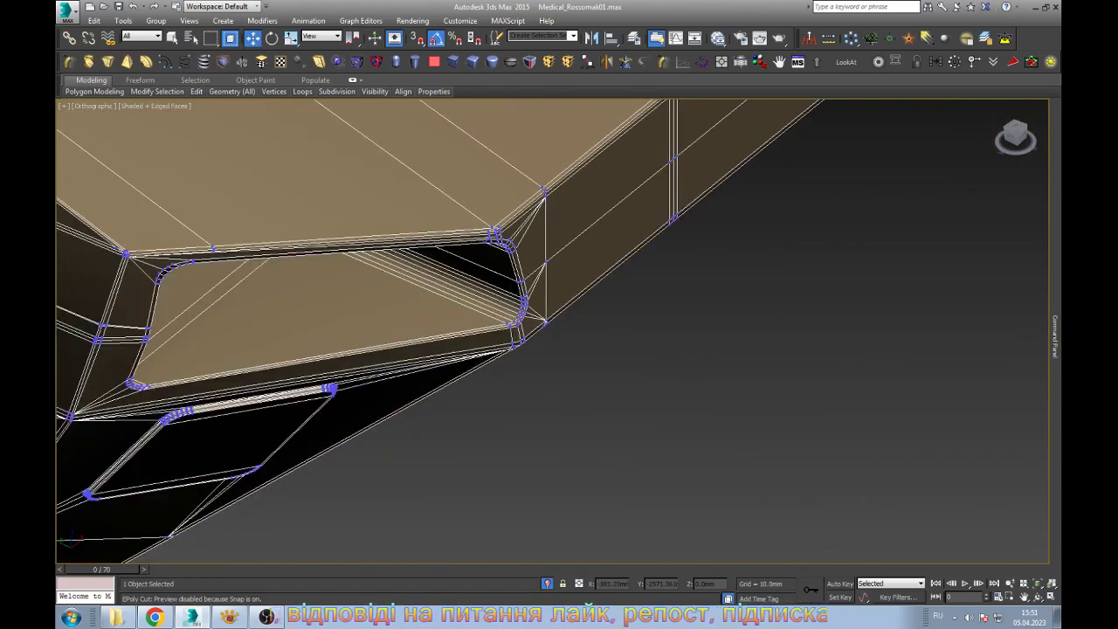
key(ctrl+s)
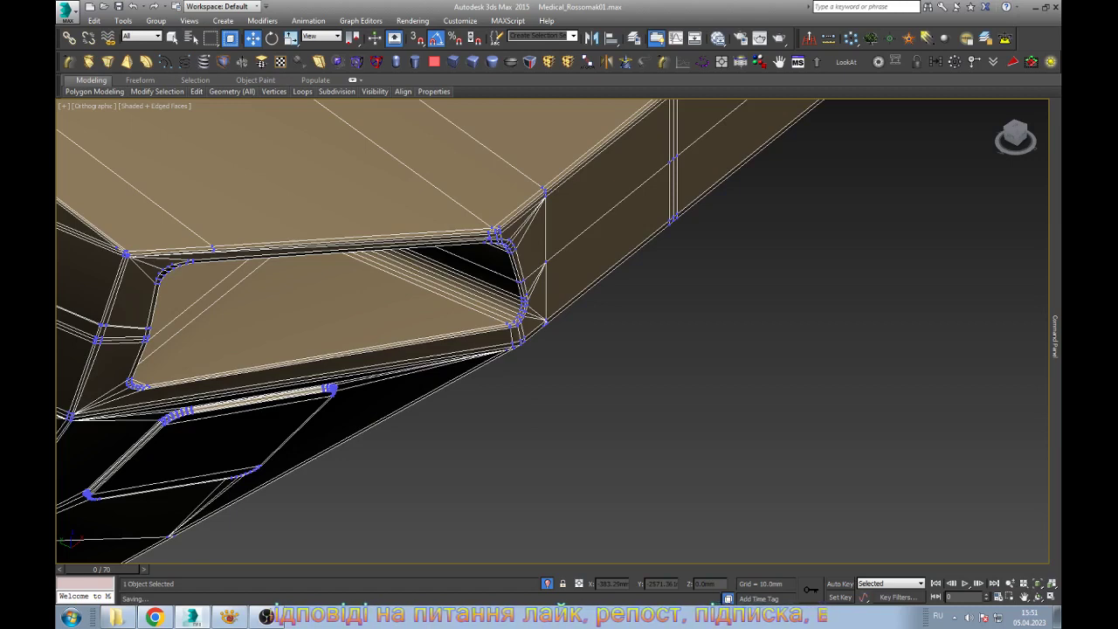
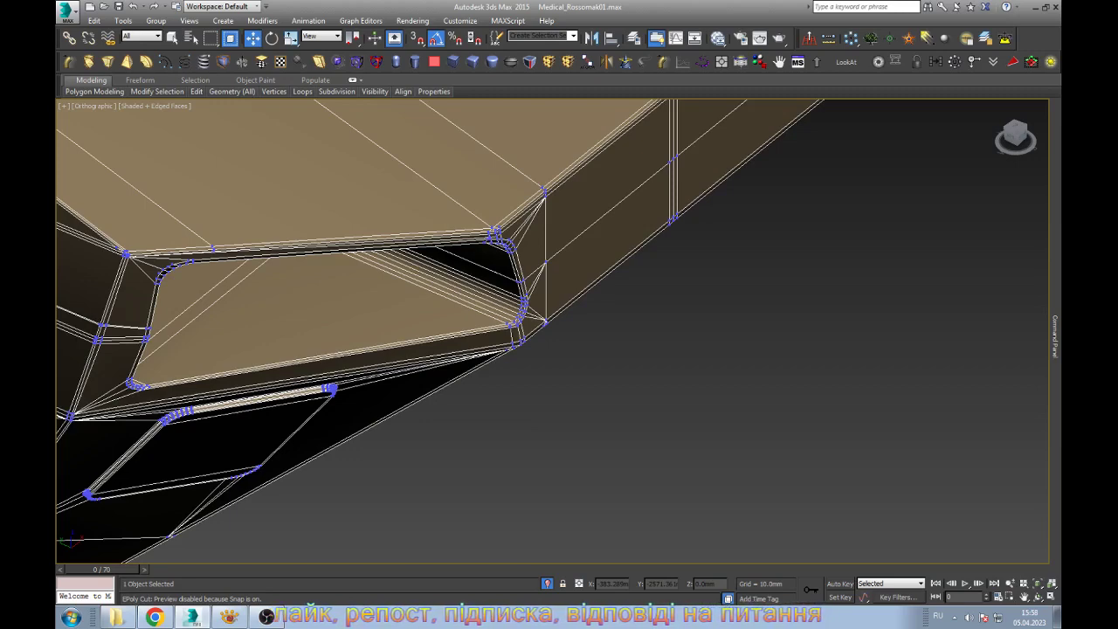
Select the box-corner vertex and orbit around the hull to inspect the top corner faces
scroll(594, 376, down, 5)
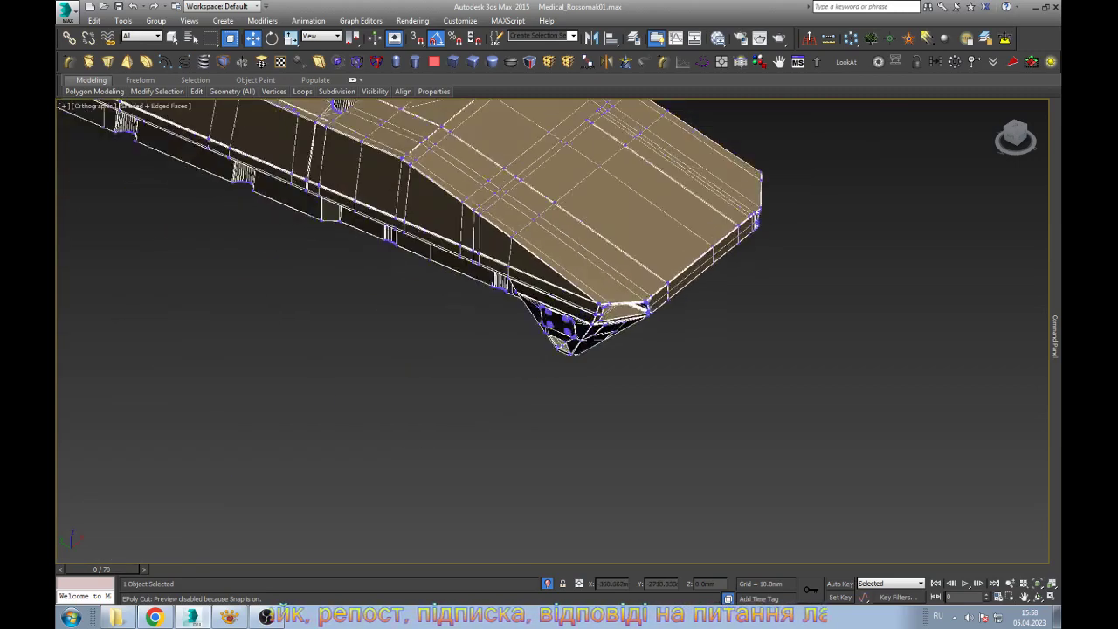
scroll(594, 393, up, 5)
click(691, 339)
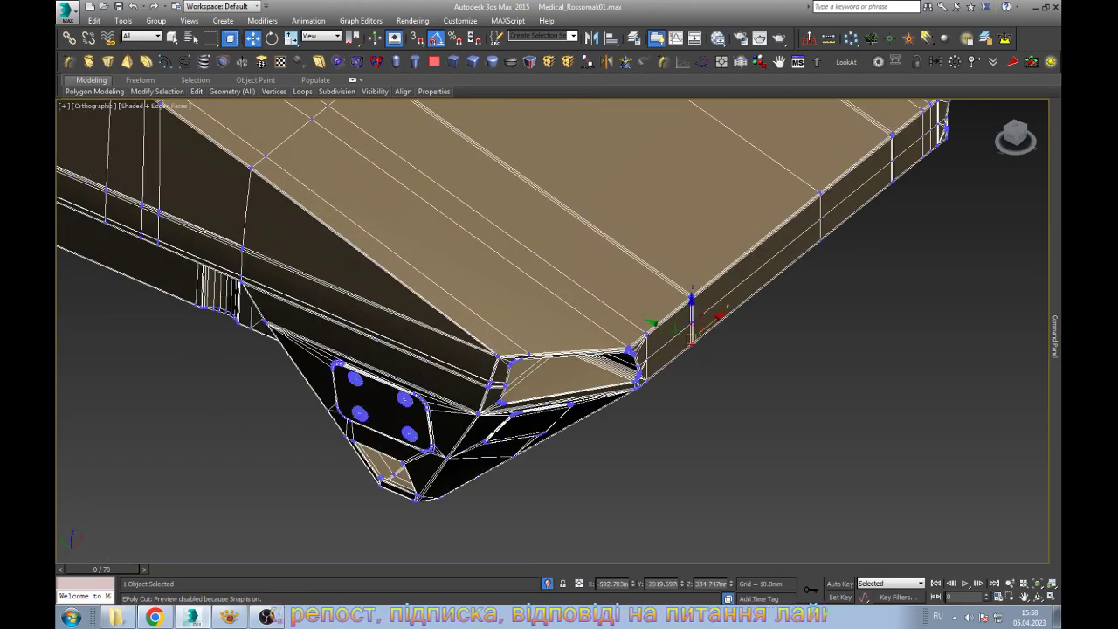
key(ctrl+r)
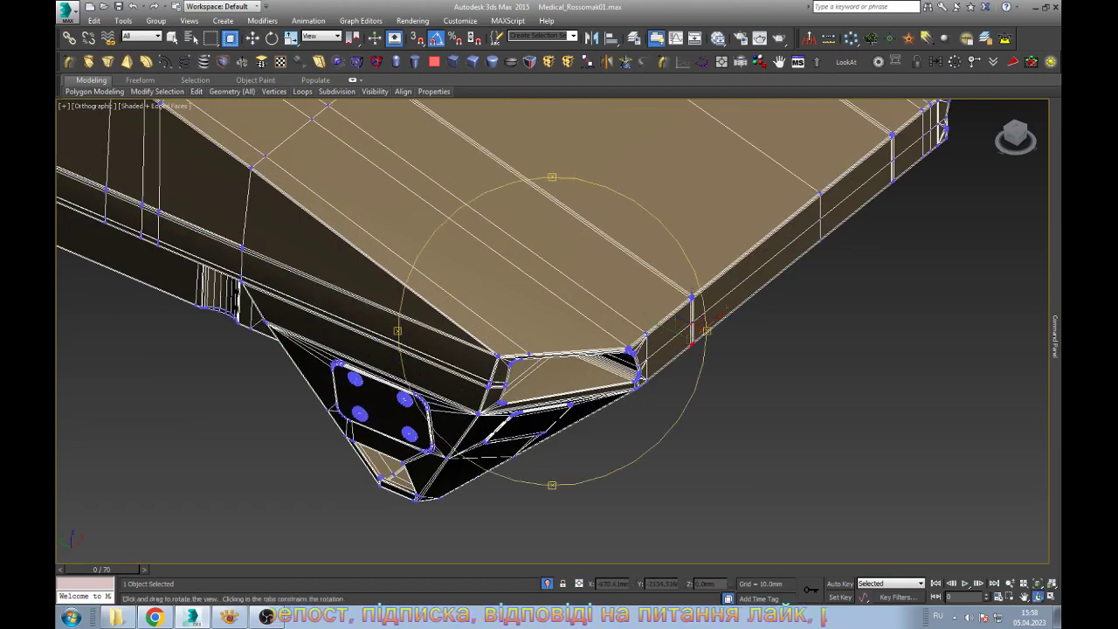
drag(611, 349, 559, 261)
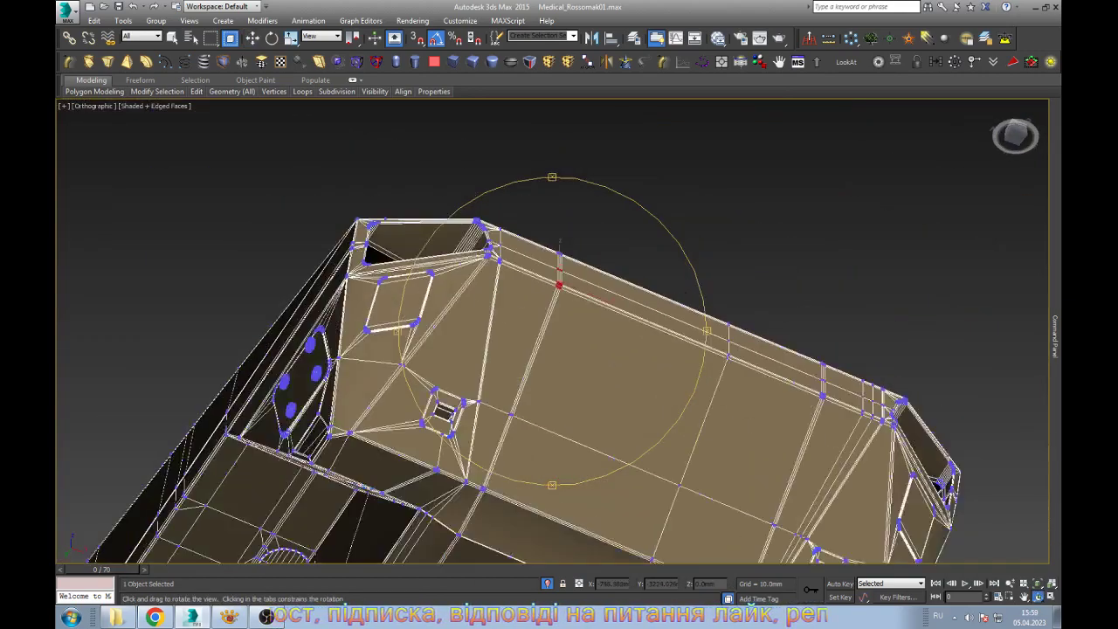
drag(552, 331, 552, 289)
scroll(551, 332, up, 5)
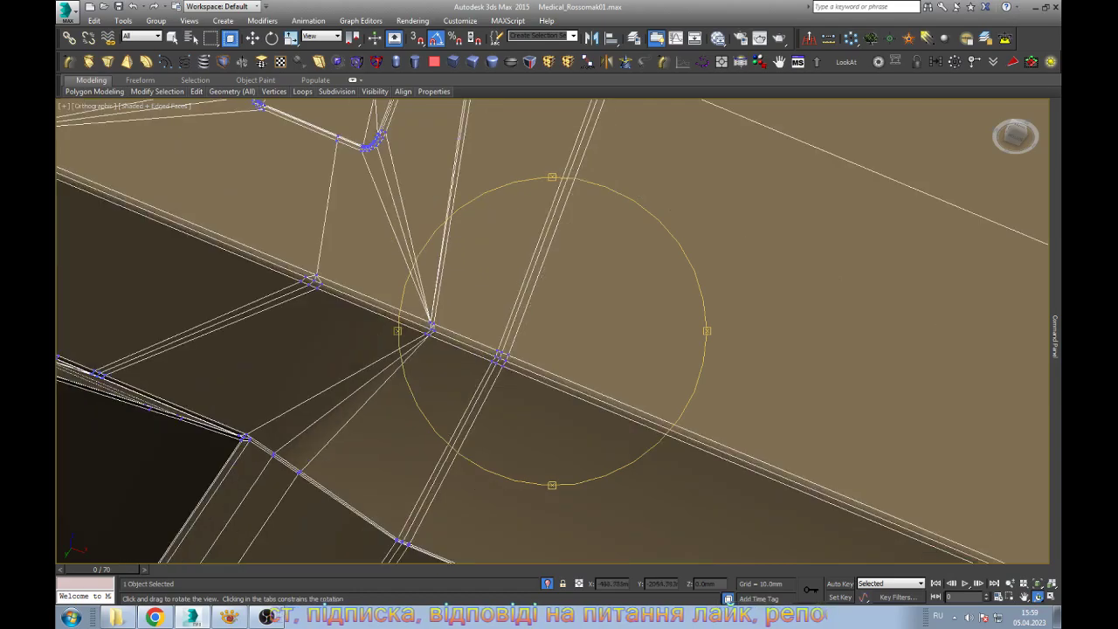
scroll(552, 332, down, 5)
drag(551, 332, 489, 262)
scroll(552, 332, down, 8)
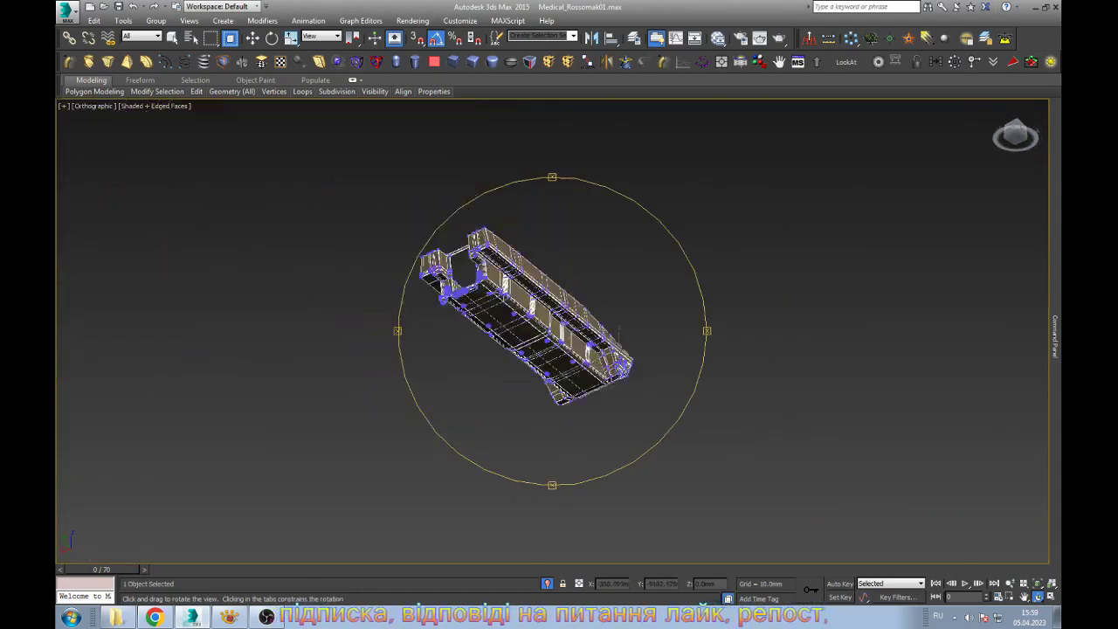
mouse_move(552, 332)
mouse_down()
mouse_move(523, 314)
mouse_move(576, 332)
mouse_move(524, 324)
mouse_move(577, 314)
mouse_move(507, 349)
mouse_up()
scroll(584, 360, up, 5)
scroll(584, 360, up, 4)
scroll(584, 359, up, 3)
scroll(584, 360, up, 2)
scroll(552, 331, up, 4)
scroll(552, 332, down, 4)
scroll(552, 331, down, 3)
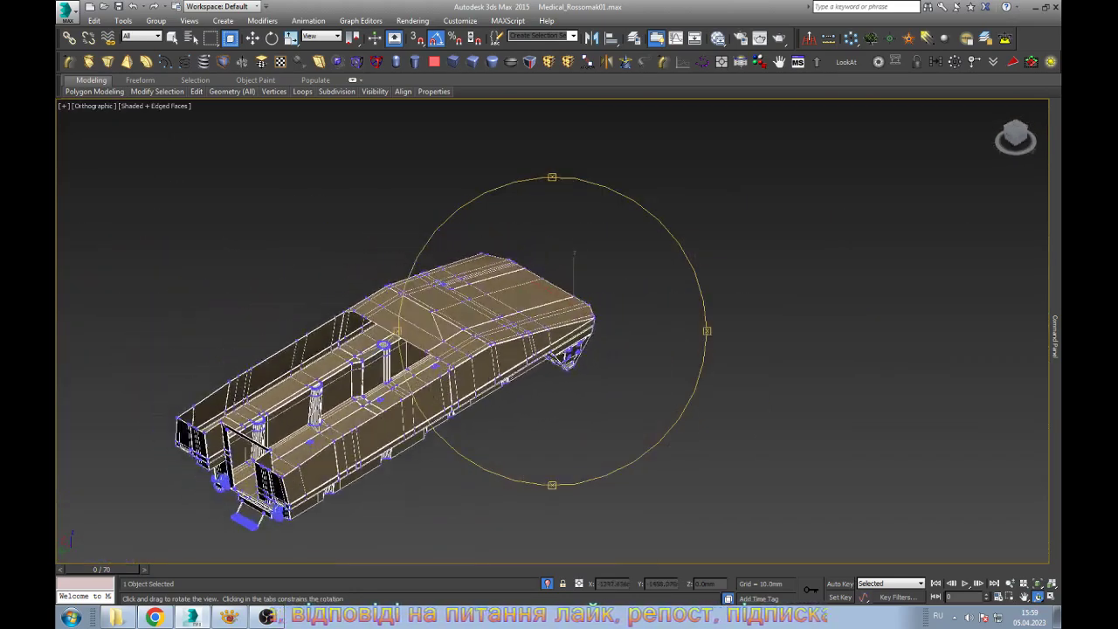
scroll(551, 331, up, 5)
scroll(552, 332, up, 3)
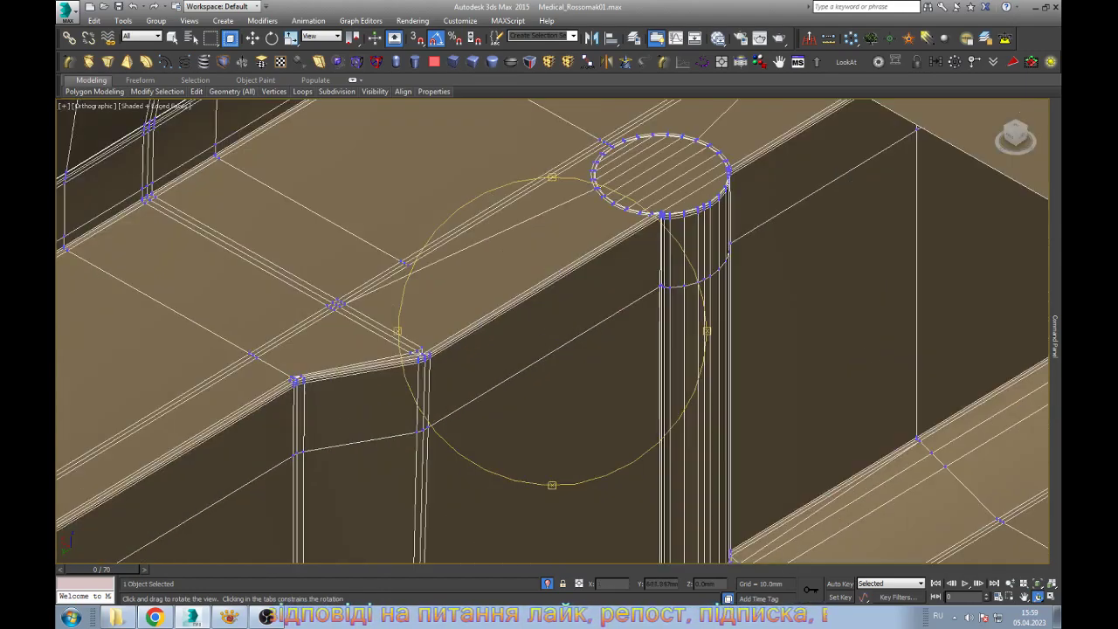
scroll(551, 332, up, 3)
scroll(552, 332, up, 1)
scroll(551, 332, down, 2)
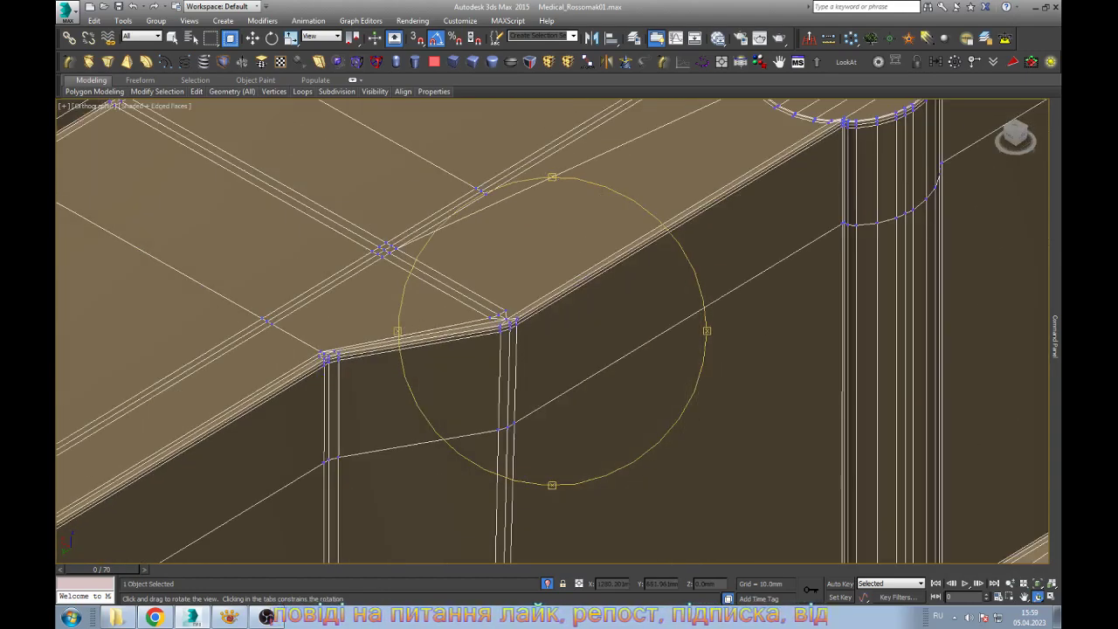
scroll(551, 332, down, 3)
scroll(551, 331, up, 1)
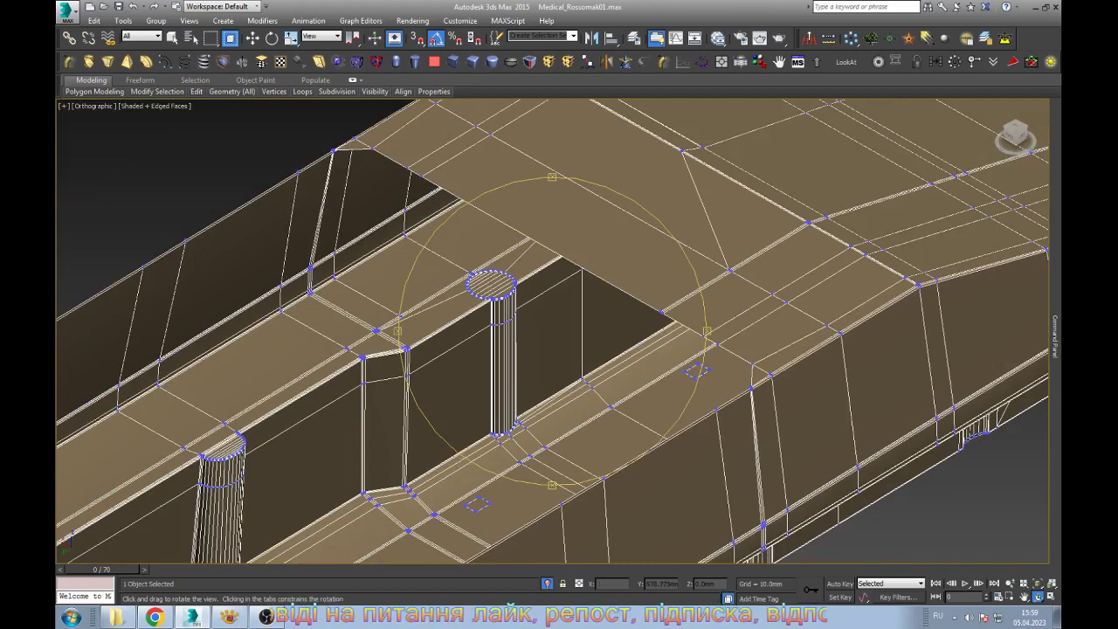
scroll(551, 332, up, 2)
Cut a new edge from the corner vertex across the top corner polygons beside the rear compartment
key(alt+c)
scroll(552, 332, up, 3)
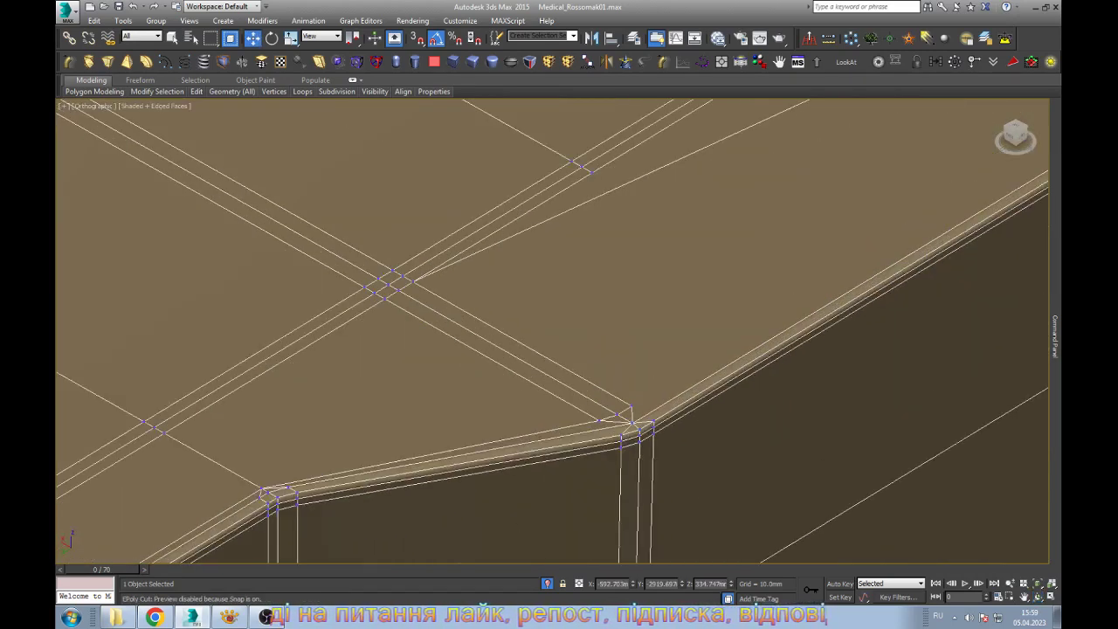
key(2)
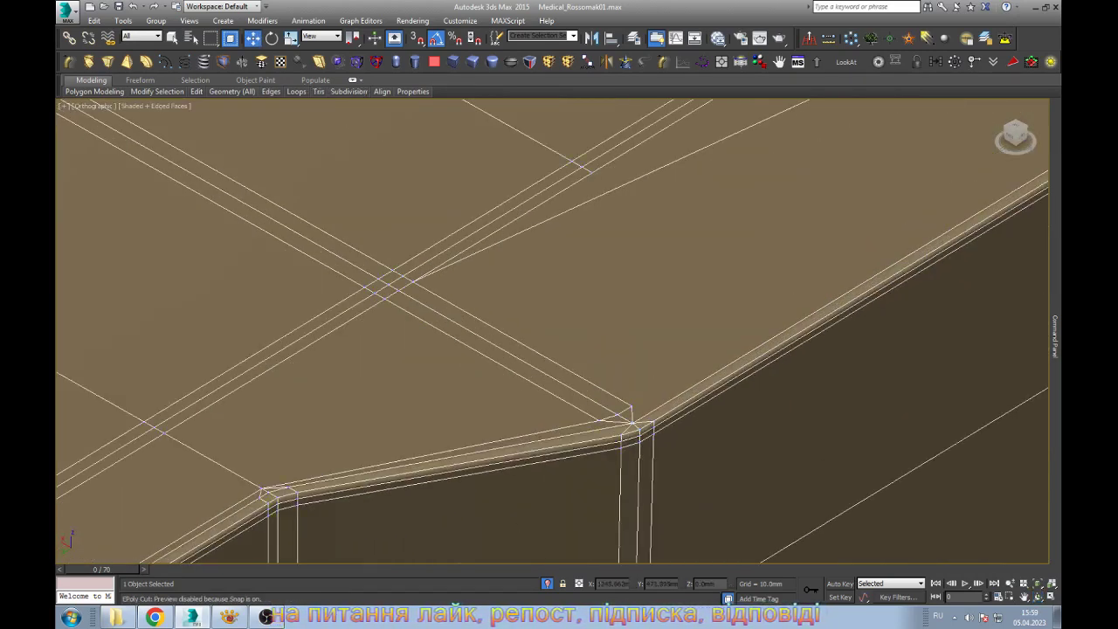
click(489, 324)
alt+middle_drag(489, 332, 533, 367)
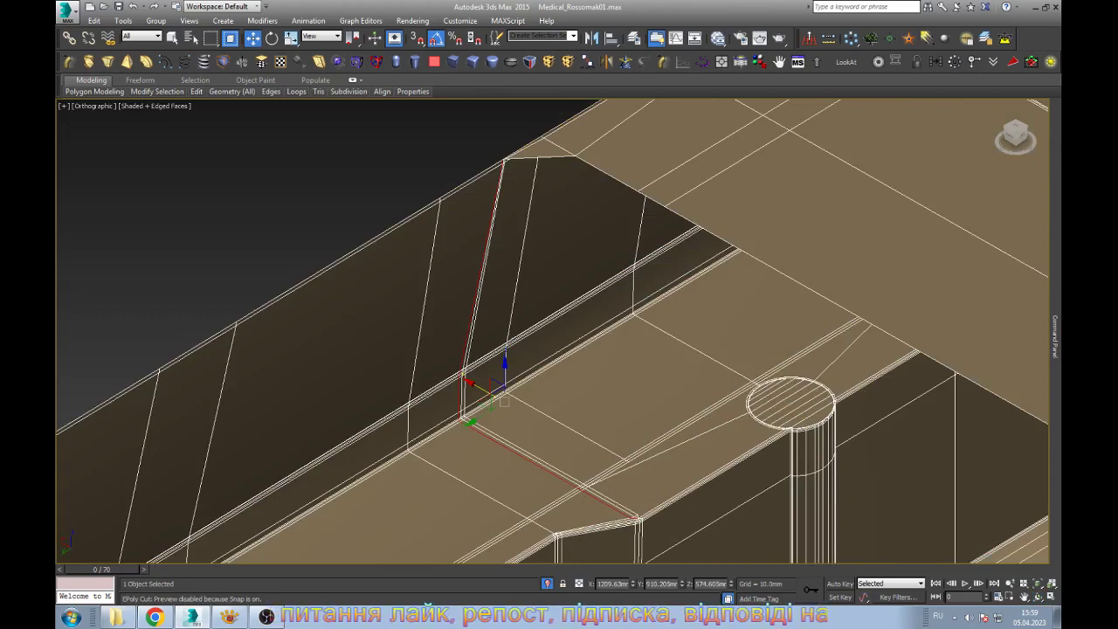
scroll(587, 517, up, 5)
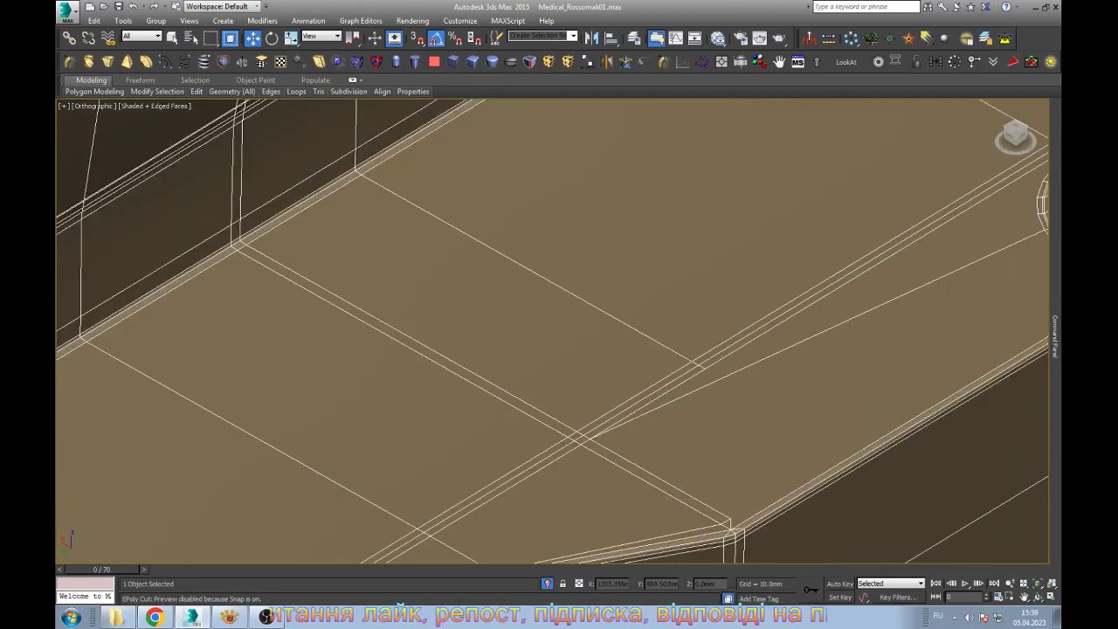
click(650, 474)
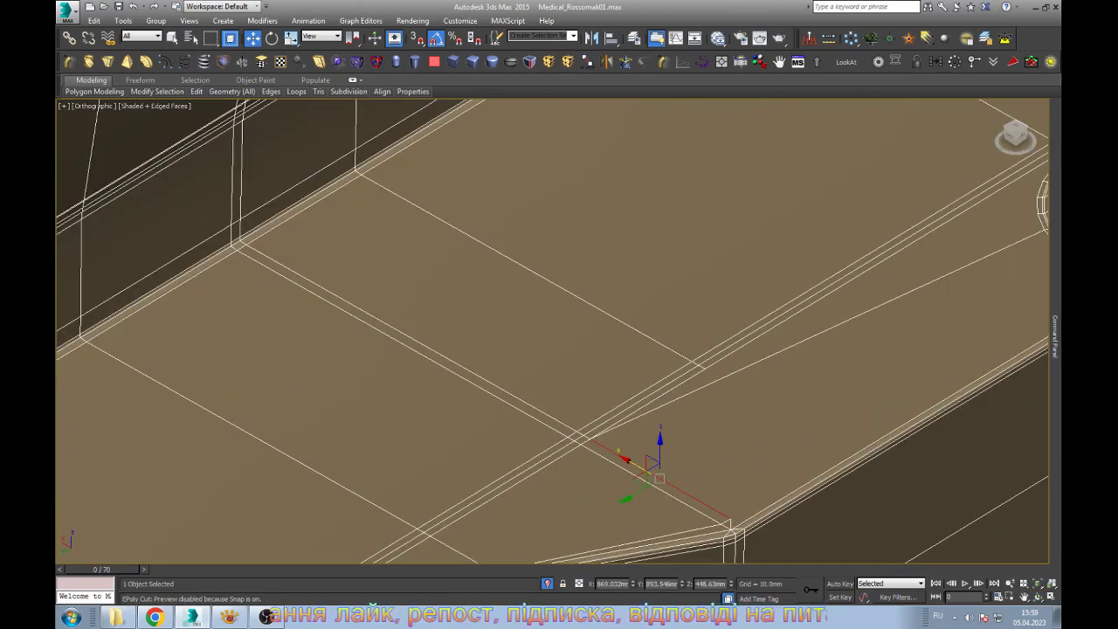
click(406, 338)
ctrl+click(241, 174)
click(236, 245)
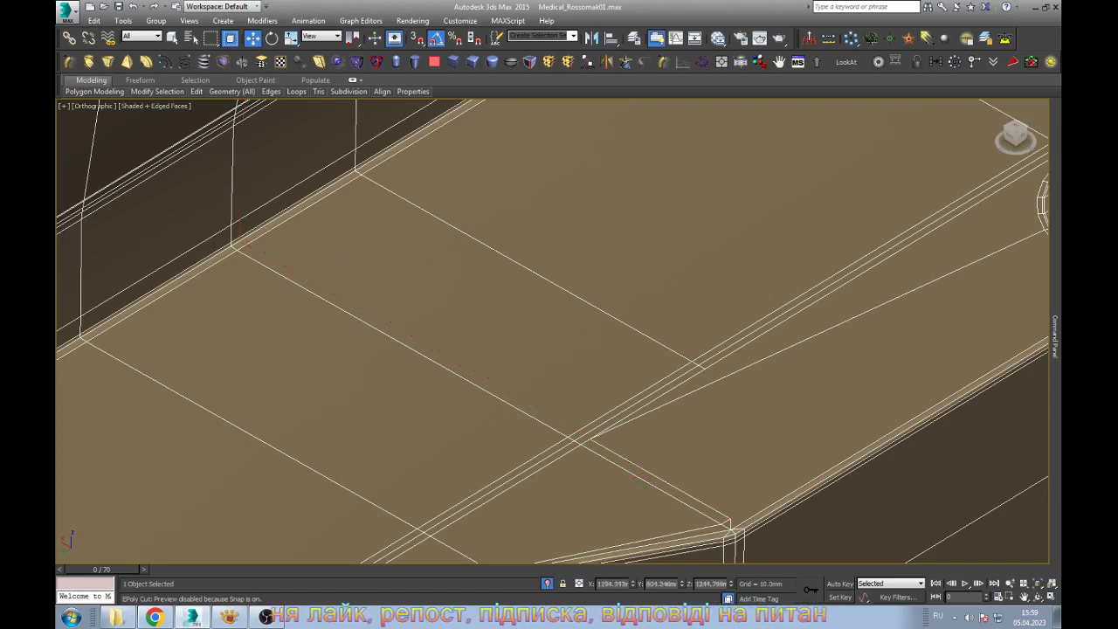
key(1)
scroll(742, 541, up, 3)
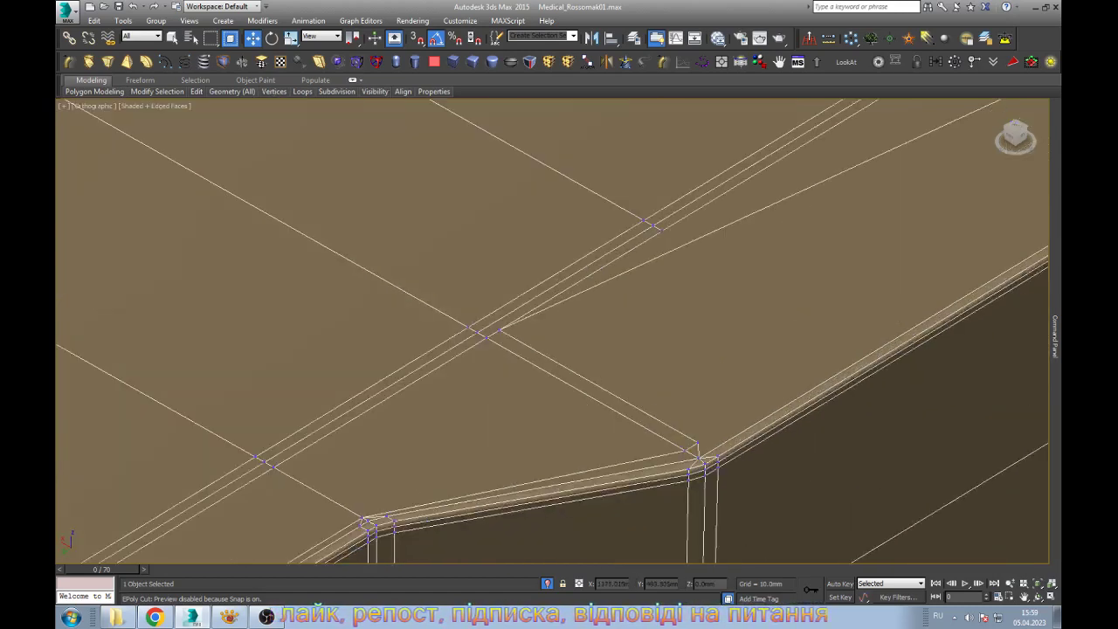
scroll(743, 542, up, 2)
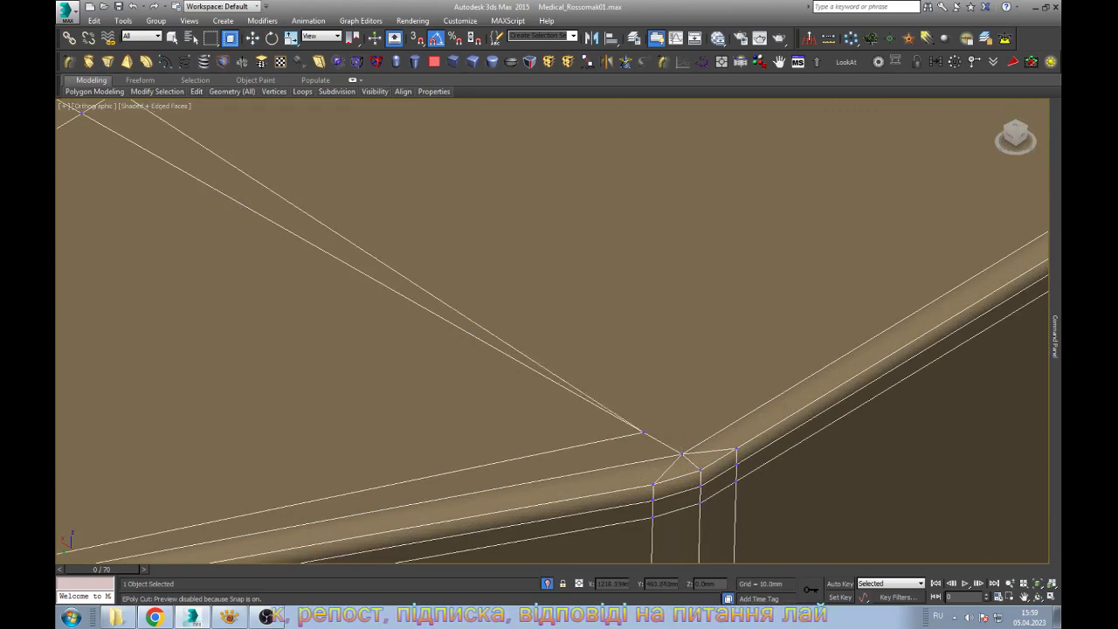
scroll(557, 356, up, 3)
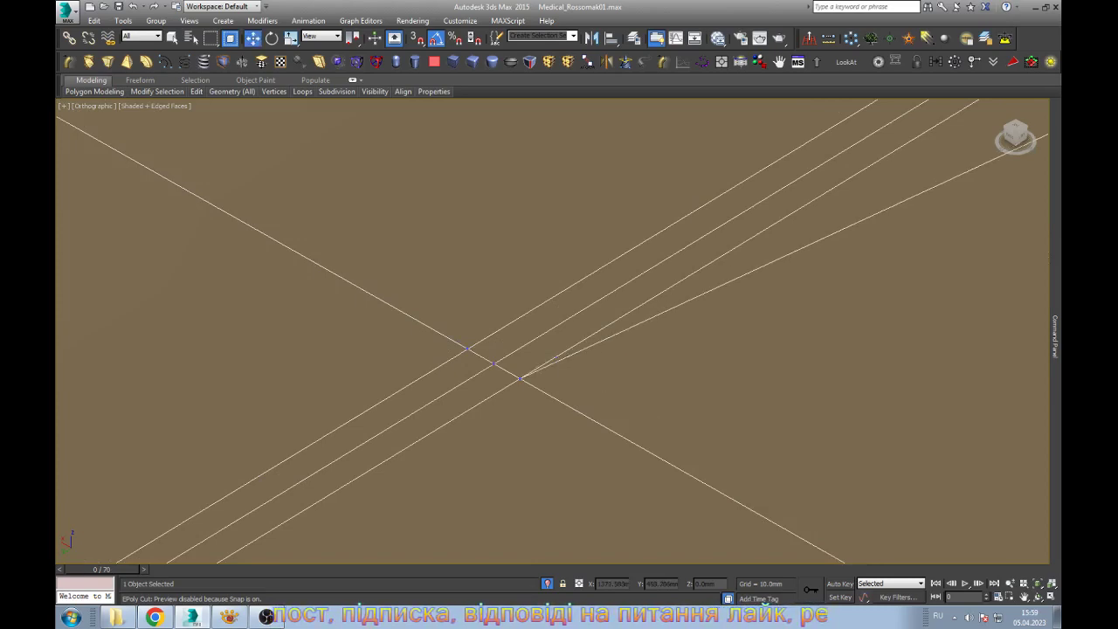
scroll(556, 356, down, 5)
scroll(556, 357, down, 2)
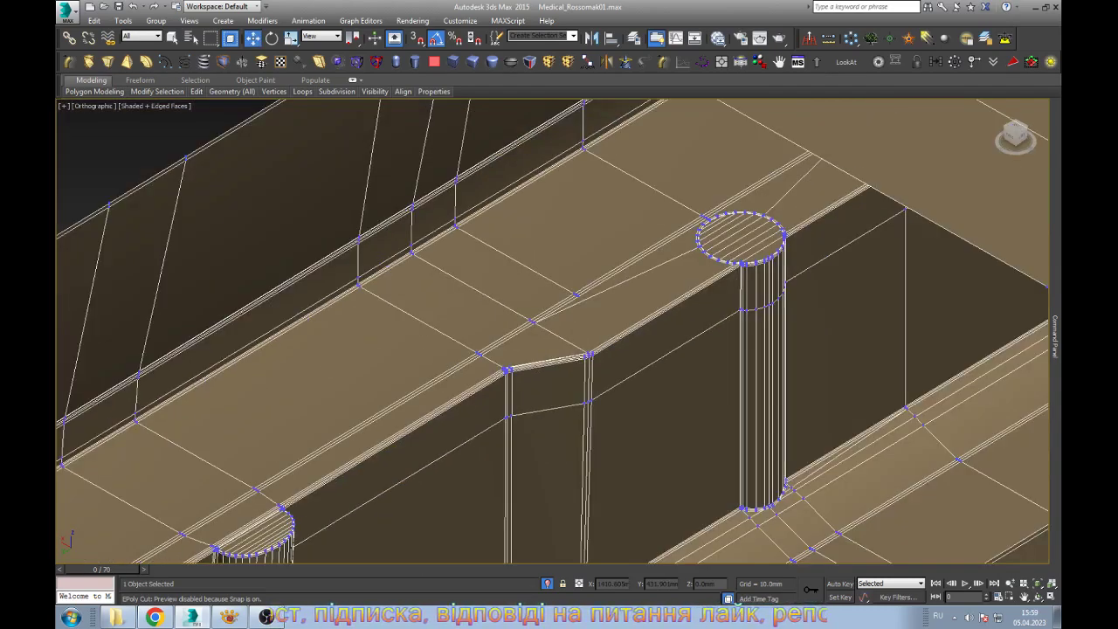
scroll(536, 313, down, 4)
scroll(536, 313, down, 2)
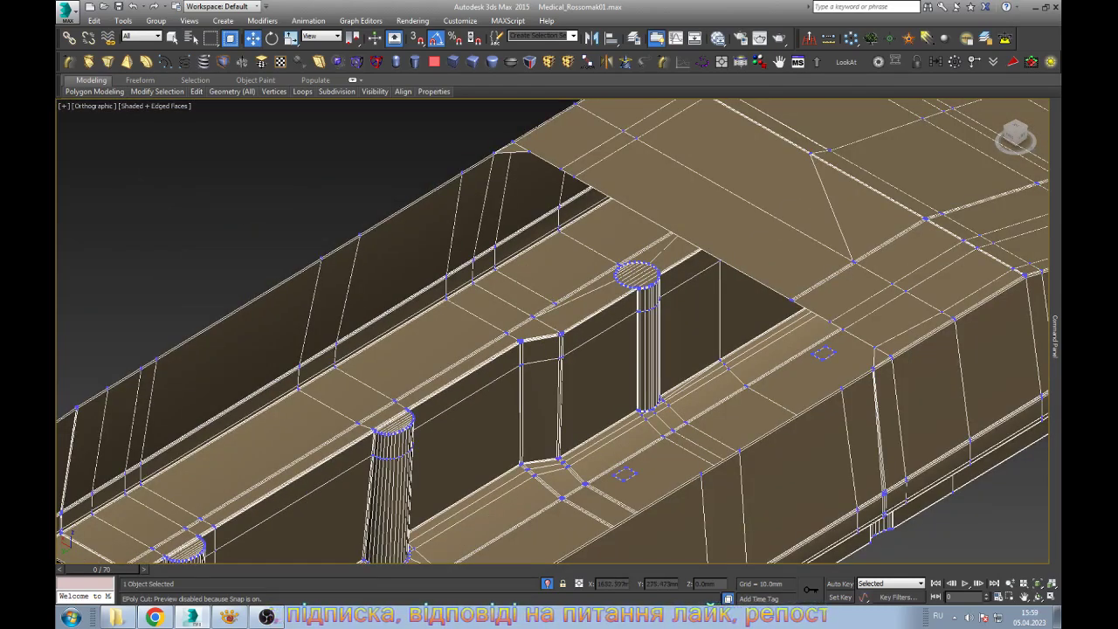
scroll(515, 147, up, 5)
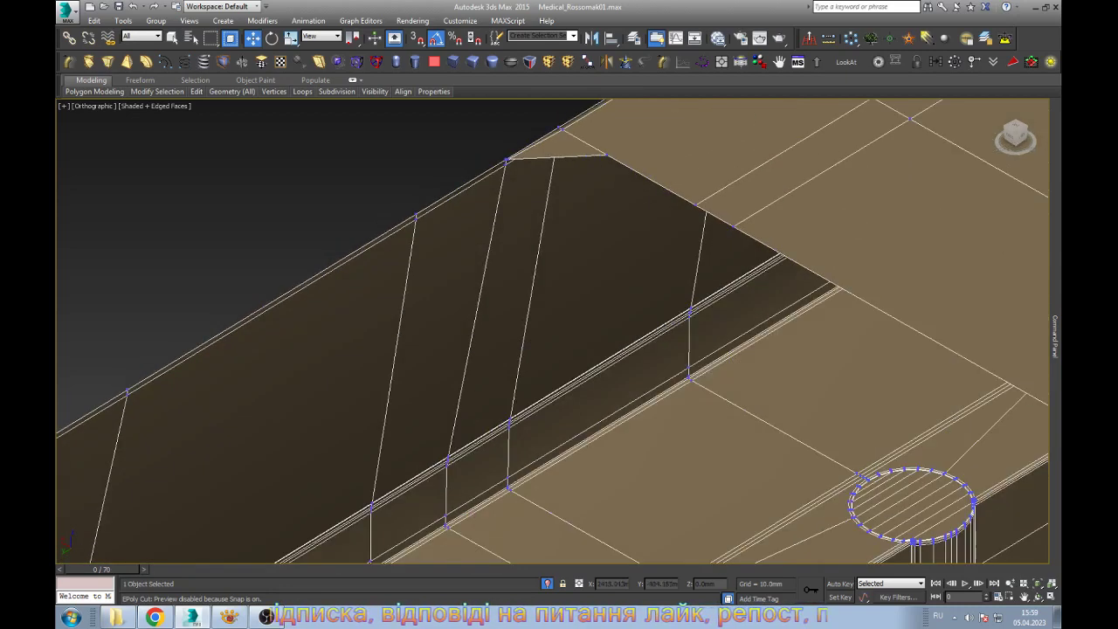
scroll(513, 138, up, 4)
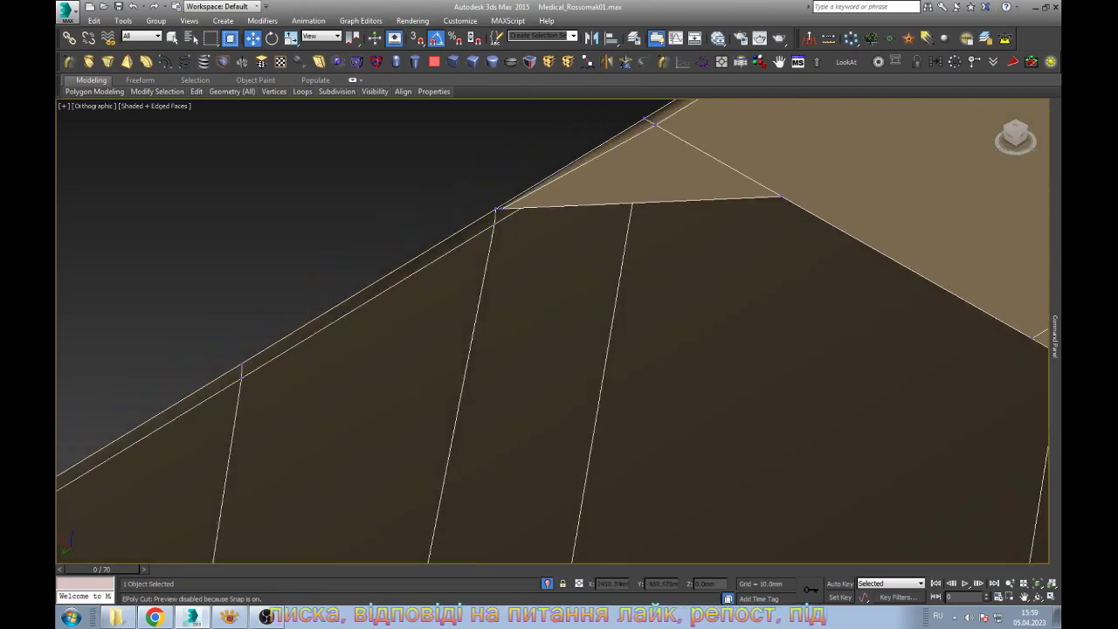
Frame the whole vehicle and orbit to a near top-down view of the hull's front
key(3)
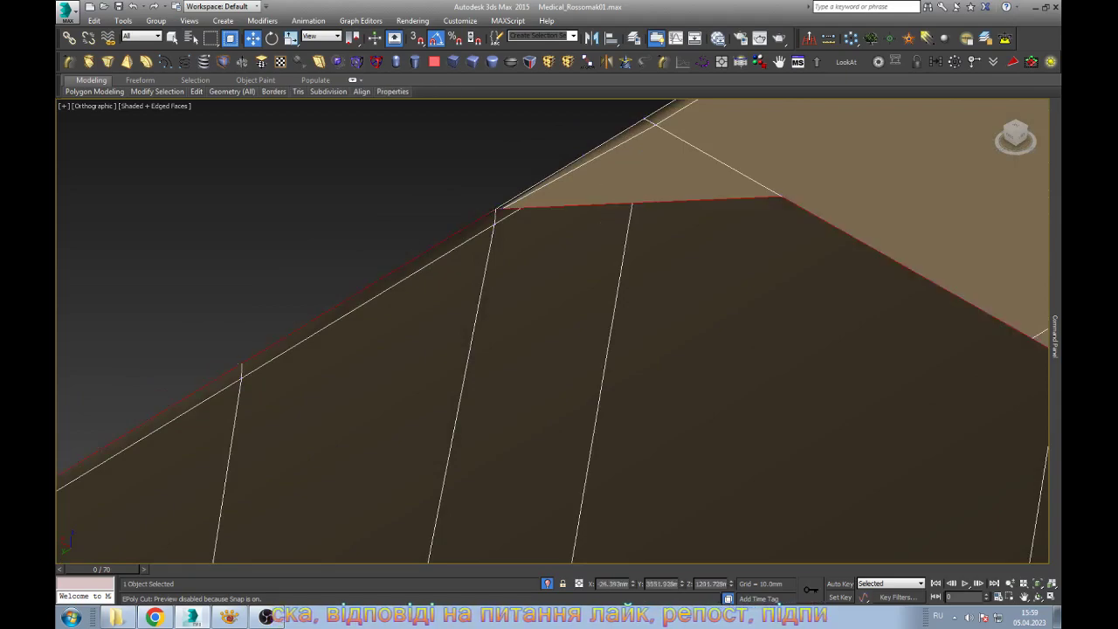
key(z)
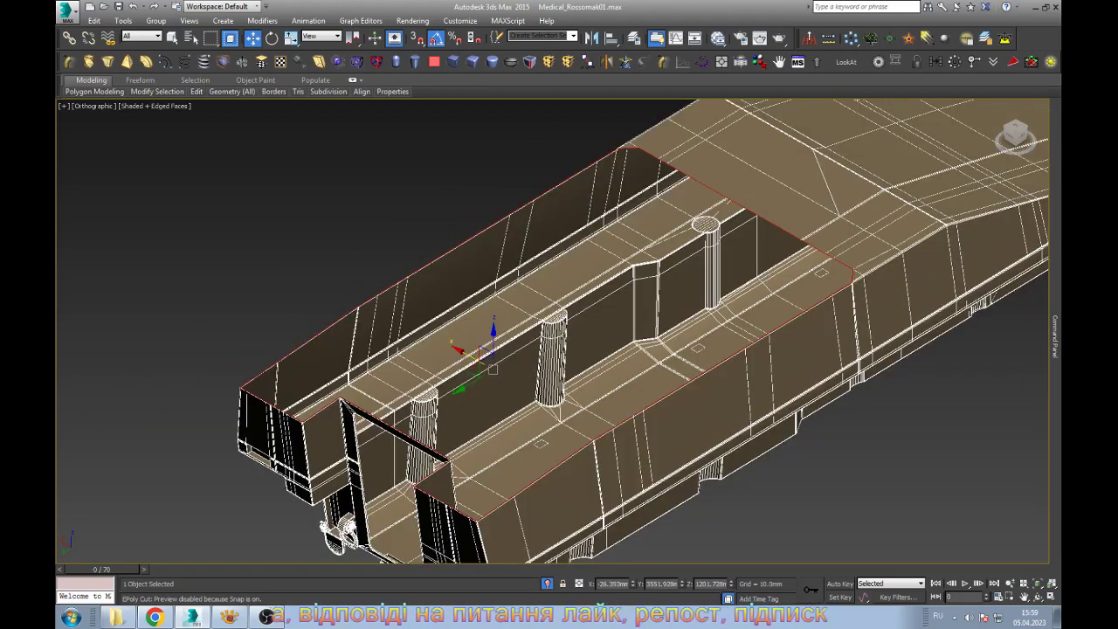
click(1037, 597)
mouse_move(786, 350)
mouse_down()
mouse_move(489, 375)
mouse_move(524, 384)
mouse_up()
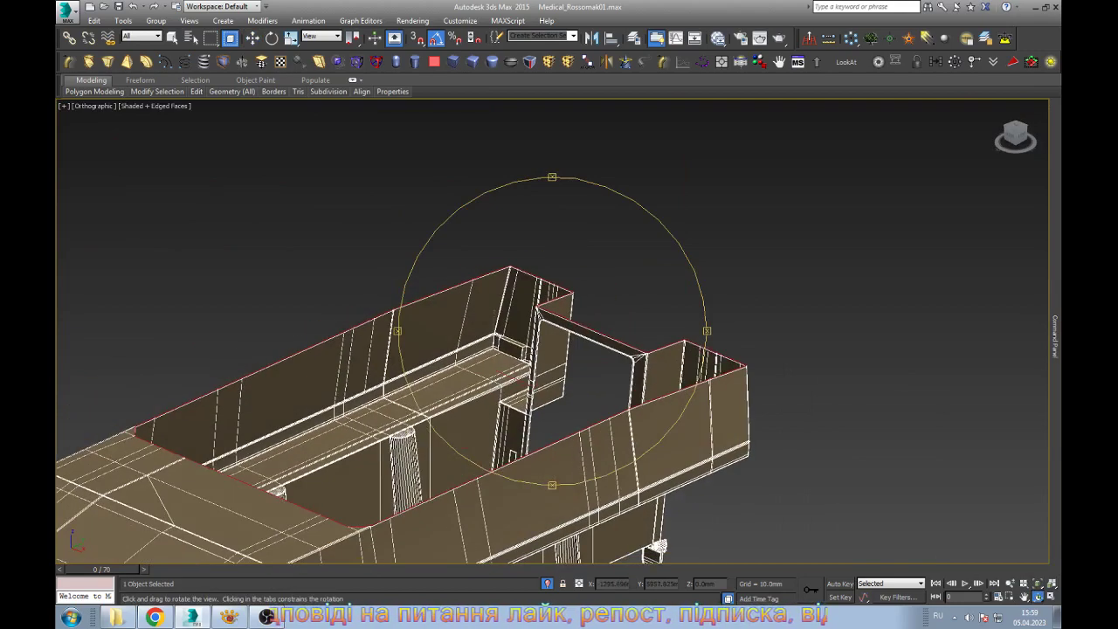
key(w)
alt+middle_drag(524, 384, 559, 393)
scroll(558, 392, up, 3)
scroll(558, 332, down, 5)
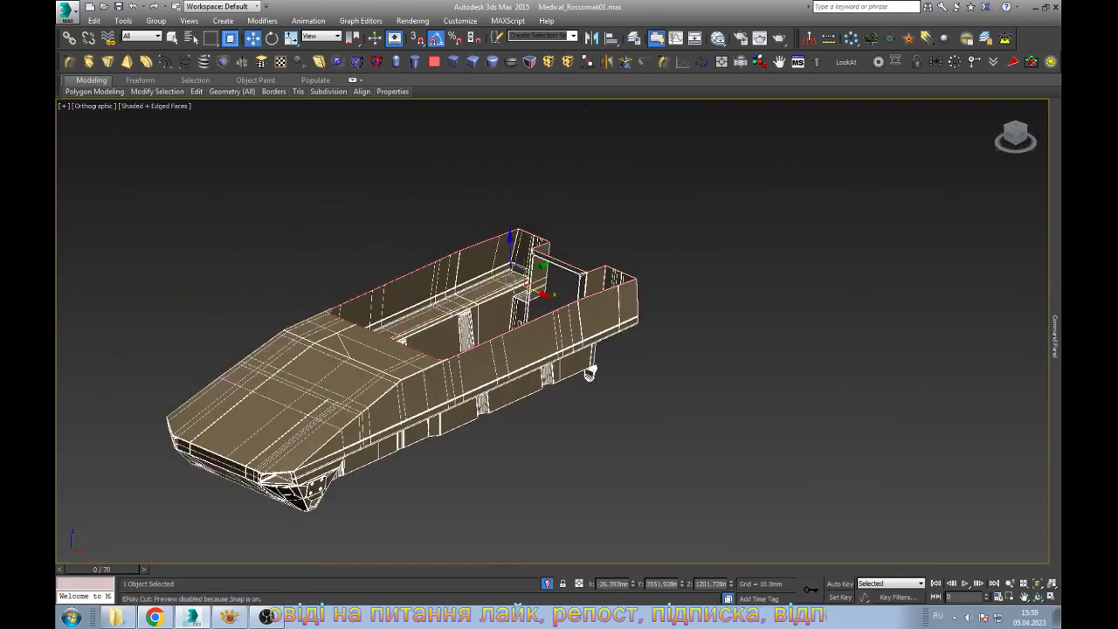
alt+middle_drag(559, 332, 559, 262)
scroll(559, 331, up, 5)
scroll(559, 332, up, 3)
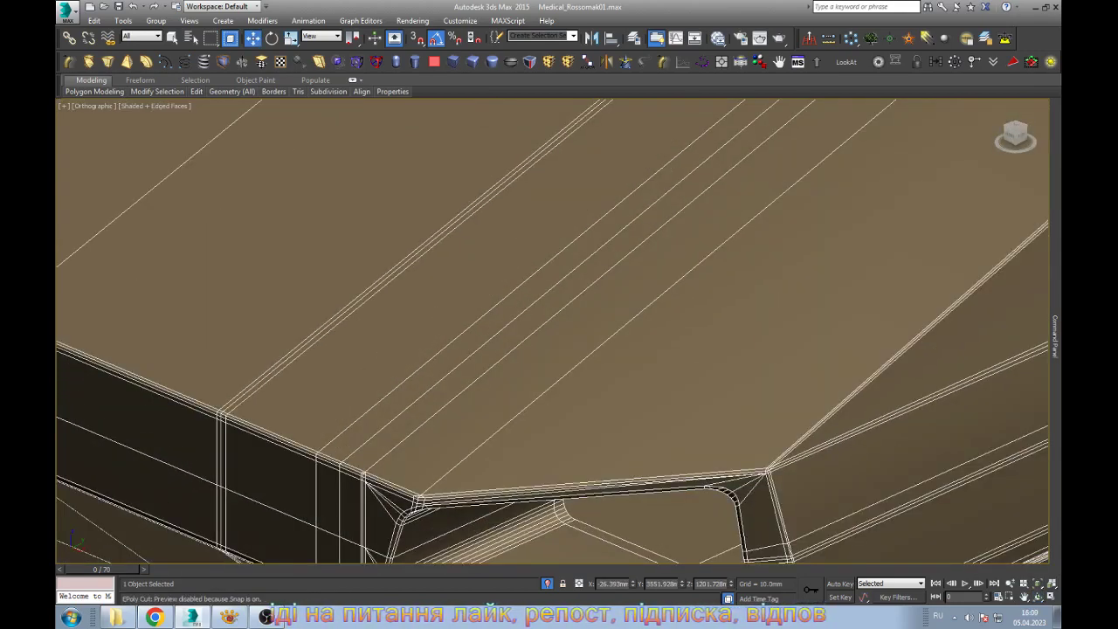
key(2)
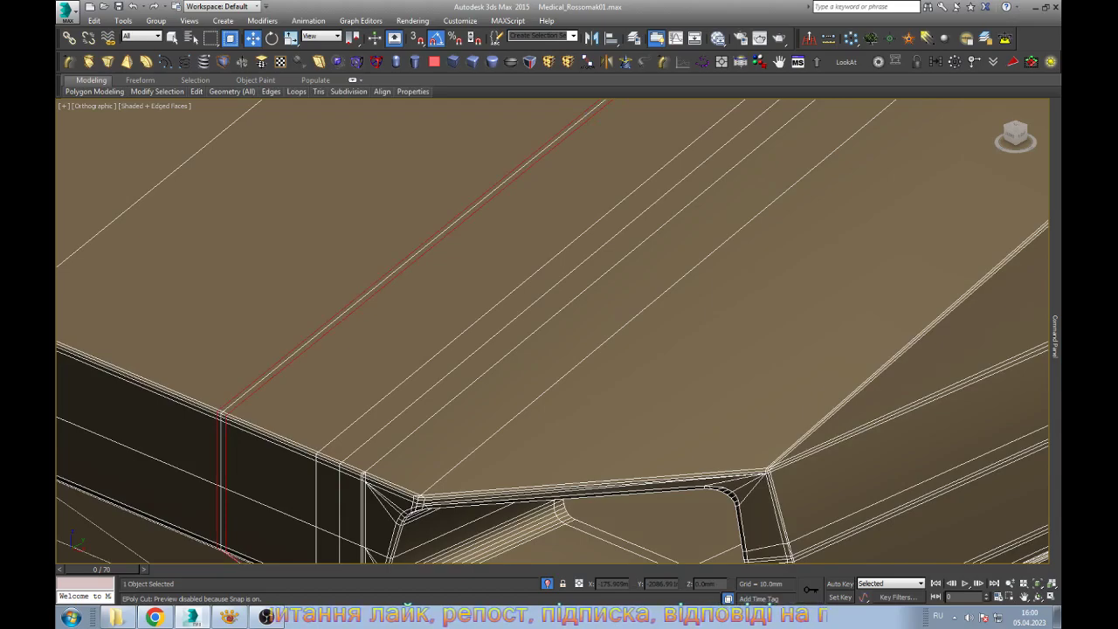
key(z)
alt+middle_drag(476, 397, 489, 461)
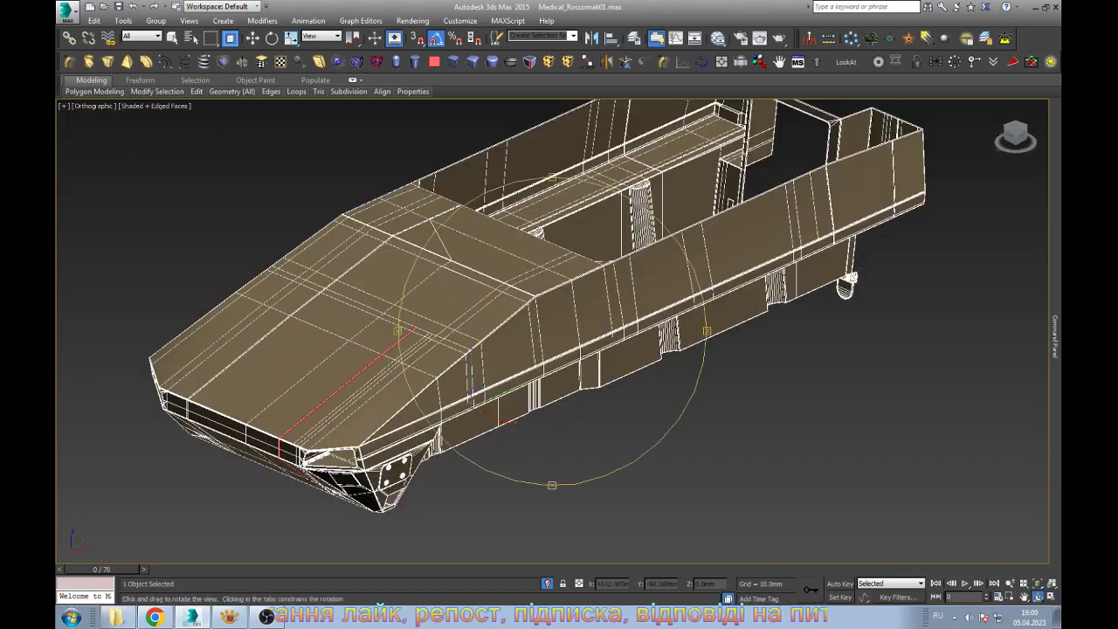
scroll(489, 461, up, 5)
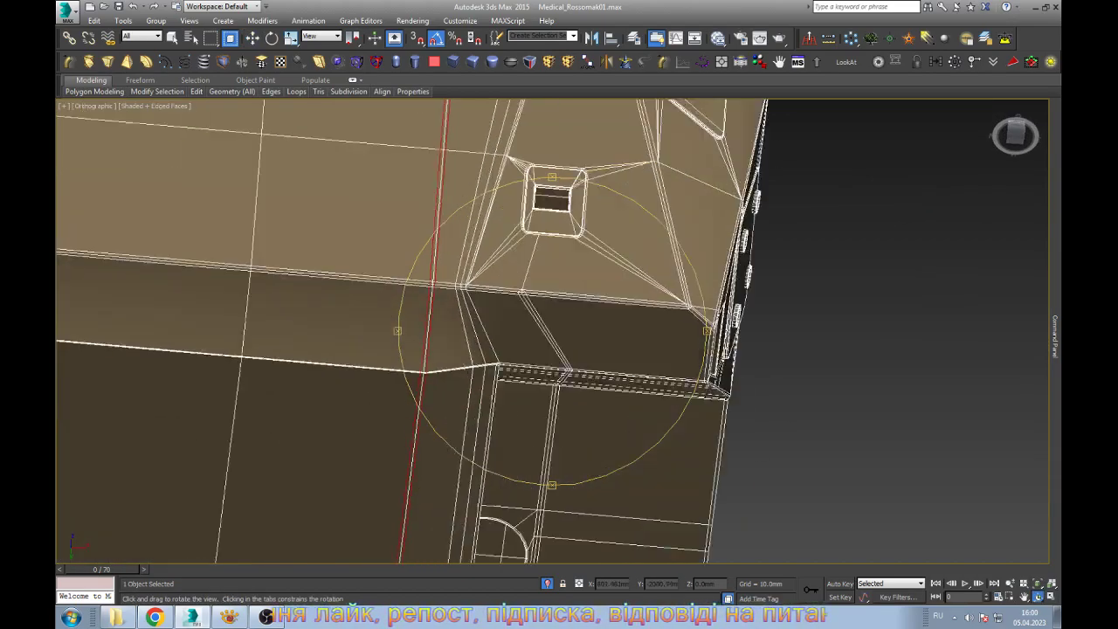
scroll(489, 461, up, 5)
key(w)
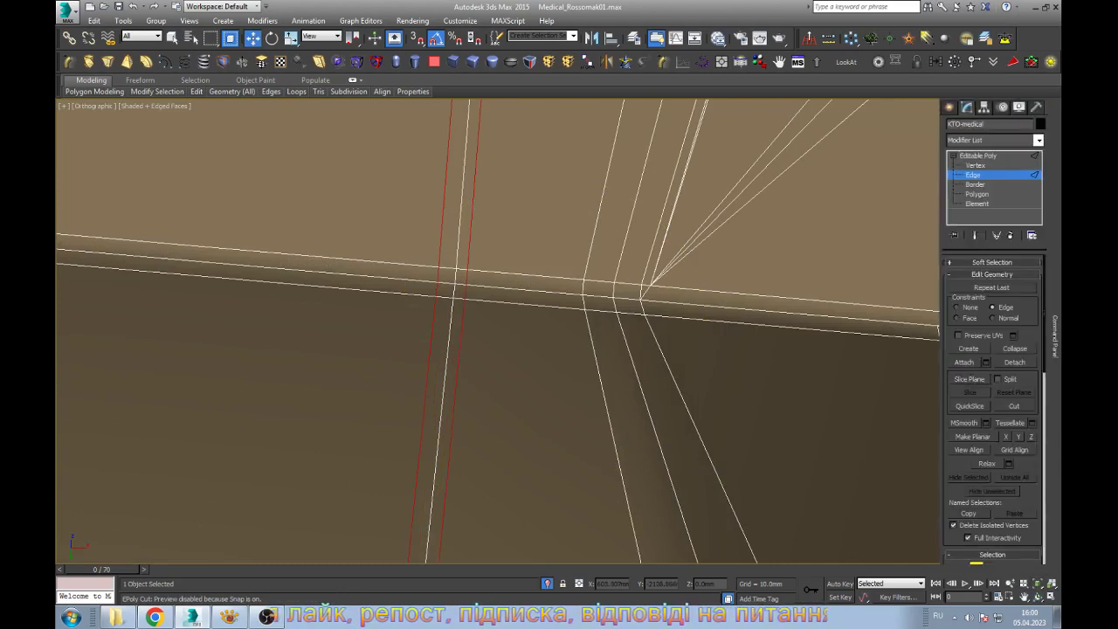
key(1)
scroll(576, 256, up, 1)
scroll(576, 256, up, 1)
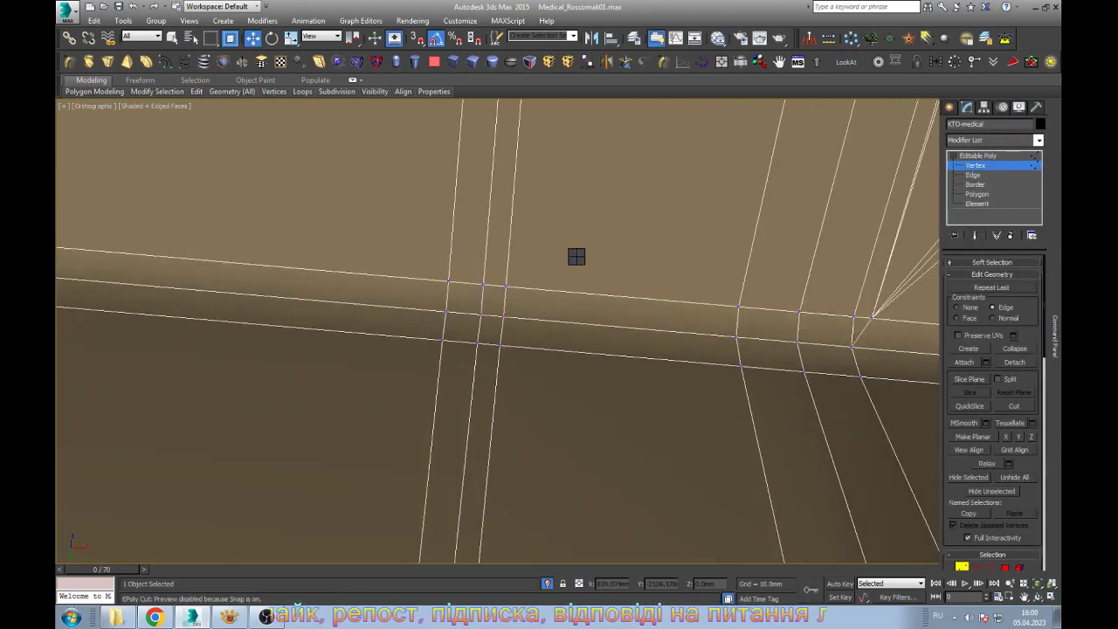
Cut a new edge starting from a vertex on the hull's front top edge
key(ctrl+x)
click(483, 284)
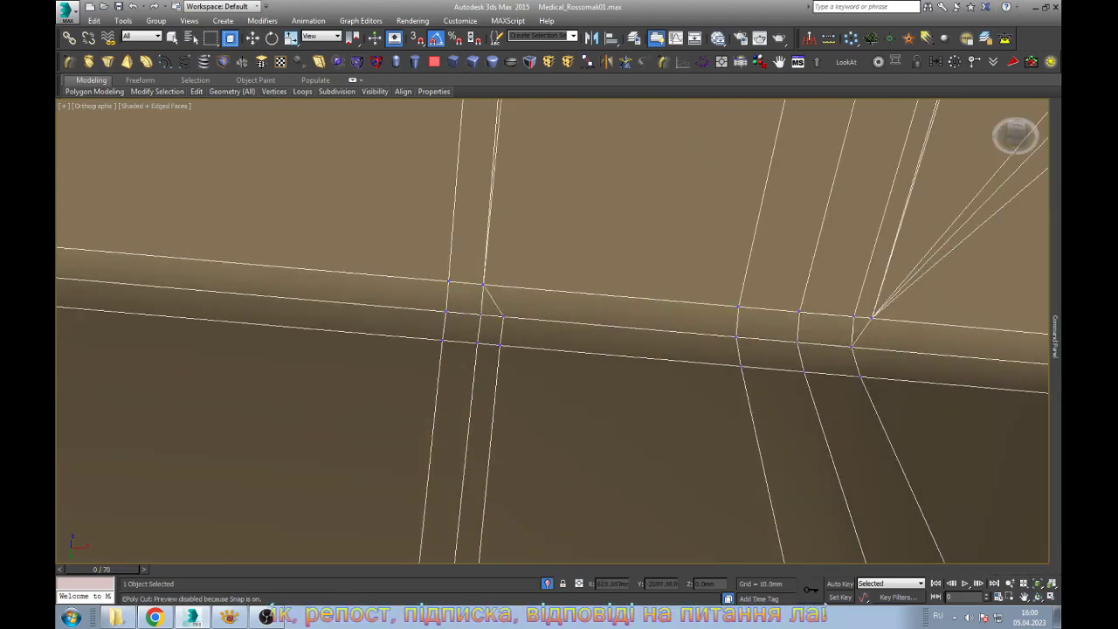
right_click(542, 319)
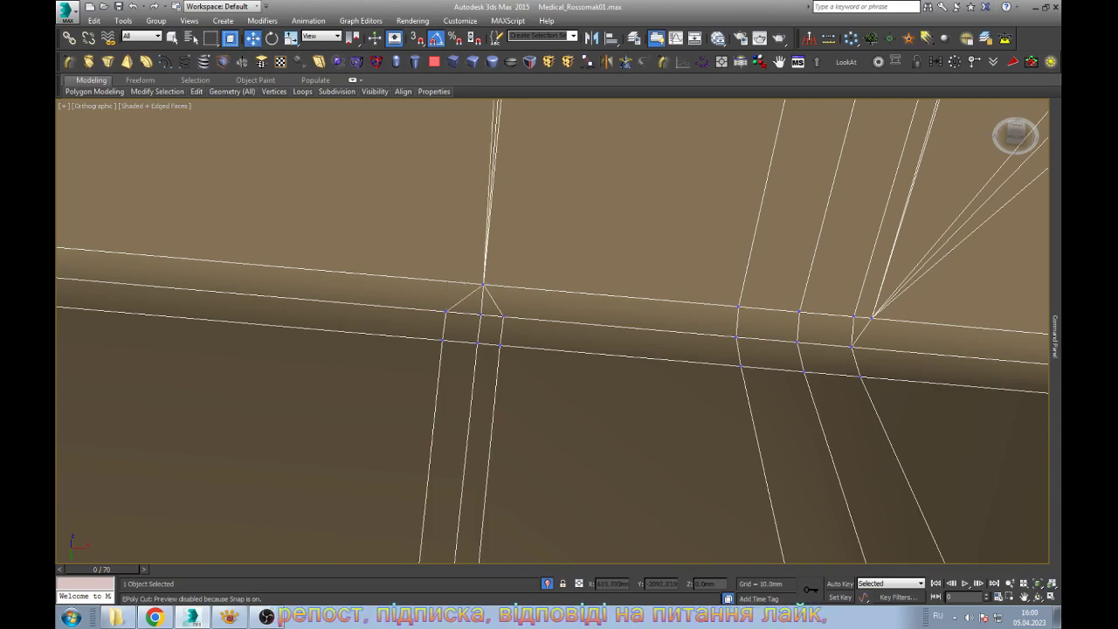
scroll(542, 320, down, 3)
Select the edges beside the square opening and above the headlight, then check the front
key(2)
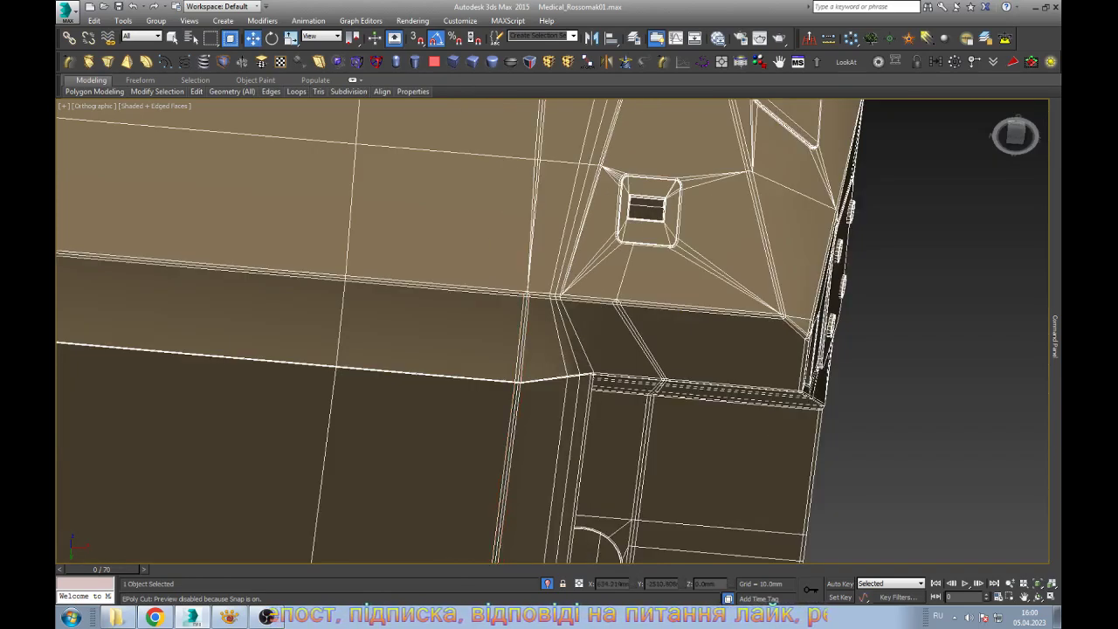
scroll(559, 262, up, 2)
click(526, 218)
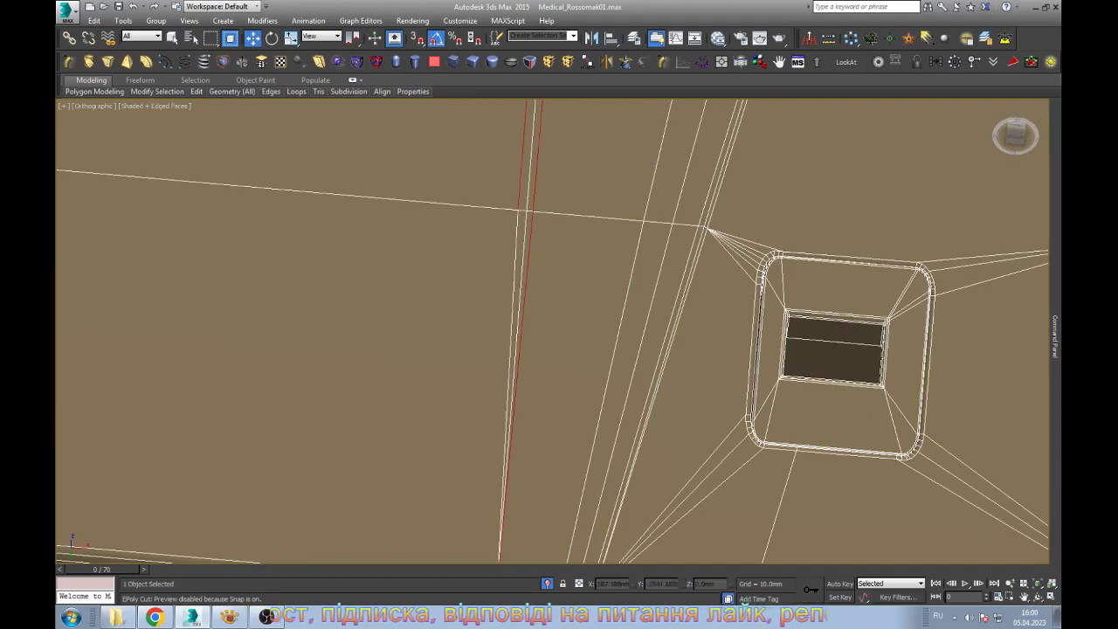
scroll(559, 261, down, 3)
key(ctrl+r)
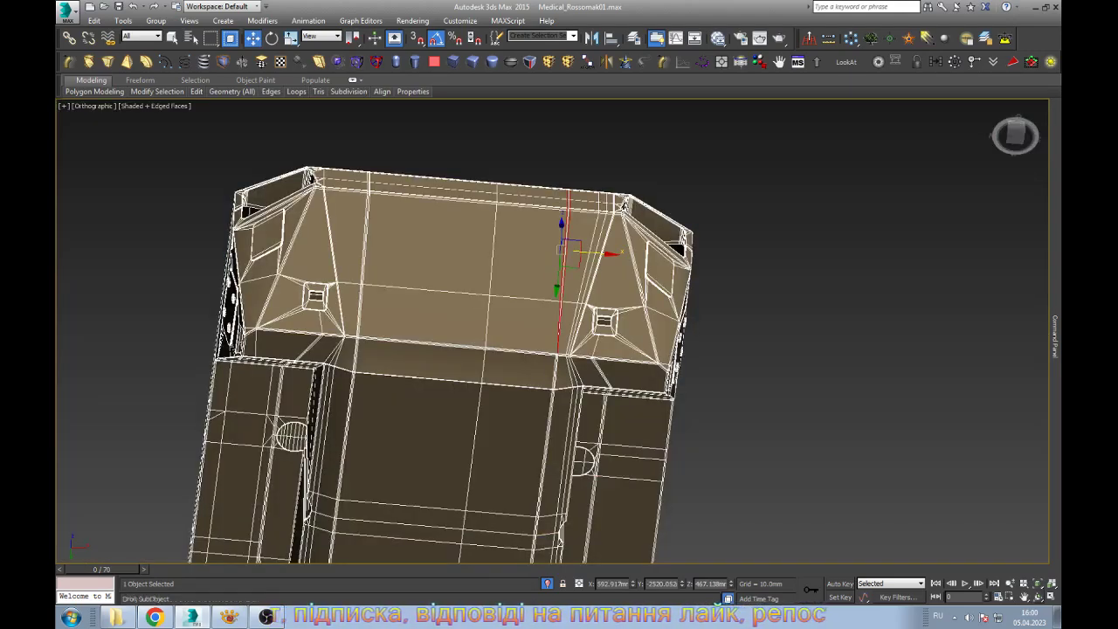
drag(559, 262, 559, 349)
key(w)
scroll(559, 332, up, 2)
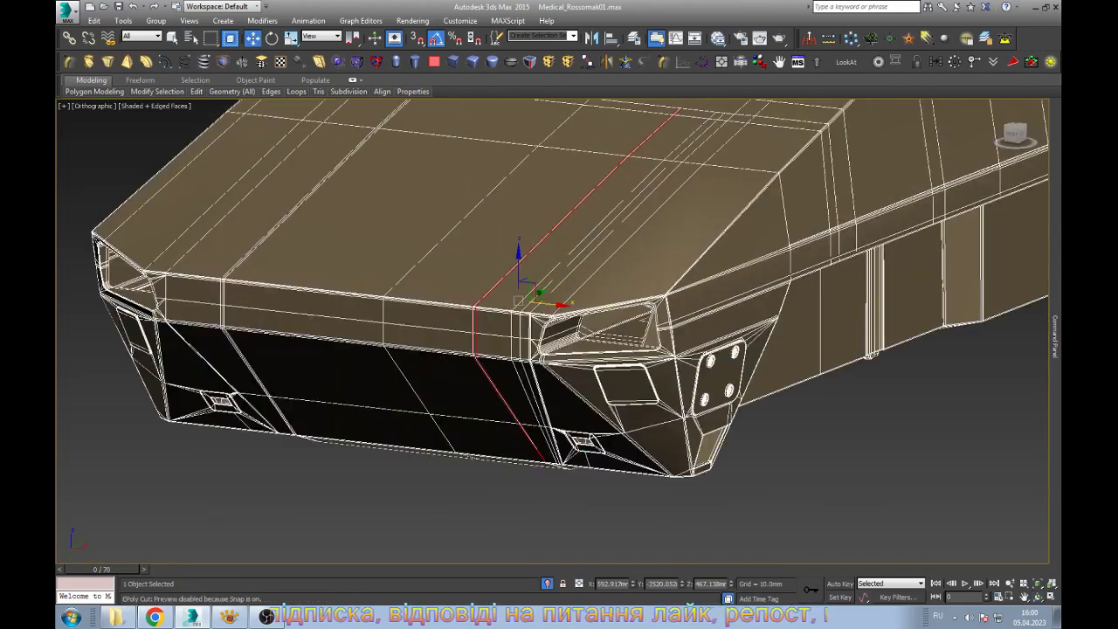
key(q)
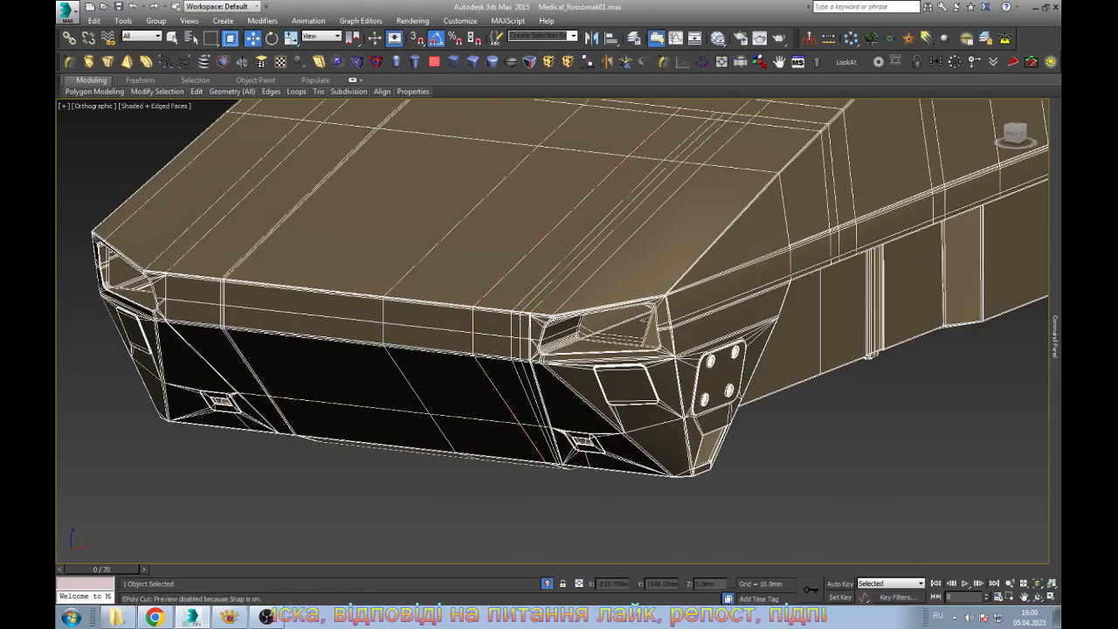
scroll(611, 331, up, 3)
scroll(611, 332, up, 2)
scroll(611, 332, down, 1)
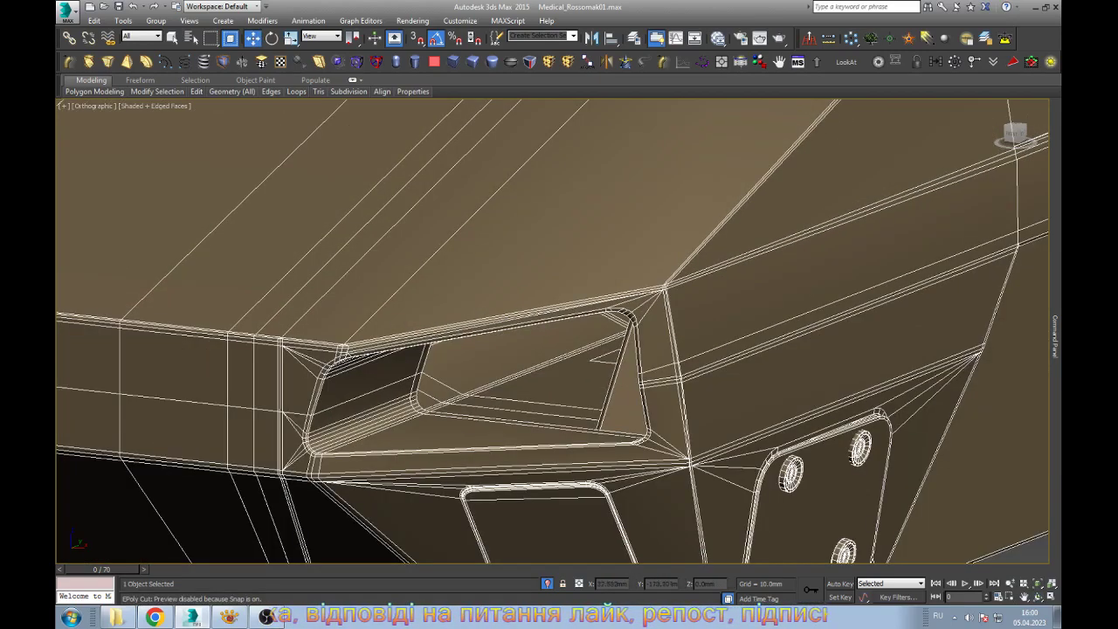
scroll(611, 332, up, 1)
scroll(660, 266, up, 2)
scroll(660, 265, up, 1)
scroll(660, 266, up, 2)
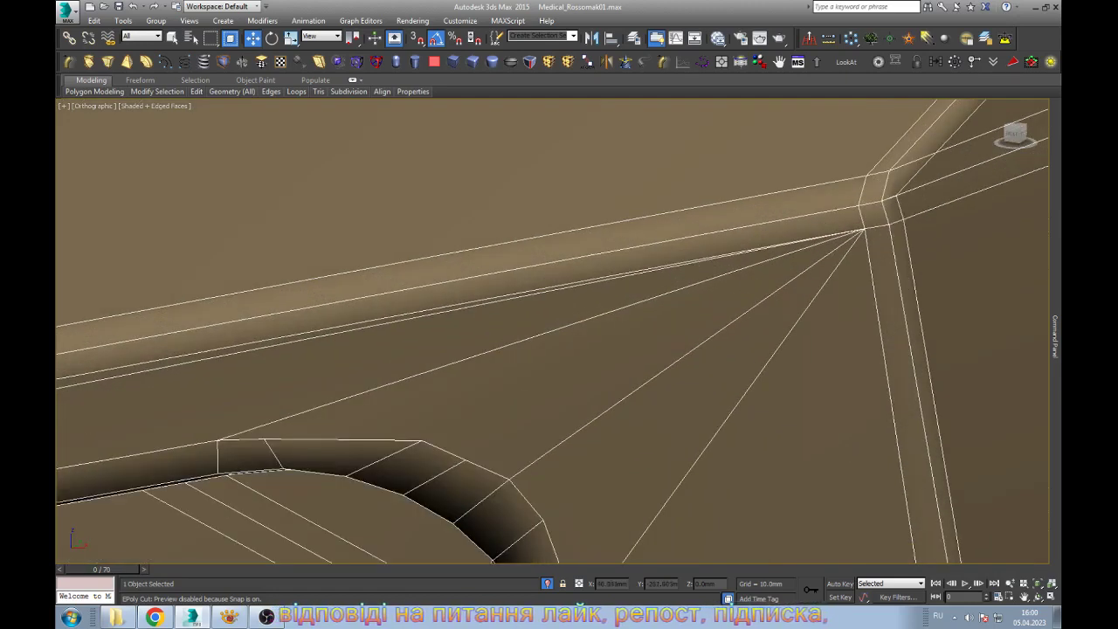
click(660, 267)
scroll(660, 266, down, 2)
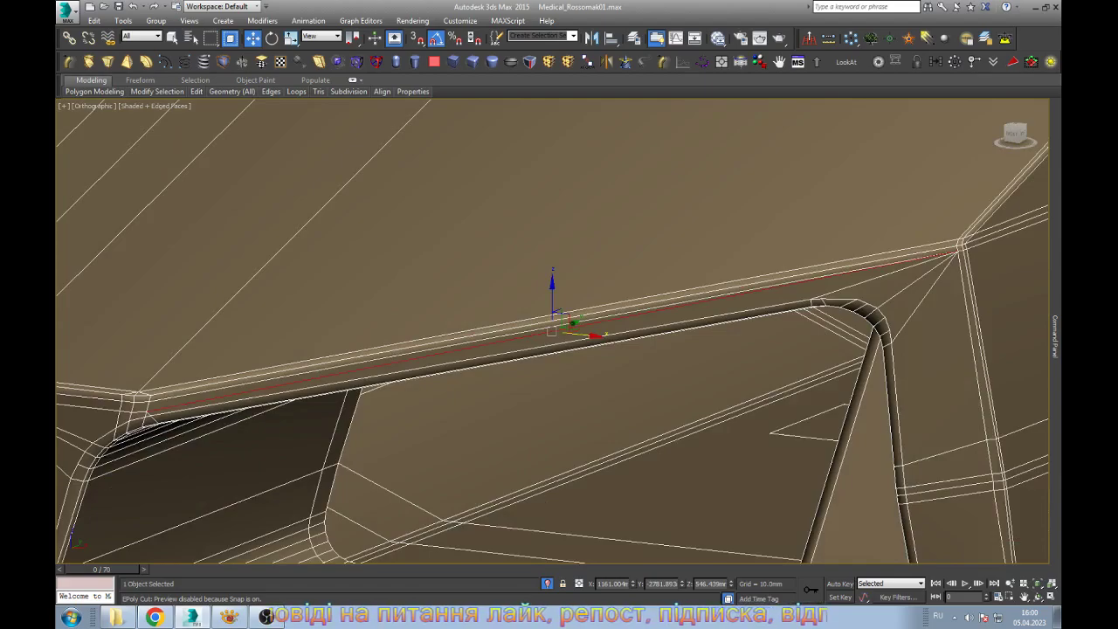
scroll(559, 332, down, 1)
scroll(559, 332, up, 2)
scroll(559, 332, down, 3)
scroll(559, 332, up, 1)
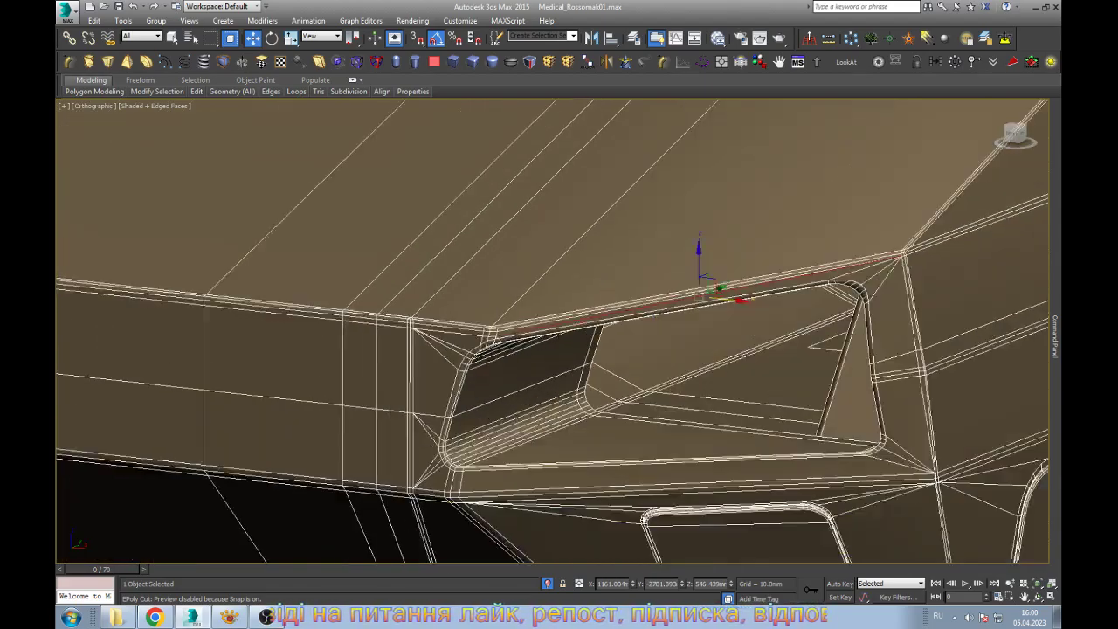
scroll(493, 330, down, 1)
scroll(493, 330, down, 2)
scroll(493, 330, down, 1)
scroll(493, 330, down, 1)
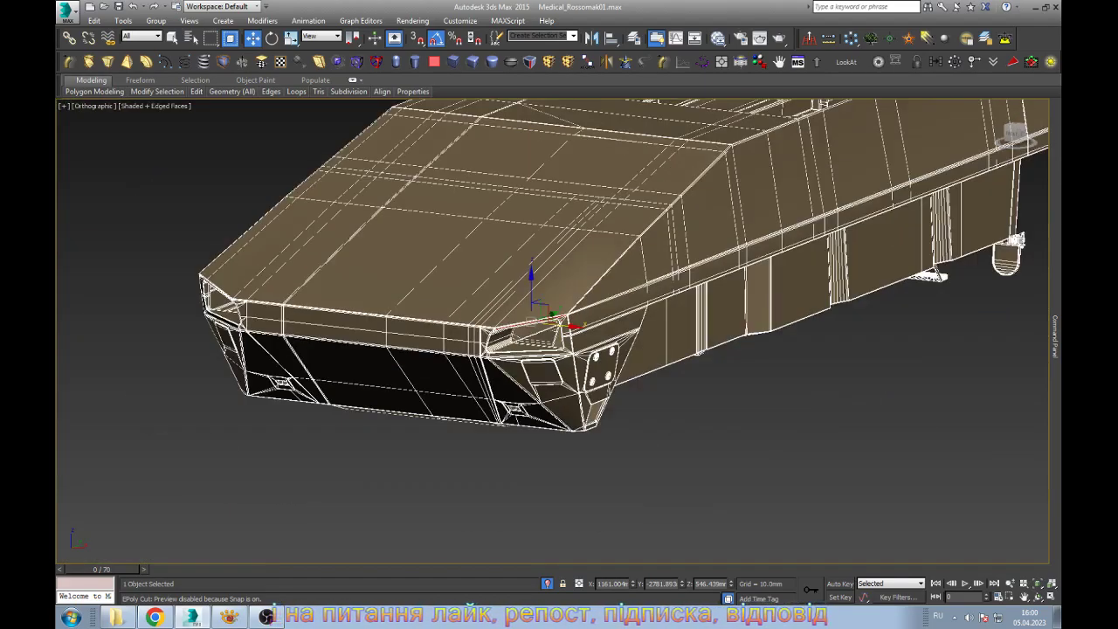
scroll(218, 288, up, 3)
scroll(218, 288, up, 2)
scroll(218, 288, up, 1)
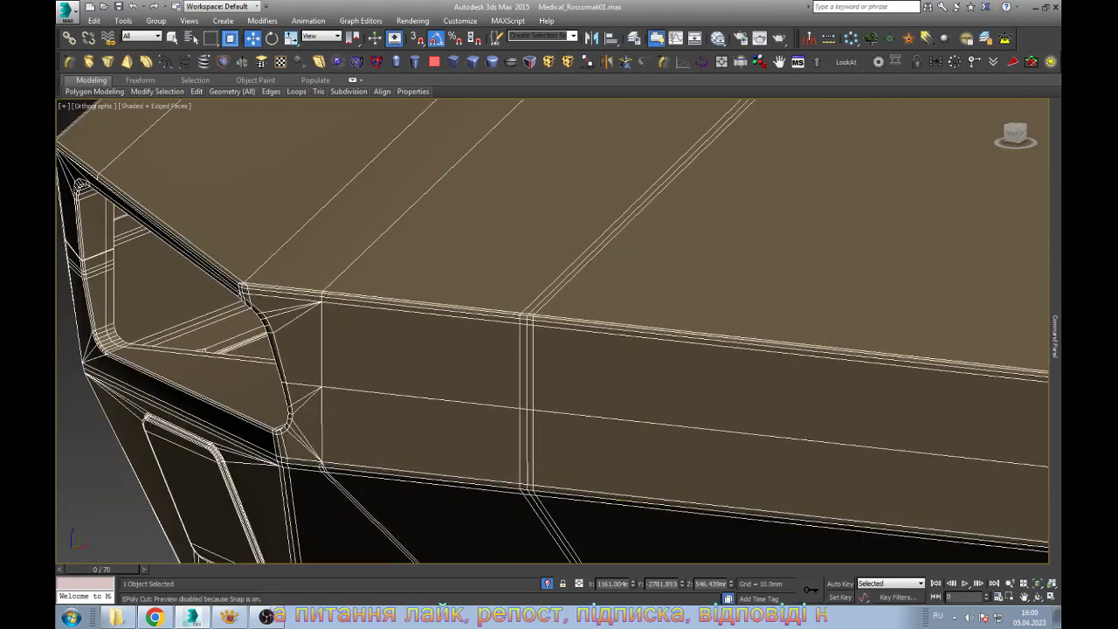
scroll(559, 332, down, 5)
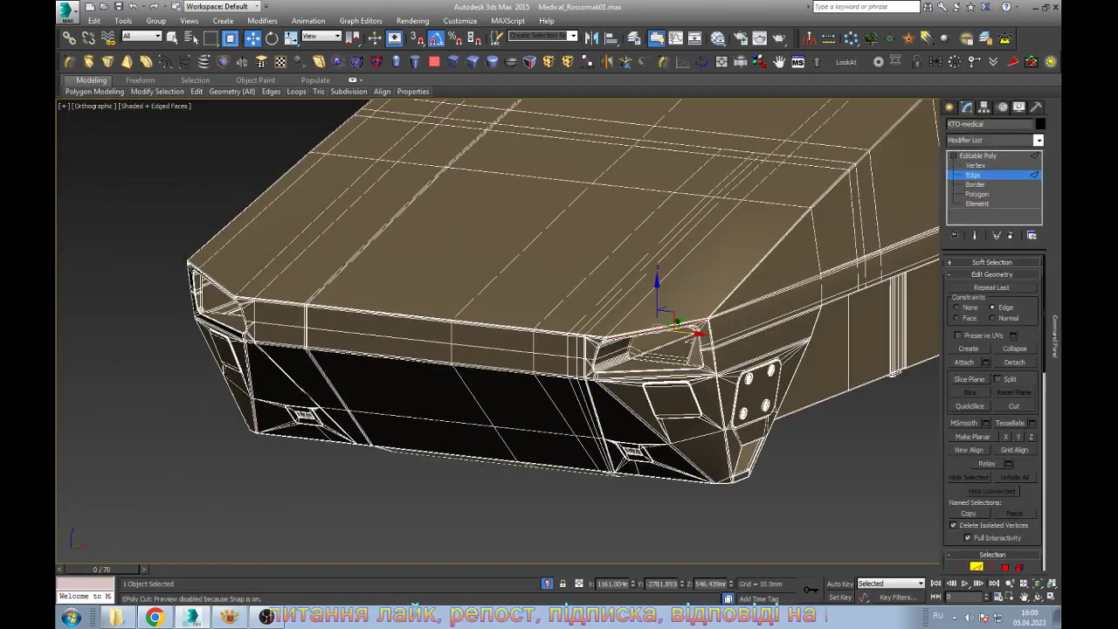
Return to object level, frame the vehicle and orbit round to view its underside
click(978, 156)
key(z)
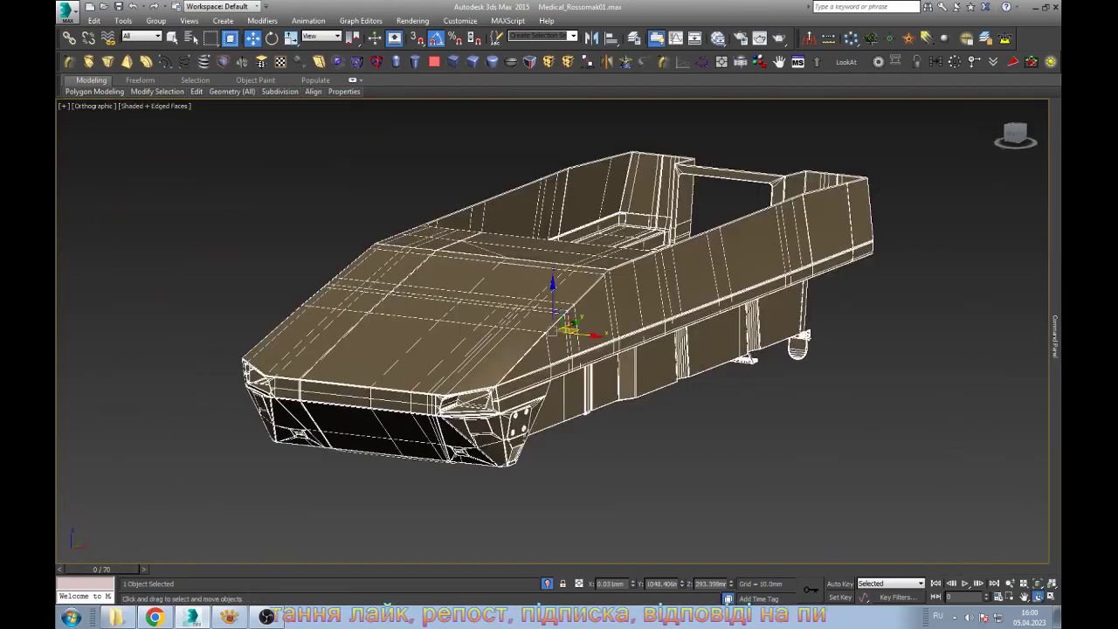
alt+middle_drag(550, 332, 611, 289)
alt+middle_drag(552, 332, 576, 262)
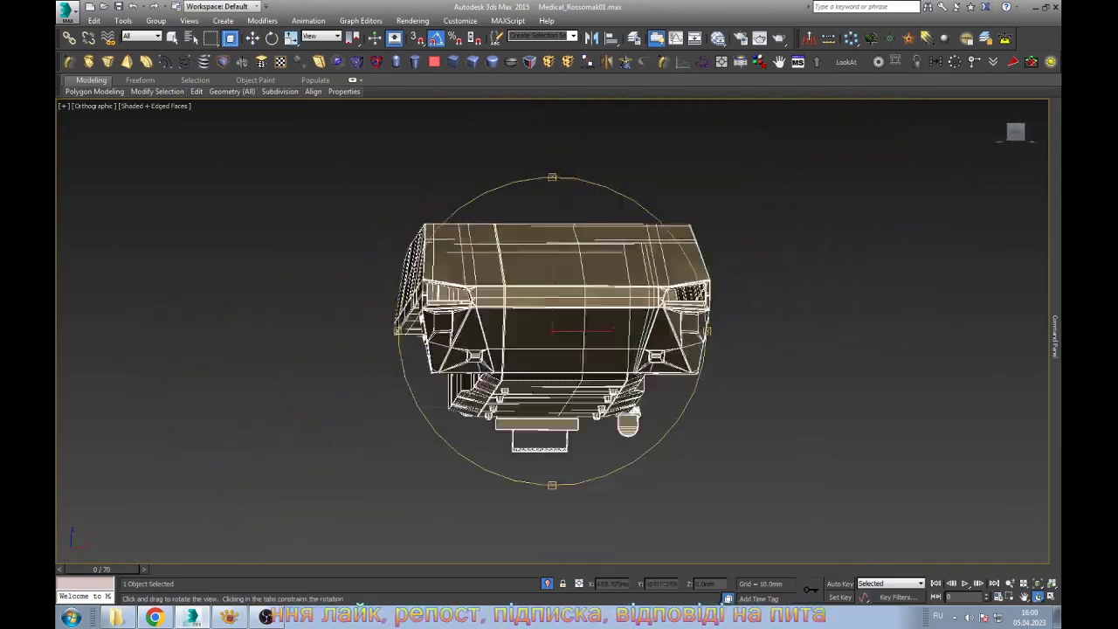
scroll(552, 330, up, 5)
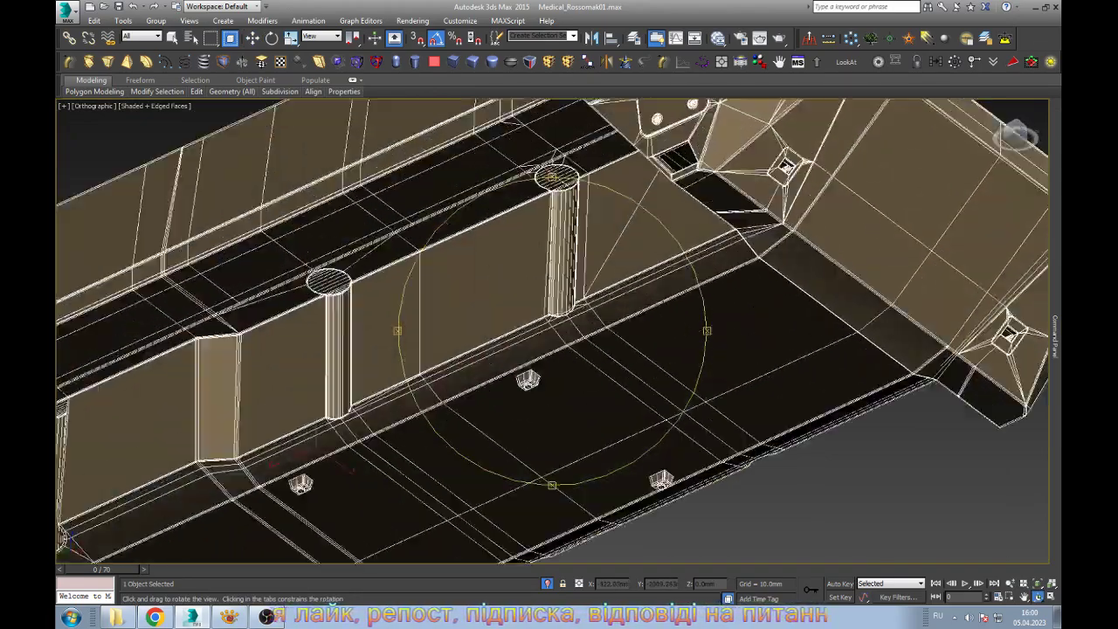
scroll(552, 330, up, 5)
scroll(552, 330, up, 2)
key(w)
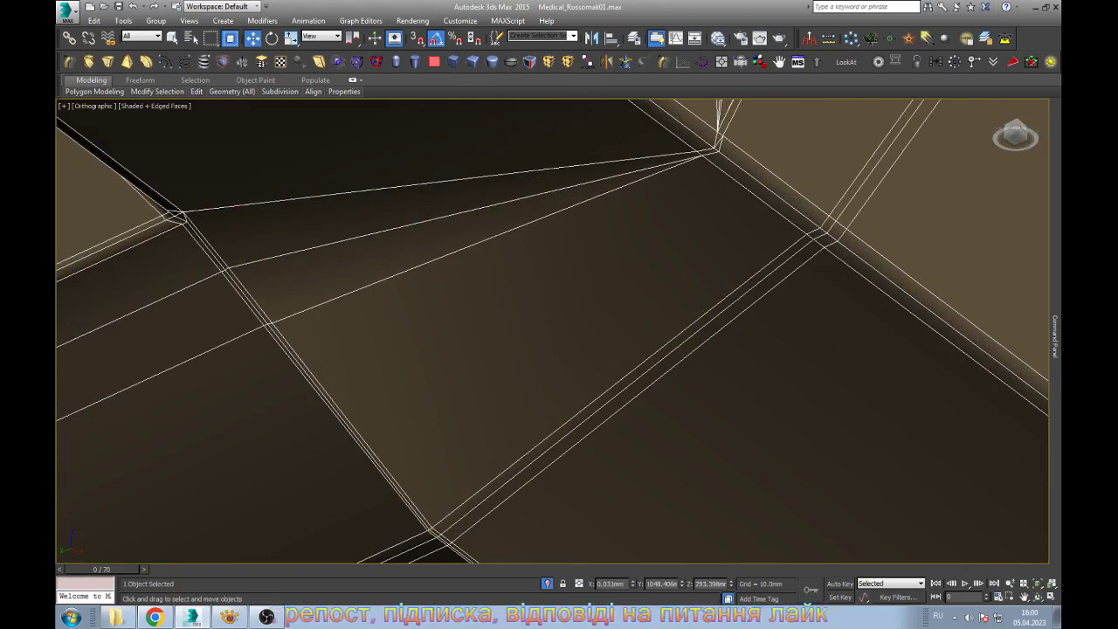
With Cut in Vertex mode, snap the stray vertex onto its neighbour at the edge crossing
key(1)
key(alt+c)
scroll(869, 218, up, 2)
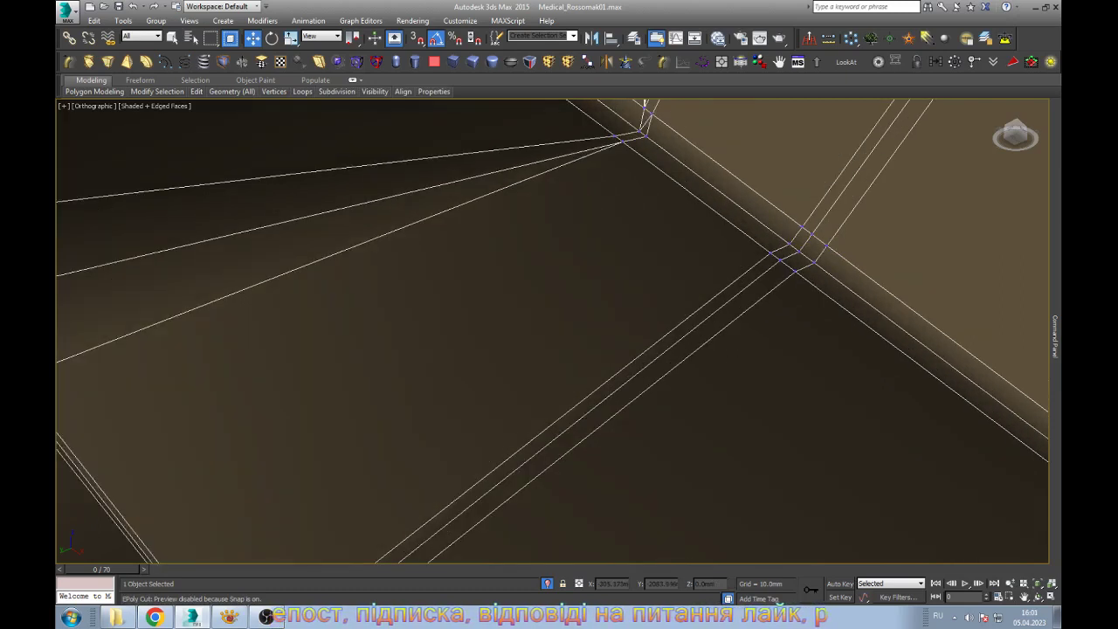
scroll(869, 219, up, 3)
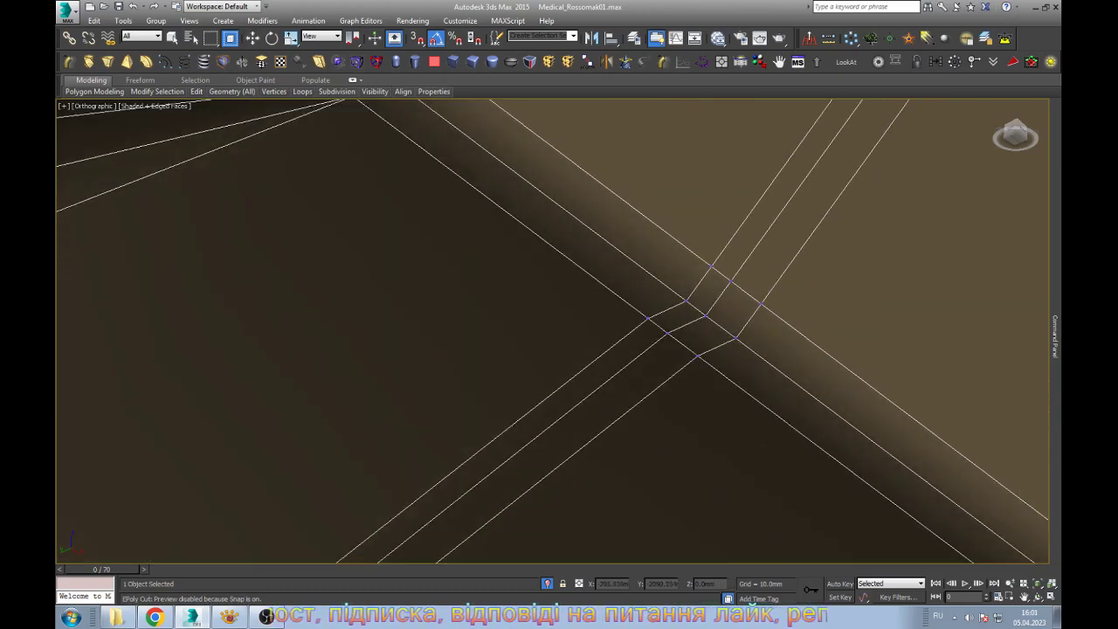
drag(760, 303, 732, 281)
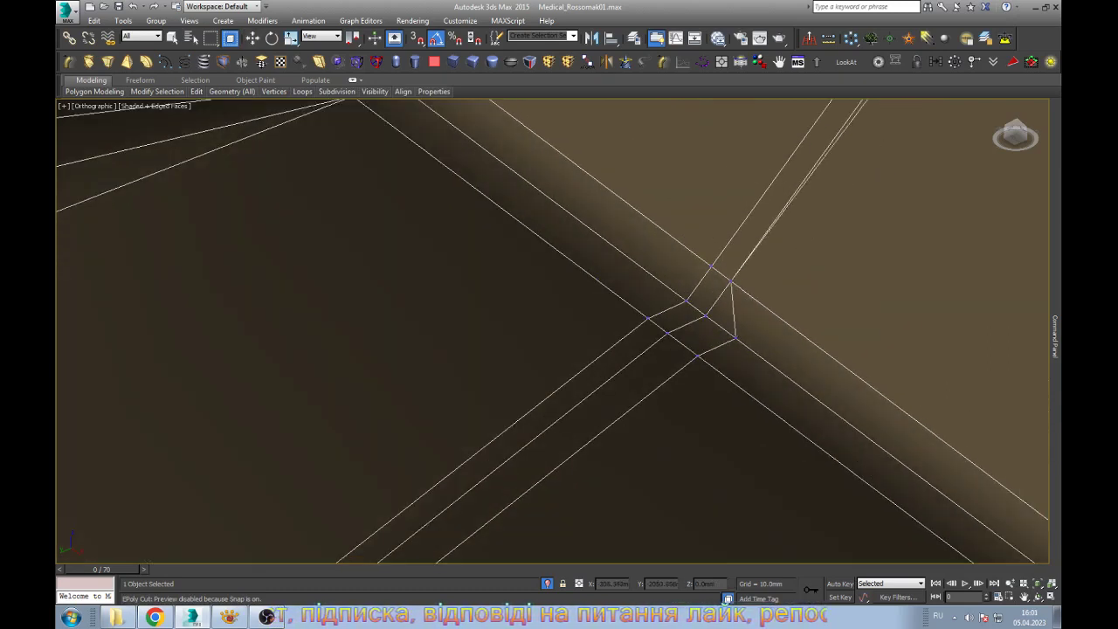
key(w)
scroll(760, 306, down, 3)
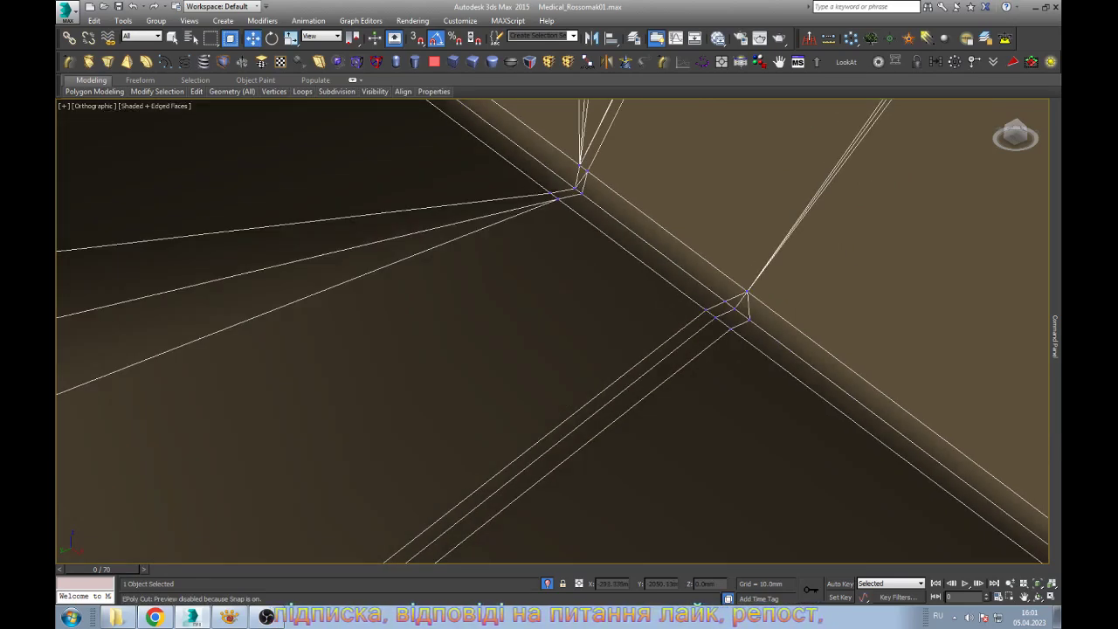
scroll(742, 297, down, 3)
scroll(742, 297, down, 3)
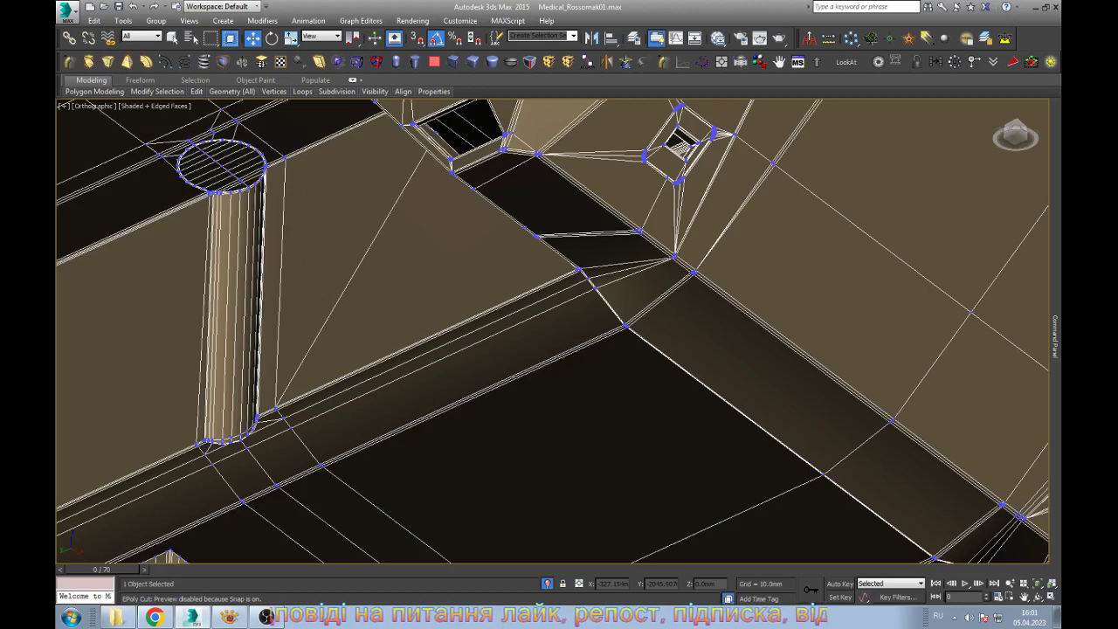
Orbit and zoom between top and underside views to inspect the hull's underside walls and inner corner
key(z)
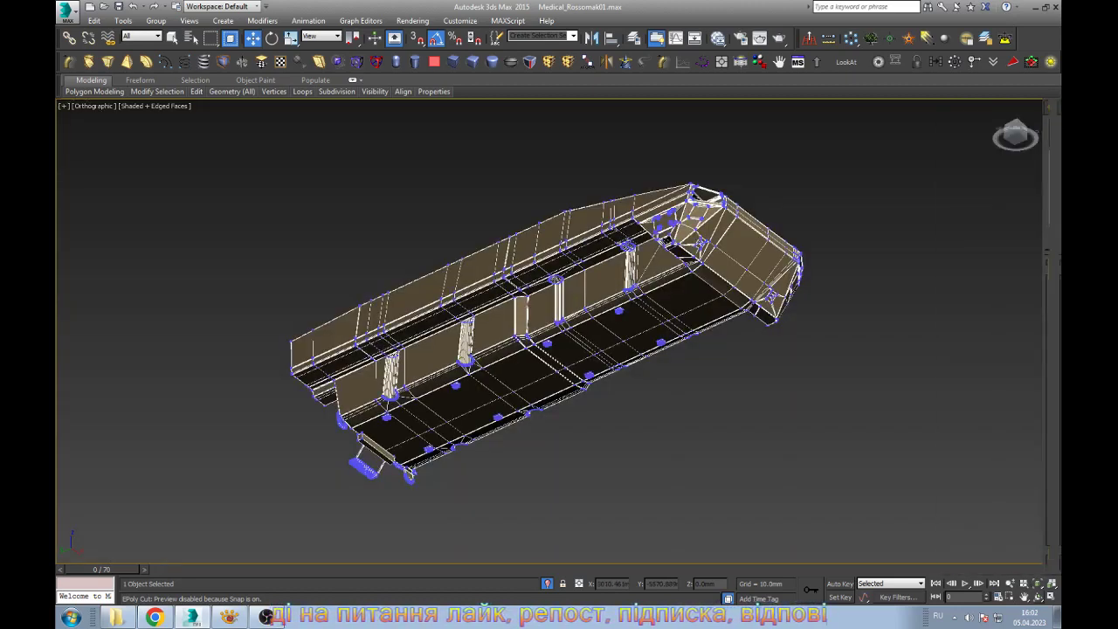
key(ctrl+r)
drag(332, 201, 317, 299)
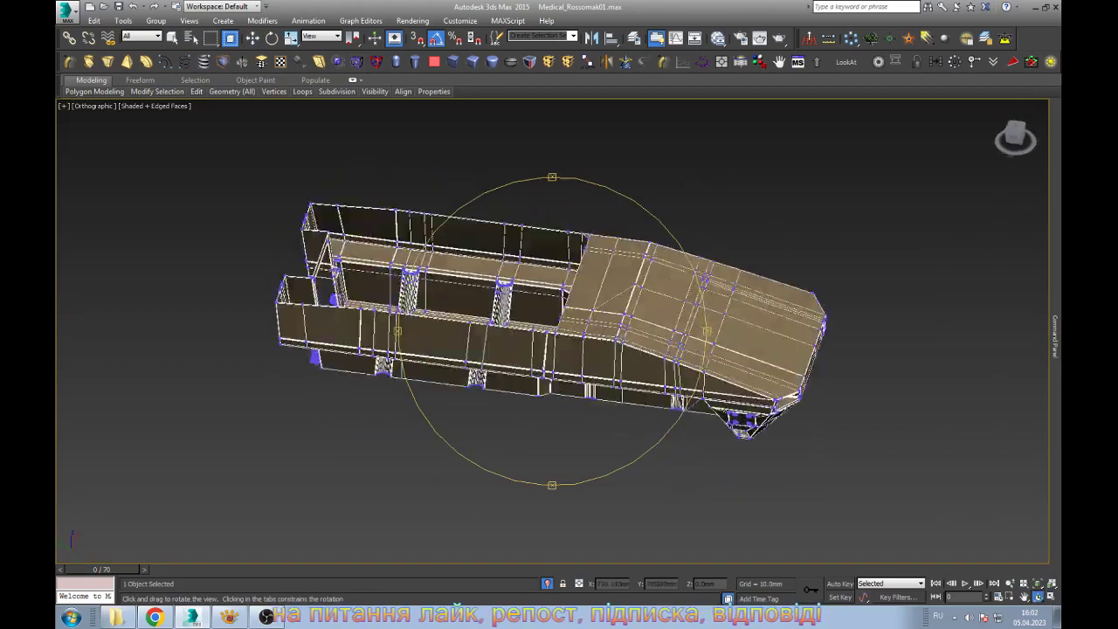
scroll(447, 318, up, 4)
scroll(448, 319, up, 4)
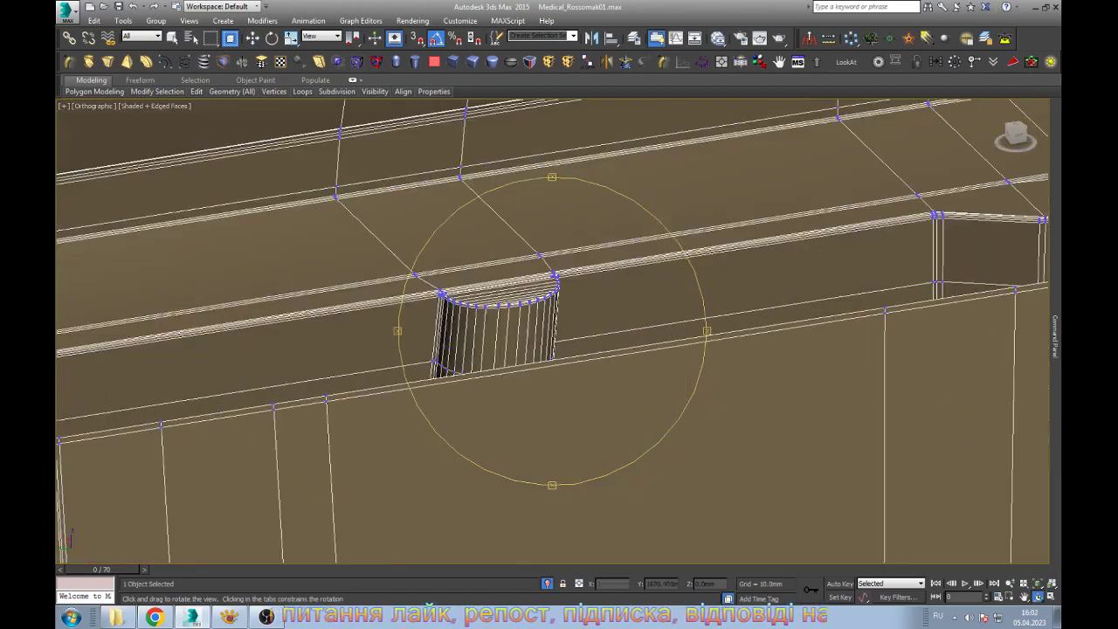
scroll(447, 319, down, 4)
mouse_move(436, 262)
mouse_down()
mouse_move(419, 367)
mouse_move(349, 436)
mouse_up()
scroll(300, 474, up, 6)
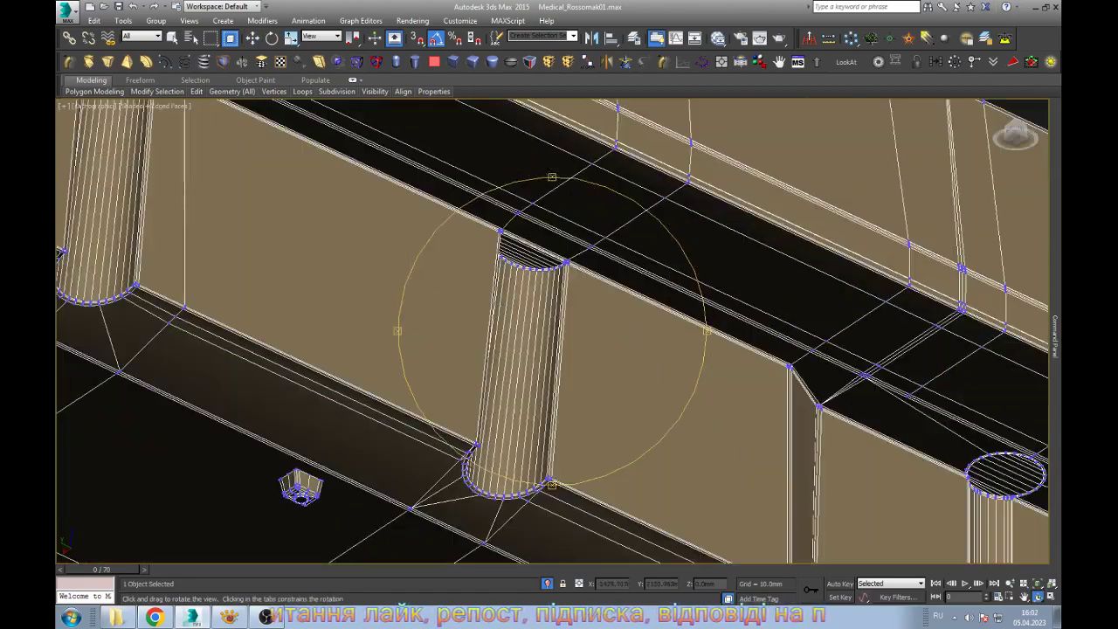
scroll(551, 331, down, 5)
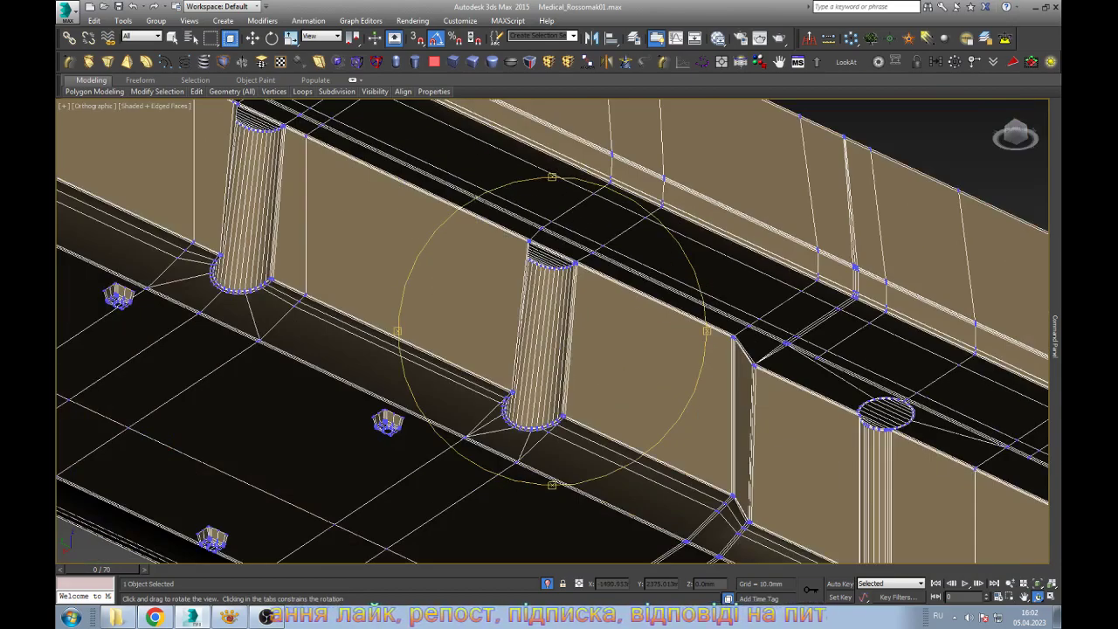
scroll(552, 331, down, 2)
scroll(551, 331, down, 2)
scroll(552, 331, down, 2)
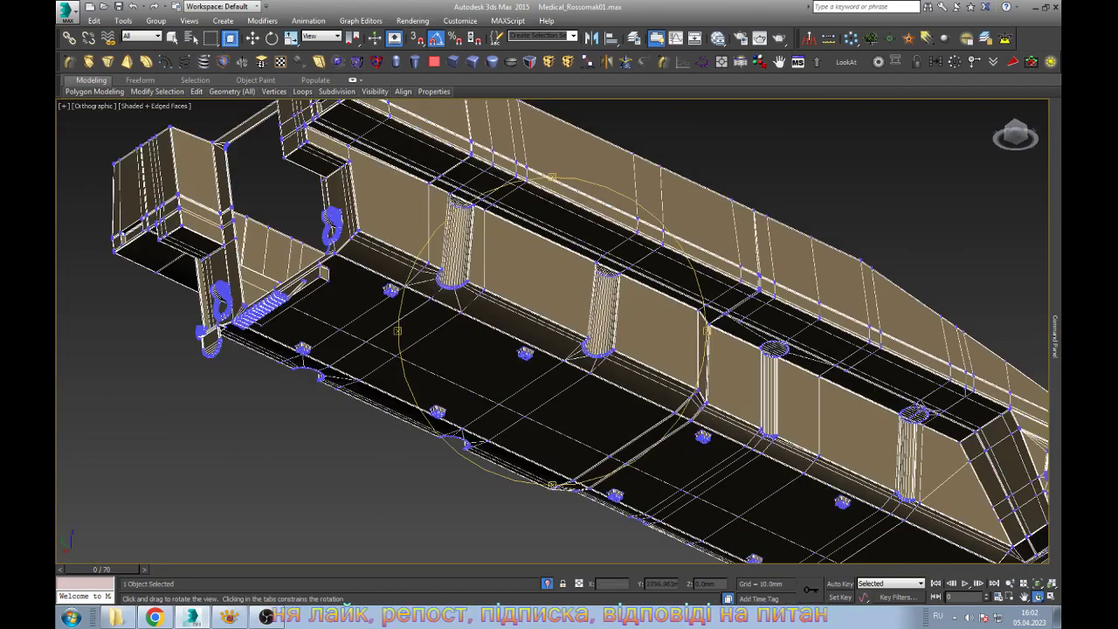
scroll(552, 331, up, 4)
scroll(552, 331, down, 2)
scroll(552, 331, up, 3)
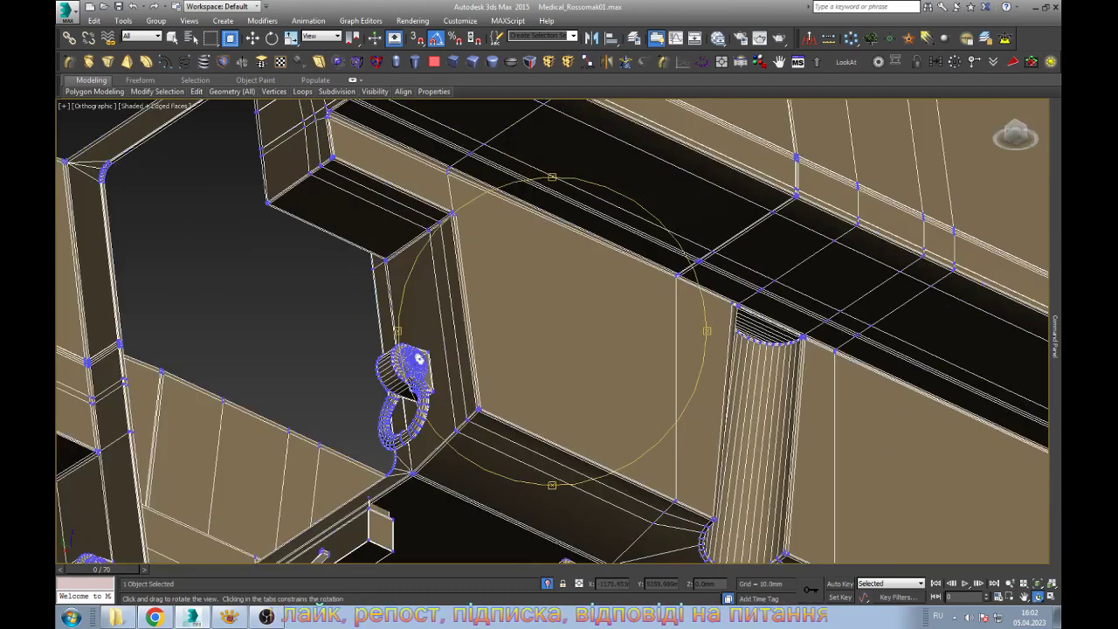
scroll(552, 331, up, 2)
scroll(552, 331, up, 1)
scroll(552, 331, up, 1)
alt+middle_drag(552, 331, 574, 195)
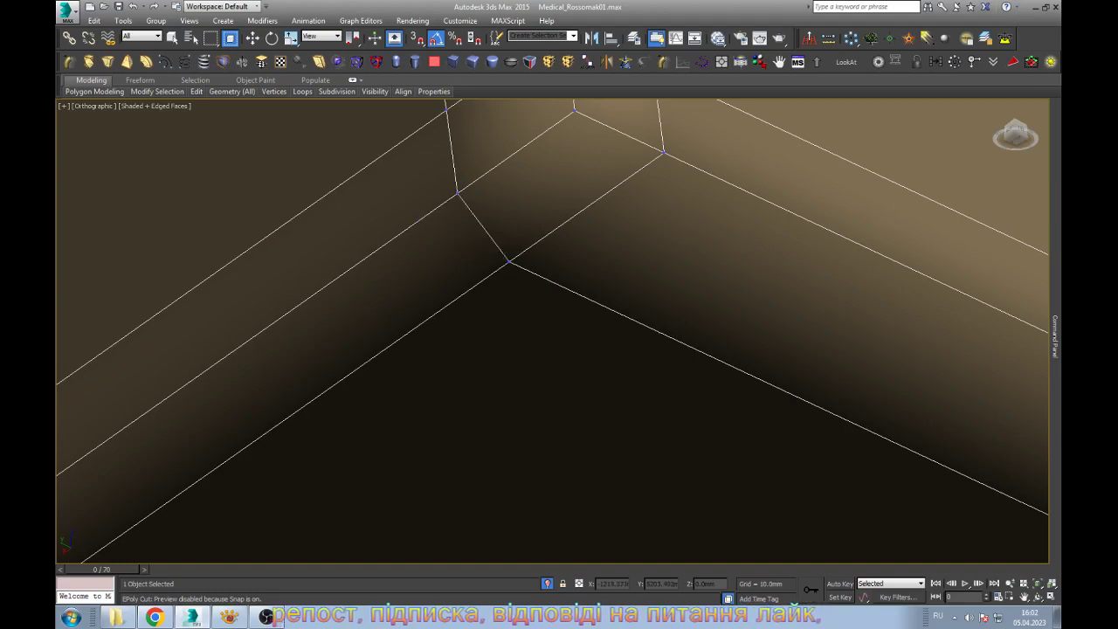
End the Cut tool, leaving the short edge at the inner corner
right_click(454, 194)
scroll(454, 194, down, 2)
scroll(454, 194, down, 3)
scroll(552, 331, down, 3)
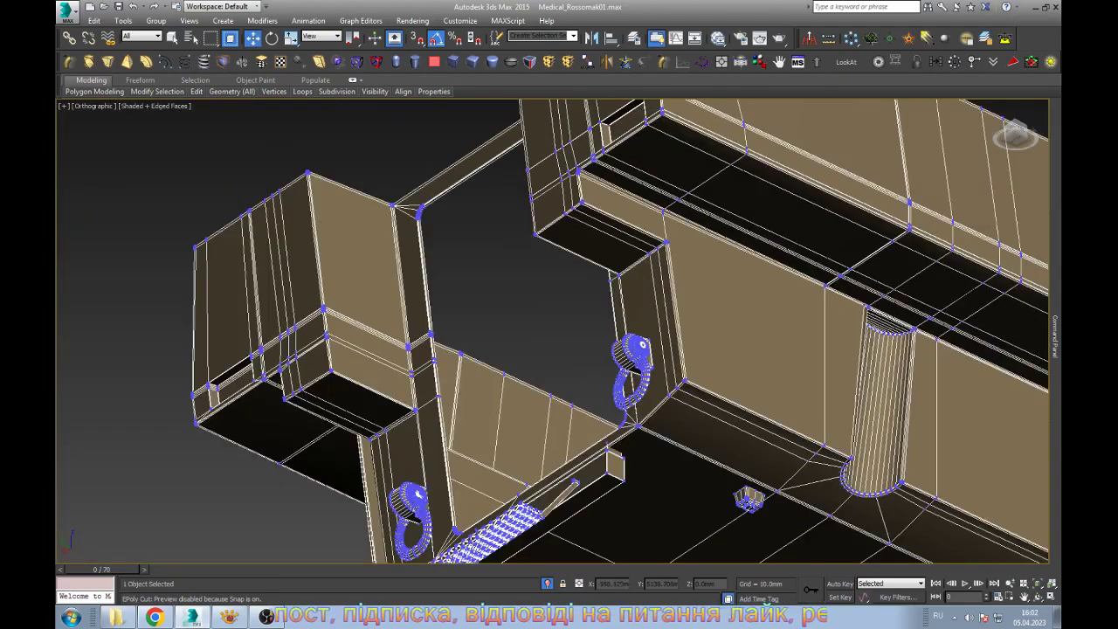
scroll(552, 331, up, 5)
Check another corner's panels, frame the whole hull, and bring OBS Studio to the front
alt+middle_drag(552, 331, 576, 330)
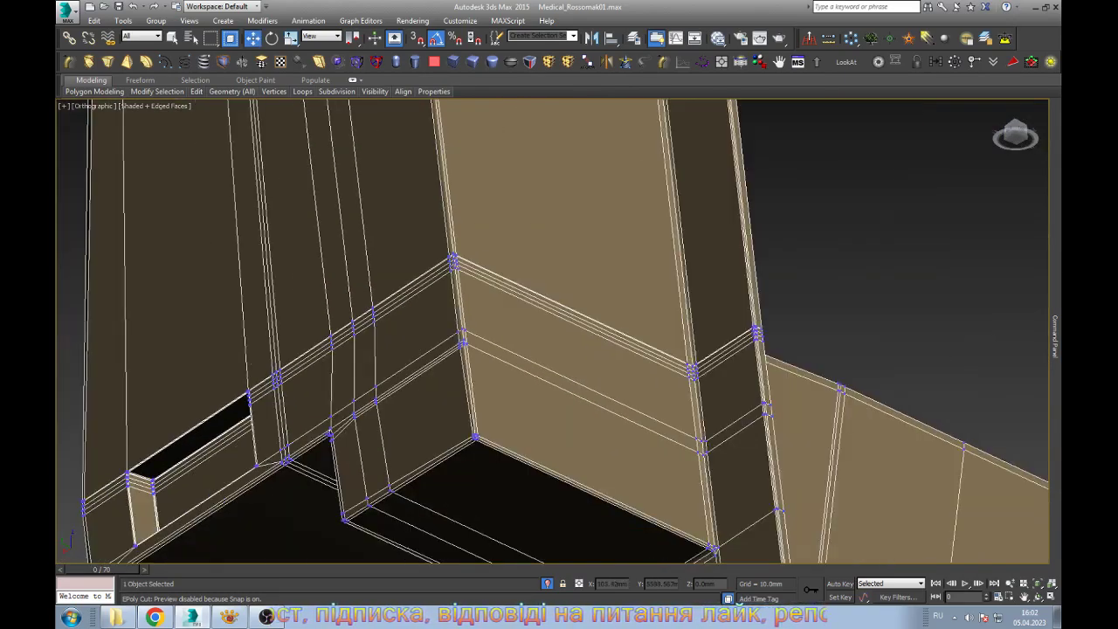
key(z)
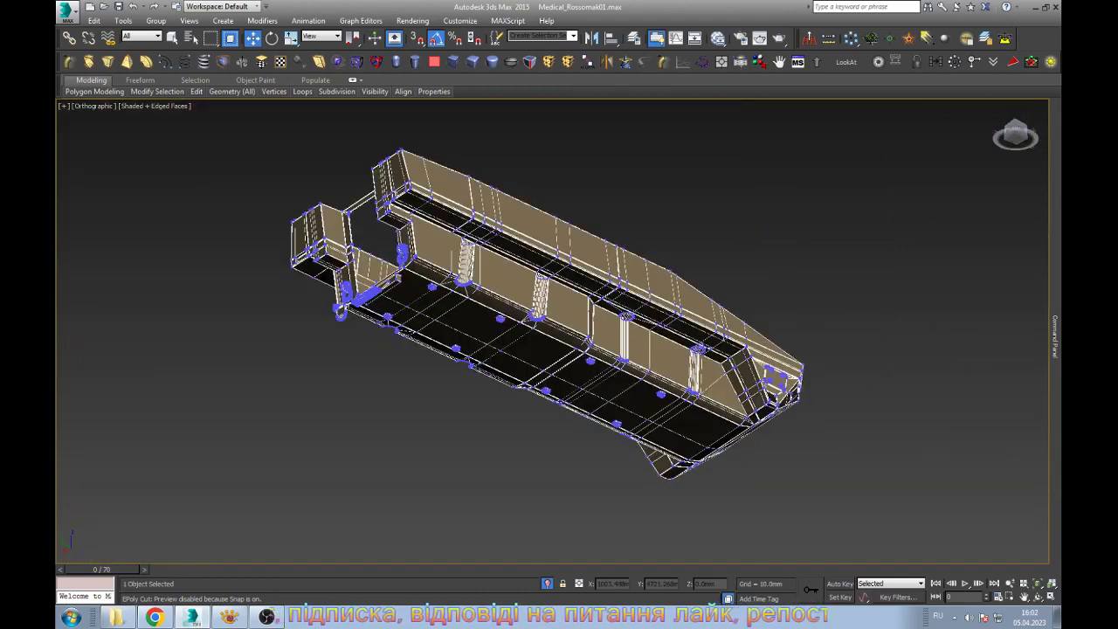
click(267, 616)
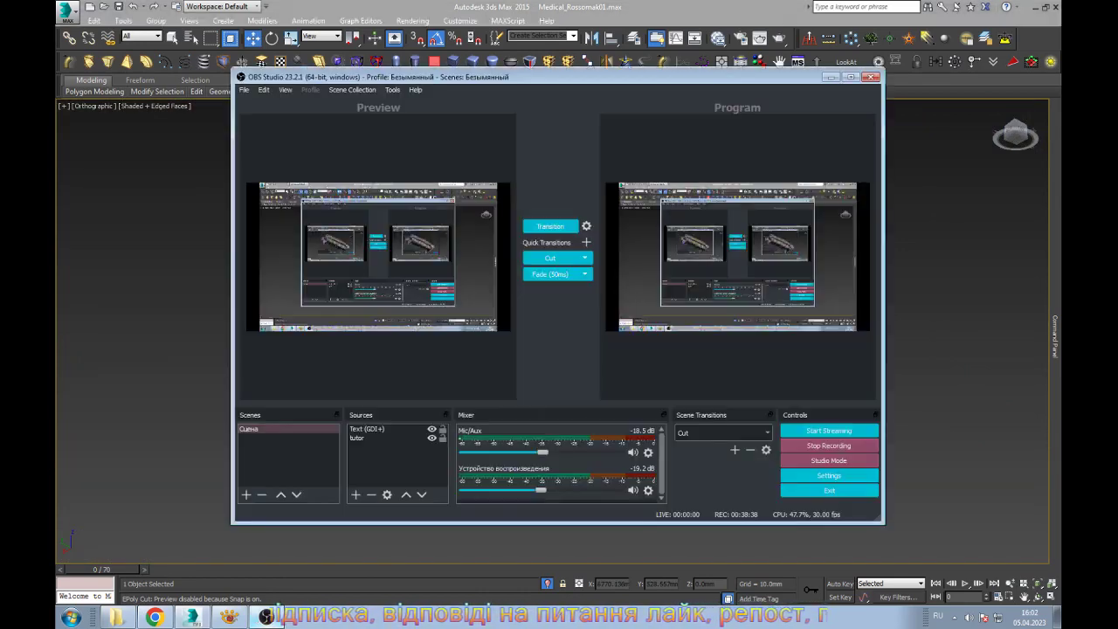